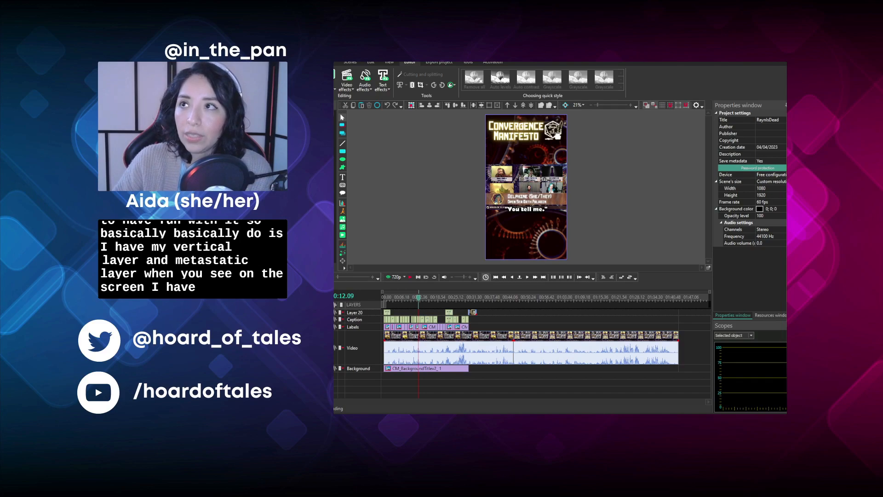
# - Examine the vertical scene layout, the second video clip and the cropped name tag image at the start of the Labels layer
pyautogui.click(632, 105)
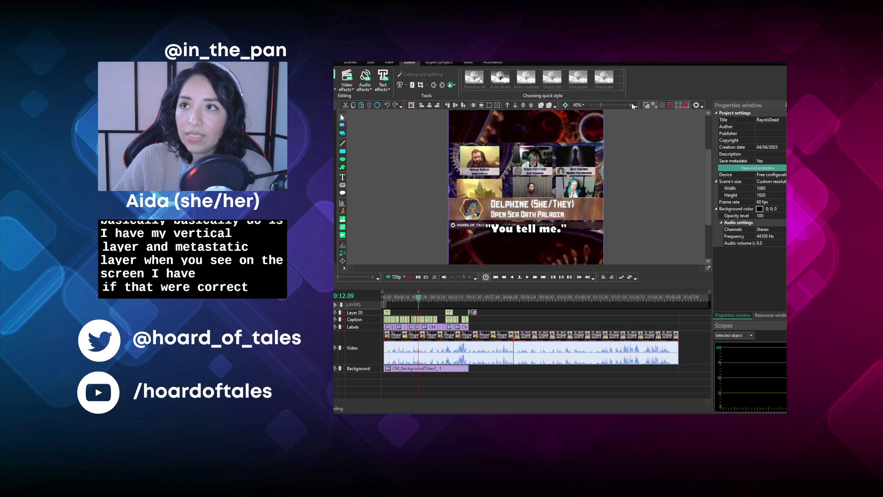
pyautogui.click(592, 106)
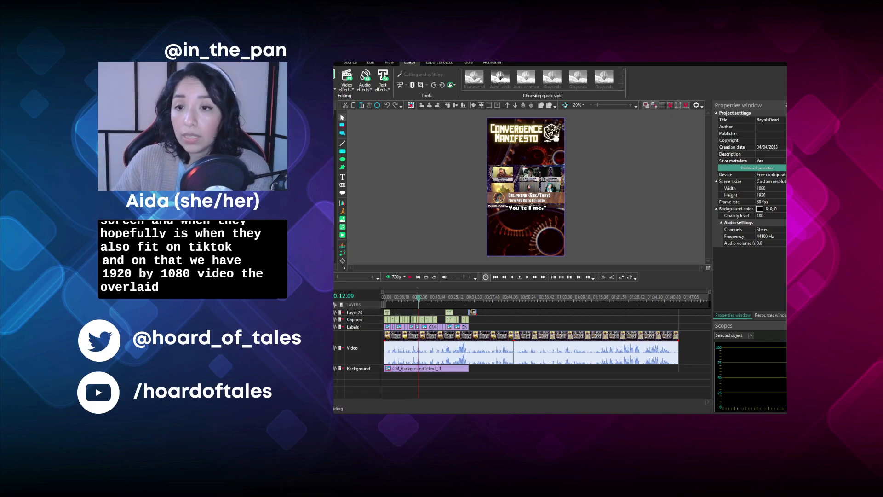
pyautogui.click(479, 339)
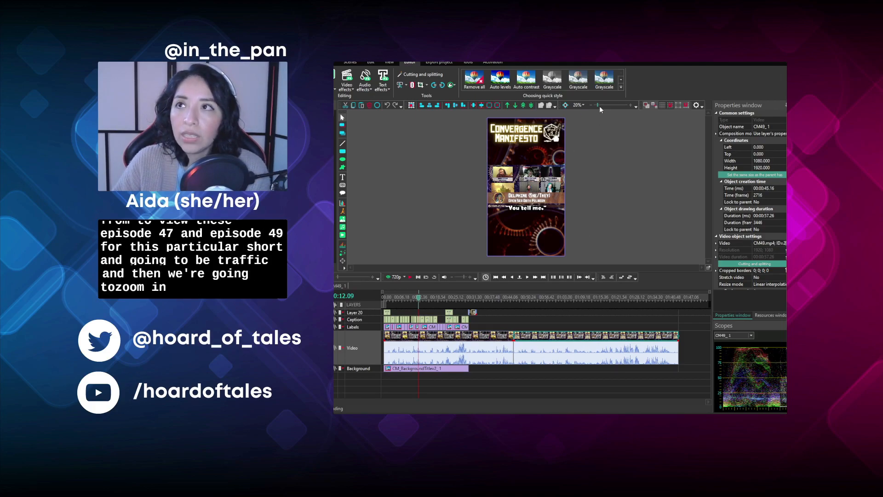
pyautogui.moveTo(598, 106); pyautogui.dragTo(603, 105)
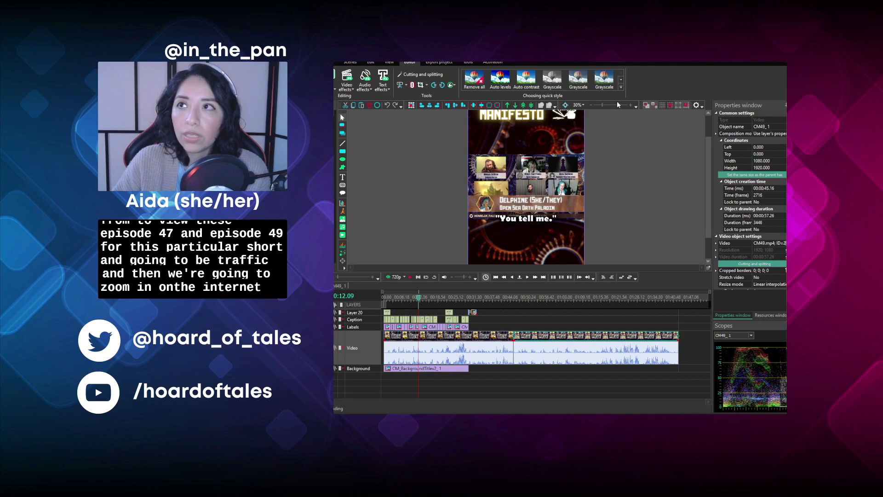
pyautogui.click(616, 102)
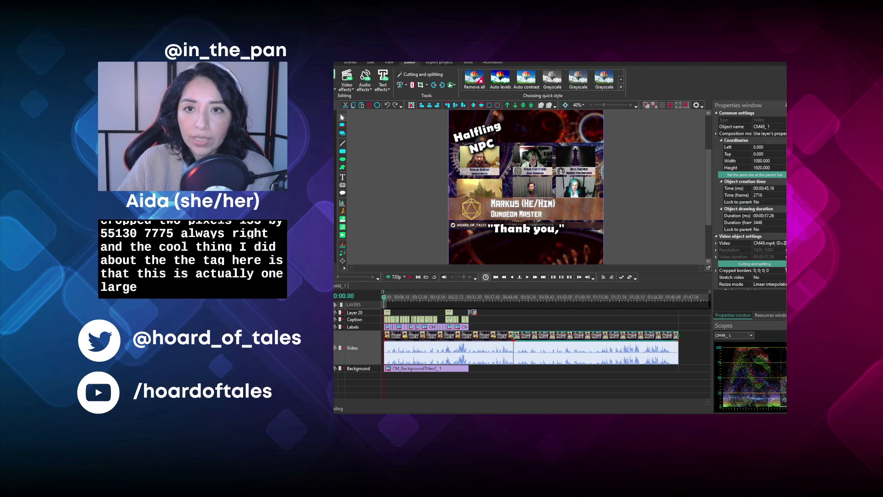
pyautogui.scroll(1, 336, 304)
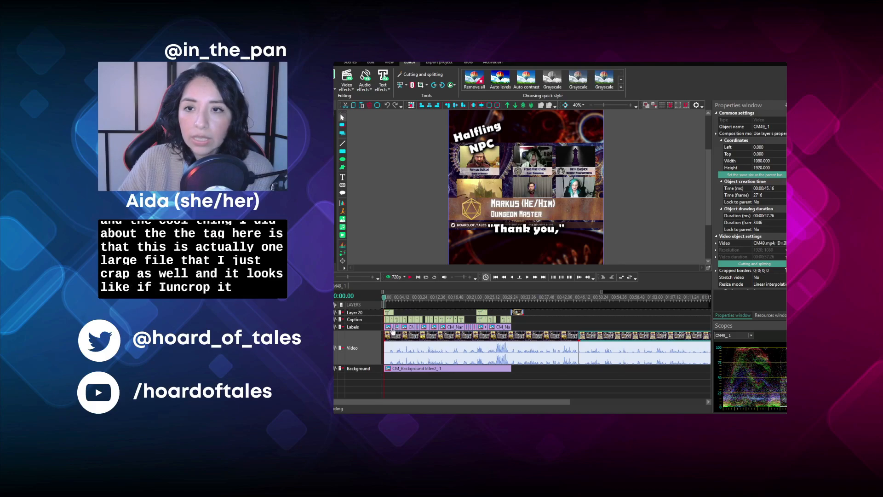
pyautogui.click(391, 330)
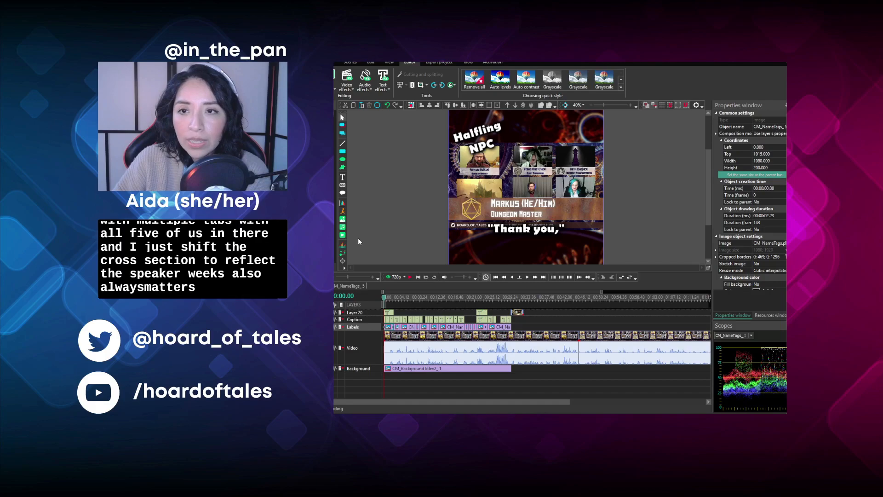
# - Set both clips on the Video layer to a top coordinate of 300 and a height of 900 pixels
pyautogui.click(397, 336)
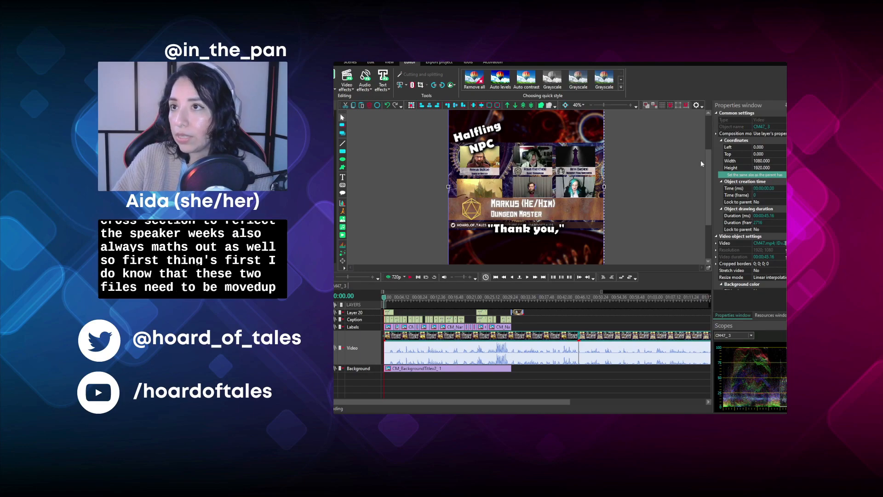
pyautogui.click(777, 160)
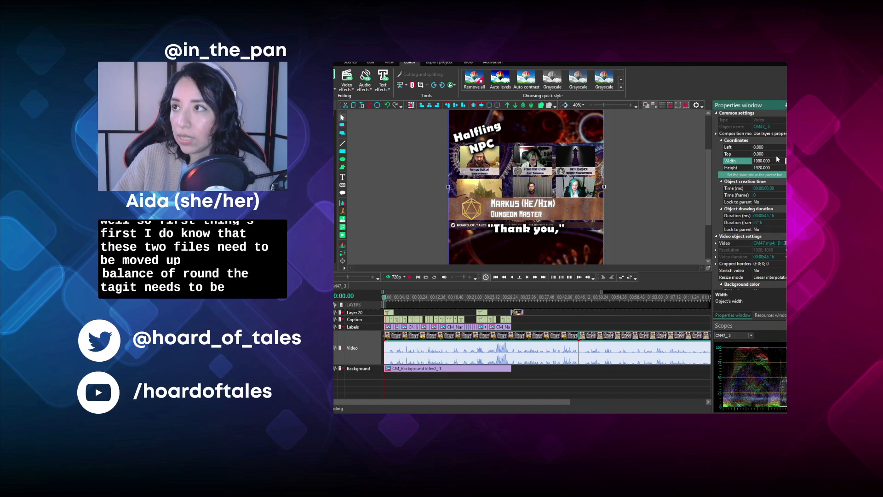
pyautogui.hotkey('shift', 'Tab')
pyautogui.write('300')
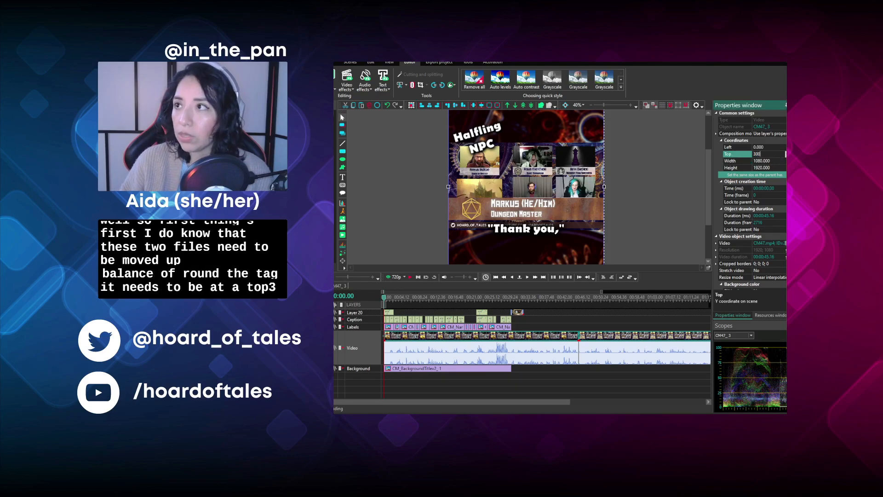
pyautogui.press('Return')
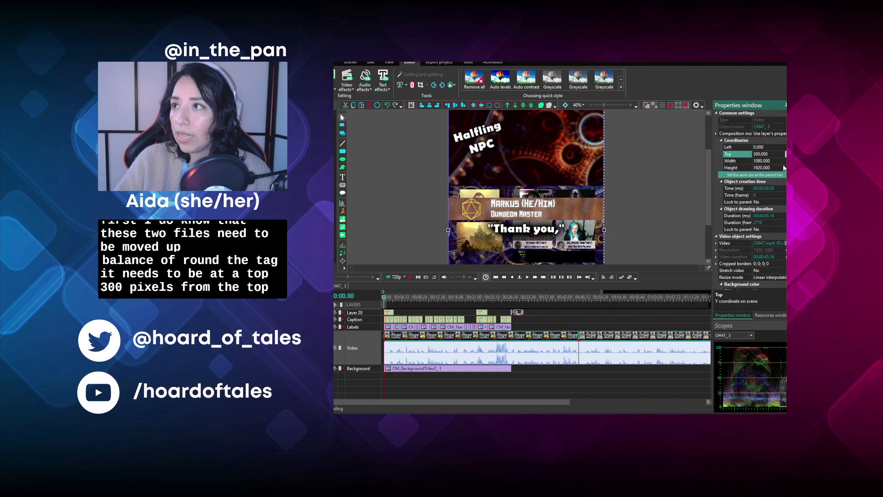
pyautogui.click(765, 168)
pyautogui.moveTo(771, 167); pyautogui.dragTo(711, 167)
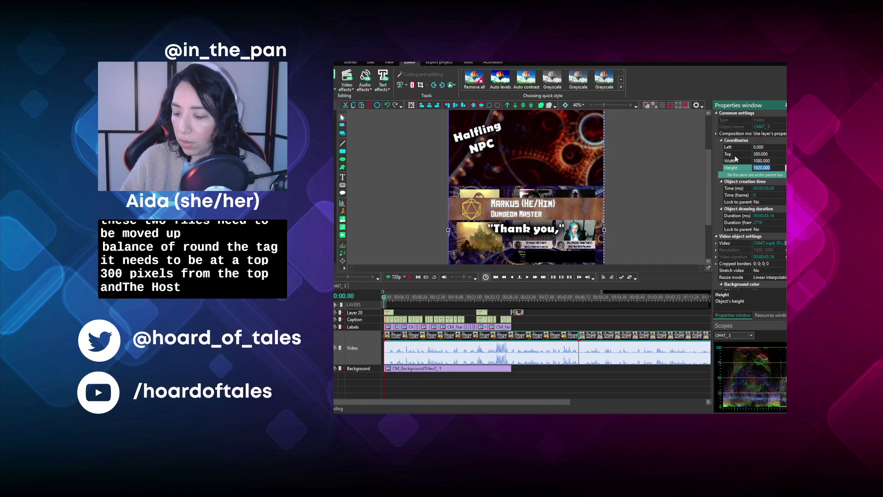
pyautogui.write('900')
pyautogui.press('Return')
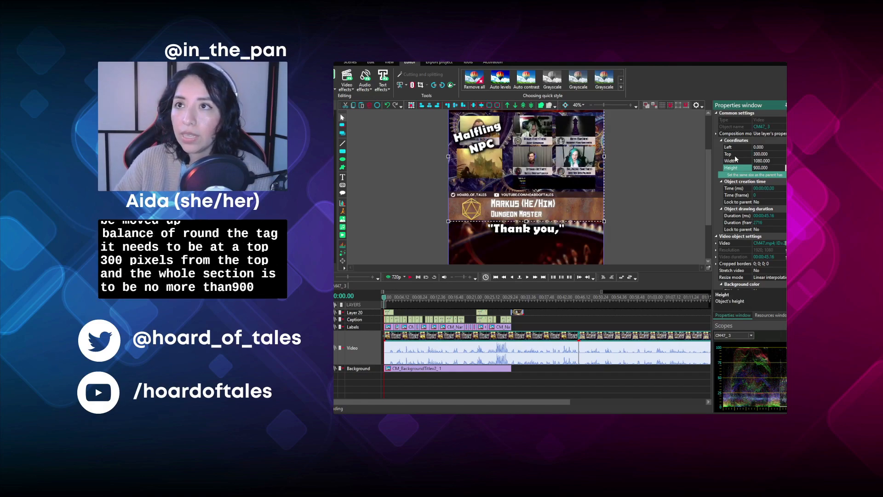
pyautogui.click(686, 190)
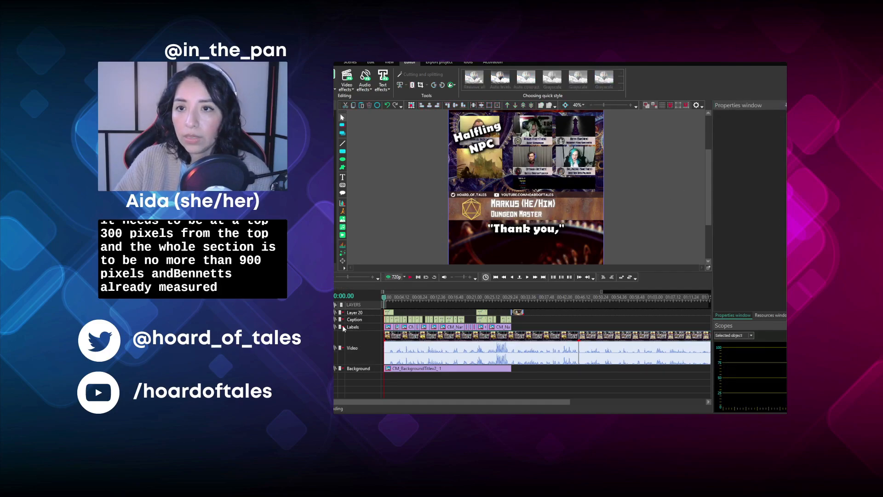
# - Delete both text objects from Layer 20, including the "Halfling NPC" text at the start of the timeline
pyautogui.click(390, 311)
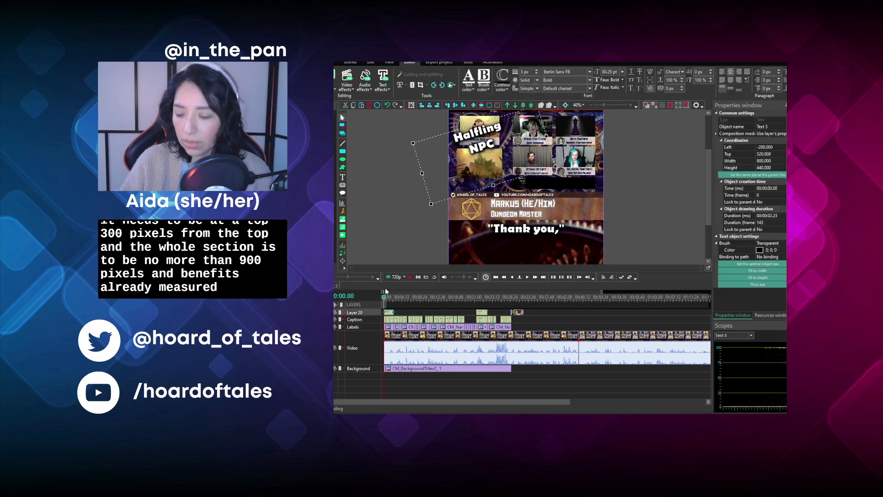
pyautogui.press('Delete')
pyautogui.click(481, 313)
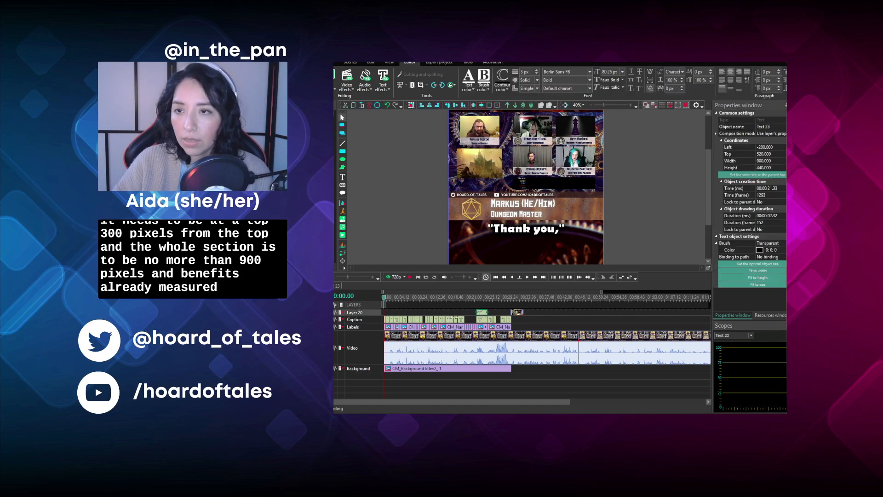
pyautogui.press('Delete')
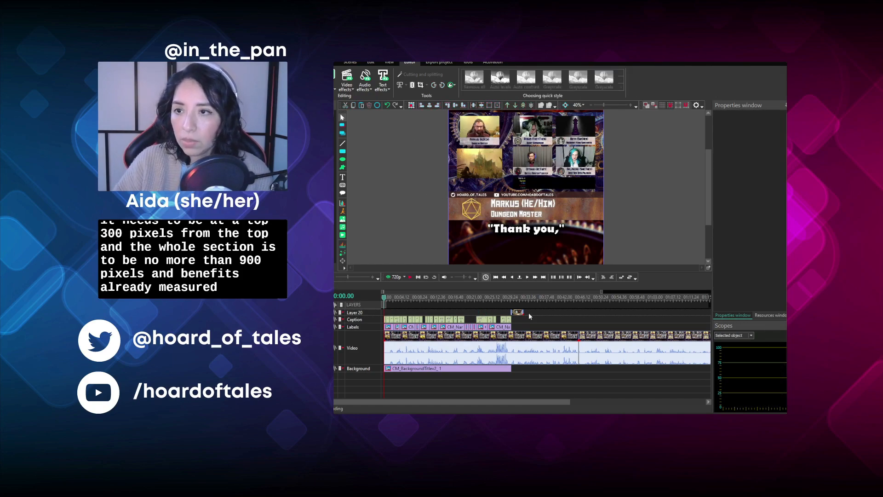
# - Move the CM_ShortsEndVid clip onto its own layer below Background, starting at 00:00:26.37
pyautogui.moveTo(520, 312); pyautogui.dragTo(550, 369)
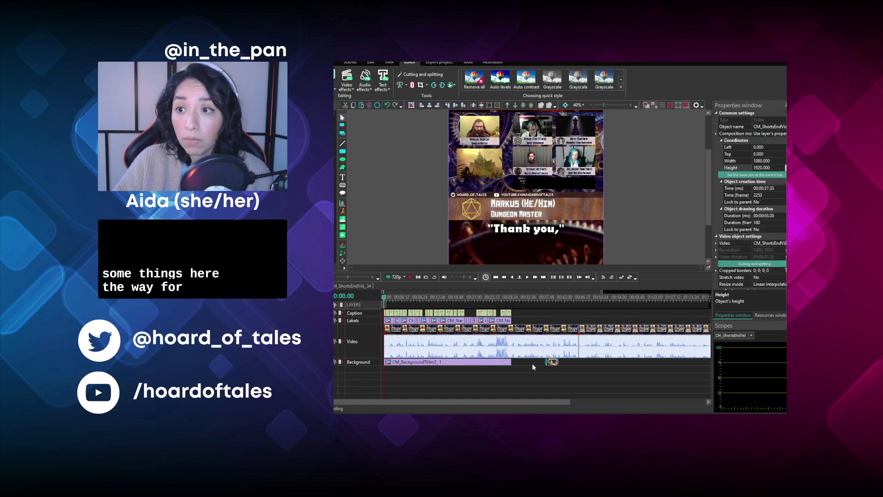
pyautogui.moveTo(550, 364); pyautogui.dragTo(511, 367)
pyautogui.moveTo(506, 367); pyautogui.dragTo(504, 369)
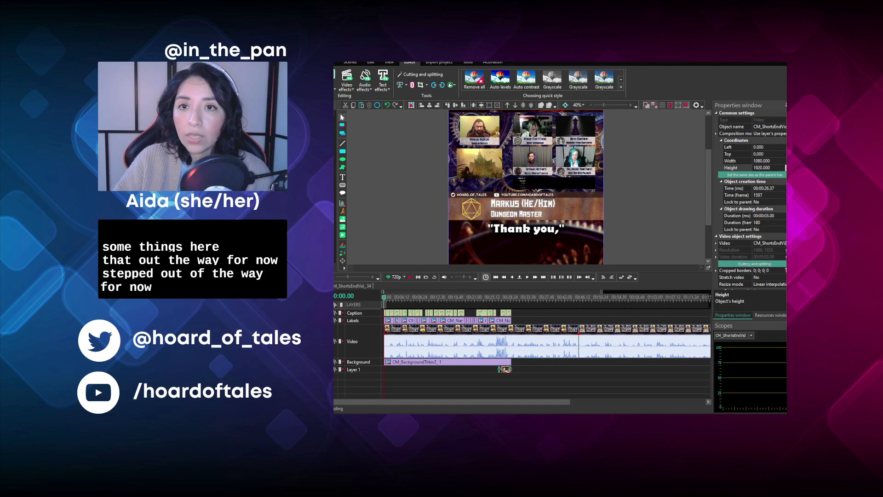
# - Play back the two video clips to review which parts of the footage to keep
pyautogui.click(334, 277)
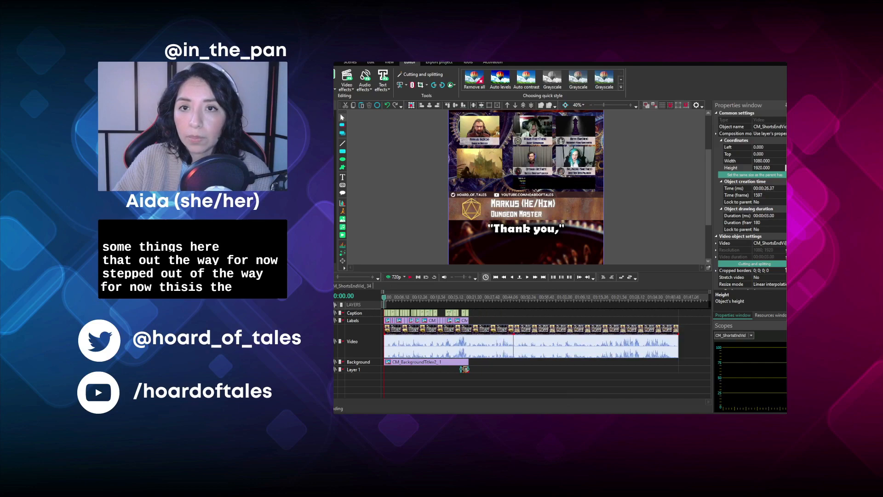
pyautogui.click(411, 277)
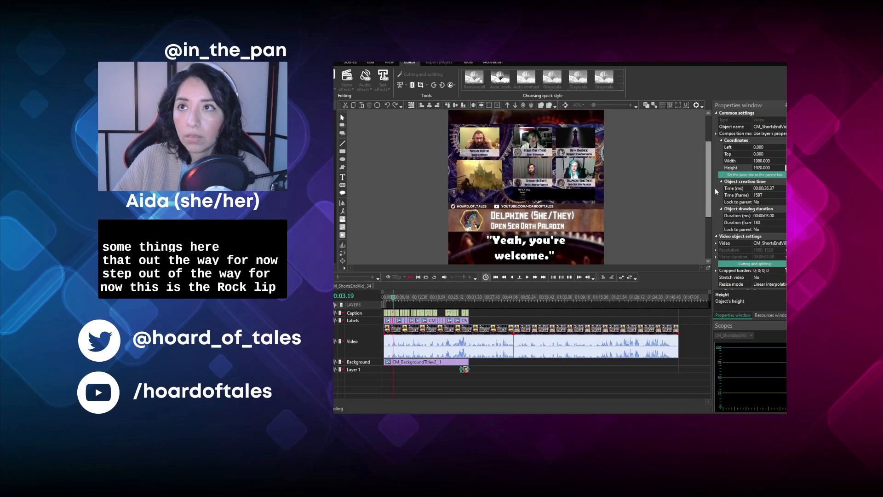
pyautogui.moveTo(707, 199); pyautogui.dragTo(708, 189)
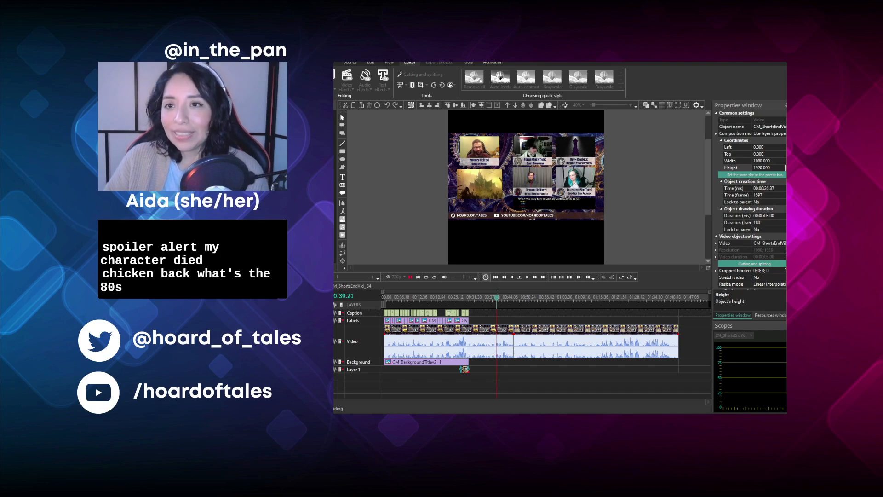
pyautogui.click(412, 279)
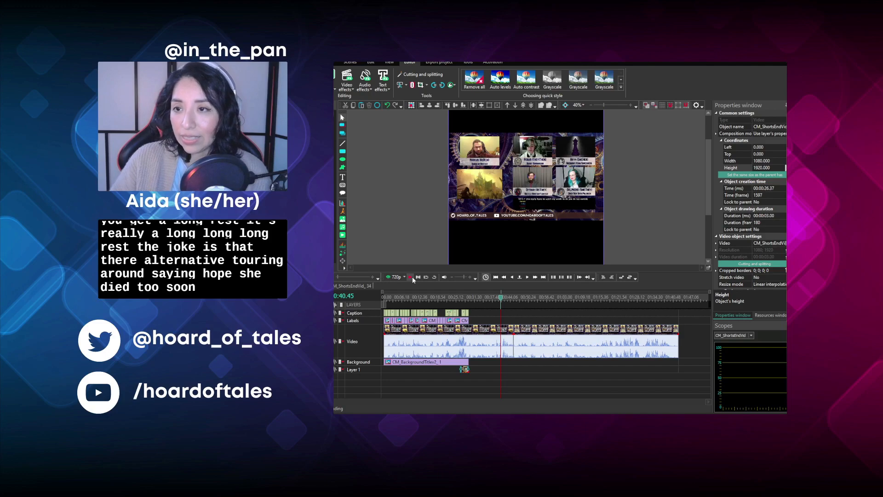
pyautogui.click(519, 297)
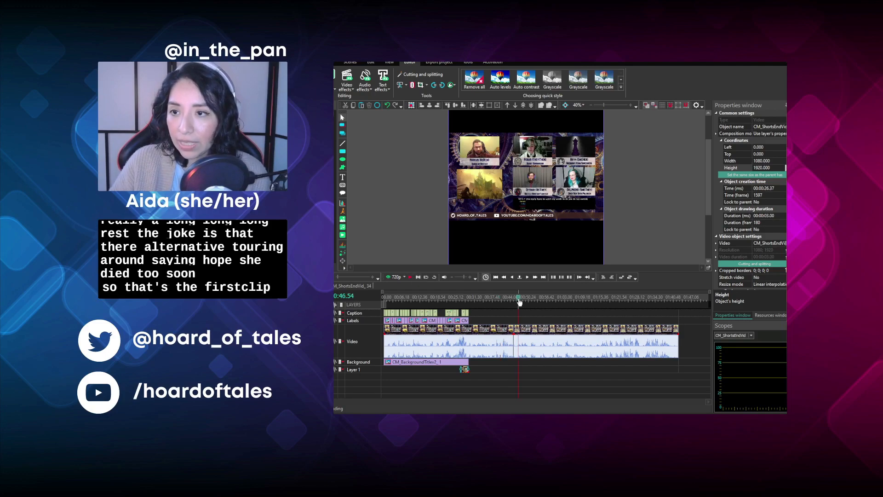
pyautogui.click(411, 276)
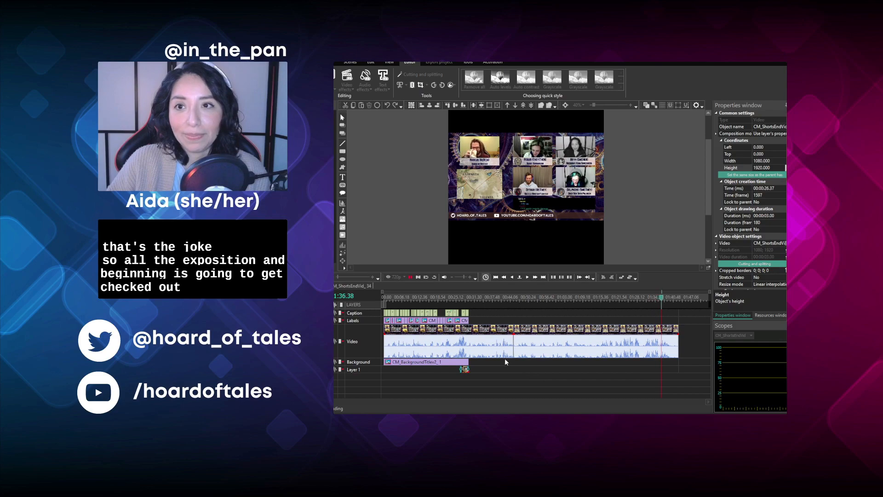
pyautogui.click(410, 278)
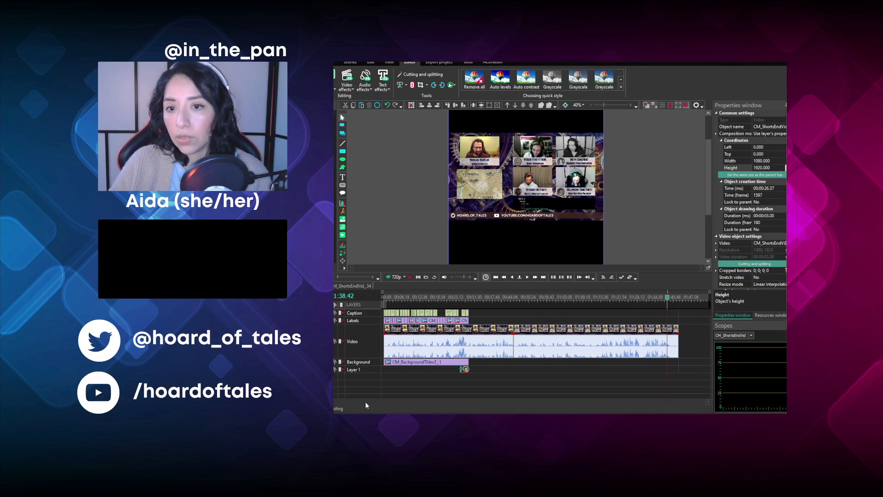
# - Replay the opening of the first video clip from the beginning of the timeline to find a cut point
pyautogui.click(385, 297)
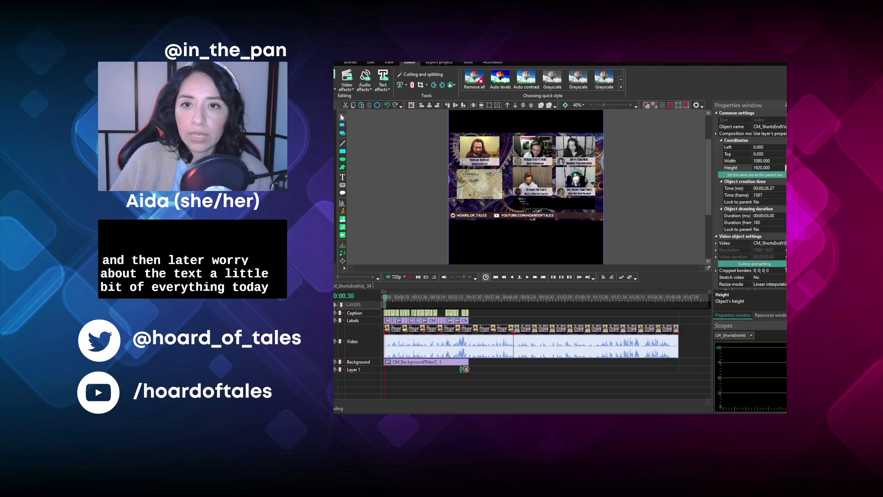
pyautogui.scroll(7, 385, 298)
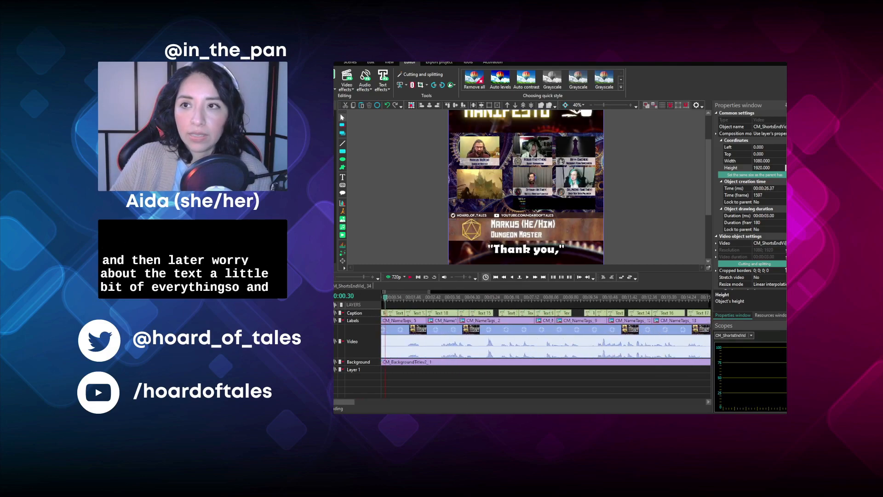
pyautogui.scroll(2, 385, 298)
pyautogui.scroll(-3, 385, 298)
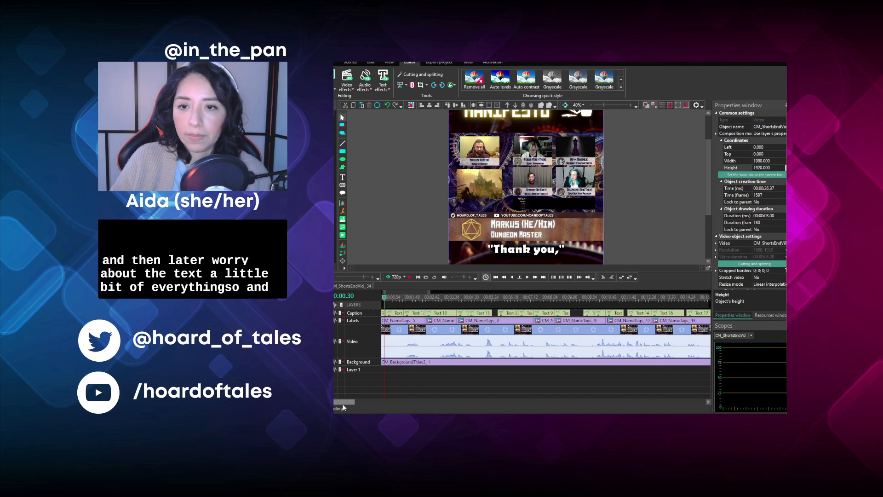
pyautogui.moveTo(343, 403); pyautogui.dragTo(336, 403)
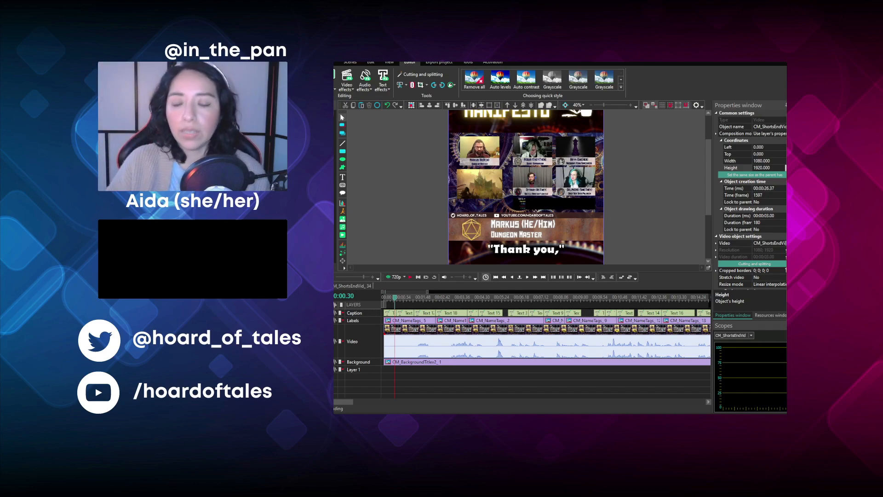
pyautogui.click(385, 300)
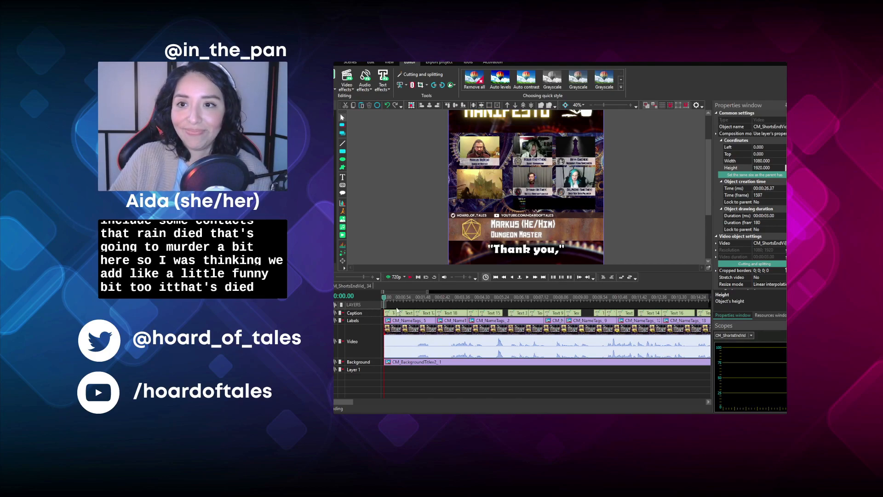
pyautogui.click(410, 277)
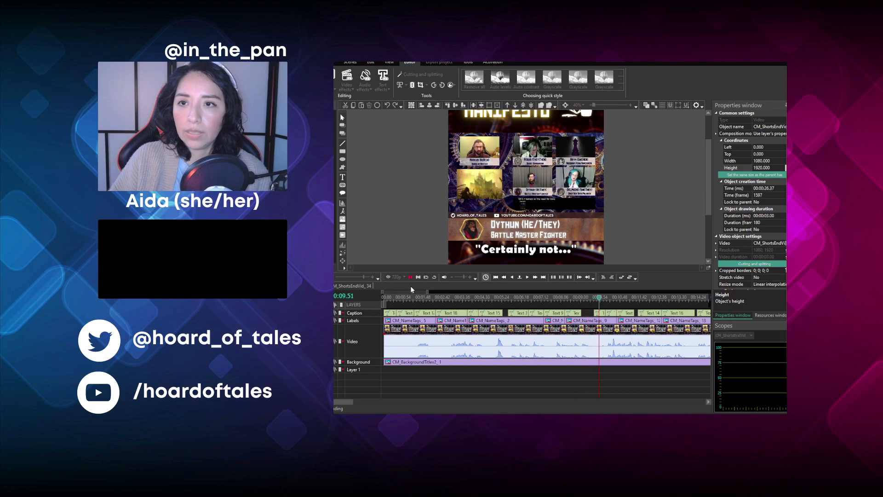
pyautogui.click(410, 277)
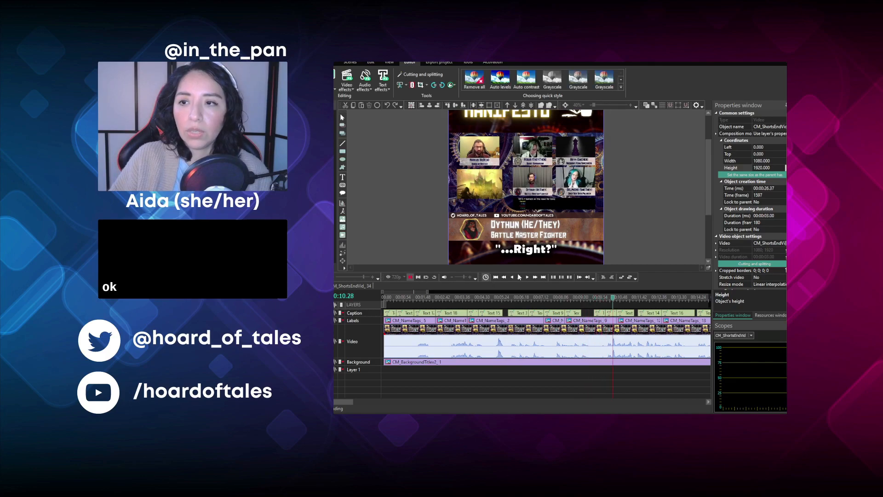
# - Split the first video clip at 00:07.44, where the "Aren't we not?" caption shows
pyautogui.click(553, 297)
pyautogui.click(587, 340)
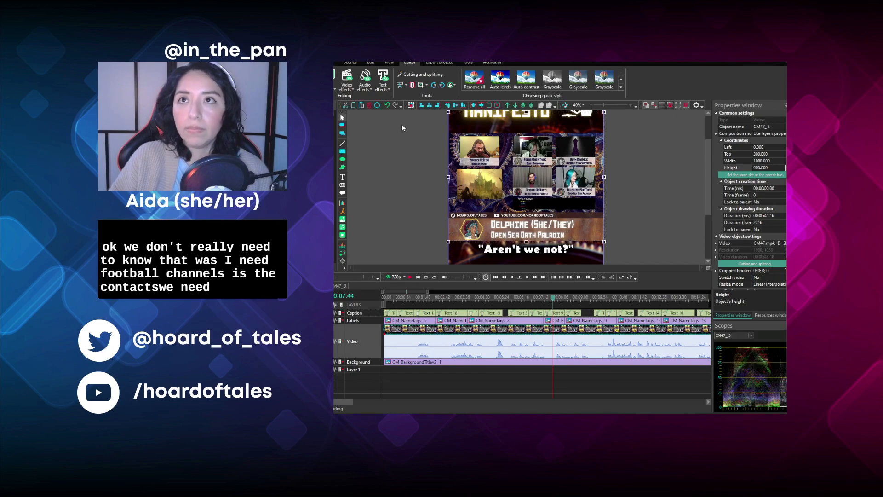
pyautogui.click(415, 87)
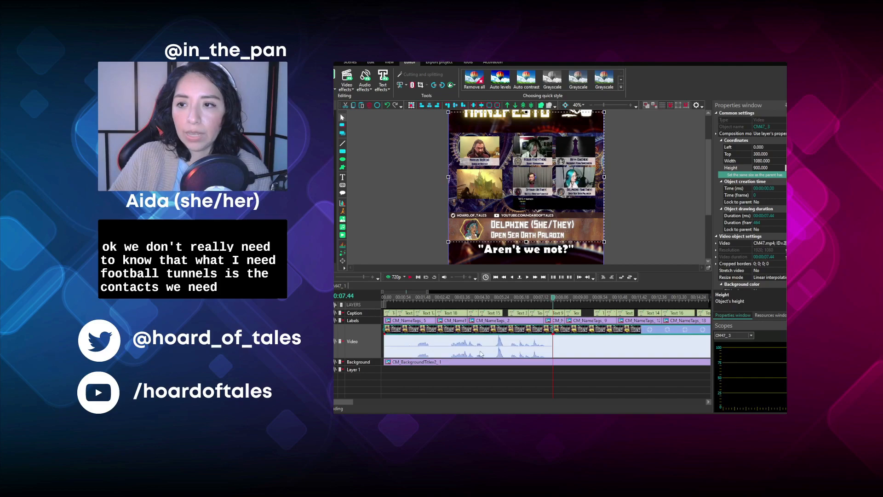
# - Cut off the opening of the first video segment up to 00:01.04, where the "for um," caption shows
pyautogui.click(476, 386)
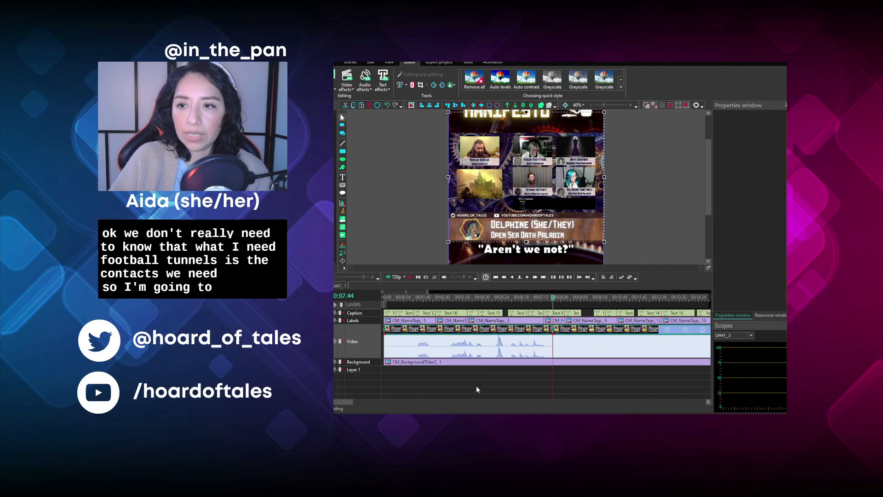
pyautogui.click(404, 297)
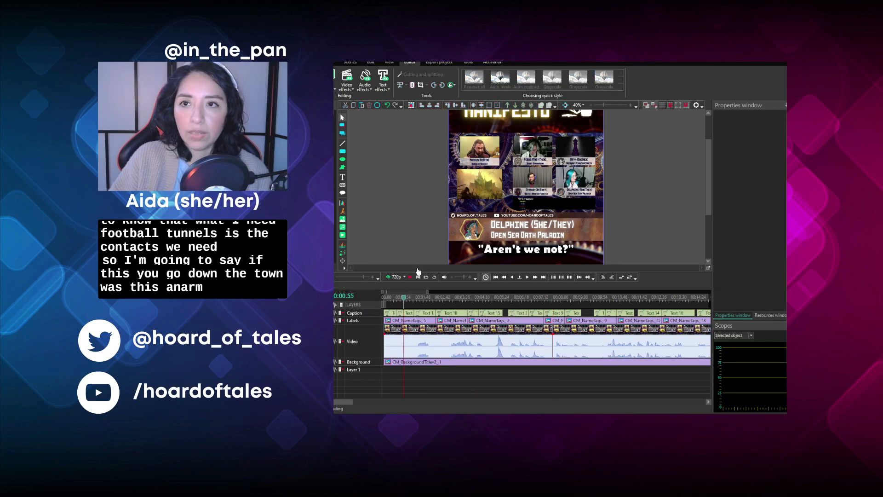
pyautogui.click(409, 277)
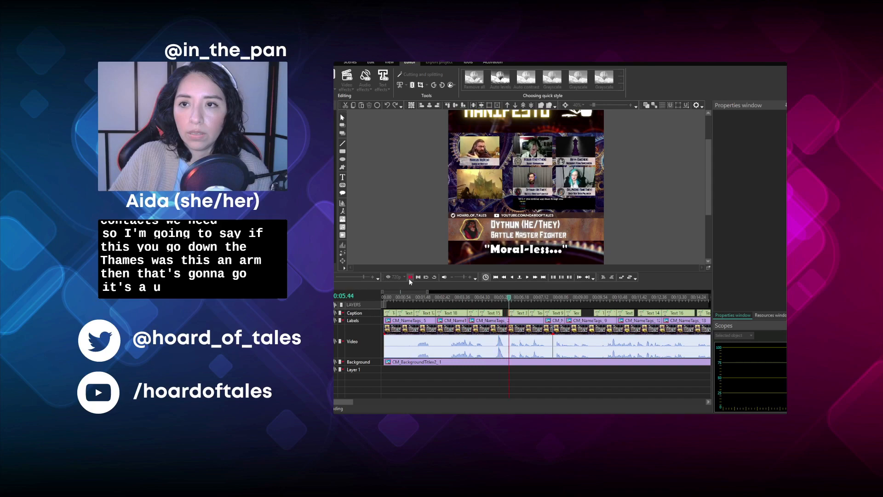
pyautogui.click(410, 278)
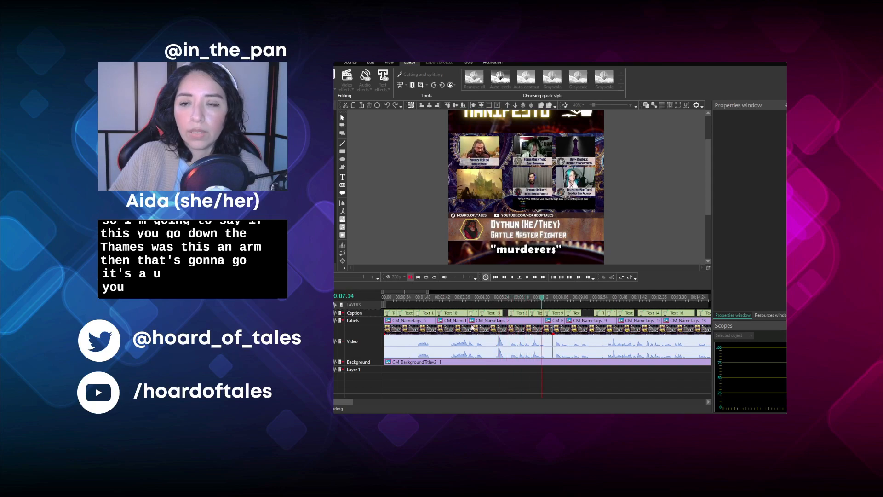
pyautogui.click(407, 298)
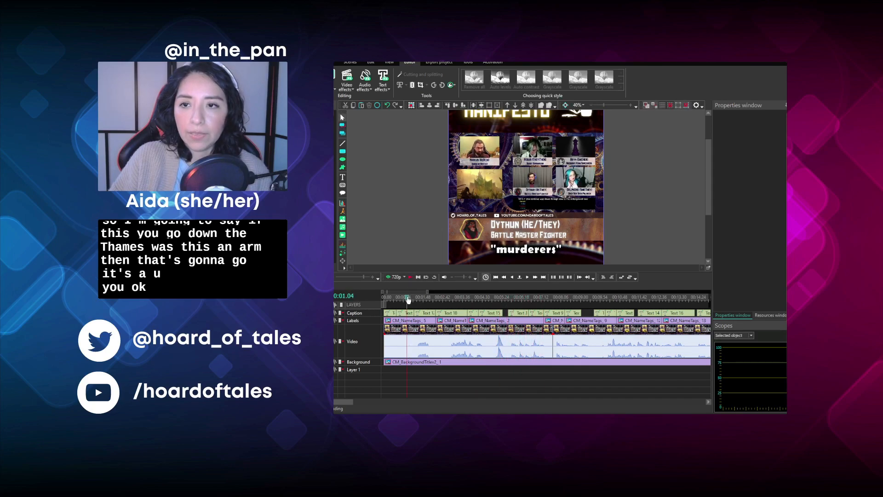
pyautogui.click(413, 336)
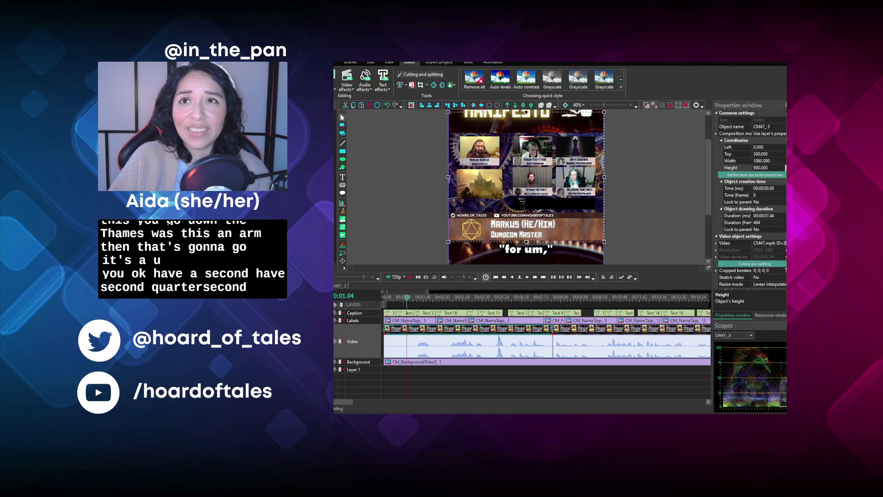
pyautogui.click(406, 85)
pyautogui.click(413, 108)
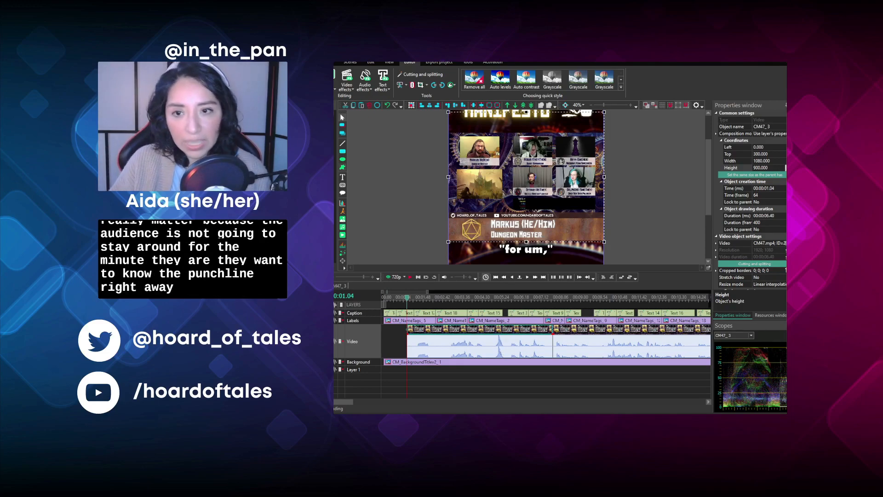
# - Cut away the start of the second video segment up to 00:10.10, where the "...Right?" caption shows
pyautogui.moveTo(342, 404); pyautogui.dragTo(359, 404)
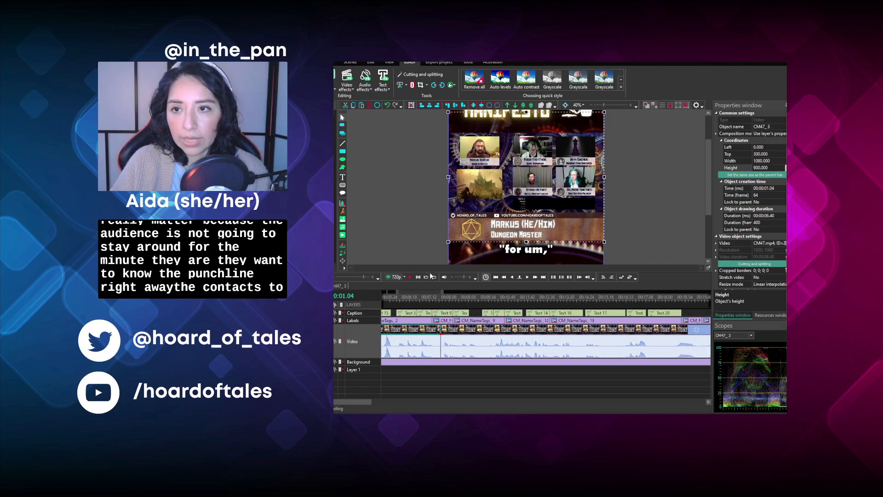
pyautogui.click(450, 298)
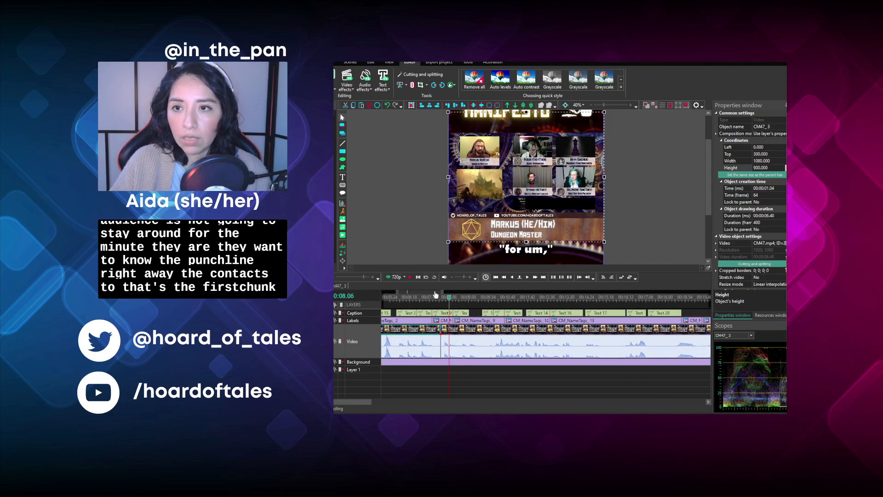
pyautogui.click(445, 298)
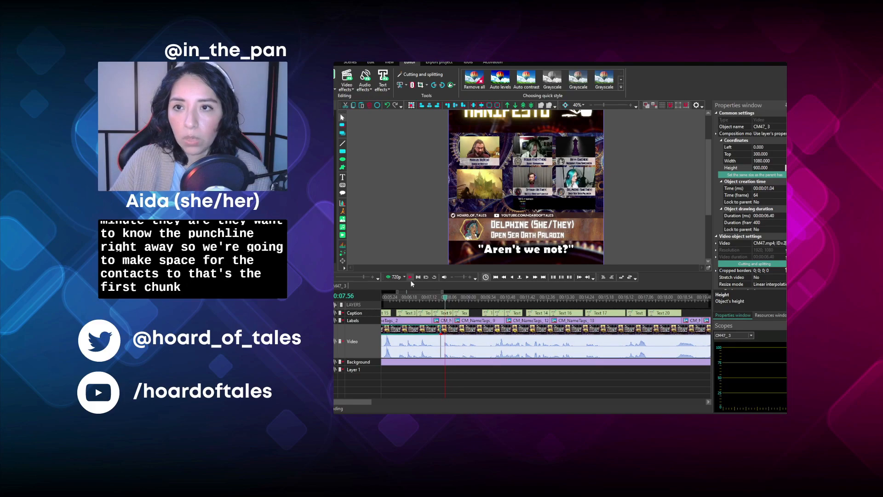
pyautogui.press('space')
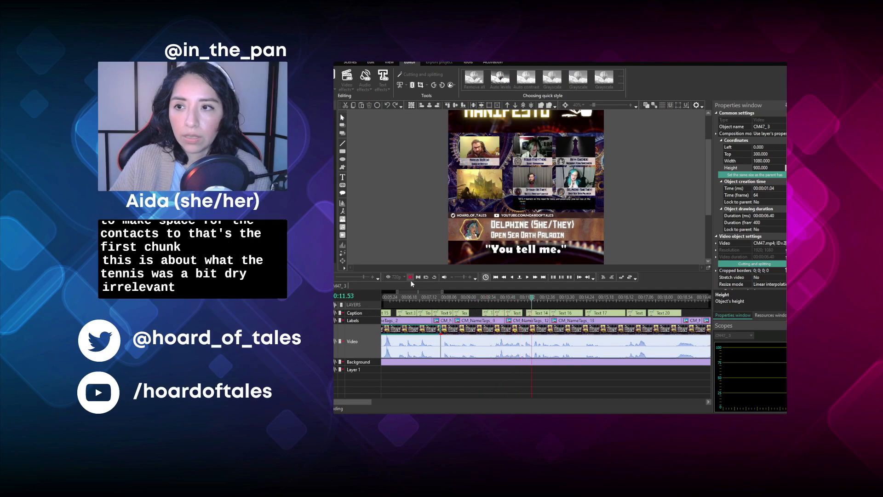
pyautogui.press('space')
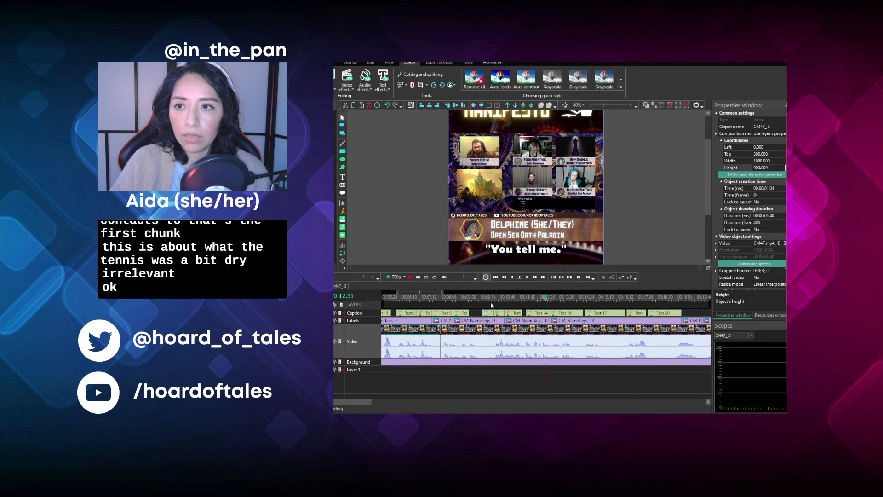
pyautogui.click(489, 297)
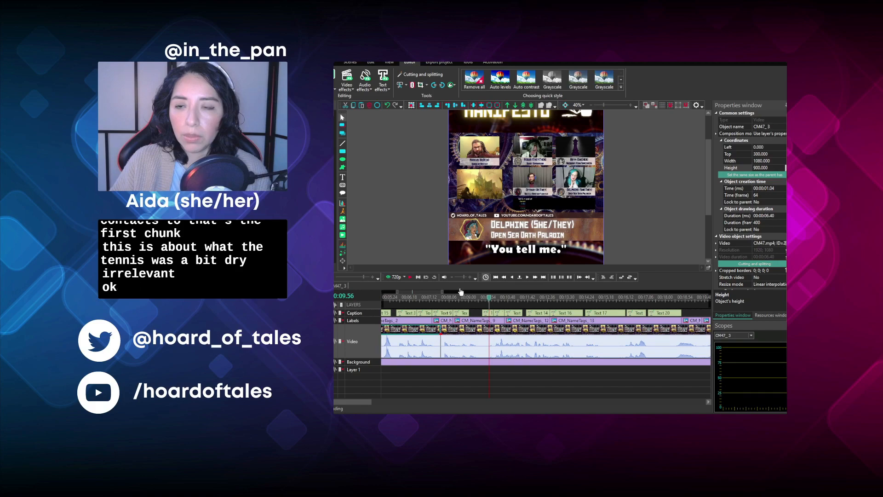
pyautogui.click(410, 277)
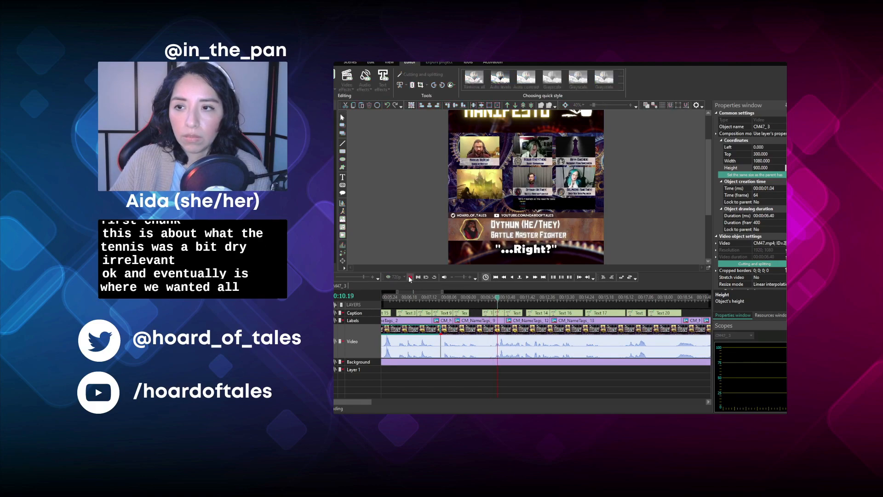
pyautogui.click(509, 298)
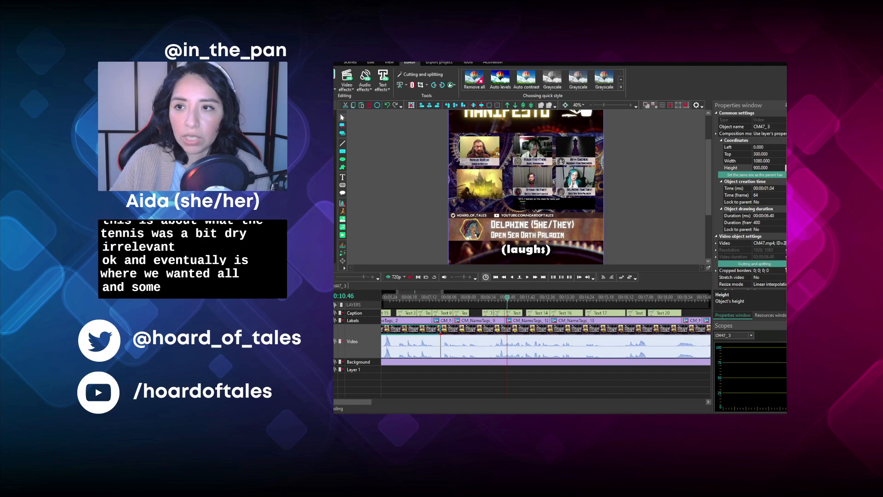
pyautogui.click(495, 298)
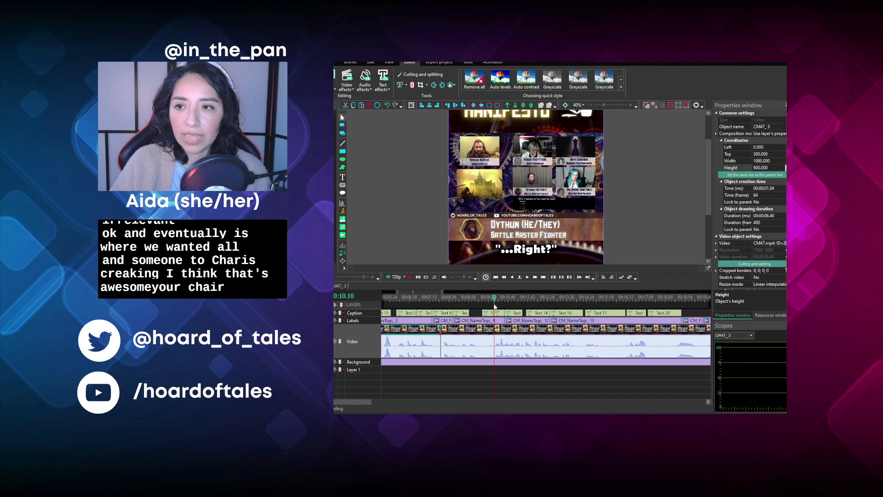
pyautogui.click(471, 332)
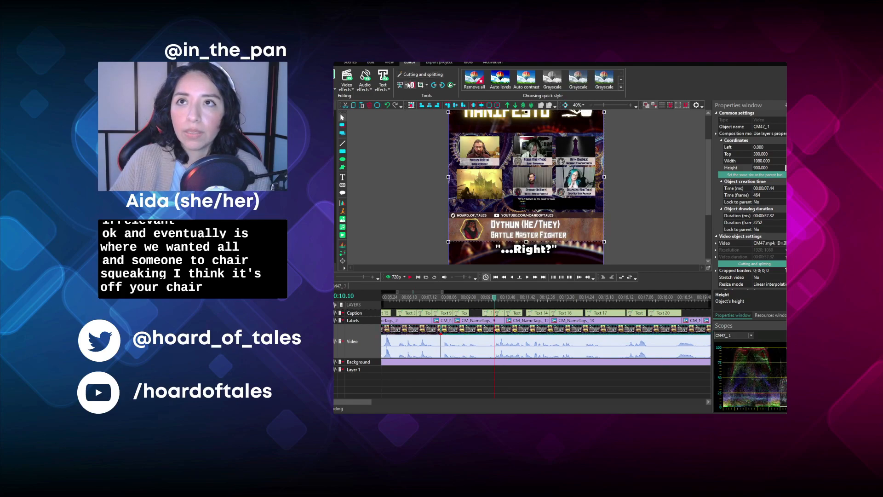
pyautogui.click(403, 107)
# - Move the first video segment to start at 00:03.30, directly against the segment that begins at 00:10.10
pyautogui.moveTo(428, 339); pyautogui.dragTo(496, 341)
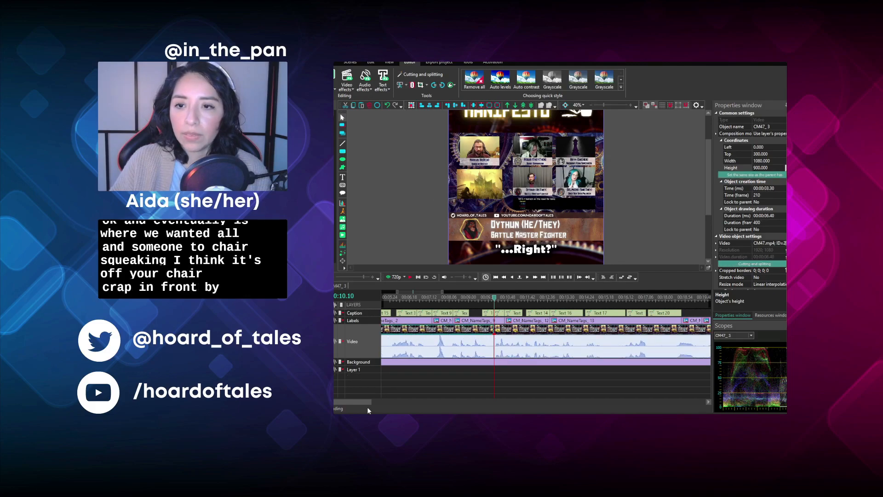
pyautogui.moveTo(360, 402); pyautogui.dragTo(341, 402)
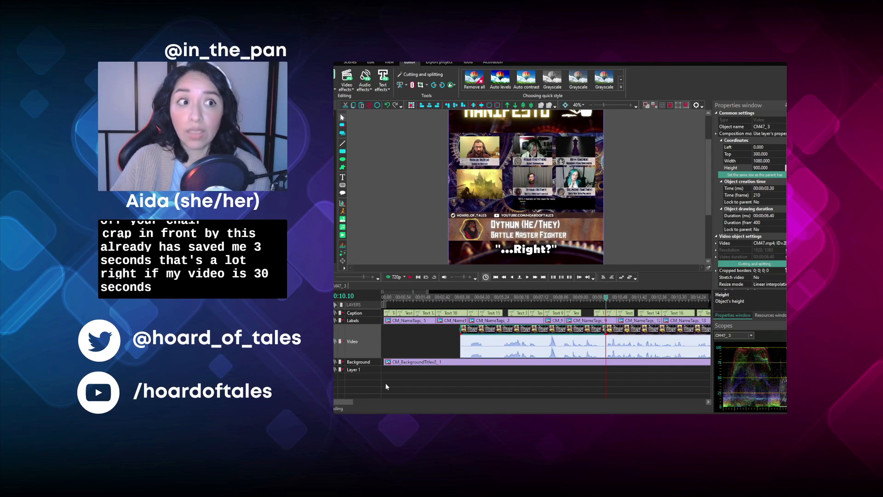
pyautogui.moveTo(331, 402); pyautogui.dragTo(372, 408)
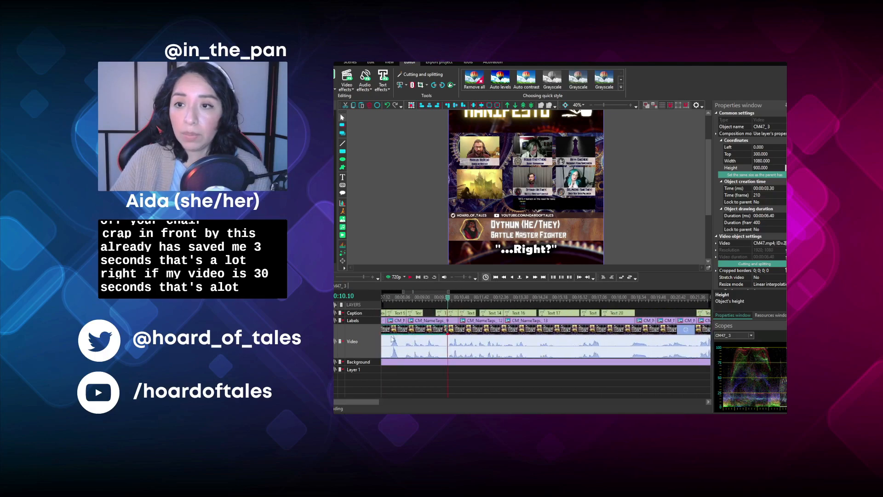
# - Play back the footage from 00:10.10 into the "If you're walking down the street" line to find the next cut point
pyautogui.click(409, 277)
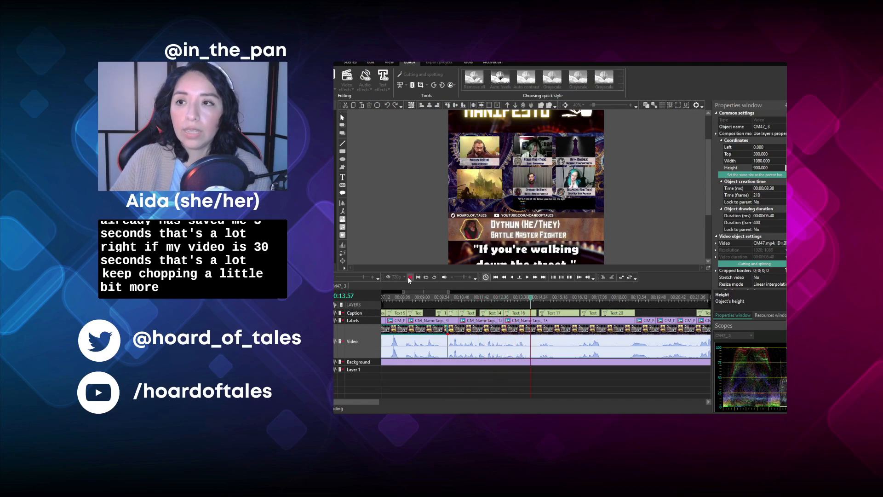
pyautogui.click(408, 278)
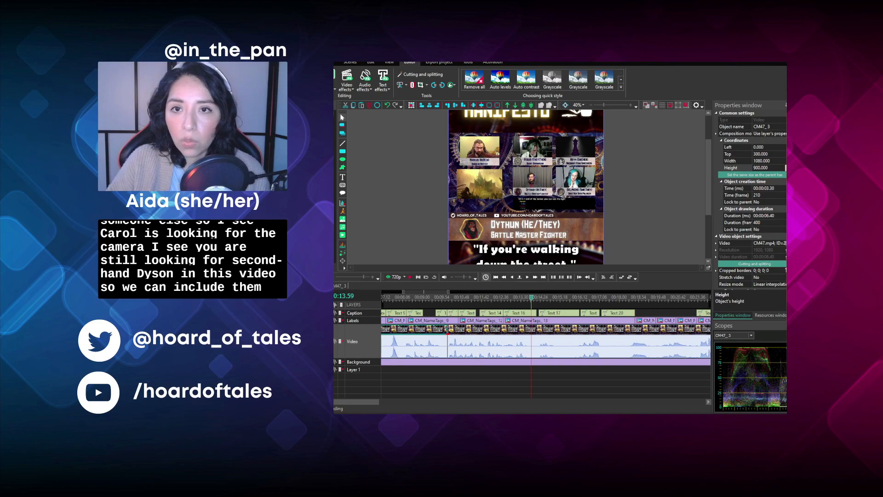
pyautogui.scroll(1, 545, 340)
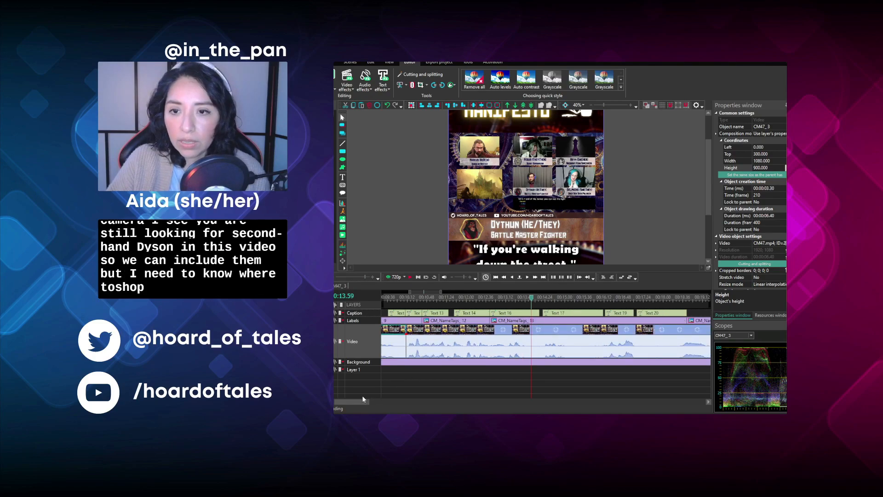
pyautogui.moveTo(363, 399); pyautogui.dragTo(357, 402)
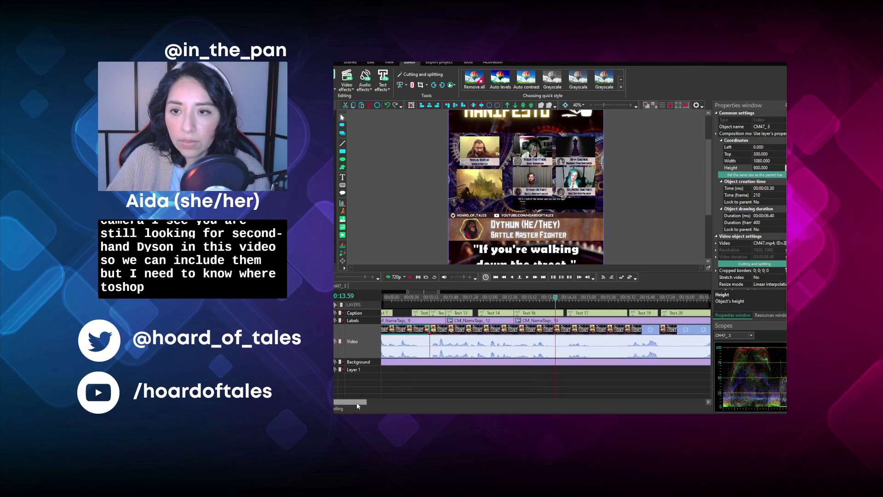
pyautogui.click(432, 301)
pyautogui.click(410, 275)
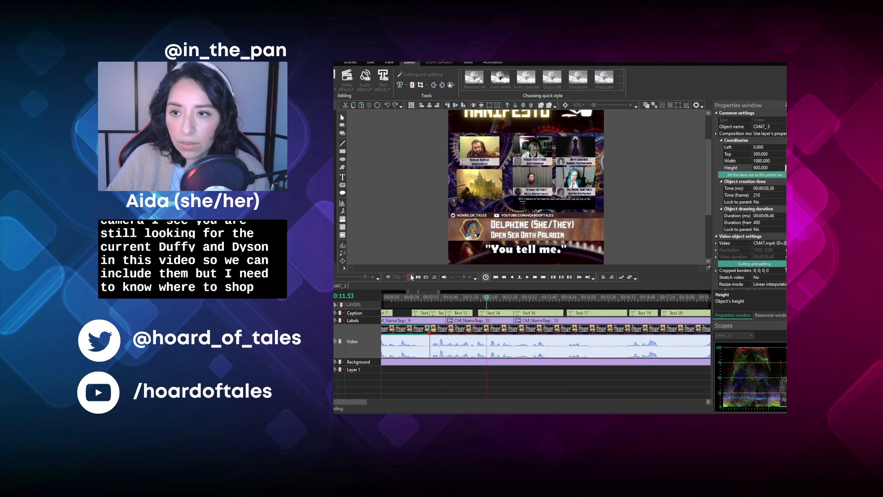
pyautogui.click(515, 298)
pyautogui.moveTo(516, 299); pyautogui.dragTo(514, 299)
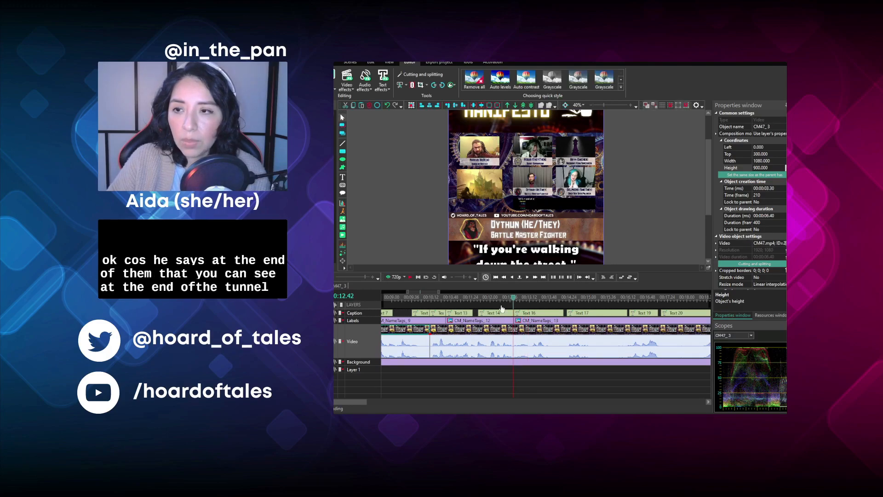
pyautogui.click(409, 279)
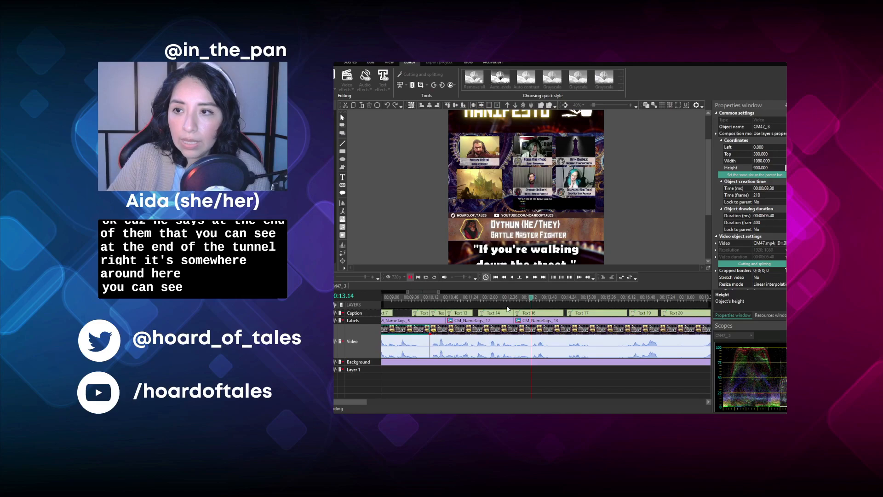
# - Split the second video segment at 00:12.42, at the end of the "You tell me." caption
pyautogui.click(434, 296)
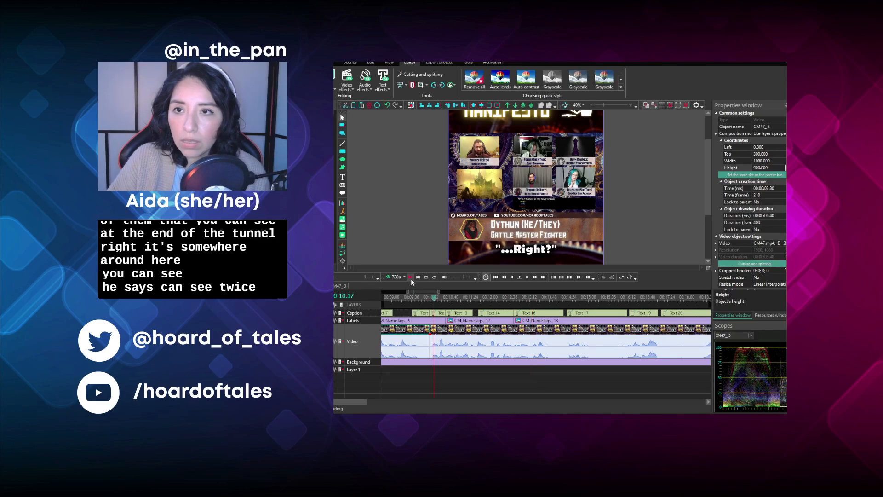
pyautogui.click(410, 277)
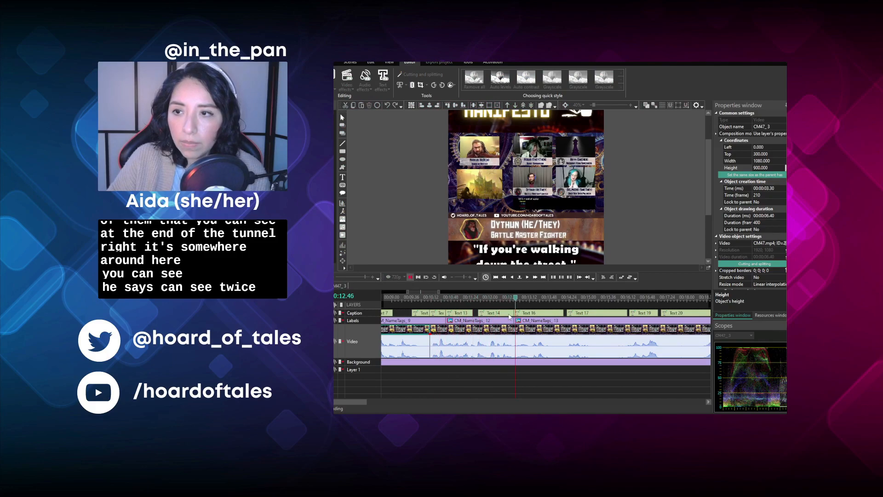
pyautogui.click(513, 299)
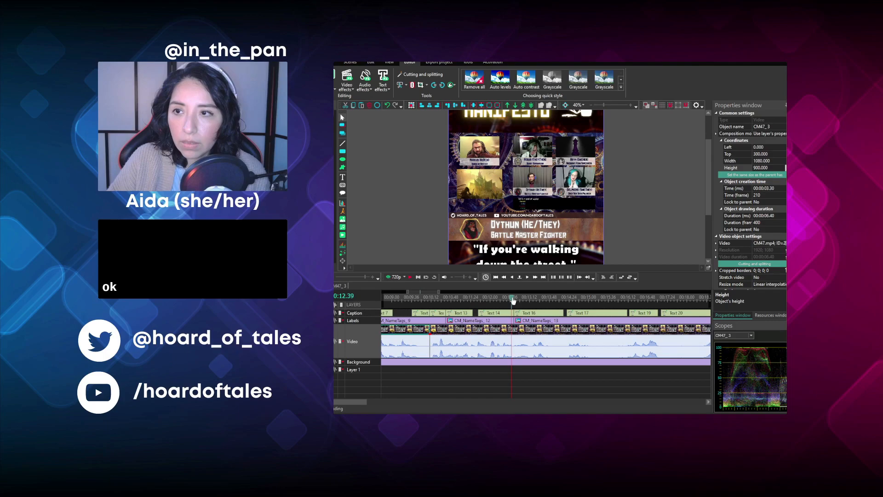
pyautogui.click(514, 299)
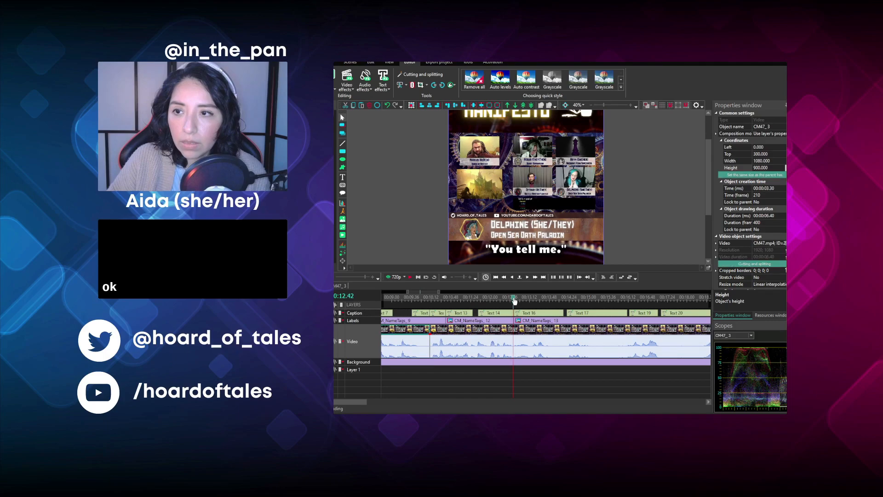
pyautogui.click(489, 334)
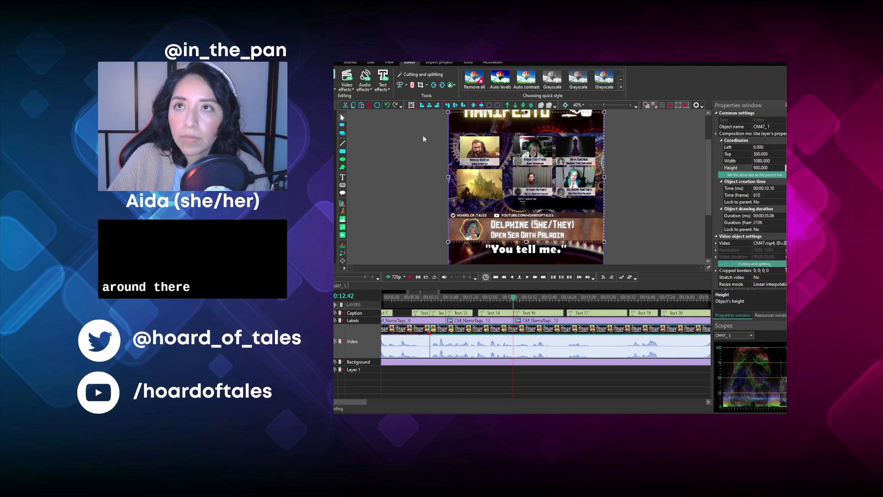
pyautogui.click(412, 85)
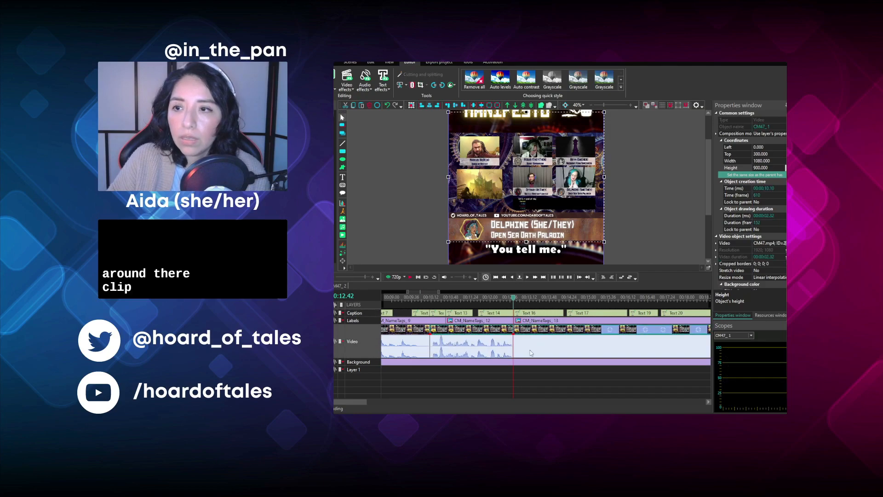
# - Cut away the start of the last video segment up to 00:13.13, where the "If you're walking down the street" caption shows
pyautogui.click(530, 374)
pyautogui.click(434, 296)
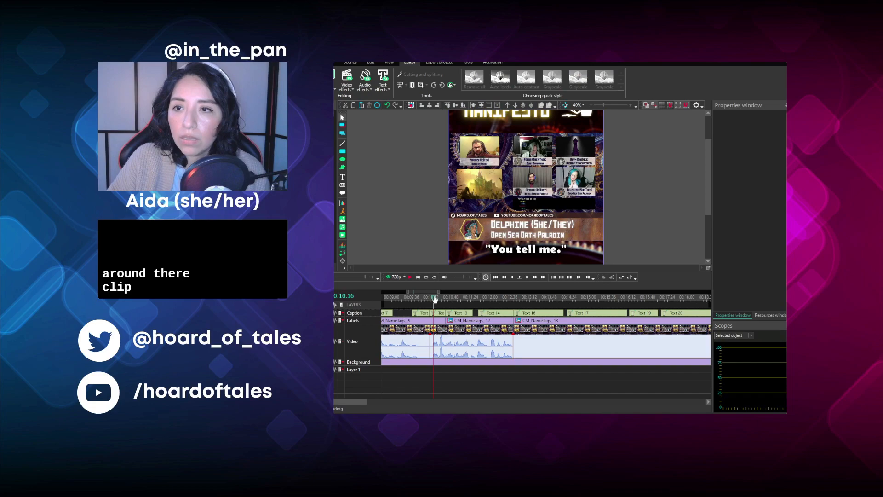
pyautogui.press('space')
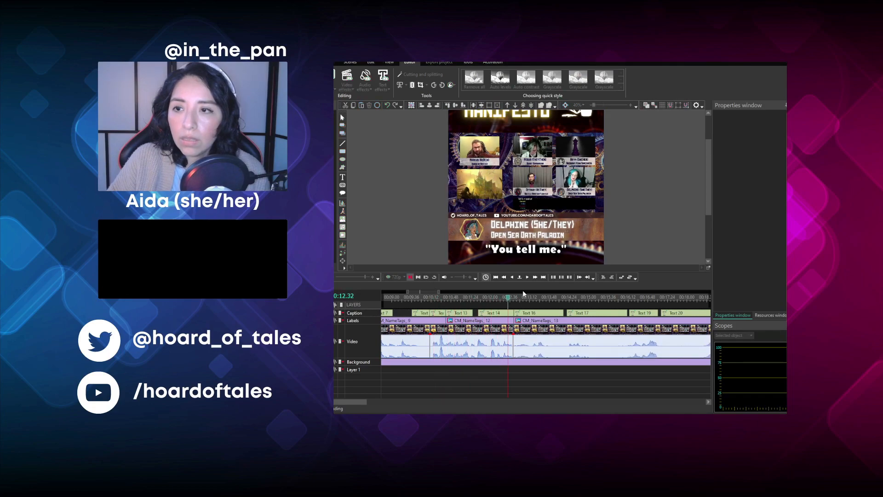
pyautogui.press('space')
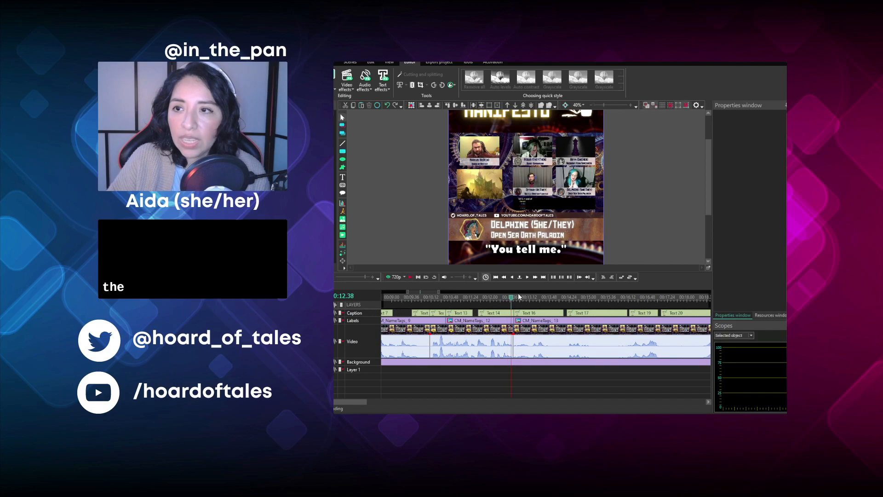
pyautogui.click(410, 277)
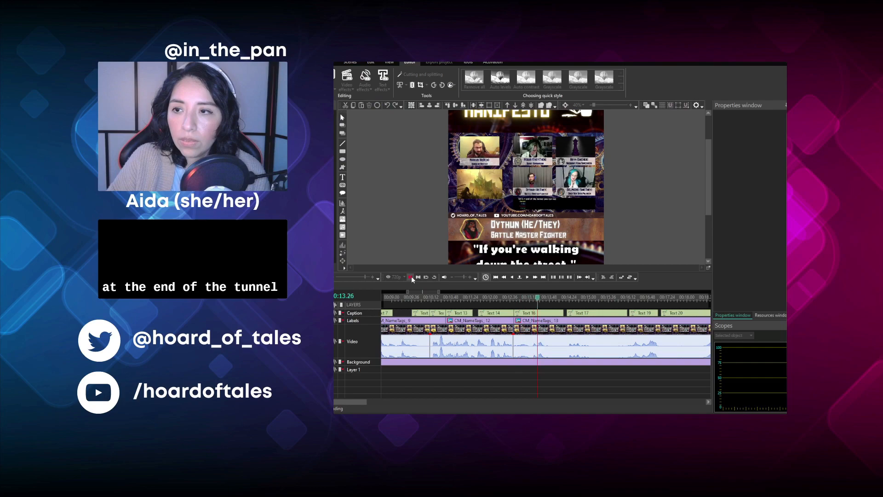
pyautogui.click(532, 300)
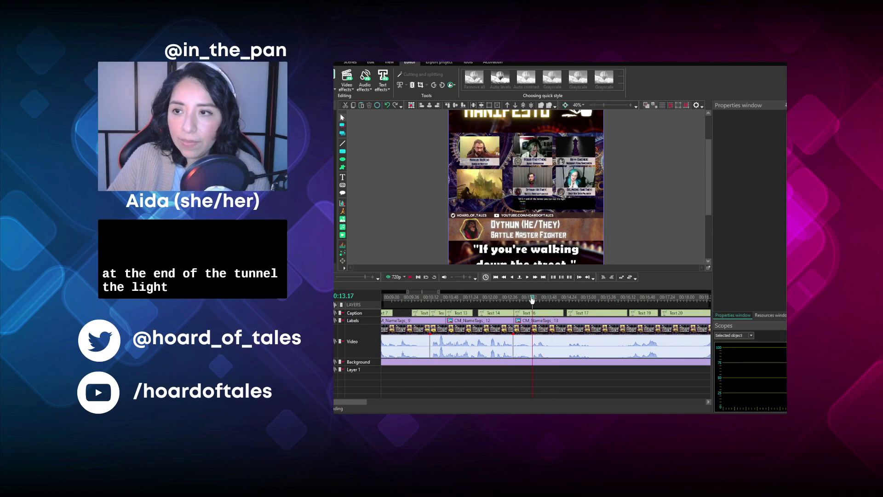
pyautogui.moveTo(532, 299); pyautogui.dragTo(530, 299)
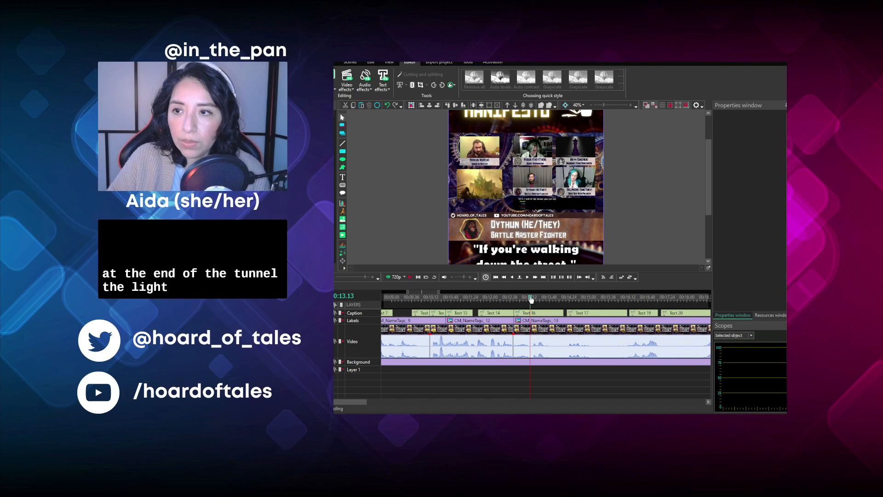
pyautogui.click(522, 337)
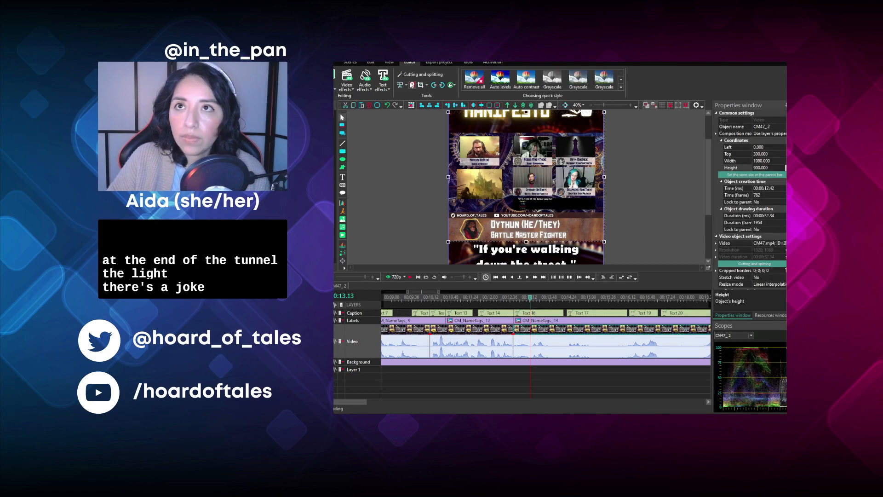
pyautogui.click(415, 115)
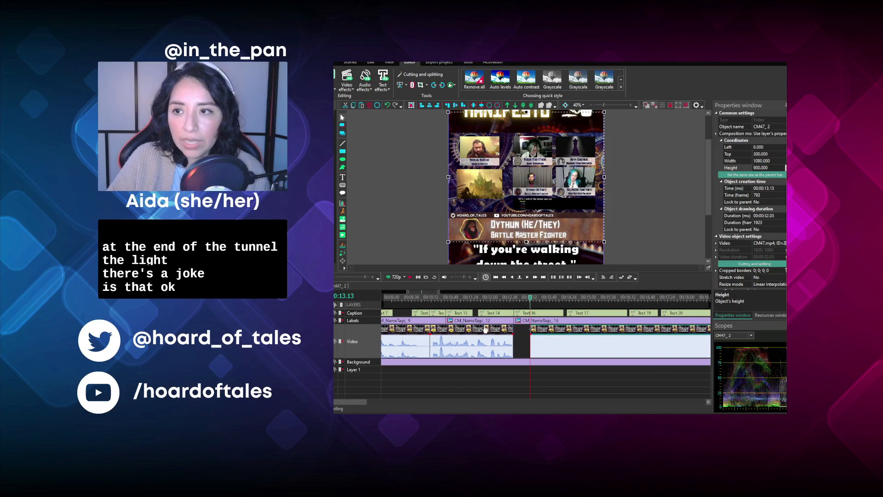
# - Move the two earlier video segments to start at 00:10.41 and 00:04.01, closing the gaps before the 00:13.13 segment
pyautogui.moveTo(485, 328); pyautogui.dragTo(505, 336)
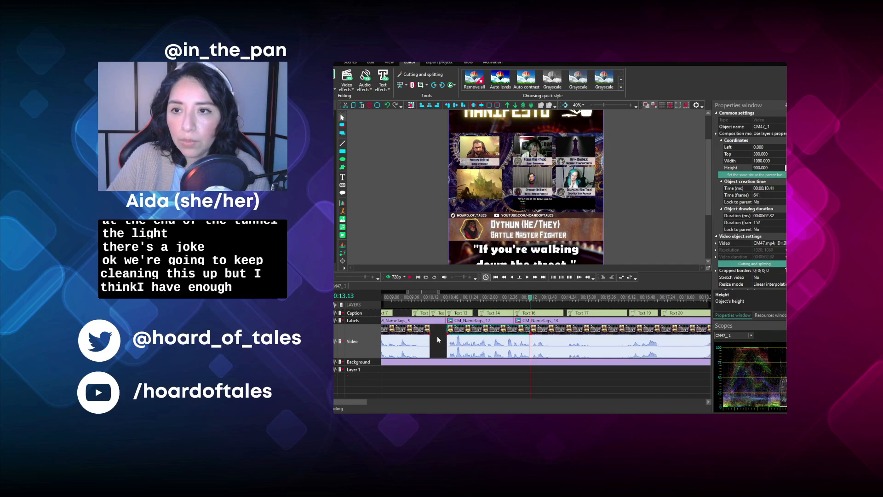
pyautogui.moveTo(429, 334); pyautogui.dragTo(445, 334)
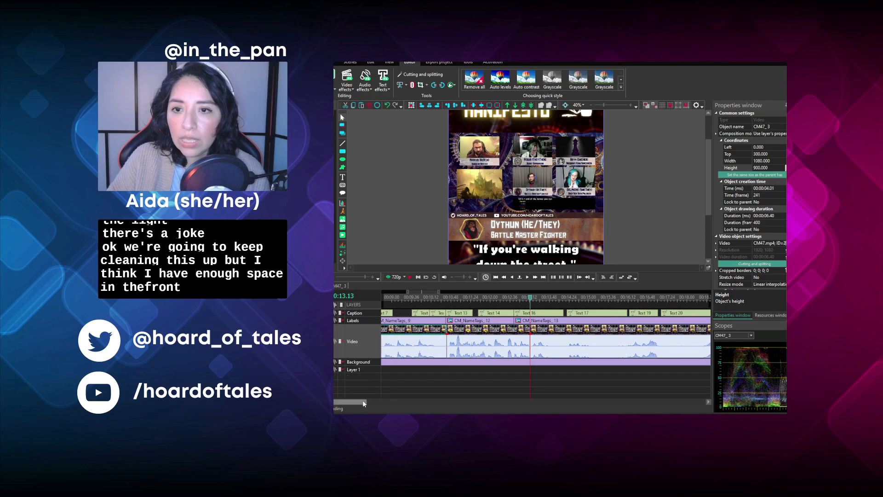
pyautogui.moveTo(363, 403); pyautogui.dragTo(333, 390)
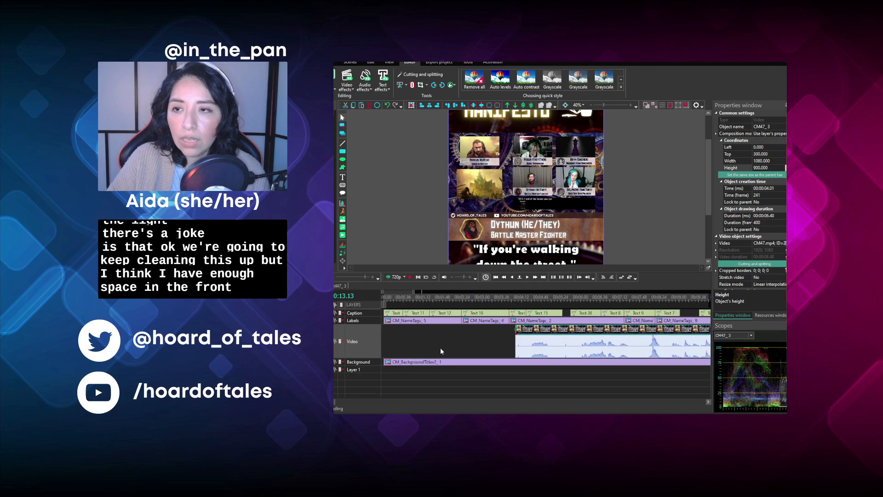
# - Delete the captions after the opening "Thank you," caption, from Text 11 through Text 15
pyautogui.click(385, 296)
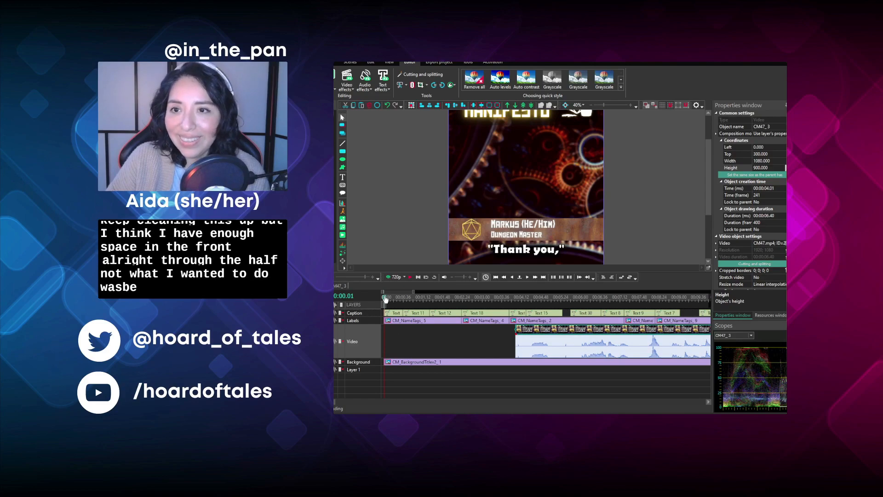
pyautogui.click(417, 312)
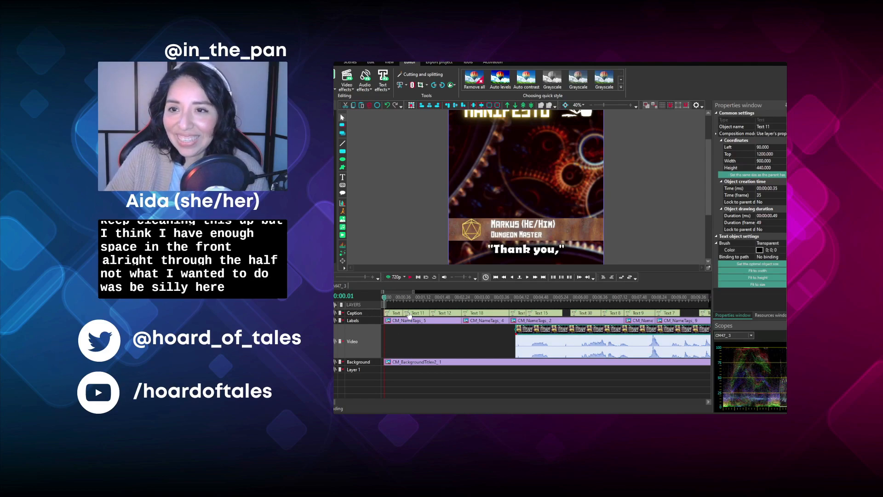
pyautogui.keyDown('ctrl'); pyautogui.click(455, 315); pyautogui.keyUp('ctrl')
pyautogui.keyDown('ctrl'); pyautogui.click(490, 321); pyautogui.keyUp('ctrl')
pyautogui.click(496, 313)
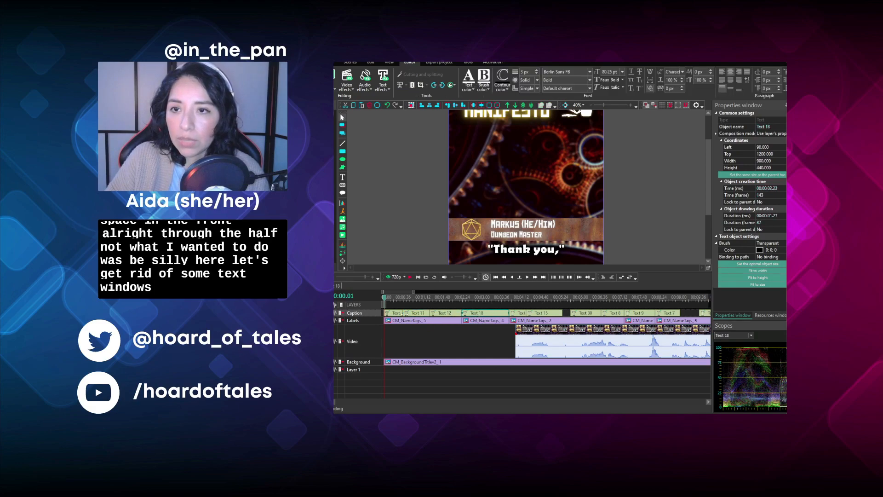
pyautogui.keyDown('ctrl'); pyautogui.click(410, 314); pyautogui.keyUp('ctrl')
pyautogui.keyDown('ctrl'); pyautogui.click(444, 314); pyautogui.keyUp('ctrl')
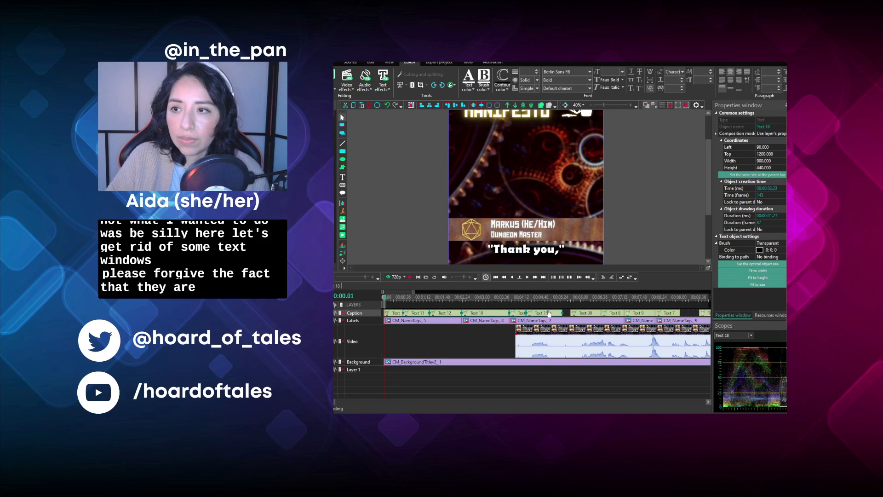
pyautogui.press('Delete')
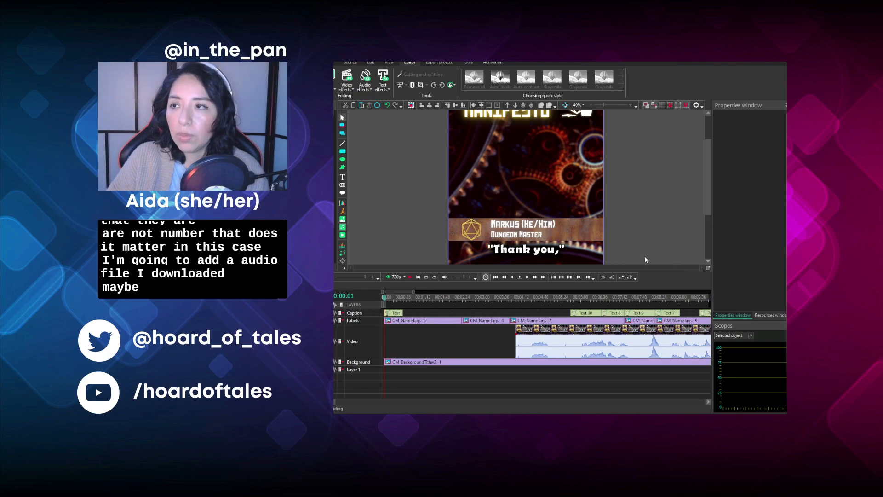
# - Add the downloaded Curb Your Enthusiasm theme audio at the start of the timeline and play it back
pyautogui.click(639, 268)
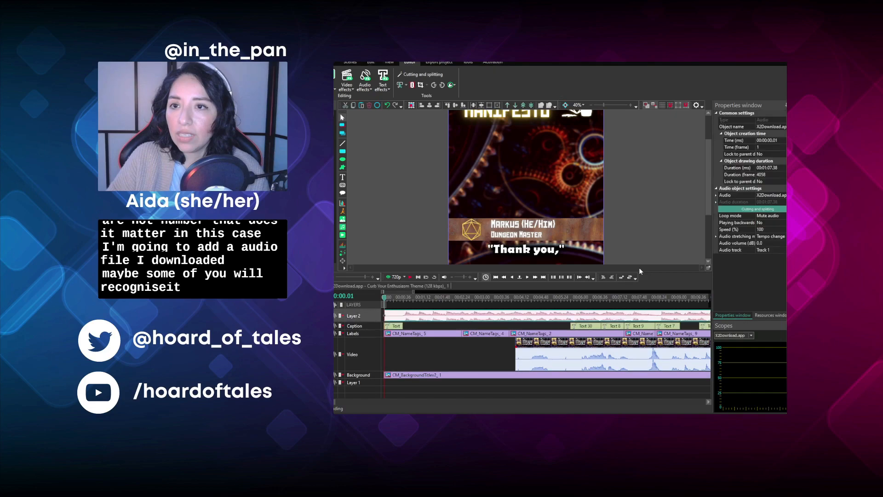
pyautogui.click(410, 277)
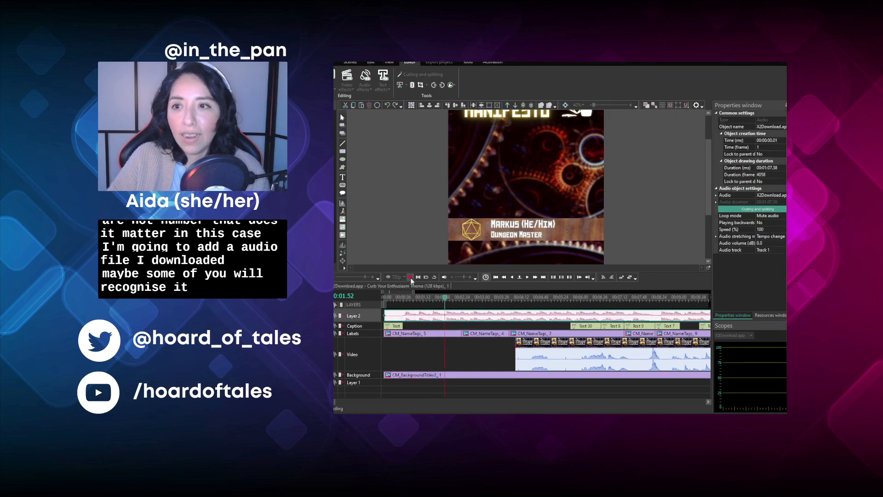
pyautogui.click(410, 277)
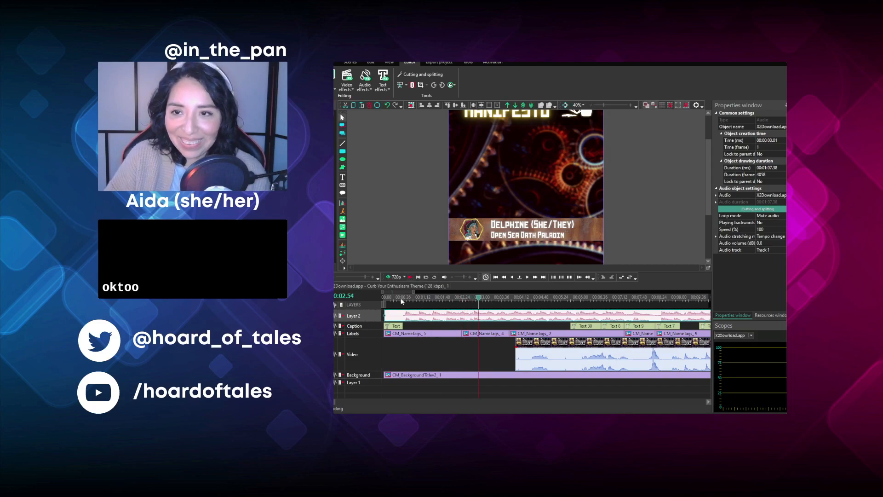
# - Cut away the start of the theme audio up to 00:00.30 and move the rest to 00:00.00
pyautogui.click(400, 297)
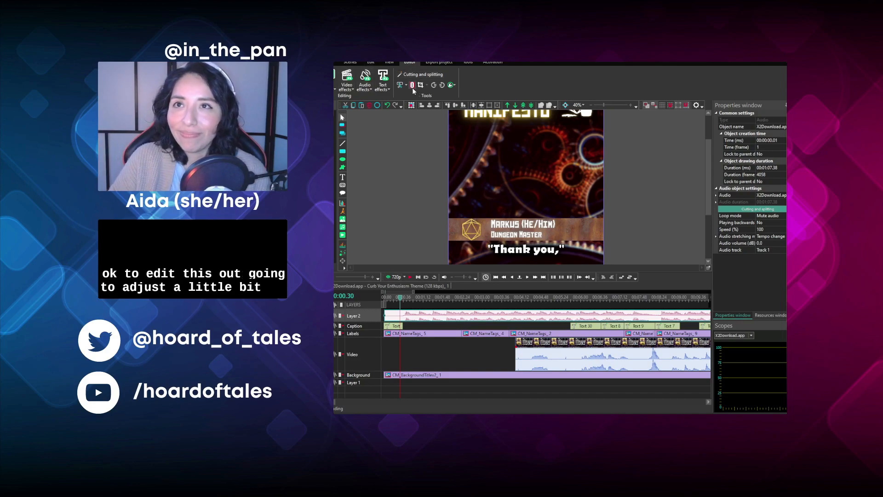
pyautogui.click(420, 106)
pyautogui.moveTo(427, 313); pyautogui.dragTo(413, 314)
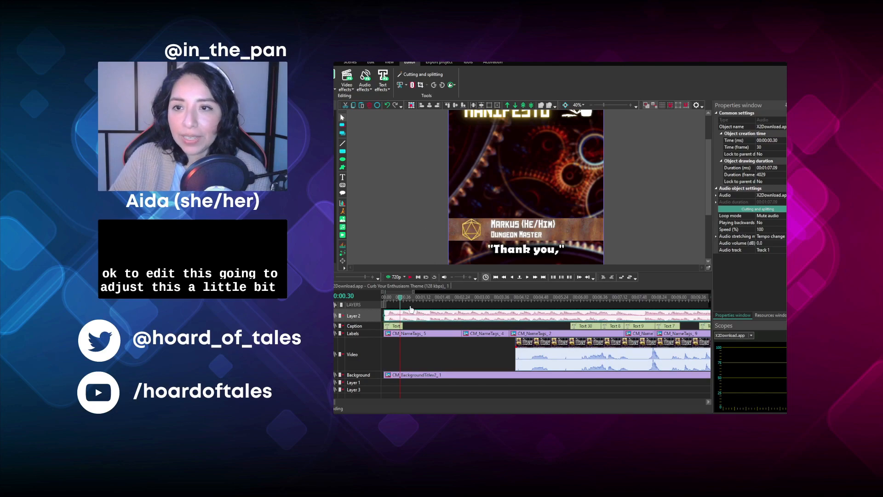
# - Set the theme audio's volume to -15 dB and play it from the beginning to check the level
pyautogui.click(772, 244)
pyautogui.write('-15')
pyautogui.press('Return')
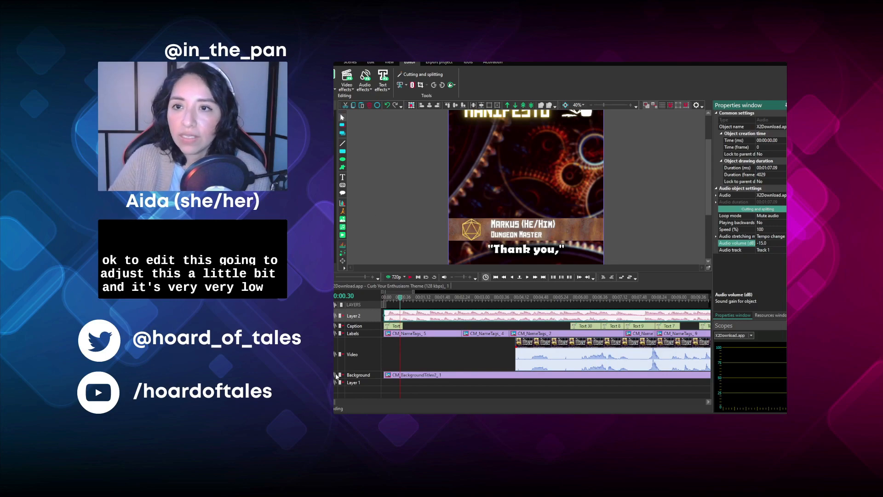
pyautogui.click(384, 298)
pyautogui.click(410, 278)
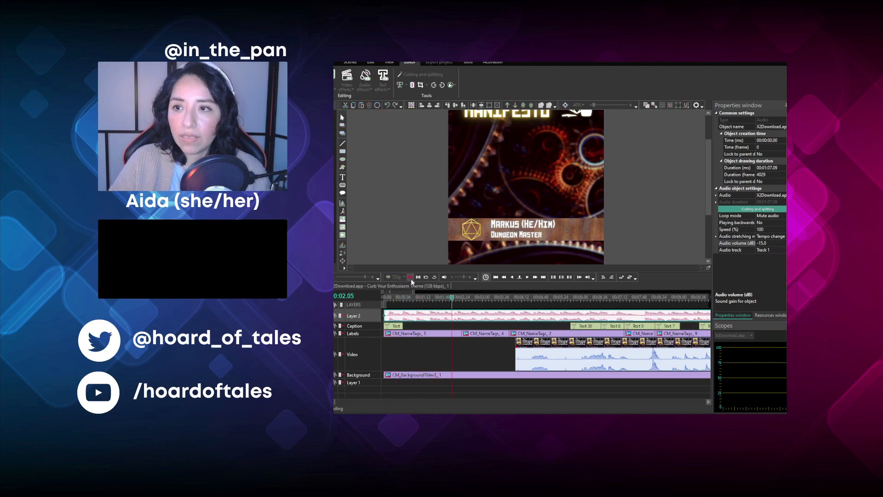
pyautogui.click(410, 278)
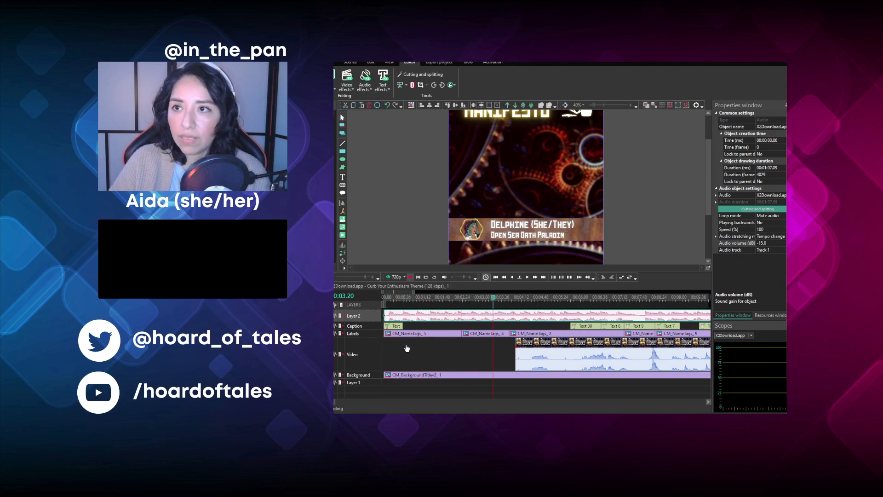
# - Try lengthening the "Thank you," caption to 00:02.16 and moving it above the name tag, and undo both changes
pyautogui.click(395, 327)
pyautogui.click(396, 298)
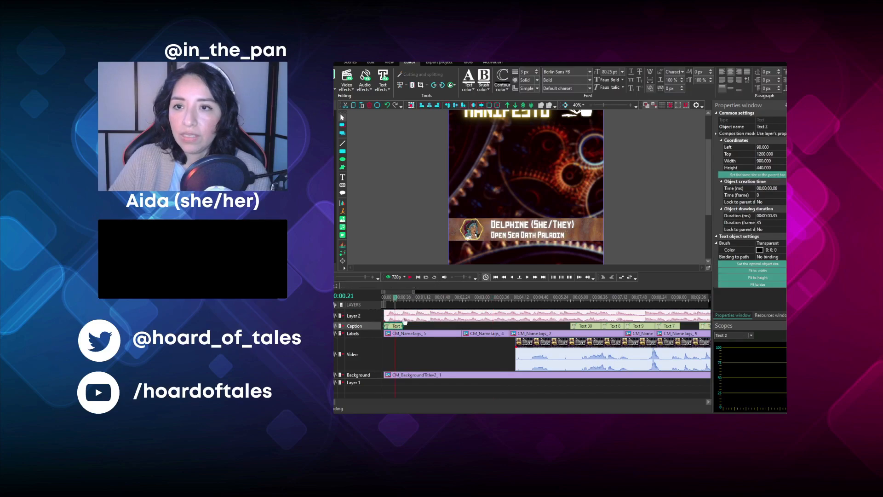
pyautogui.moveTo(404, 327); pyautogui.dragTo(456, 328)
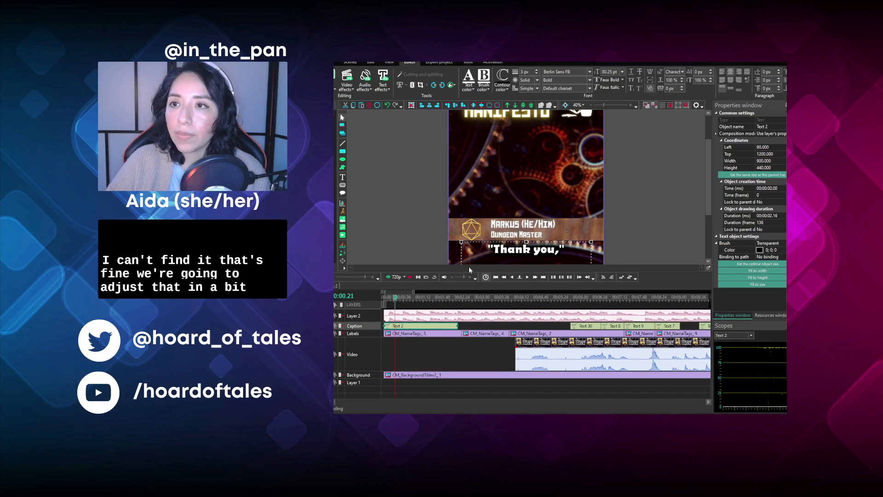
pyautogui.moveTo(553, 258); pyautogui.dragTo(558, 162)
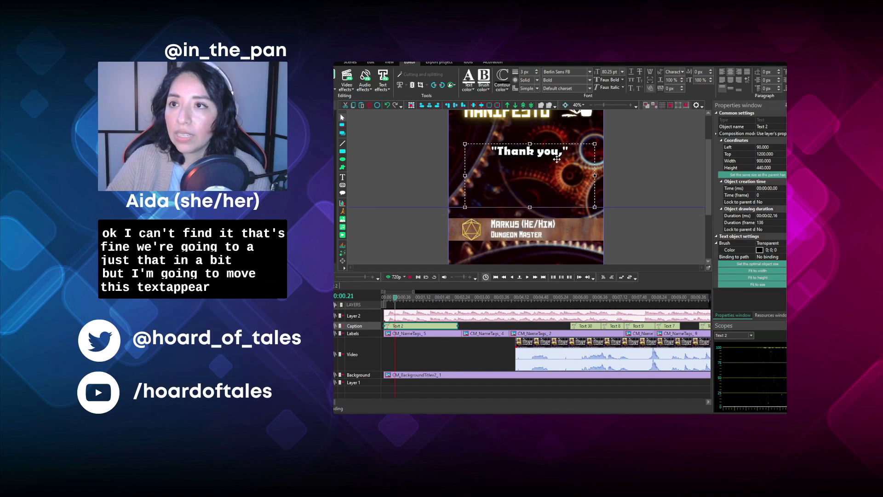
pyautogui.hotkey('ctrl', 'z')
pyautogui.hotkey('ctrl', 'z')
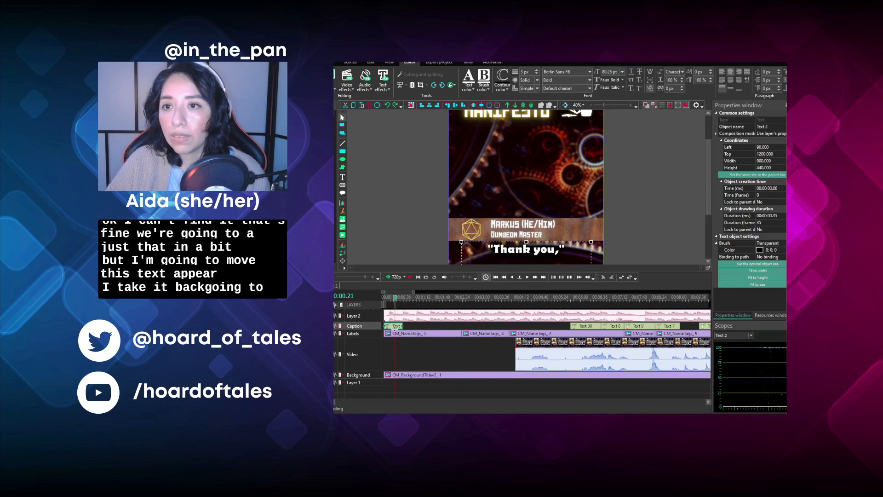
# - Replace the opening "Thank you," caption text with "Rayn has died in an earlier episode"
pyautogui.doubleClick(520, 258)
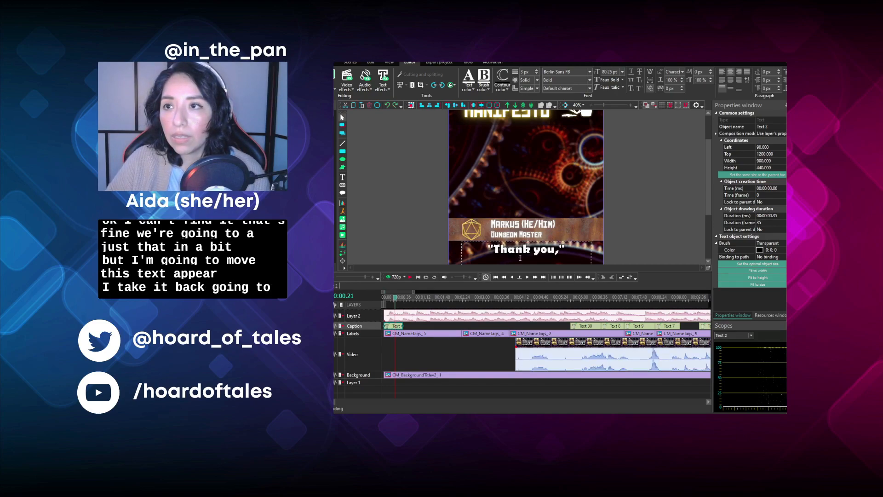
pyautogui.hotkey('ctrl', 'a')
pyautogui.write('Rayn')
pyautogui.write(' has died')
pyautogui.write(' in an earl')
pyautogui.write('ier ep')
pyautogui.write('isode')
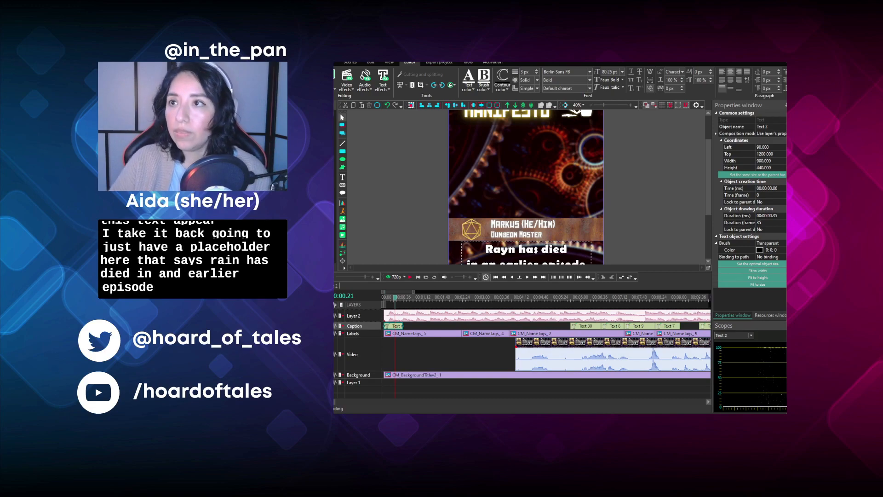
pyautogui.scroll(-1, 671, 168)
pyautogui.moveTo(710, 199); pyautogui.dragTo(694, 226)
pyautogui.click(624, 183)
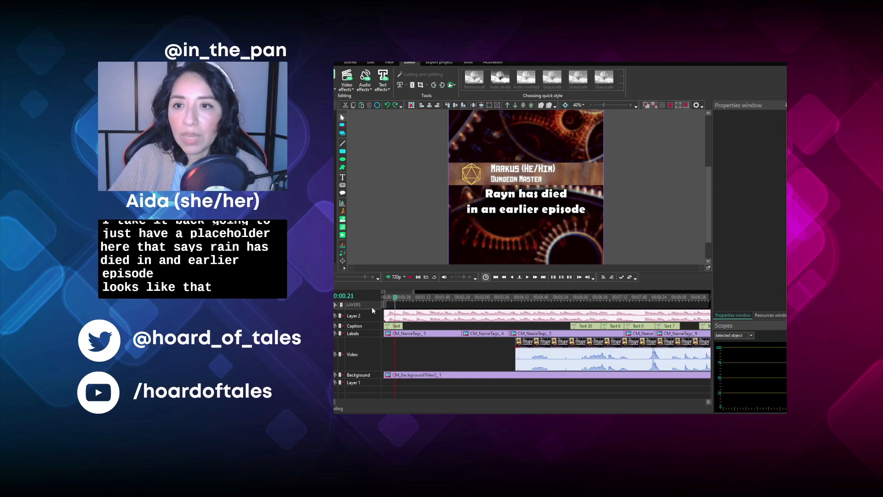
# - Play back the opening with the theme music from the beginning, and place the playhead at 00:02.00
pyautogui.click(384, 297)
pyautogui.click(409, 277)
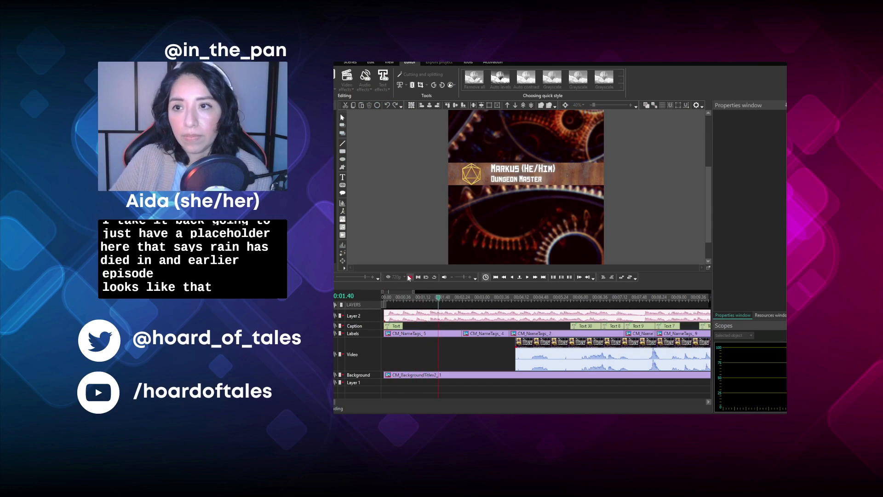
pyautogui.click(408, 276)
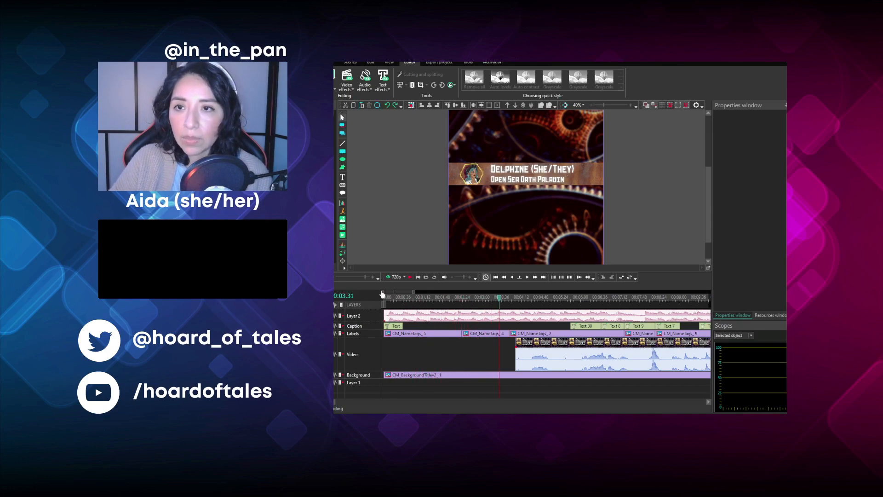
pyautogui.click(385, 298)
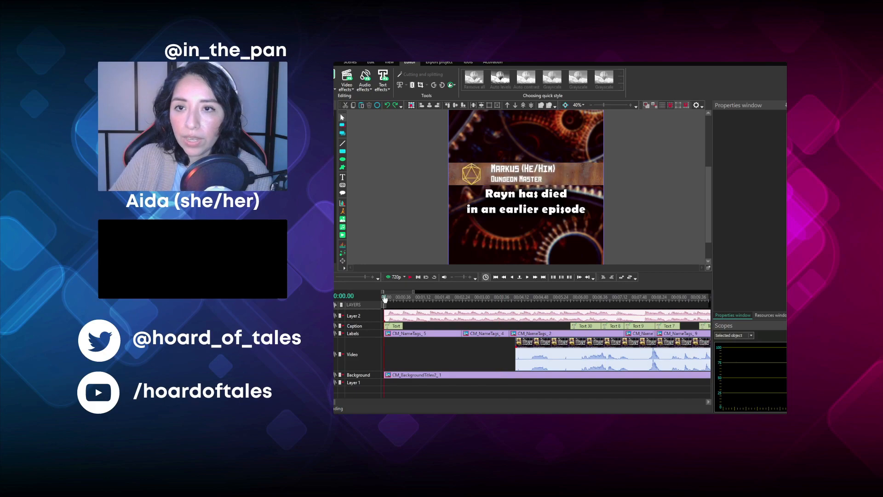
pyautogui.click(535, 277)
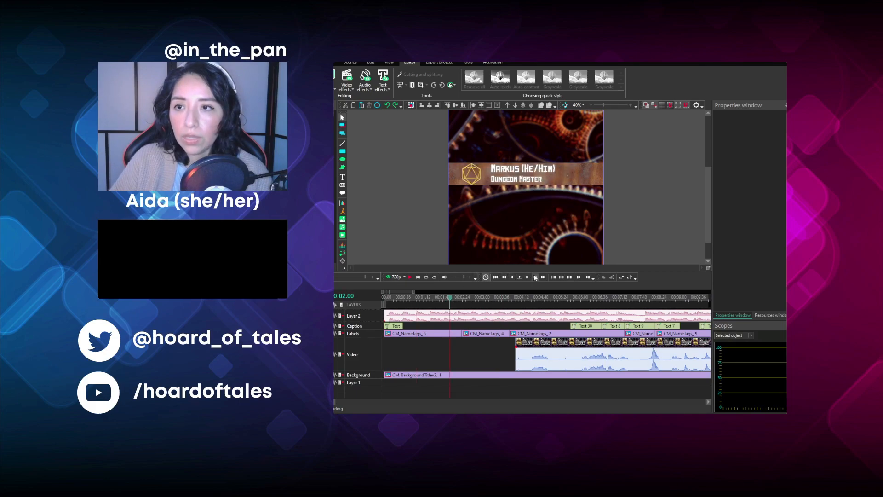
# - Split the theme audio at 00:03.00 and move its remainder onto a separate layer below the other tracks
pyautogui.click(535, 277)
pyautogui.click(388, 187)
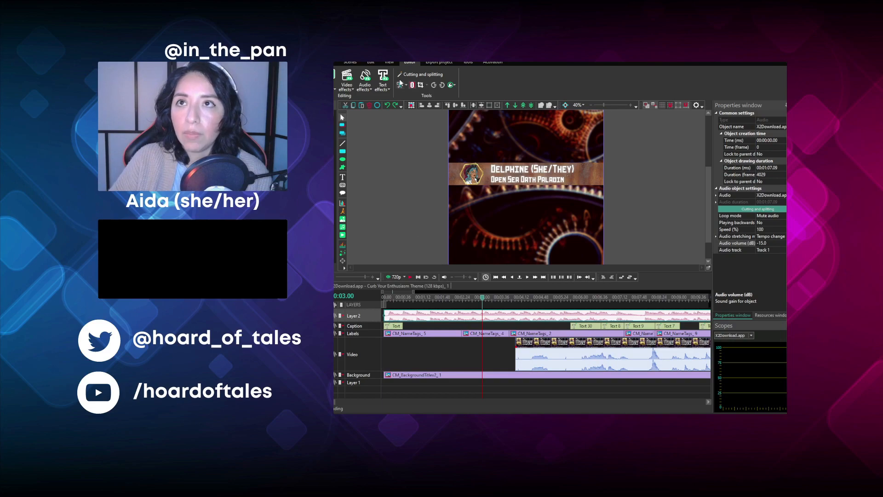
pyautogui.click(412, 85)
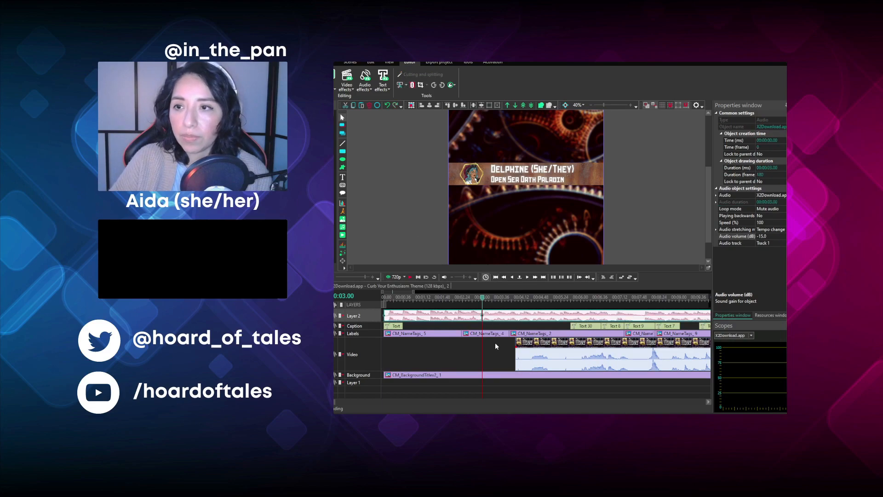
pyautogui.click(506, 318)
pyautogui.moveTo(505, 318); pyautogui.dragTo(497, 394)
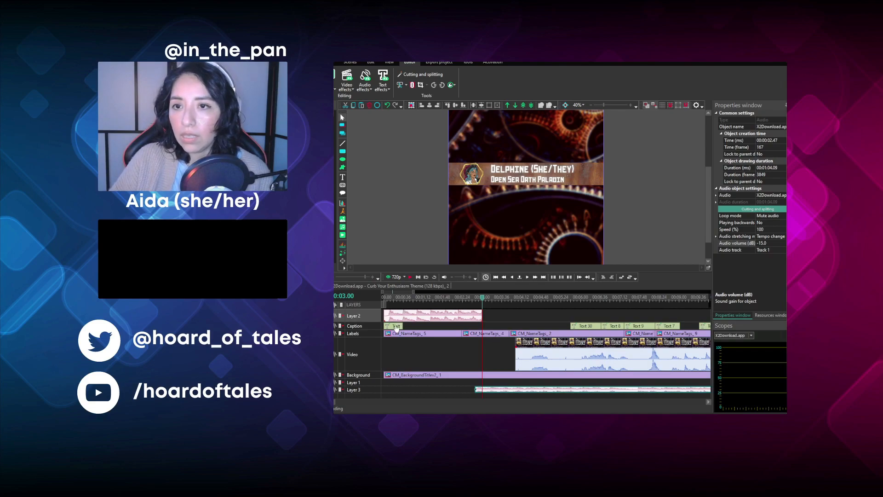
# - Extend the opening caption to 00:03.00 and shift both video clips earlier so the footage starts there without a gap between clips
pyautogui.click(396, 326)
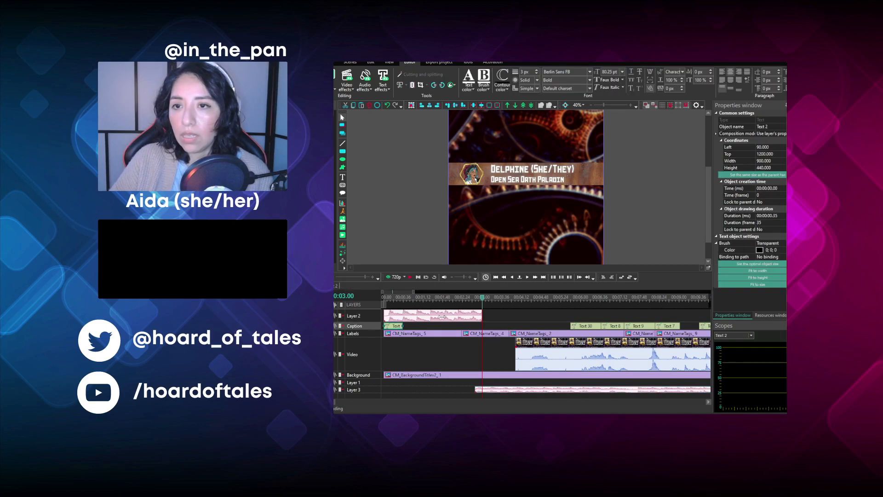
pyautogui.moveTo(424, 322); pyautogui.dragTo(474, 311)
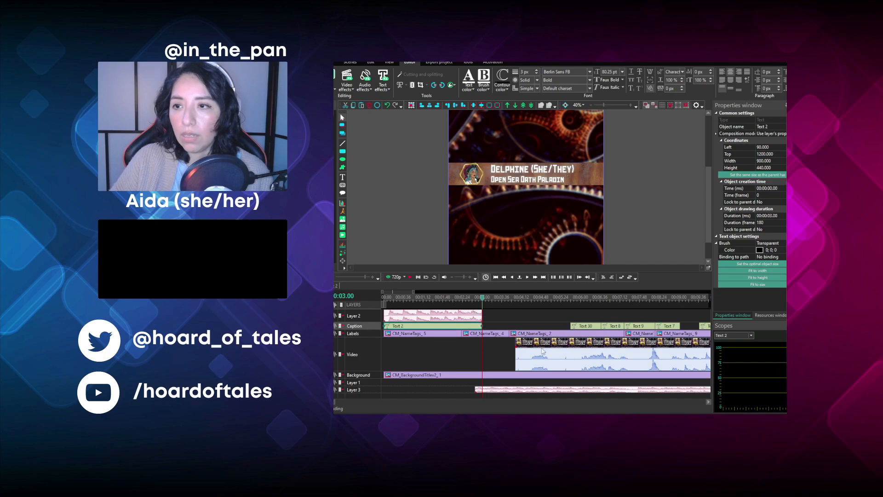
pyautogui.scroll(-2, 491, 333)
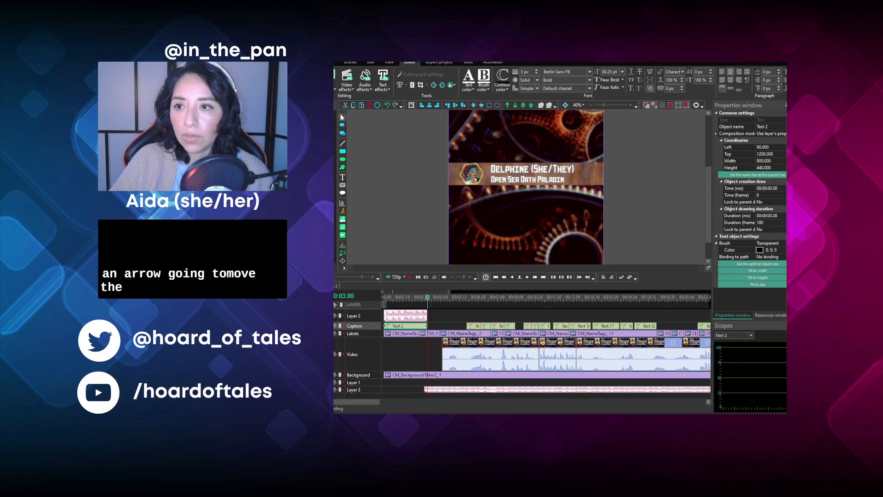
pyautogui.moveTo(490, 341); pyautogui.dragTo(476, 339)
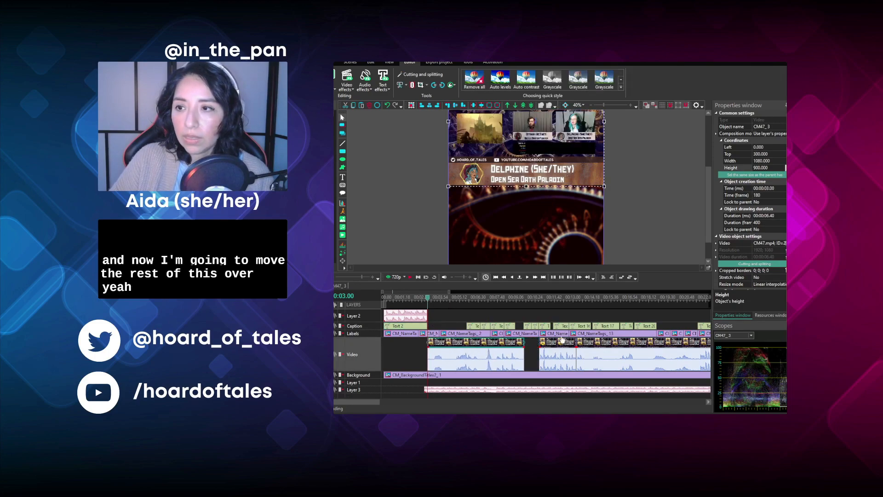
pyautogui.moveTo(560, 343)
pyautogui.mouseDown()
pyautogui.moveTo(543, 341)
pyautogui.moveTo(580, 350)
pyautogui.moveTo(565, 349)
pyautogui.mouseUp()
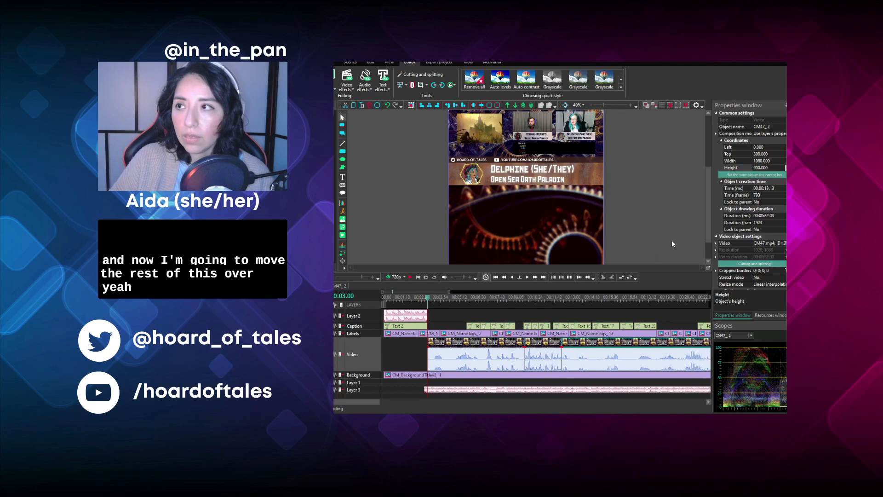
# - Set the preview zoom to 30% and play the first clip from 00:03.00 to 00:08.58
pyautogui.click(590, 109)
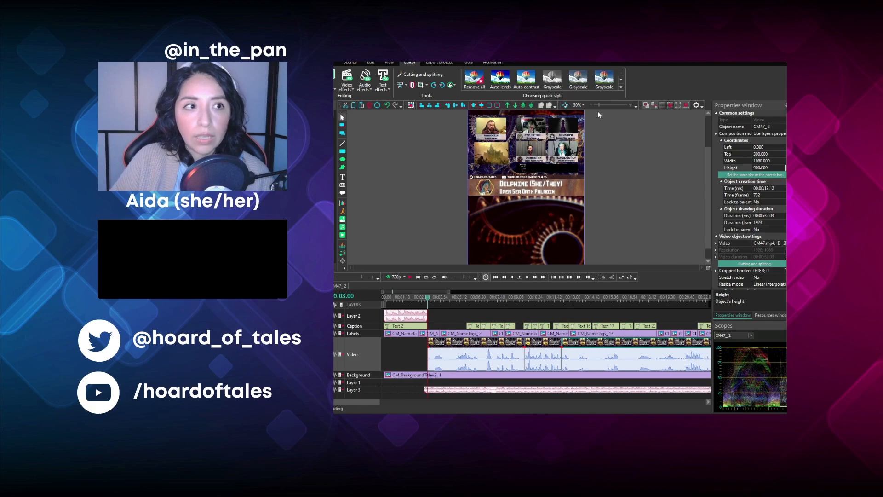
pyautogui.moveTo(707, 216); pyautogui.dragTo(722, 195)
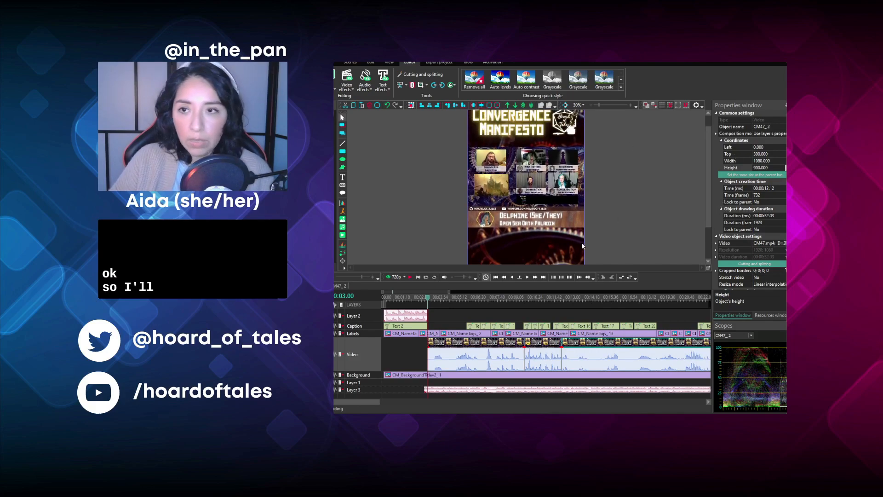
pyautogui.click(410, 277)
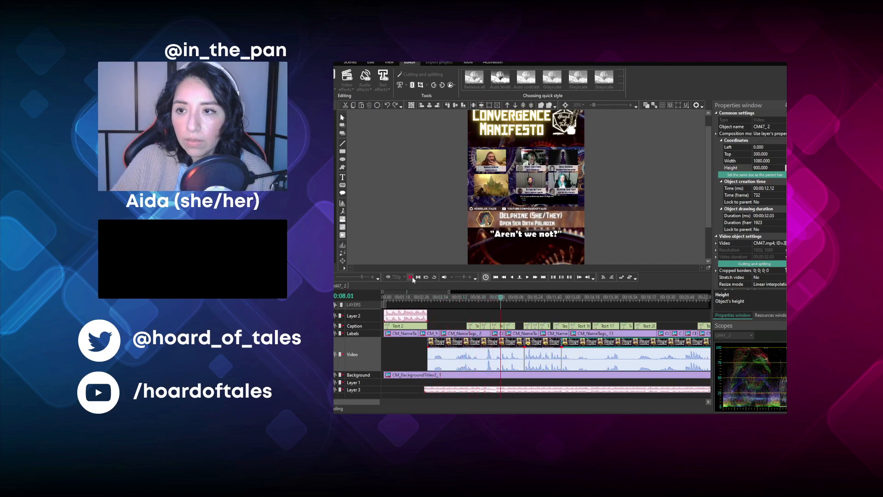
pyautogui.click(410, 278)
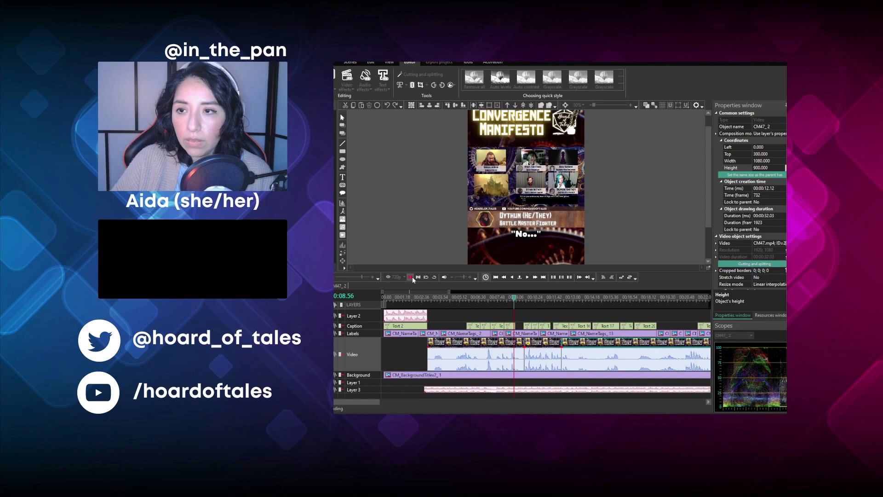
# - Crop the first video clip to the Dungeon Master's webcam view
pyautogui.click(481, 350)
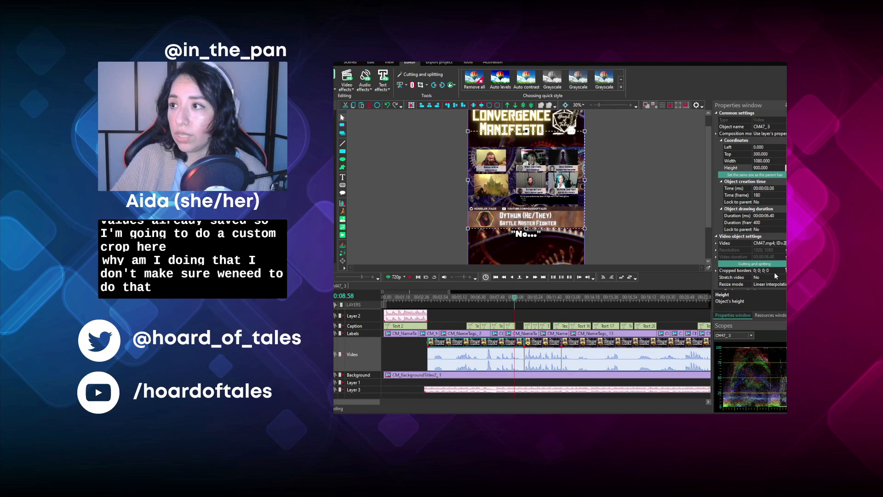
pyautogui.click(775, 271)
pyautogui.click(620, 202)
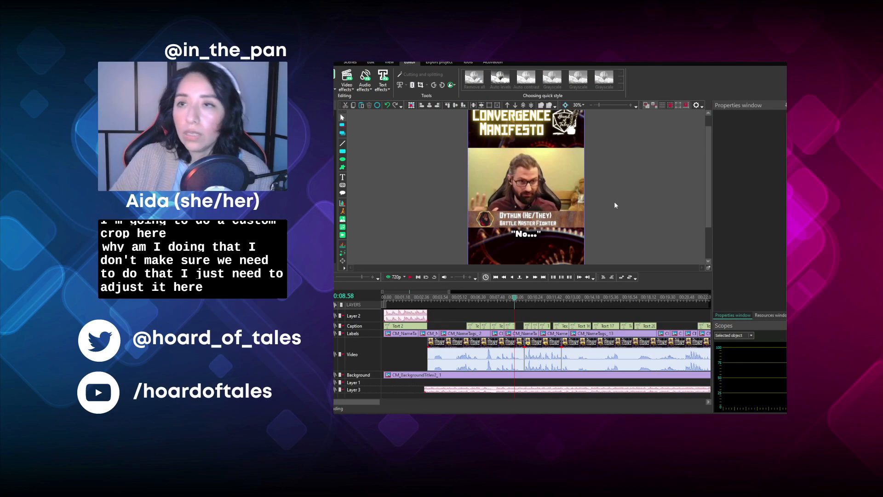
# - Delete the other name tags over the first clip and stretch the Dungeon Master tag from 00:03.00 to the clip's end
pyautogui.click(453, 336)
pyautogui.press('Delete')
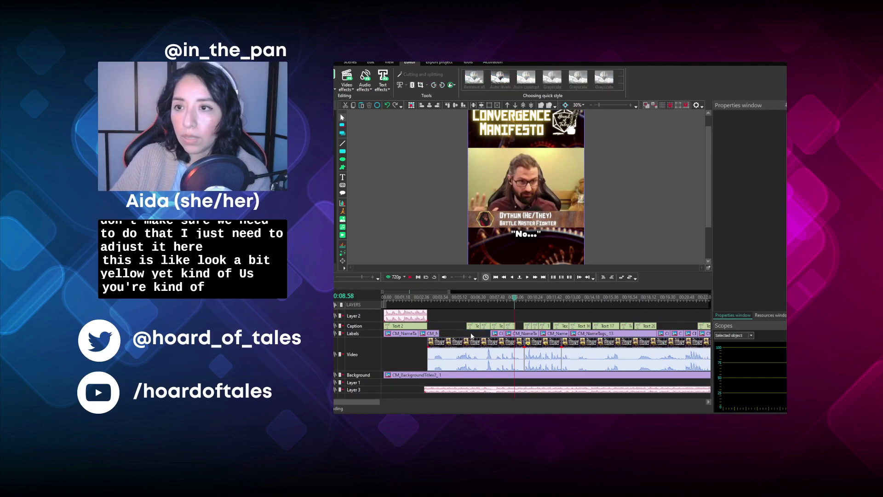
pyautogui.click(498, 334)
pyautogui.press('Delete')
pyautogui.click(520, 334)
pyautogui.press('Delete')
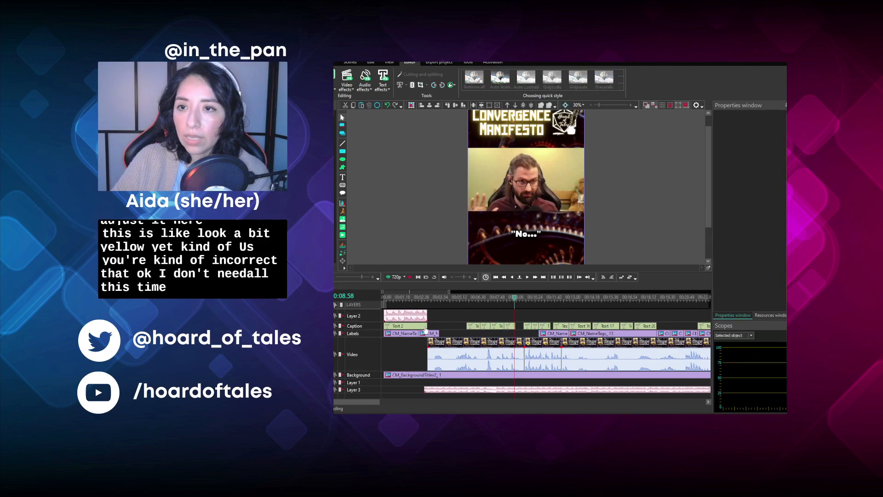
pyautogui.click(425, 334)
pyautogui.press('Delete')
pyautogui.moveTo(409, 338); pyautogui.dragTo(449, 341)
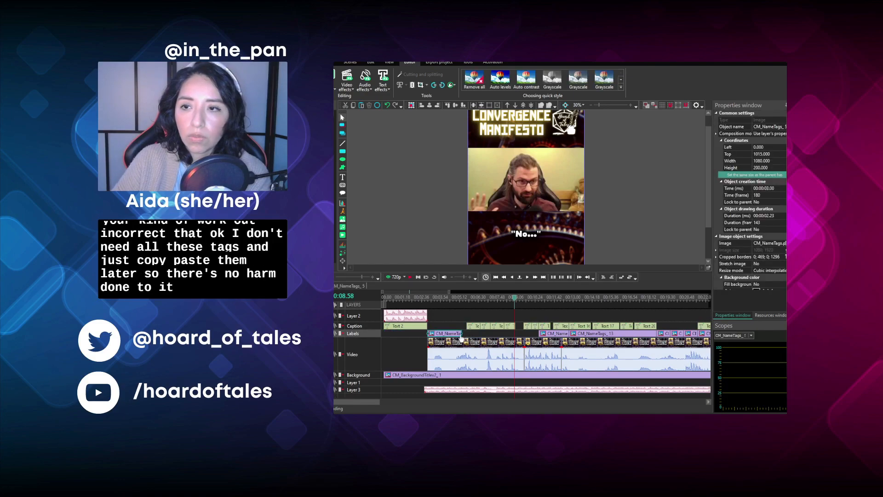
pyautogui.moveTo(461, 334); pyautogui.dragTo(521, 341)
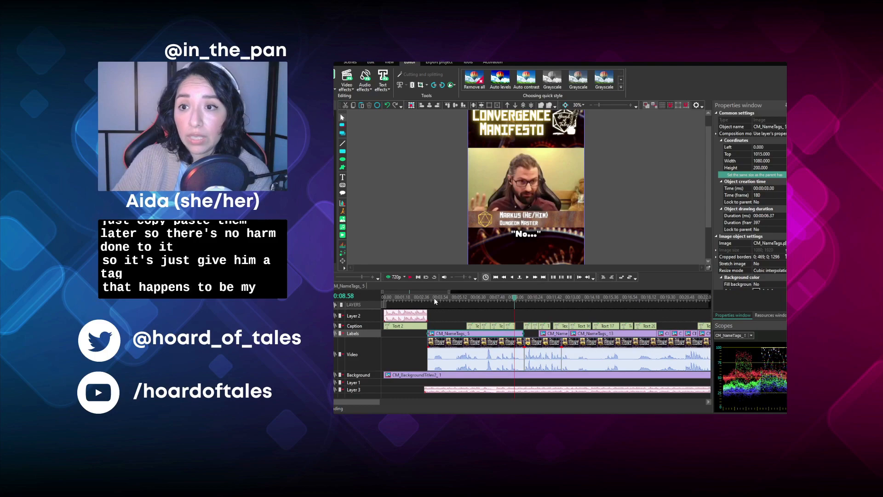
# - Replace the "Moral-less..." caption with "You continue your way down through" and extend its start back to 00:03.00
pyautogui.click(432, 298)
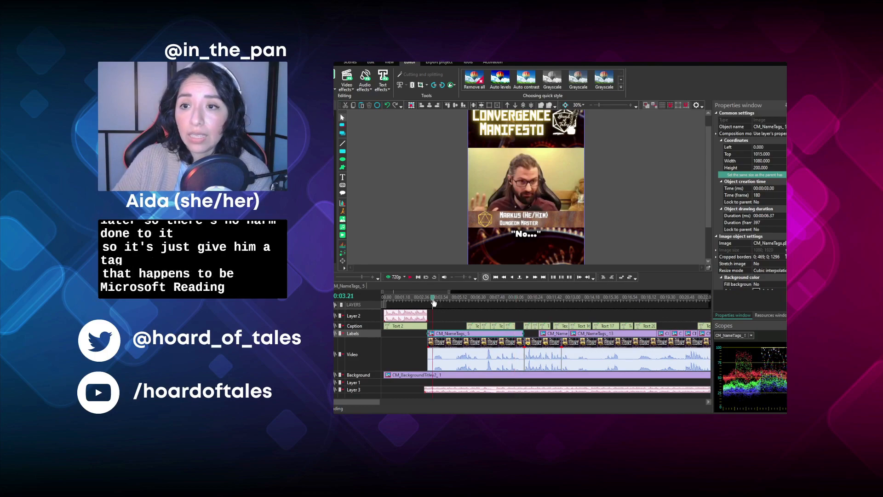
pyautogui.click(409, 277)
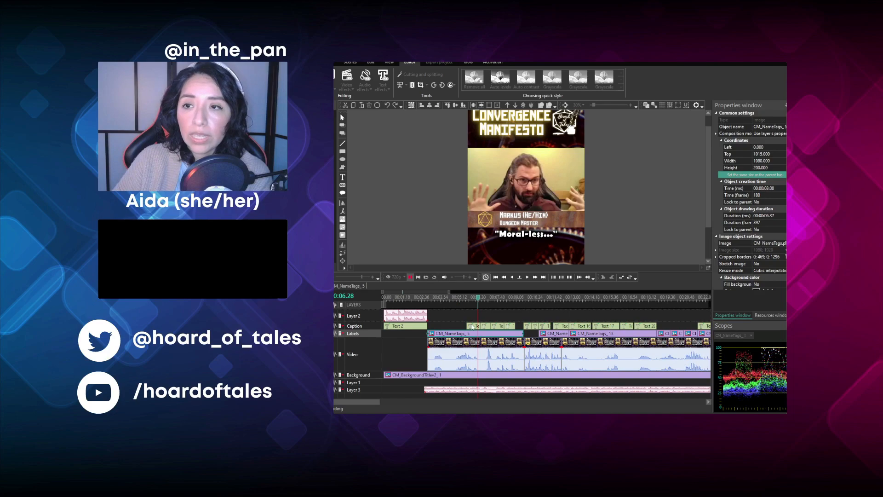
pyautogui.click(534, 257)
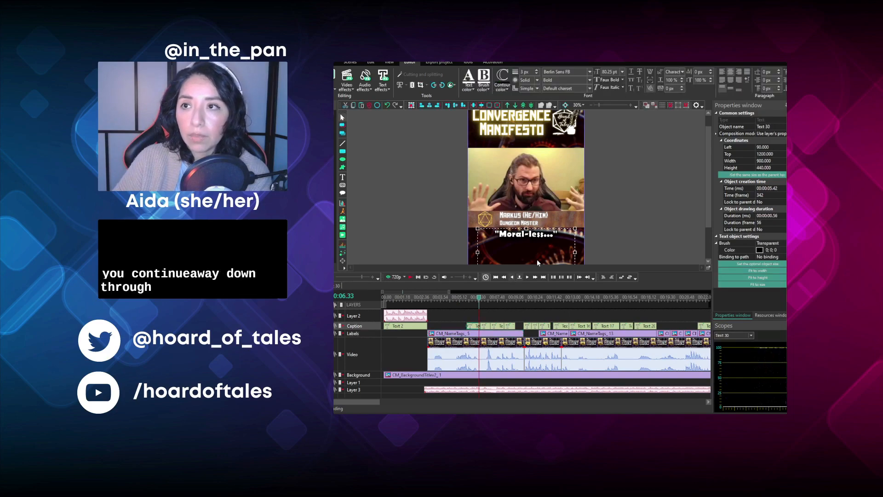
pyautogui.hotkey('ctrl', 'a')
pyautogui.write('You continue')
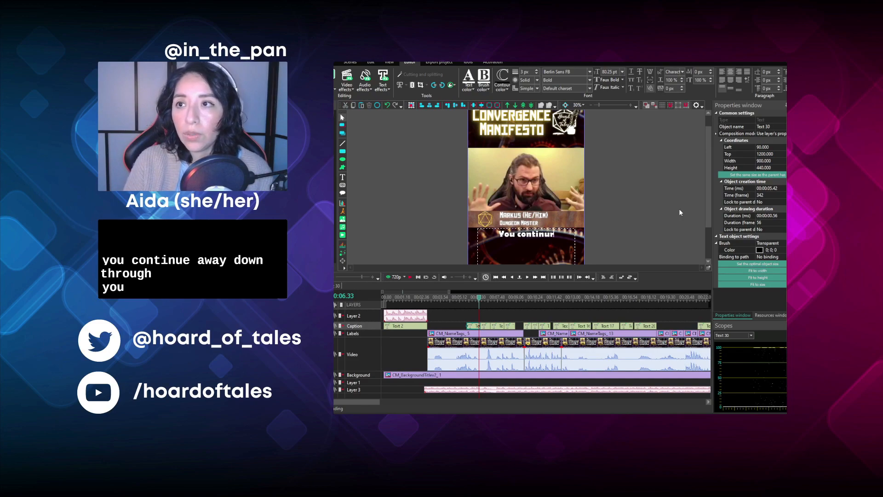
pyautogui.write(' your way down through')
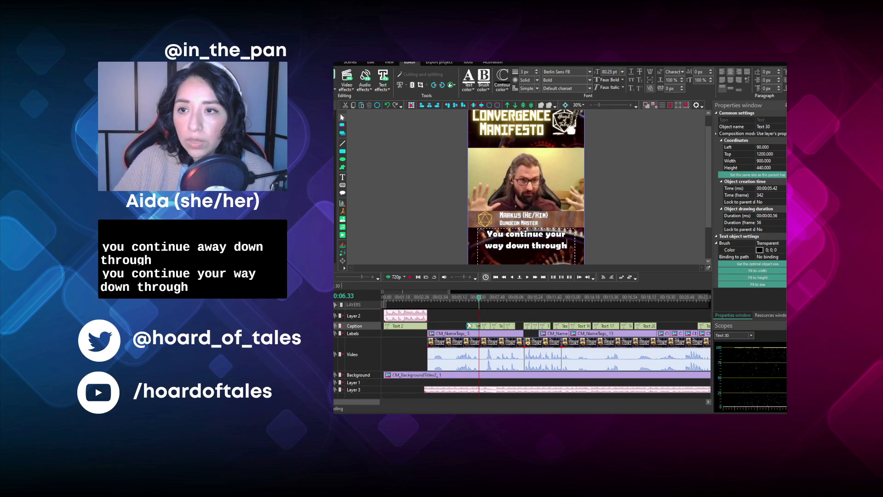
pyautogui.moveTo(468, 325); pyautogui.dragTo(428, 324)
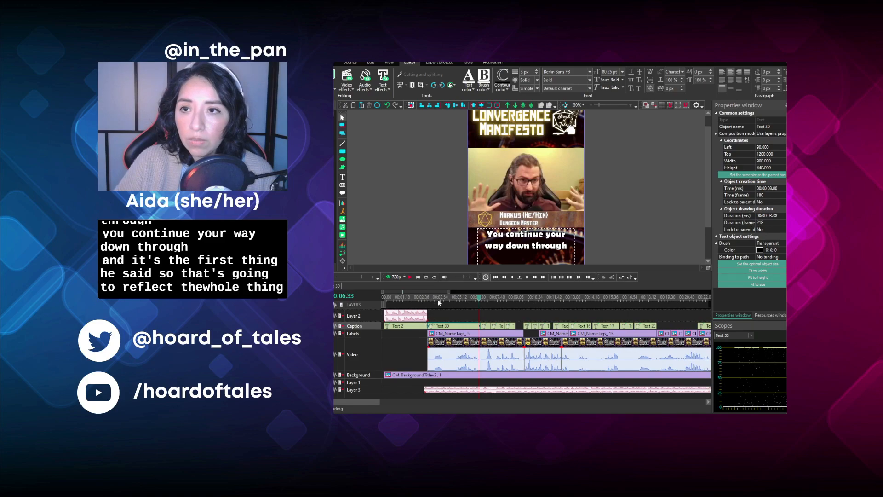
# - Remove the surplus short captions over the first clip and stretch the "Aren't we not?" caption from 00:06.38 to the clip's end
pyautogui.click(437, 298)
pyautogui.press('space')
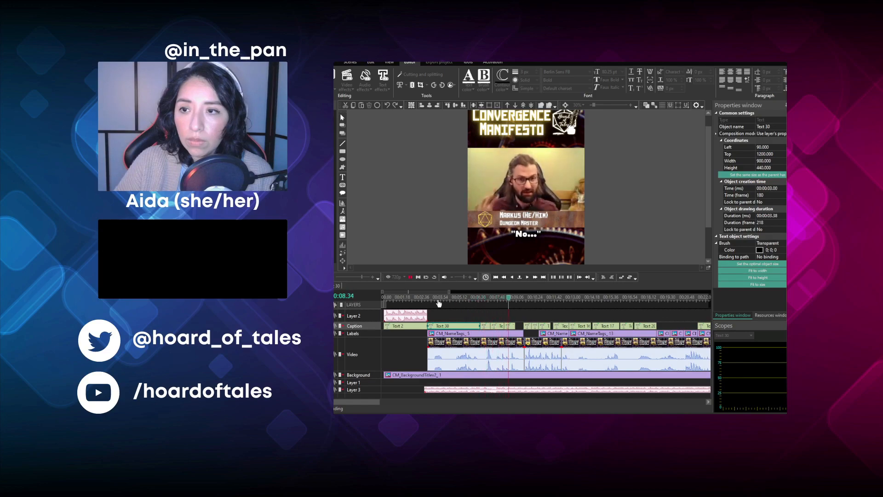
pyautogui.press('space')
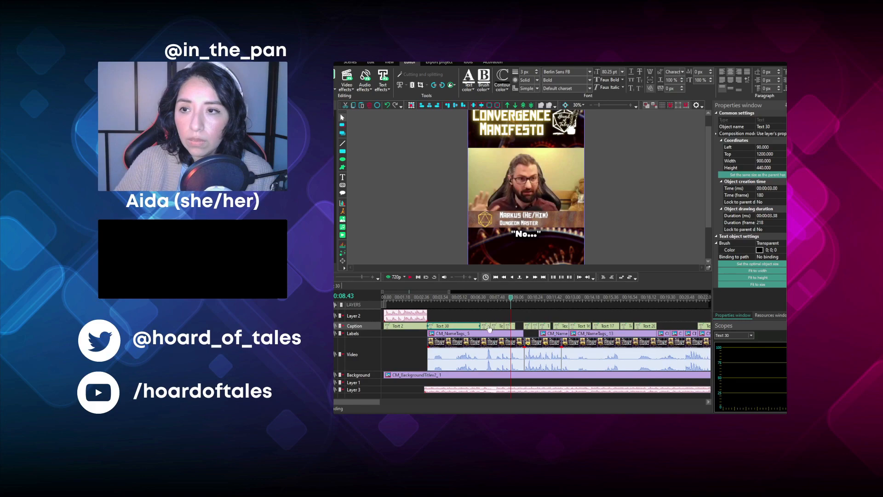
pyautogui.press('Delete')
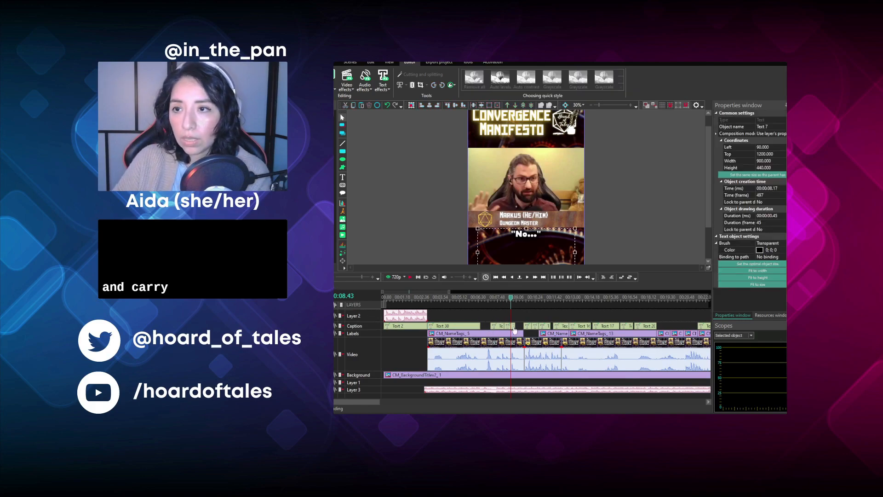
pyautogui.click(502, 325)
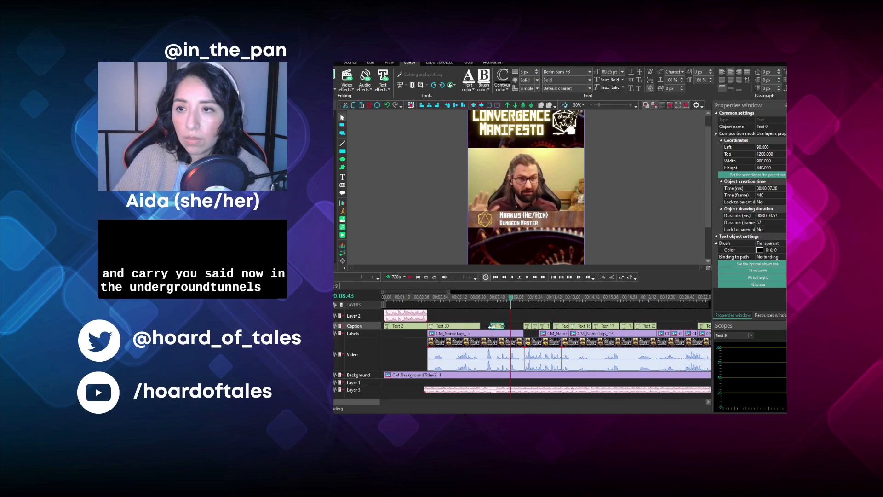
pyautogui.moveTo(478, 326); pyautogui.dragTo(477, 326)
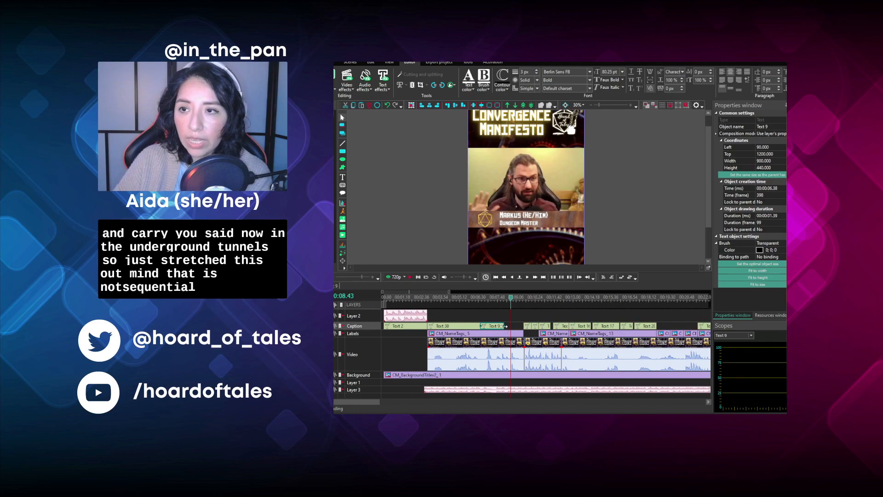
pyautogui.moveTo(524, 328); pyautogui.dragTo(526, 328)
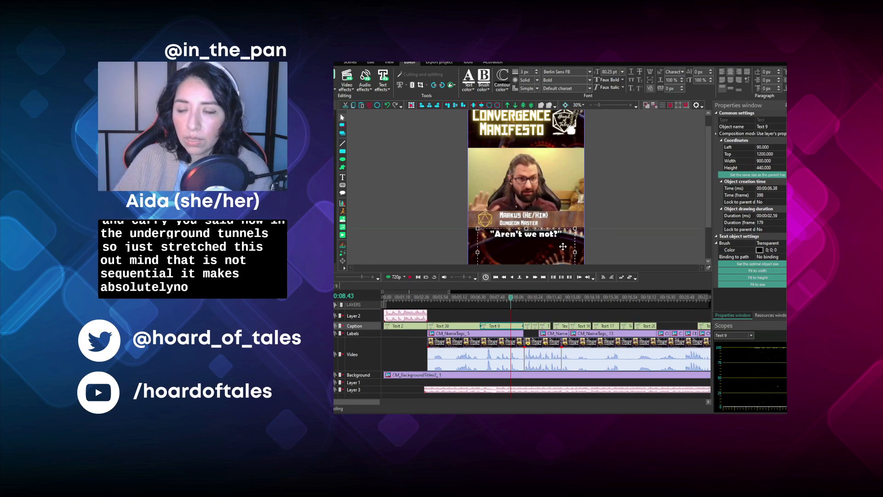
# - Replace the "Aren't we not?" caption text with "now the underground tunnel" and play the captioned clip from 00:03.15
pyautogui.hotkey('ctrl', 'a')
pyautogui.write('now the')
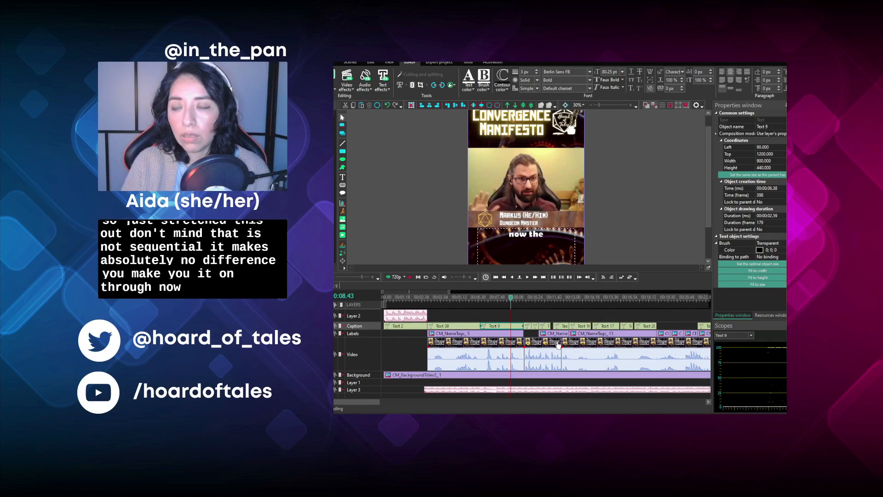
pyautogui.write(' under')
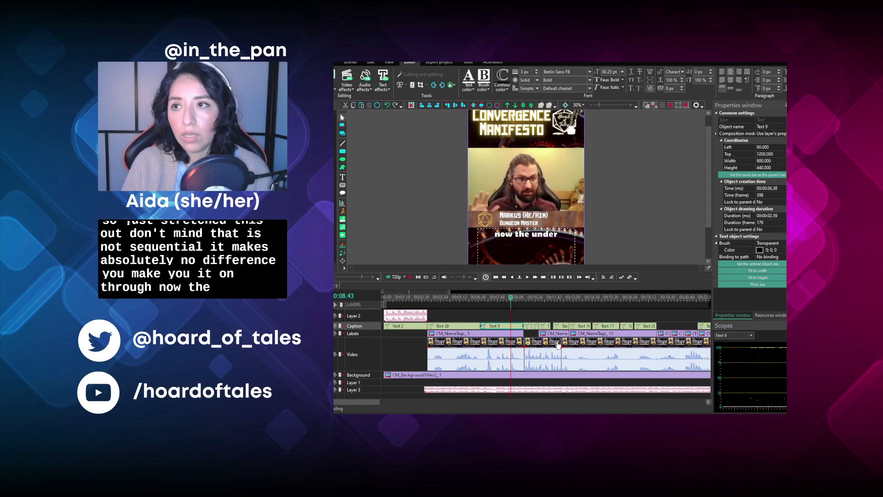
pyautogui.write('ground tunnel')
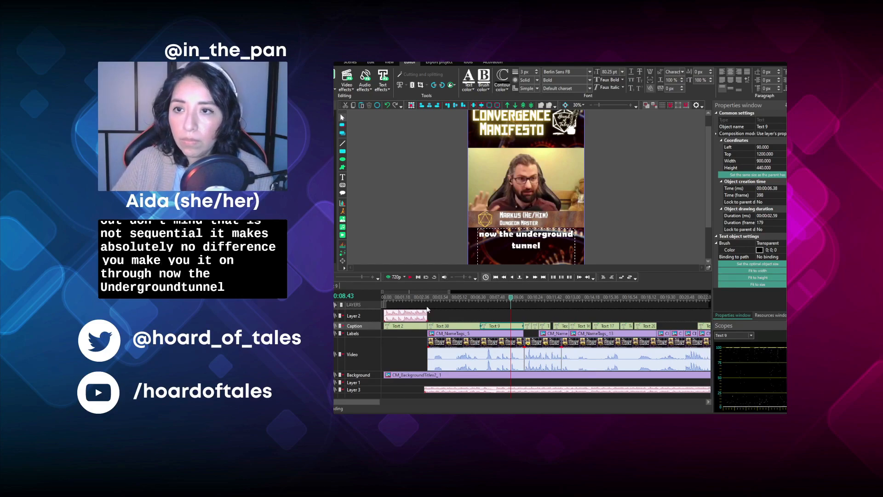
pyautogui.click(431, 300)
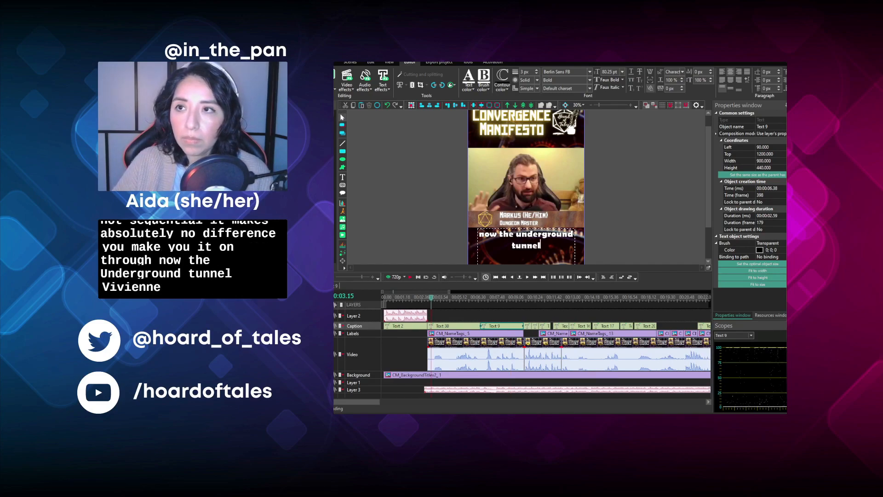
pyautogui.press('space')
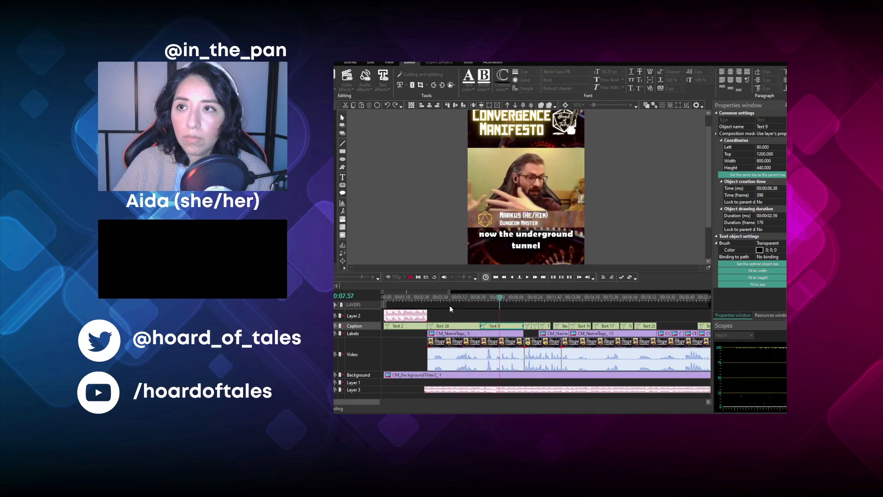
# - Edit the "now the underground tunnel" caption to read "now in the underground tunnel,"
pyautogui.click(503, 235)
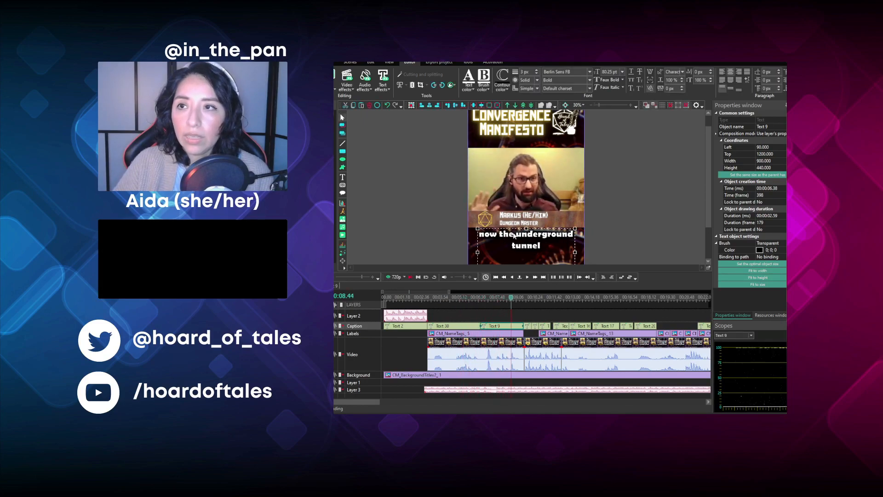
pyautogui.doubleClick(498, 233)
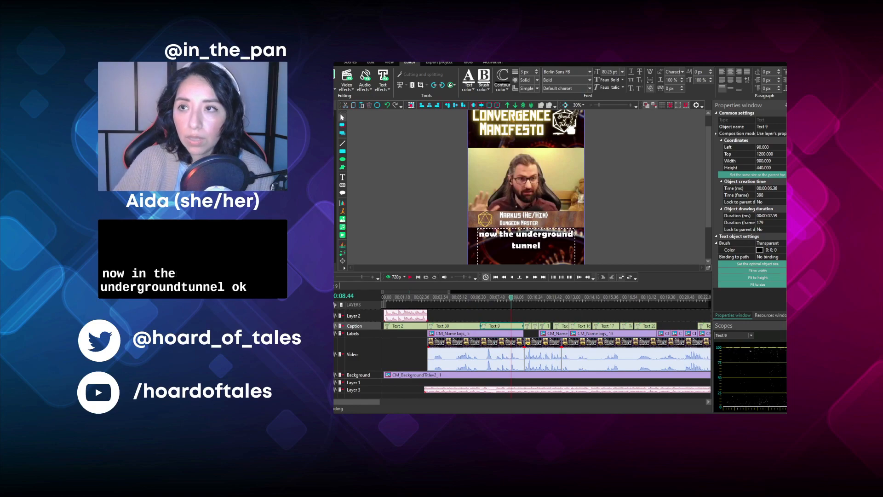
pyautogui.write('in the')
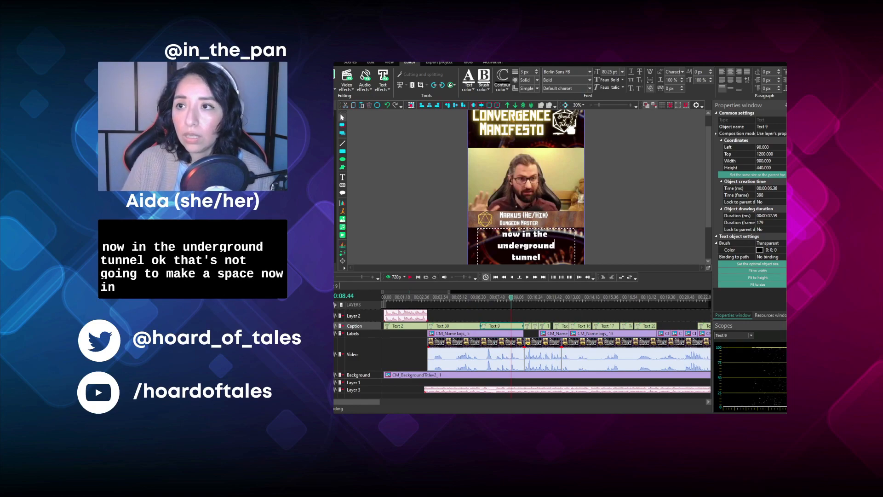
pyautogui.press('BackSpace')
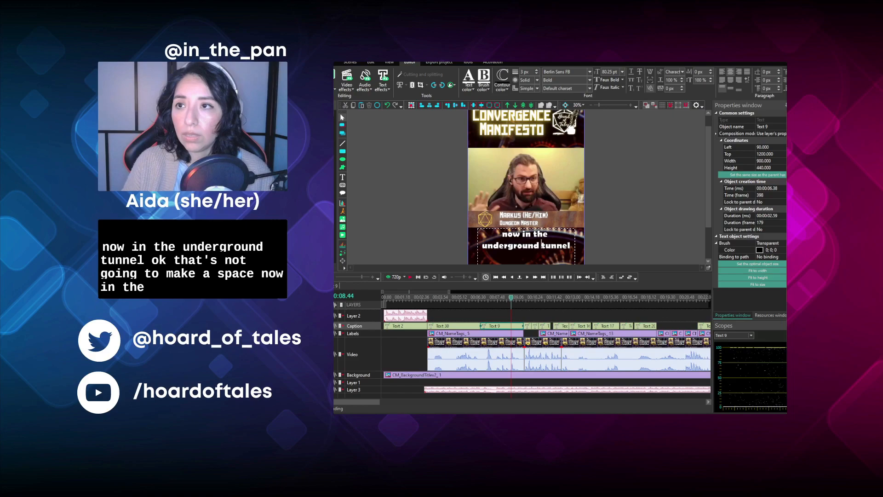
pyautogui.press('End')
pyautogui.write(',')
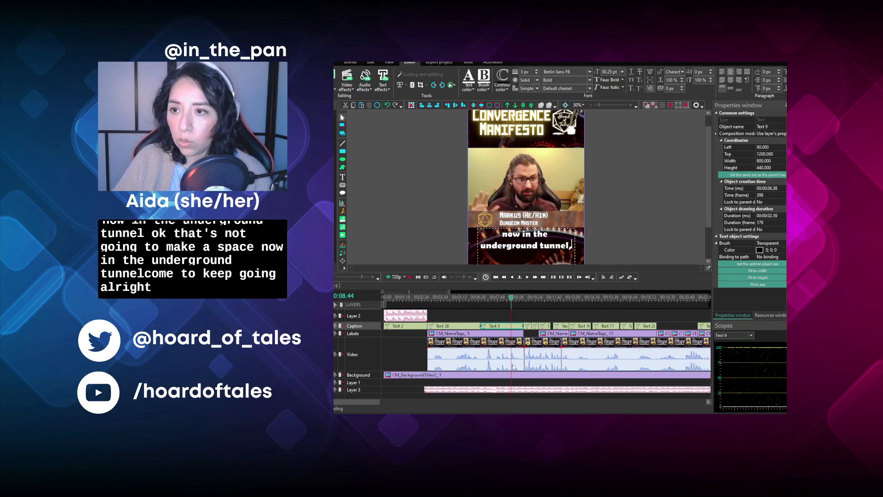
# - Apply the copied crop borders to the clip starting around 00:09.40 and stretch the Open Sea Oath Paladin tag across that whole clip
pyautogui.moveTo(372, 403); pyautogui.dragTo(385, 403)
pyautogui.click(481, 301)
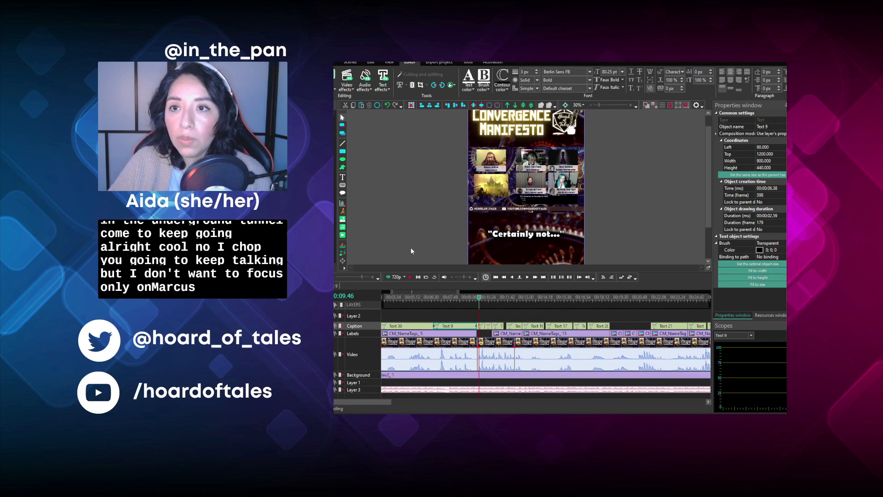
pyautogui.click(406, 283)
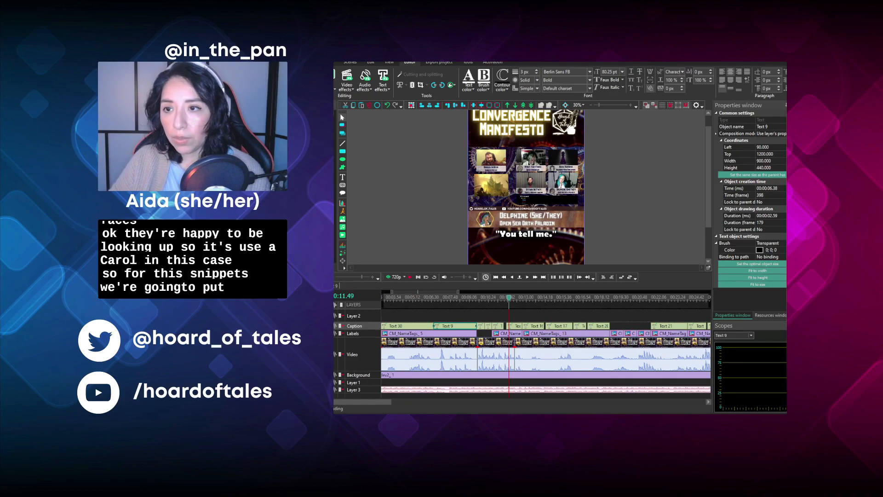
pyautogui.click(491, 349)
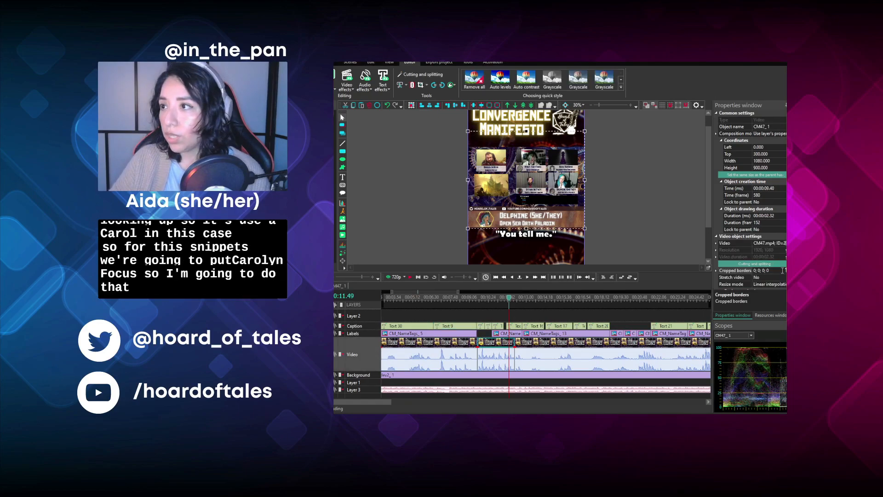
pyautogui.click(780, 270)
pyautogui.moveTo(780, 271); pyautogui.dragTo(748, 270)
pyautogui.write('35; 424; 125; 406')
pyautogui.click(635, 210)
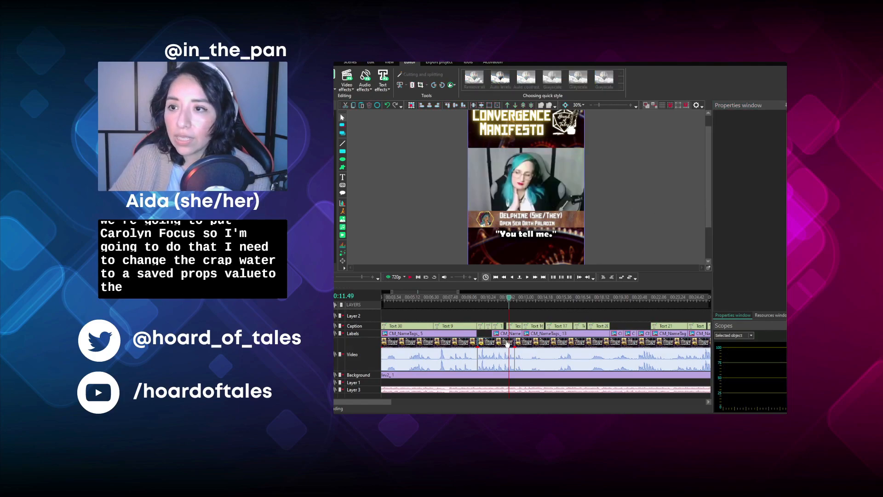
pyautogui.moveTo(511, 334); pyautogui.dragTo(495, 335)
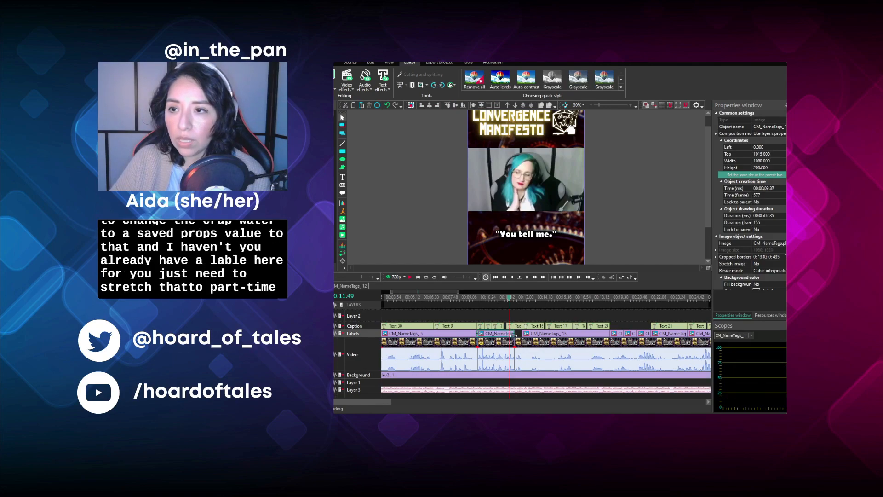
pyautogui.moveTo(508, 335); pyautogui.dragTo(513, 334)
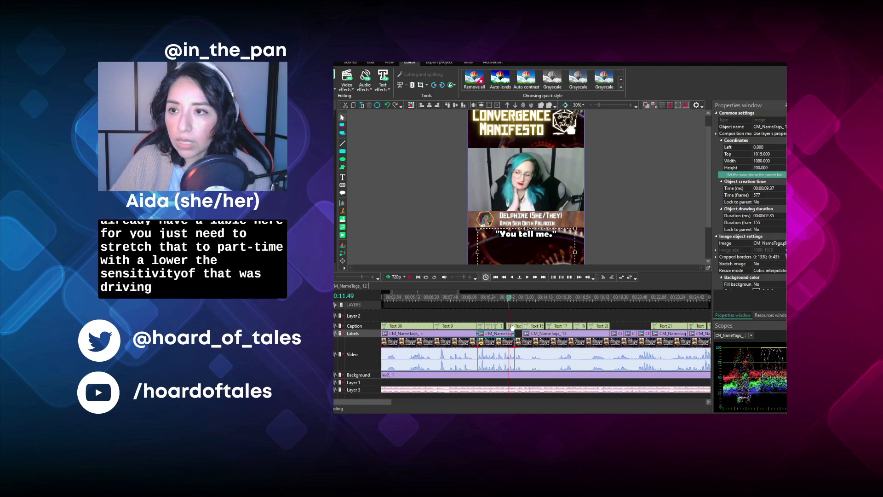
# - Delete the "You tell me." caption and the other surplus ones over this clip, and stretch the "Certainly not..." caption to the clip's end
pyautogui.click(510, 325)
pyautogui.press('Delete')
pyautogui.click(498, 326)
pyautogui.press('Delete')
pyautogui.click(488, 327)
pyautogui.press('Delete')
pyautogui.click(482, 325)
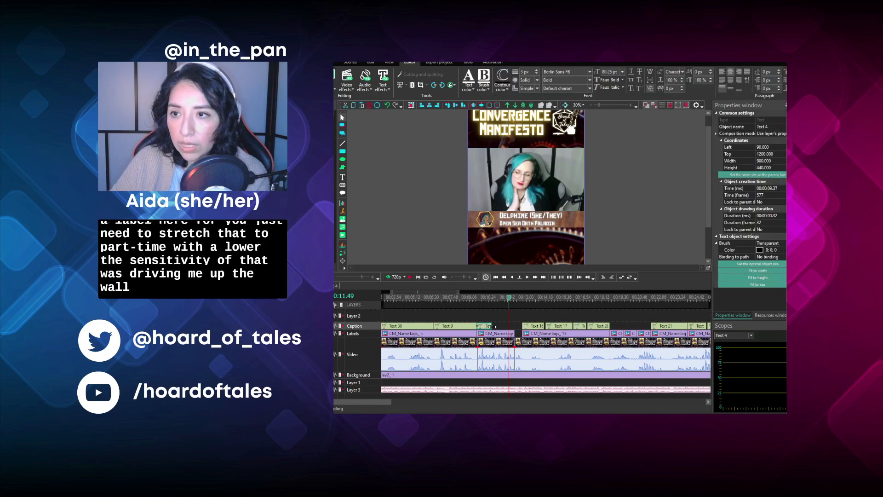
pyautogui.moveTo(491, 326); pyautogui.dragTo(514, 325)
# - Play the clip from 00:09.43 and replace the "Certainly not..." caption with the speaker's name in square brackets followed by "- And eventually"
pyautogui.click(481, 302)
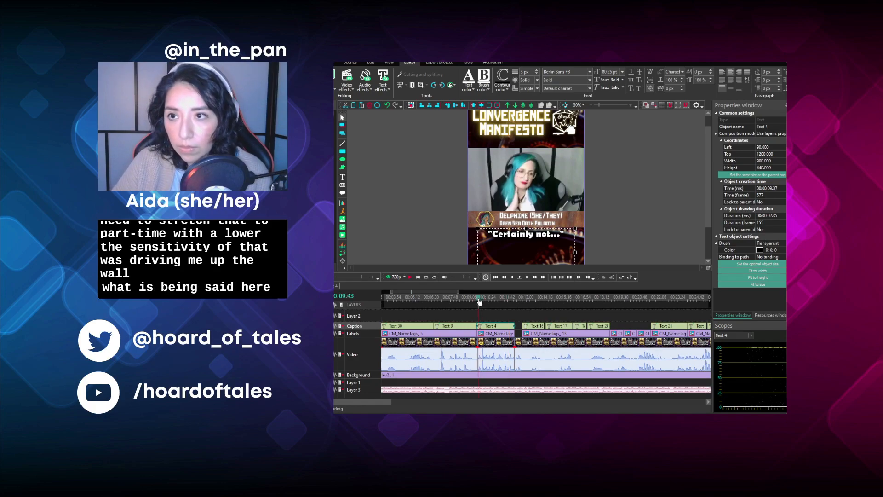
pyautogui.press('space')
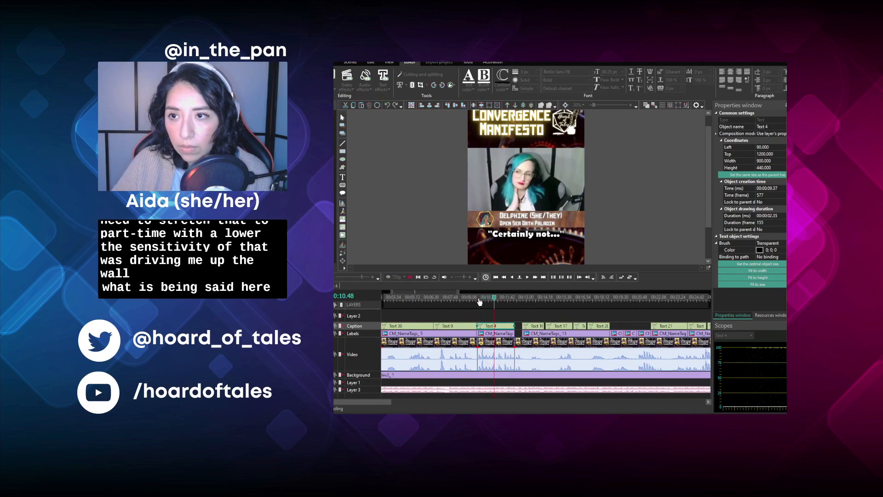
pyautogui.click(509, 276)
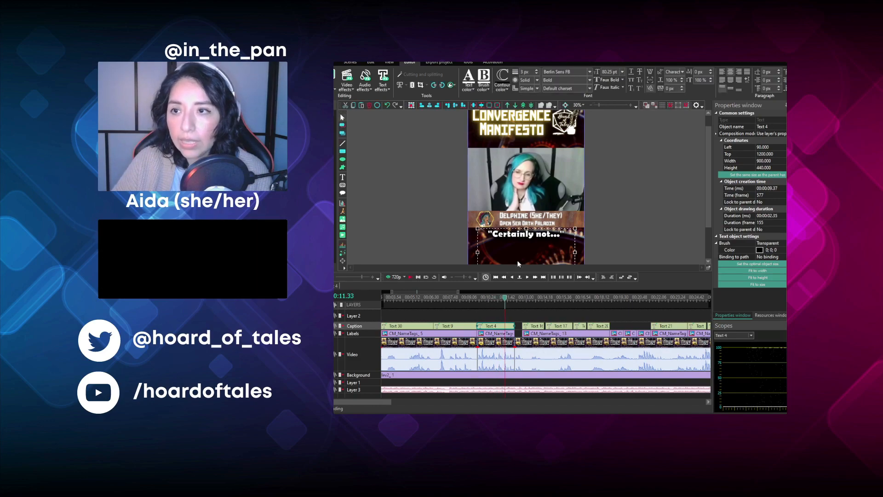
pyautogui.doubleClick(525, 251)
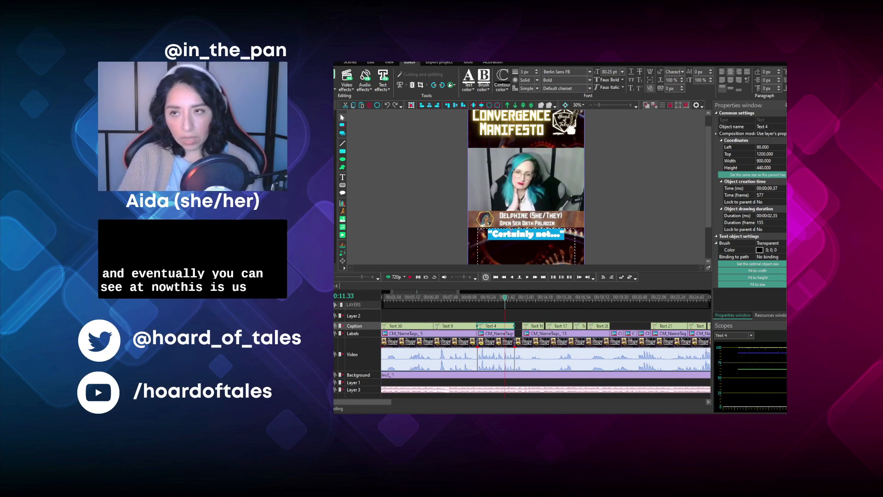
pyautogui.write('[')
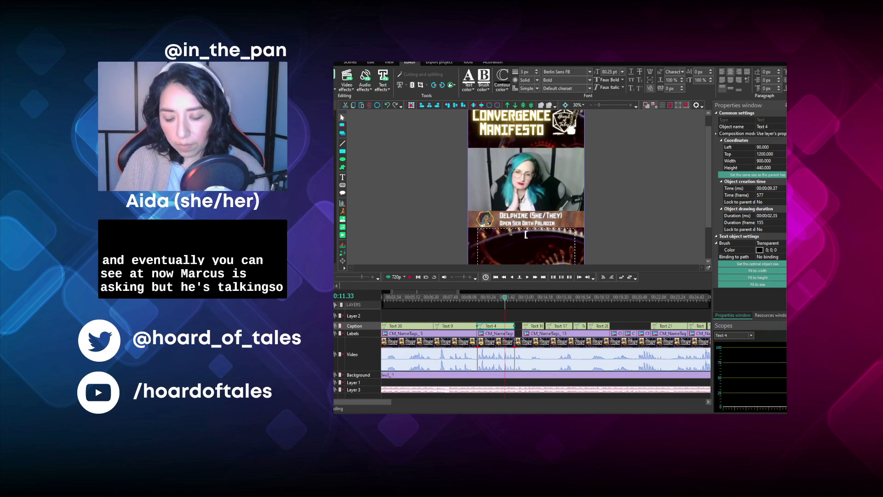
pyautogui.write('Marku')
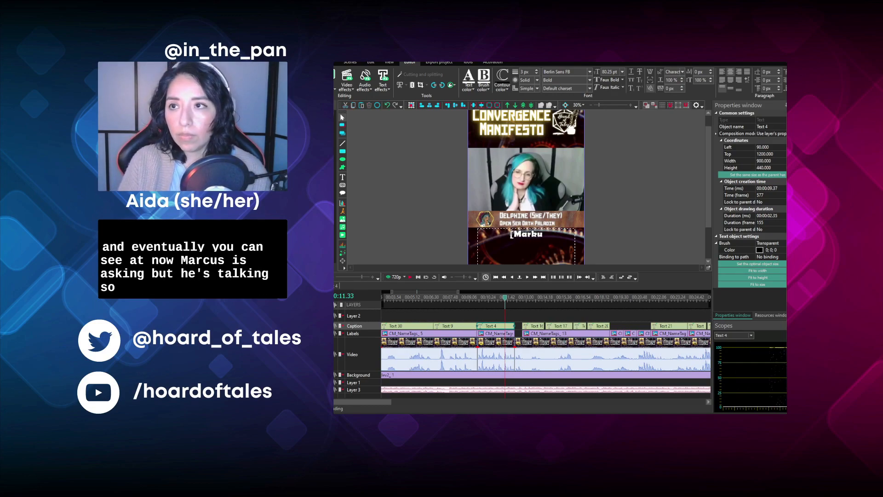
pyautogui.write('s] ')
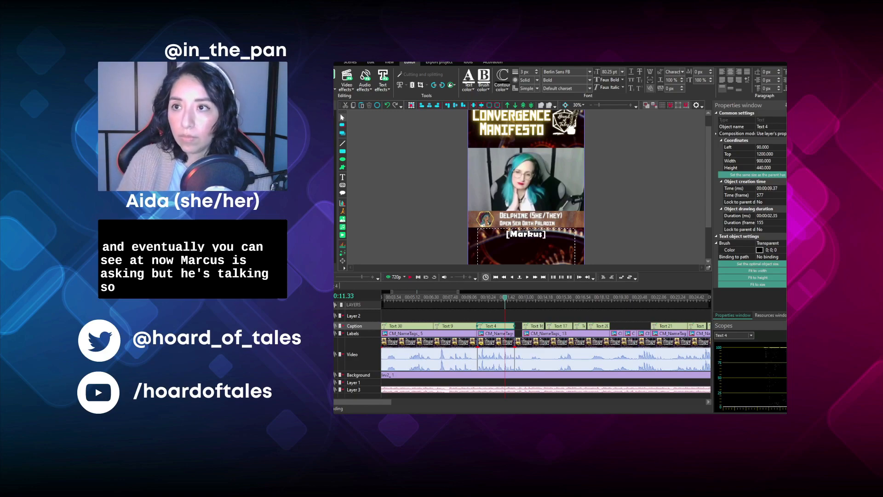
pyautogui.write('- And eventually')
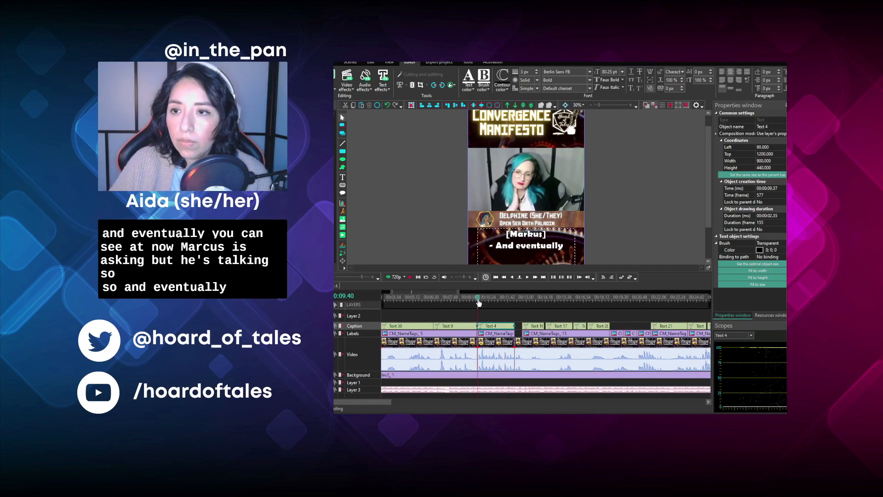
# - Replay the clip from 00:09.40 and append "you can see" to the "And eventually" caption
pyautogui.press('space')
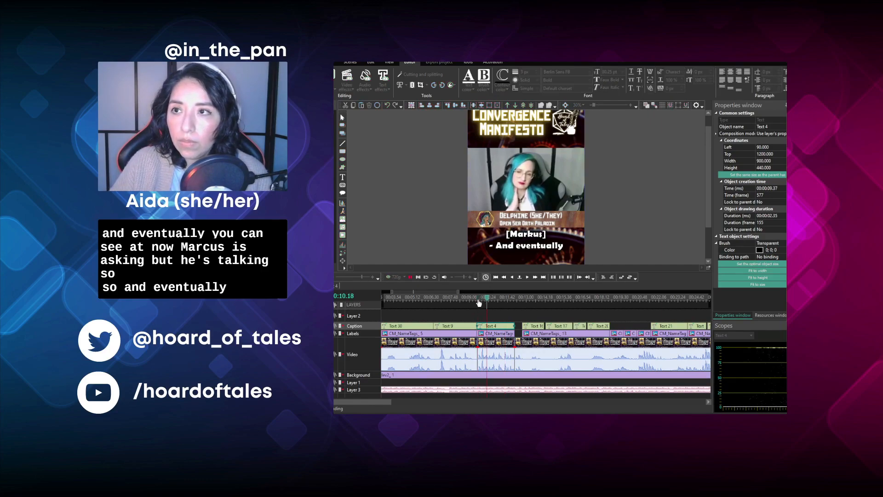
pyautogui.press('space')
pyautogui.press('space')
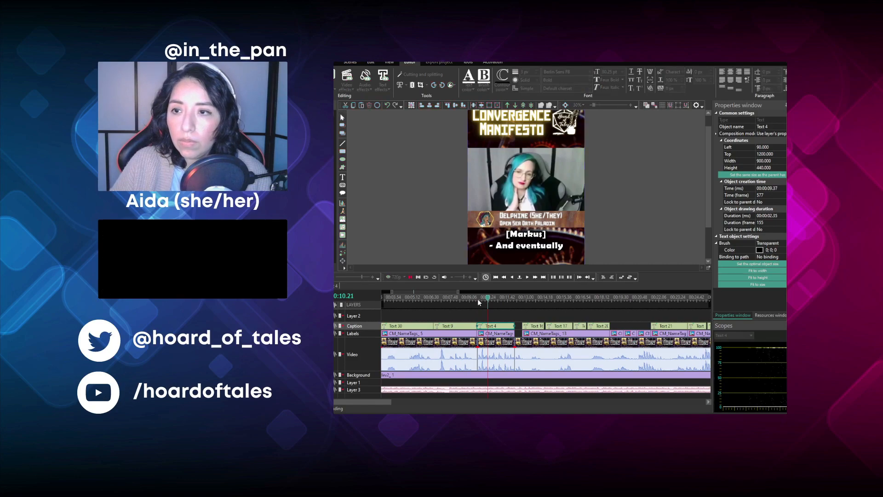
pyautogui.press('space')
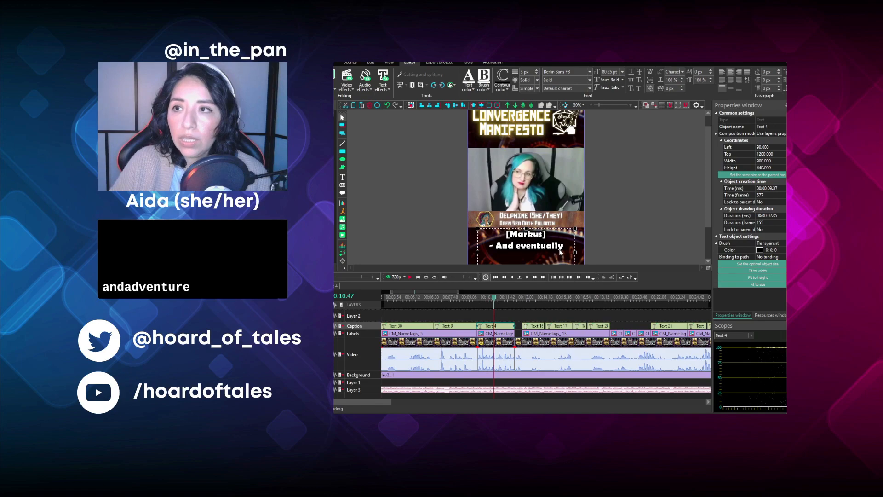
pyautogui.doubleClick(562, 246)
pyautogui.write('you can see')
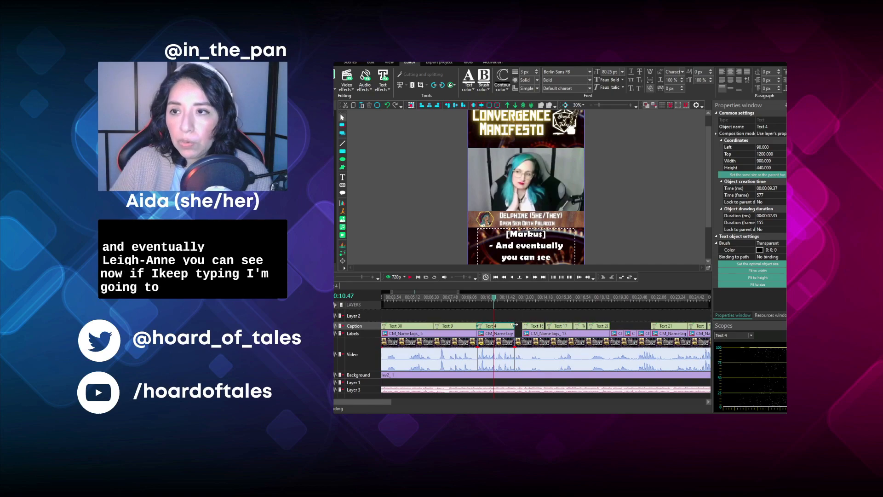
# - Shorten the "And eventually you can see" caption to end at 00:10.53 and move the next caption to start there
pyautogui.moveTo(515, 326); pyautogui.dragTo(494, 325)
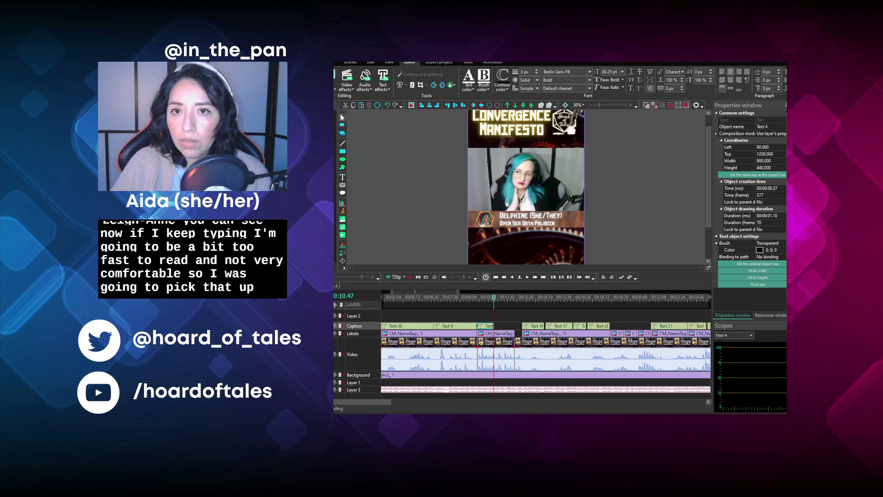
pyautogui.scroll(2, 494, 325)
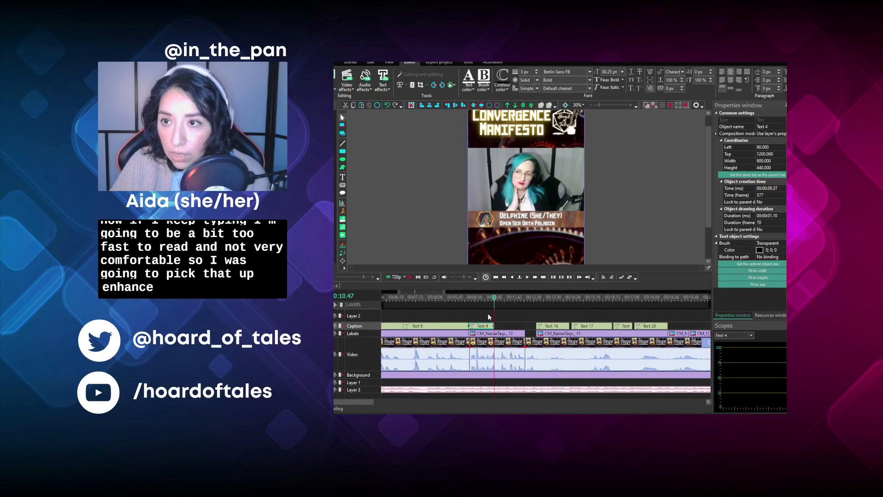
pyautogui.scroll(1, 493, 325)
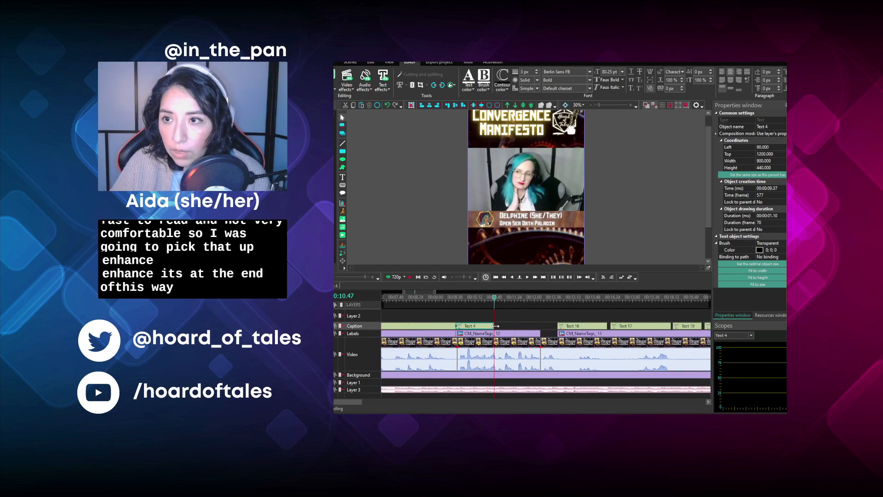
pyautogui.moveTo(495, 325); pyautogui.dragTo(497, 326)
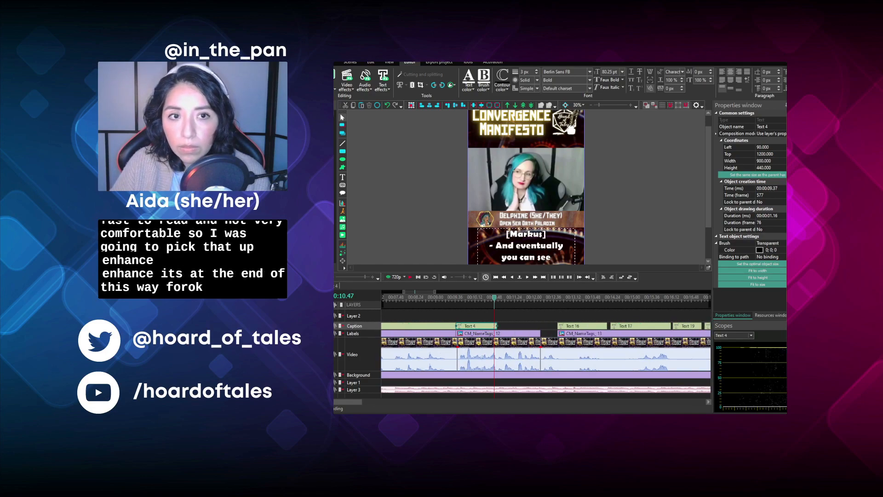
pyautogui.moveTo(577, 326); pyautogui.dragTo(517, 330)
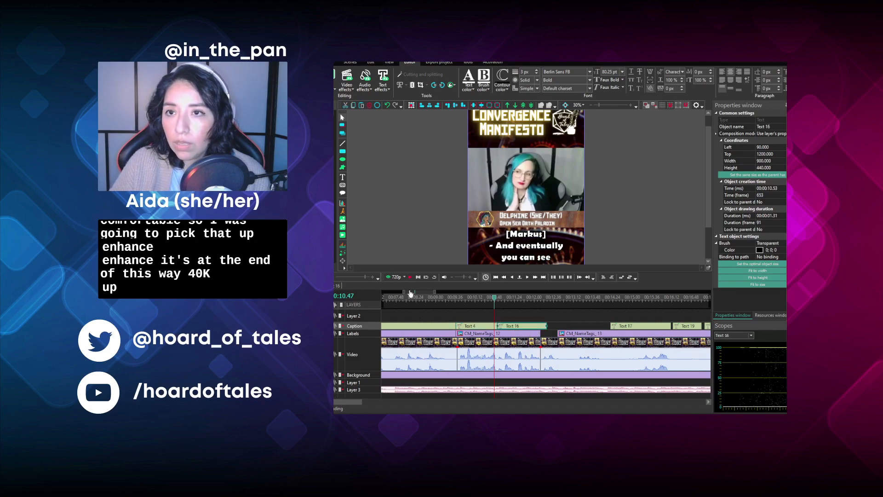
# - Replace the "If you're walking down the street," caption with "- at the end of the tunnel," and trim it to the clip's end
pyautogui.click(411, 278)
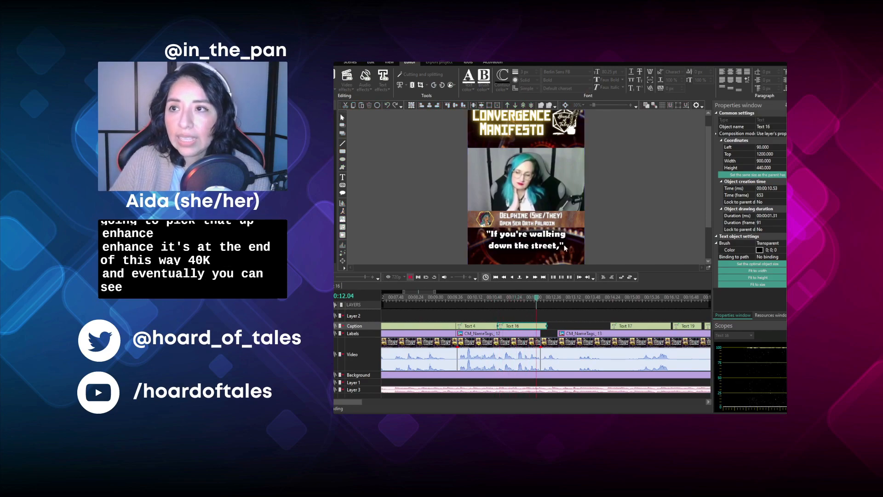
pyautogui.doubleClick(535, 235)
pyautogui.hotkey('ctrl', 'a')
pyautogui.write('-')
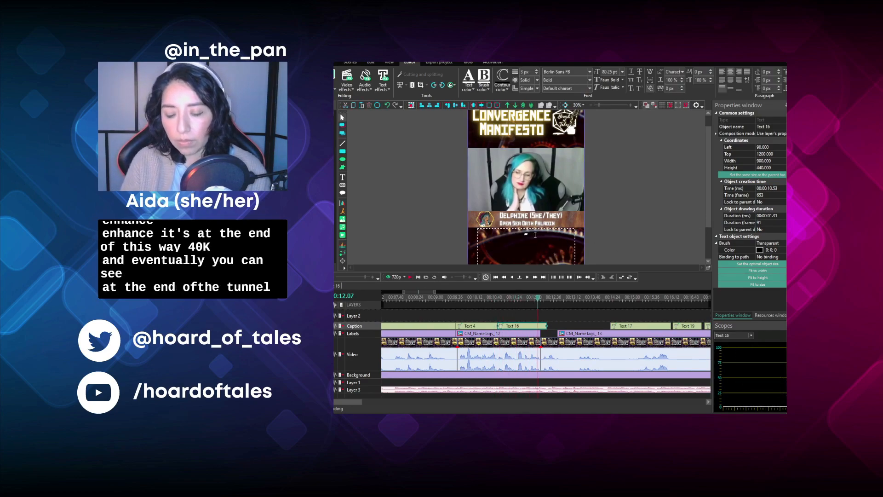
pyautogui.write(' at the end')
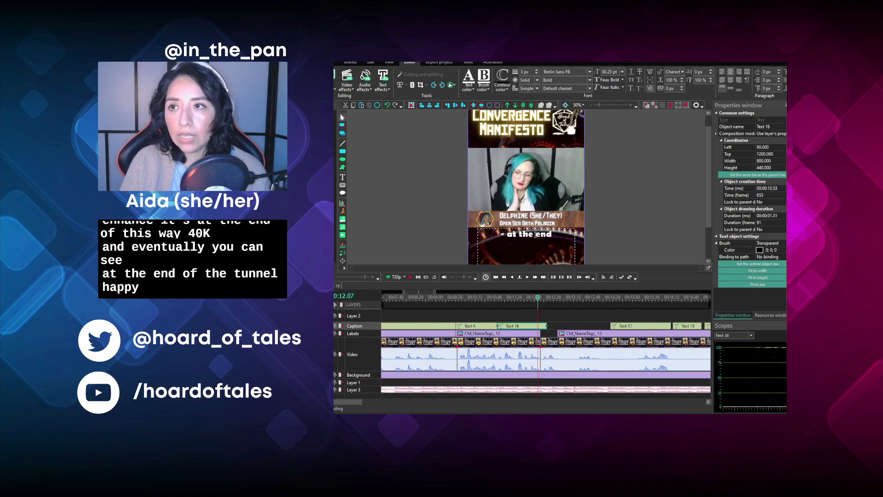
pyautogui.write(' of the tunnel,')
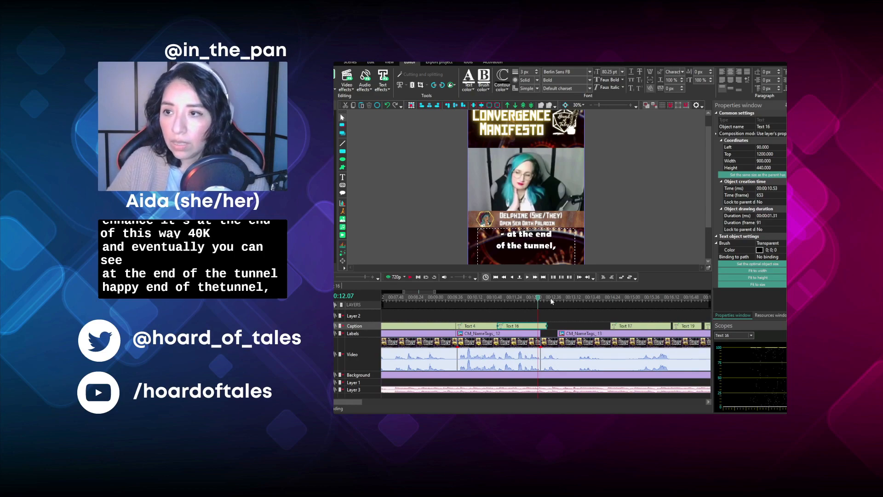
pyautogui.moveTo(546, 327); pyautogui.dragTo(541, 330)
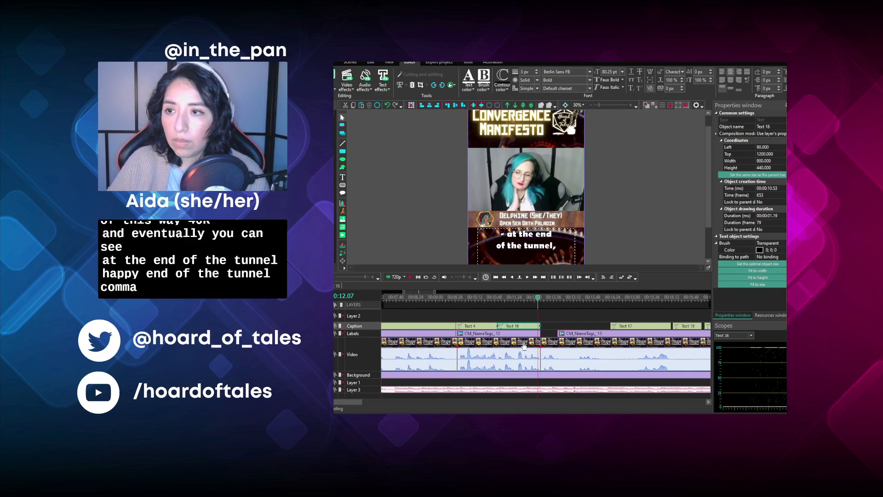
# - Play the footage from 00:12.18 and split the video clip at 00:14.03
pyautogui.moveTo(349, 404); pyautogui.dragTo(355, 404)
pyautogui.click(484, 299)
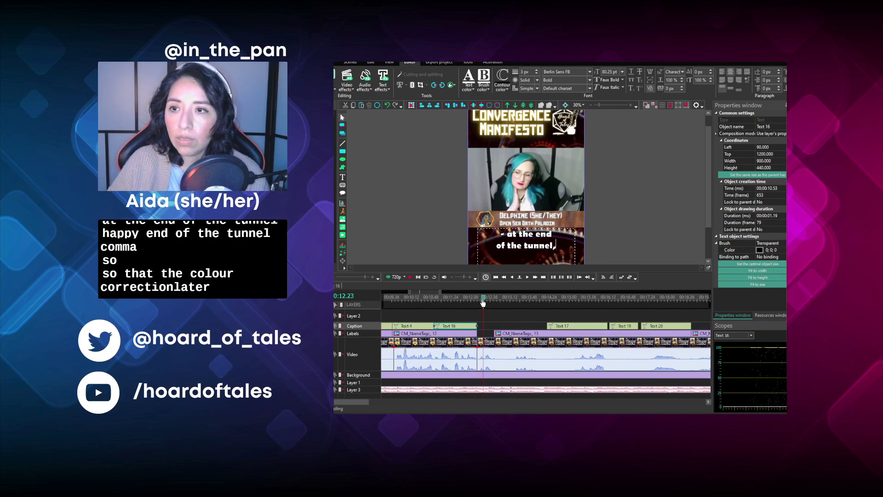
pyautogui.click(482, 300)
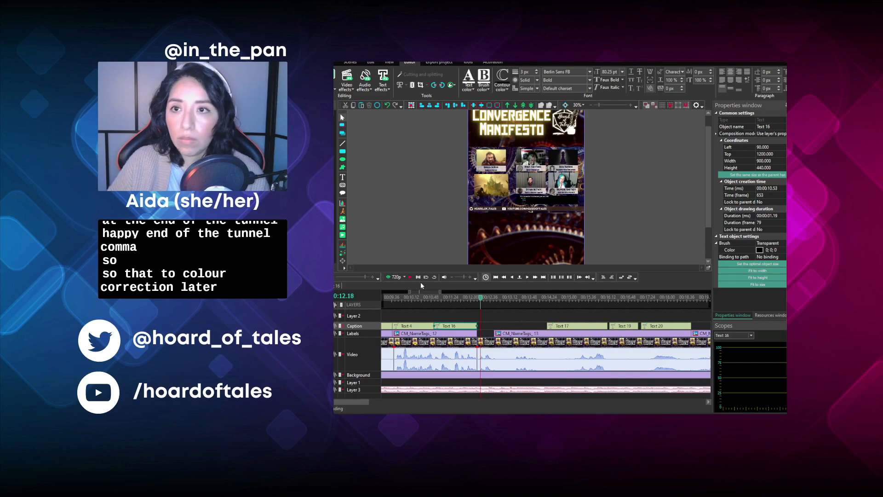
pyautogui.click(412, 278)
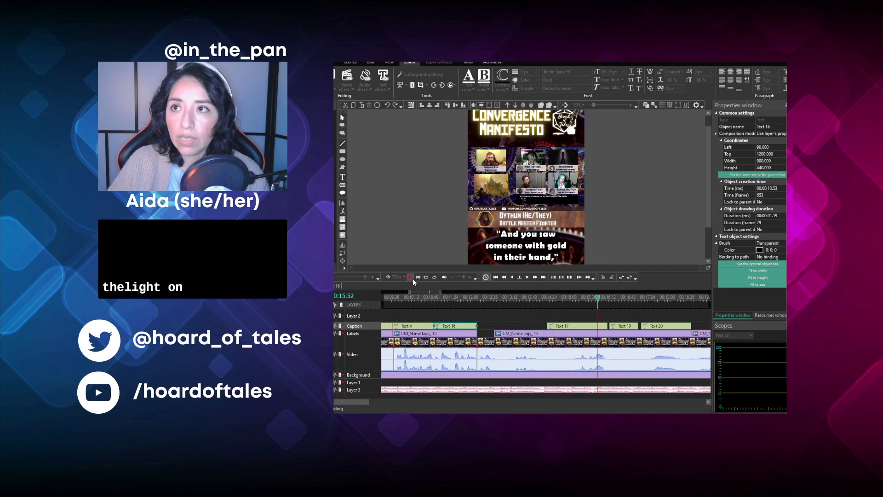
pyautogui.click(536, 300)
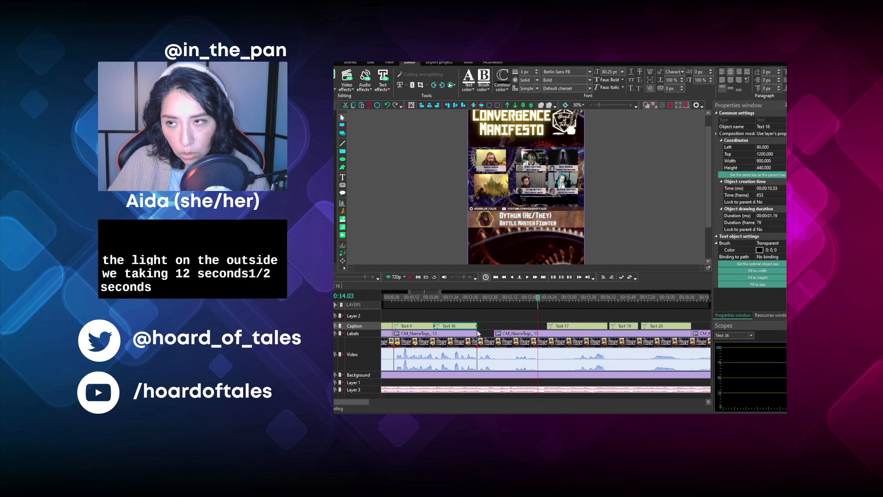
pyautogui.click(501, 343)
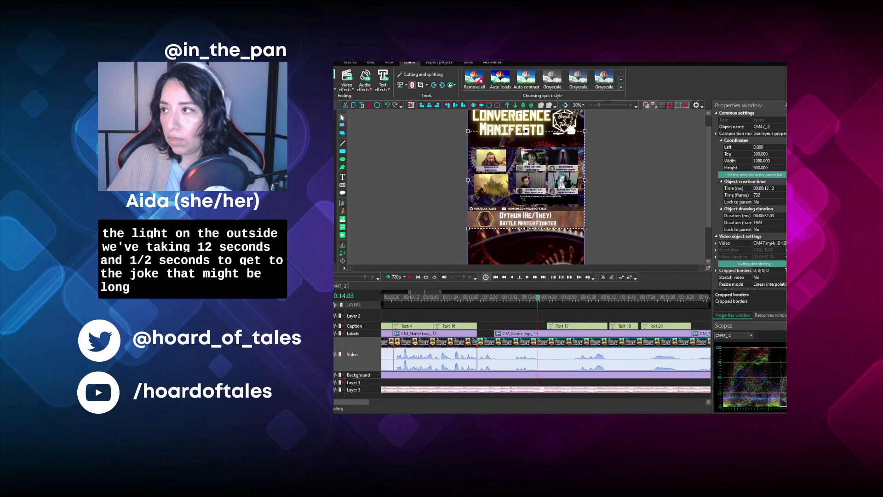
pyautogui.click(412, 85)
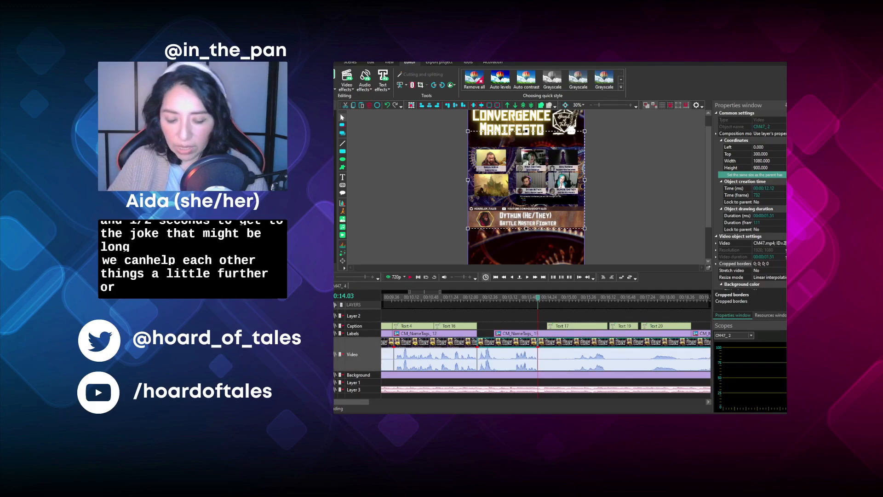
# - Paste the saved crop borders onto the video segment from 00:12.12 to 00:14.03 so it frames the Dungeon Master's webcam
pyautogui.click(514, 343)
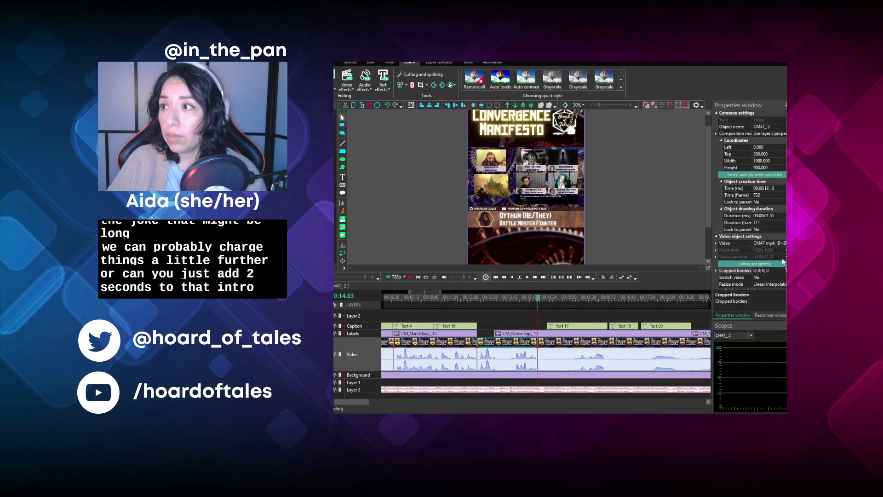
pyautogui.click(780, 271)
pyautogui.write('53; 55; 1307; 775')
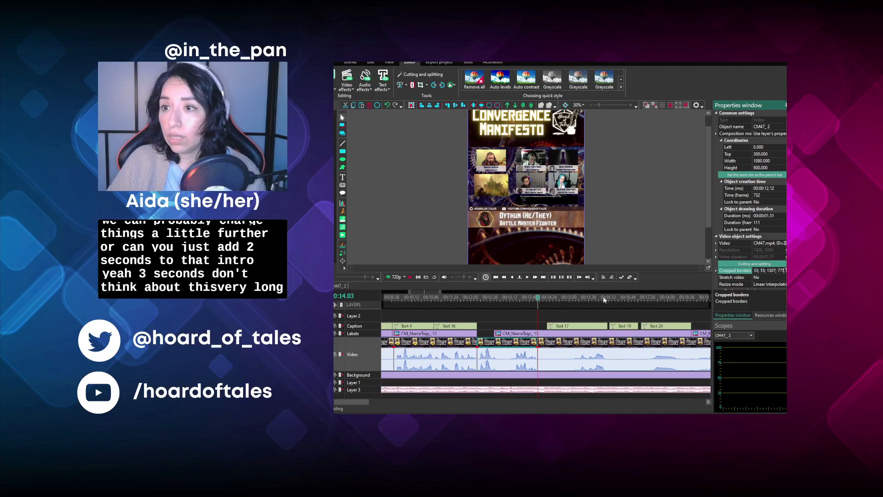
pyautogui.click(556, 335)
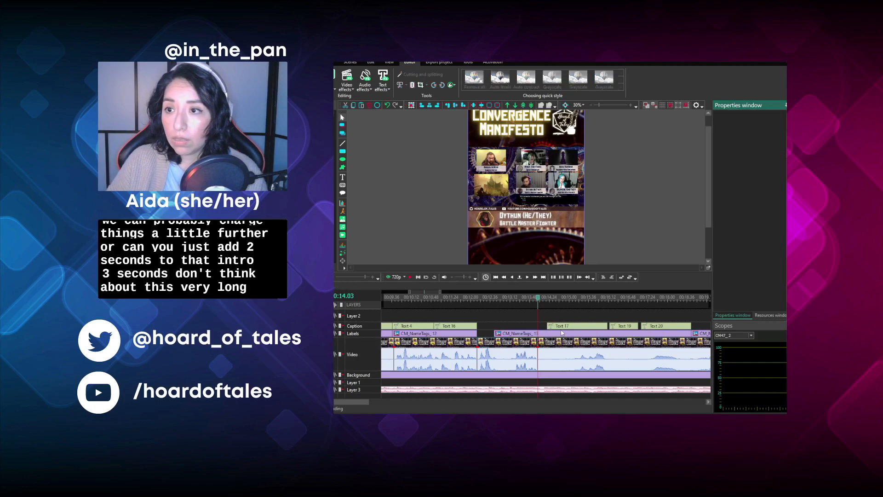
pyautogui.click(529, 343)
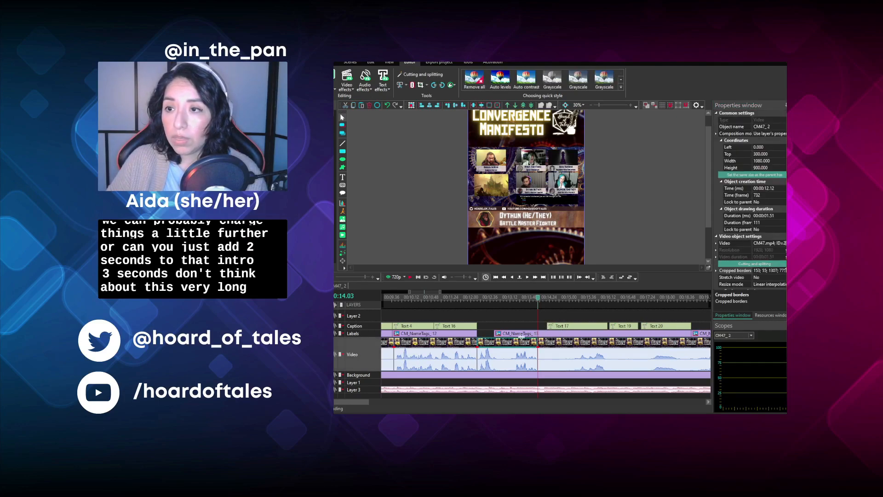
pyautogui.click(526, 299)
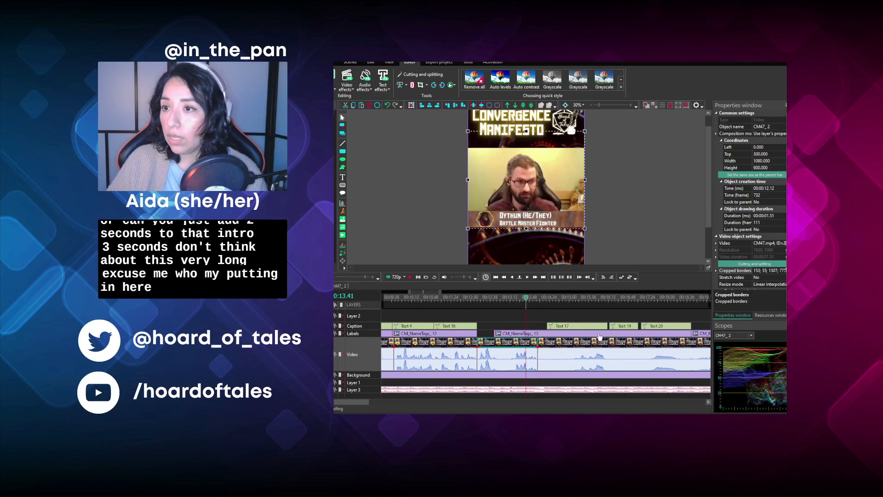
# - Change the segment's name tag to the Dungeon Master's, start it at 00:12.12 and trim it to the segment's end at 00:14.03
pyautogui.click(596, 334)
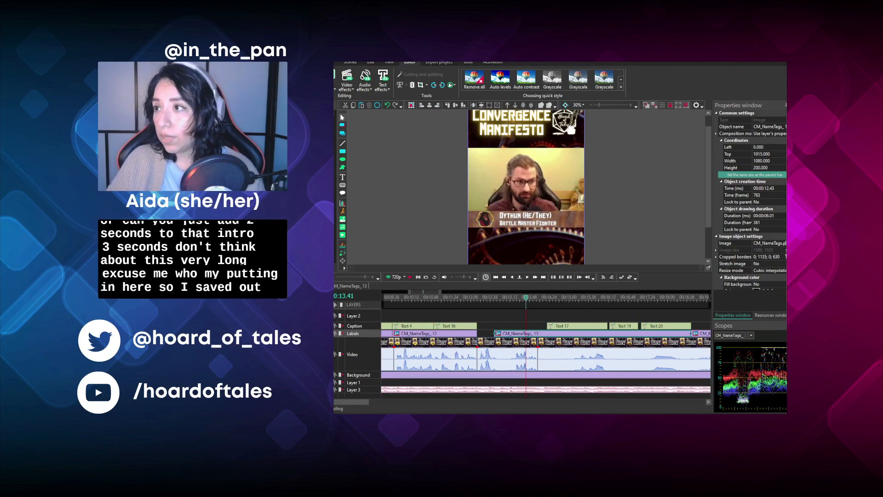
pyautogui.click(680, 232)
pyautogui.click(598, 333)
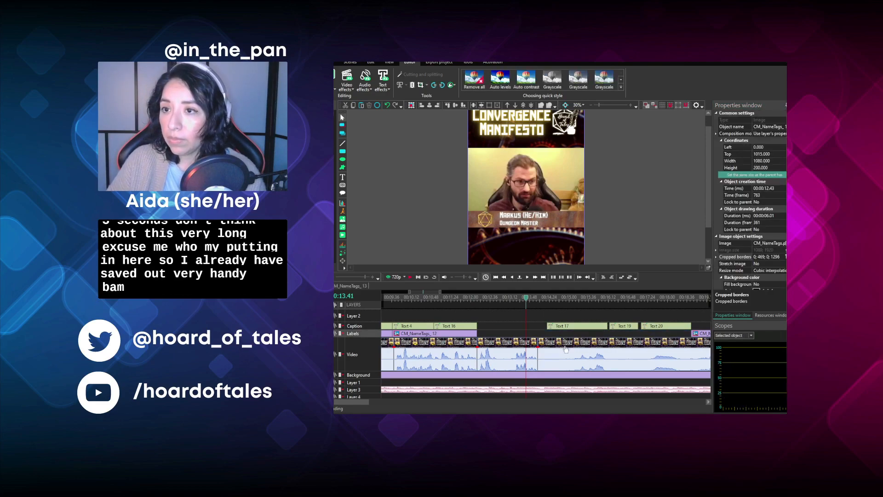
pyautogui.moveTo(543, 338); pyautogui.dragTo(537, 338)
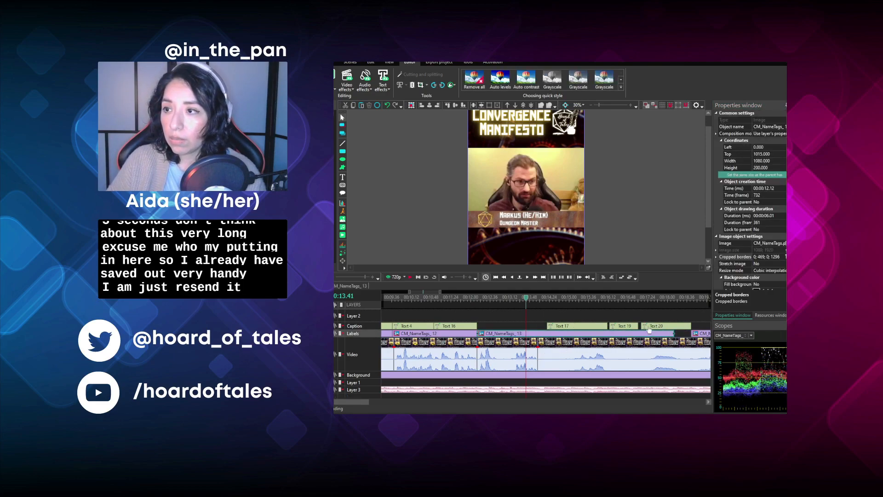
pyautogui.moveTo(609, 334); pyautogui.dragTo(488, 327)
# - Play the segment, replace the "And you saw someone with gold in their hand," caption with "The light on the outside.", and start it at 00:12.12
pyautogui.click(478, 299)
pyautogui.click(410, 278)
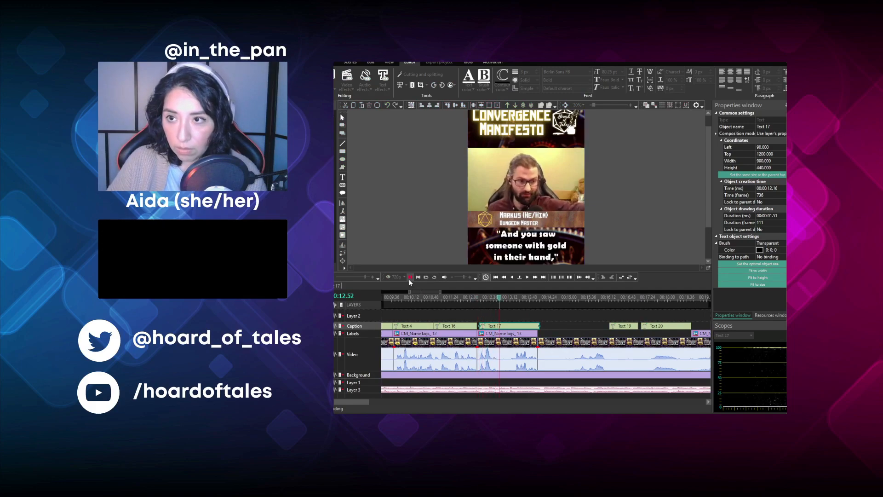
pyautogui.click(410, 277)
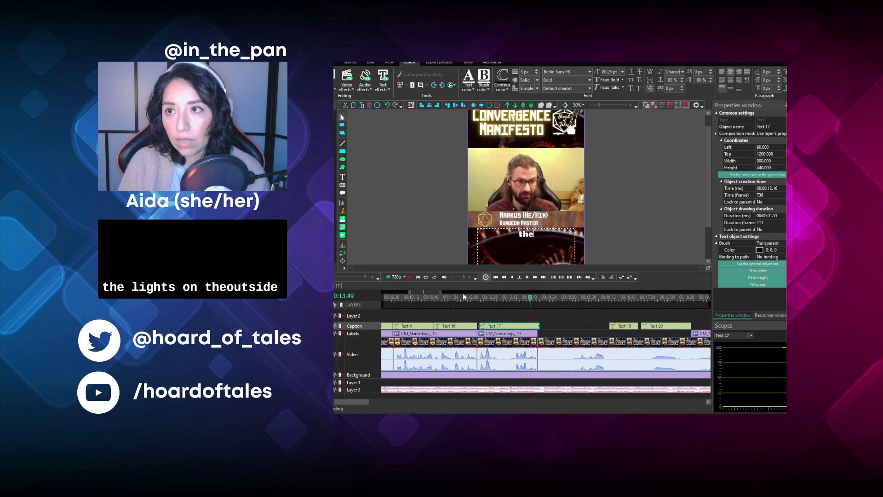
pyautogui.write('e light on')
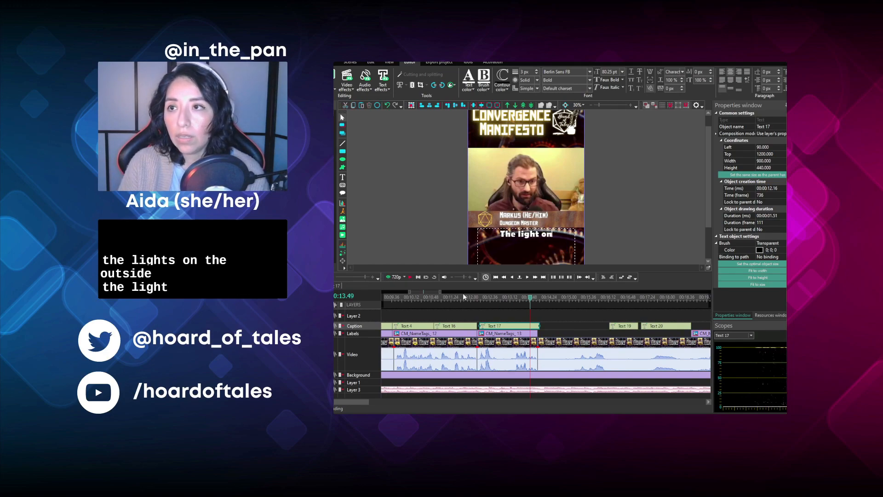
pyautogui.write(' the outside.')
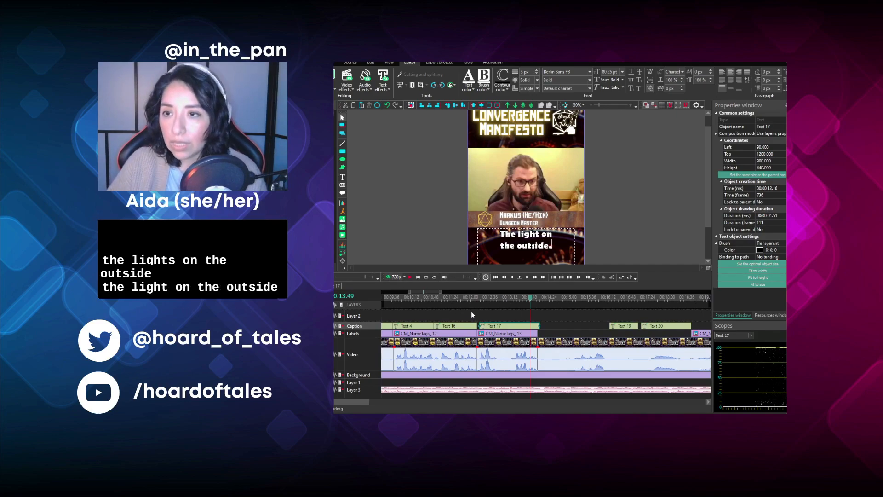
pyautogui.moveTo(498, 323); pyautogui.dragTo(495, 324)
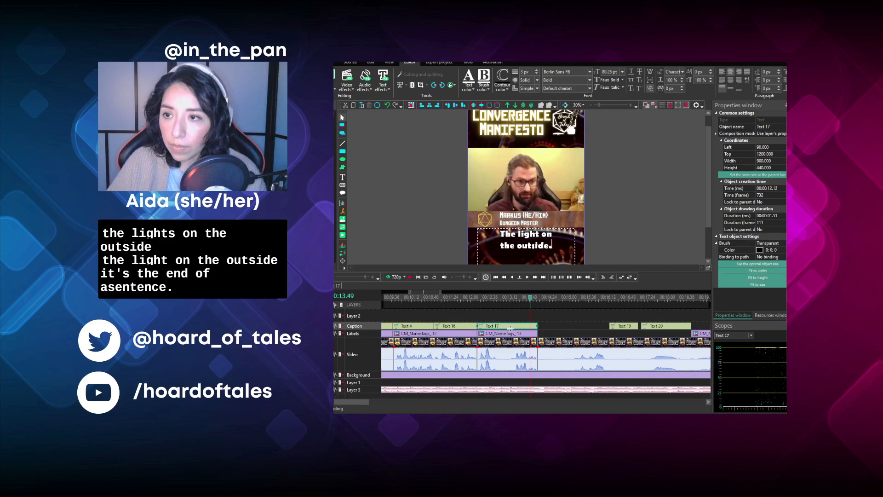
# - Play the footage after 00:14.03, replaying from 00:15.02 and 00:15.18, to find where the punchline begins
pyautogui.click(541, 299)
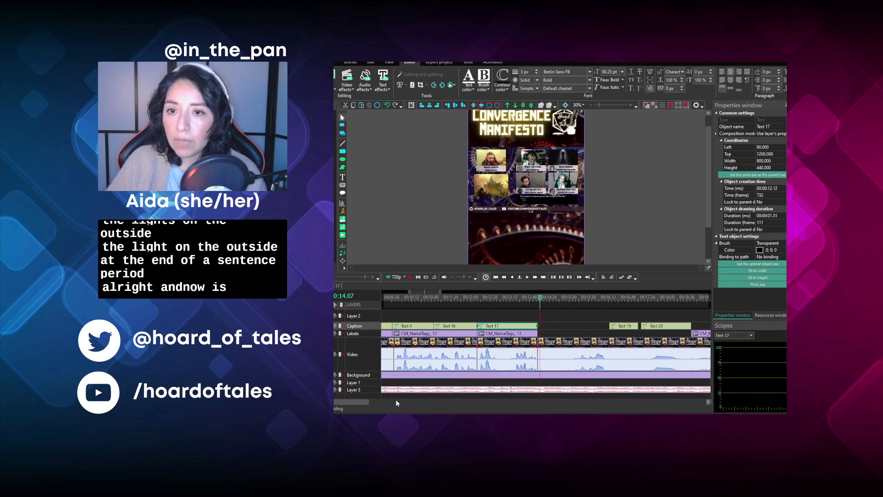
pyautogui.moveTo(360, 403); pyautogui.dragTo(369, 402)
pyautogui.click(411, 277)
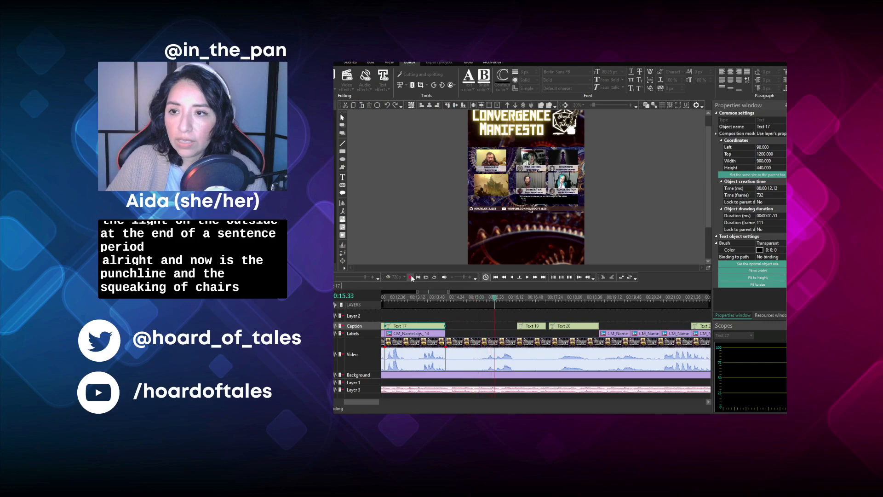
pyautogui.click(410, 277)
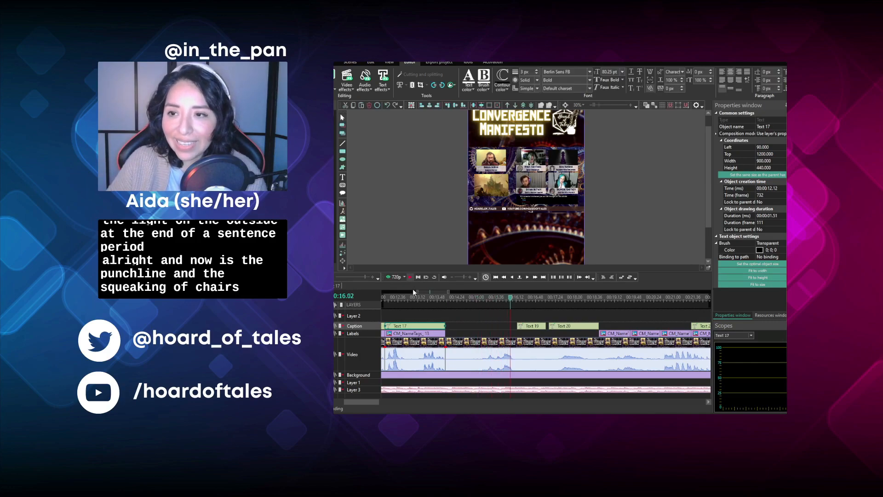
pyautogui.scroll(1, 545, 345)
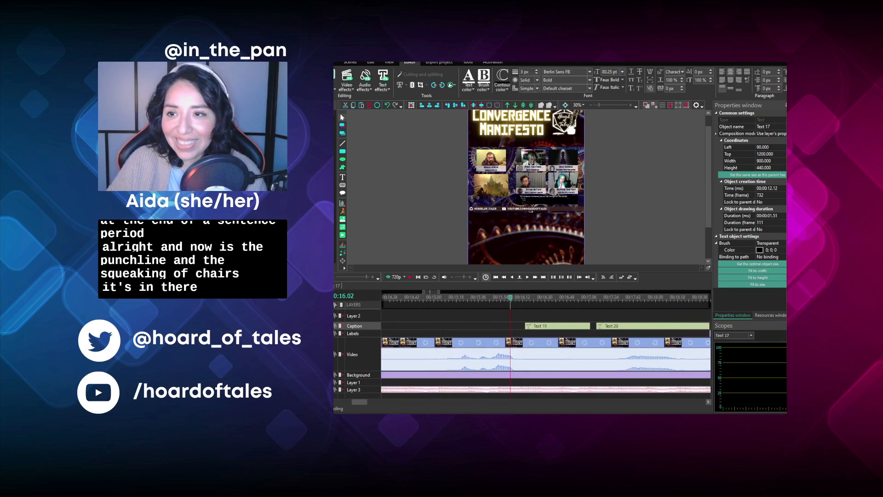
pyautogui.click(437, 298)
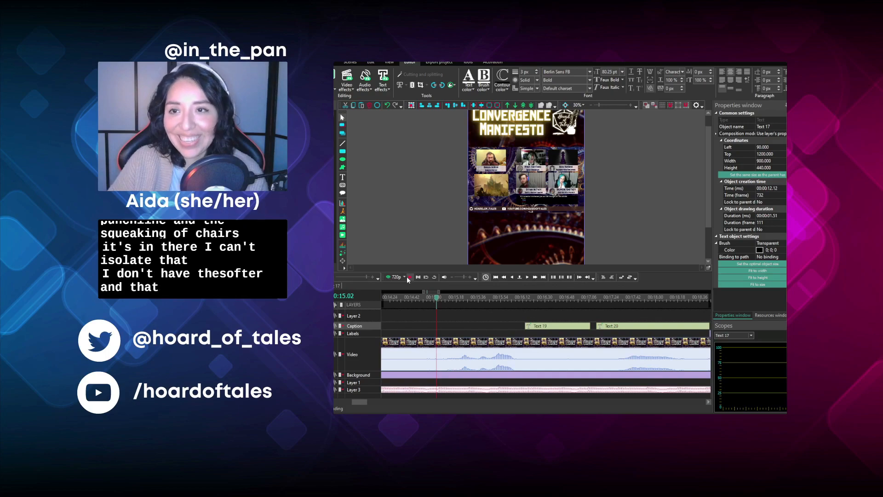
pyautogui.click(409, 277)
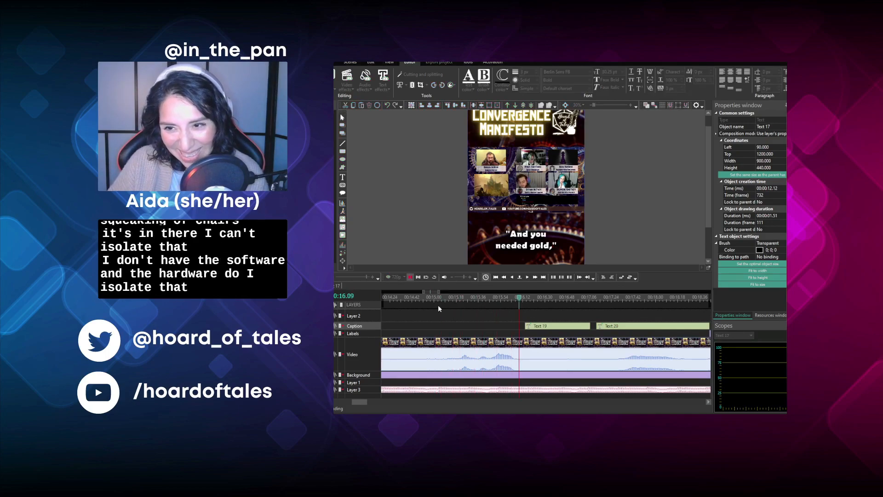
pyautogui.press('space')
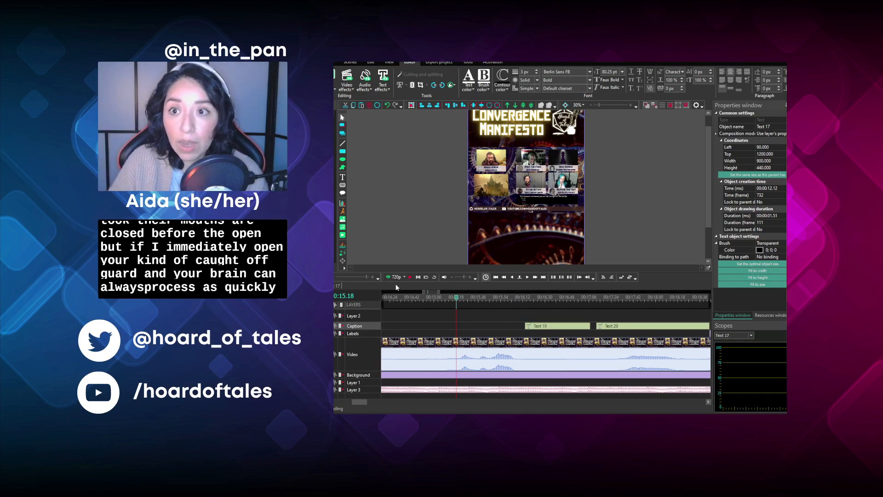
pyautogui.click(408, 278)
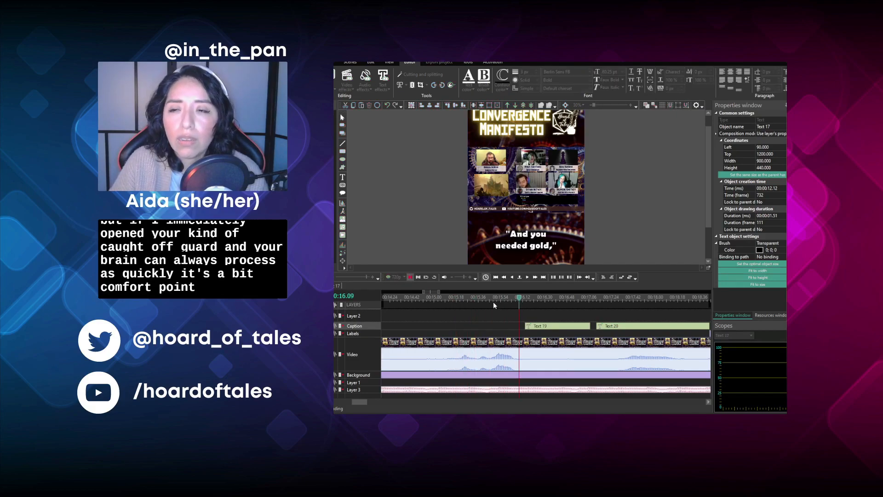
pyautogui.press('space')
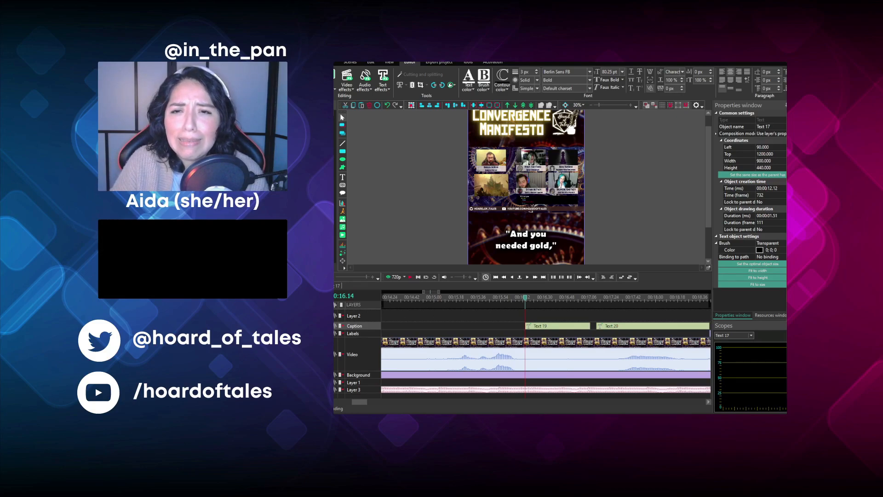
pyautogui.scroll(-2, 525, 345)
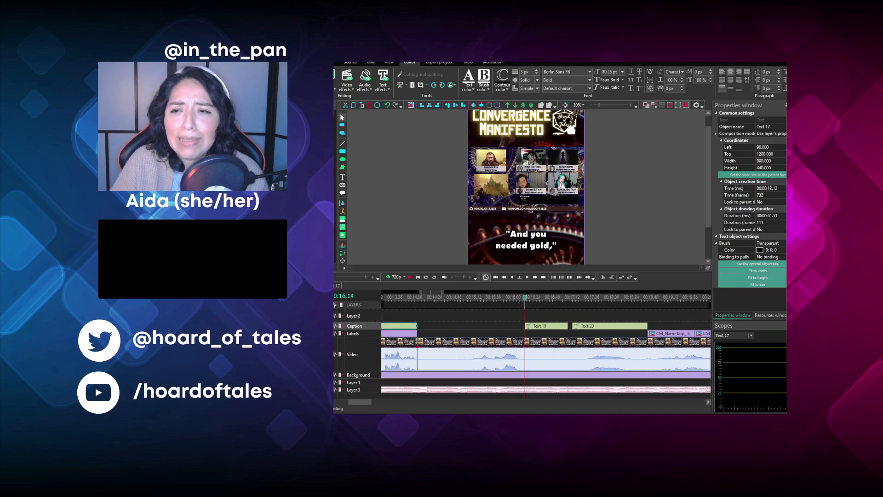
# - Remove the footage between 00:14.03 and 00:14.55, close the gap, and save the project
pyautogui.click(460, 294)
pyautogui.click(473, 344)
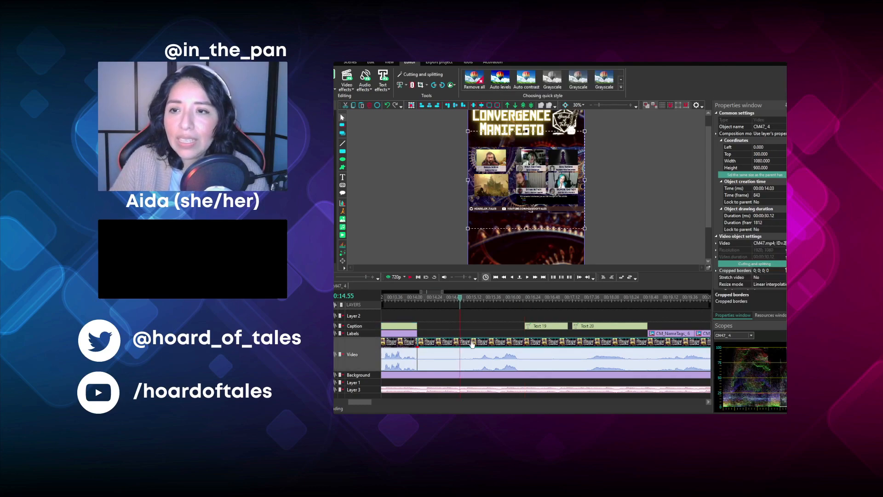
pyautogui.click(406, 88)
pyautogui.click(410, 111)
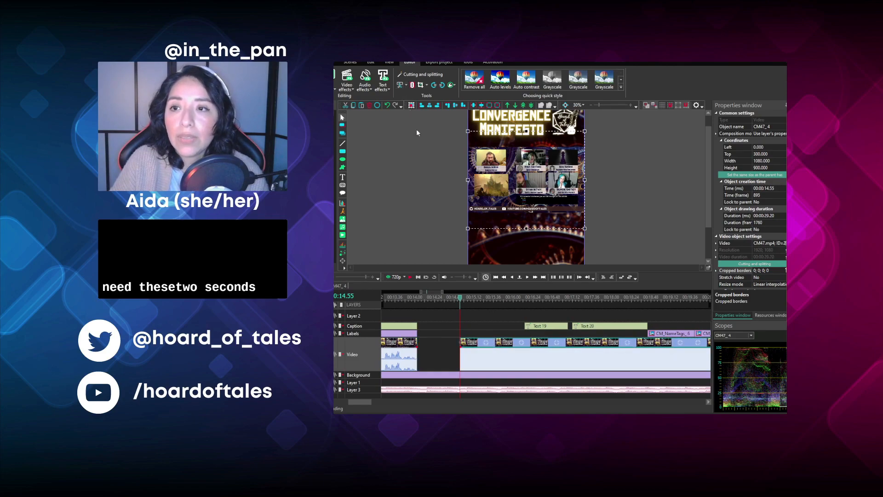
pyautogui.moveTo(483, 350); pyautogui.dragTo(428, 349)
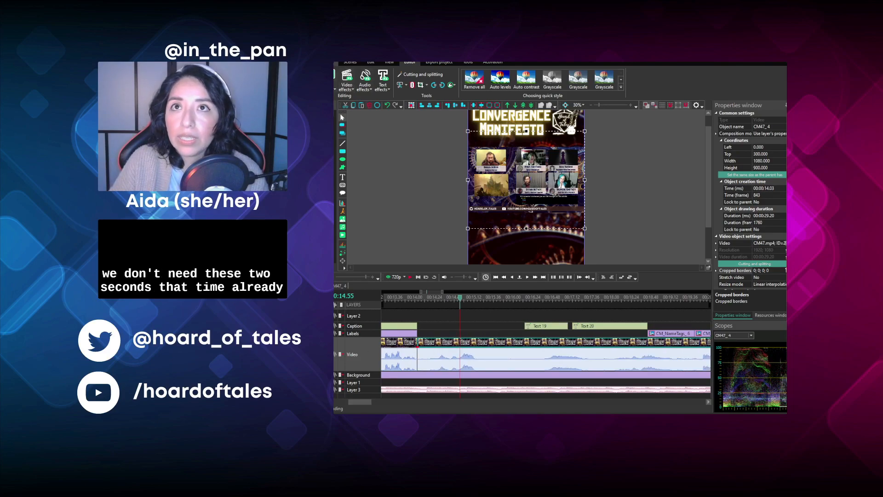
pyautogui.click(328, 62)
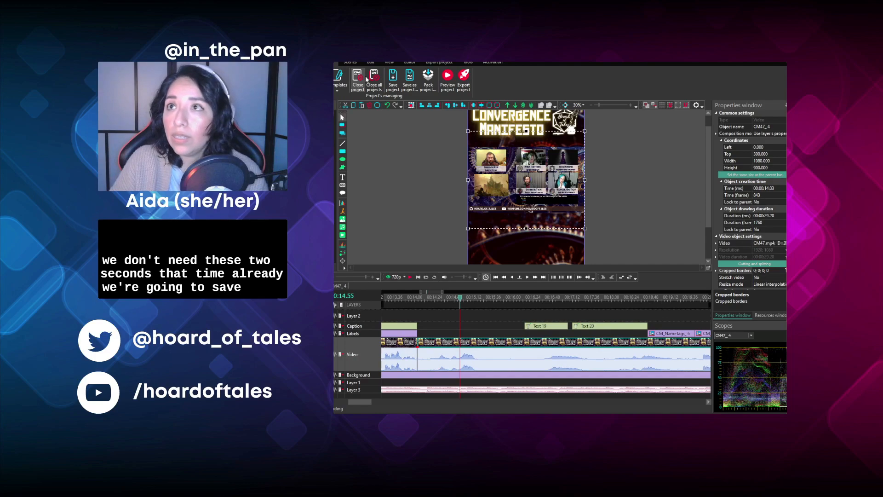
pyautogui.click(394, 78)
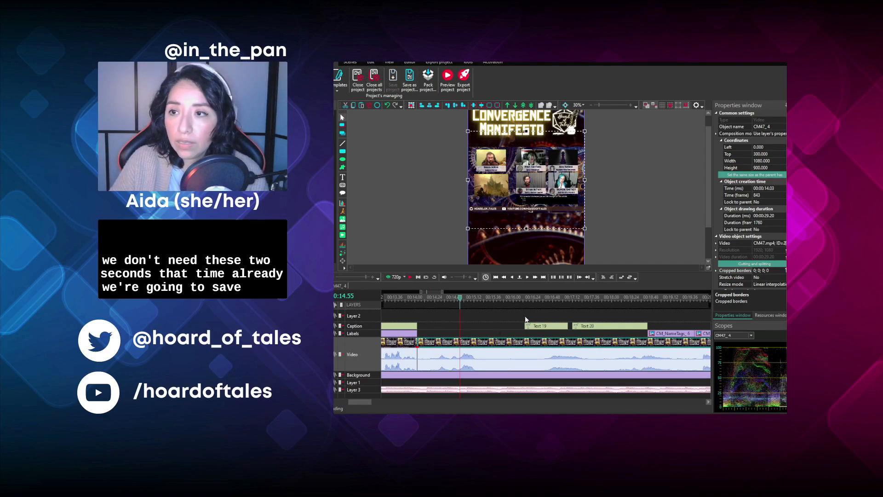
# - Move the next name tag to start at 00:14.17 and set its cropped borders to 0; 1135; 0; 630 for the Battle Master Fighter
pyautogui.moveTo(664, 336); pyautogui.dragTo(463, 337)
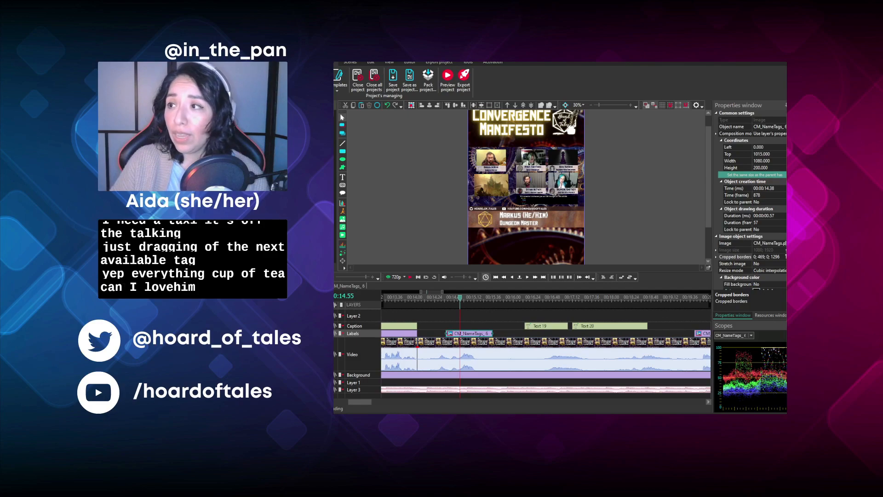
pyautogui.moveTo(781, 256); pyautogui.dragTo(754, 257)
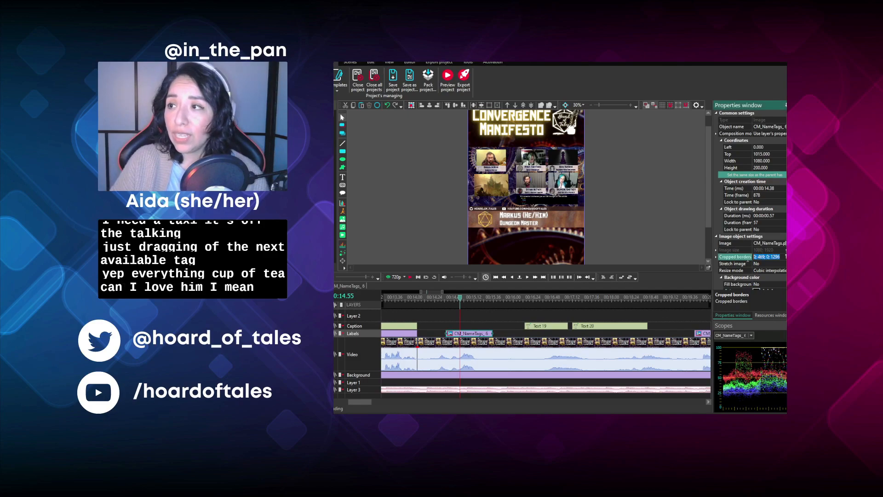
pyautogui.press('BackSpace')
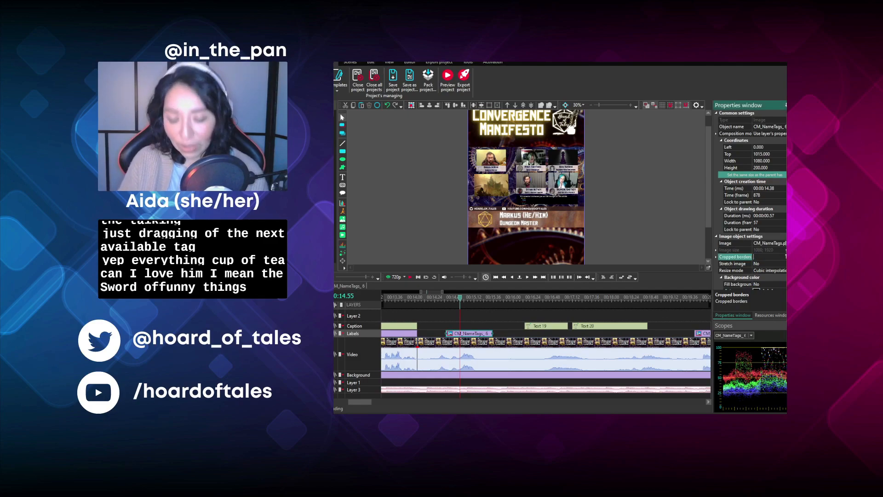
pyautogui.write('0; 1135; 0; 630')
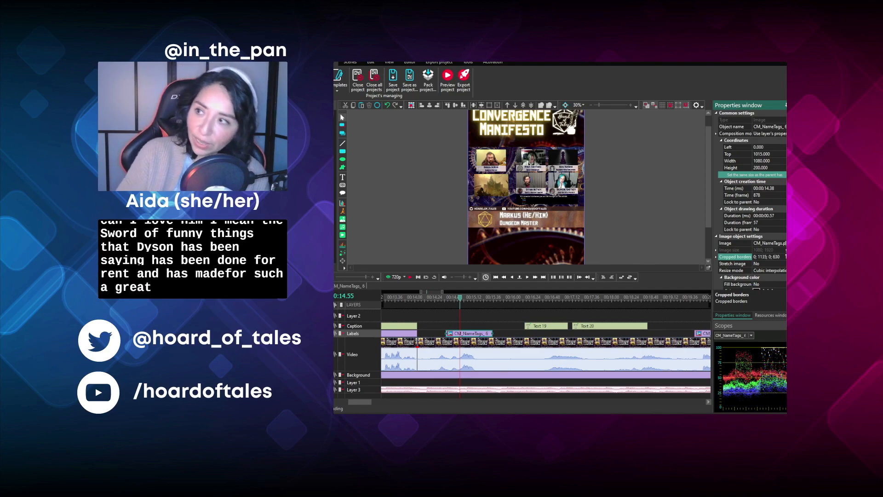
pyautogui.press('Return')
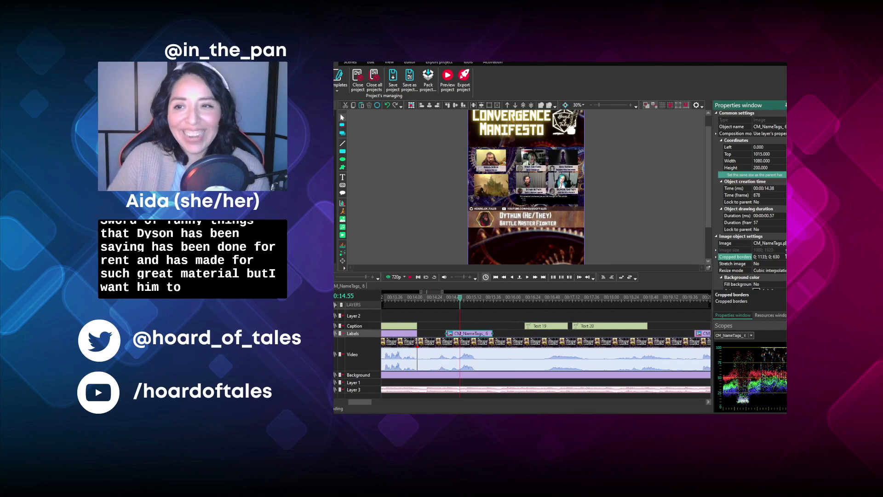
pyautogui.moveTo(478, 337); pyautogui.dragTo(451, 336)
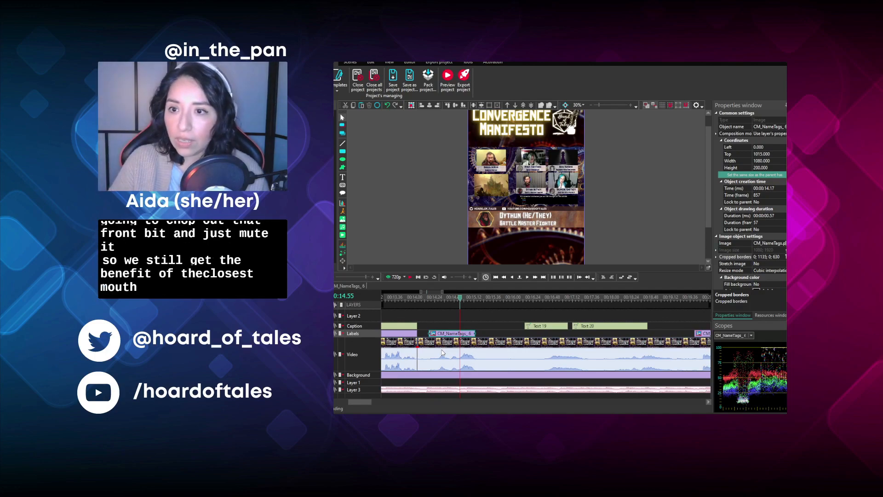
# - Trim the start of the footage after 00:14.03 so that it begins at 00:14.13, where the speech waveform starts
pyautogui.click(427, 300)
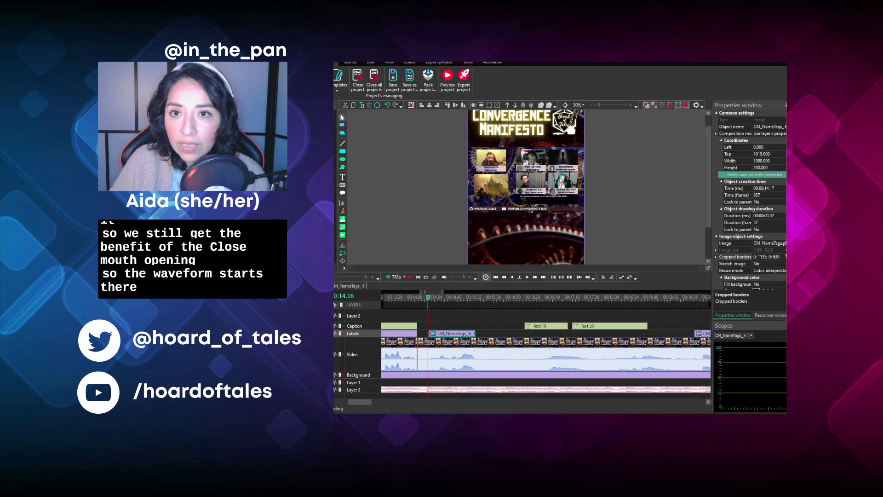
pyautogui.scroll(1, 546, 345)
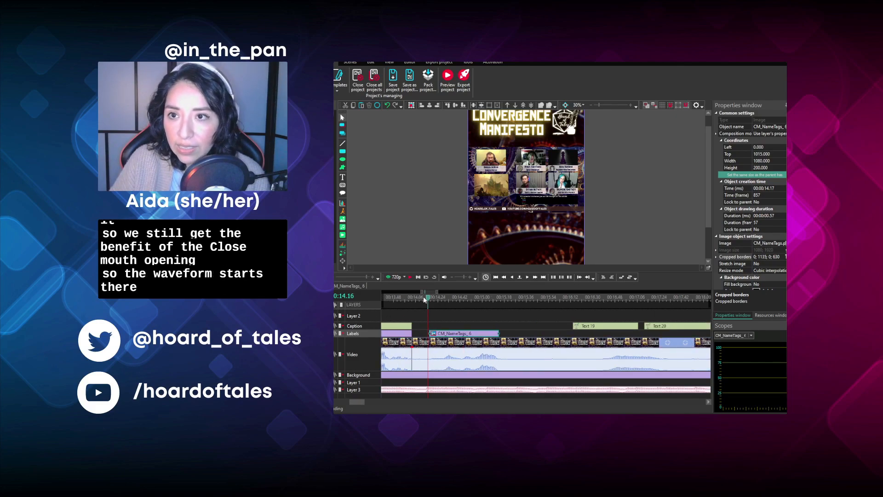
pyautogui.click(426, 299)
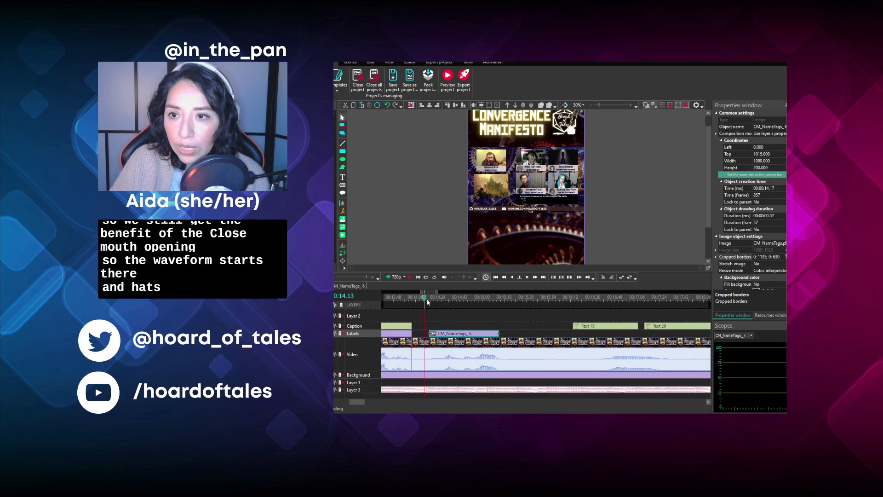
pyautogui.click(426, 341)
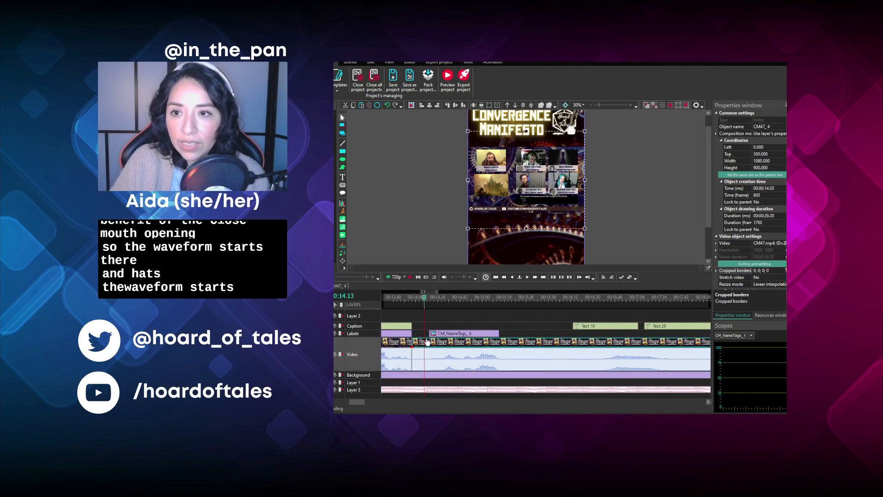
pyautogui.click(409, 63)
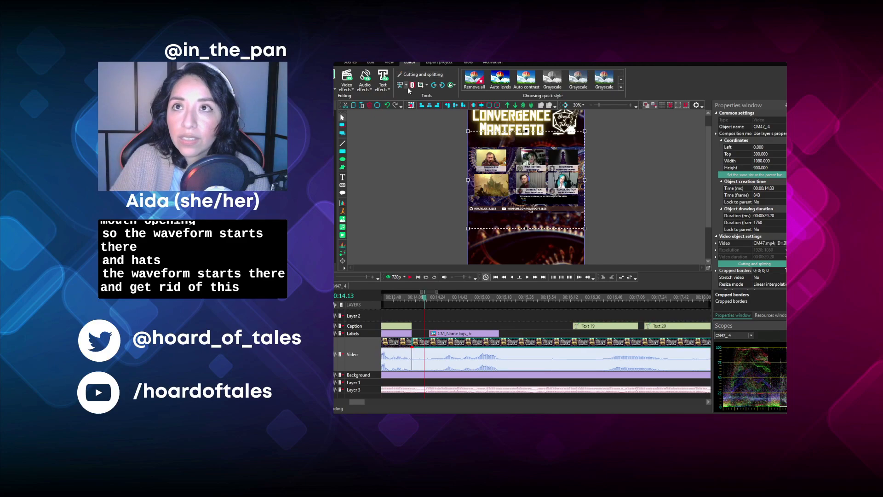
pyautogui.click(412, 108)
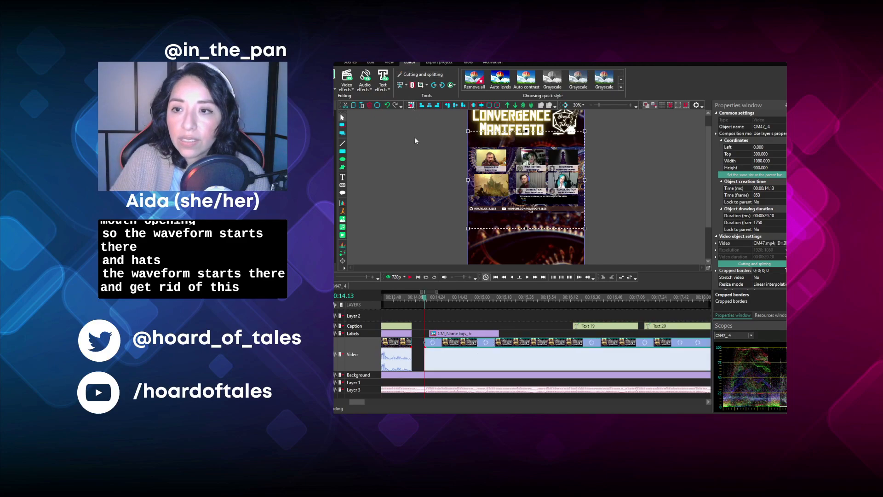
# - Play the trimmed opening, close the gap before it, and start the Battle Master Fighter's tag at 00:14.03 with a 00:01.06 duration
pyautogui.click(411, 277)
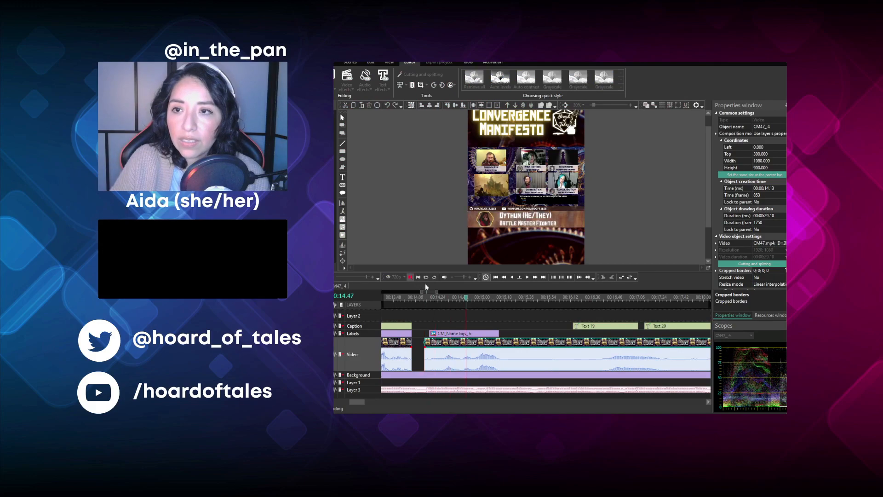
pyautogui.press('space')
pyautogui.click(442, 299)
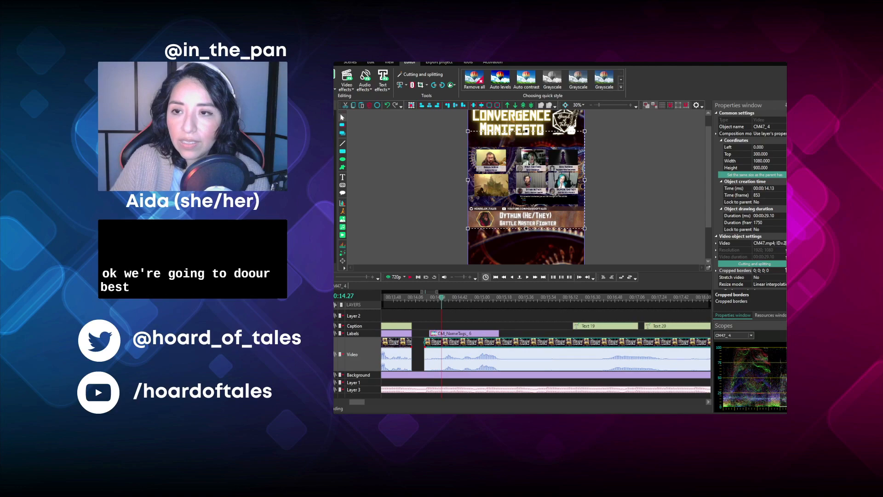
pyautogui.moveTo(442, 342); pyautogui.dragTo(420, 336)
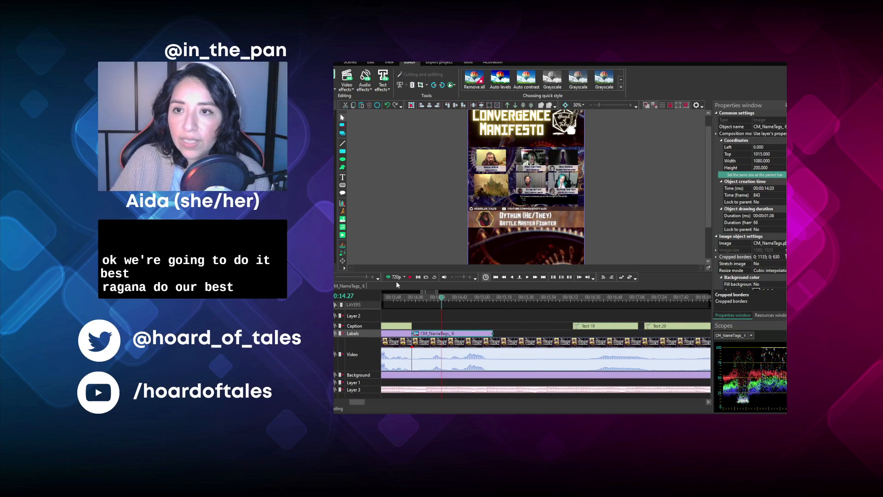
# - Play the joined footage from 00:14.27, 00:14.13 and 00:15.00 to check the cut and the lines that follow
pyautogui.click(409, 278)
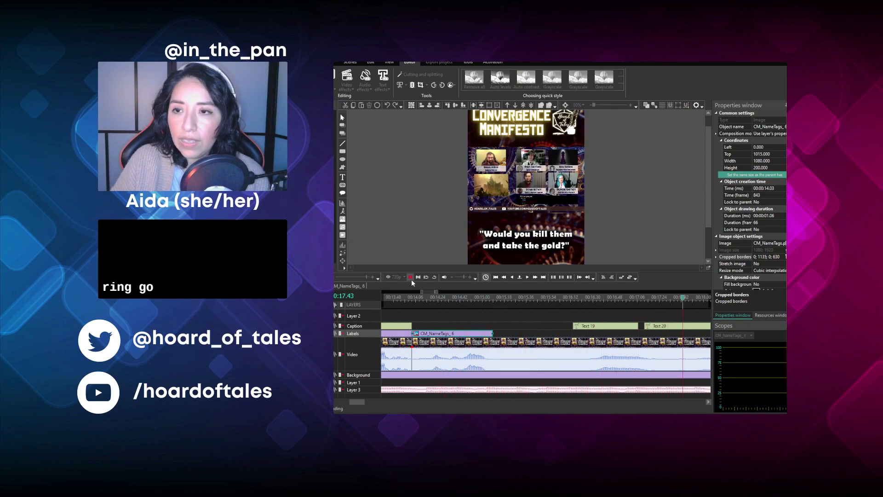
pyautogui.click(412, 280)
pyautogui.click(424, 298)
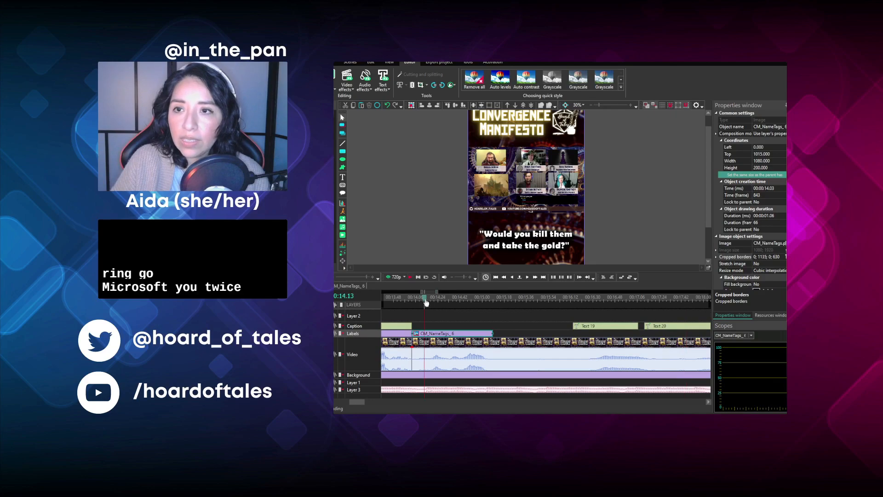
pyautogui.click(411, 278)
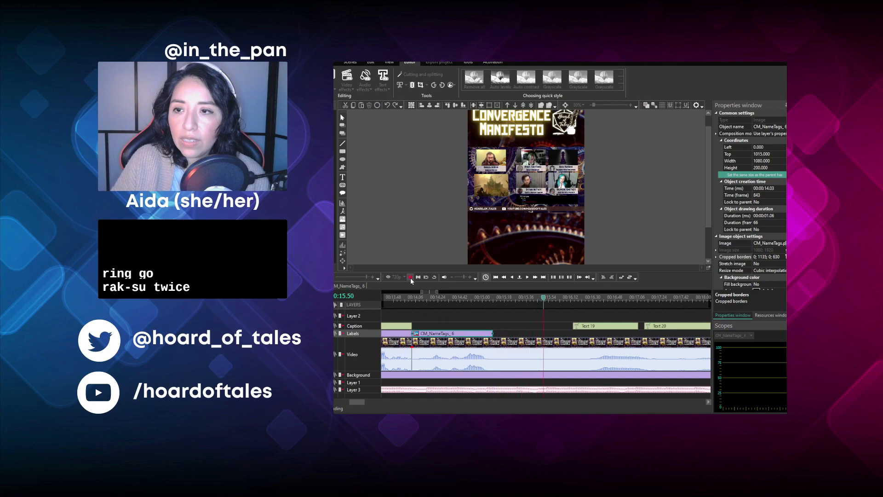
pyautogui.click(411, 278)
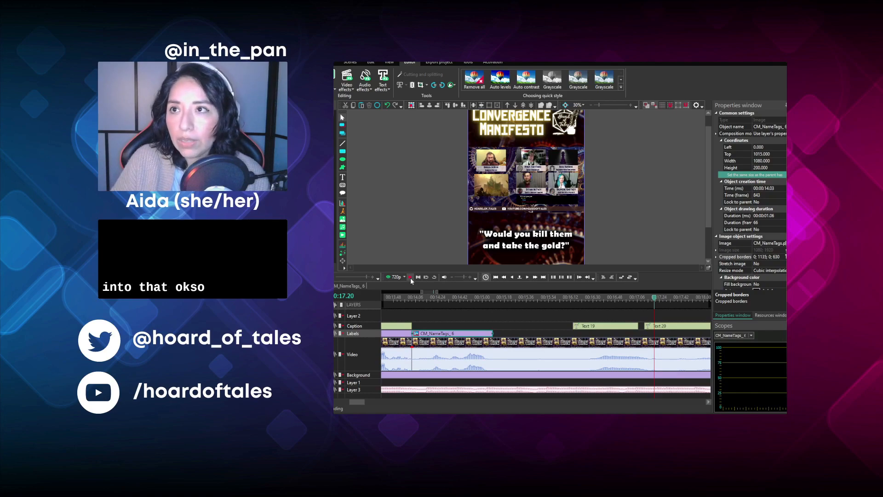
pyautogui.click(483, 296)
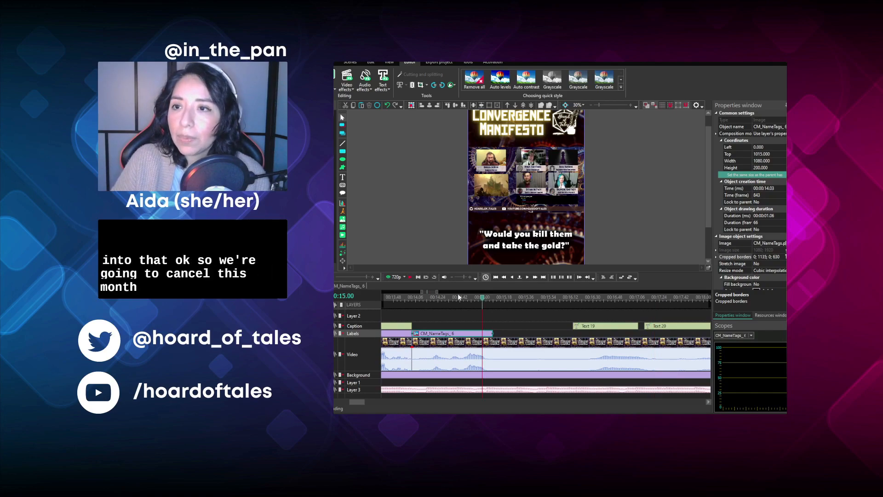
pyautogui.click(410, 278)
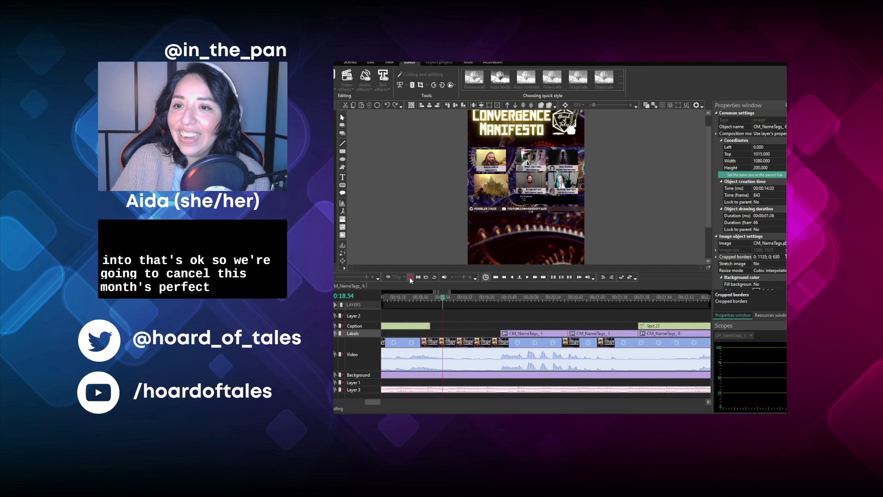
pyautogui.press('space')
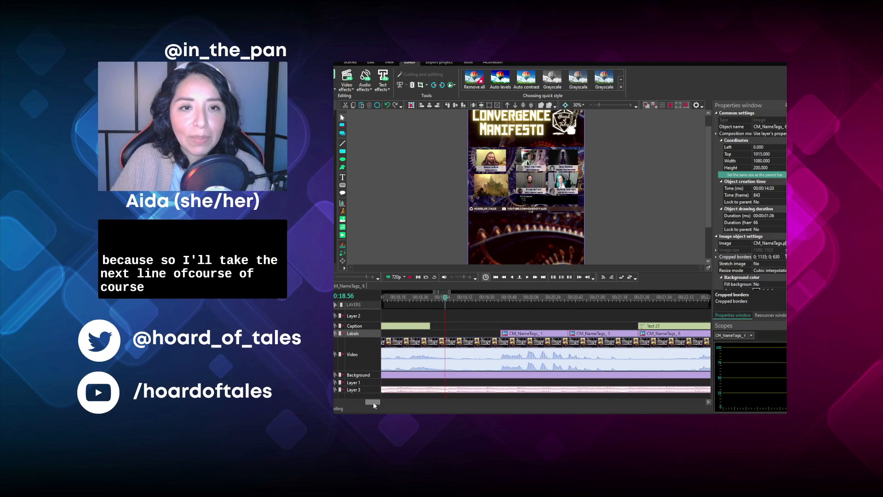
# - Replay the Battle Master Fighter's line, split the footage at 00:15.26, and extend the name tag's end to the split
pyautogui.moveTo(373, 402); pyautogui.dragTo(358, 401)
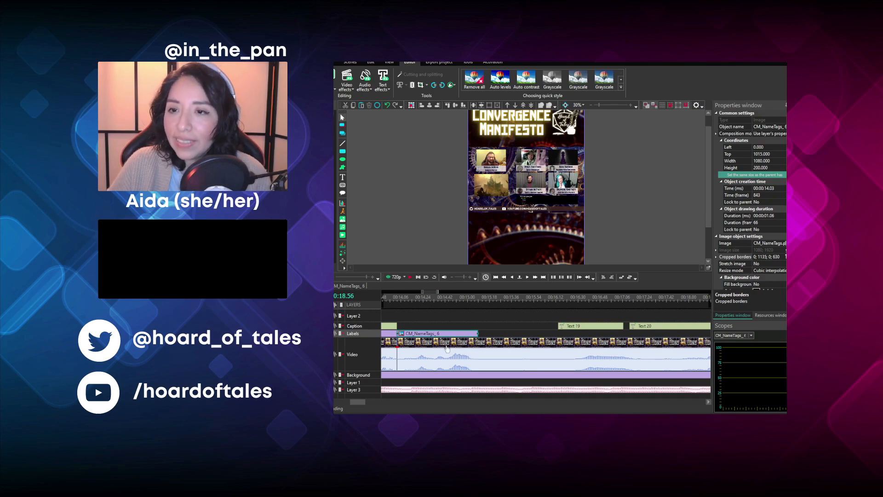
pyautogui.click(435, 297)
pyautogui.click(410, 277)
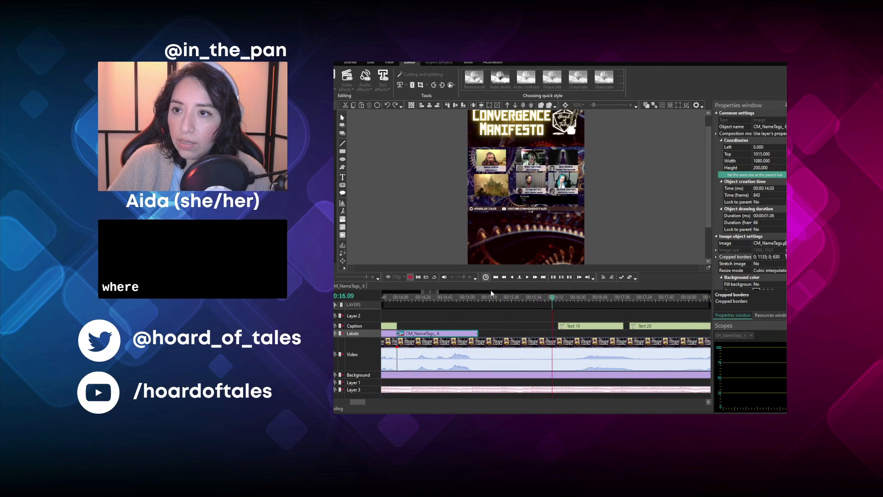
pyautogui.click(501, 300)
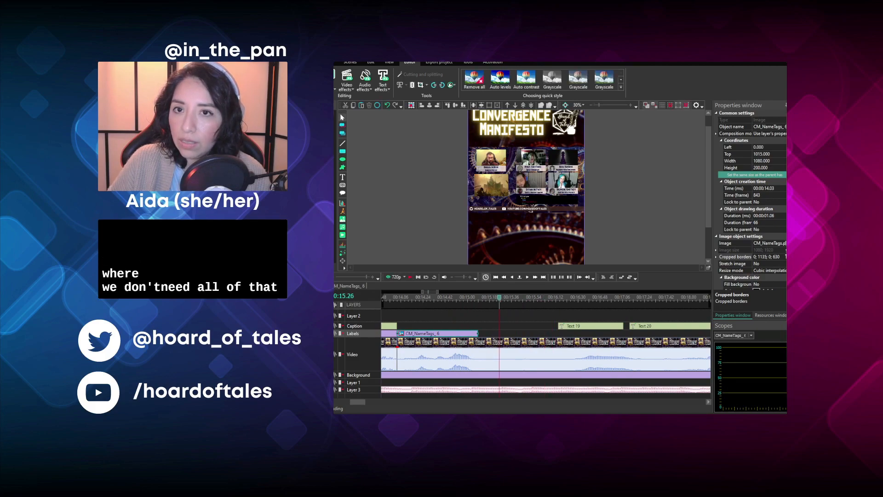
pyautogui.scroll(-2, 431, 323)
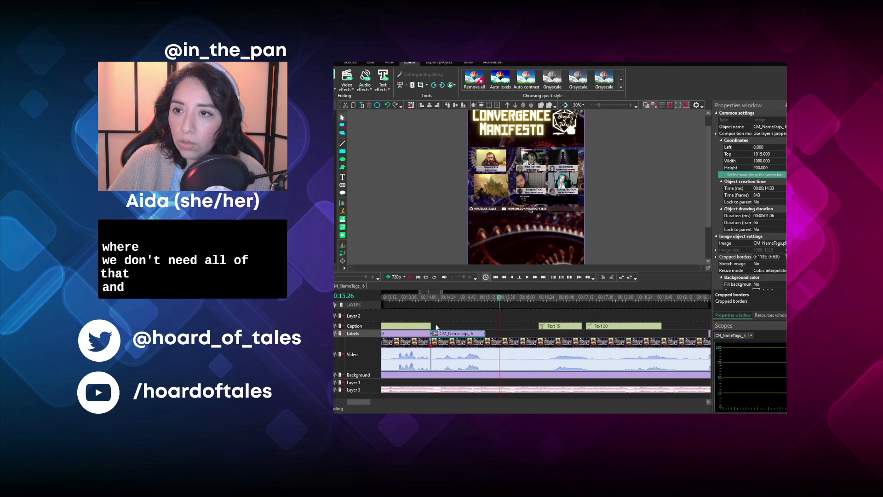
pyautogui.click(463, 345)
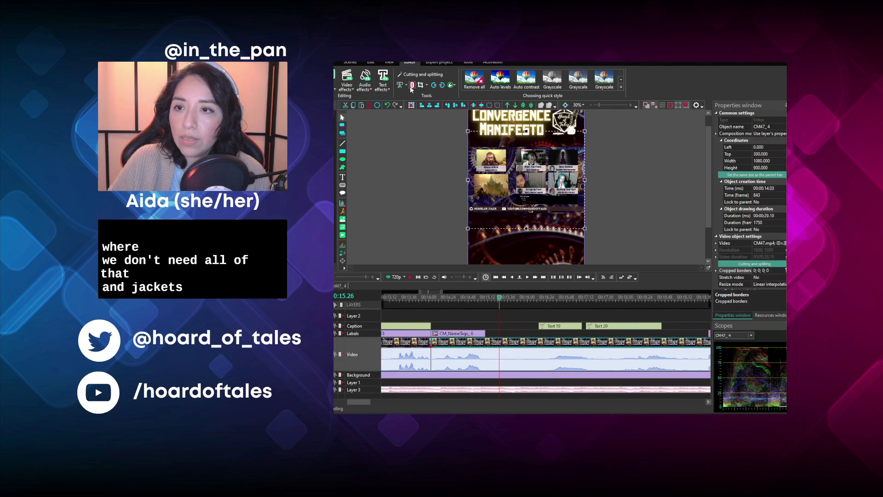
pyautogui.click(483, 320)
pyautogui.click(475, 334)
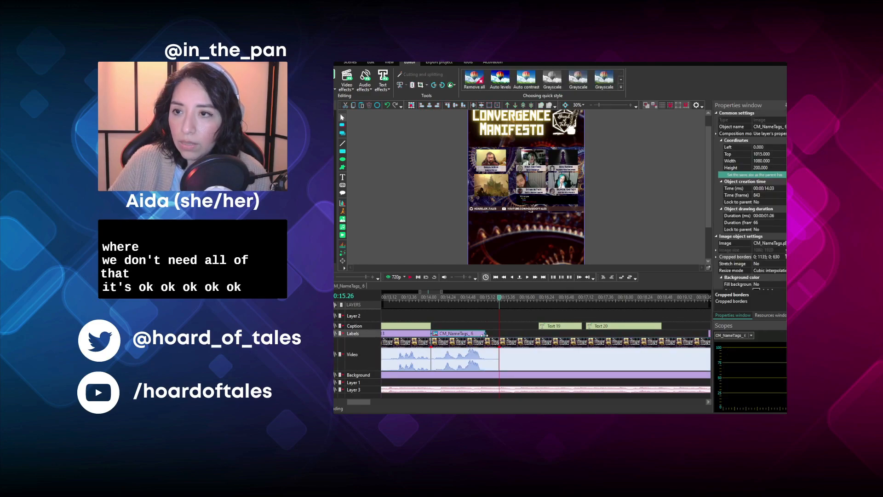
pyautogui.moveTo(486, 333); pyautogui.dragTo(499, 334)
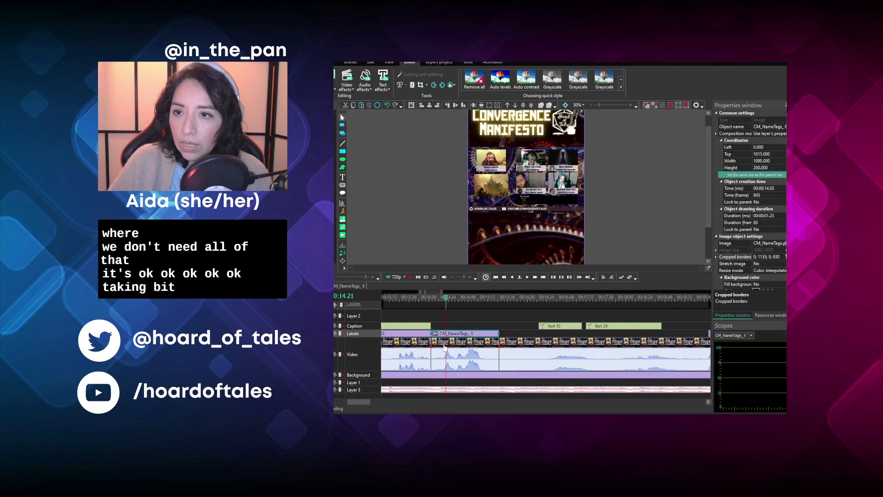
# - Add a Silence audio effect inside the Battle Master Fighter's clip at 00:00.18, shorten it to 00:00.11, and return to the main timeline
pyautogui.click(444, 346)
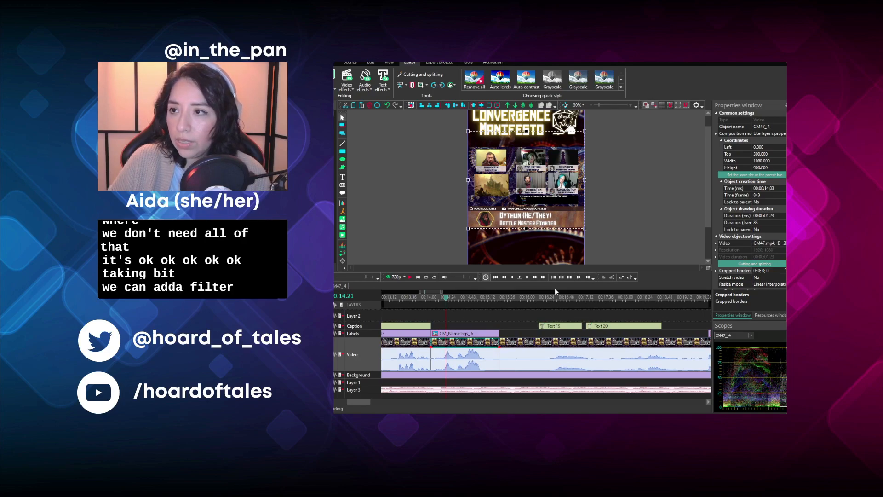
pyautogui.click(615, 311)
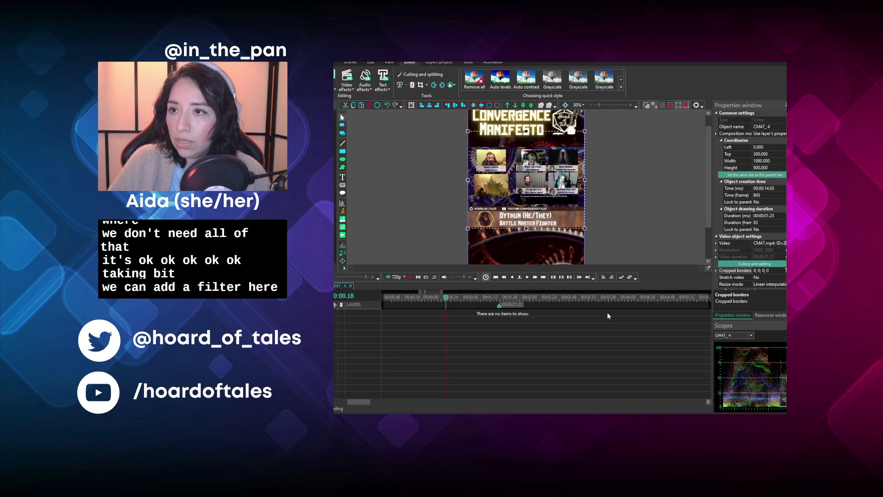
pyautogui.click(633, 267)
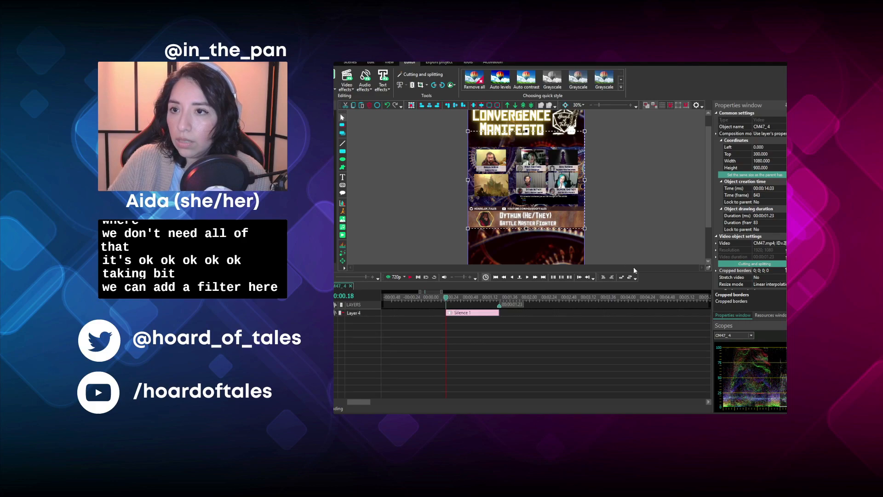
pyautogui.moveTo(499, 313); pyautogui.dragTo(453, 305)
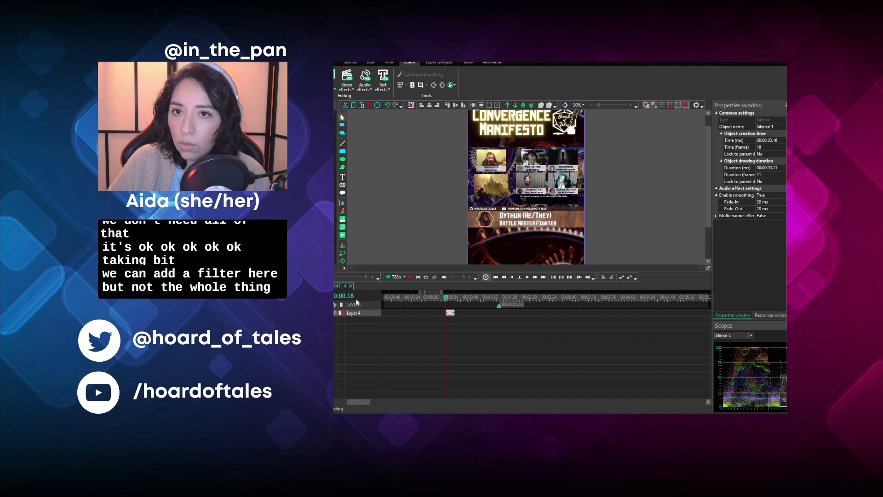
pyautogui.click(309, 286)
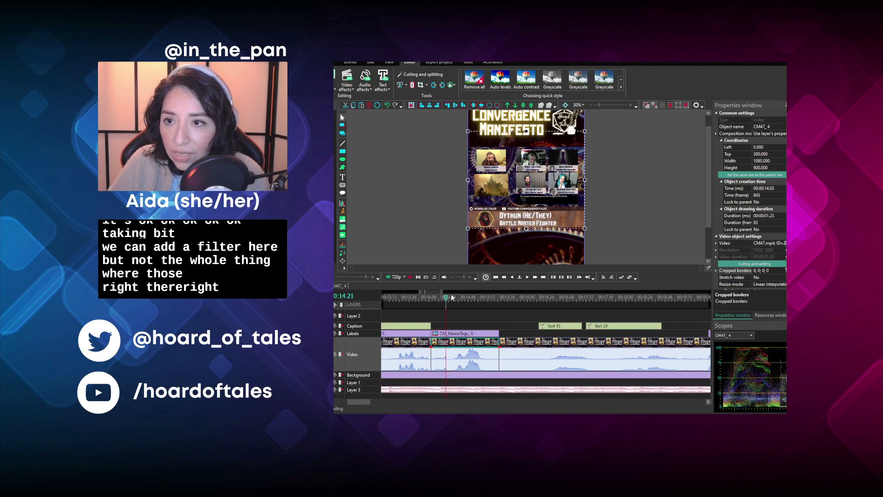
pyautogui.click(450, 298)
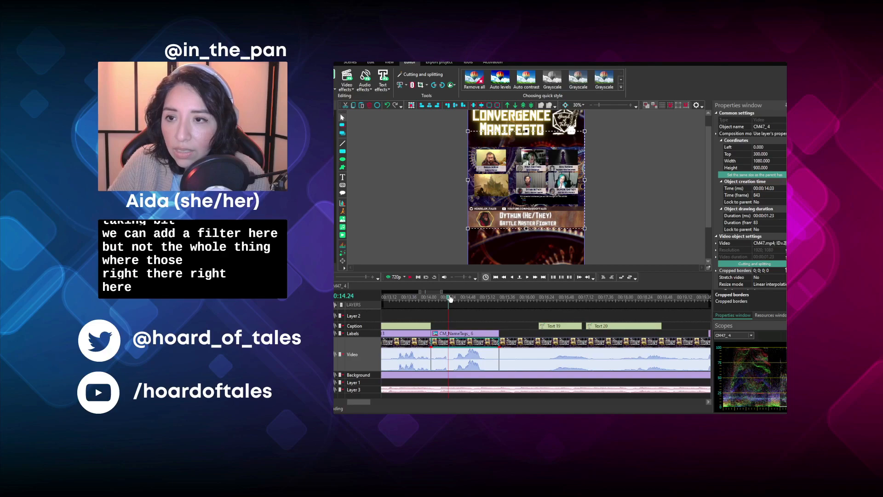
# - Move the Silence effect inside the Battle Master Fighter's clip to start at 00:00.01 and play the line on the main timeline
pyautogui.click(339, 286)
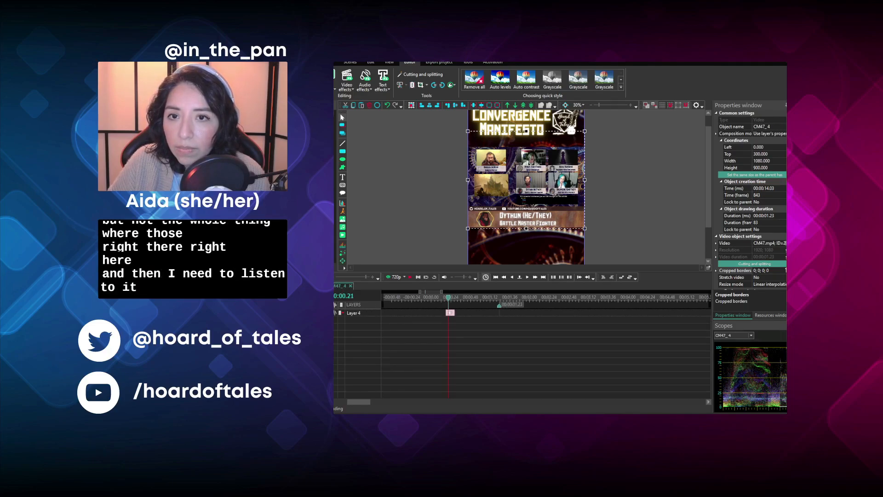
pyautogui.click(432, 299)
pyautogui.click(448, 313)
pyautogui.moveTo(449, 316); pyautogui.dragTo(439, 316)
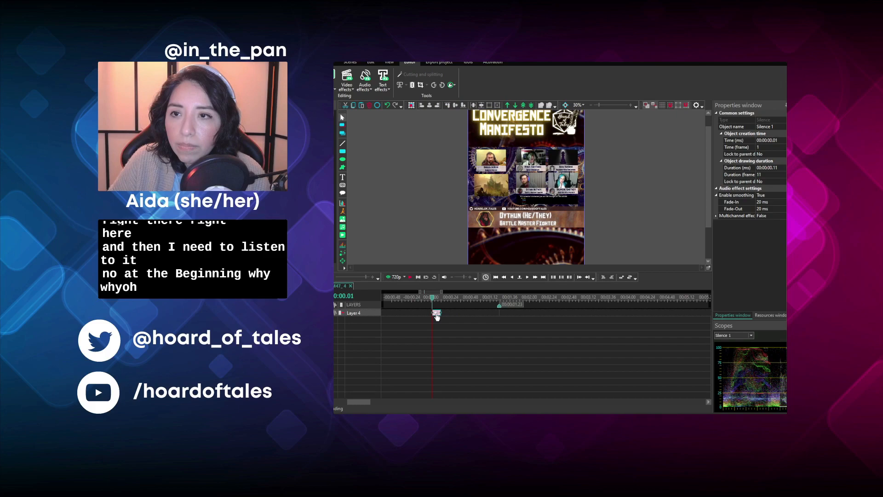
pyautogui.click(410, 278)
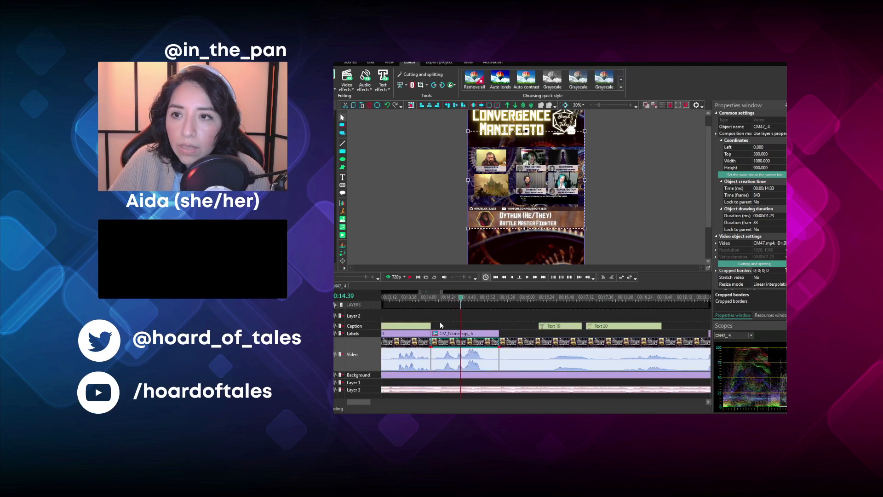
# - Extend the Silence effect in the Battle Master Fighter's clip to a 00:00.13 duration and return to the main timeline
pyautogui.click(442, 298)
pyautogui.click(443, 301)
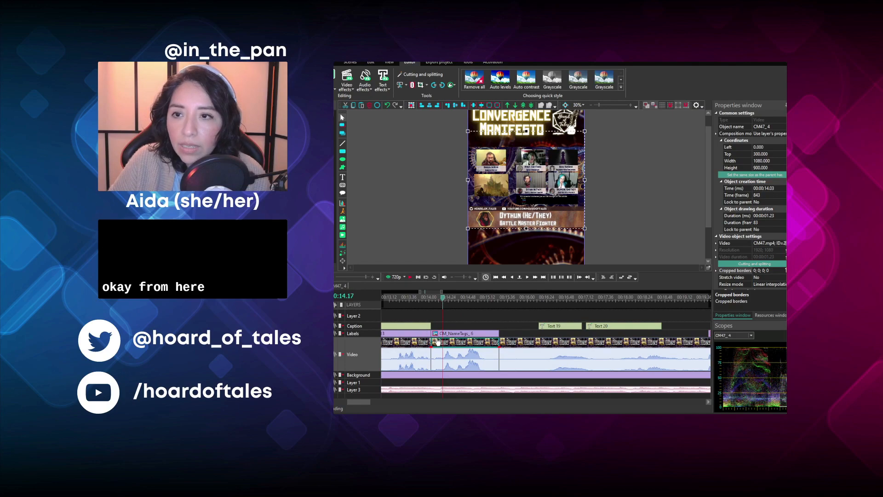
pyautogui.doubleClick(437, 338)
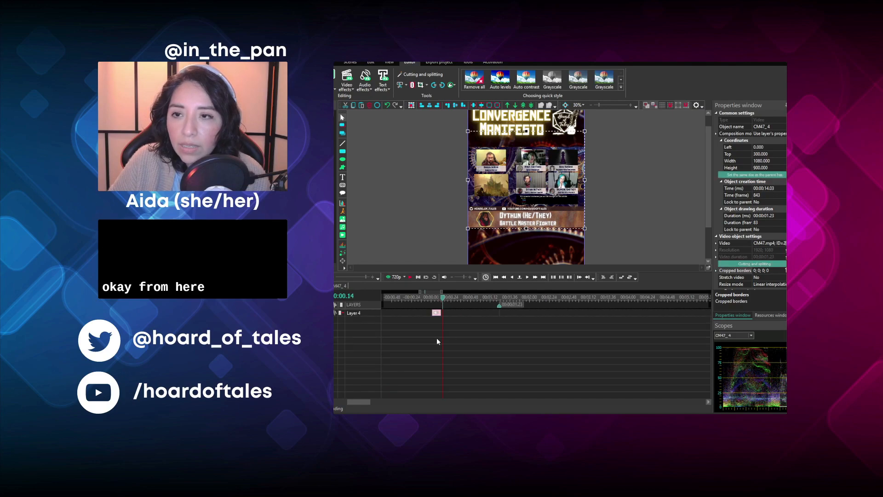
pyautogui.click(437, 312)
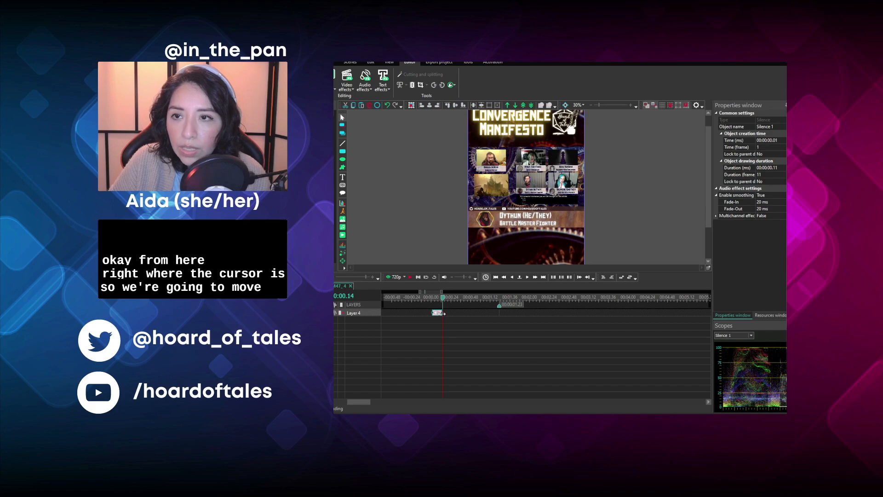
pyautogui.moveTo(441, 313); pyautogui.dragTo(443, 313)
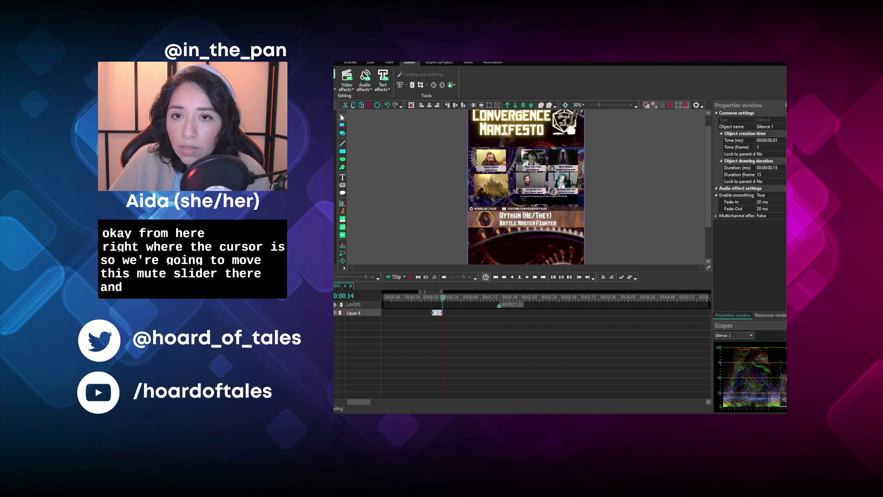
pyautogui.click(318, 286)
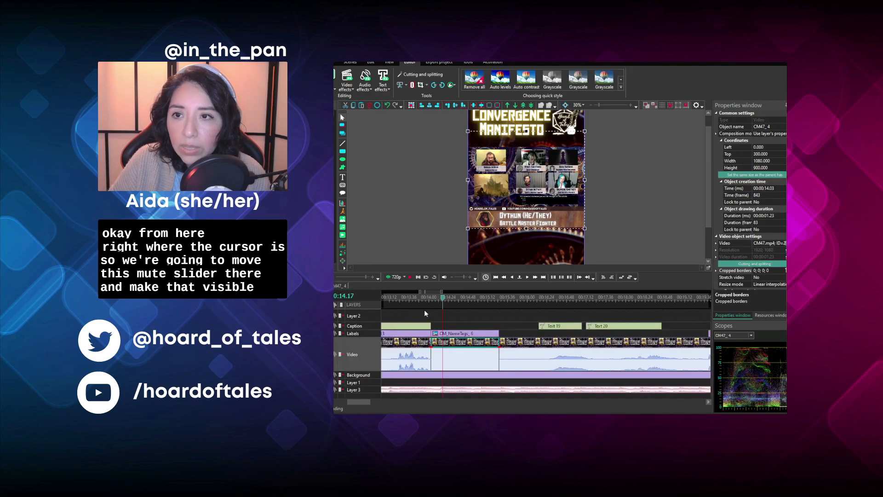
# - Play the Battle Master Fighter's line from 00:14.03 and again from 00:14.22 to check the muted beginning and the ending
pyautogui.click(432, 298)
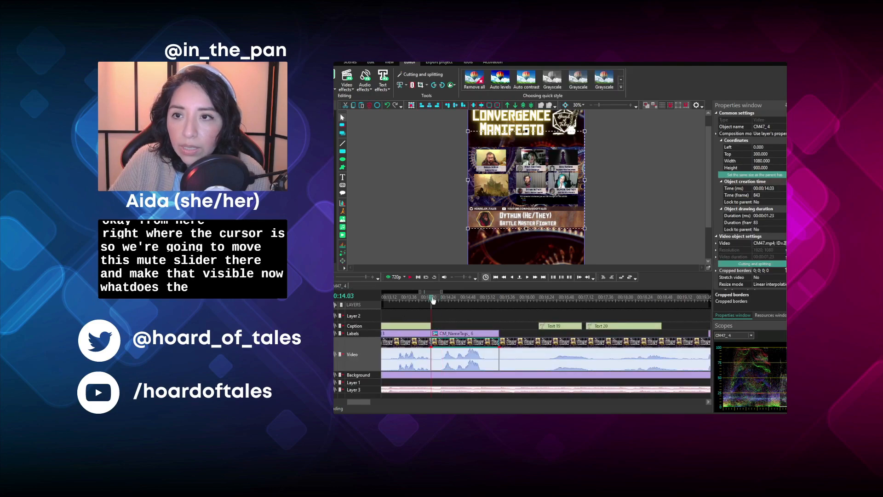
pyautogui.click(409, 277)
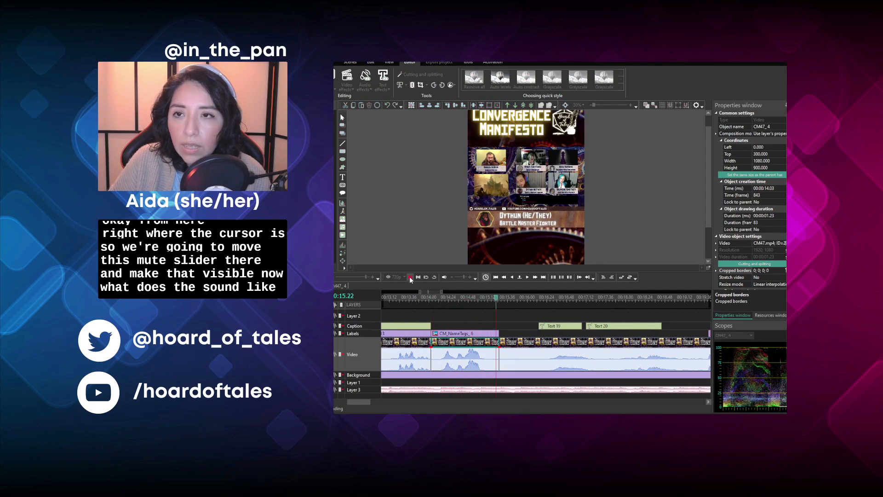
pyautogui.click(411, 279)
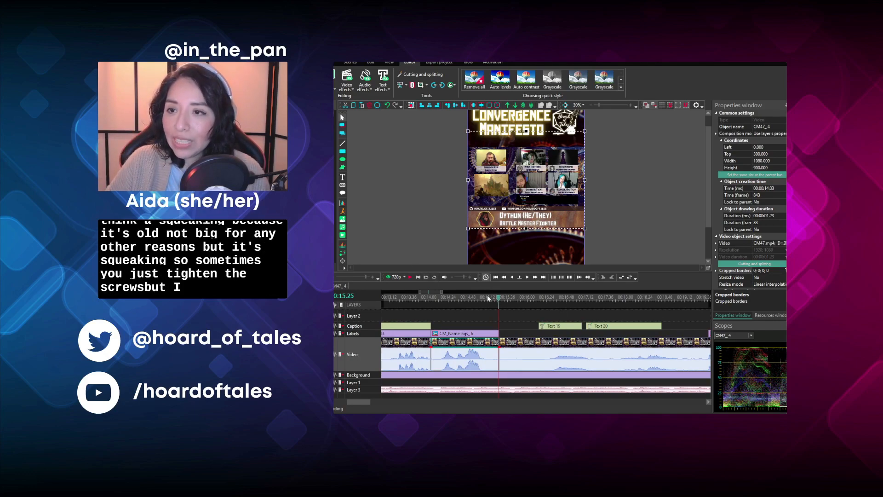
pyautogui.click(446, 297)
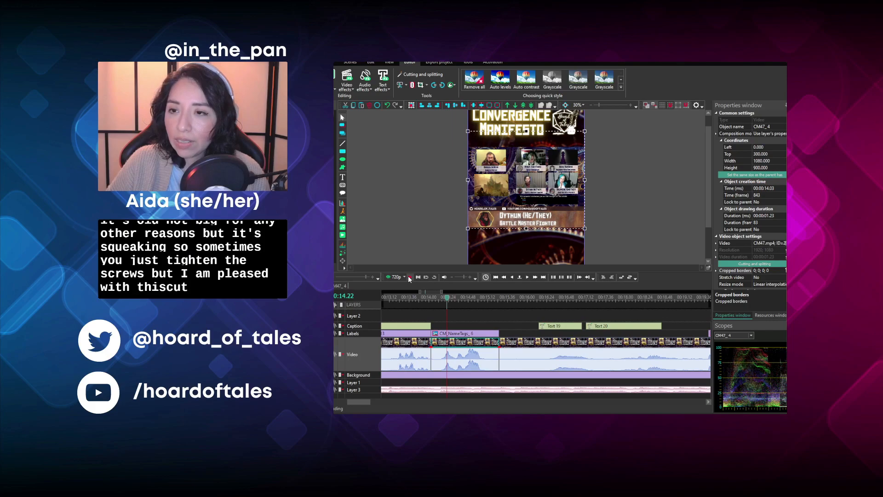
pyautogui.click(409, 277)
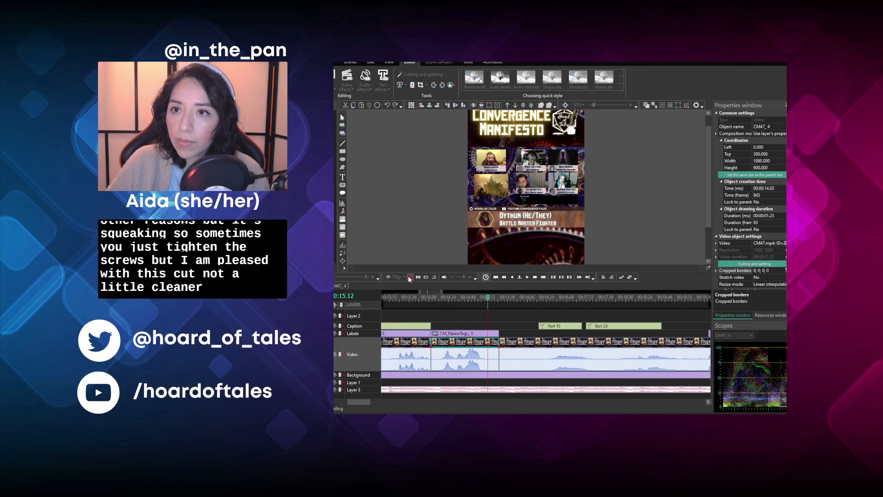
pyautogui.click(409, 277)
# - Find the end of the Battle Master Fighter's line and trim the clip's remainder off at 00:15.15
pyautogui.click(526, 278)
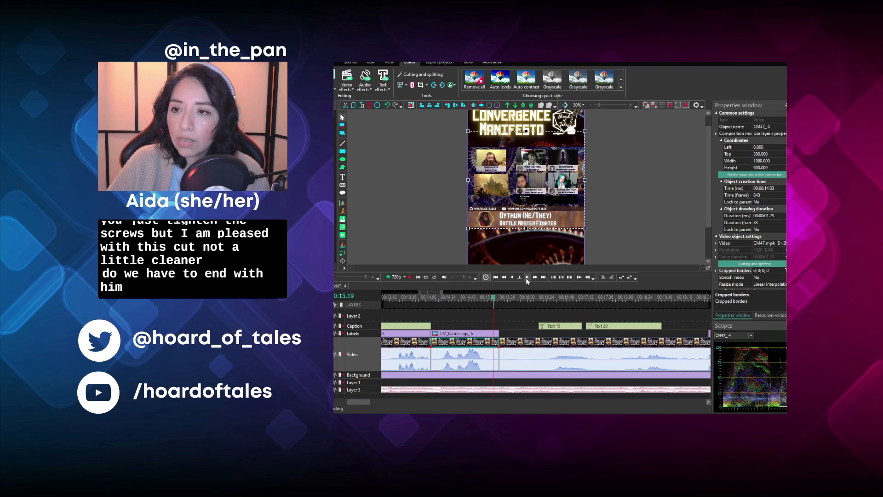
pyautogui.click(512, 277)
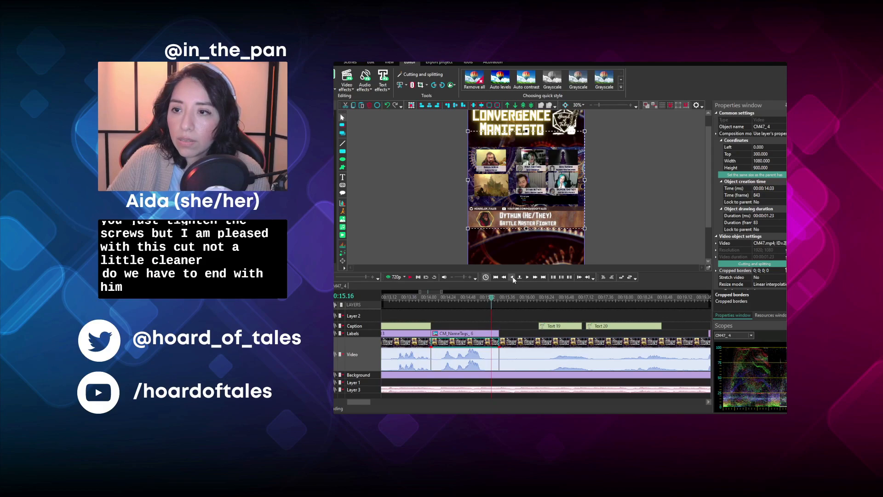
pyautogui.click(486, 302)
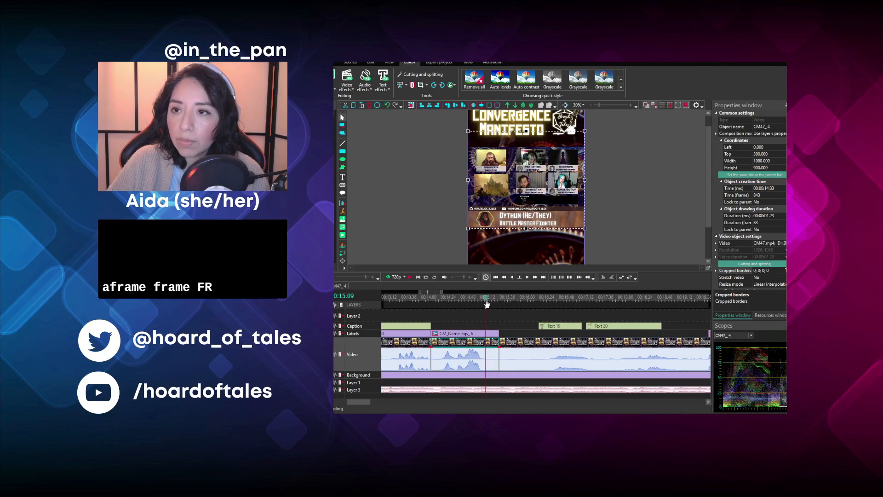
pyautogui.click(488, 303)
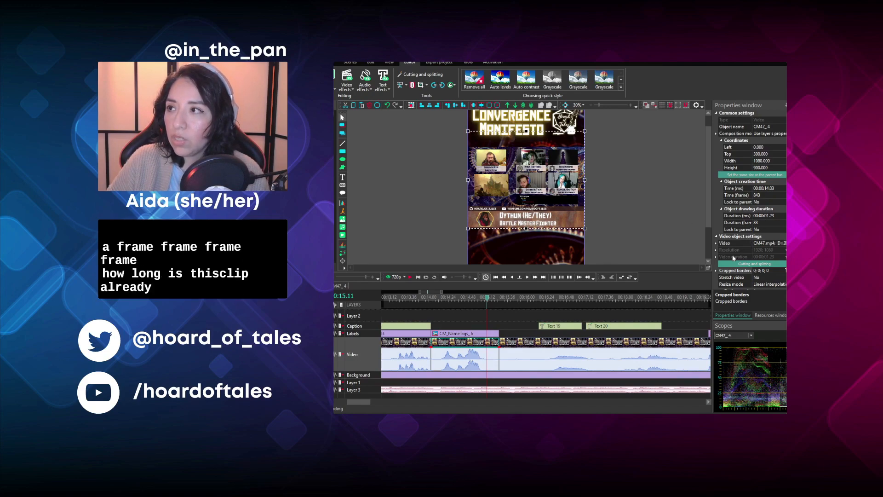
pyautogui.click(490, 298)
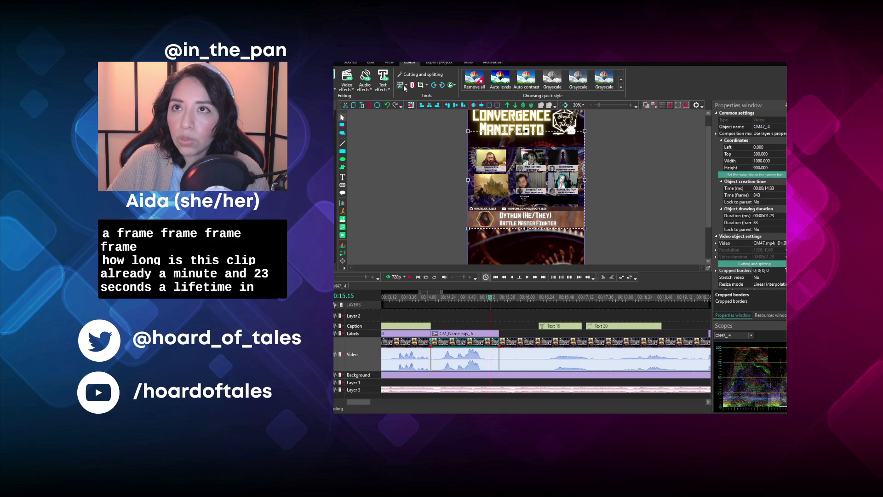
pyautogui.click(413, 115)
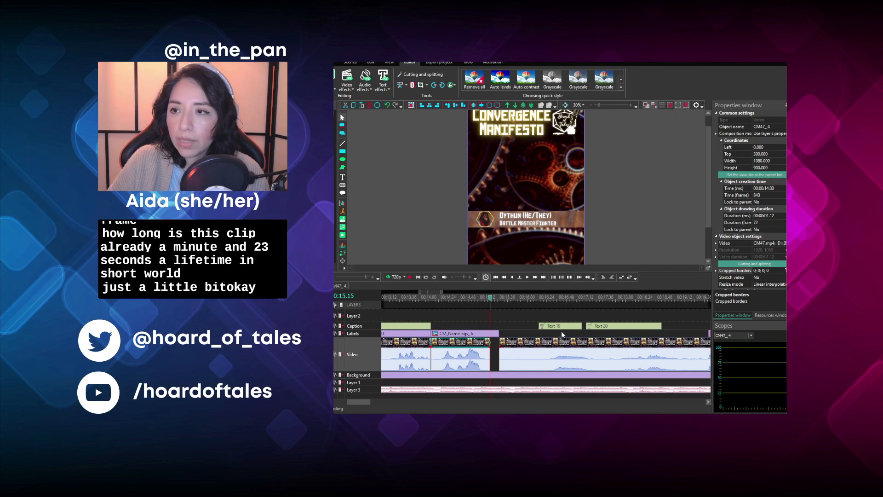
# - Move the "And you needed gold," caption back to 00:14.54 and replace its text with "Rayn, don't go -_-"
pyautogui.moveTo(561, 326); pyautogui.dragTo(495, 327)
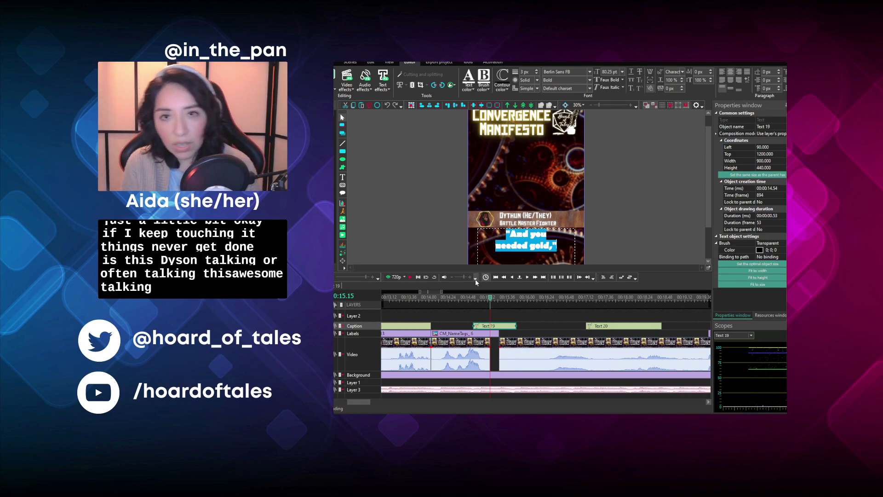
pyautogui.write('Rayn do')
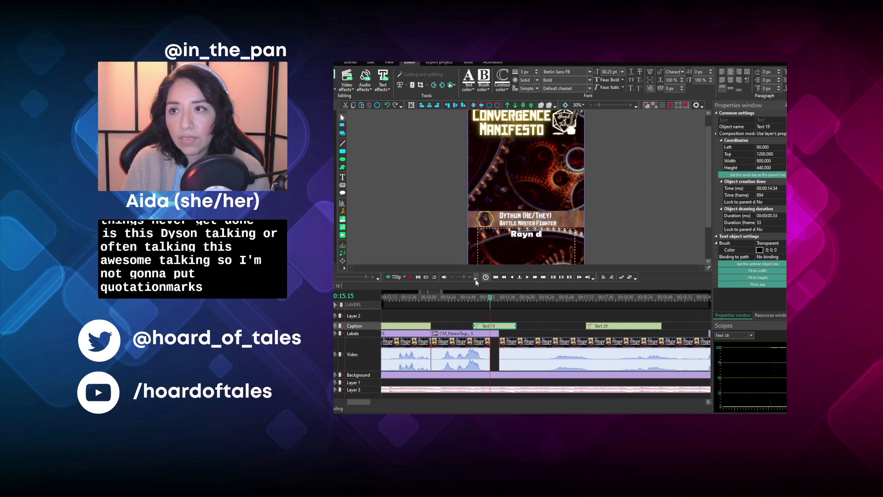
pyautogui.press('BackSpace')
pyautogui.press('BackSpace')
pyautogui.press('BackSpace')
pyautogui.write(", don't")
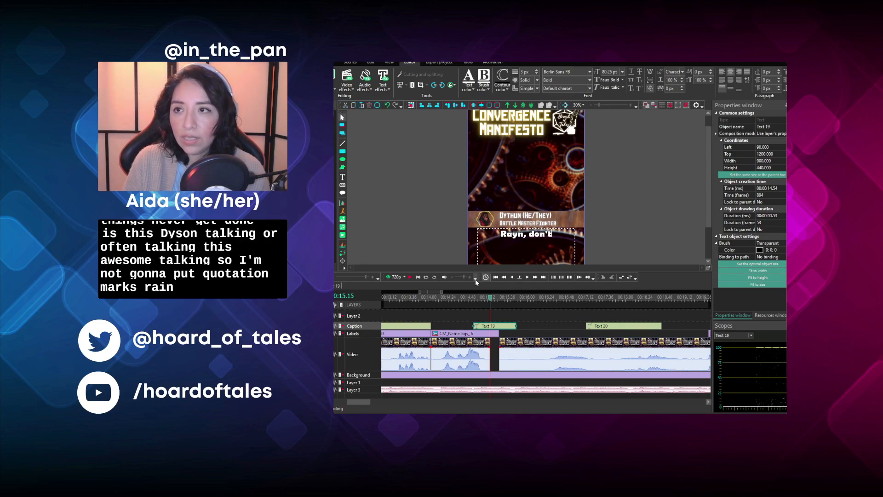
pyautogui.write(' go -_-')
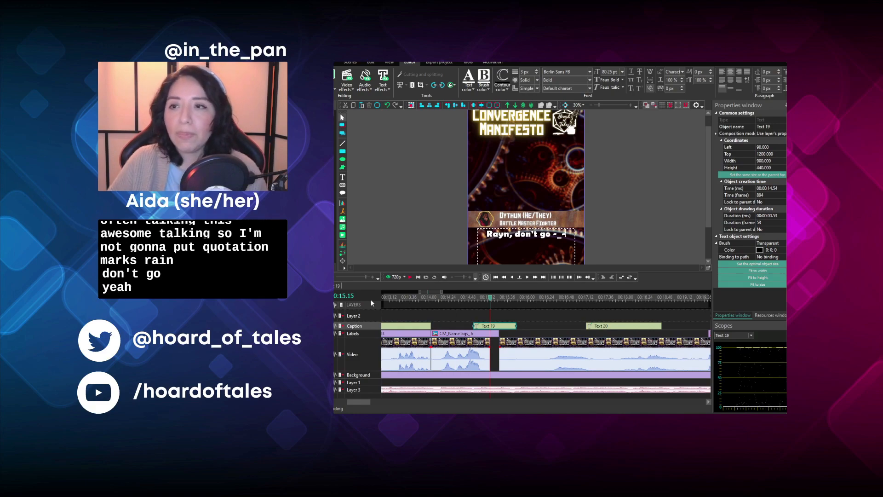
# - Fit the new caption to 00:14.03–00:15.15, end the Battle Master Fighter's tag at 00:15.15, and close the video gap there
pyautogui.moveTo(478, 330); pyautogui.dragTo(461, 329)
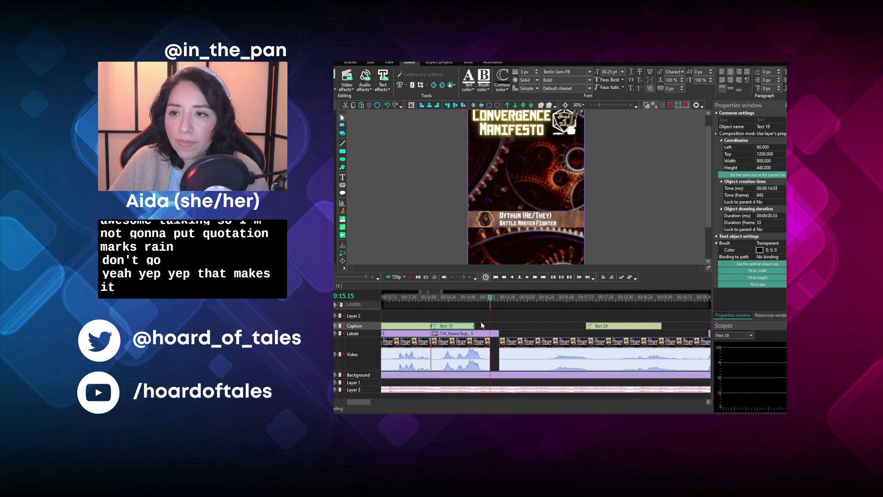
pyautogui.moveTo(486, 327); pyautogui.dragTo(489, 328)
pyautogui.click(497, 334)
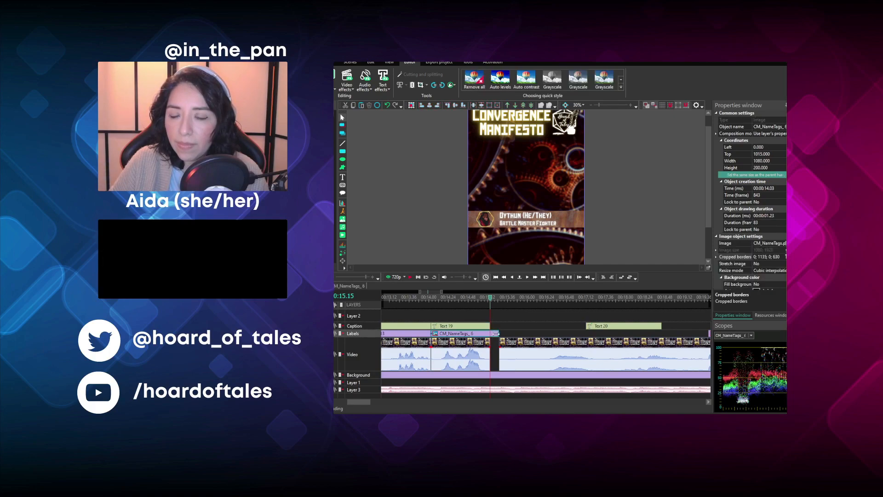
pyautogui.moveTo(510, 344); pyautogui.dragTo(500, 344)
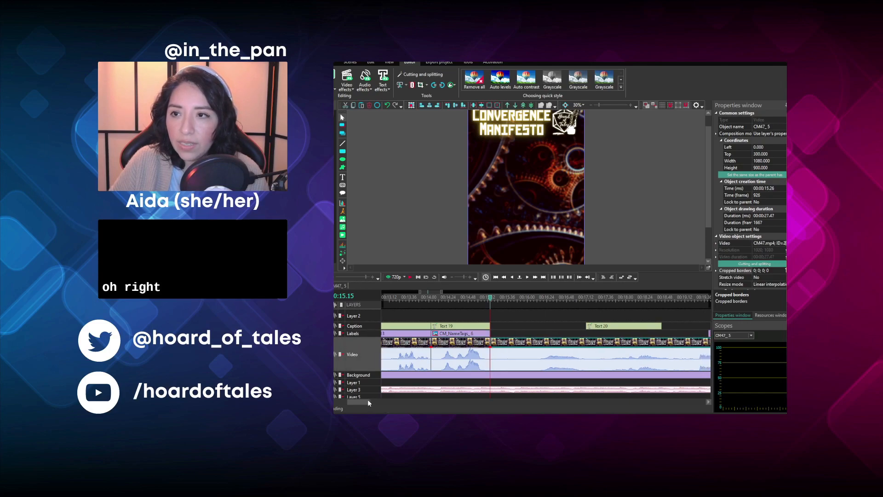
# - Play the footage following the Battle Master Fighter's line and split it at 00:17.31
pyautogui.moveTo(368, 403); pyautogui.dragTo(373, 402)
pyautogui.click(410, 277)
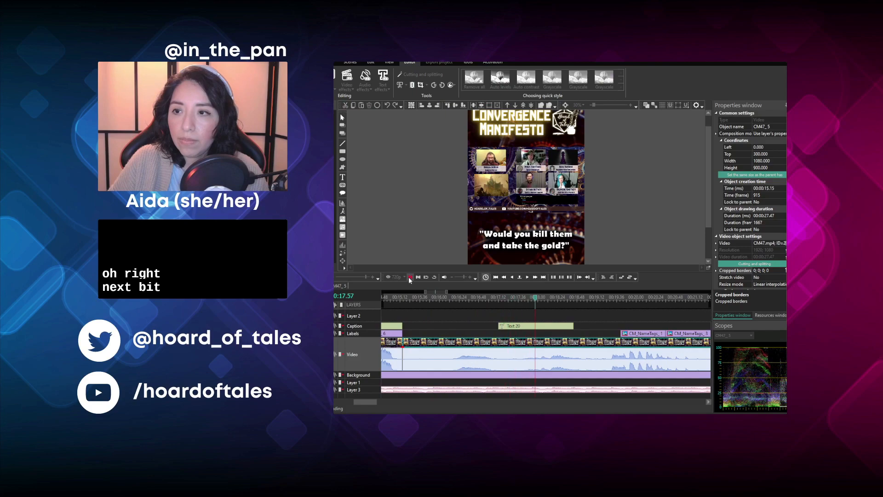
pyautogui.click(409, 276)
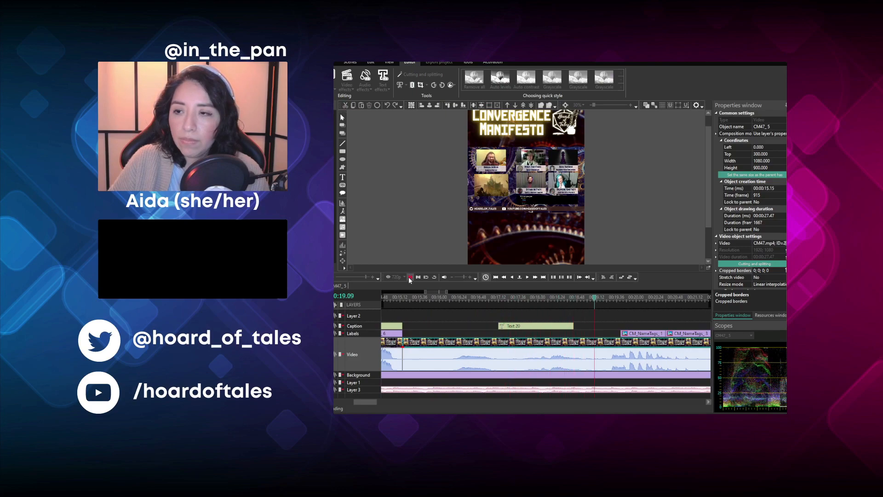
pyautogui.click(514, 298)
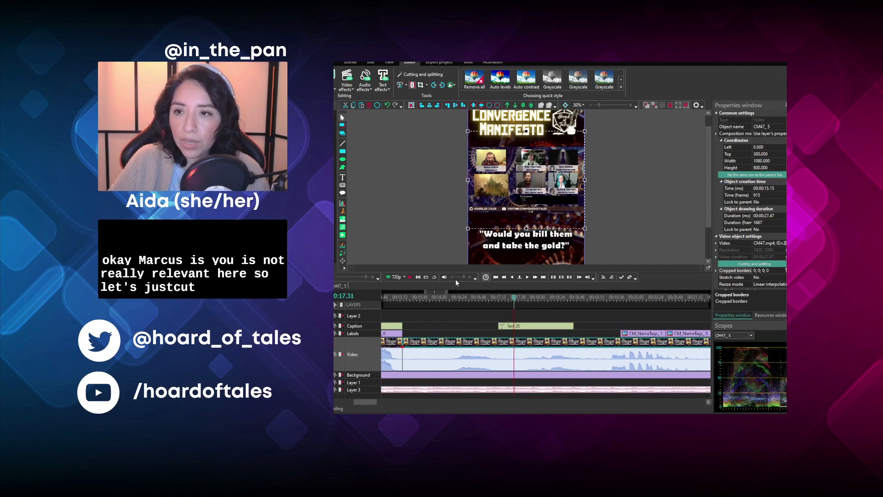
pyautogui.hotkey('shift', 's')
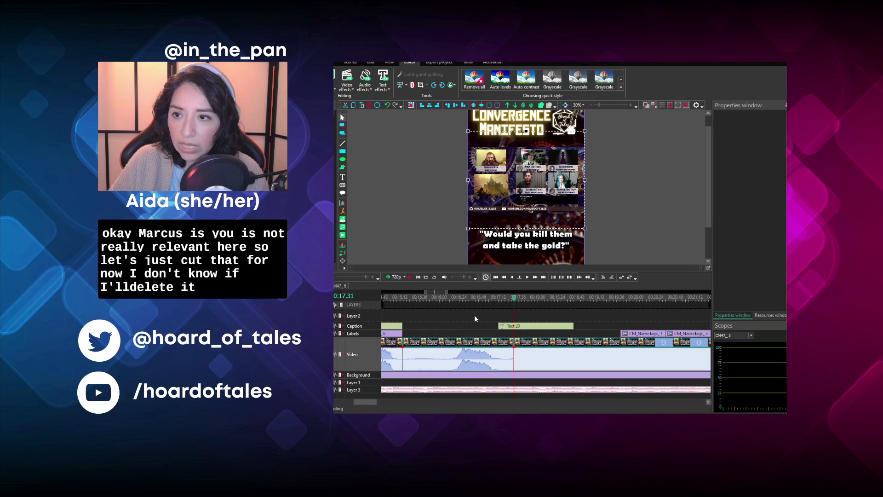
# - Play the footage after the 00:17.31 split to review the next line
pyautogui.moveTo(369, 401); pyautogui.dragTo(374, 402)
pyautogui.click(410, 277)
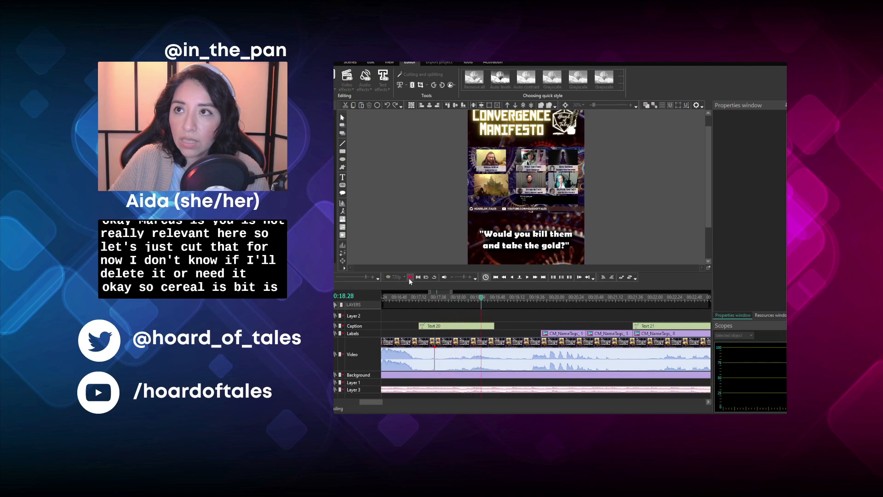
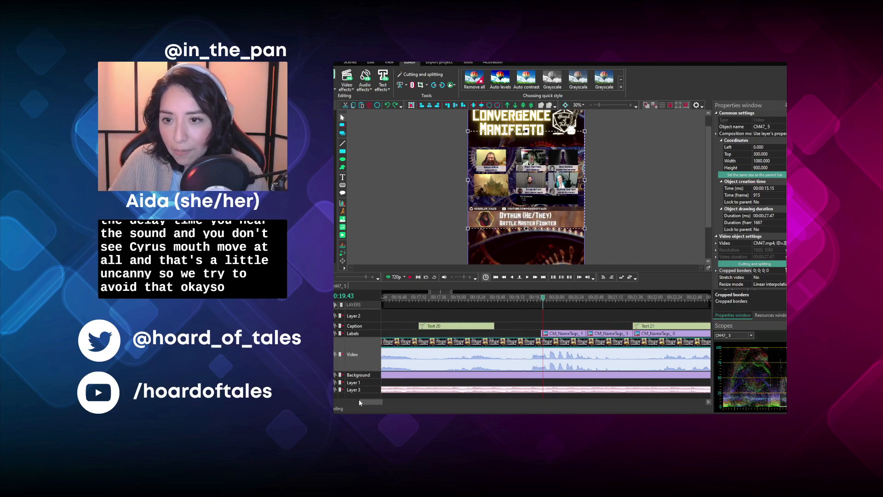
# - Play the footage from 00:19.43 and split the episode video at 00:19.27
pyautogui.moveTo(370, 402); pyautogui.dragTo(365, 401)
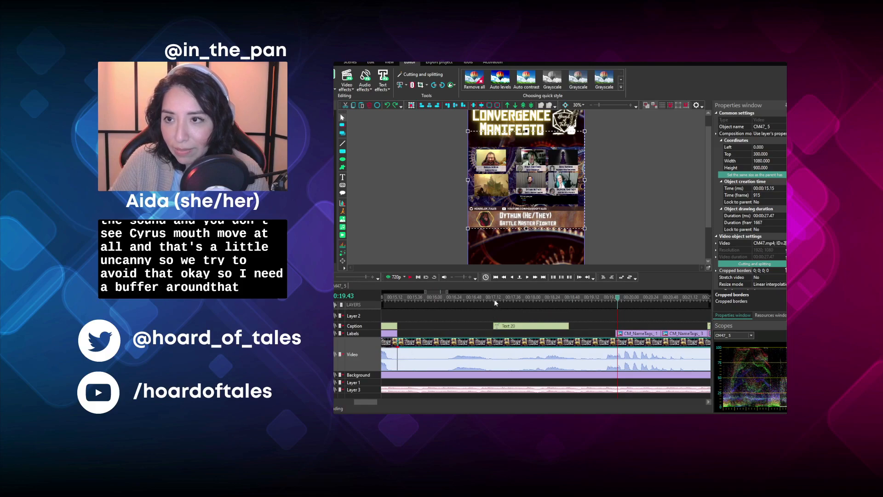
pyautogui.press('space')
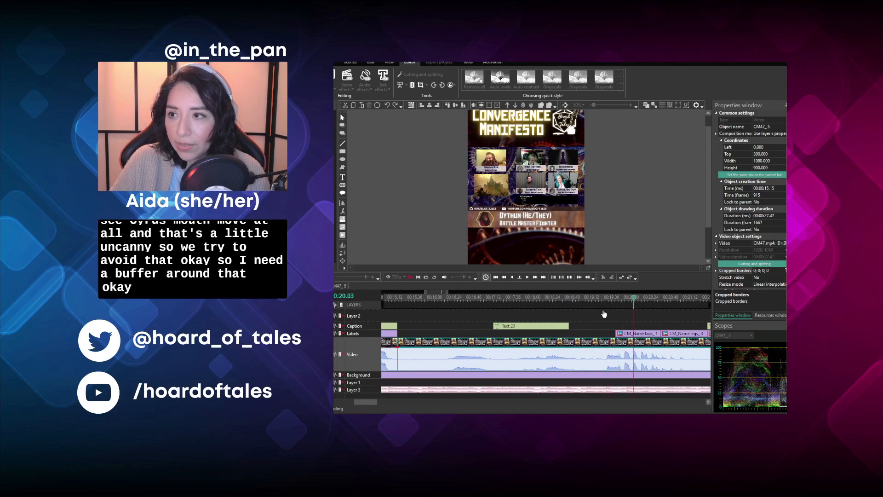
pyautogui.click(605, 301)
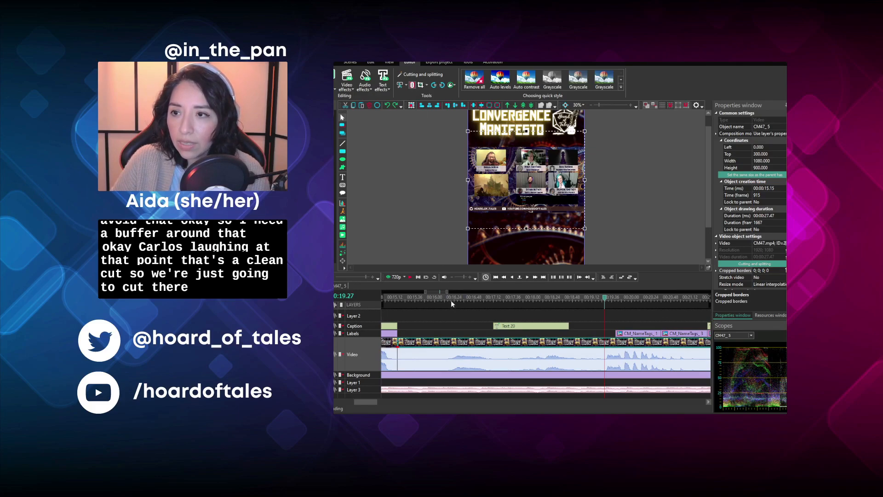
pyautogui.hotkey('ctrl', 'k')
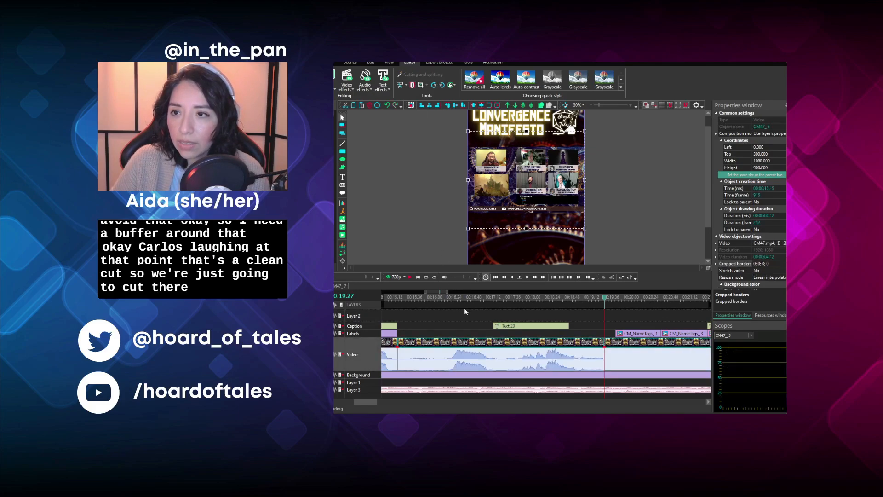
# - Move the name tag after the split back to 00:18.54 and crop it to 0; 916; 0; 849 for the Beast Barbarian
pyautogui.moveTo(642, 334); pyautogui.dragTo(603, 339)
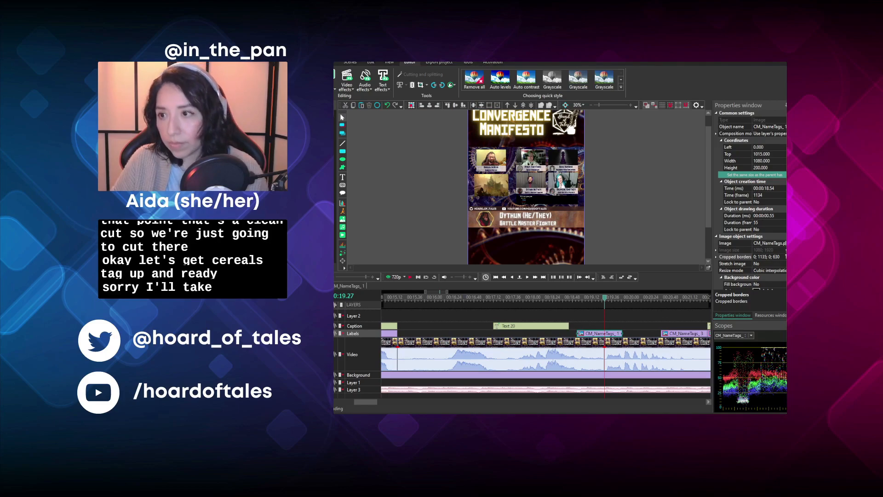
pyautogui.click(740, 258)
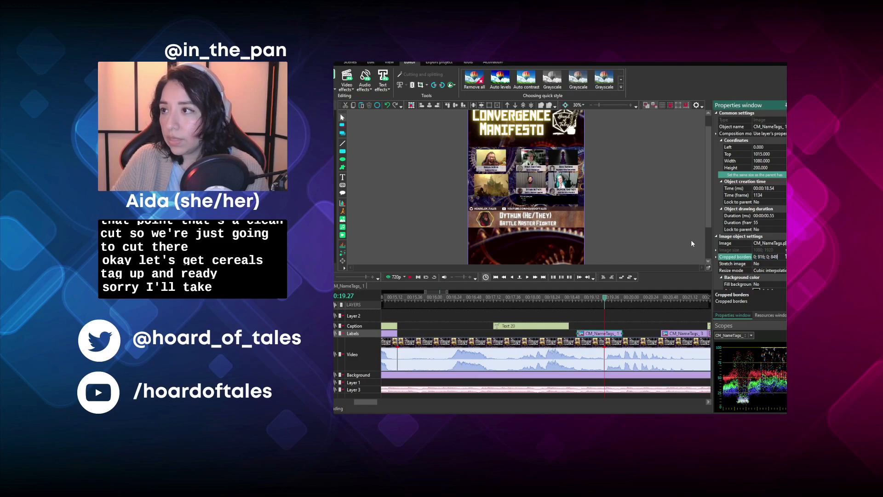
pyautogui.click(677, 223)
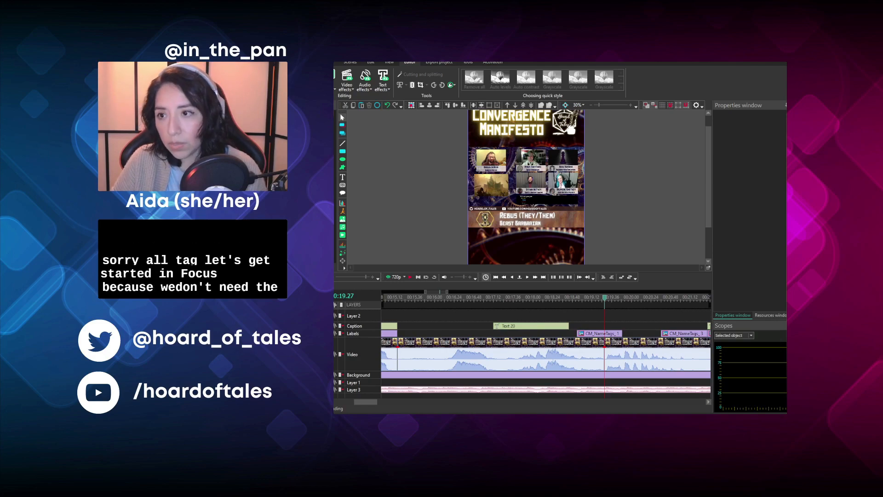
# - Crop the video clip starting at 00:15.15 to 812; 49; 648; 781 and move the Beast Barbarian's tag onto the Caption layer
pyautogui.click(597, 334)
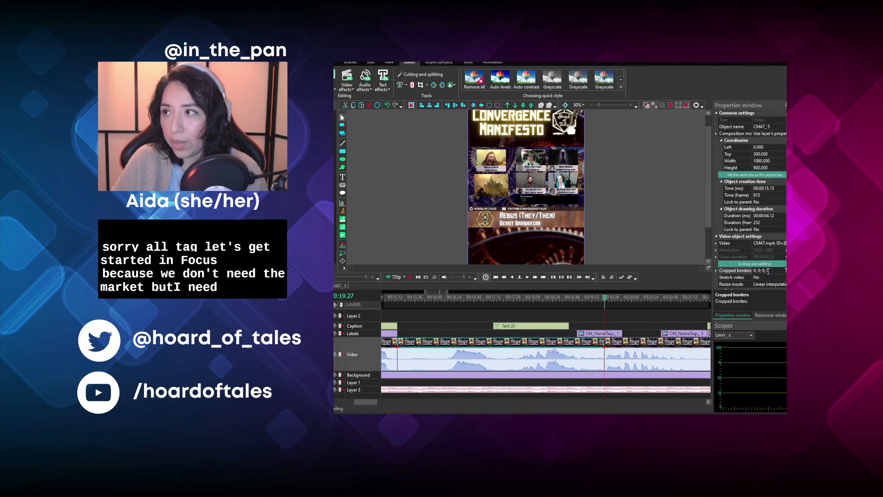
pyautogui.click(684, 222)
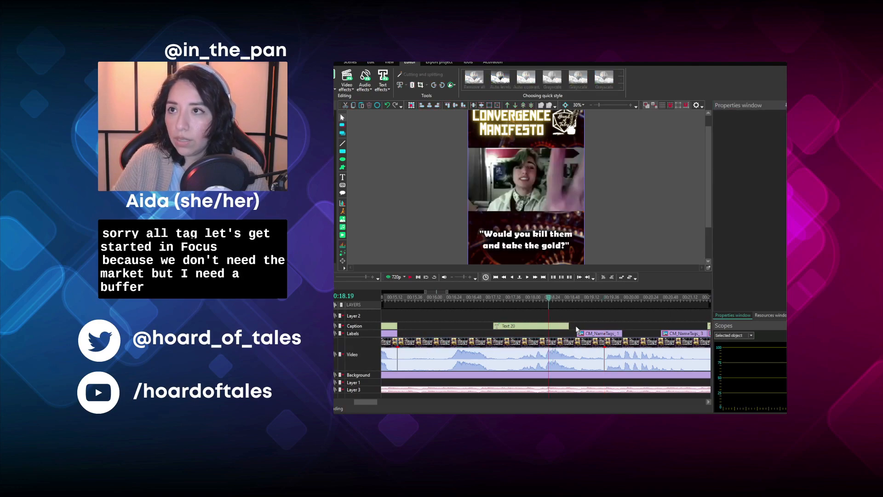
pyautogui.click(535, 346)
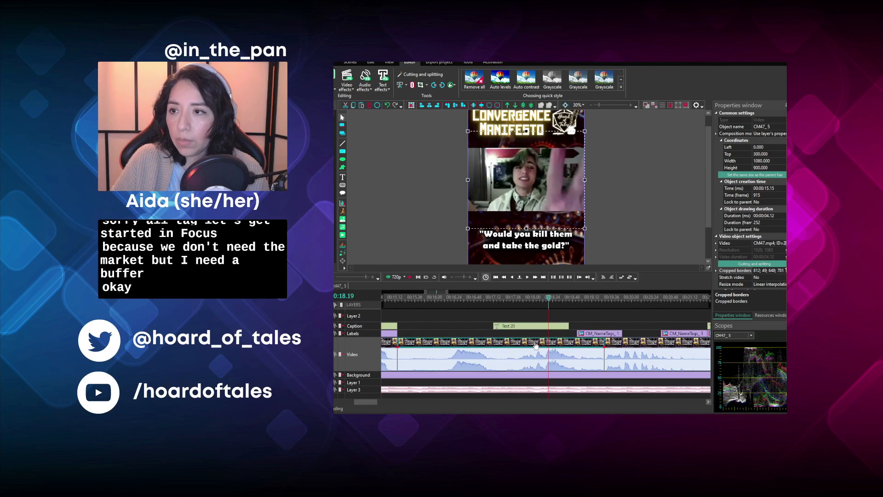
pyautogui.moveTo(593, 333); pyautogui.dragTo(595, 325)
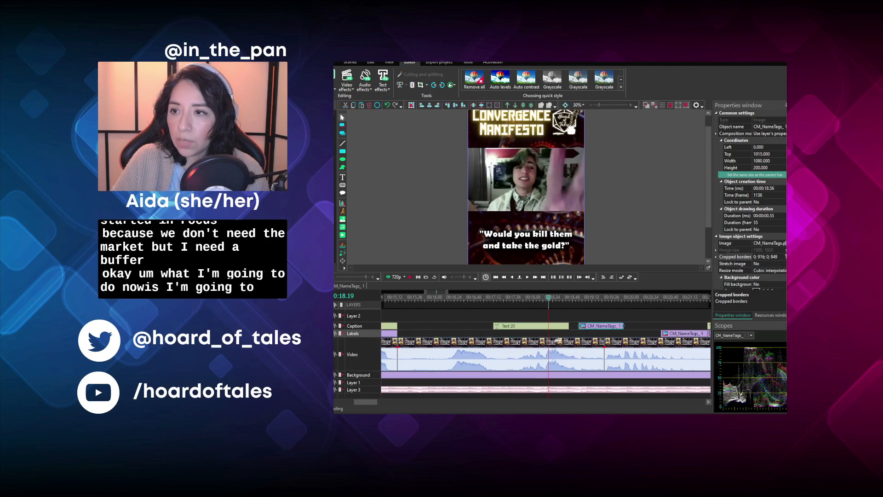
# - Split the cropped clip into separate video and audio, and move the audio layer above the Labels layer
pyautogui.click(554, 347)
pyautogui.scroll(-3, 755, 230)
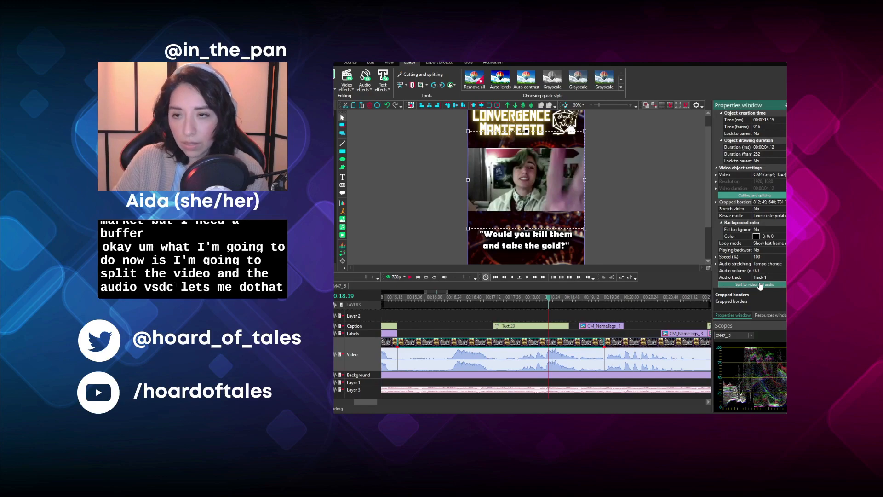
pyautogui.click(735, 286)
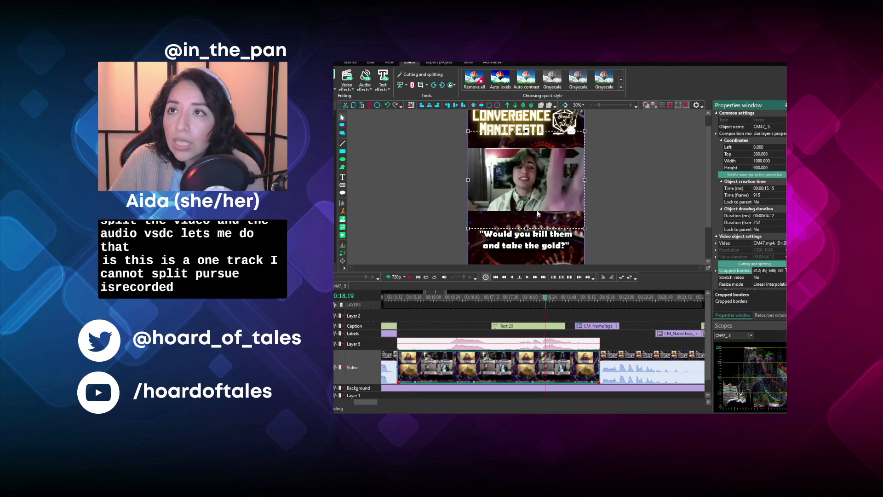
pyautogui.click(471, 343)
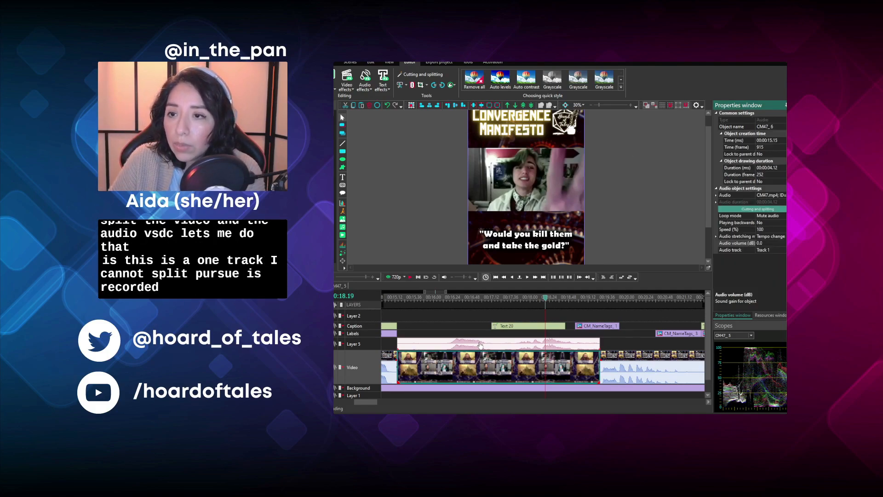
pyautogui.click(507, 105)
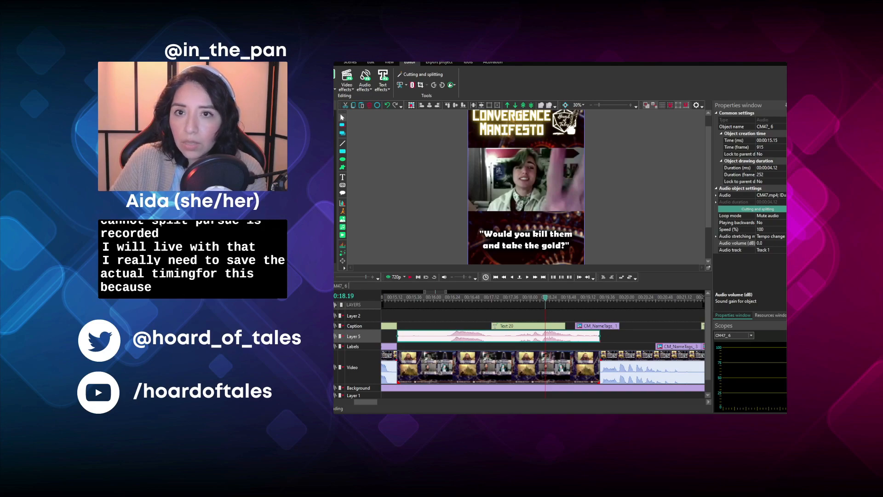
# - Play the cropped clip from 00:16.00 and split both its audio and its video at 00:17.09
pyautogui.scroll(2, 412, 368)
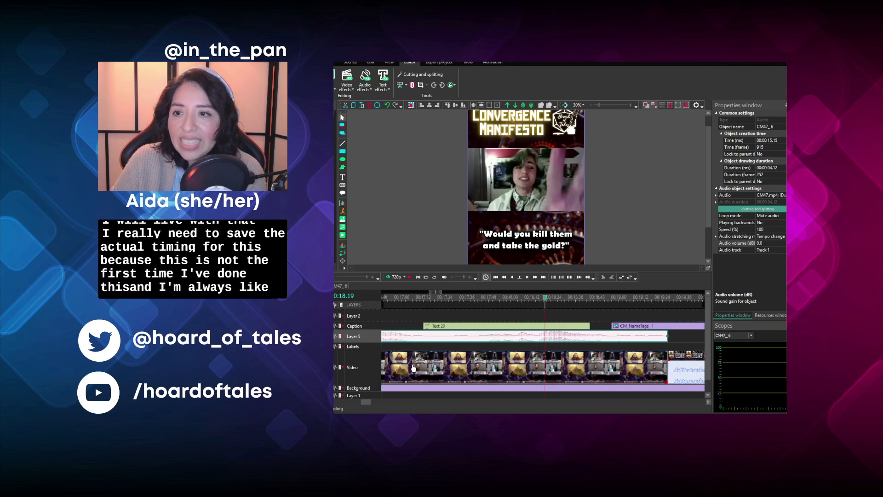
pyautogui.click(449, 297)
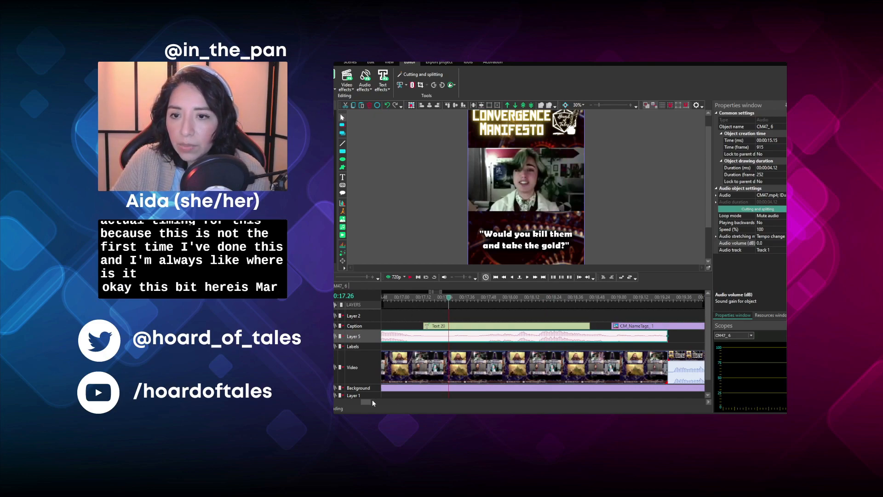
pyautogui.moveTo(367, 401); pyautogui.dragTo(363, 402)
pyautogui.click(399, 299)
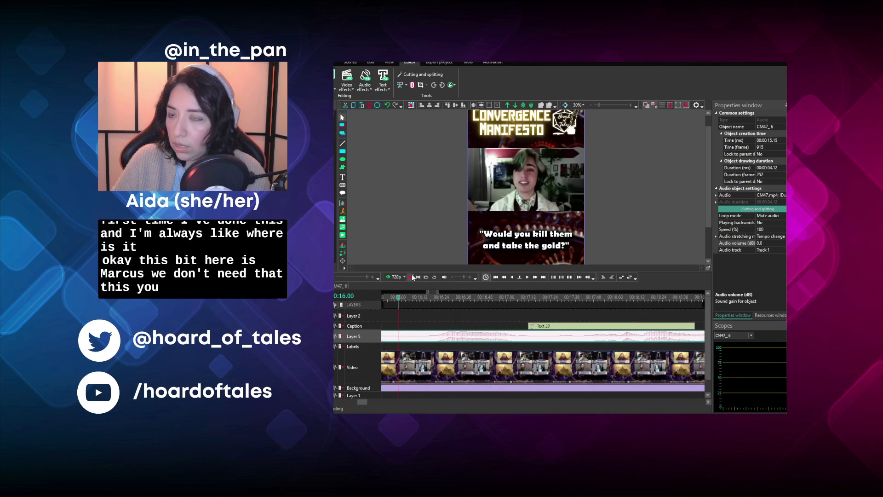
pyautogui.click(411, 277)
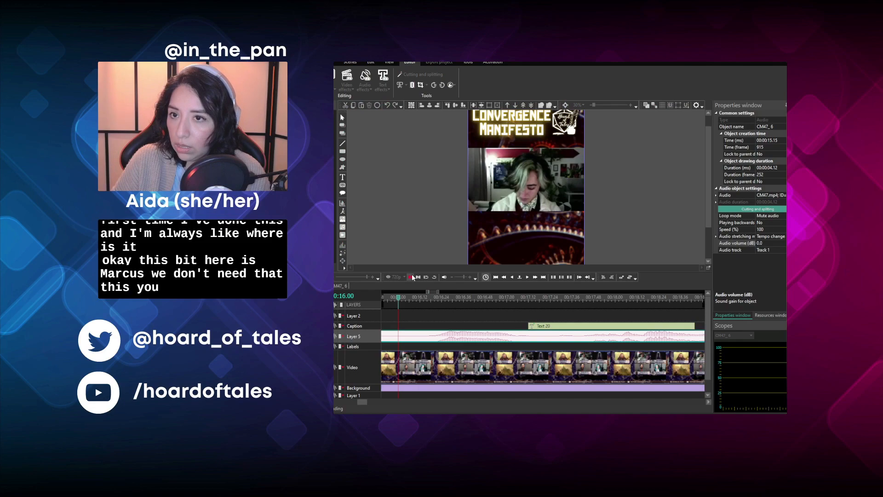
pyautogui.click(411, 277)
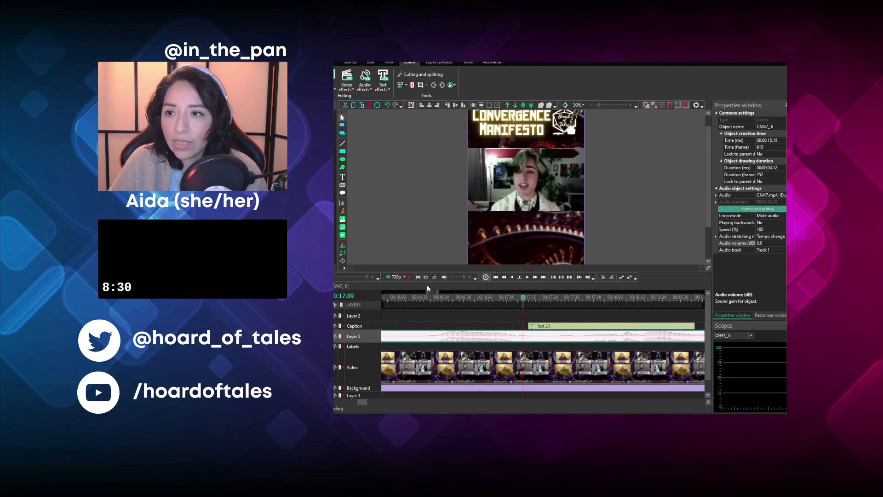
pyautogui.click(413, 85)
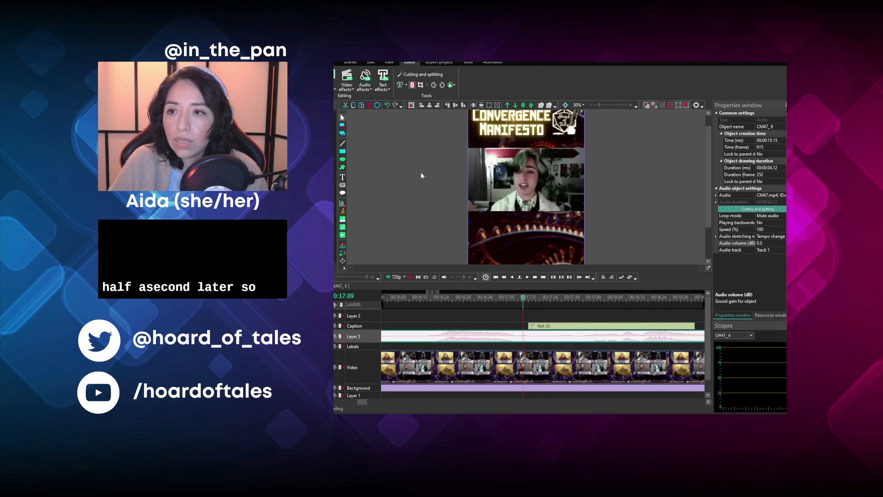
pyautogui.click(479, 365)
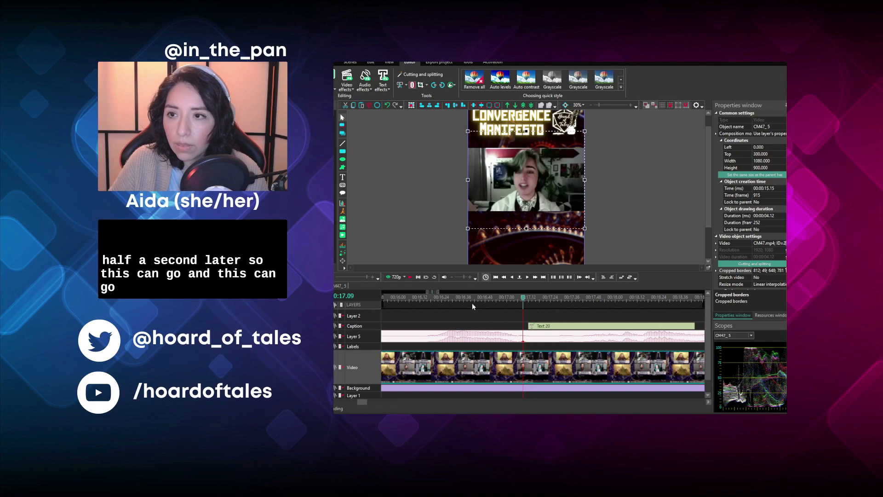
# - Delete the audio and video pieces between 00:15.15 and the 00:17.09 split
pyautogui.click(478, 336)
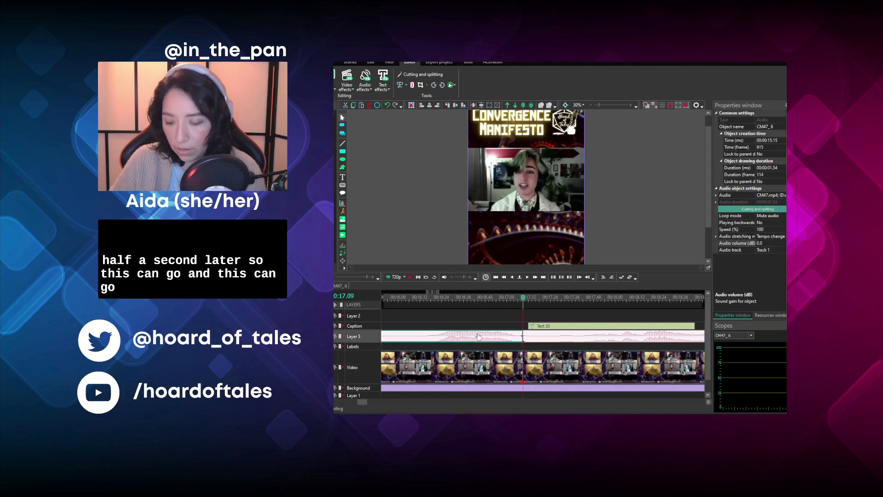
pyautogui.press('Delete')
pyautogui.click(477, 364)
pyautogui.press('Delete')
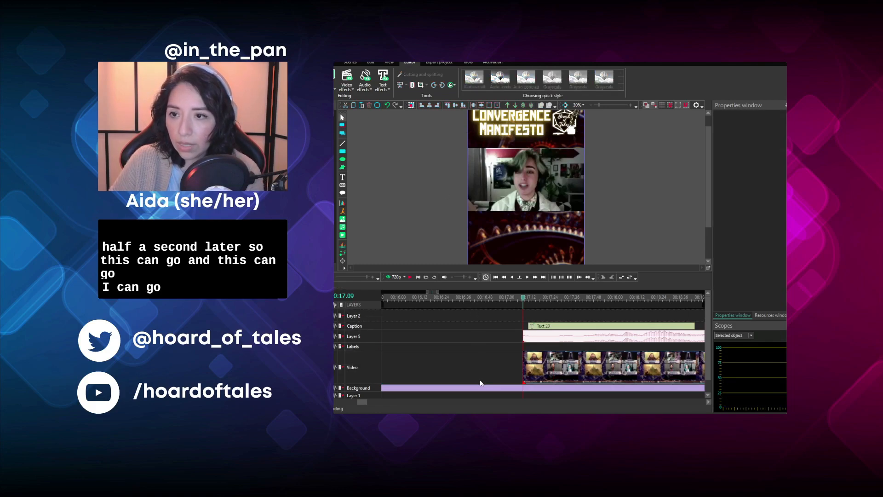
# - Move the remaining video, its audio and the "Would you kill them and take the gold?" caption back to close the gap at 00:15.15
pyautogui.moveTo(360, 401); pyautogui.dragTo(359, 405)
pyautogui.moveTo(502, 372); pyautogui.dragTo(559, 321)
pyautogui.moveTo(576, 371); pyautogui.dragTo(417, 390)
pyautogui.moveTo(365, 401); pyautogui.dragTo(354, 402)
pyautogui.moveTo(574, 374); pyautogui.dragTo(520, 378)
pyautogui.click(481, 343)
pyautogui.moveTo(357, 402); pyautogui.dragTo(366, 404)
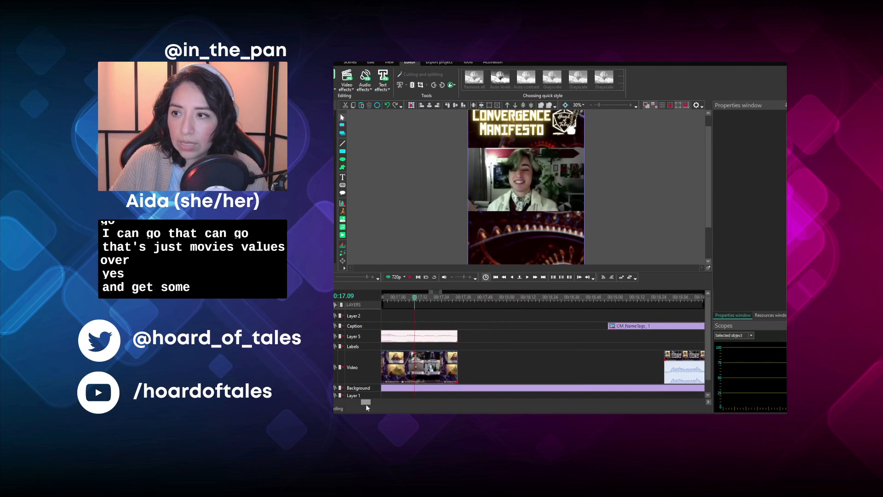
# - Move the Beast Barbarian's tag back onto the Labels layer at 00:17.06
pyautogui.moveTo(613, 327); pyautogui.dragTo(414, 352)
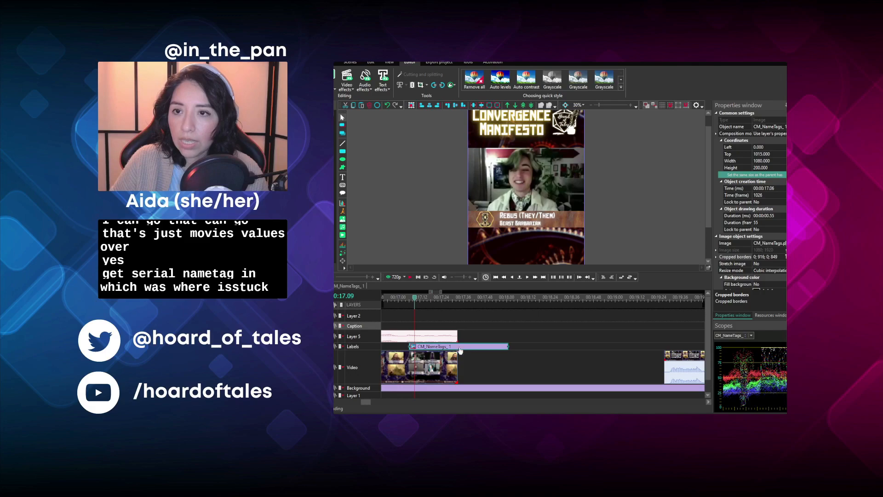
pyautogui.moveTo(363, 401); pyautogui.dragTo(358, 404)
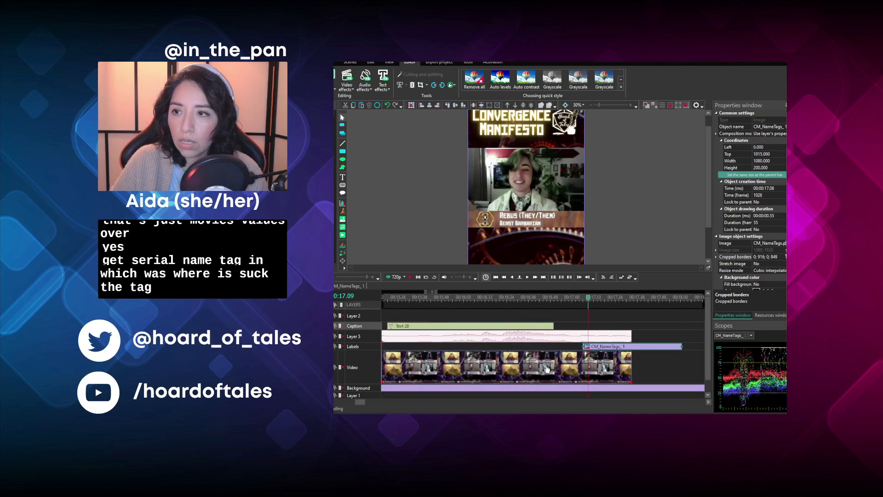
# - Fit the Beast Barbarian's tag to the whole clip, starting at 00:15.15 with a duration of 00:02.18
pyautogui.click(587, 355)
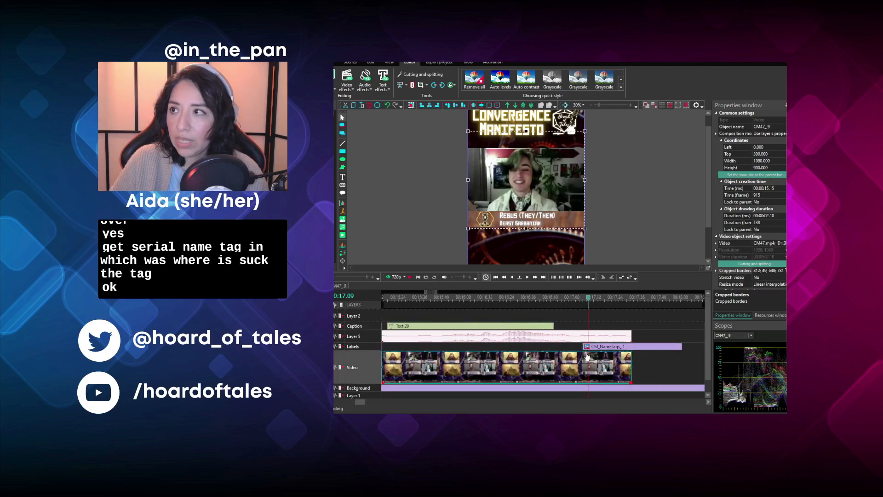
pyautogui.moveTo(605, 348); pyautogui.dragTo(631, 348)
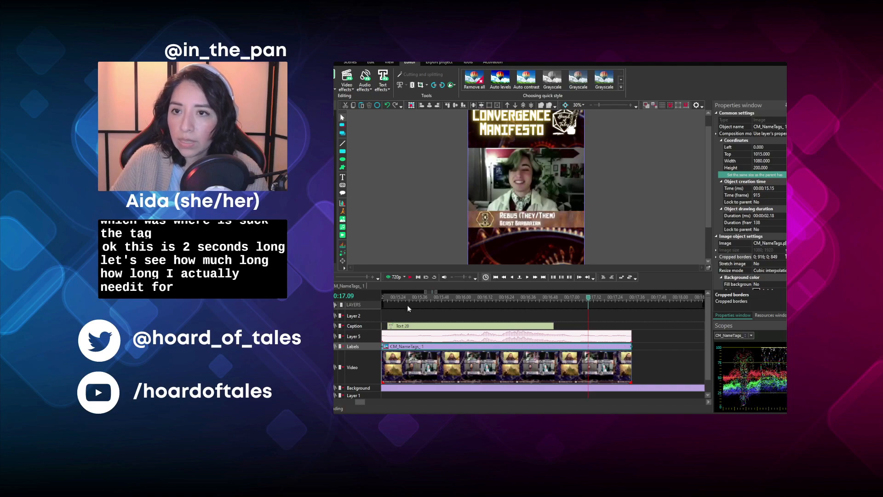
# - Play the clip with its tag, and undo the tag's duration and start time changes
pyautogui.click(410, 277)
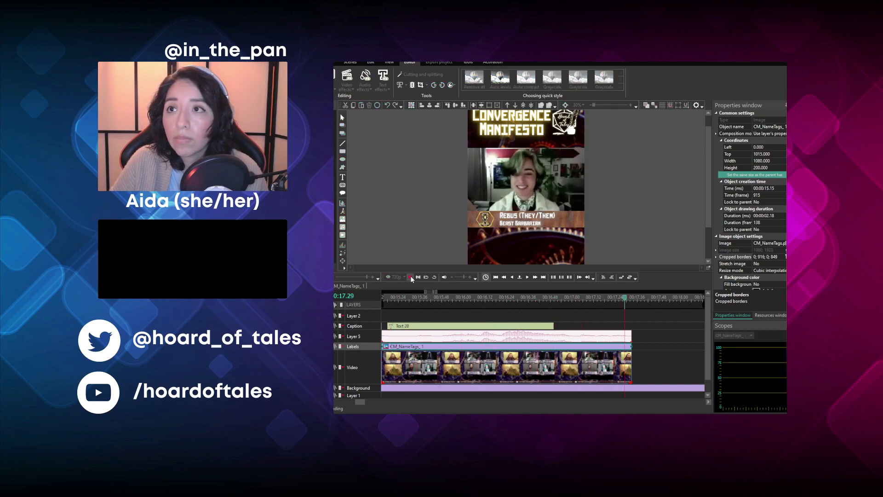
pyautogui.click(392, 303)
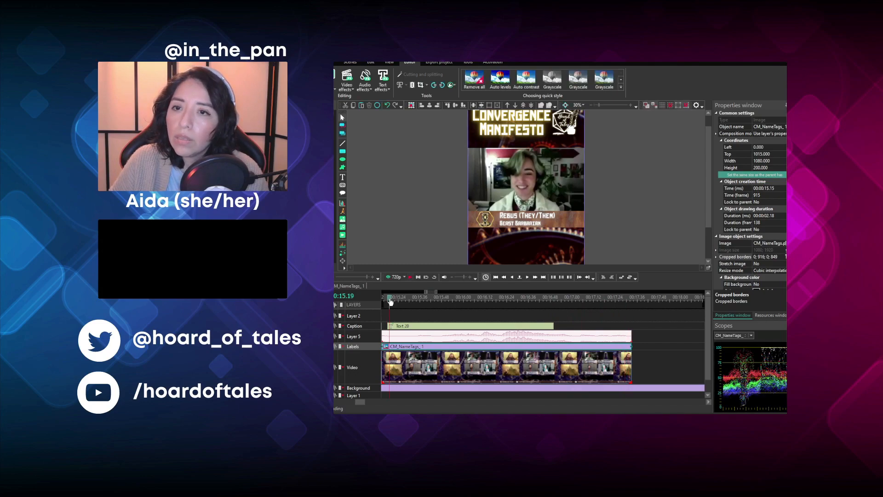
pyautogui.click(413, 278)
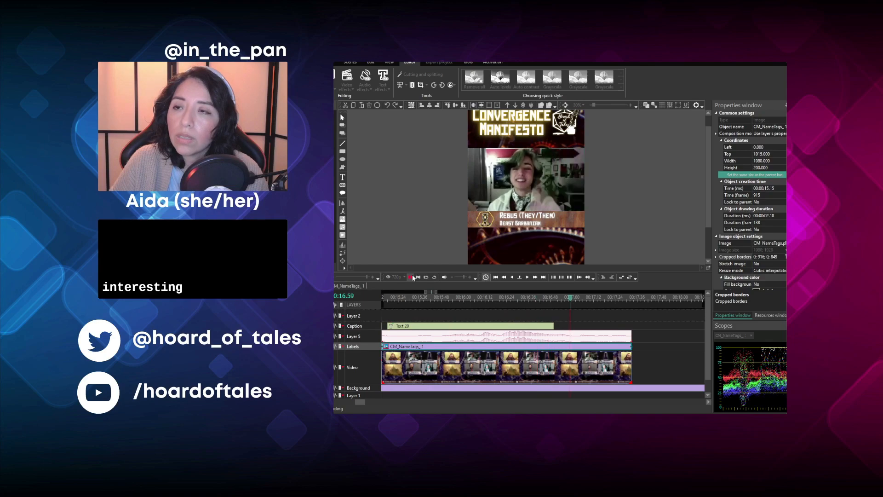
pyautogui.click(412, 277)
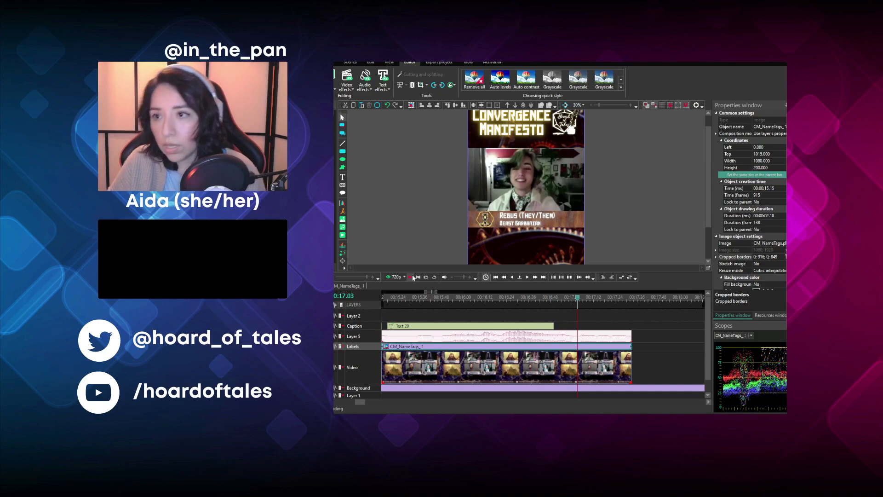
pyautogui.hotkey('ctrl', 'z')
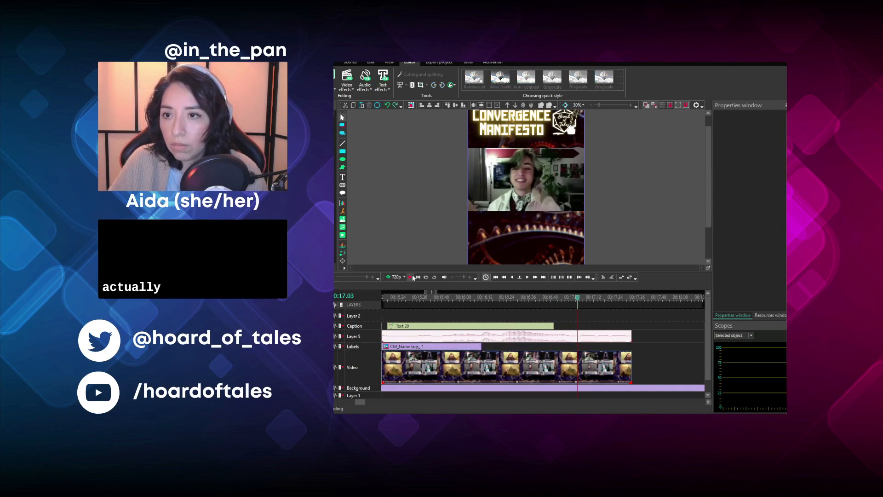
pyautogui.hotkey('ctrl', 'z')
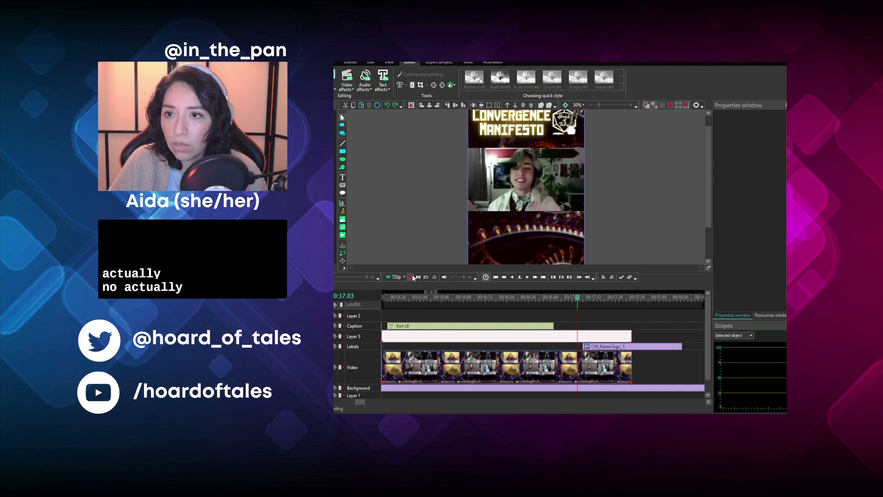
# - Undo the Beast Barbarian's tag move, the gap closing, and the cuts made to the clip's video and audio
pyautogui.hotkey('ctrl', 'z')
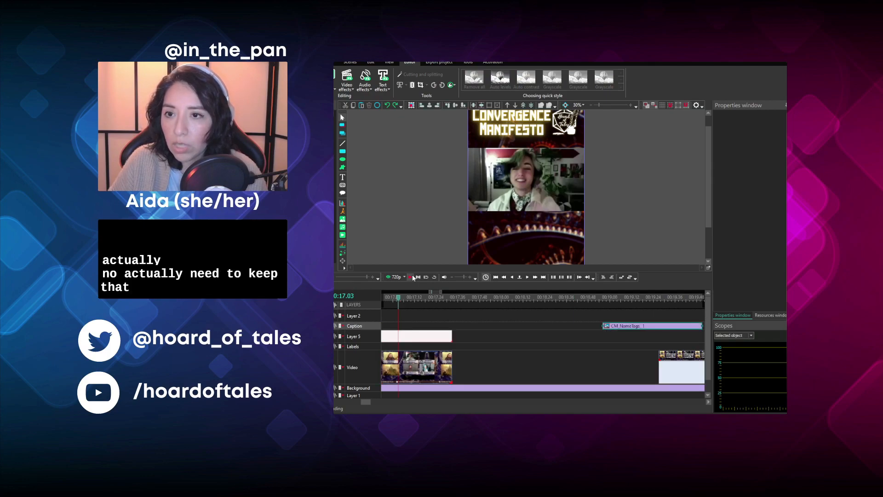
pyautogui.moveTo(365, 402); pyautogui.dragTo(359, 412)
pyautogui.hotkey('ctrl', 'z')
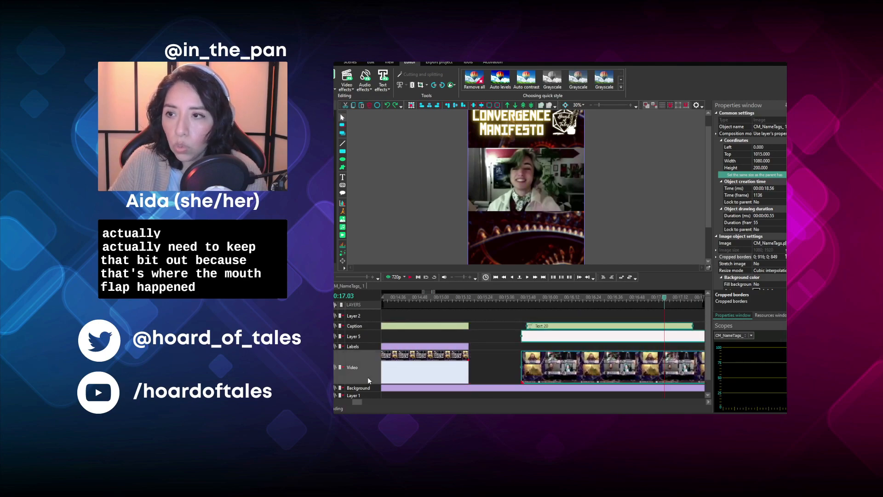
pyautogui.hotkey('ctrl', 'z')
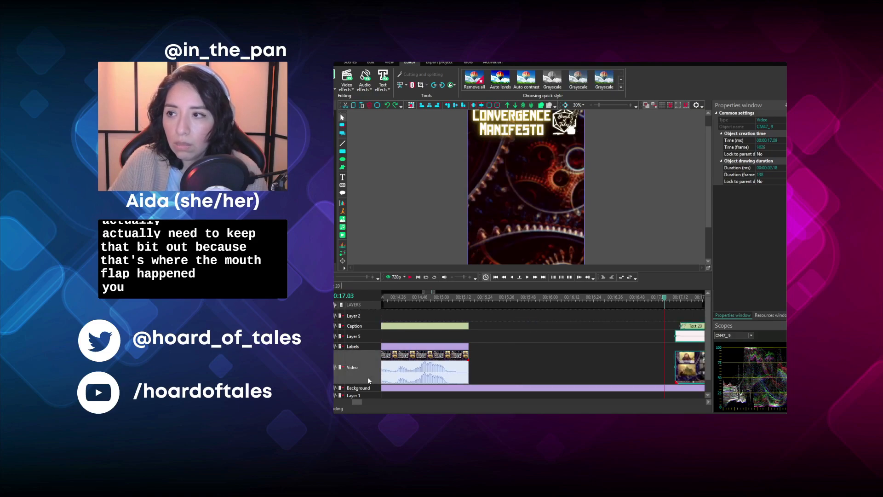
pyautogui.hotkey('ctrl', 'z')
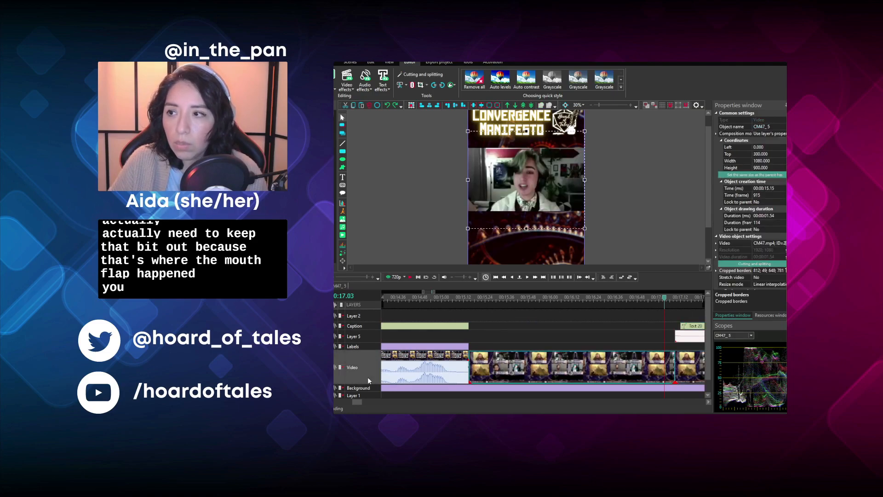
pyautogui.hotkey('ctrl', 'z')
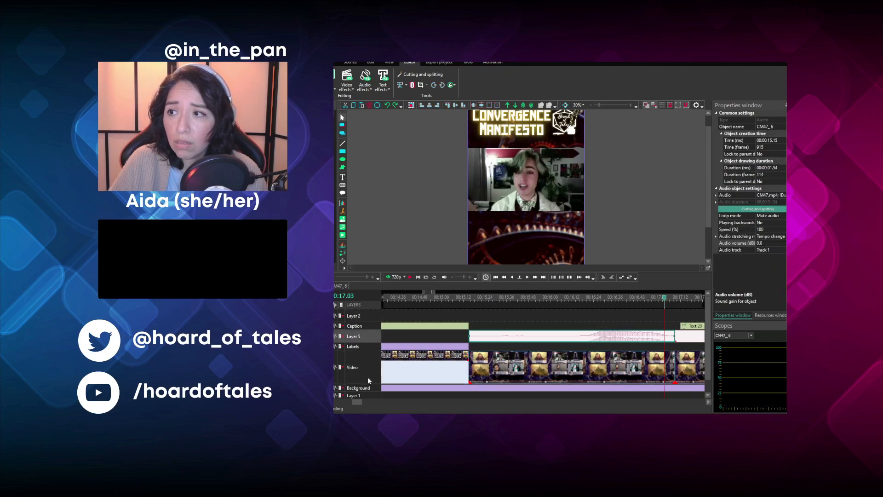
pyautogui.click(368, 377)
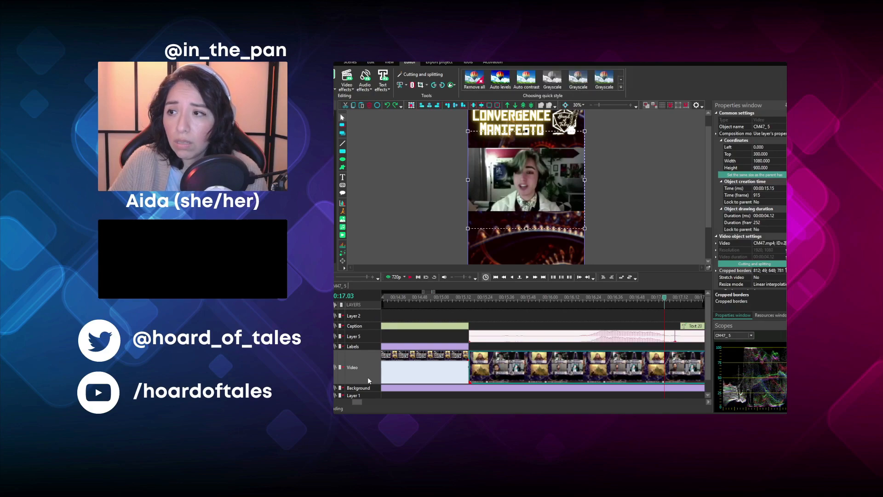
pyautogui.hotkey('ctrl', 'z')
# - Play the restored clip from 00:16.06 and again from 00:15.56 to compare the mouth movement with the speech
pyautogui.click(561, 297)
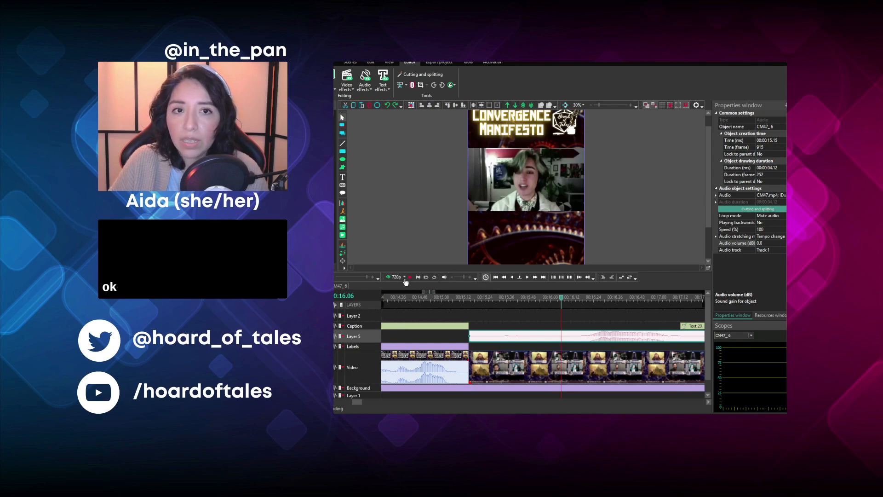
pyautogui.click(410, 278)
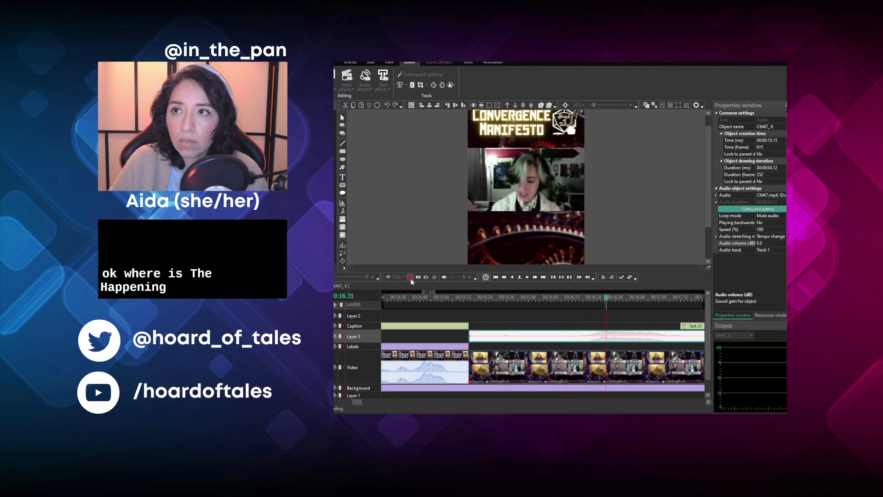
pyautogui.click(411, 278)
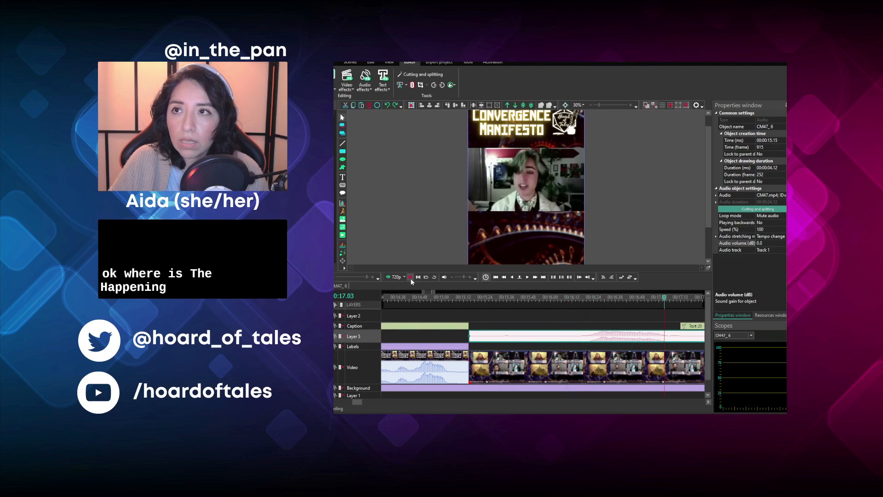
pyautogui.click(411, 278)
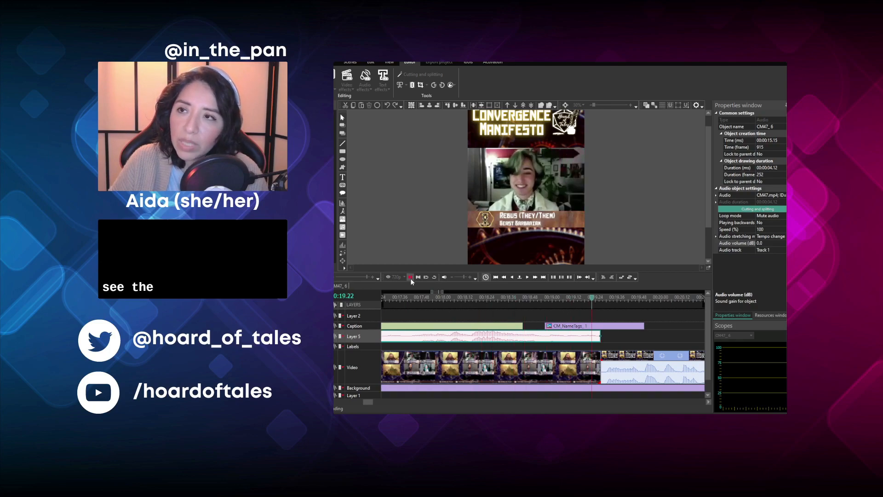
pyautogui.click(410, 278)
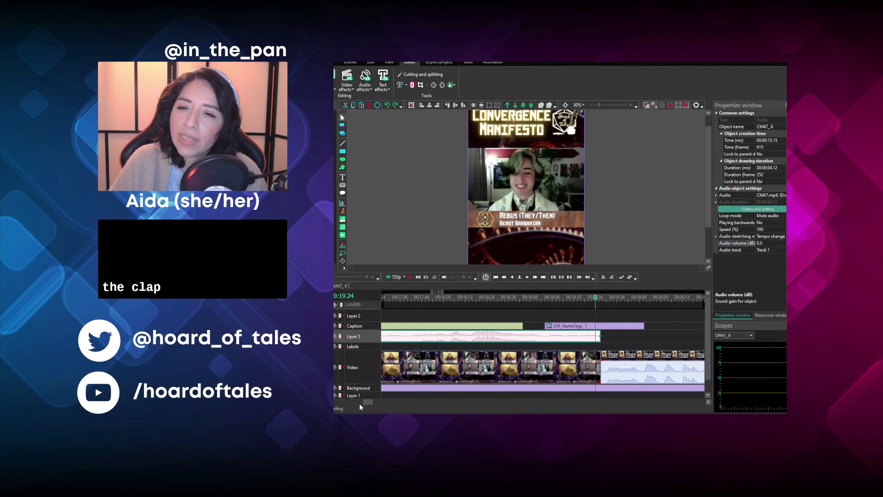
pyautogui.moveTo(368, 402); pyautogui.dragTo(363, 407)
pyautogui.click(392, 301)
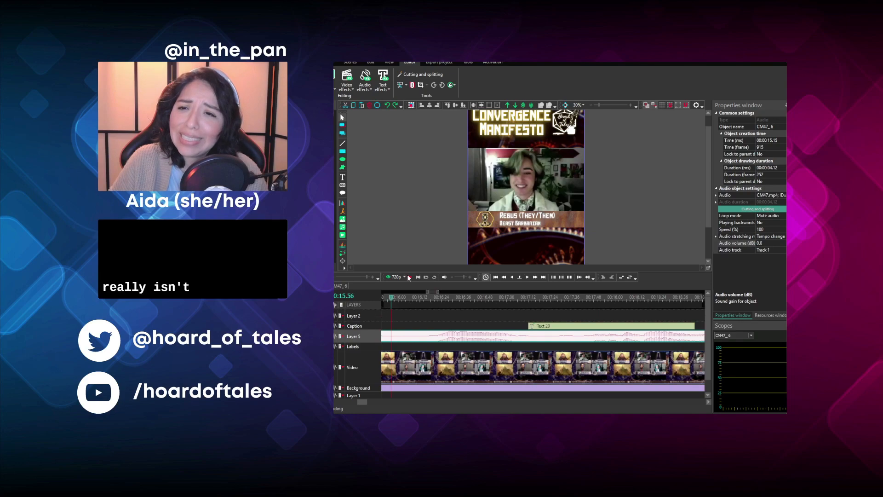
pyautogui.click(410, 277)
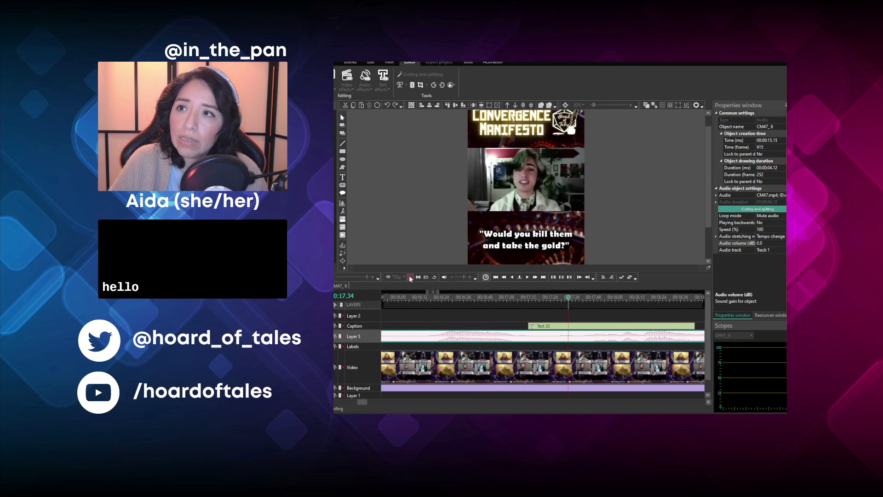
pyautogui.click(411, 277)
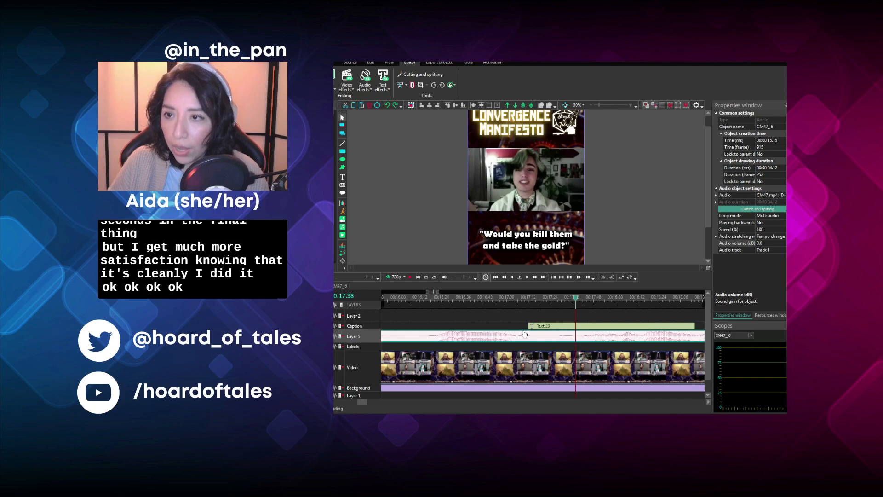
# - Play up to 00:17.10, split the clip's separate audio there and delete the part before the split
pyautogui.click(465, 296)
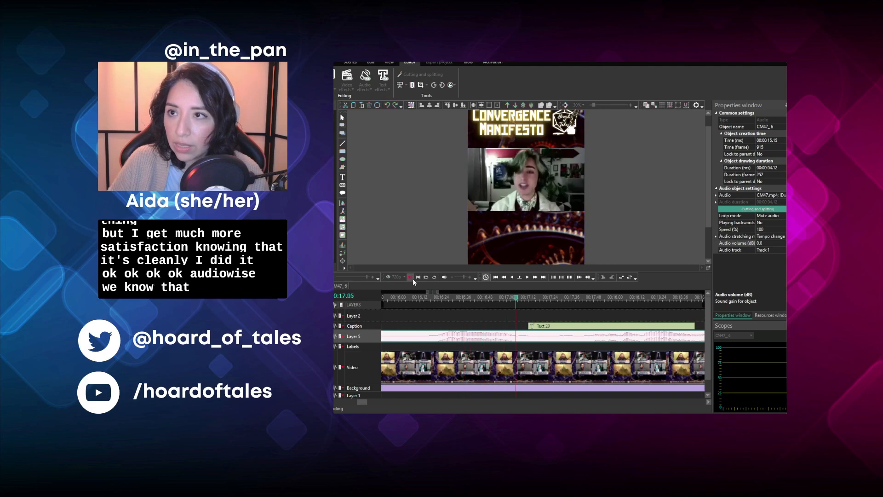
pyautogui.click(480, 319)
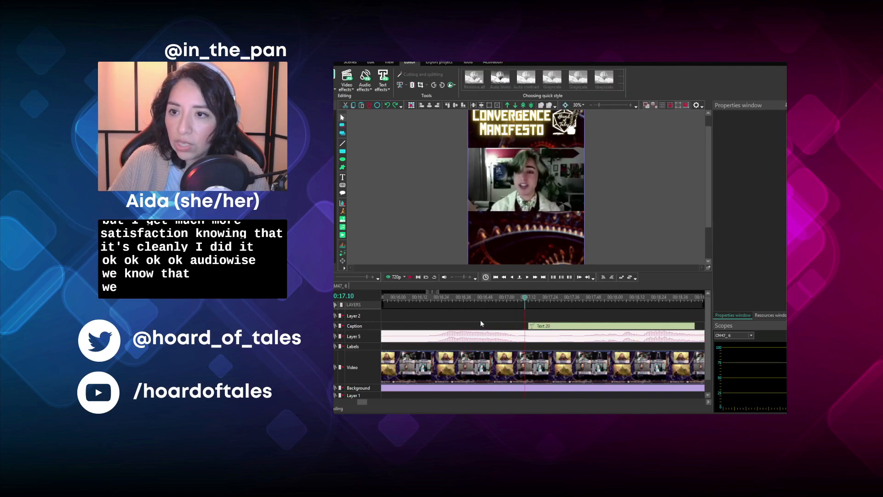
pyautogui.click(483, 338)
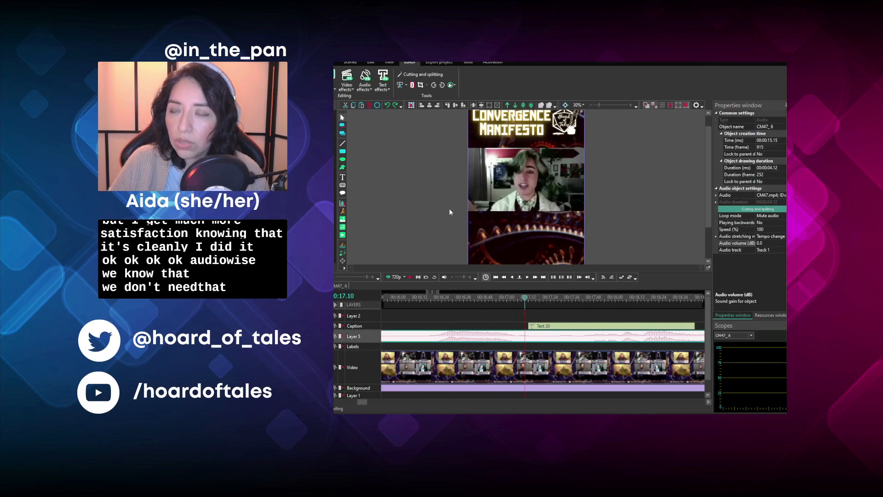
pyautogui.click(410, 87)
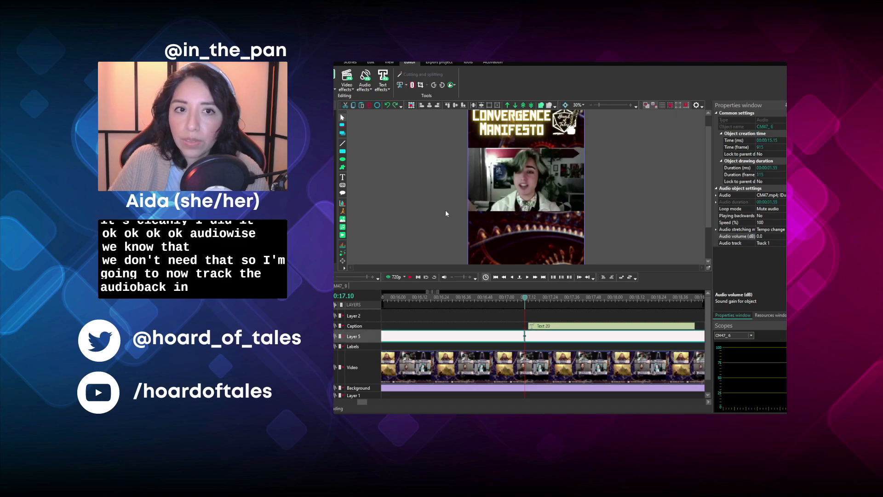
pyautogui.click(491, 334)
pyautogui.press('Delete')
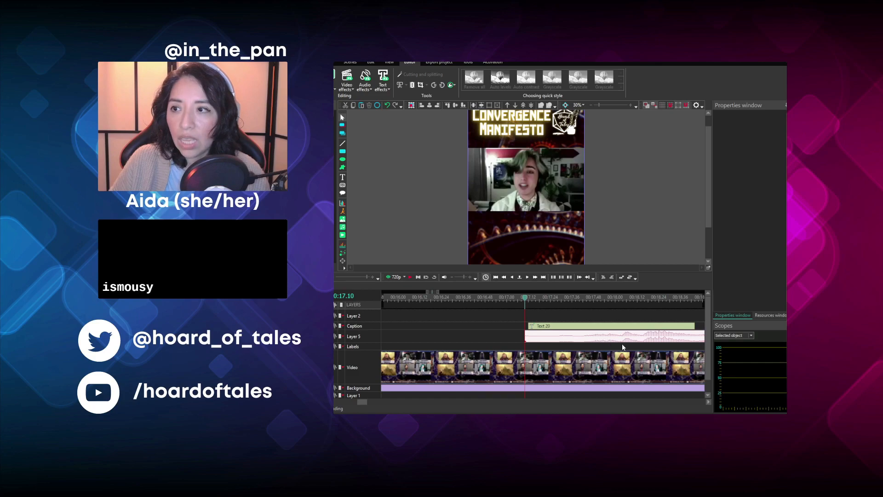
# - Shift the remaining audio earlier to start at 00:16.49, playing it against the video to check the lip sync
pyautogui.moveTo(636, 337); pyautogui.dragTo(534, 339)
pyautogui.click(408, 278)
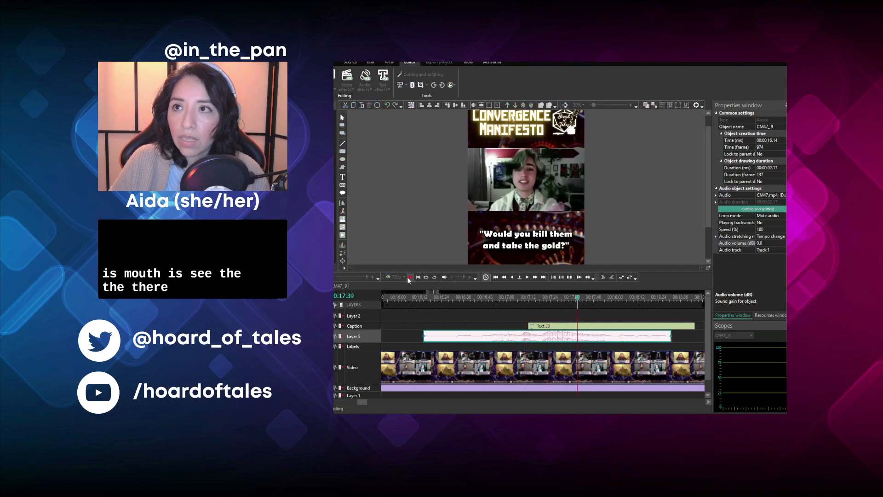
pyautogui.click(409, 278)
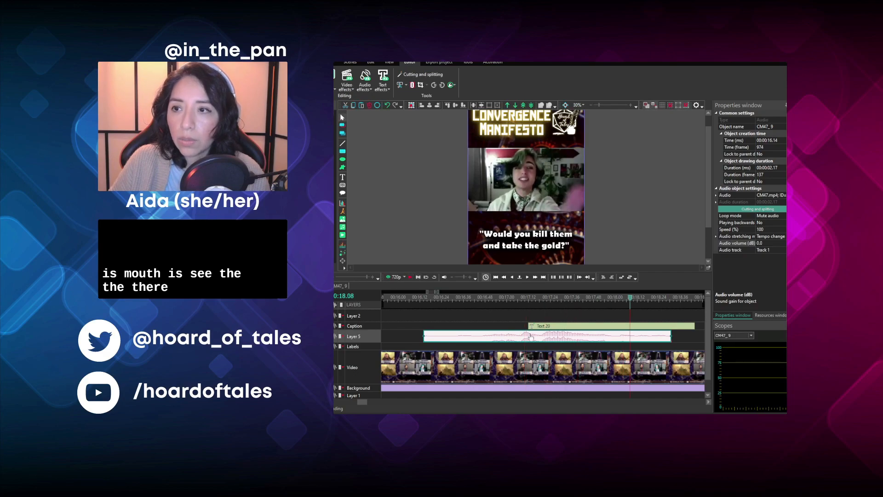
pyautogui.moveTo(532, 339); pyautogui.dragTo(593, 342)
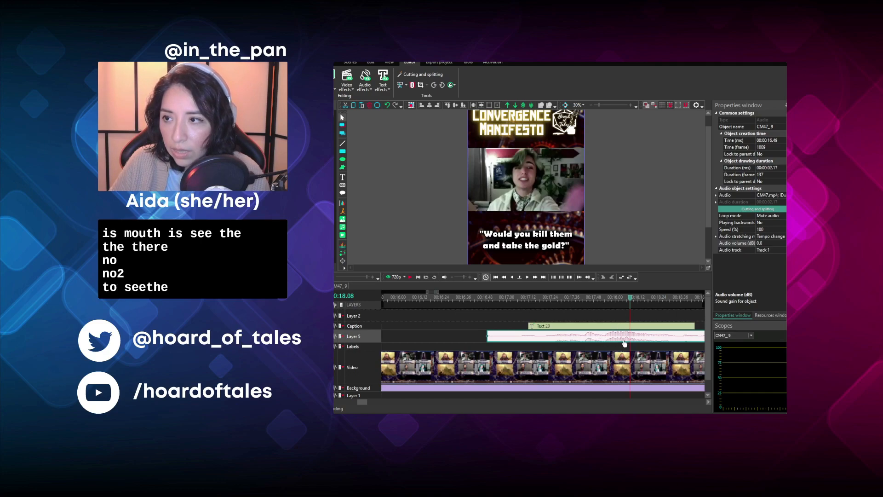
pyautogui.click(518, 296)
pyautogui.click(408, 278)
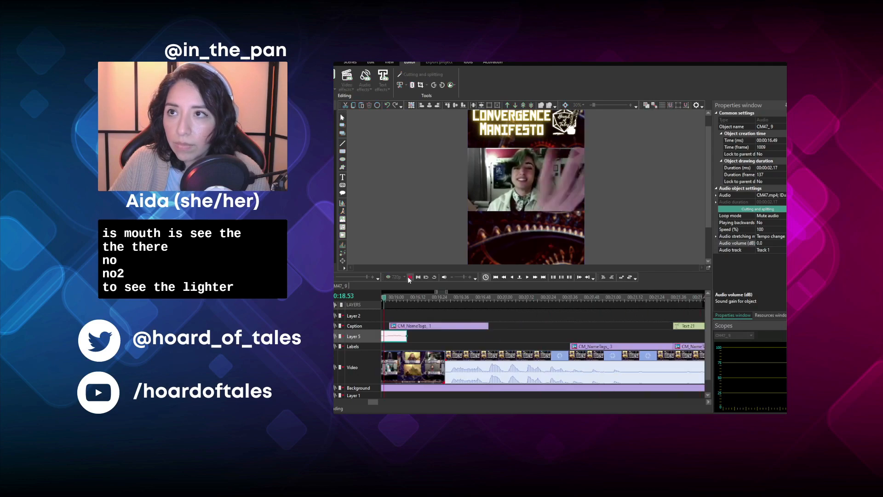
pyautogui.click(409, 277)
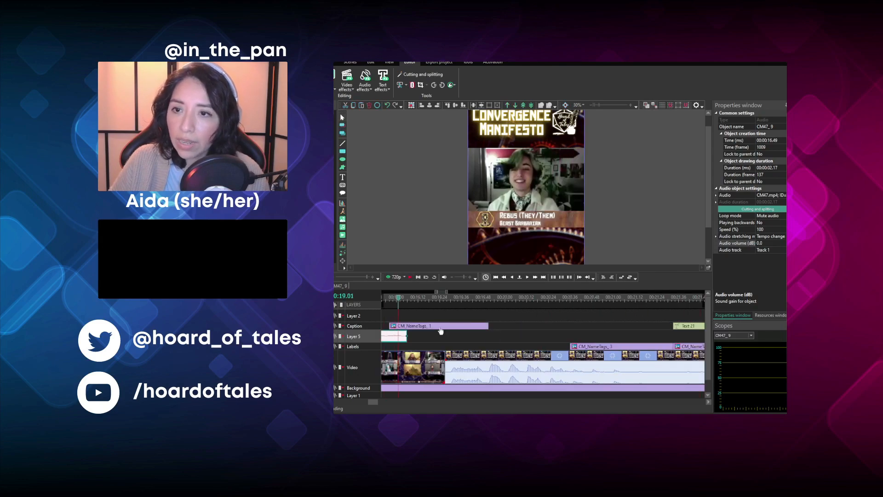
# - Cut off the part of the clip's video before 00:16.49, where the shifted audio starts
pyautogui.moveTo(374, 401); pyautogui.dragTo(363, 411)
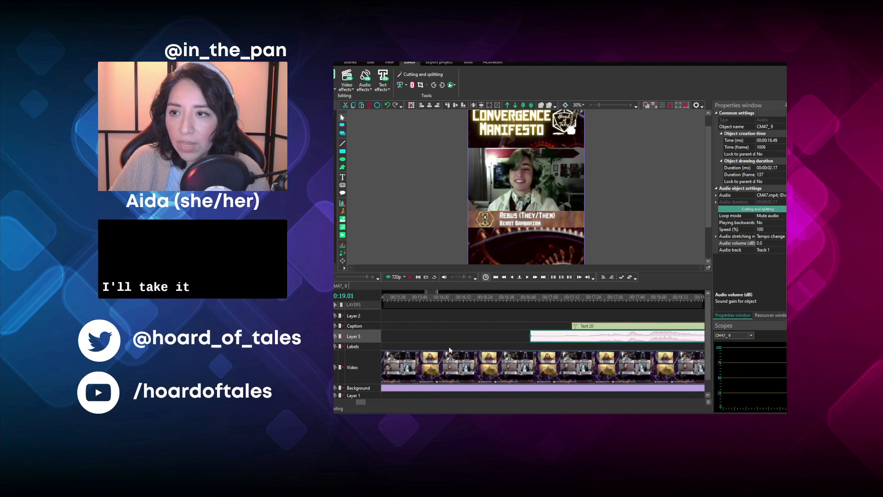
pyautogui.click(530, 302)
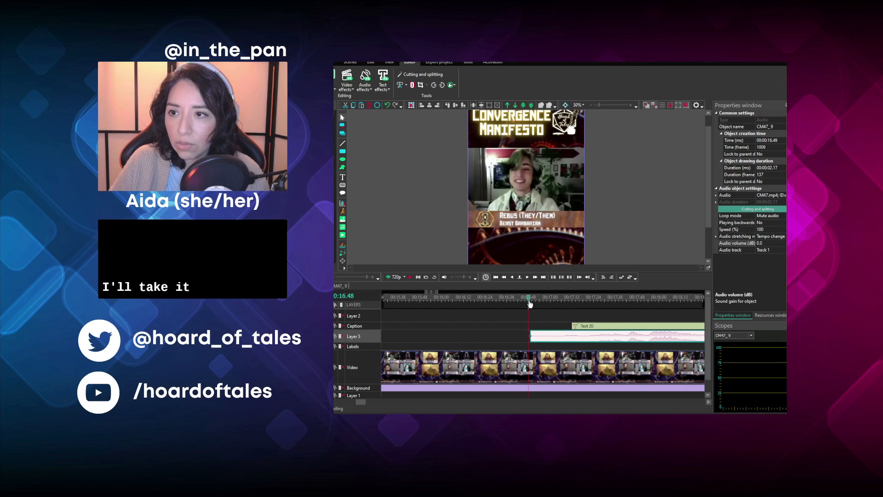
pyautogui.click(513, 360)
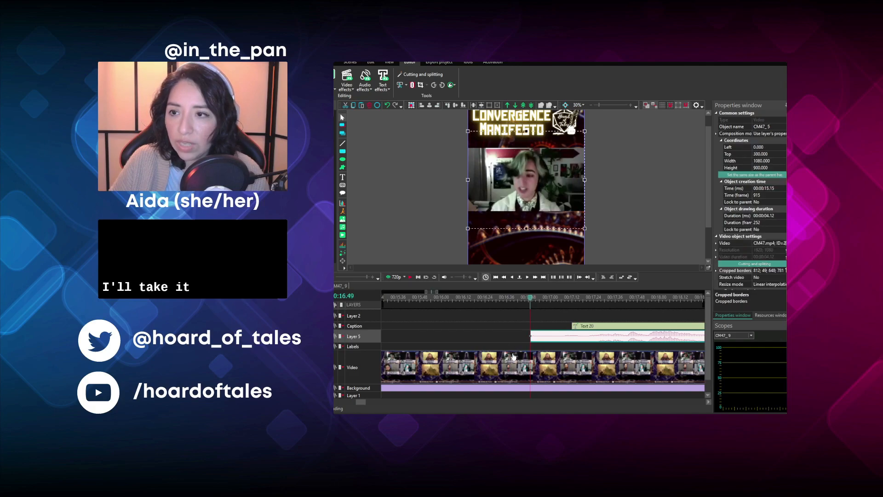
pyautogui.click(406, 86)
pyautogui.click(413, 107)
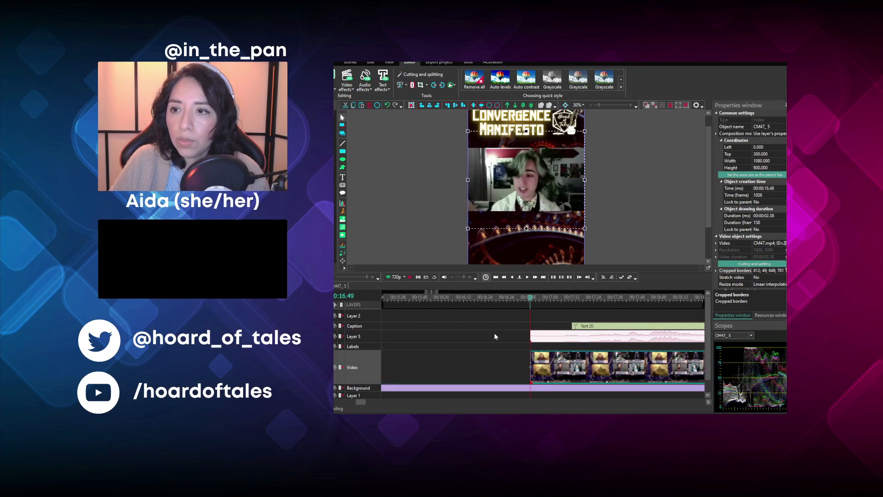
# - Move the trimmed video, its audio and the "Would you kill them and take the gold?" caption together to close the gap at 00:15.15
pyautogui.moveTo(511, 366); pyautogui.dragTo(602, 326)
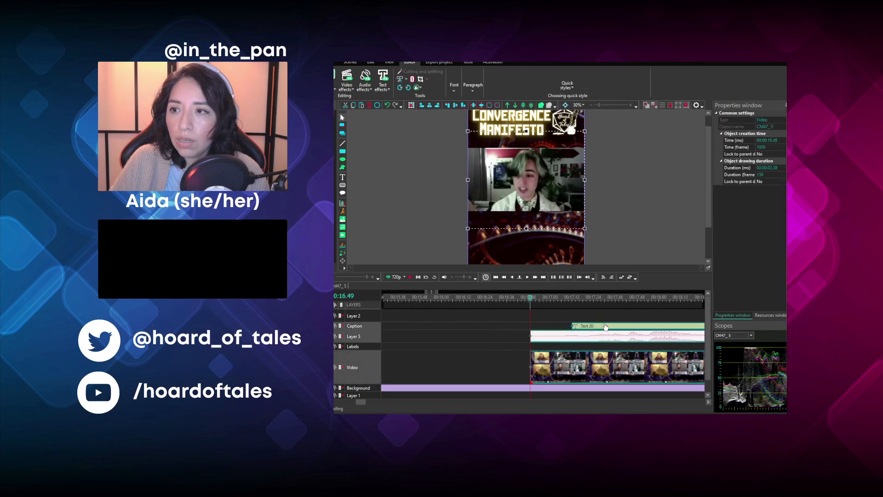
pyautogui.moveTo(577, 365); pyautogui.dragTo(489, 368)
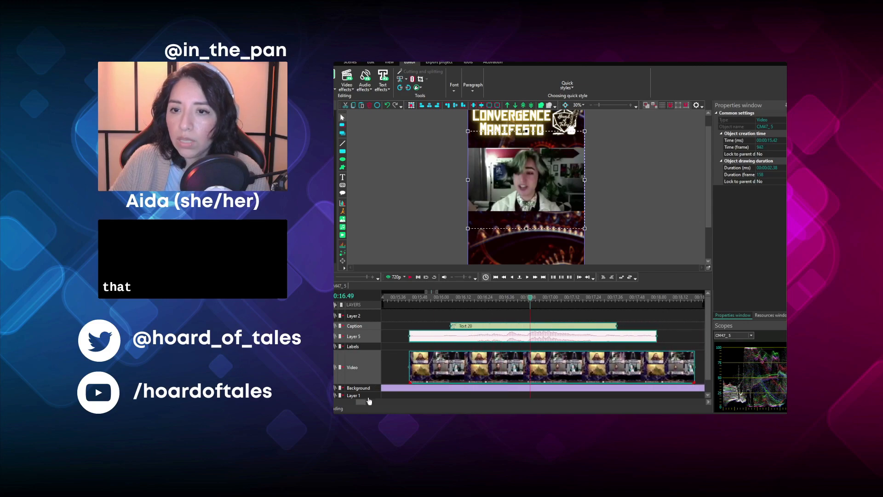
pyautogui.moveTo(363, 403); pyautogui.dragTo(354, 404)
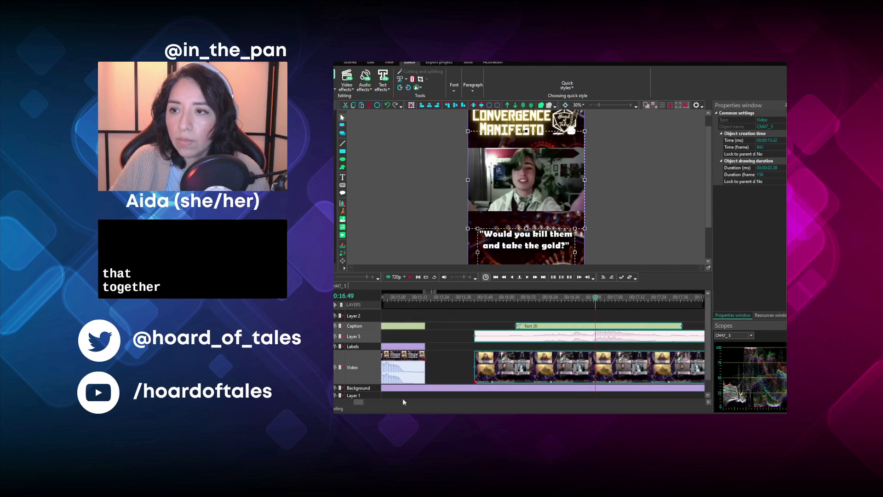
pyautogui.moveTo(496, 382); pyautogui.dragTo(451, 374)
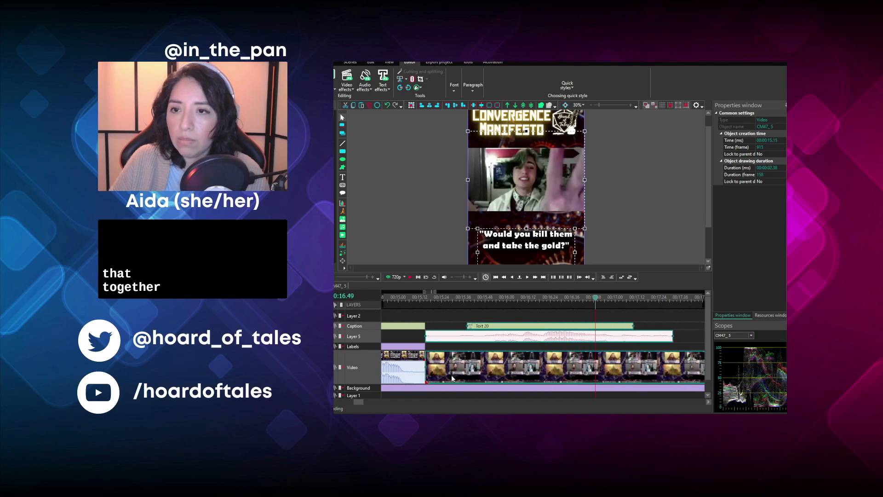
pyautogui.click(472, 316)
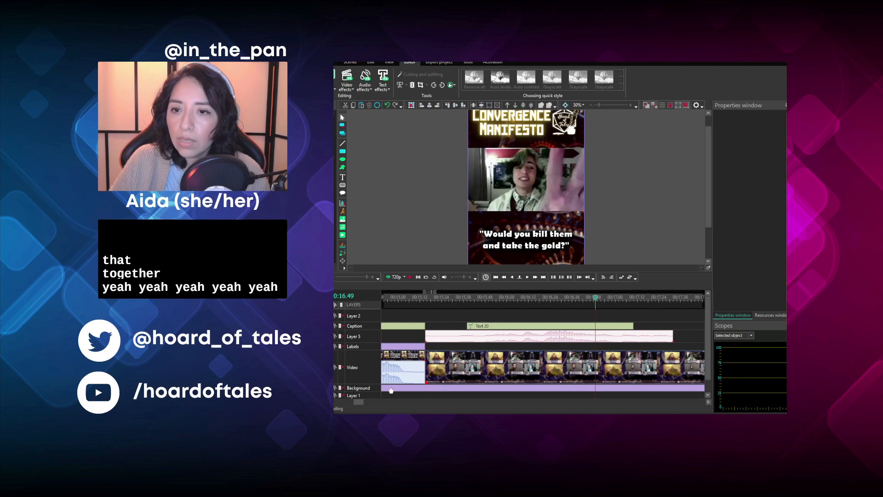
# - Move the clip's audio up to Layer 2 and shift the "Would you kill them and take the gold?" caption to start at 00:15.15
pyautogui.moveTo(361, 402); pyautogui.dragTo(358, 401)
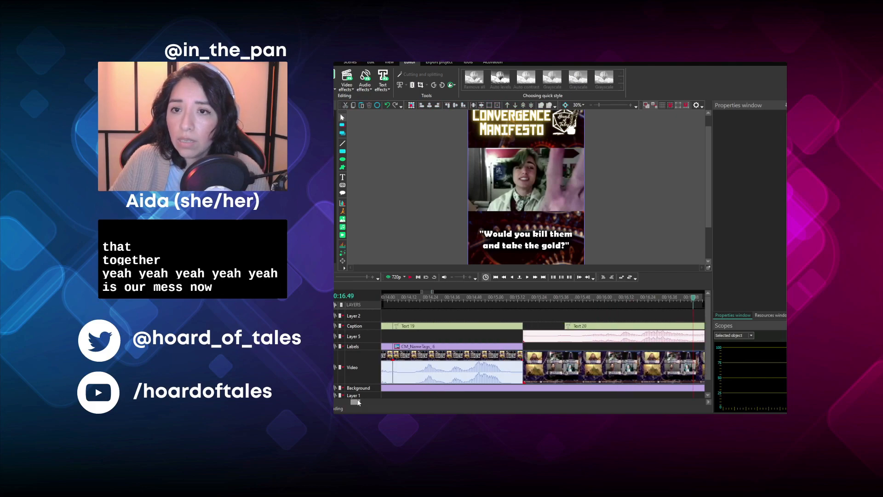
pyautogui.click(541, 341)
pyautogui.moveTo(543, 331); pyautogui.dragTo(543, 325)
pyautogui.moveTo(599, 329); pyautogui.dragTo(550, 328)
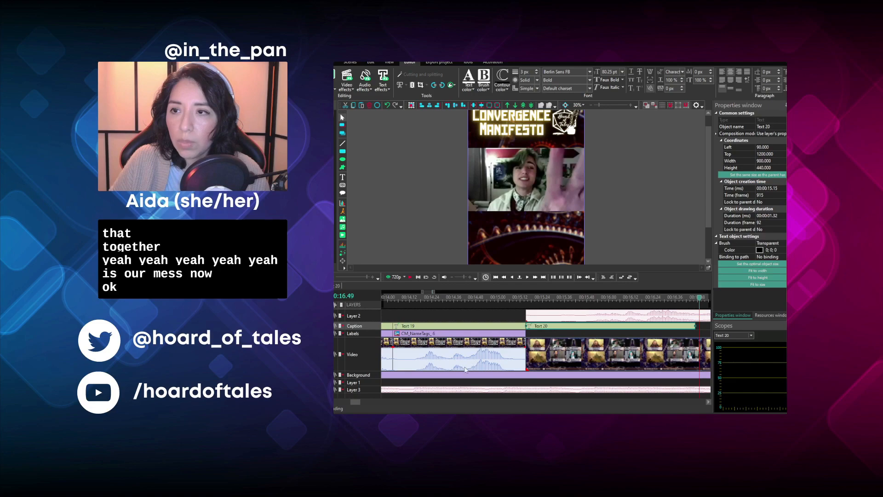
# - Move the Beast Barbarian name tag onto the Labels layer so it starts at 00:15.15 with the clip
pyautogui.moveTo(349, 401); pyautogui.dragTo(362, 405)
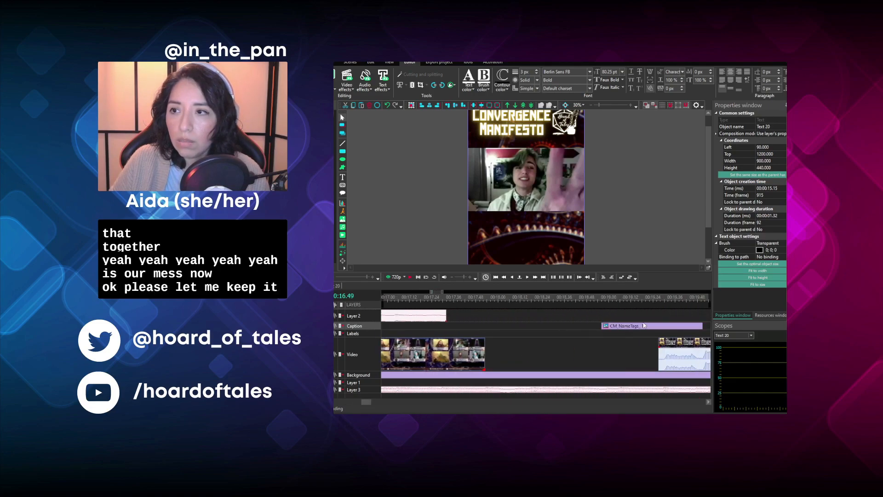
pyautogui.moveTo(636, 328); pyautogui.dragTo(412, 334)
pyautogui.moveTo(366, 403); pyautogui.dragTo(361, 405)
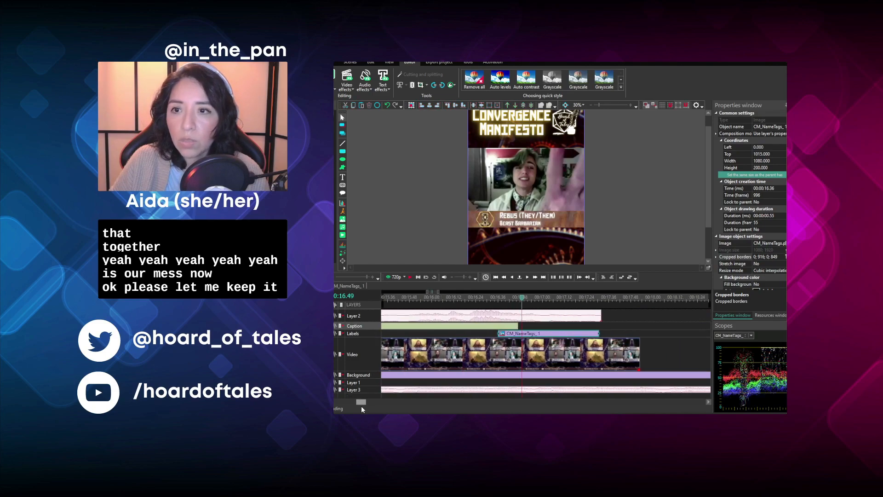
pyautogui.moveTo(603, 336); pyautogui.dragTo(454, 334)
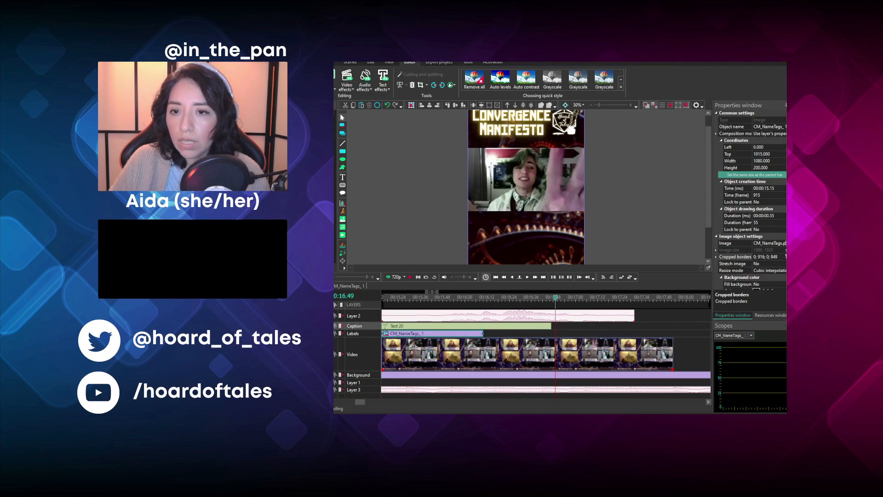
pyautogui.hscroll(-3, 412, 380)
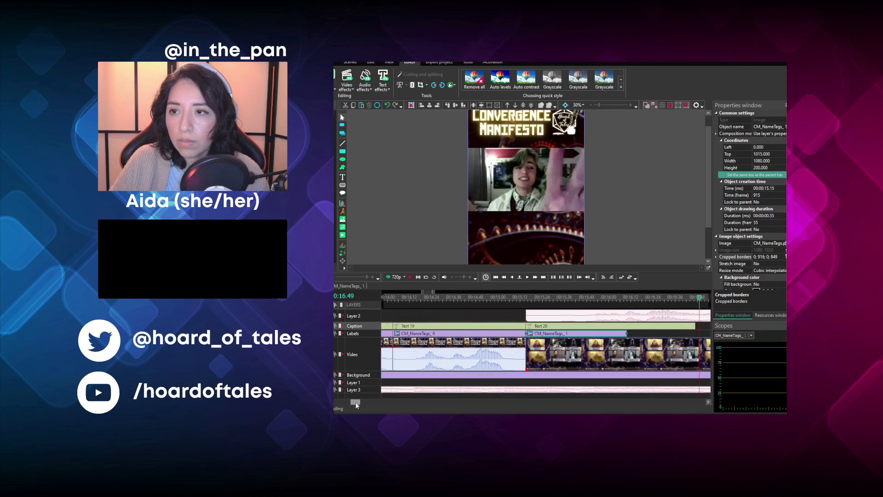
# - Play the clip from its start and cut off the end of its video and audio after 00:17.29
pyautogui.click(490, 301)
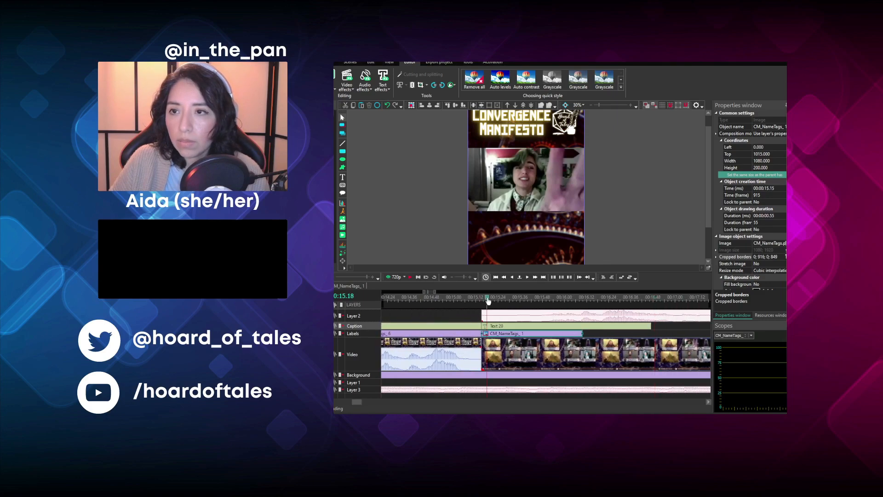
pyautogui.click(414, 278)
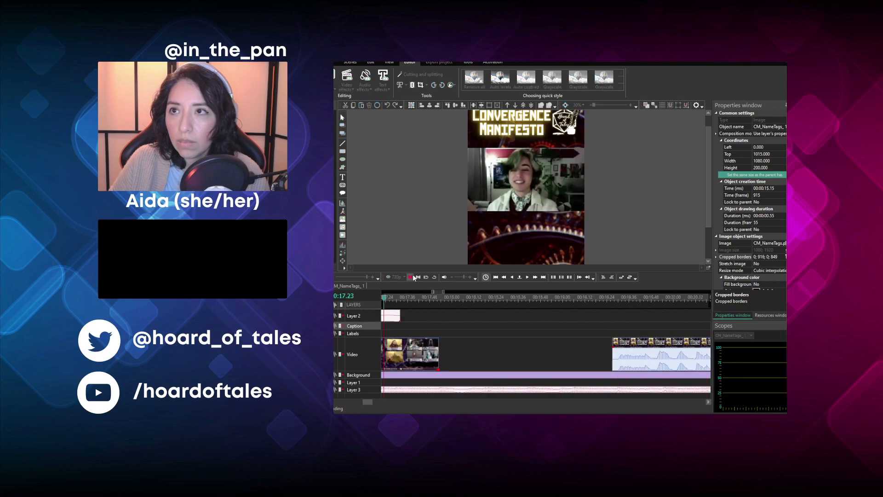
pyautogui.click(412, 277)
pyautogui.click(405, 356)
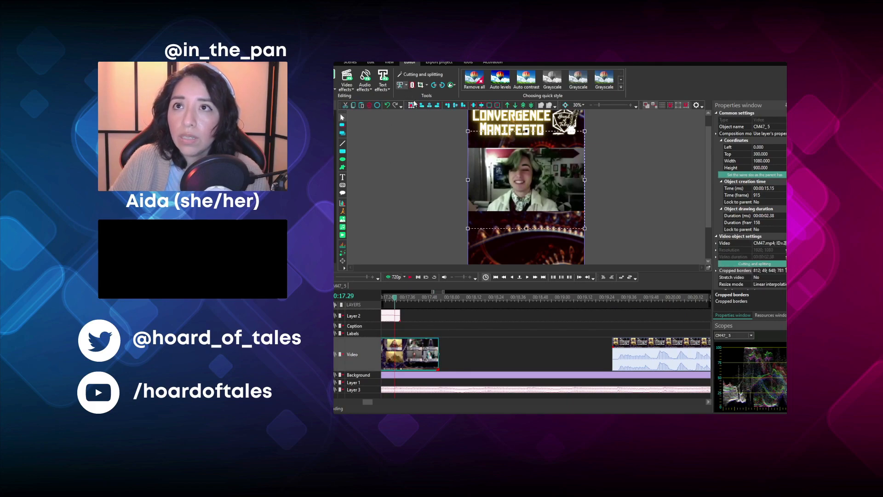
pyautogui.click(412, 116)
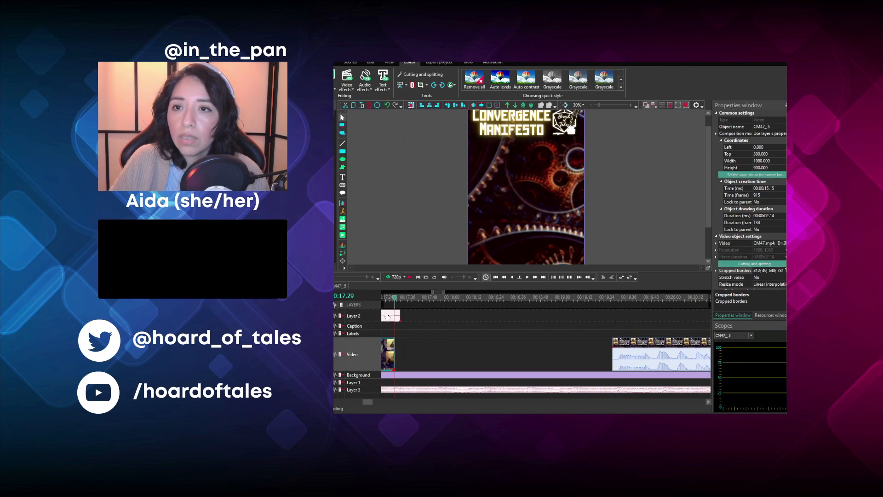
pyautogui.click(387, 316)
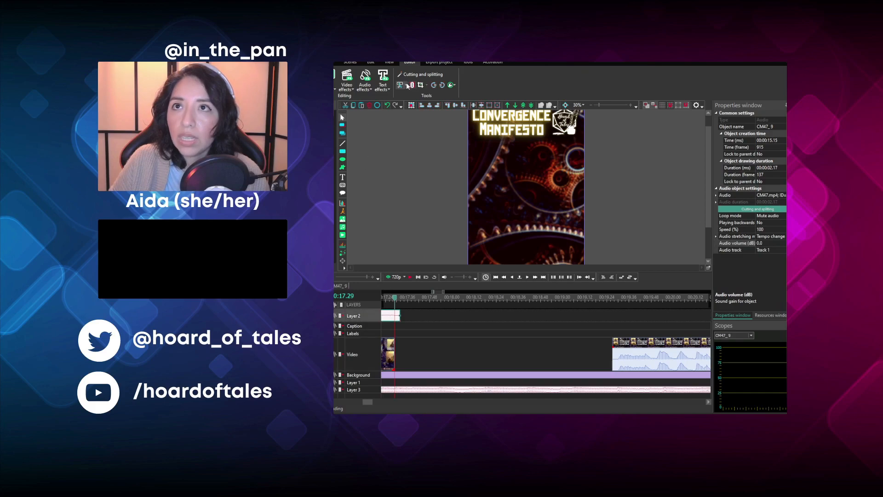
pyautogui.click(415, 116)
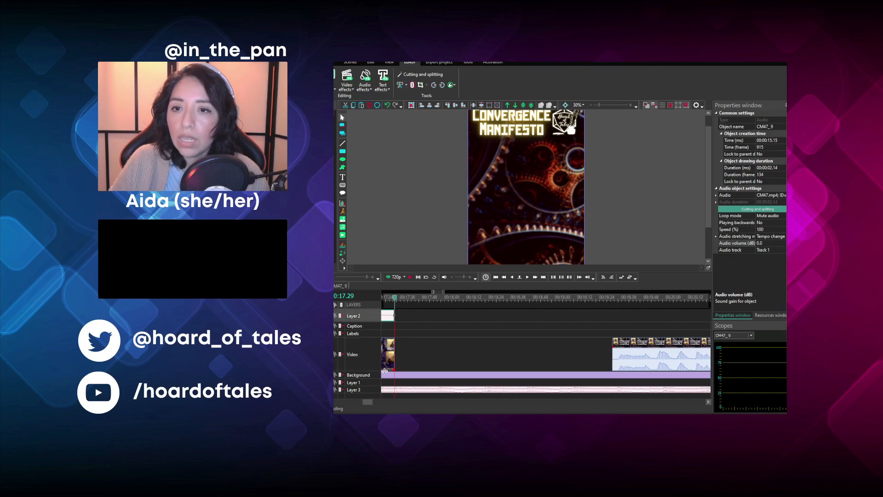
# - Cut off the clip's video and audio before 00:15.40, then move both back to start at 00:15.15
pyautogui.moveTo(369, 403); pyautogui.dragTo(359, 404)
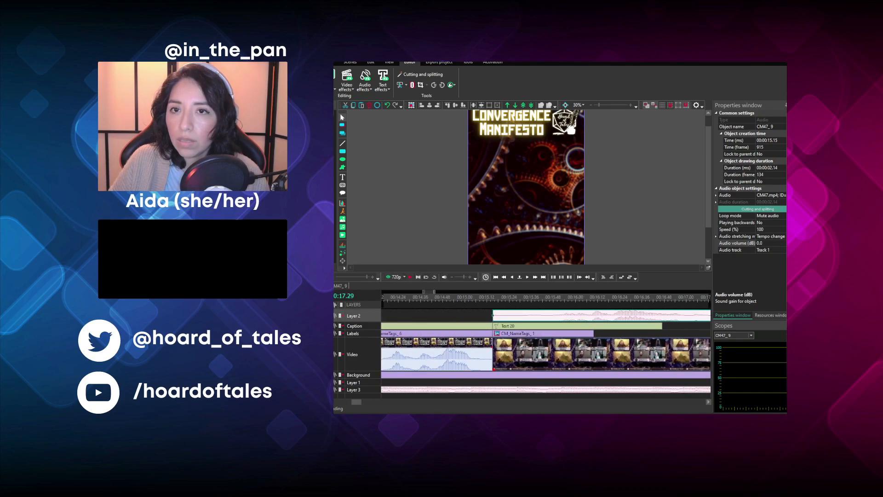
pyautogui.click(505, 344)
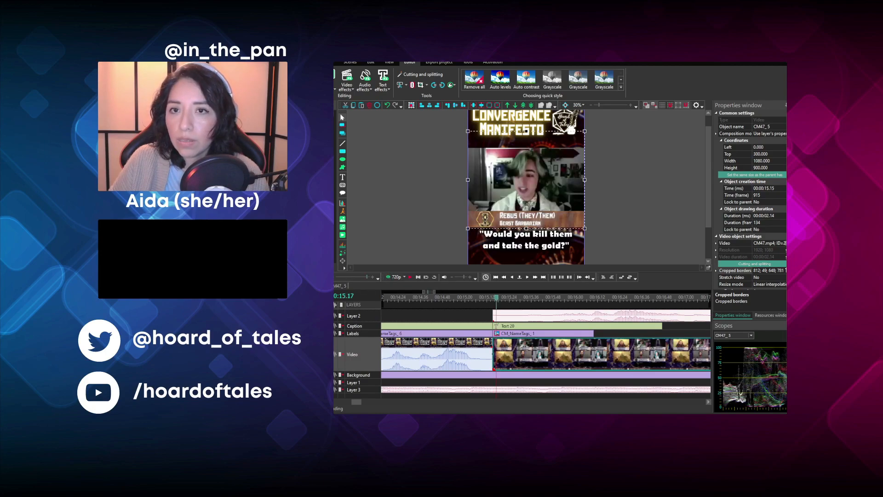
pyautogui.click(333, 277)
pyautogui.click(414, 277)
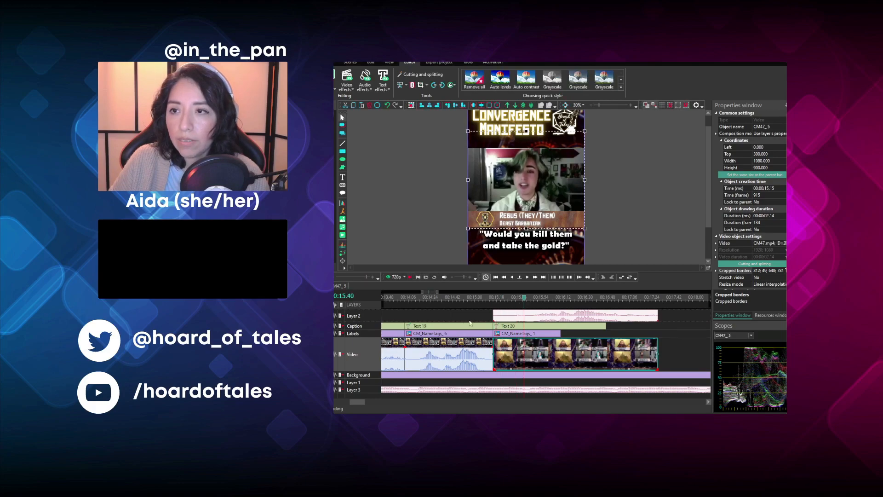
pyautogui.keyDown('ctrl'); pyautogui.click(516, 317); pyautogui.keyUp('ctrl')
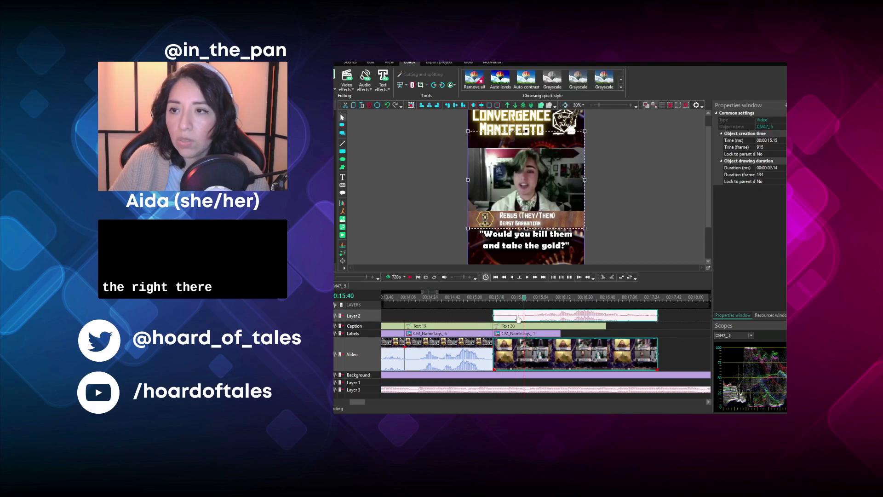
pyautogui.click(496, 315)
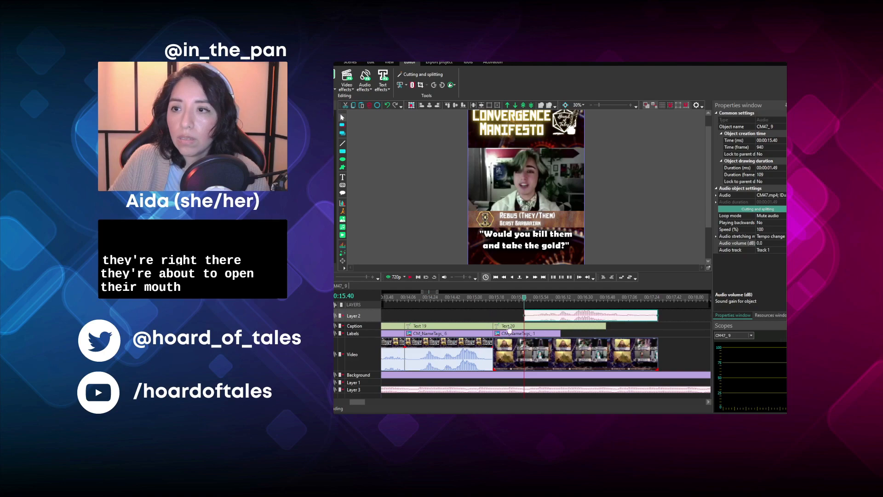
pyautogui.click(511, 340)
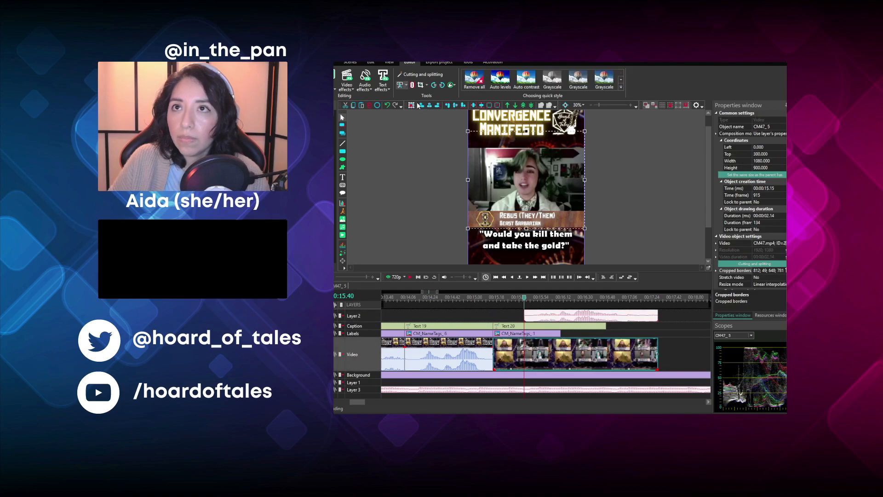
pyautogui.click(544, 315)
pyautogui.moveTo(560, 350); pyautogui.dragTo(528, 349)
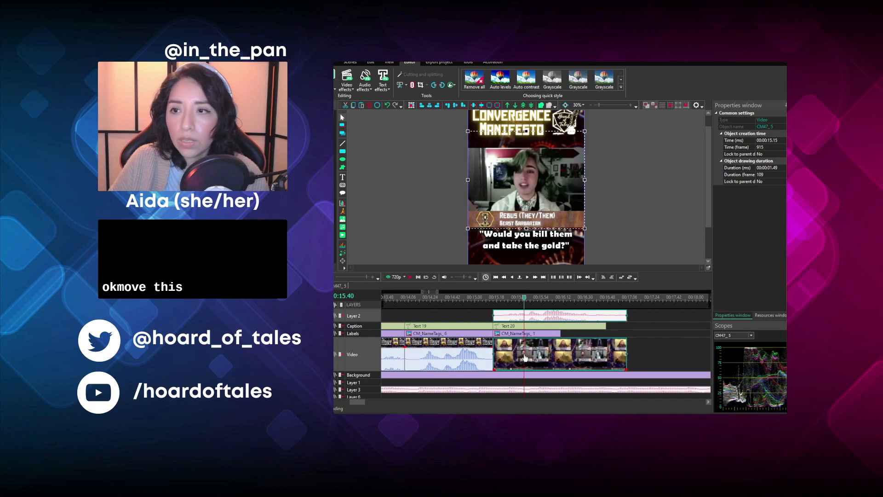
# - Replace the text of the caption over this clip with "See the liiiiight~"
pyautogui.click(525, 327)
pyautogui.doubleClick(536, 260)
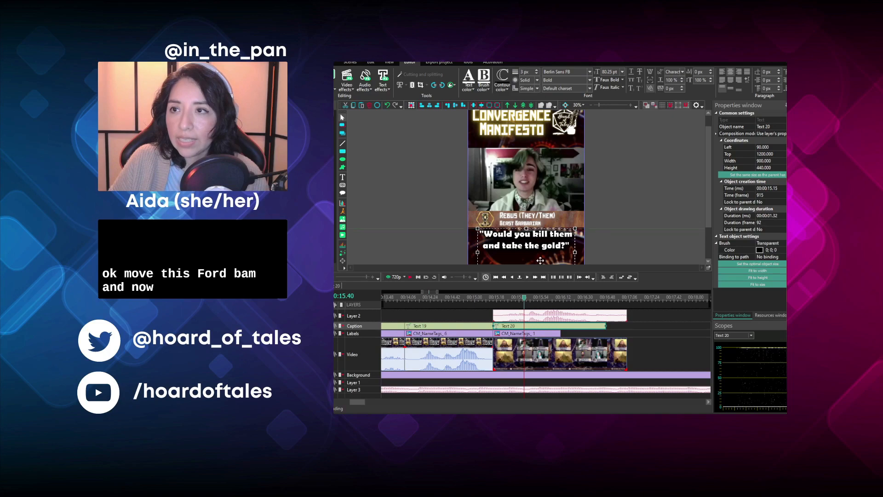
pyautogui.hotkey('ctrl', 'a')
pyautogui.write('See ')
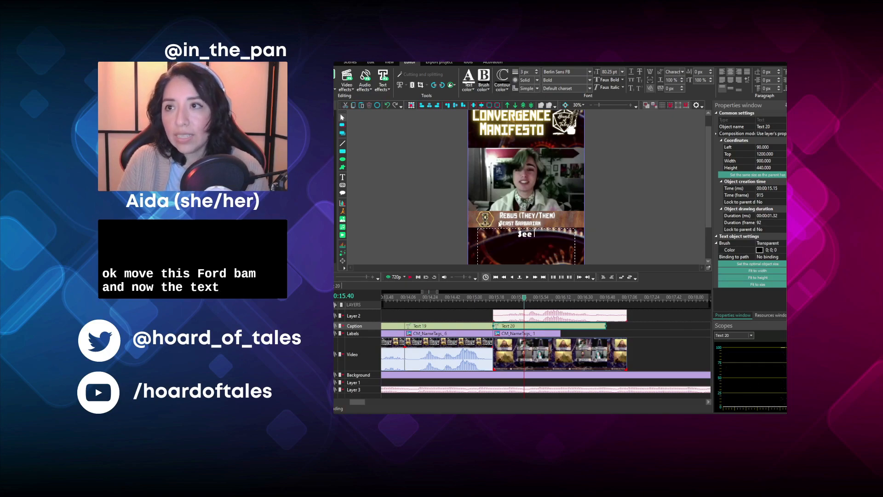
pyautogui.write('the light~')
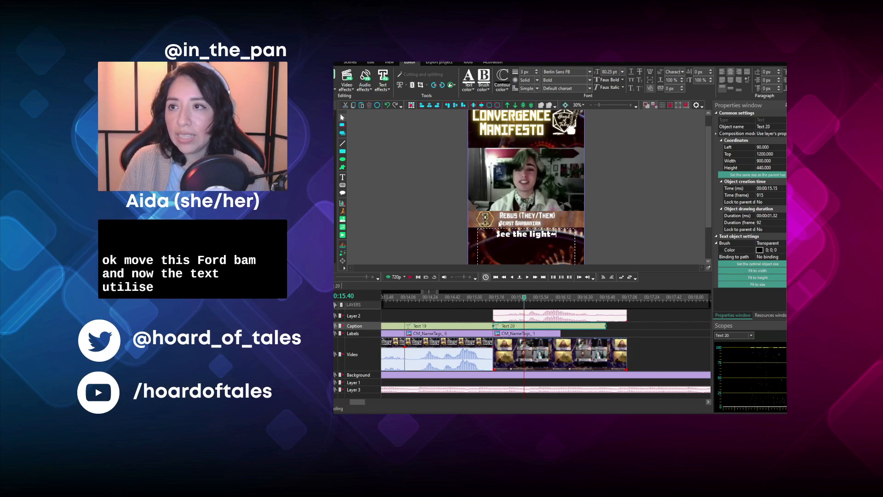
pyautogui.press('Left')
pyautogui.press('Left')
pyautogui.press('Left')
pyautogui.press('Left')
pyautogui.press('Left')
pyautogui.write('iiii')
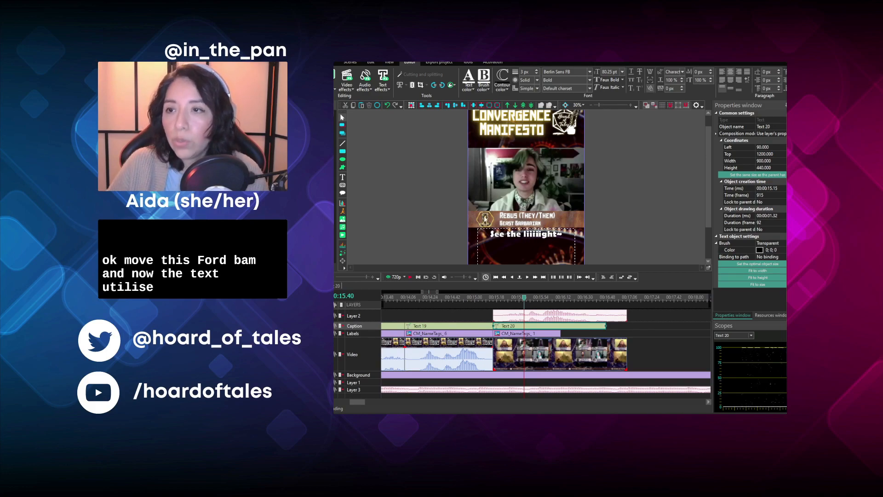
# - Extend the Beast Barbarian name tag and the "See the liiiiight~" caption to the clip's end, a duration of 00:01.49, and play the result
pyautogui.click(547, 334)
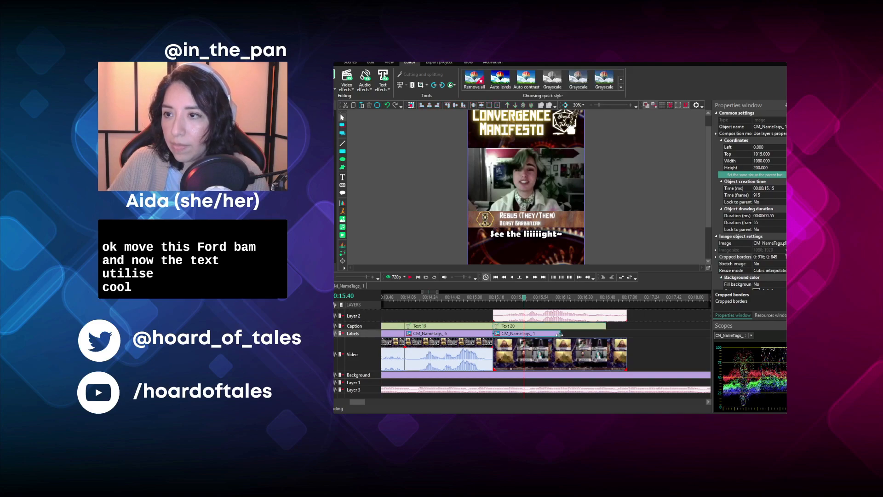
pyautogui.moveTo(562, 337); pyautogui.dragTo(622, 342)
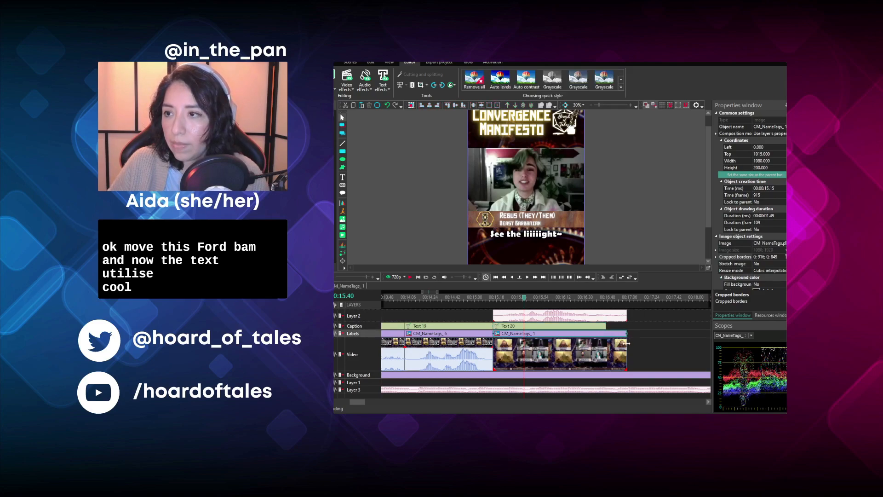
pyautogui.click(600, 327)
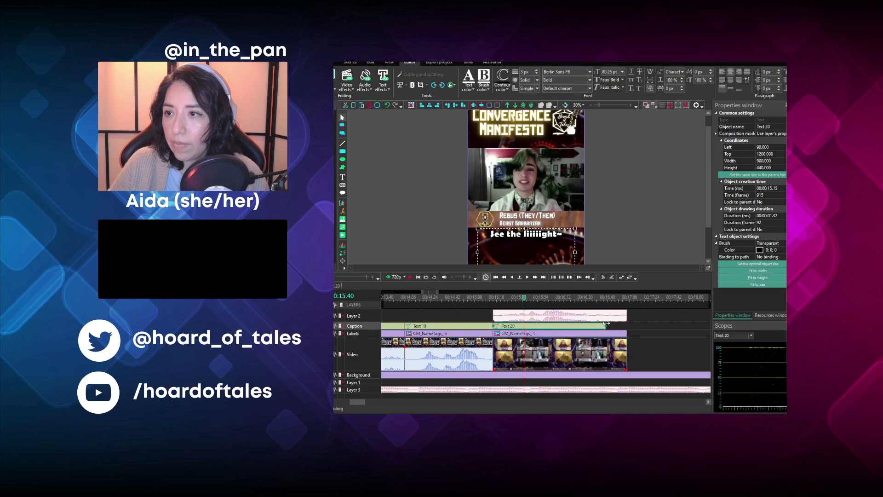
pyautogui.click(608, 325)
pyautogui.click(602, 326)
pyautogui.moveTo(603, 328); pyautogui.dragTo(626, 328)
pyautogui.click(494, 298)
pyautogui.click(413, 276)
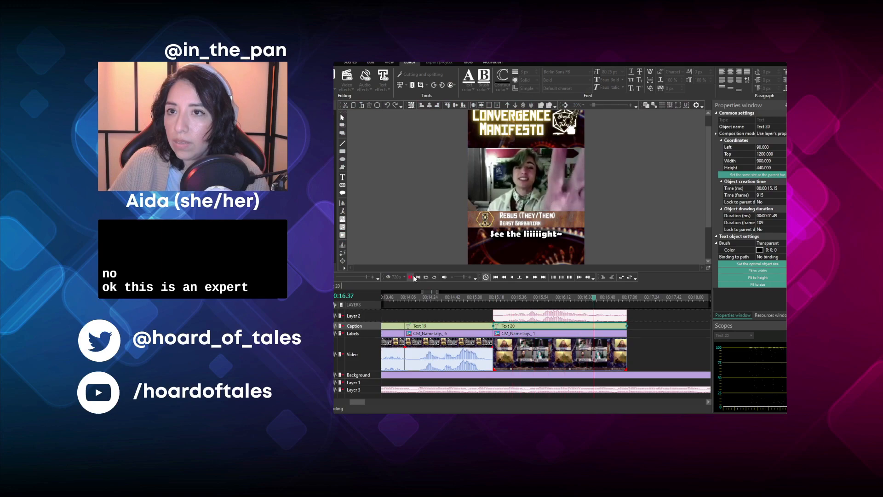
# - Move the remaining group-view video clip earlier to start at 00:17.04, closing the gap after the trimmed clip
pyautogui.click(366, 401)
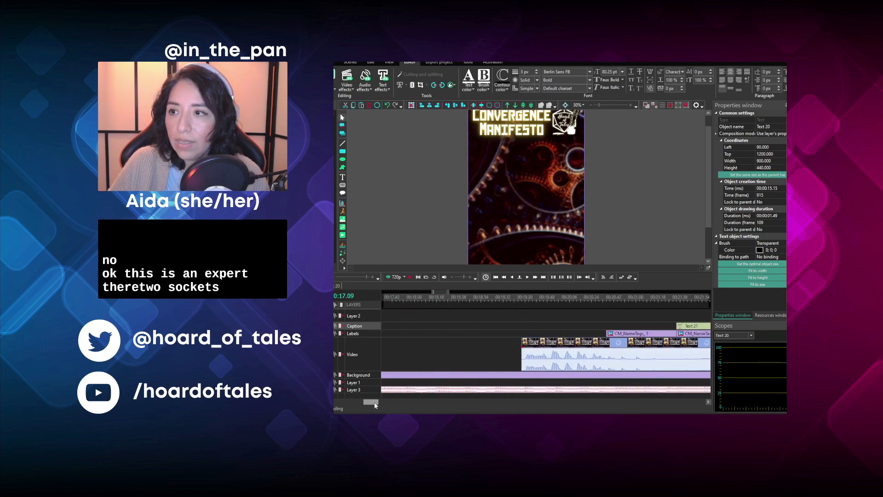
pyautogui.moveTo(375, 404); pyautogui.dragTo(370, 404)
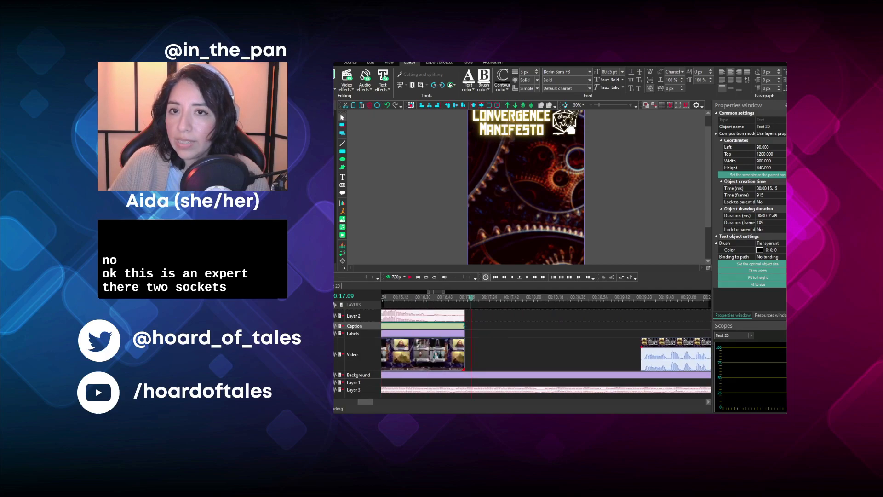
pyautogui.scroll(-2, 525, 349)
pyautogui.click(569, 348)
pyautogui.moveTo(568, 348); pyautogui.dragTo(492, 349)
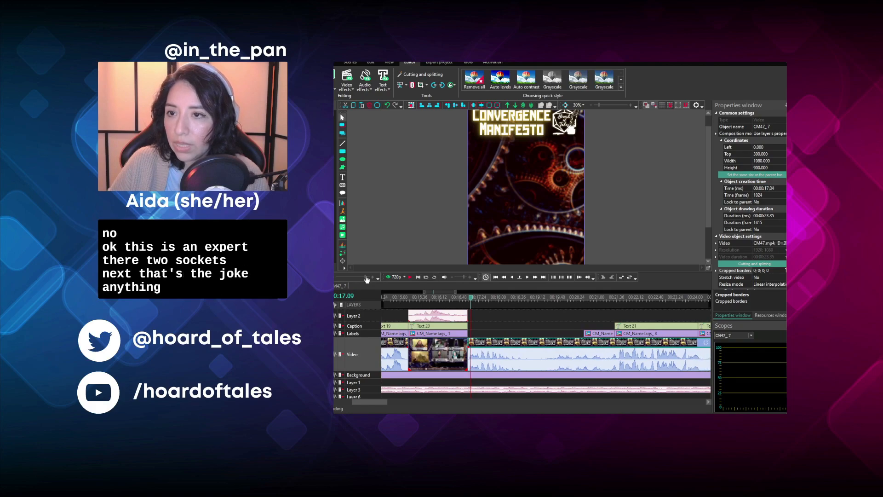
# - Play the start of the group-view clip and split it at 00:18.03
pyautogui.click(411, 277)
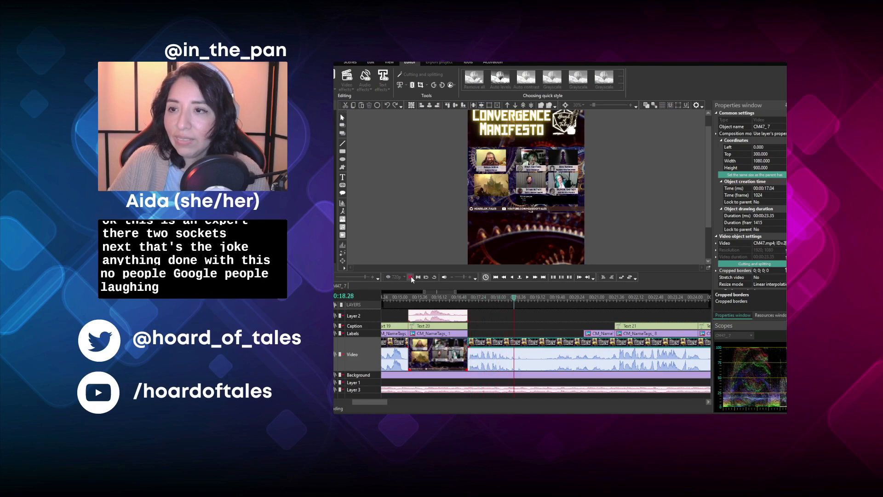
pyautogui.click(411, 277)
pyautogui.click(470, 298)
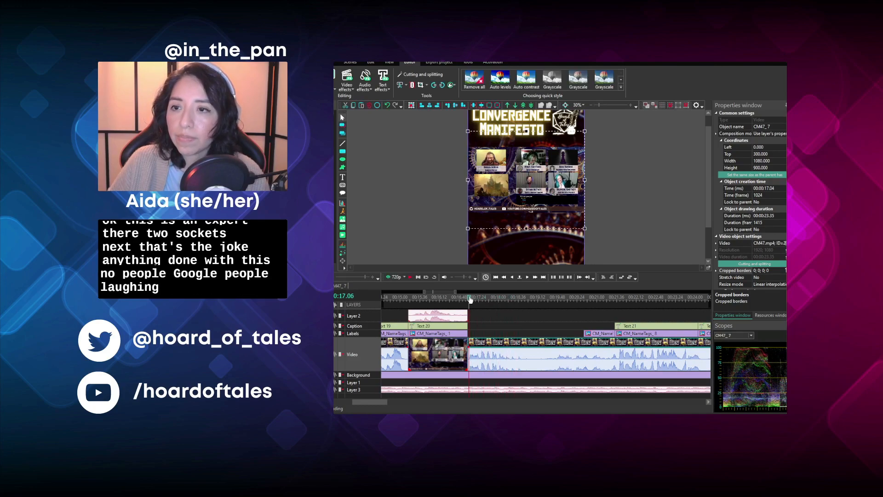
pyautogui.click(535, 277)
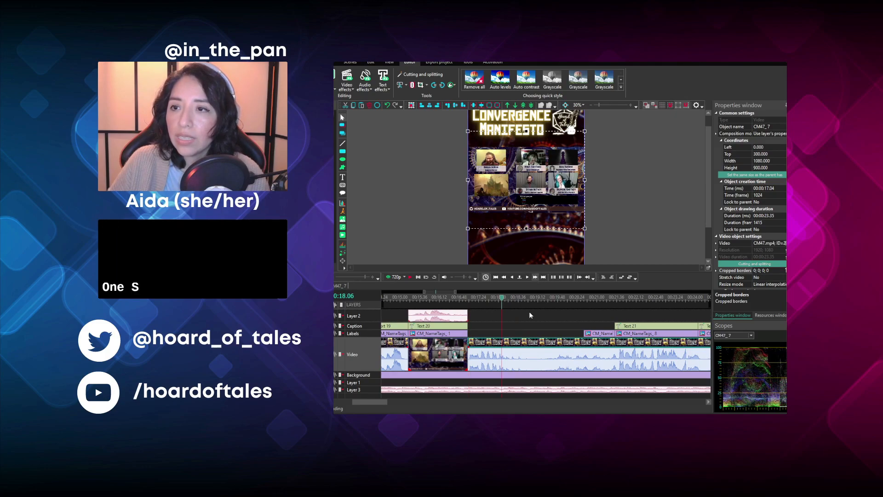
pyautogui.click(507, 302)
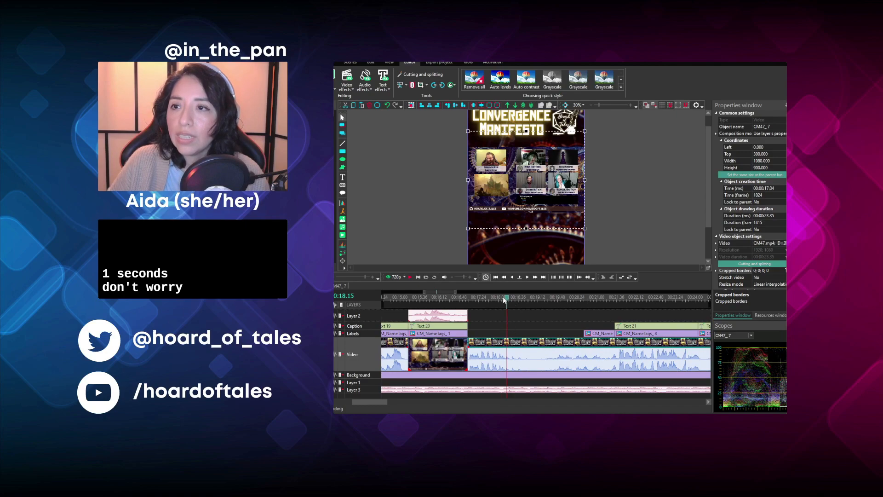
pyautogui.click(503, 301)
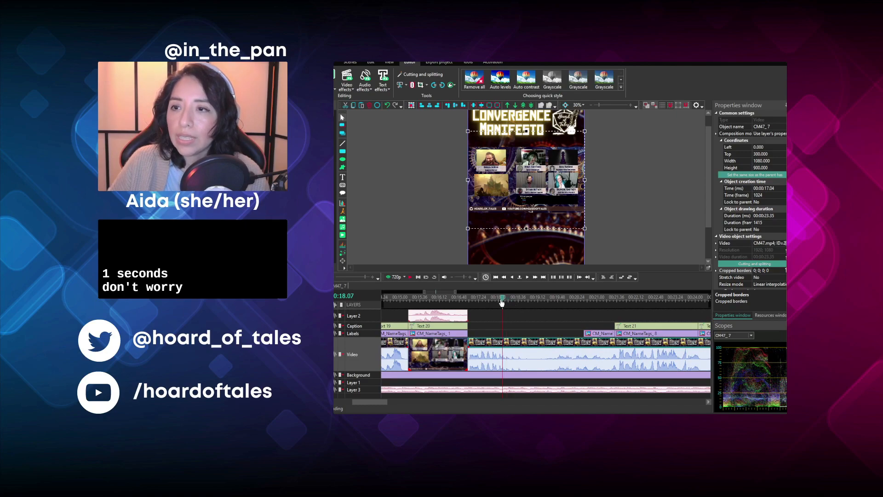
pyautogui.click(500, 302)
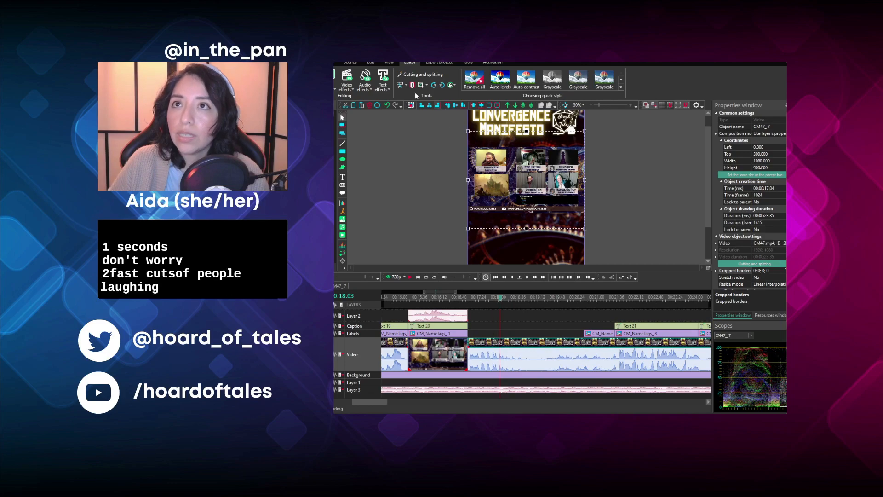
pyautogui.hotkey('ctrl', 'k')
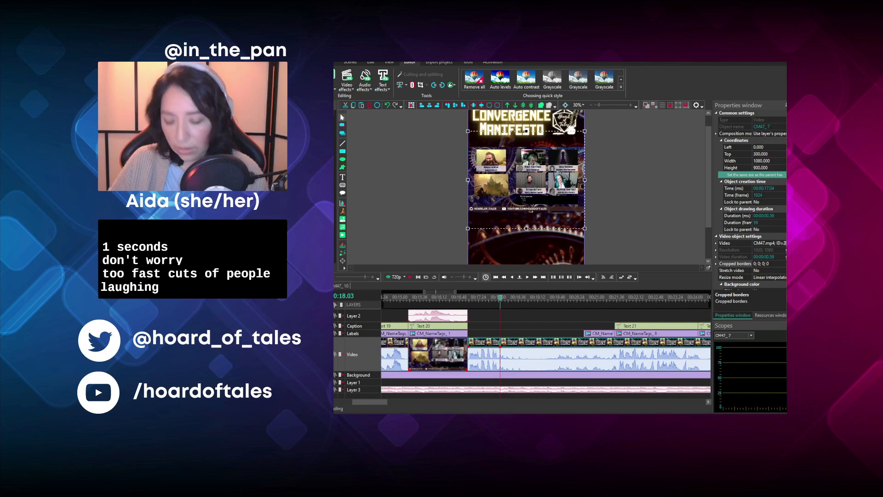
# - Crop the short clip at 00:17.04 to the single webcam and fit the Open Sea Oath Paladin name tag under it with duration 00:00.59
pyautogui.click(551, 319)
pyautogui.click(492, 343)
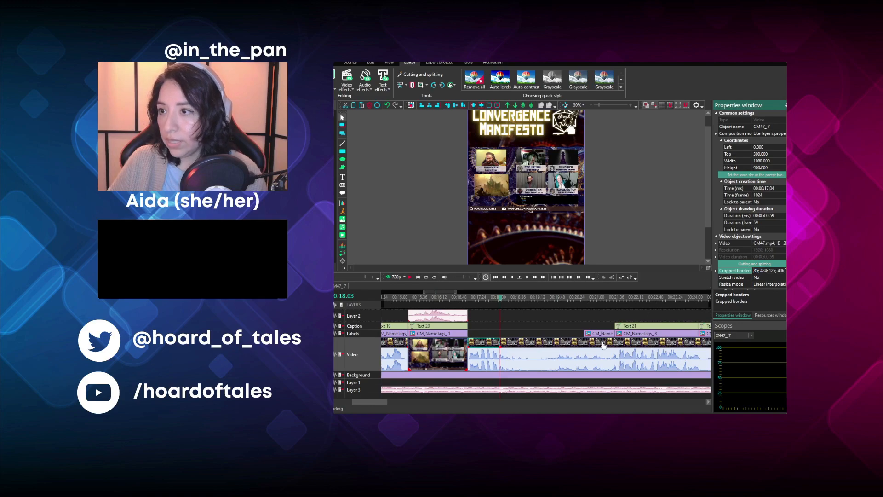
pyautogui.click(584, 335)
pyautogui.moveTo(583, 338); pyautogui.dragTo(477, 337)
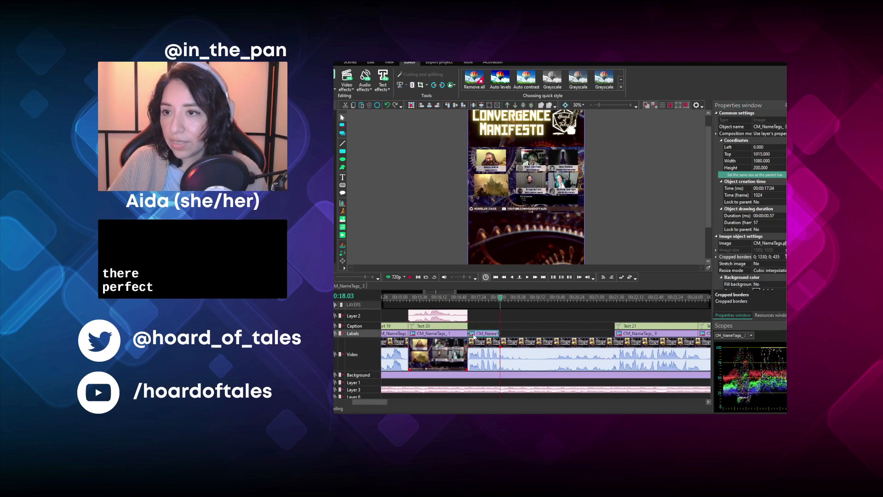
pyautogui.click(500, 335)
pyautogui.click(498, 332)
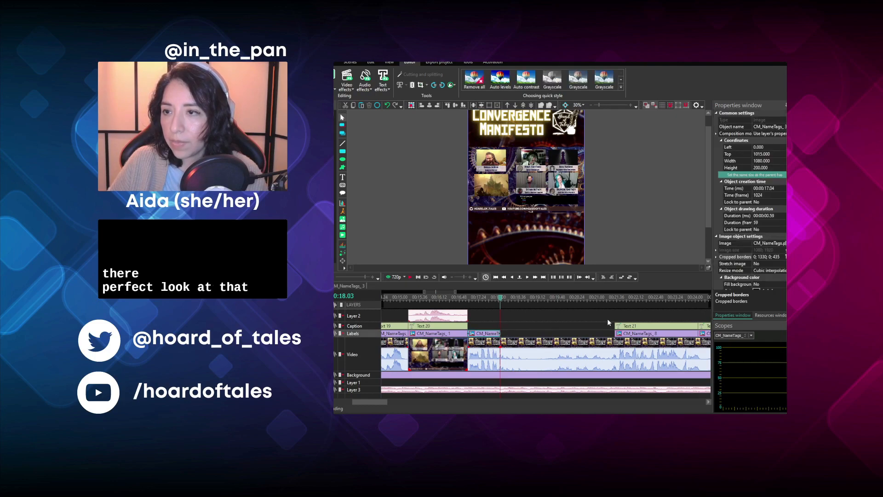
# - Replace the next caption's text with "(laughing)", fit it to the clip from 00:17.04 for 00:00.59, and play the result
pyautogui.moveTo(620, 323); pyautogui.dragTo(503, 328)
pyautogui.doubleClick(567, 242)
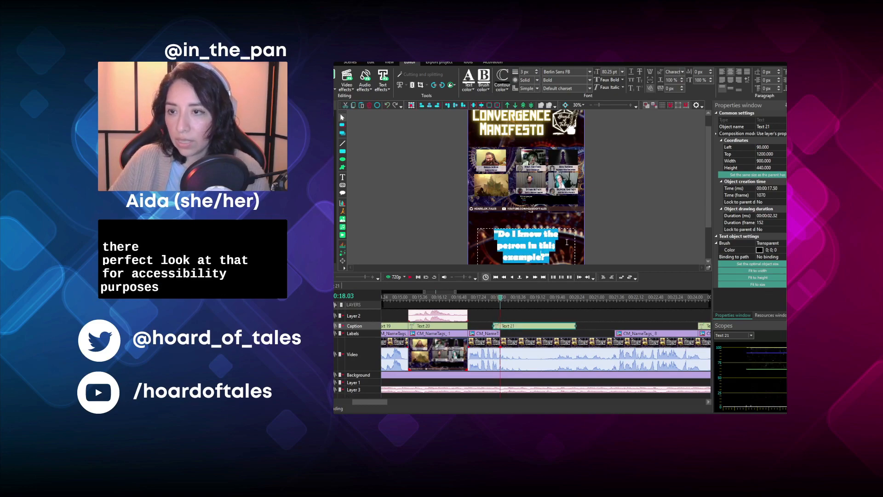
pyautogui.press('BackSpace')
pyautogui.write('"')
pyautogui.write('laughing)')
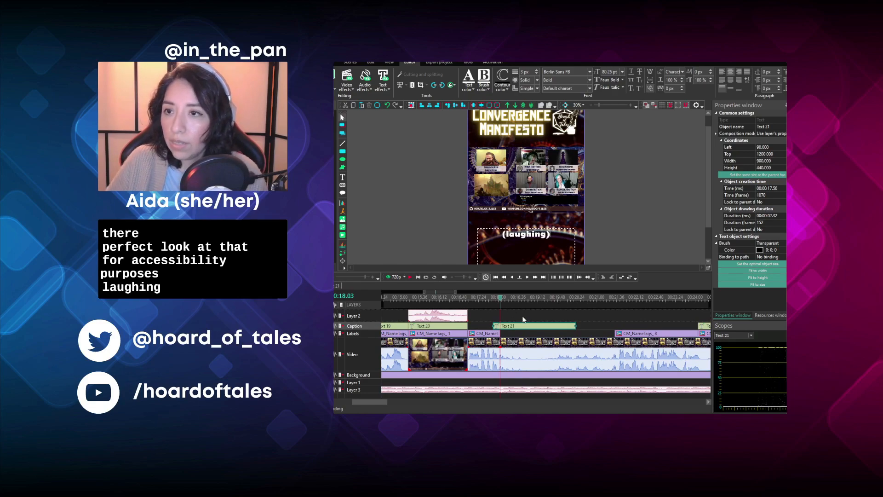
pyautogui.moveTo(526, 327); pyautogui.dragTo(498, 320)
pyautogui.click(469, 296)
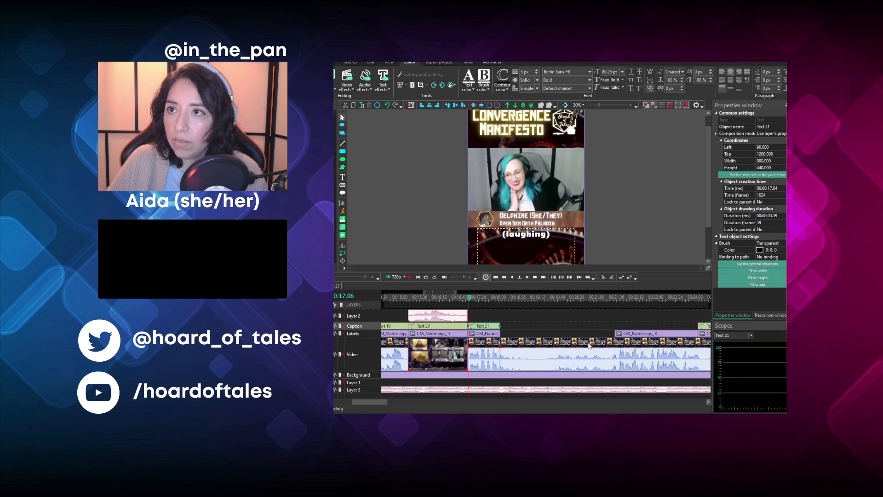
pyautogui.press('space')
pyautogui.press('space')
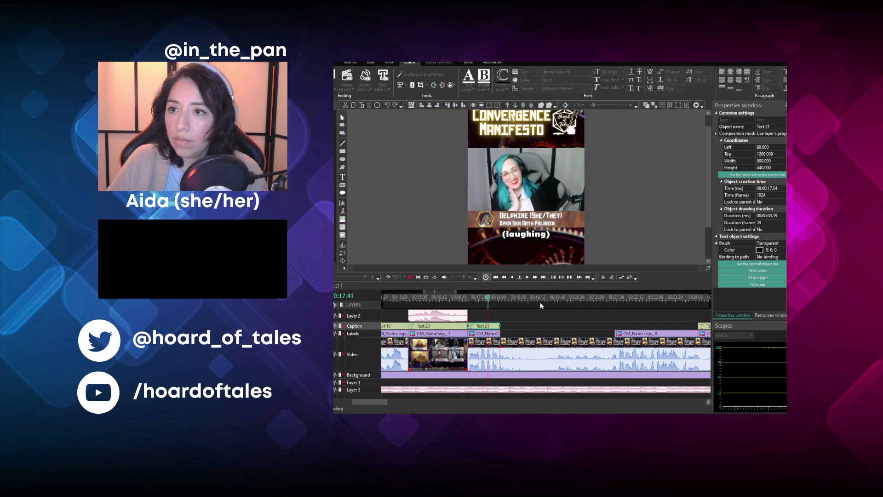
# - Play the following group-view footage, cut off its beginning up to 00:18.41, and move the remaining clip back to start at 00:18.03
pyautogui.click(504, 300)
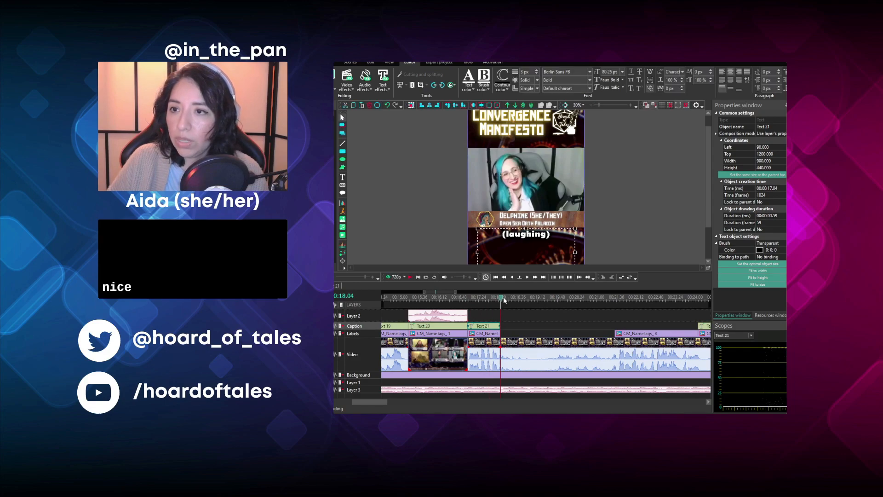
pyautogui.press('space')
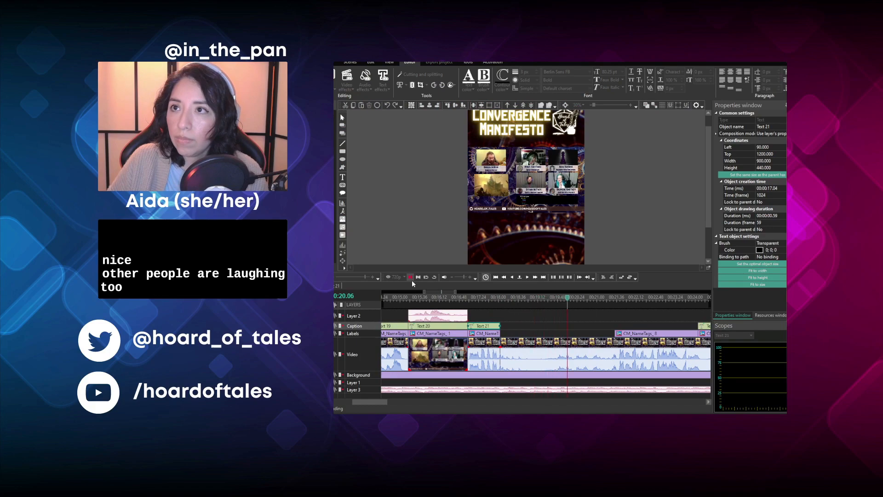
pyautogui.press('space')
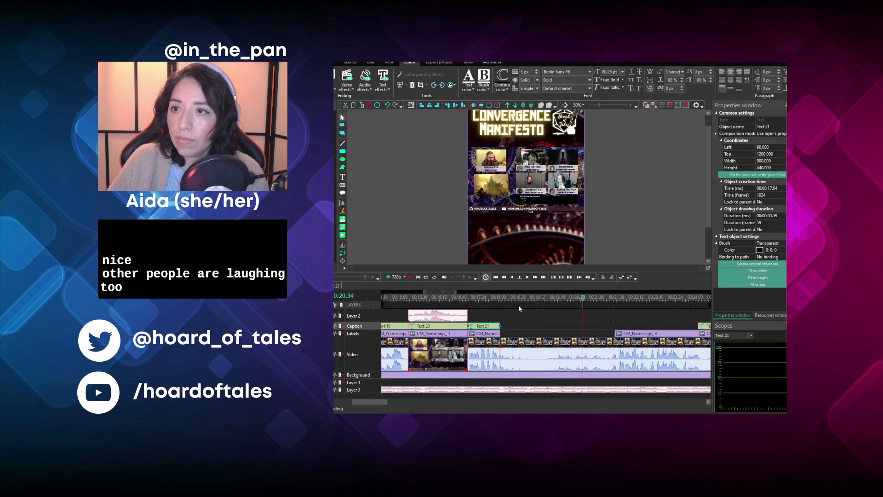
pyautogui.click(521, 299)
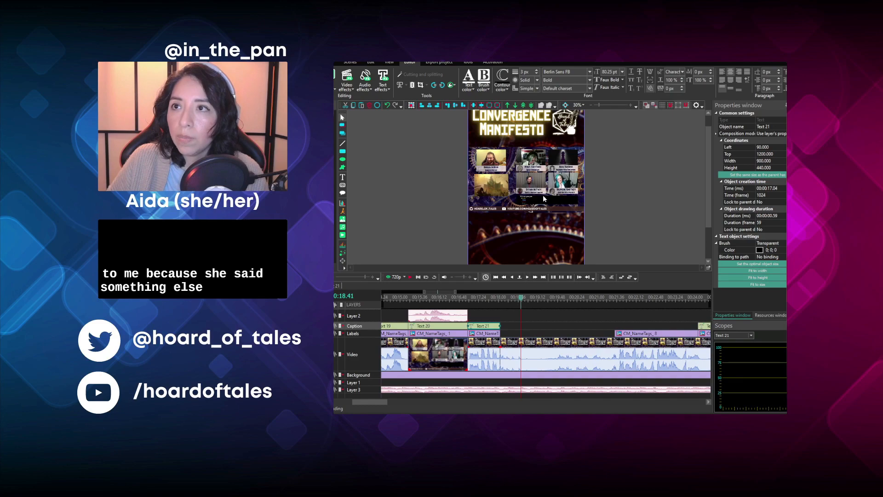
pyautogui.click(520, 350)
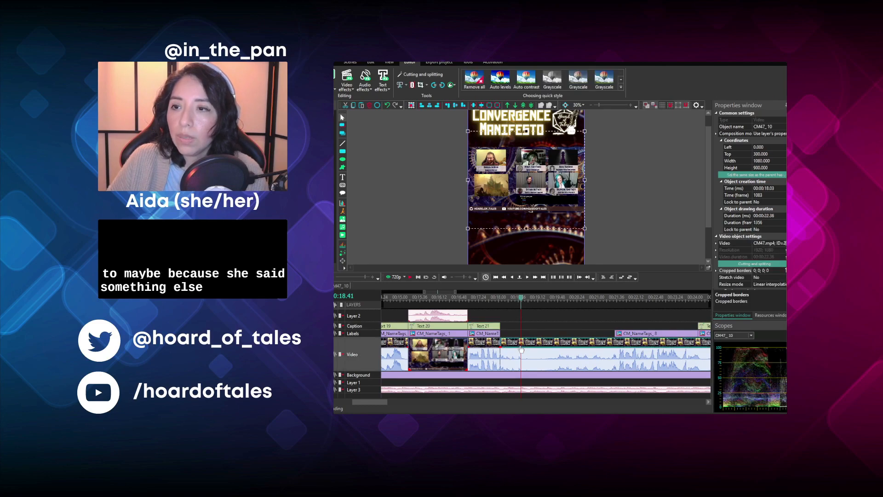
pyautogui.click(405, 87)
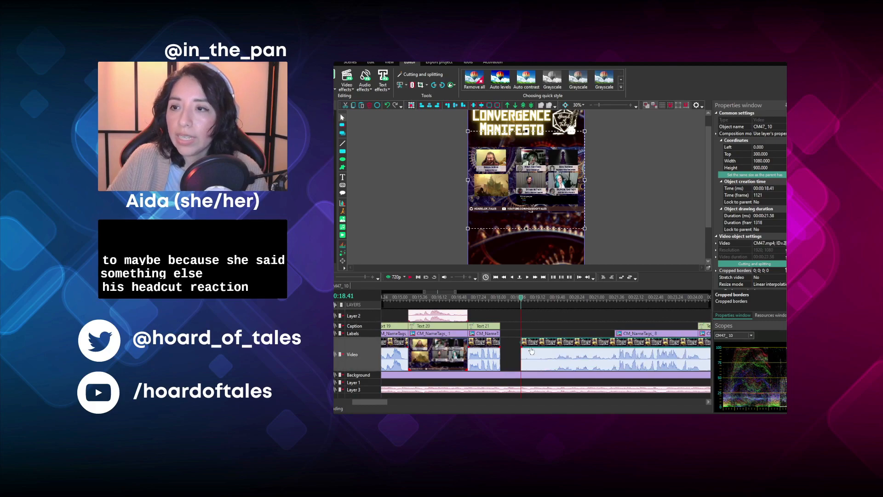
pyautogui.moveTo(536, 339); pyautogui.dragTo(516, 339)
# - Play the start of the moved group-view clip and split it at 00:18.45
pyautogui.click(504, 302)
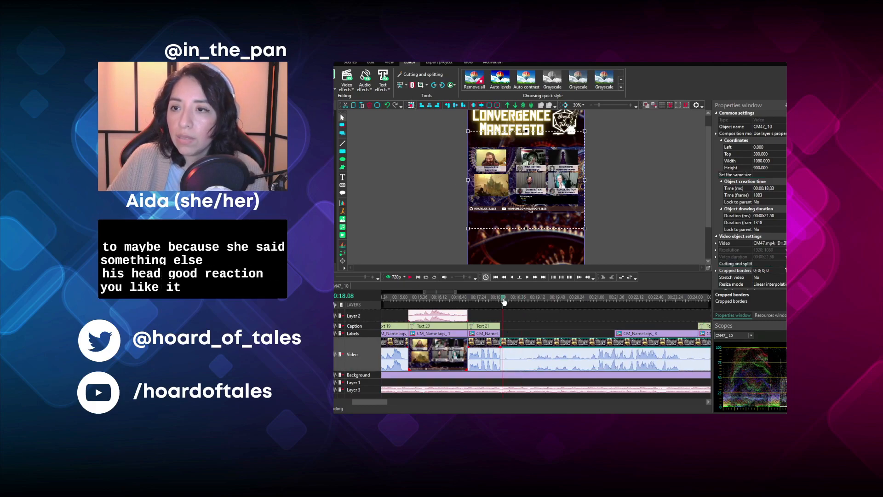
pyautogui.click(411, 277)
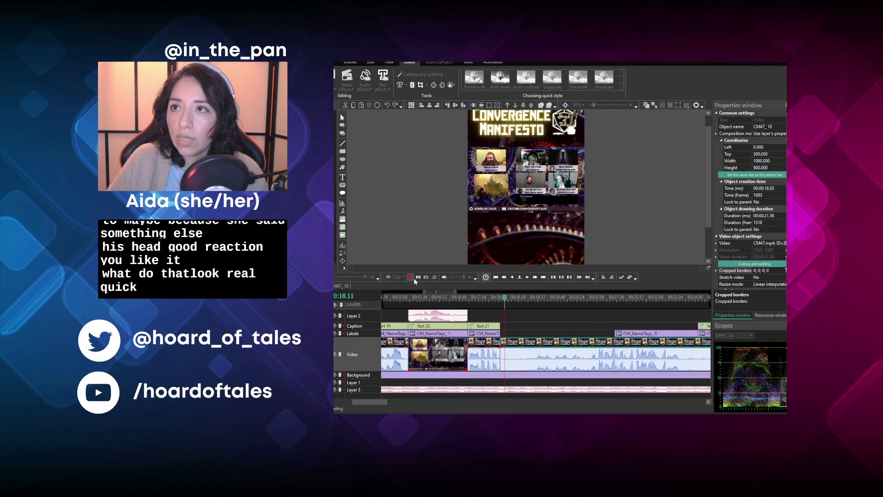
pyautogui.press('space')
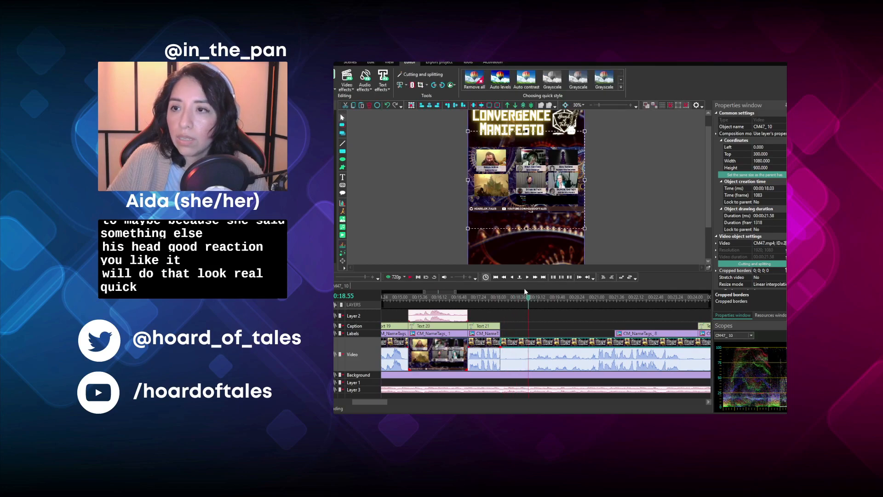
pyautogui.click(526, 299)
pyautogui.click(523, 299)
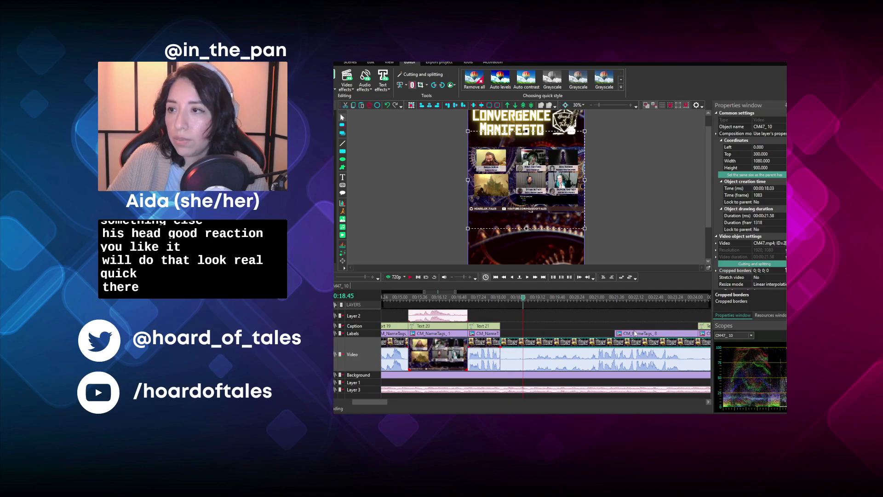
# - Move the next name tag to 00:18.03, switch it to the Battle Master Fighter tag, and shorten it to 00:00.42
pyautogui.moveTo(637, 336); pyautogui.dragTo(523, 339)
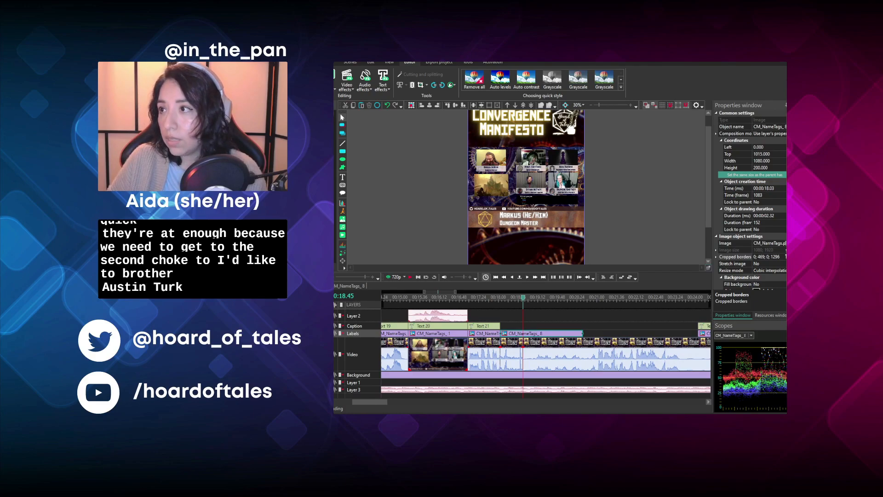
pyautogui.click(668, 222)
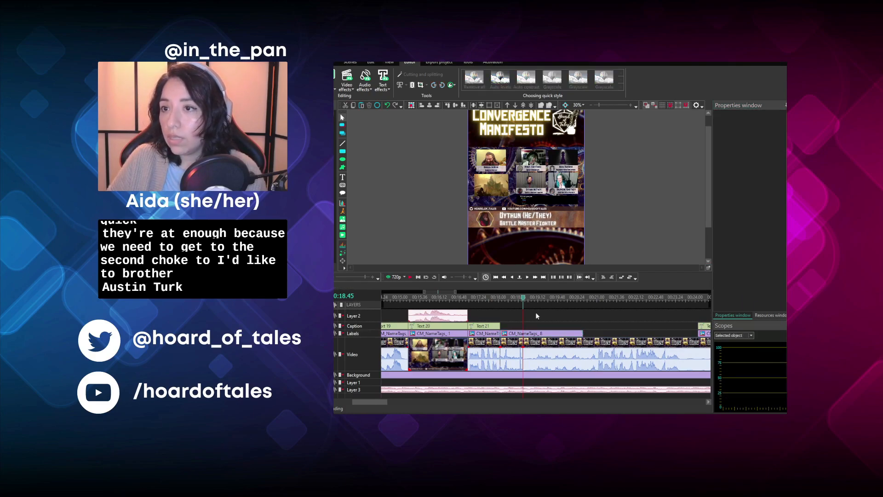
pyautogui.click(581, 334)
pyautogui.moveTo(558, 336); pyautogui.dragTo(524, 335)
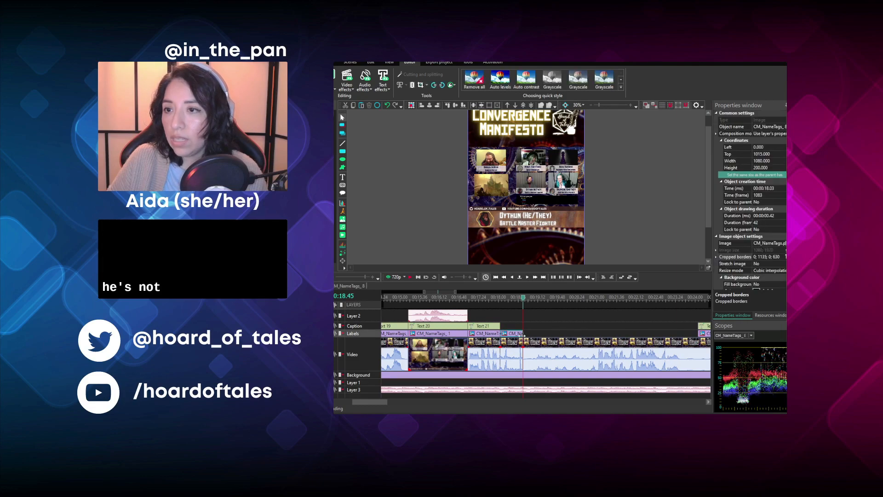
# - Play the footage after the split, cut off its beginning up to 00:19.03, and move the remaining clip back to 00:18.45
pyautogui.click(411, 277)
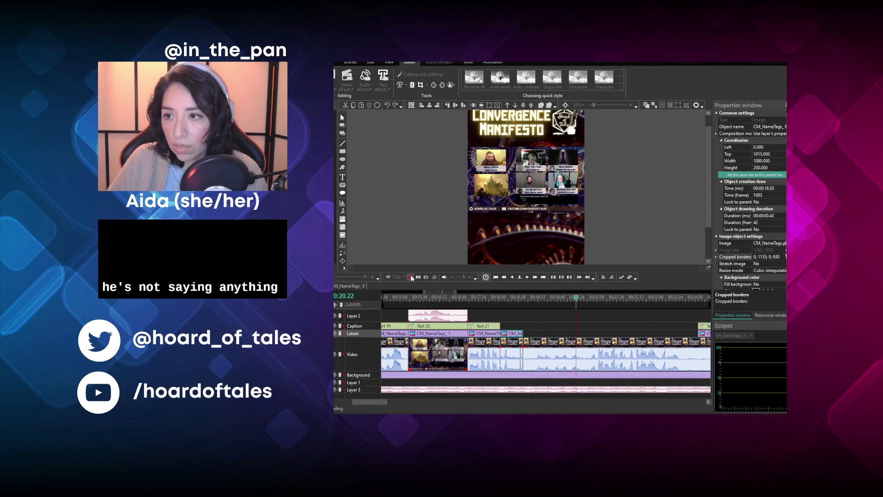
pyautogui.click(537, 299)
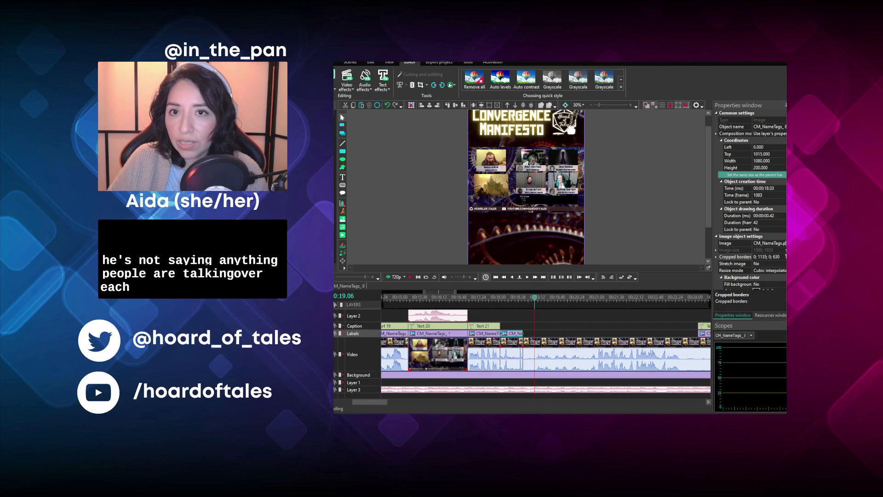
pyautogui.scroll(2, 535, 301)
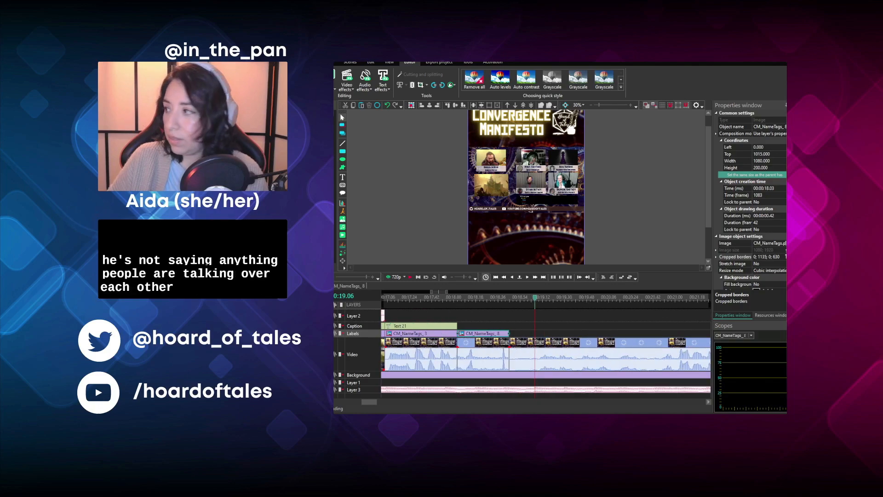
pyautogui.moveTo(361, 402); pyautogui.dragTo(366, 403)
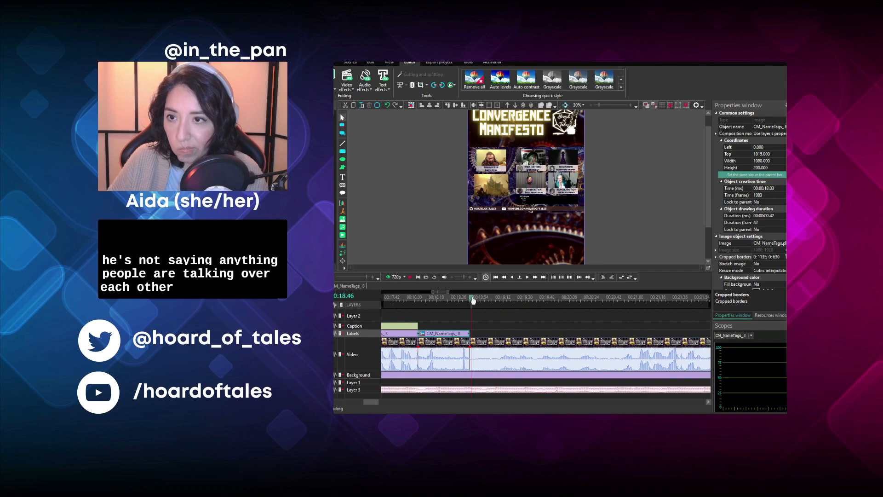
pyautogui.click(409, 277)
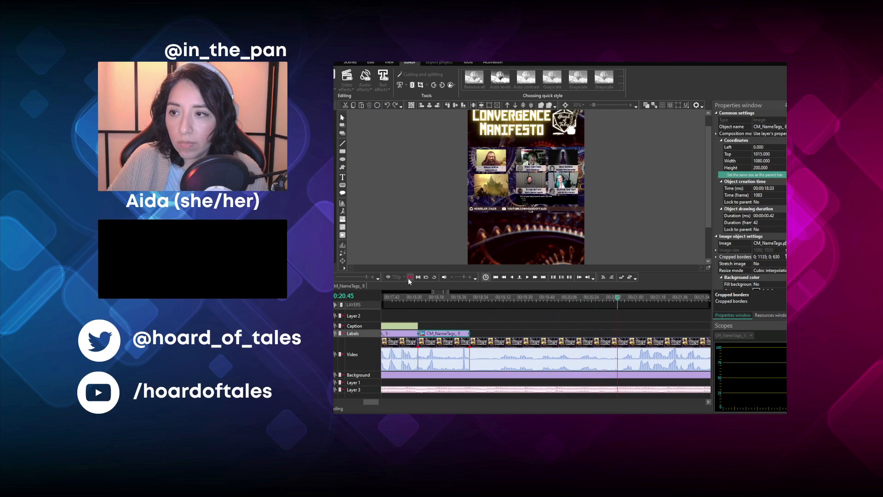
pyautogui.click(476, 296)
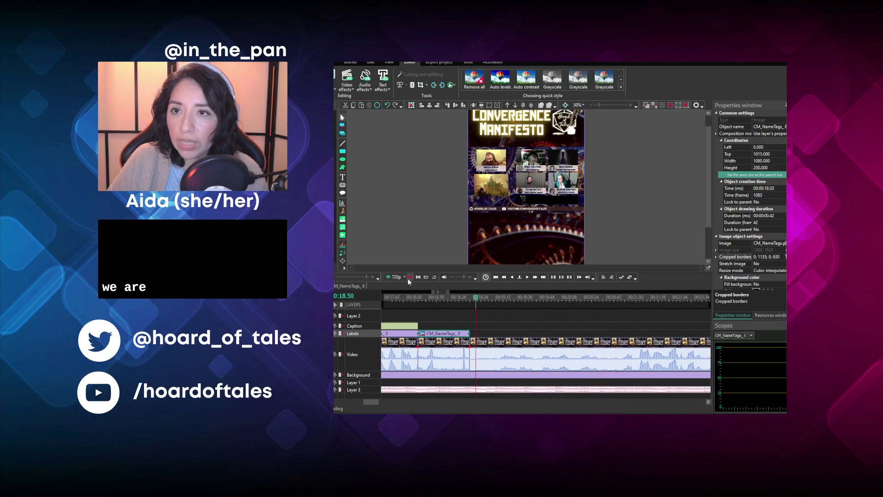
pyautogui.click(407, 278)
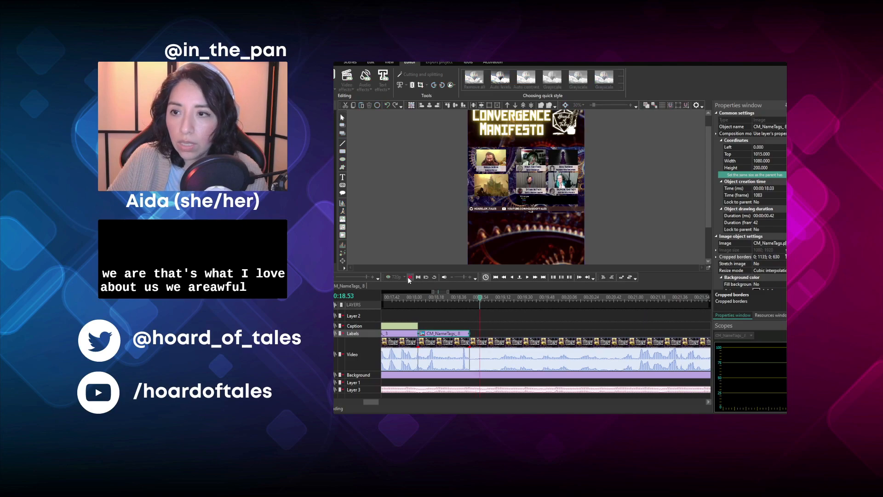
pyautogui.click(492, 296)
pyautogui.click(480, 345)
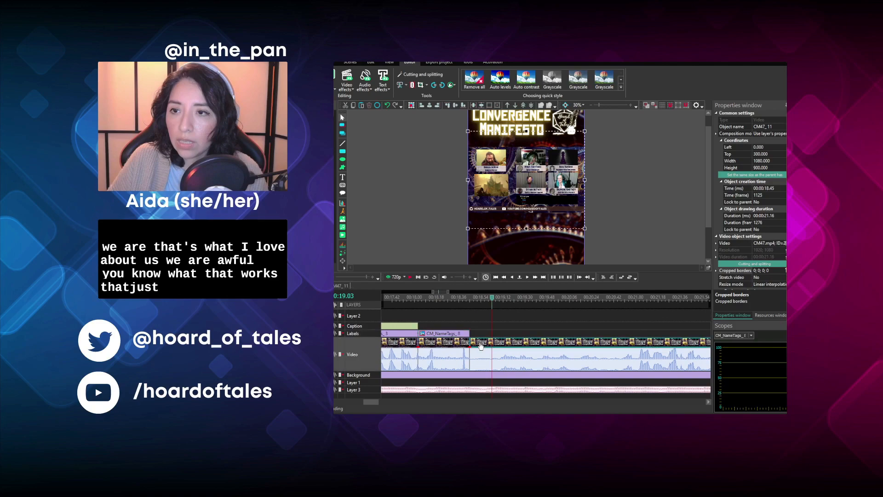
pyautogui.click(407, 106)
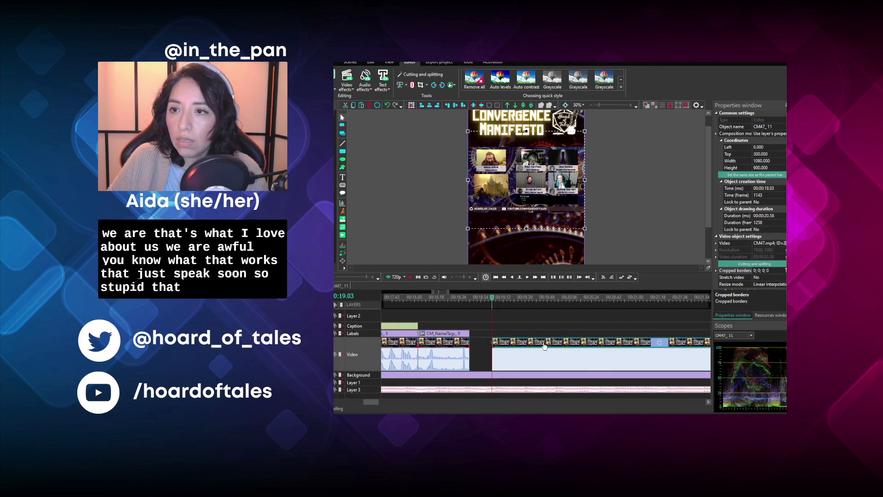
pyautogui.moveTo(544, 346); pyautogui.dragTo(511, 342)
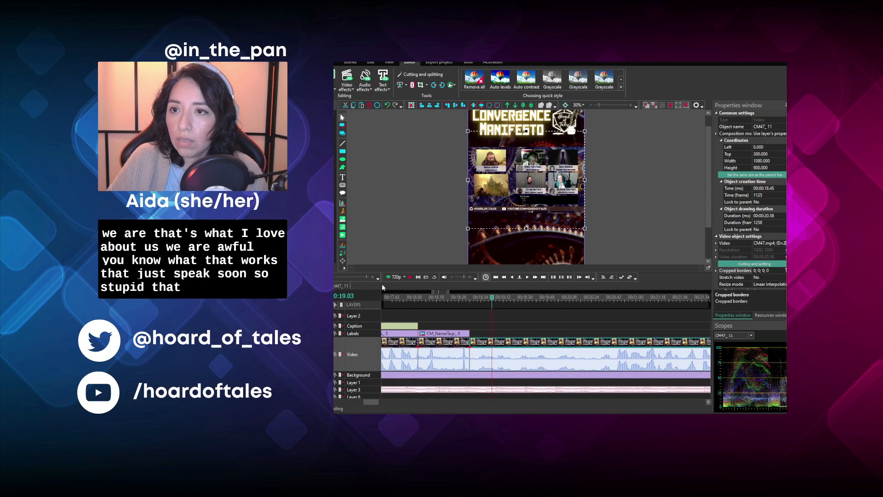
# - Split the moved group-view clip at 00:19.22 and play the footage that follows
pyautogui.click(409, 276)
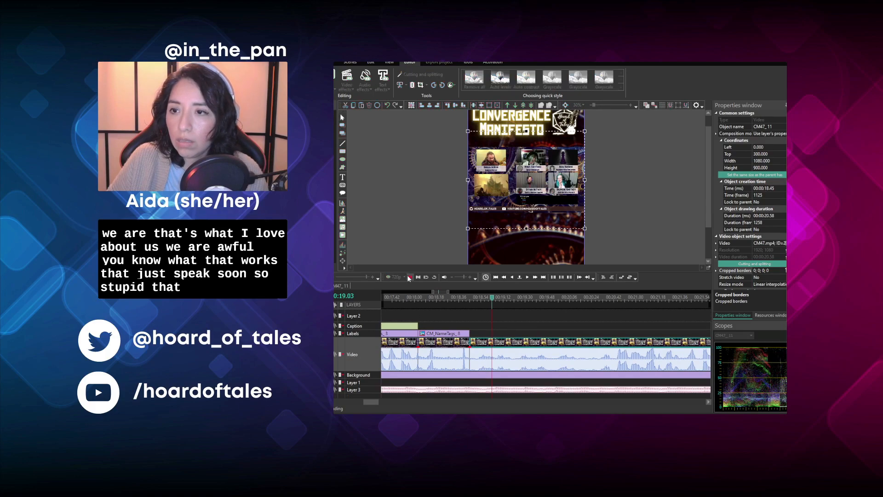
pyautogui.click(512, 297)
pyautogui.click(515, 298)
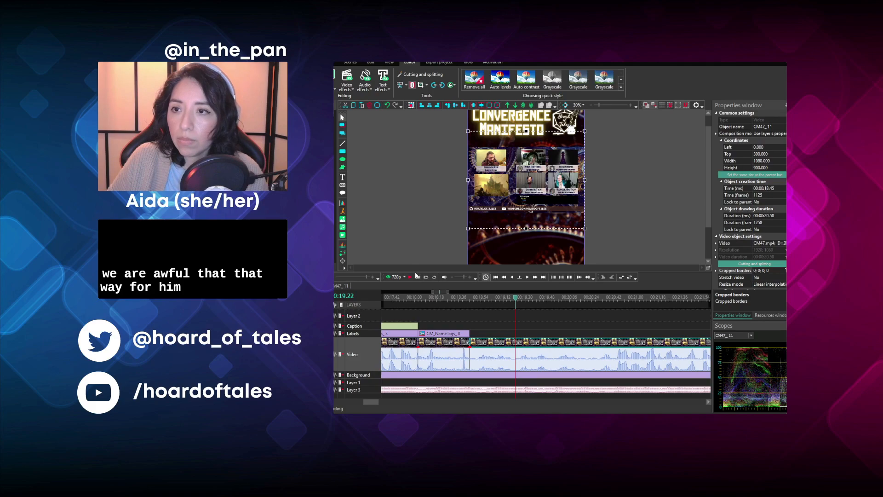
pyautogui.click(417, 277)
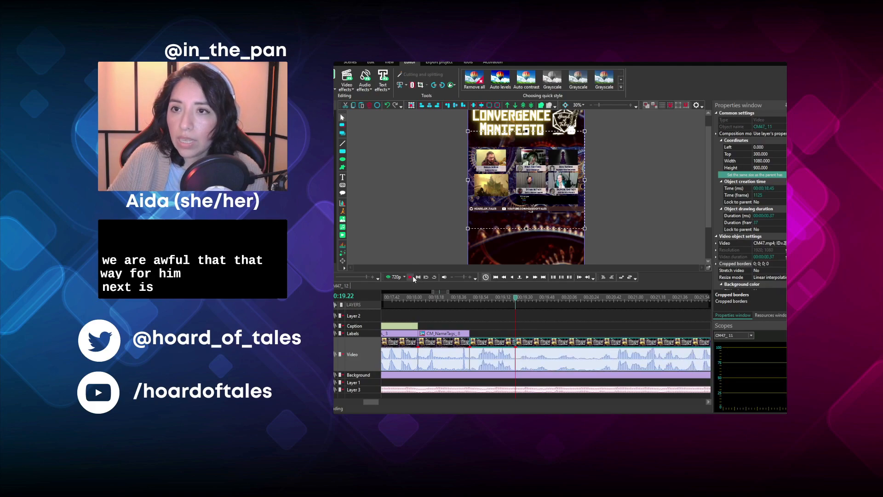
pyautogui.click(413, 276)
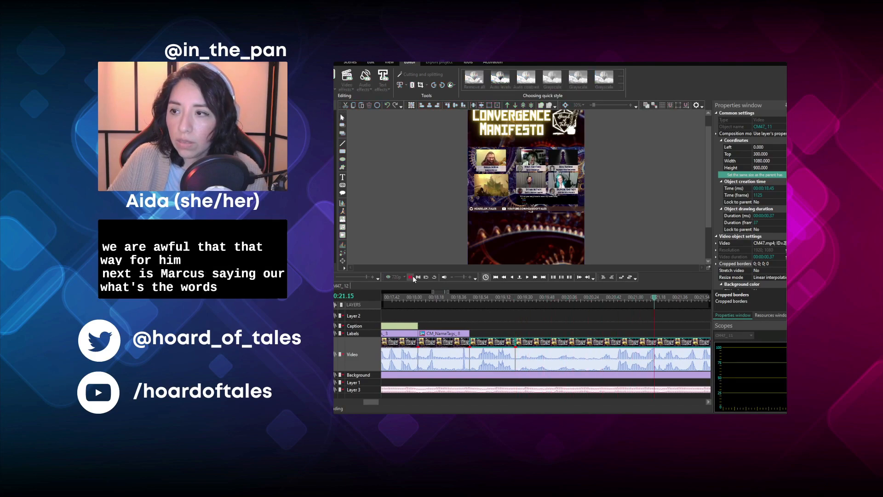
pyautogui.click(413, 276)
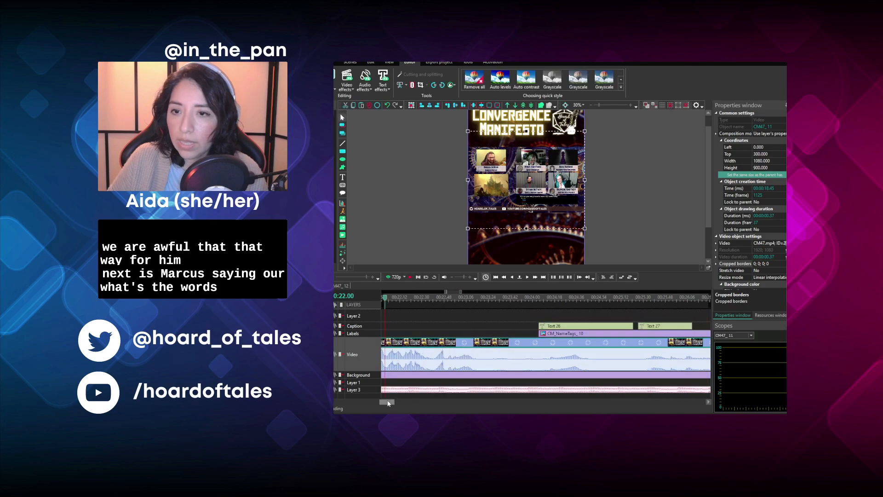
# - Play the group-view footage from 00:22.00 and split it at 00:23.13
pyautogui.scroll(-1, 387, 386)
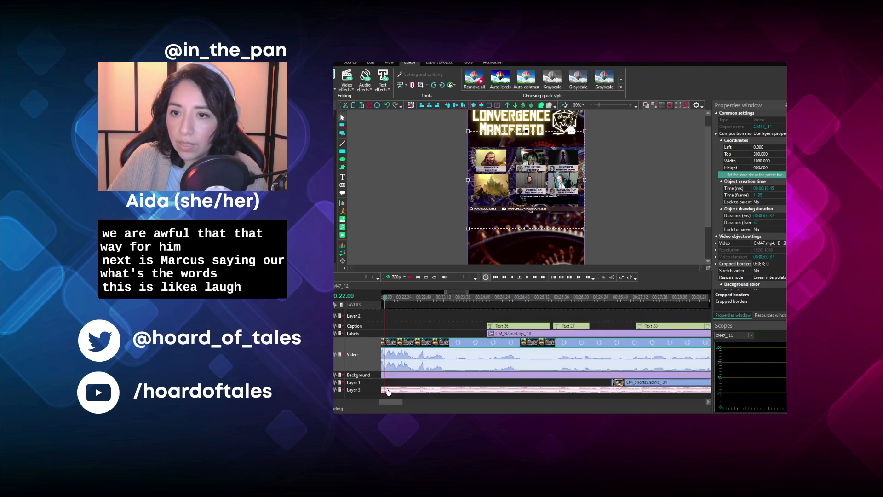
pyautogui.moveTo(385, 402); pyautogui.dragTo(382, 399)
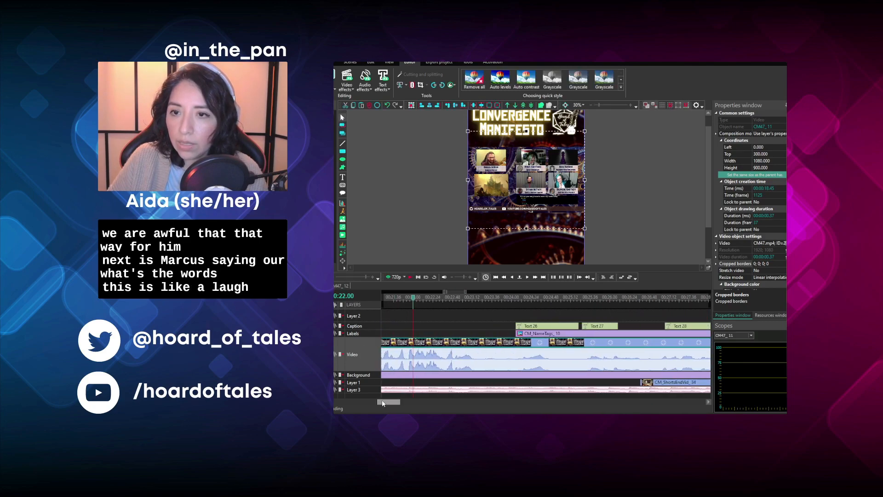
pyautogui.click(410, 277)
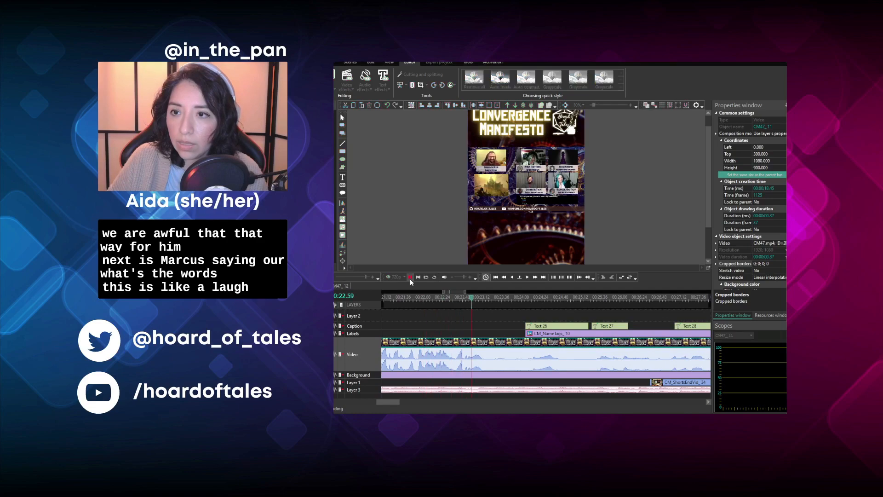
pyautogui.click(409, 277)
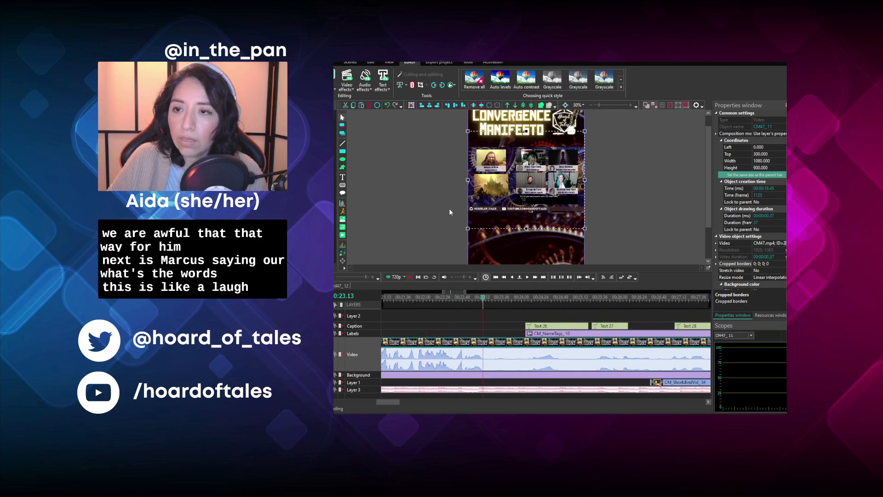
pyautogui.click(434, 314)
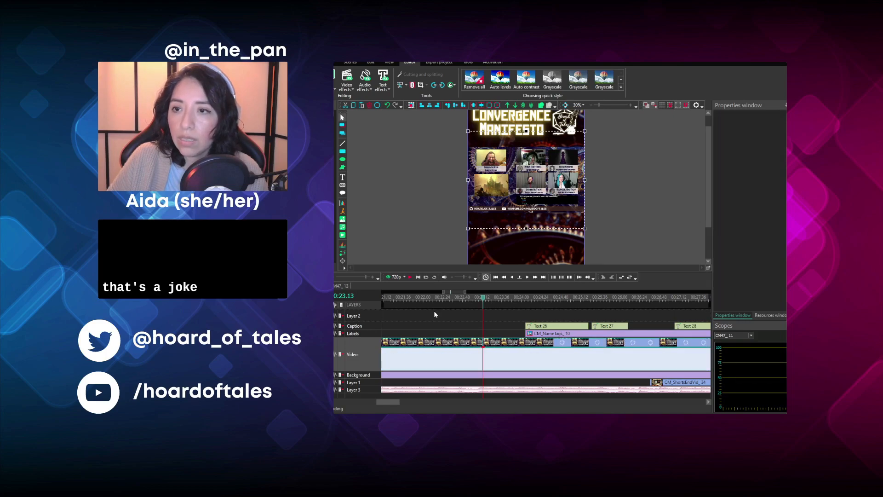
# - Cut off the beginning of the footage after the split up to 00:25.27 and move the remaining clip back to 00:23.13
pyautogui.click(413, 277)
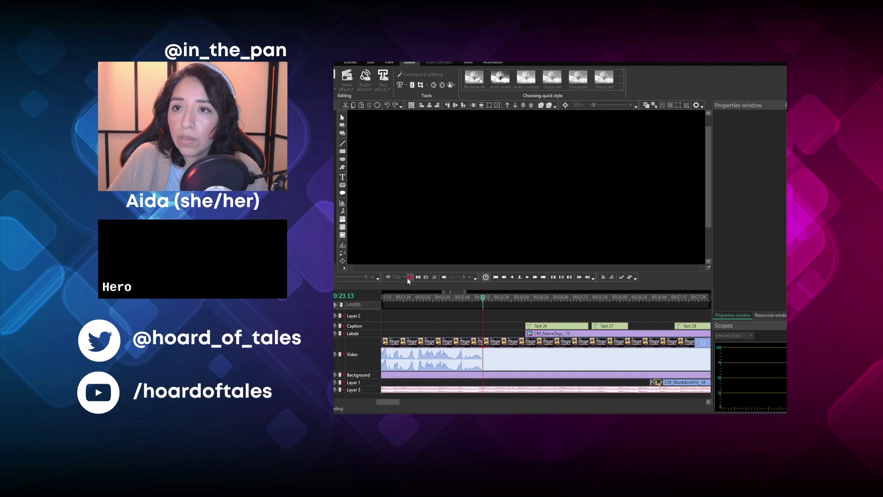
pyautogui.click(408, 277)
pyautogui.click(411, 278)
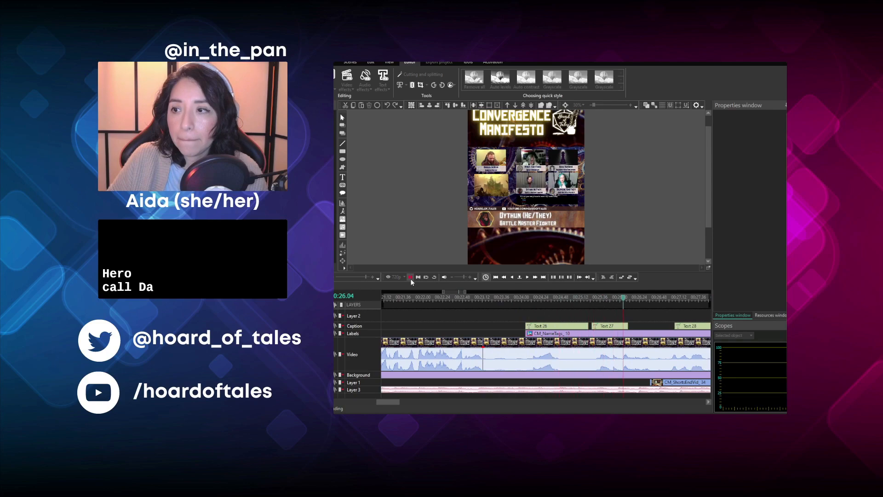
pyautogui.click(410, 277)
pyautogui.moveTo(589, 299); pyautogui.dragTo(594, 300)
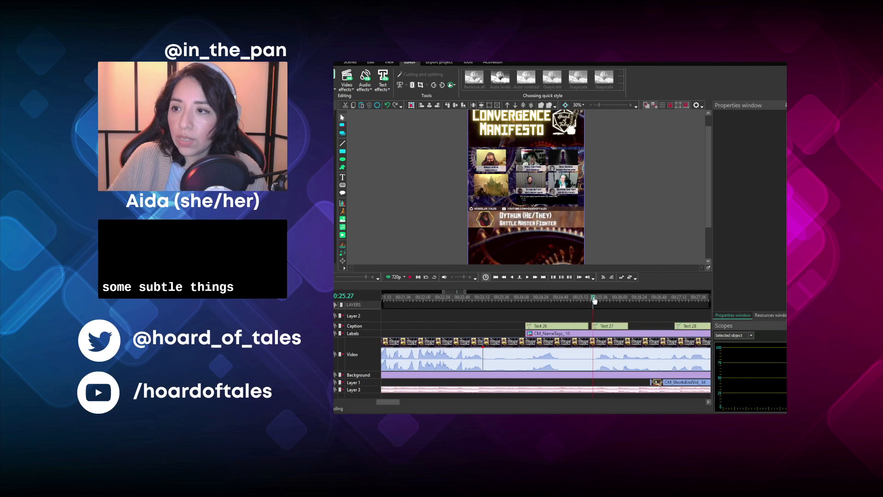
pyautogui.click(562, 342)
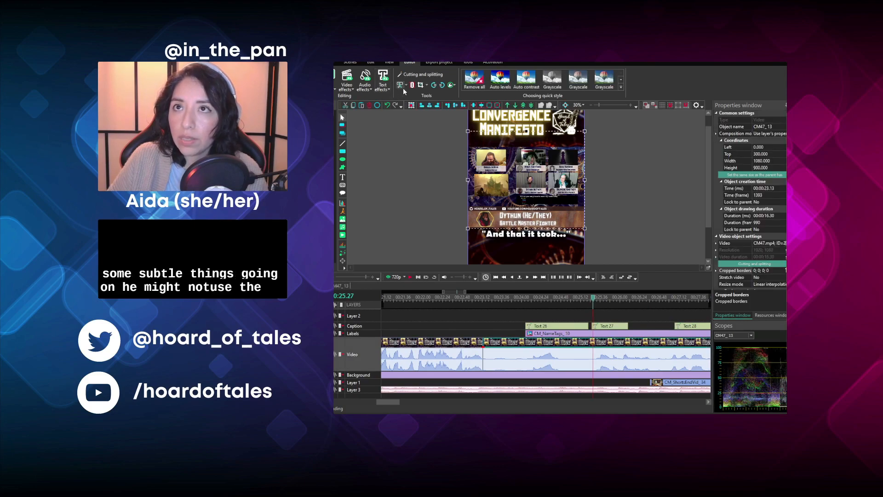
pyautogui.click(412, 106)
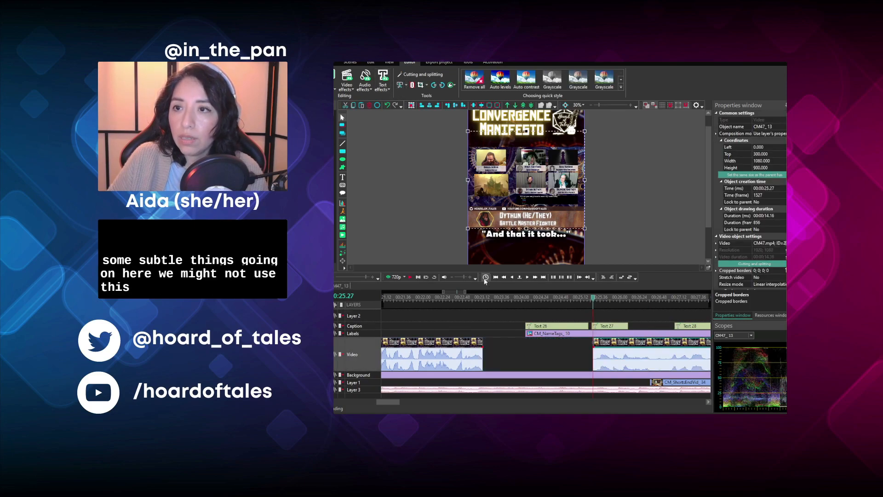
pyautogui.click(490, 298)
pyautogui.moveTo(617, 343); pyautogui.dragTo(507, 343)
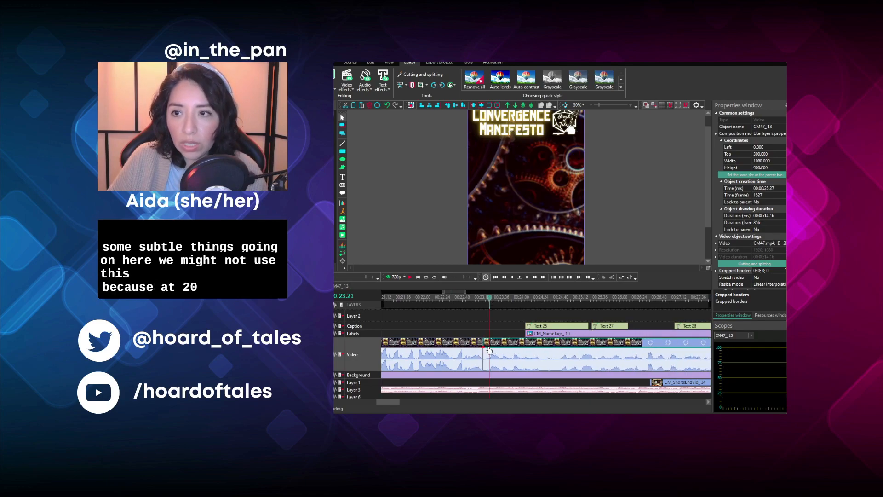
# - Play the start of the moved group-view clip and split it at 00:24.32
pyautogui.click(410, 276)
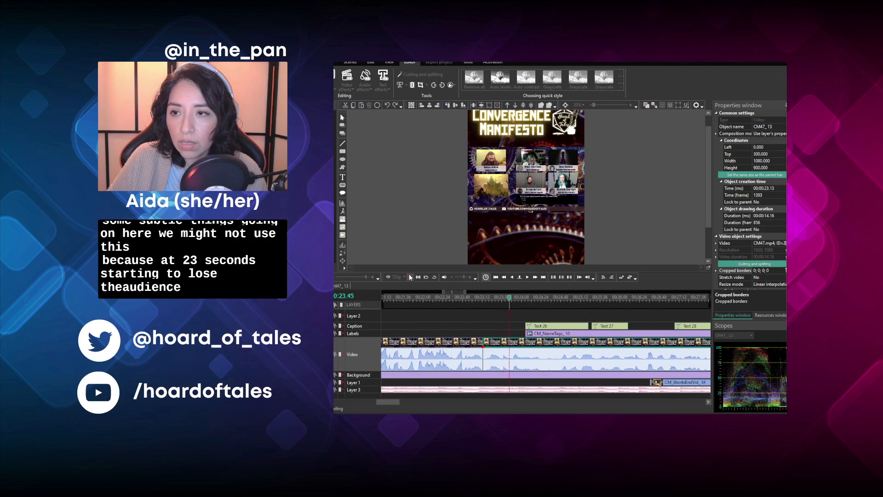
pyautogui.click(410, 276)
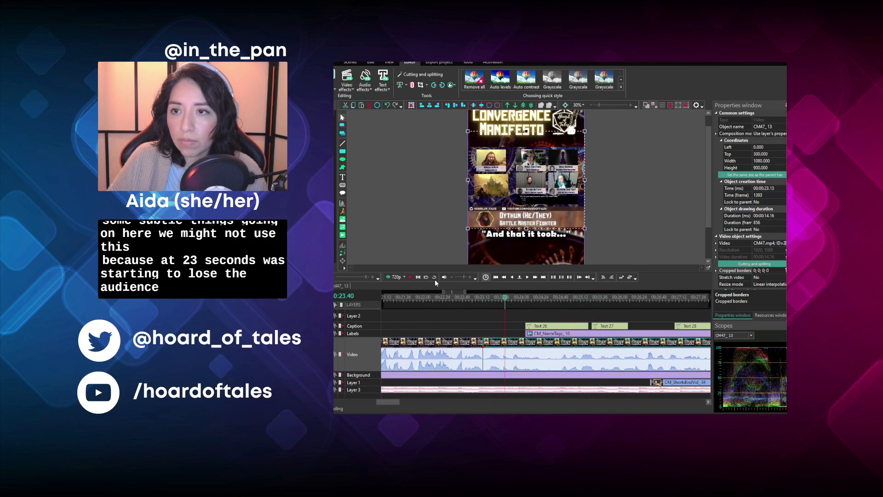
pyautogui.click(411, 277)
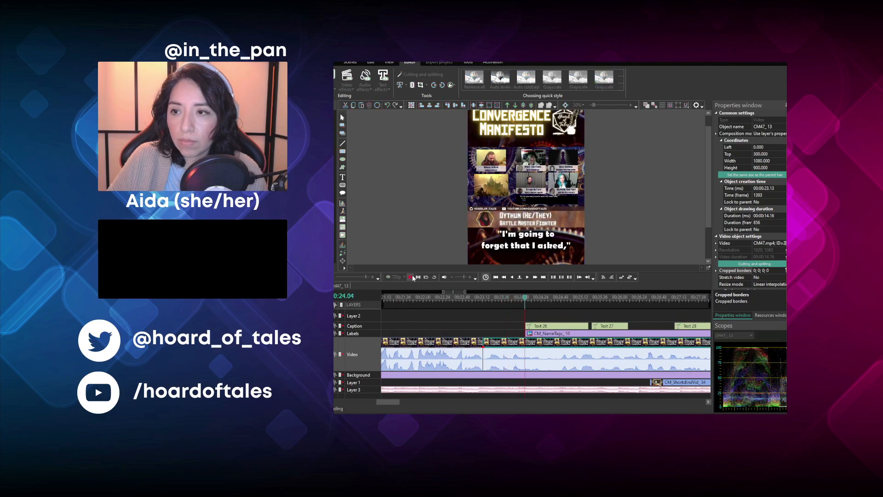
pyautogui.click(412, 276)
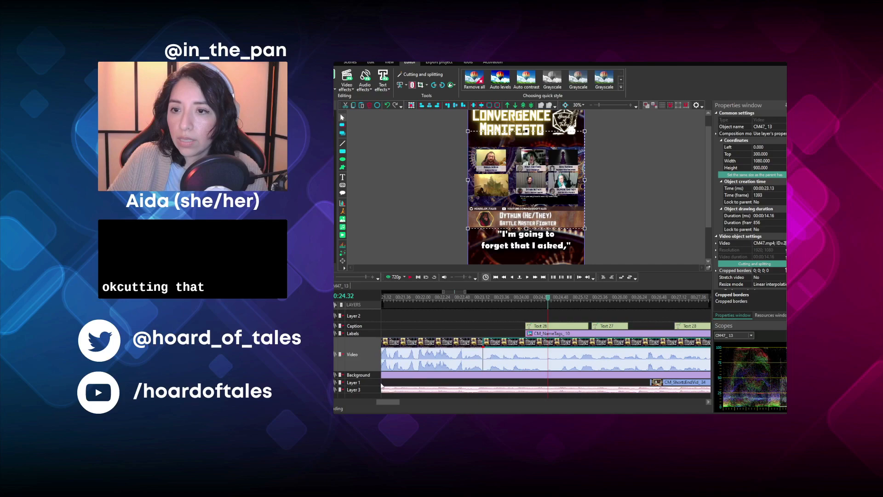
pyautogui.moveTo(389, 401); pyautogui.dragTo(398, 403)
pyautogui.click(422, 310)
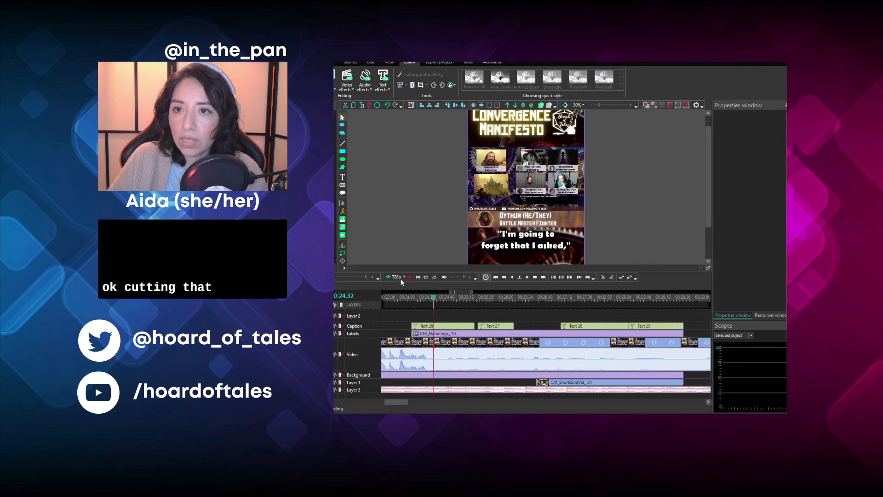
# - Play the footage after the split and delete the rest of this clip from 00:24.32 onwards
pyautogui.click(411, 278)
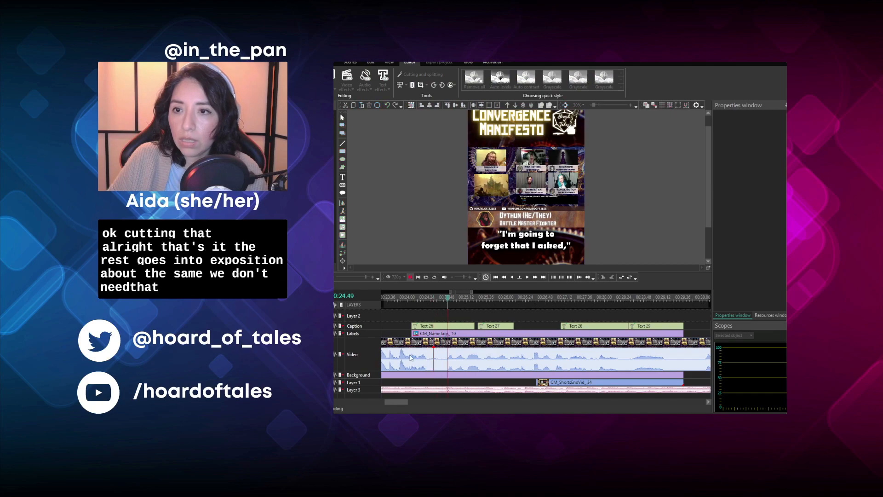
pyautogui.moveTo(392, 403); pyautogui.dragTo(417, 402)
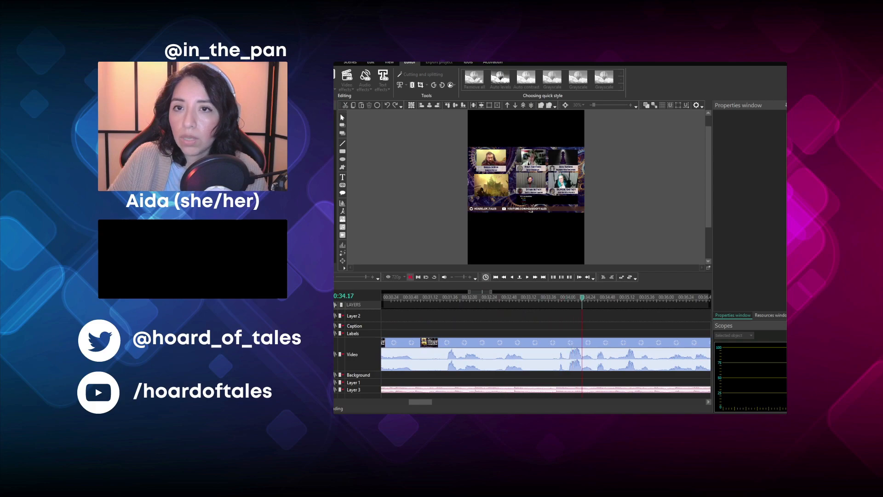
pyautogui.scroll(-3, 545, 345)
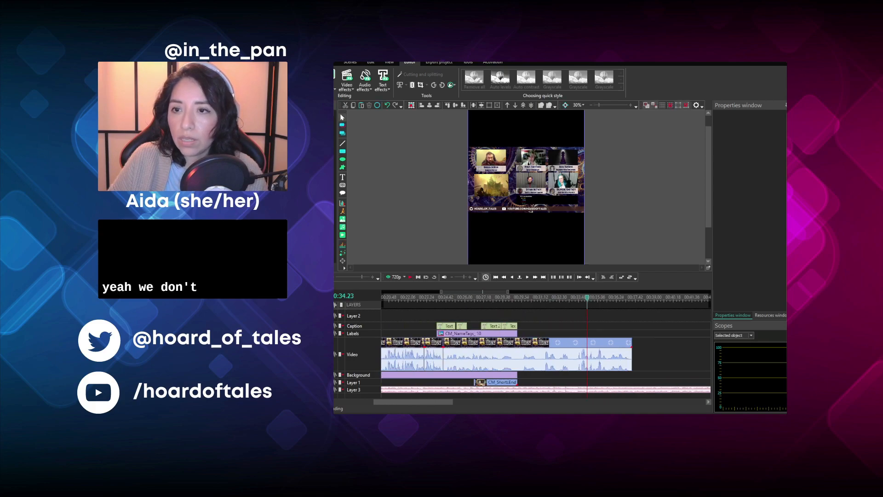
pyautogui.click(468, 341)
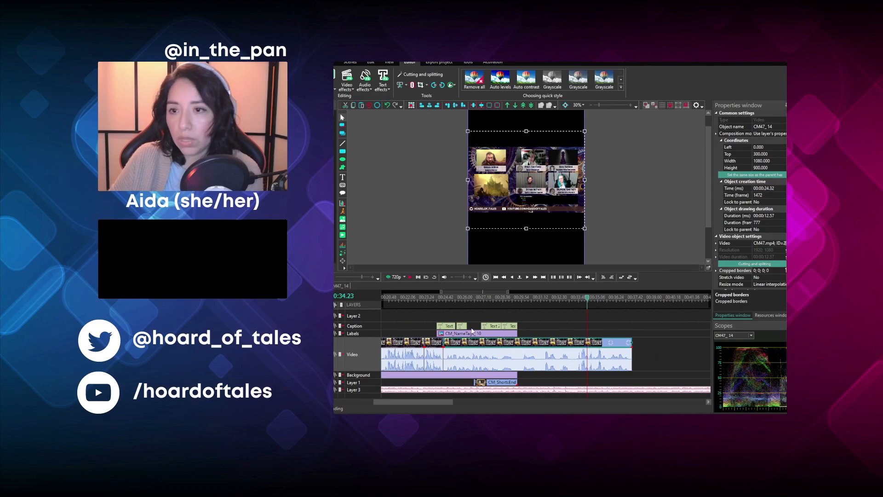
pyautogui.press('Delete')
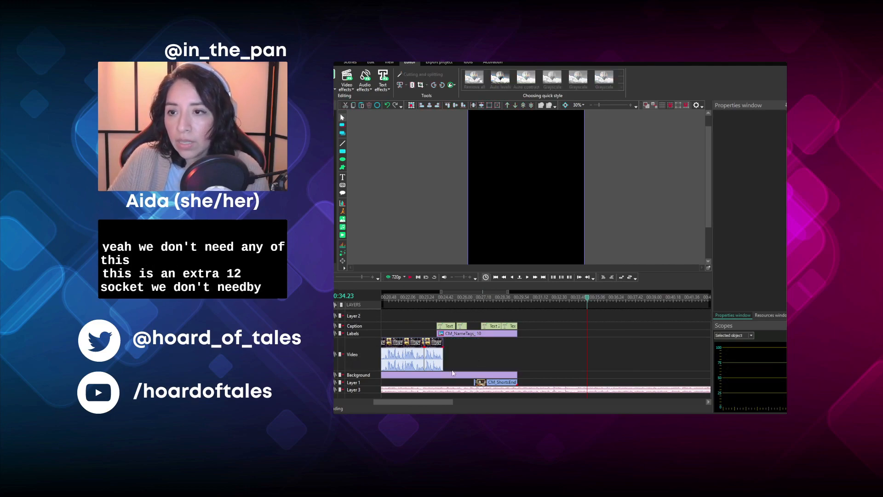
# - Move the next episode clip earlier to 00:27.23, leaving a gap before it, and shift the remaining captions and name tag to its start
pyautogui.moveTo(431, 403); pyautogui.dragTo(460, 403)
pyautogui.moveTo(643, 344); pyautogui.dragTo(400, 346)
pyautogui.moveTo(431, 403); pyautogui.dragTo(406, 405)
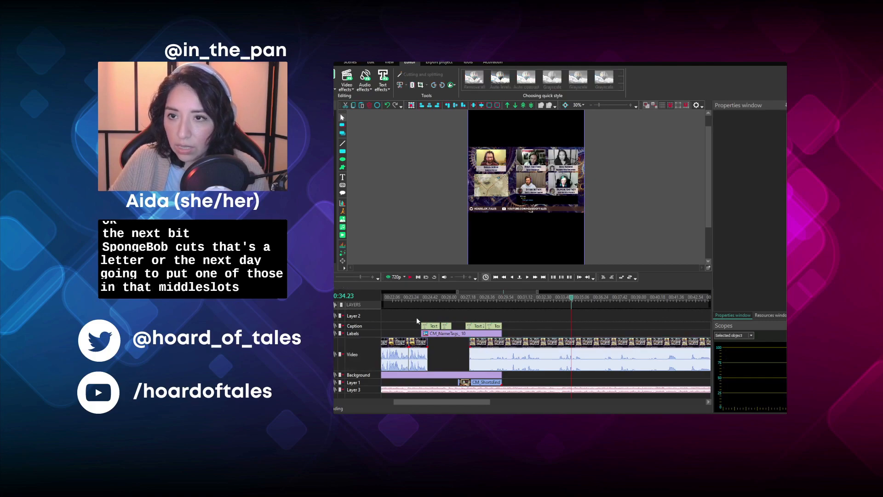
pyautogui.click(432, 326)
pyautogui.moveTo(492, 334); pyautogui.dragTo(540, 335)
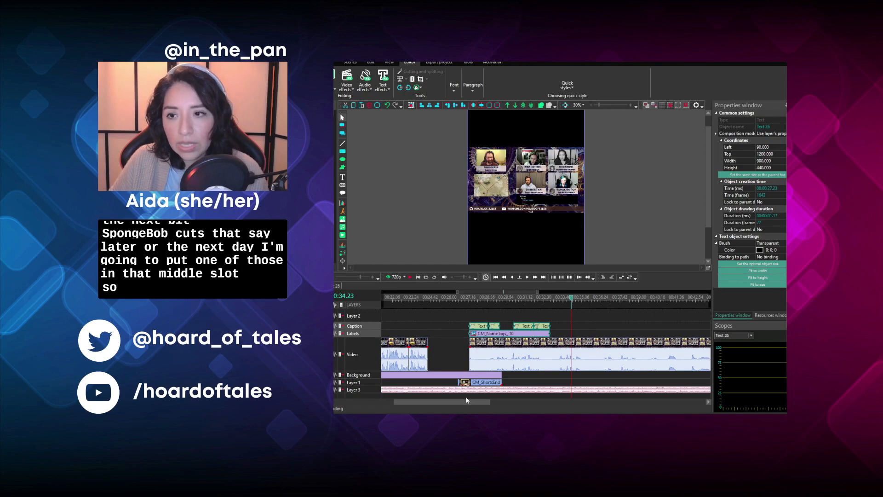
# - Play the opening title section from the start of the timeline
pyautogui.moveTo(466, 400); pyautogui.dragTo(354, 403)
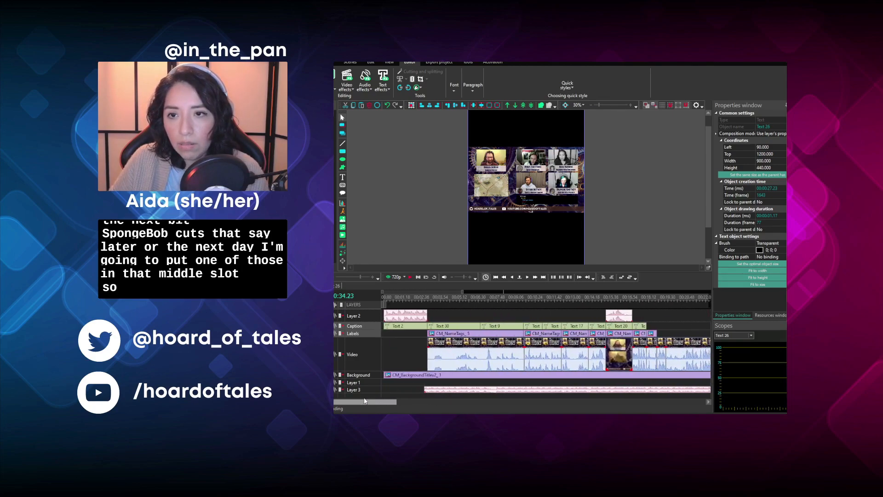
pyautogui.click(379, 298)
pyautogui.click(409, 278)
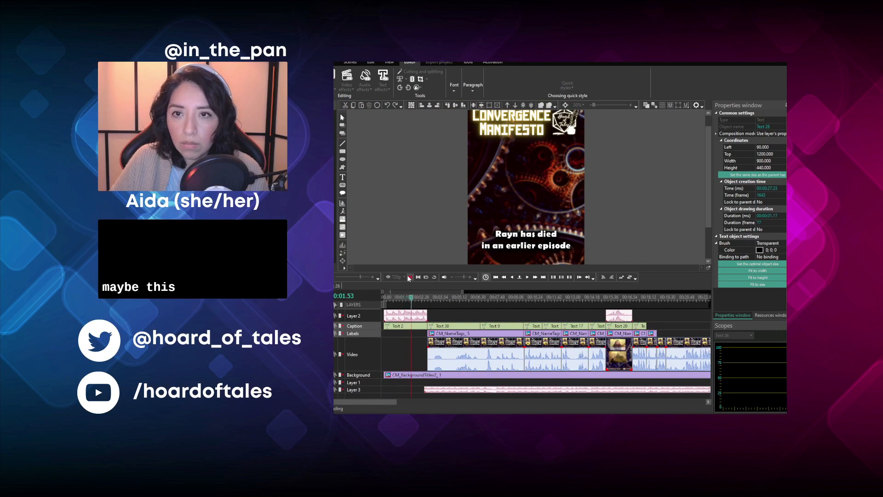
pyautogui.click(408, 278)
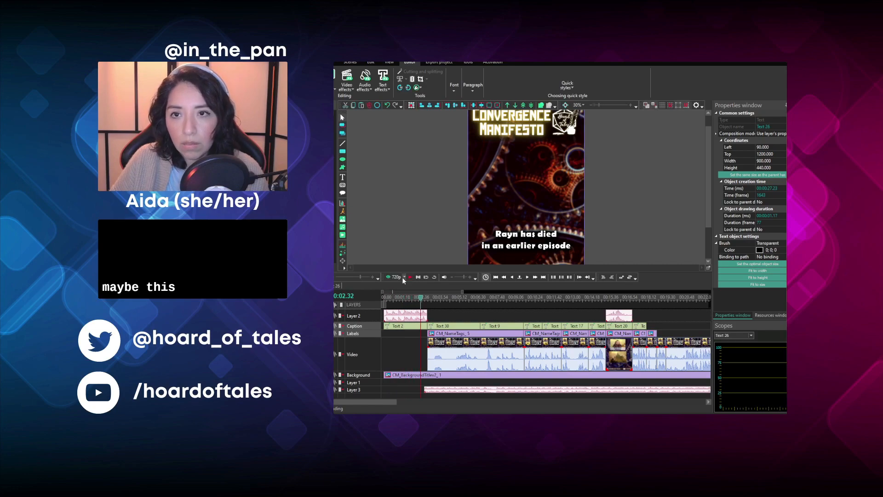
# - Try shortening the opening theme music on Layer 2 to end at 00:02.00
pyautogui.click(380, 299)
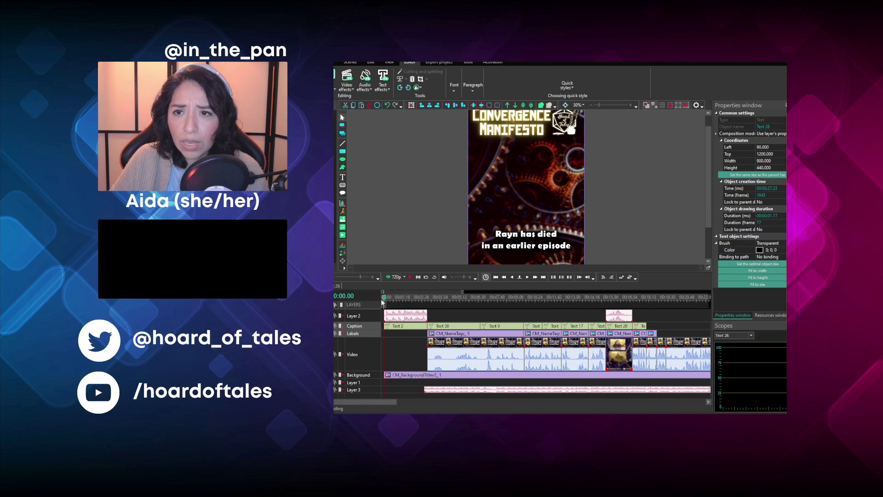
pyautogui.click(534, 277)
pyautogui.click(534, 278)
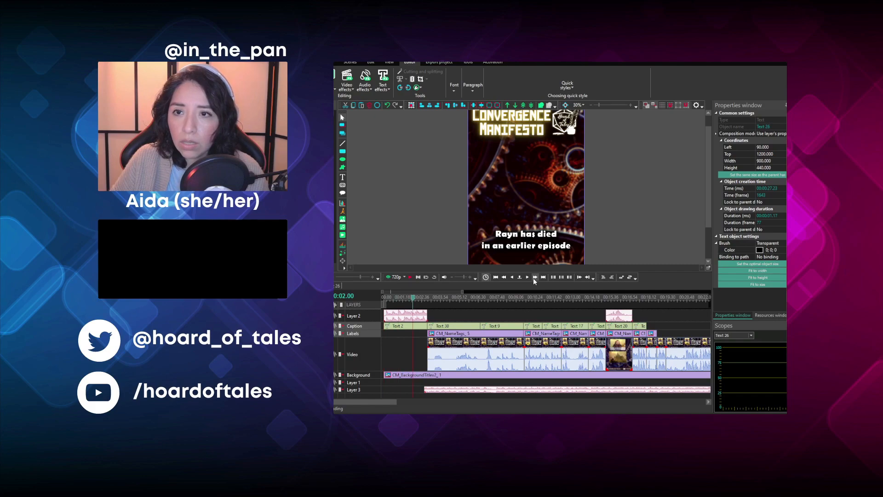
pyautogui.click(418, 321)
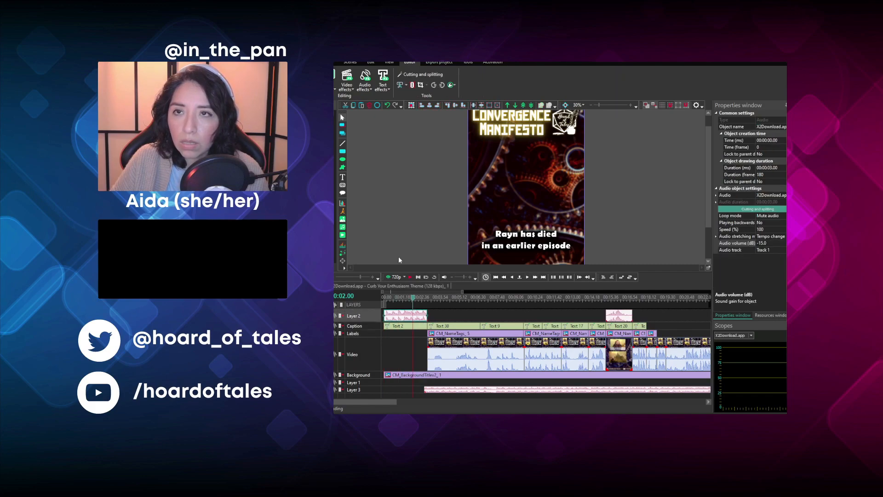
pyautogui.click(406, 115)
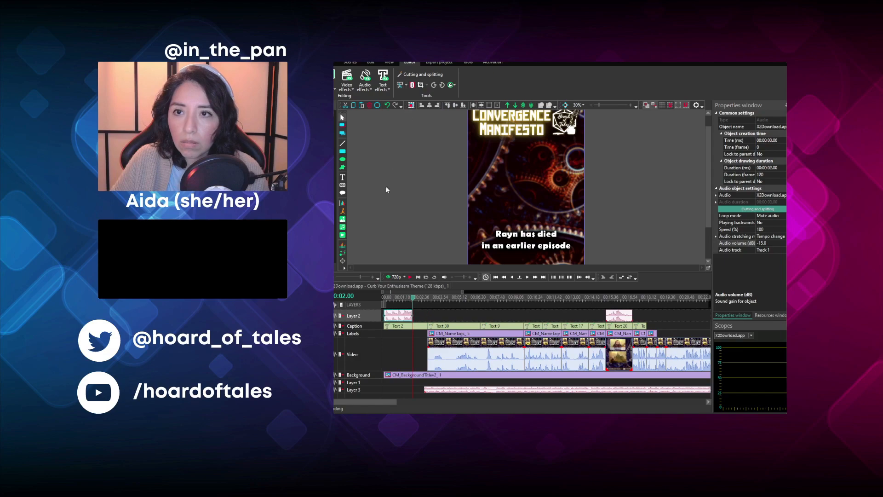
# - Play the opening with the shortened theme music and undo the trim
pyautogui.click(407, 278)
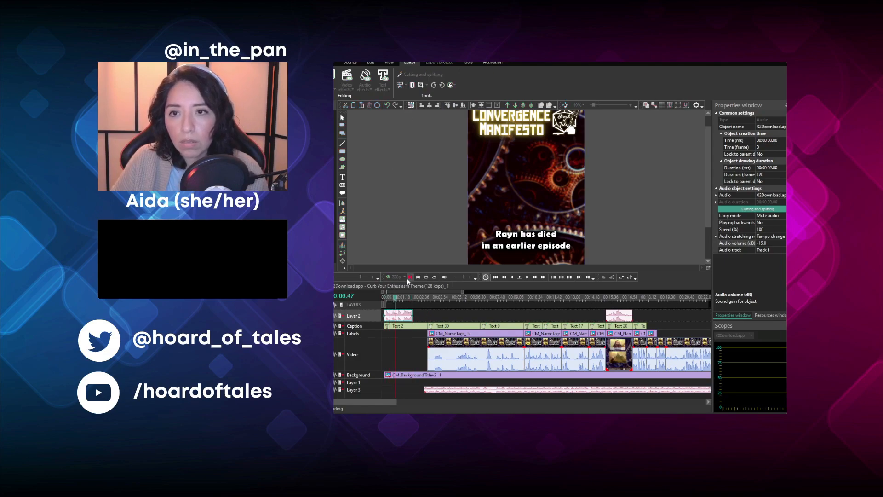
pyautogui.click(408, 278)
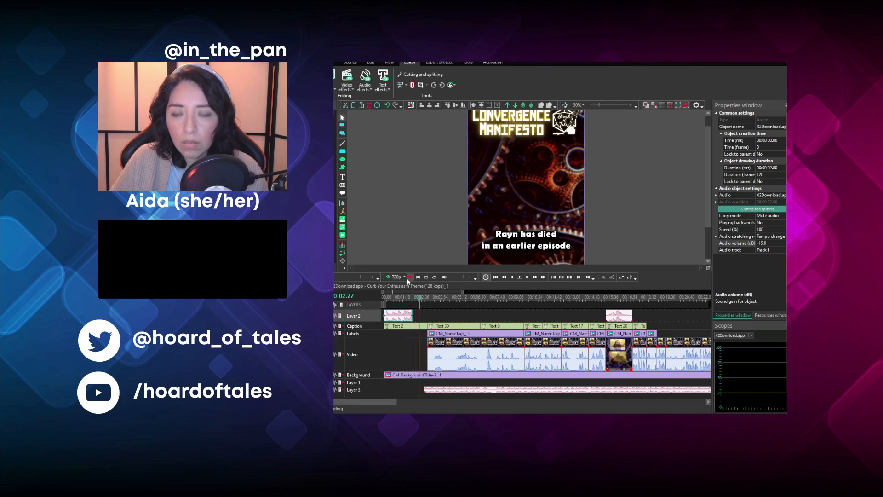
pyautogui.hotkey('ctrl', 'z')
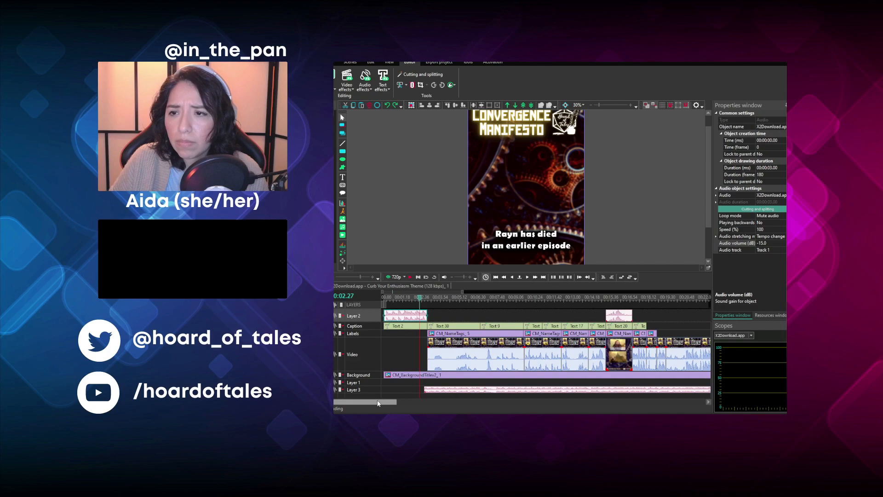
# - Play the first Dungeon Master clip from 00:03.20 to check its pace
pyautogui.moveTo(377, 400); pyautogui.dragTo(379, 401)
pyautogui.click(422, 296)
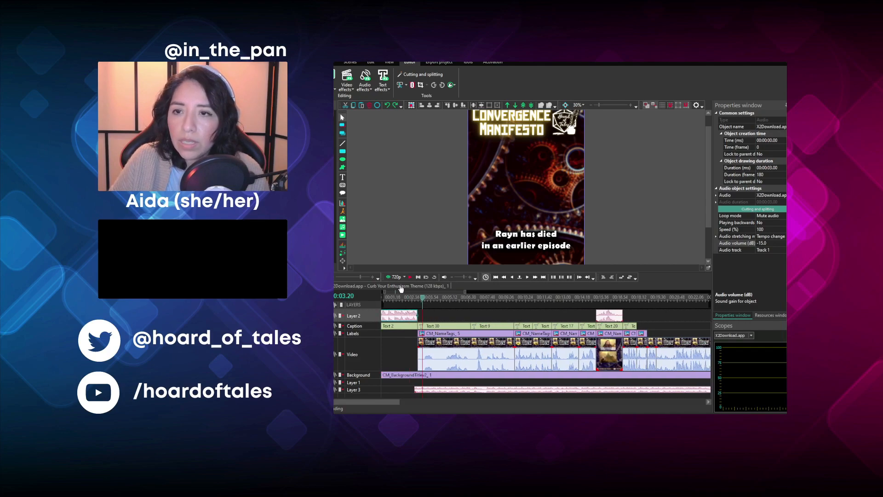
pyautogui.click(455, 342)
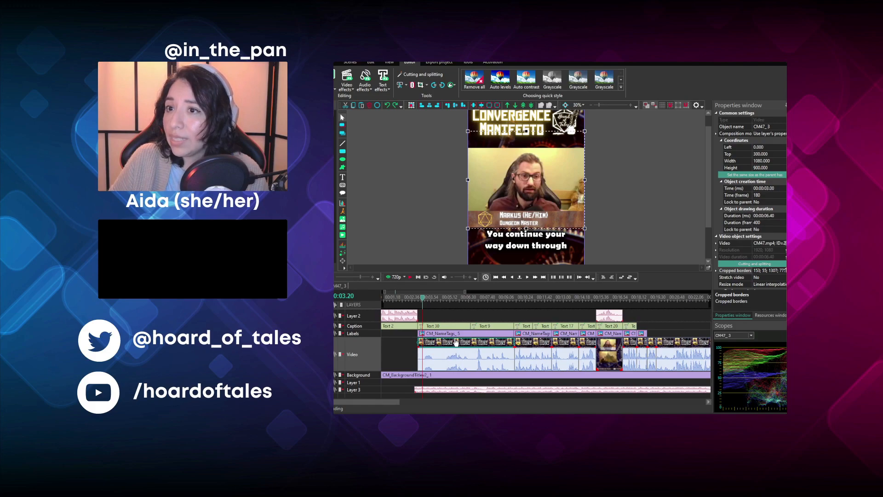
pyautogui.click(410, 280)
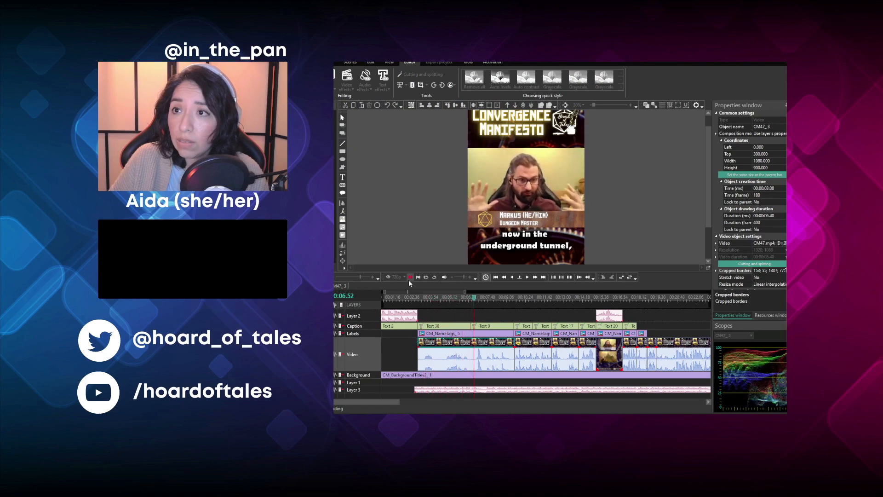
pyautogui.click(408, 280)
# - Set the first Dungeon Master clip's speed to 120% and play it back from 00:03.06
pyautogui.scroll(-3, 773, 210)
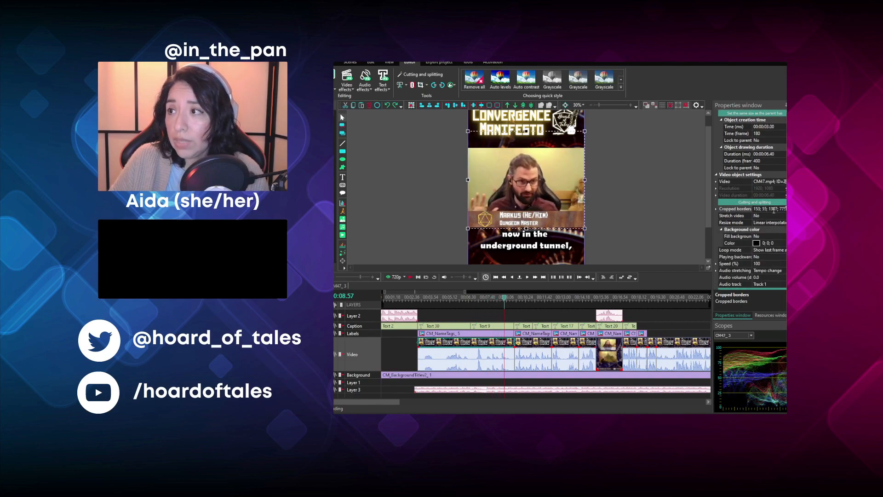
pyautogui.click(773, 264)
pyautogui.write('120')
pyautogui.press('Return')
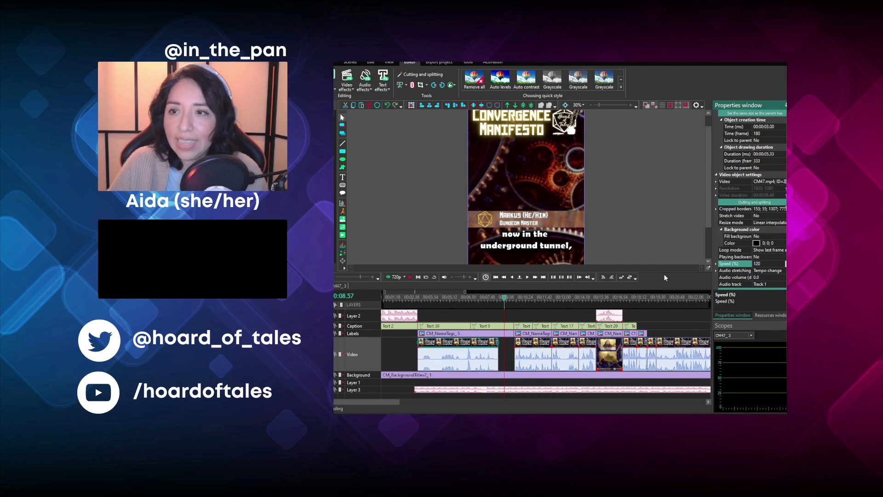
pyautogui.click(419, 302)
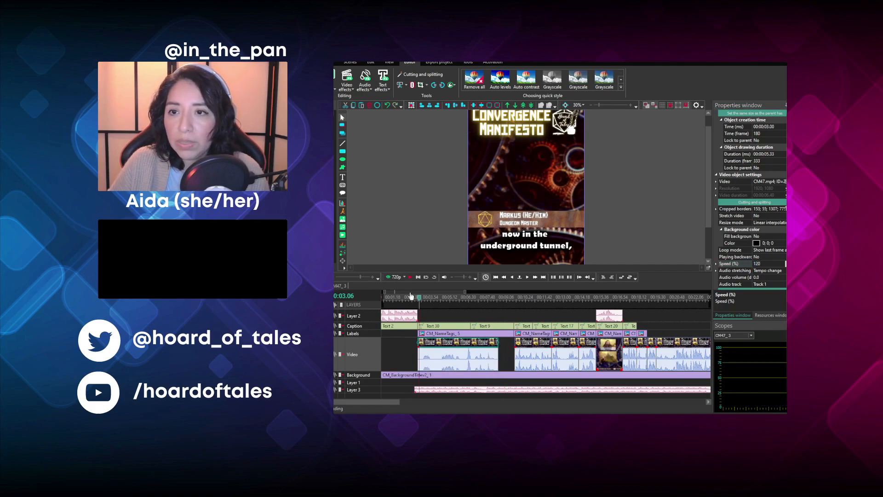
pyautogui.click(409, 278)
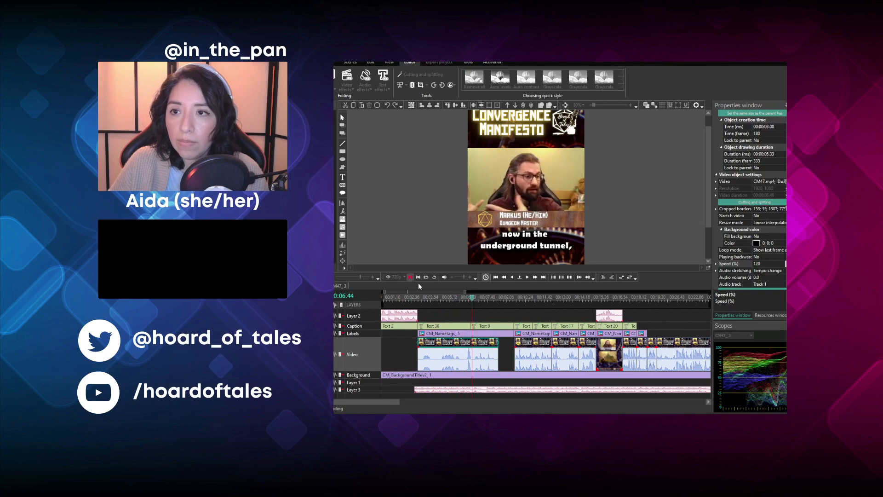
pyautogui.press('space')
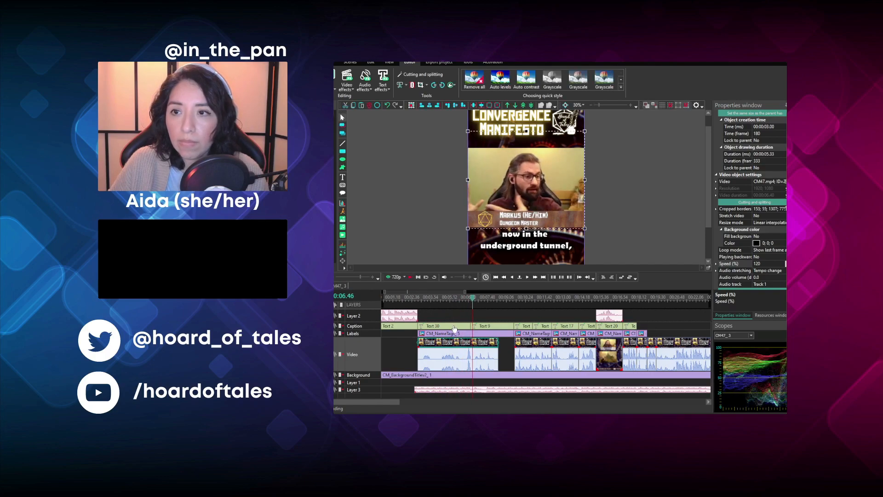
# - Shorten the "now in the underground tunnel," caption to end with its clip and replay the section from 00:03.26
pyautogui.click(495, 326)
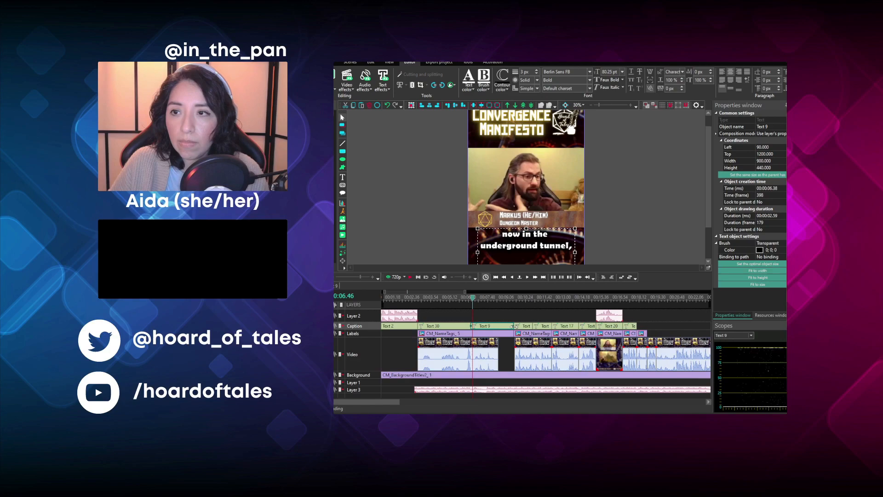
pyautogui.click(424, 298)
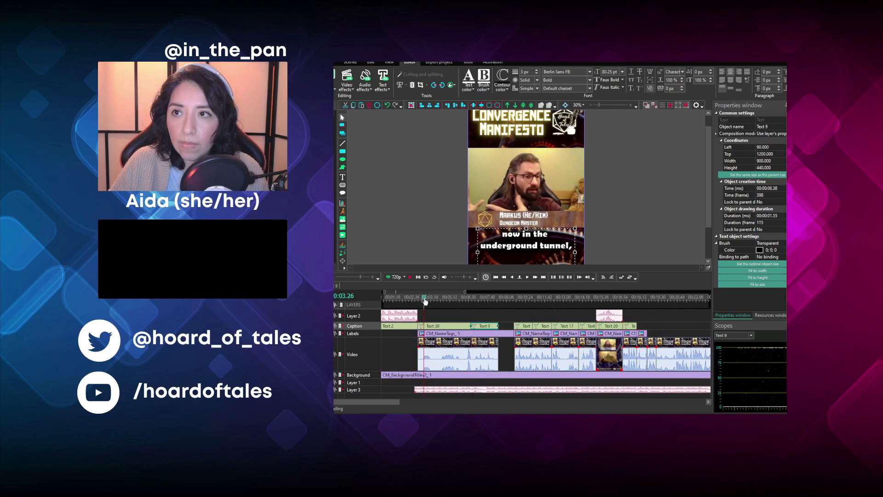
pyautogui.press('space')
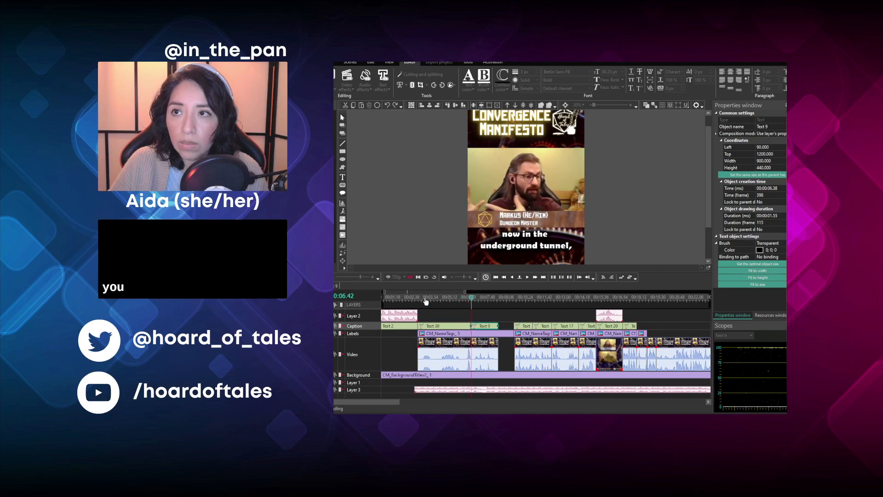
pyautogui.press('space')
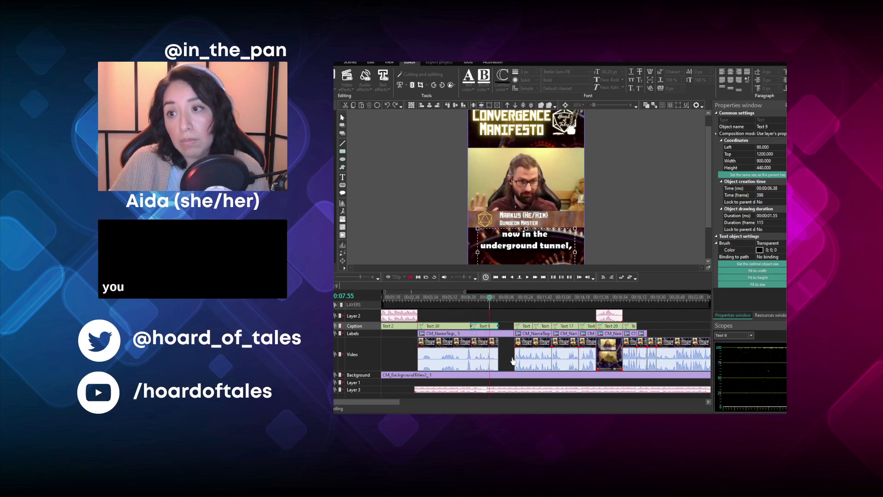
# - Trim the first Dungeon Master name tag to end with the sped-up clip
pyautogui.click(511, 333)
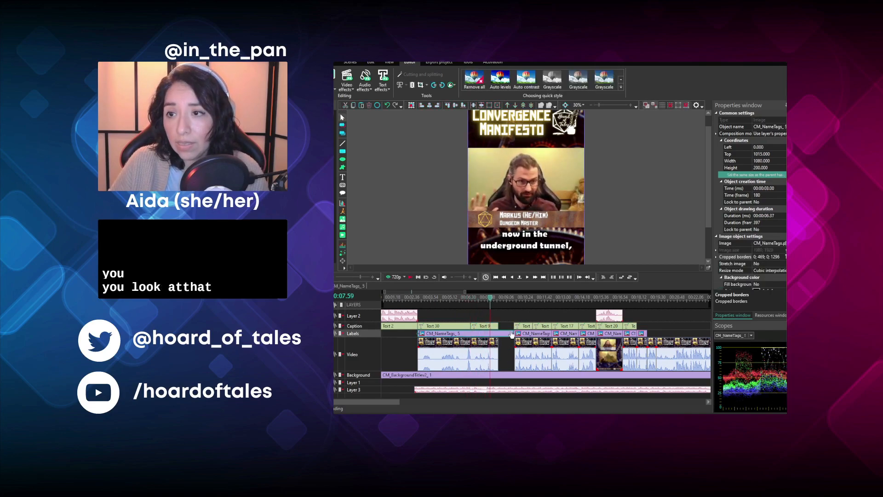
pyautogui.click(511, 333)
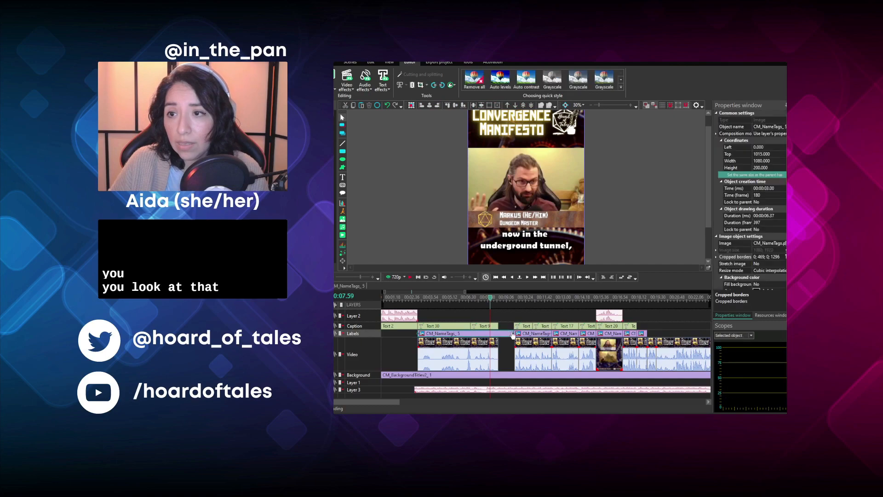
pyautogui.click(508, 353)
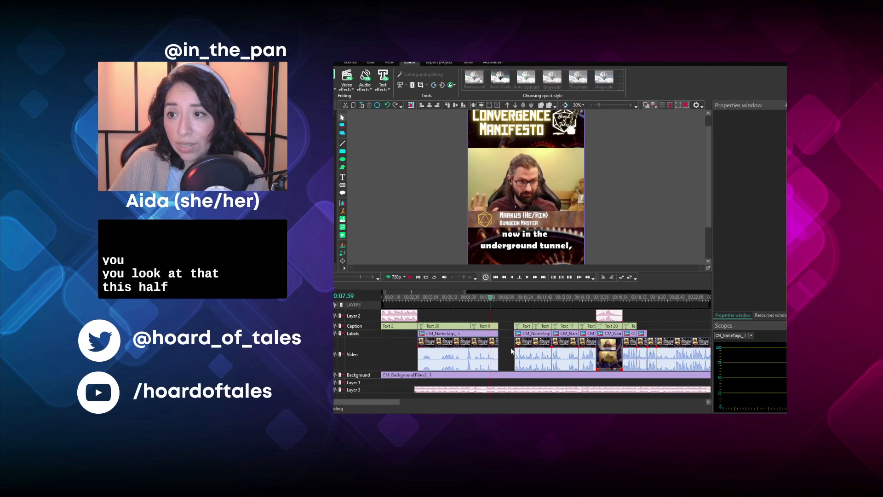
# - Move the next clips, captions, name tags and Layer 2 audio through Text 20 earlier towards the sped-up clip's end
pyautogui.click(515, 354)
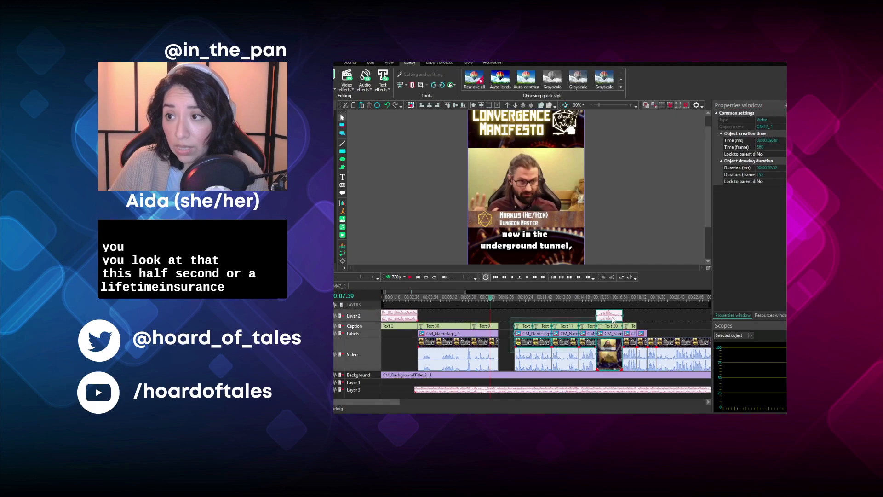
pyautogui.moveTo(614, 329); pyautogui.dragTo(597, 327)
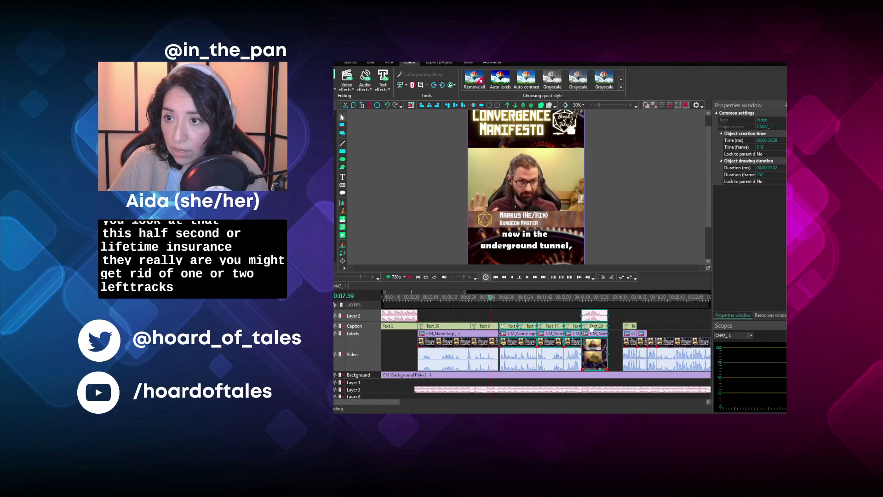
pyautogui.click(561, 319)
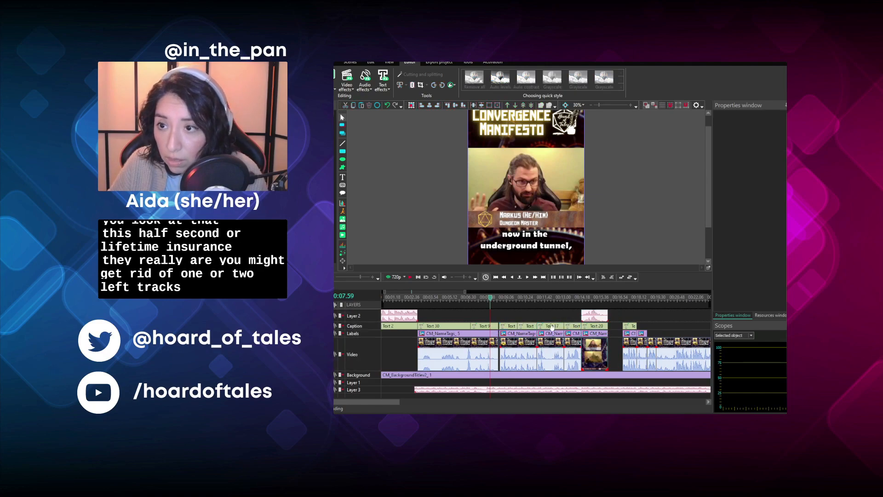
# - Adjust the starts of the following name tag and the Text 4 caption to line up with their video clip
pyautogui.click(372, 277)
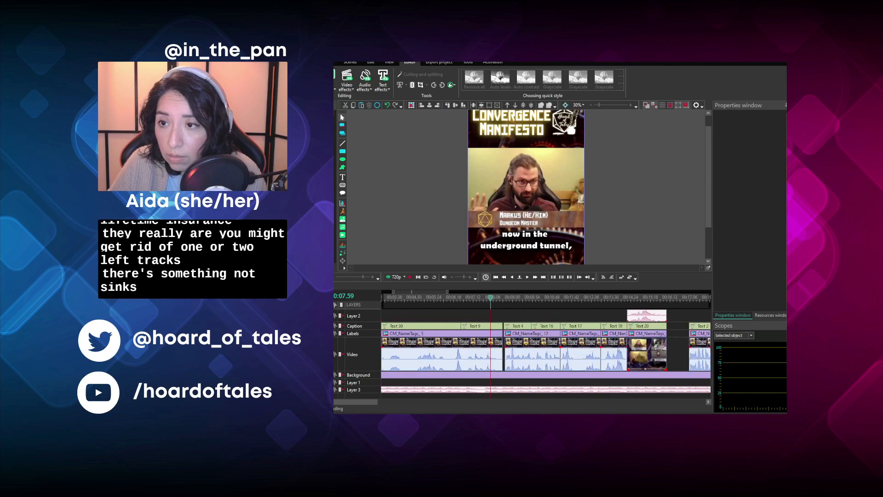
pyautogui.click(373, 277)
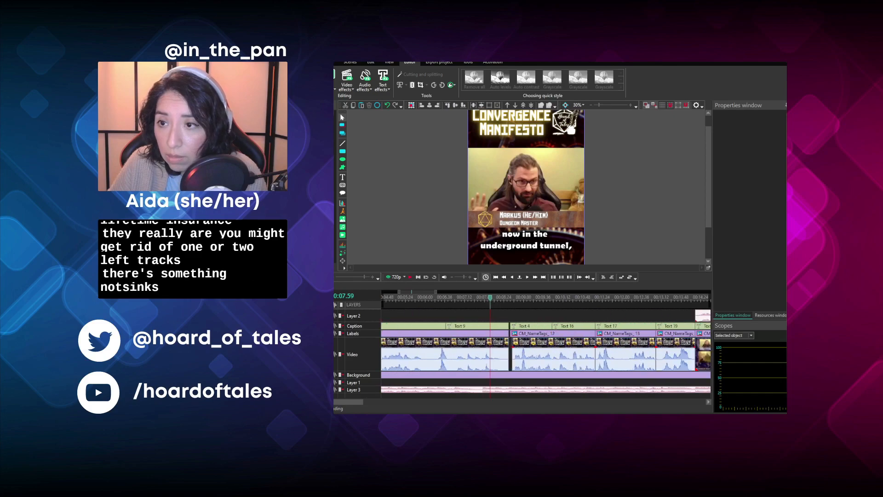
pyautogui.click(517, 333)
pyautogui.moveTo(511, 332); pyautogui.dragTo(516, 332)
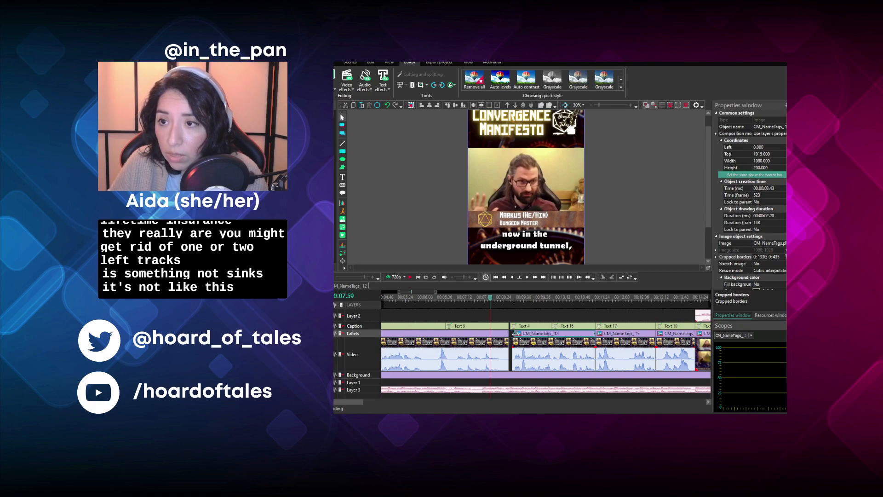
pyautogui.click(513, 326)
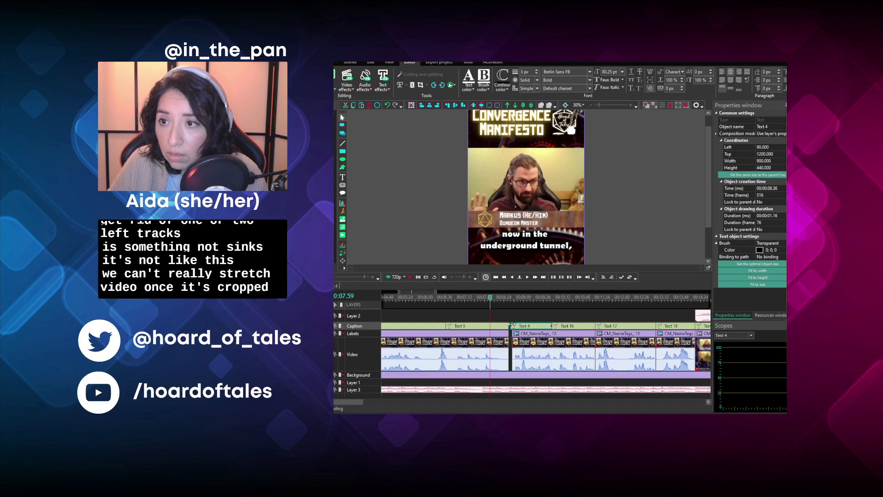
pyautogui.moveTo(511, 324); pyautogui.dragTo(514, 326)
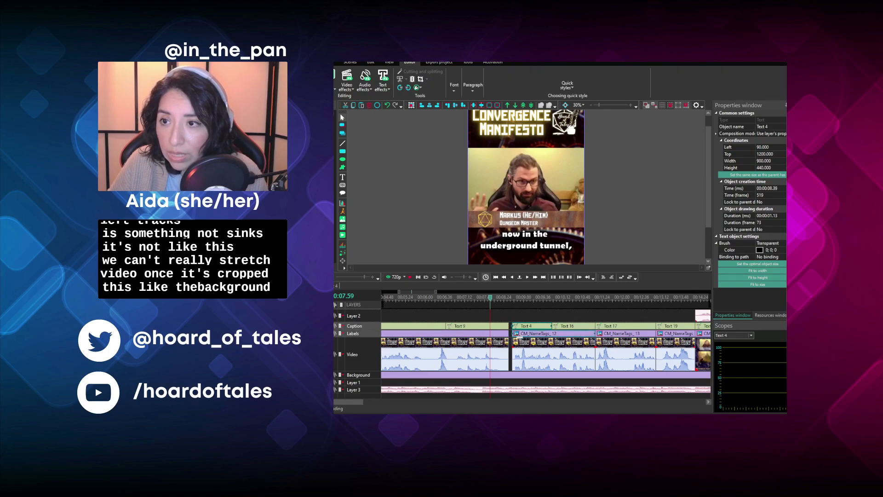
# - Move the clips, captions and name tags from Text 4 through Text 19 slightly earlier to close the remaining gap
pyautogui.keyDown('ctrl'); pyautogui.click(525, 344); pyautogui.keyUp('ctrl')
pyautogui.moveTo(585, 345); pyautogui.dragTo(675, 346)
pyautogui.moveTo(362, 400); pyautogui.dragTo(380, 405)
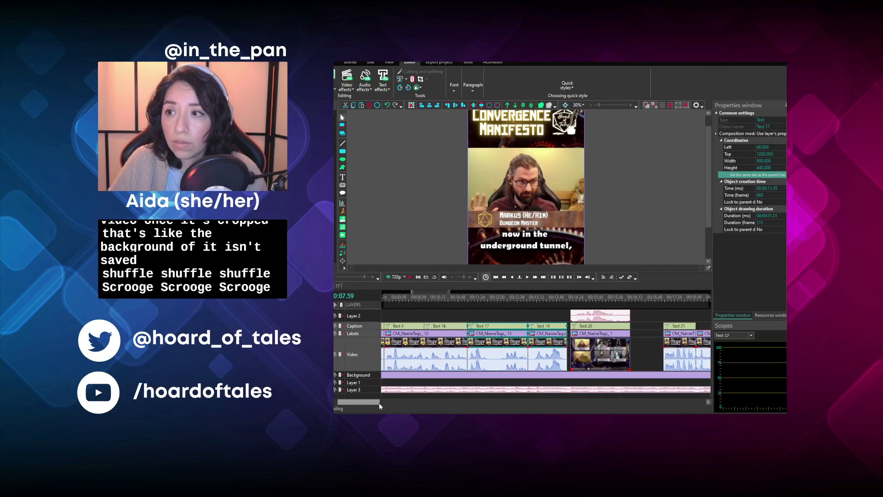
# - Move the Text 20 video clip with its audio, caption and name tag earlier against the preceding clip
pyautogui.click(557, 308)
pyautogui.click(577, 316)
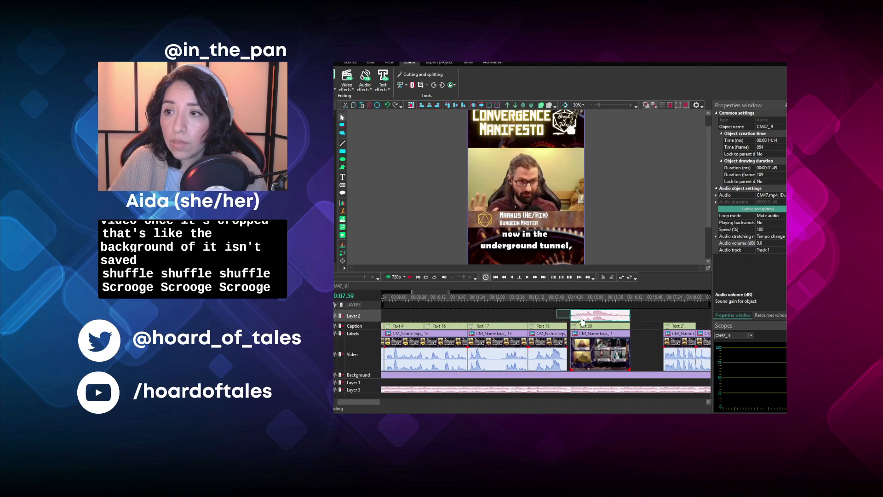
pyautogui.click(634, 319)
pyautogui.moveTo(642, 349); pyautogui.dragTo(611, 318)
# - Move the short clips under Text 21, with their caption and name tags, earlier against the Text 20 clip
pyautogui.moveTo(361, 404); pyautogui.dragTo(379, 404)
pyautogui.moveTo(505, 355); pyautogui.dragTo(592, 307)
pyautogui.moveTo(557, 357)
pyautogui.mouseDown()
pyautogui.moveTo(563, 351)
pyautogui.moveTo(518, 355)
pyautogui.moveTo(542, 351)
pyautogui.mouseUp()
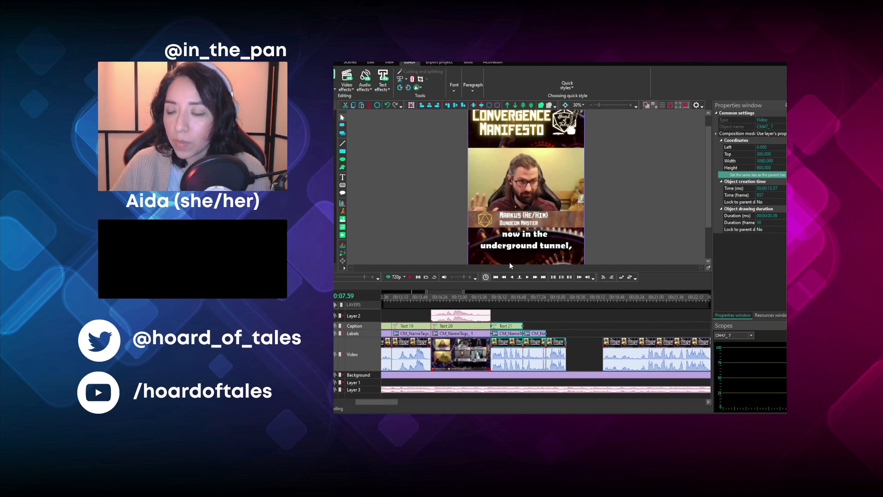
pyautogui.click(562, 331)
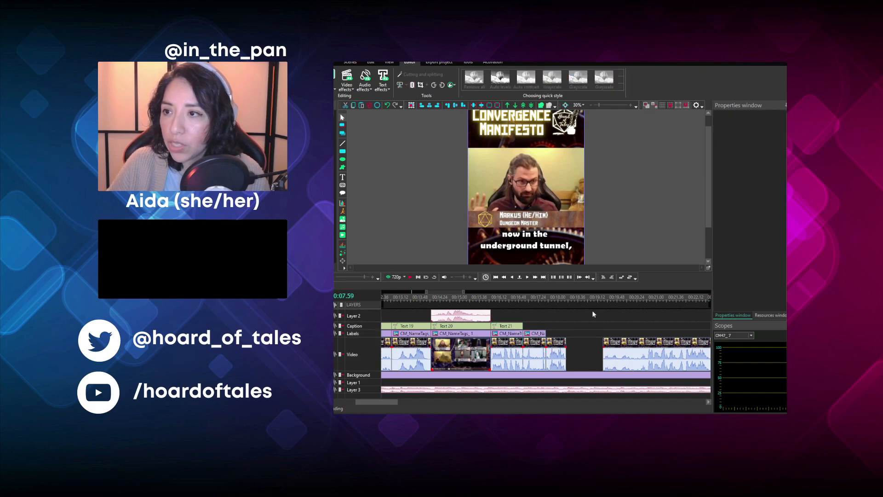
# - Move the last two CM47 video clips earlier to close the gap after the preceding short clips
pyautogui.moveTo(379, 403); pyautogui.dragTo(399, 411)
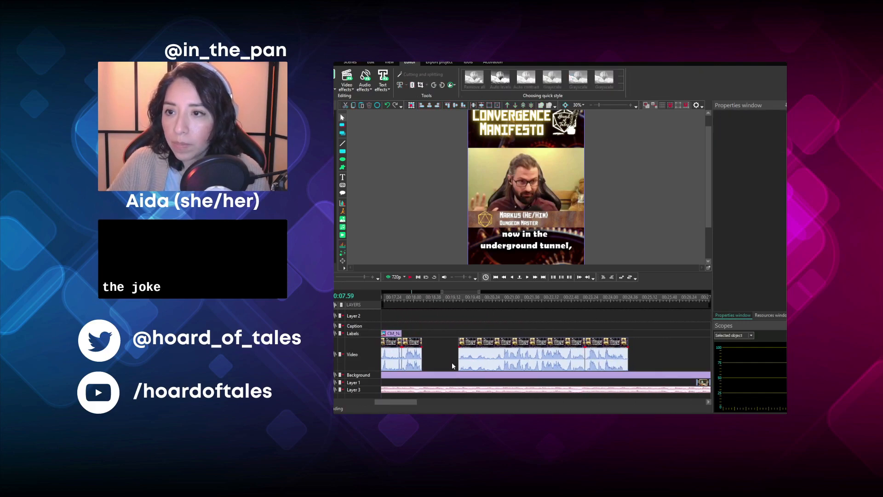
pyautogui.click(615, 349)
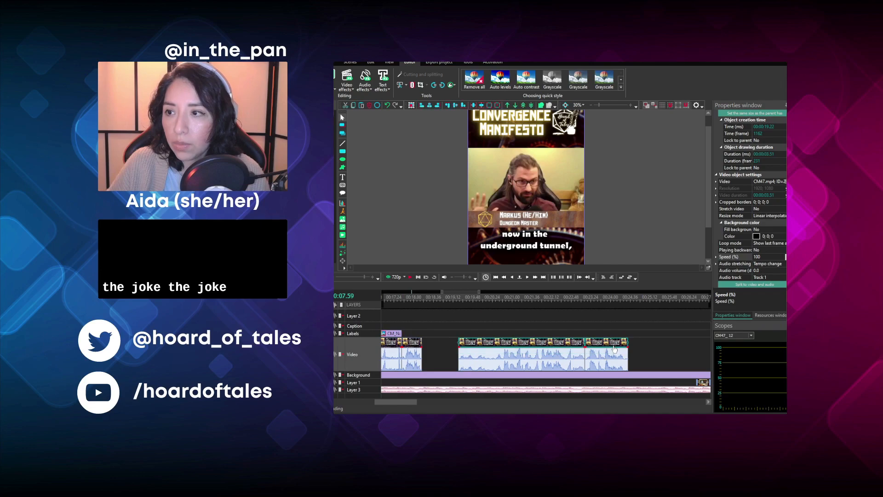
pyautogui.moveTo(615, 349); pyautogui.dragTo(578, 349)
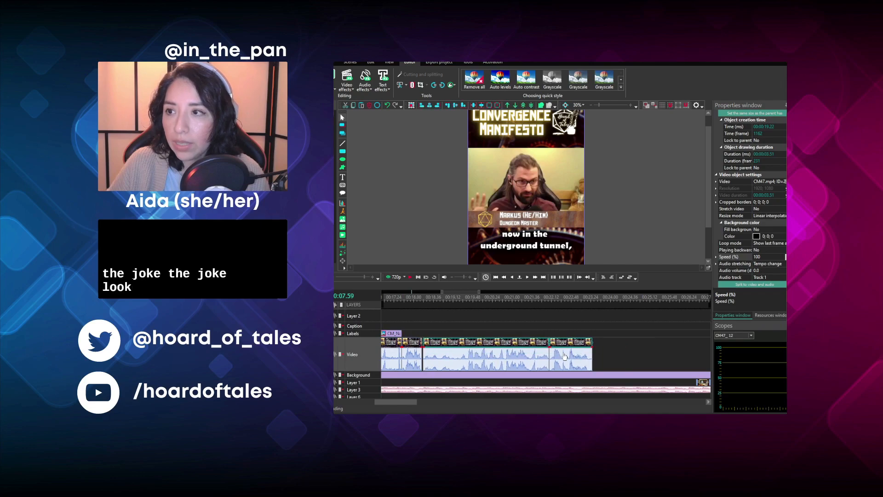
pyautogui.click(621, 327)
# - Play the CM49 clip to find the wanted line and trim away everything before 00:36.35
pyautogui.moveTo(408, 403); pyautogui.dragTo(436, 402)
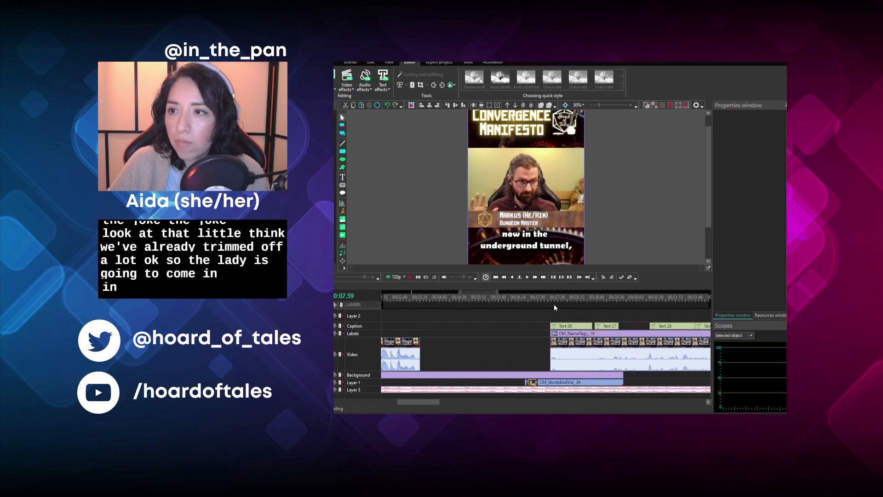
pyautogui.moveTo(420, 402); pyautogui.dragTo(426, 402)
pyautogui.click(409, 277)
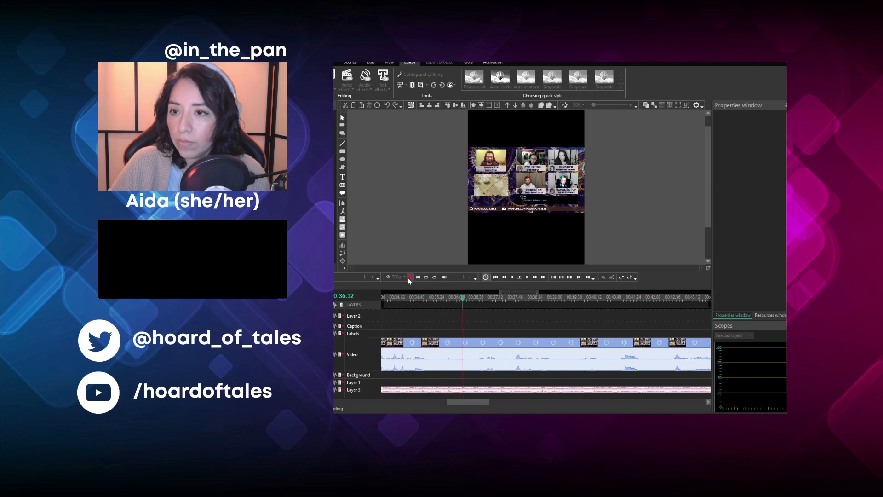
pyautogui.click(409, 278)
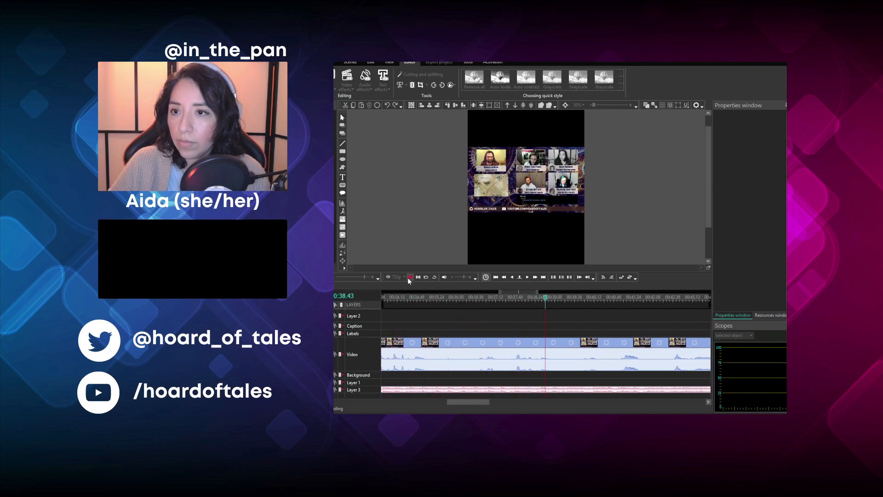
pyautogui.click(476, 299)
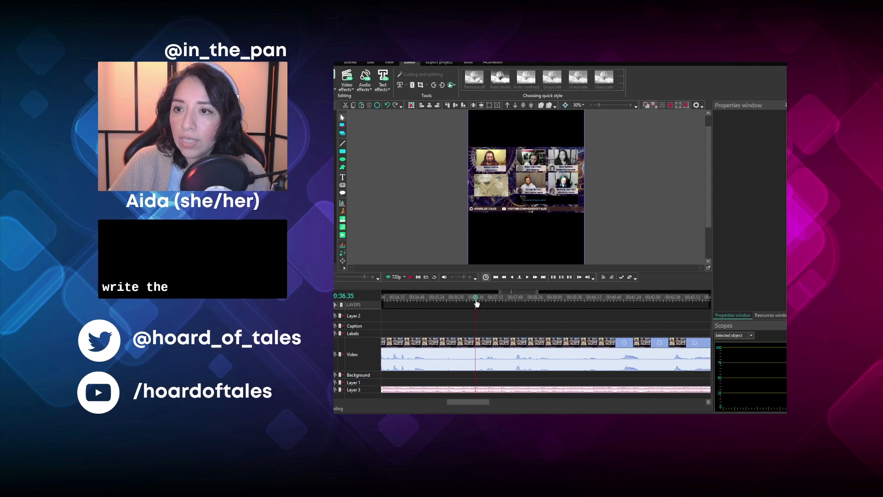
pyautogui.click(448, 347)
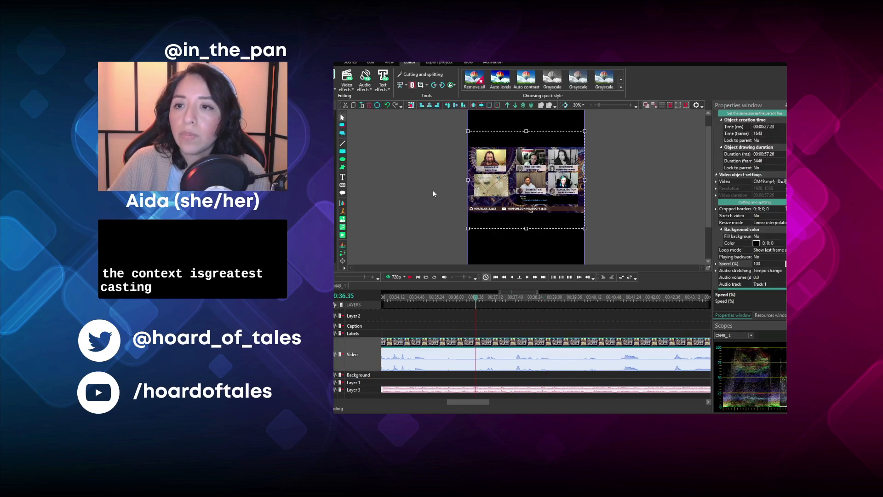
pyautogui.click(405, 86)
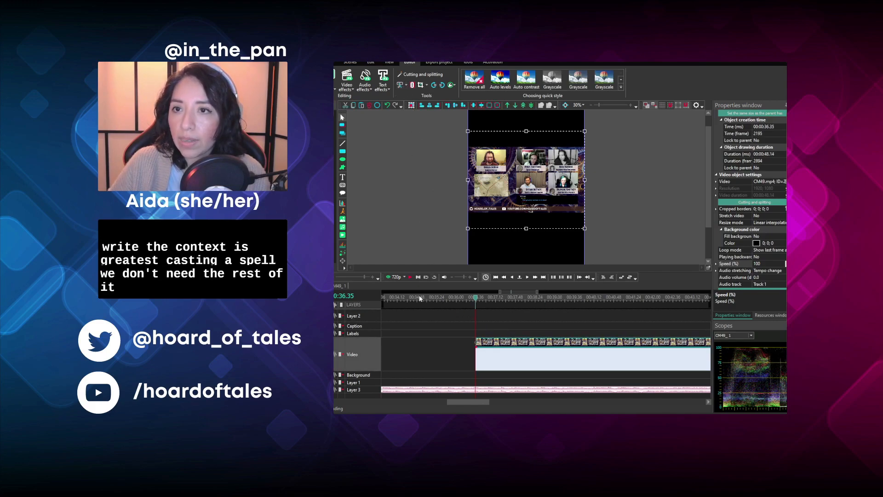
# - Play the trimmed CM49 clip and split it at 00:38.57, after the wanted line
pyautogui.click(410, 278)
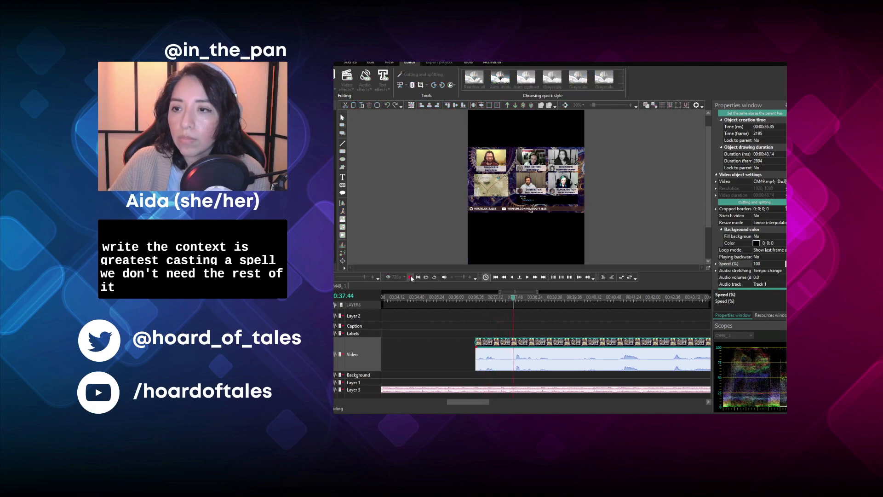
pyautogui.click(411, 278)
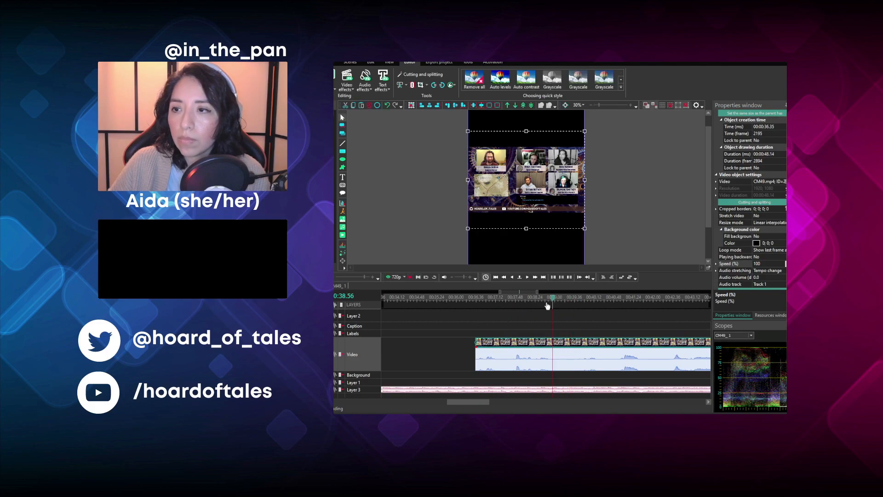
pyautogui.click(410, 277)
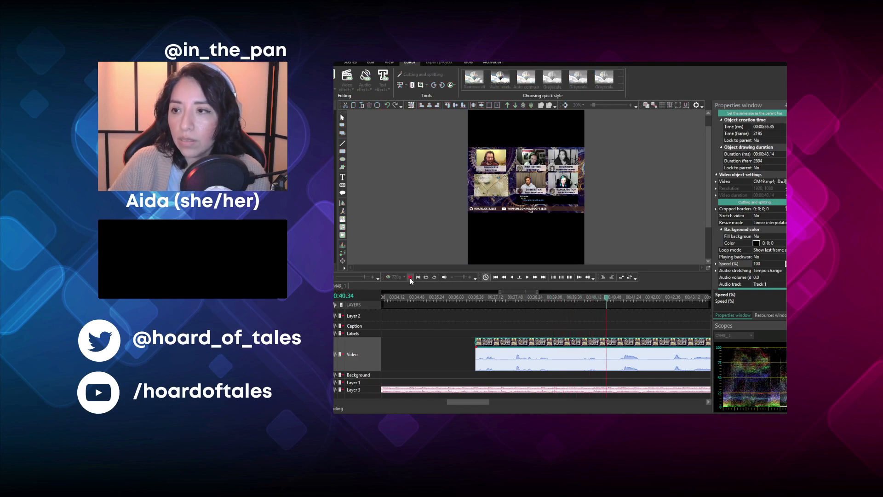
pyautogui.click(554, 297)
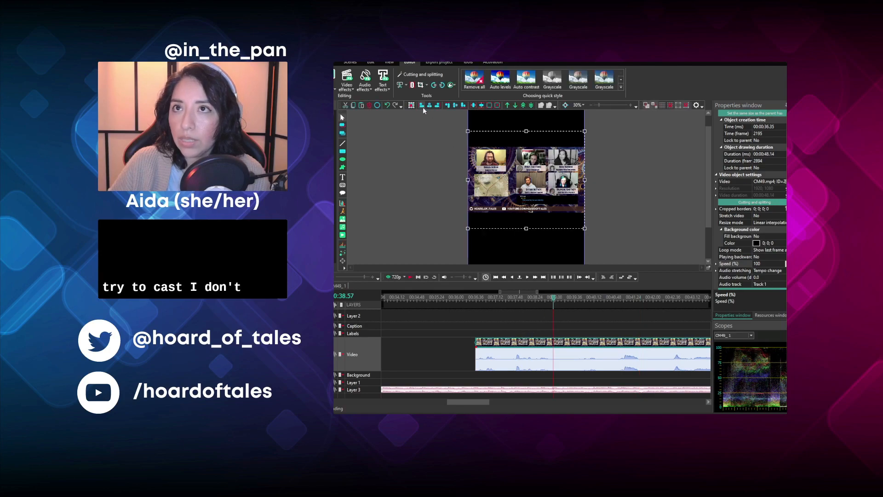
pyautogui.click(439, 340)
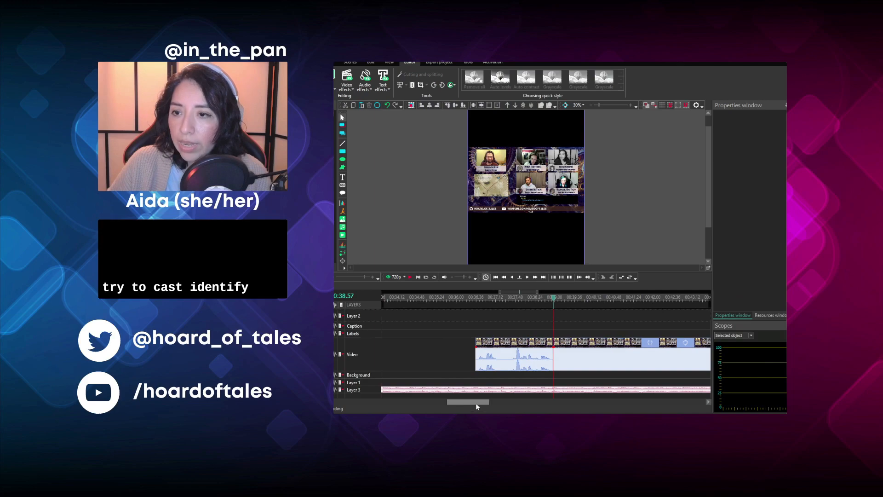
# - Move the short CM49 piece under the Text 28 and Text 29 captions, and place the remaining CM49 clip directly after it
pyautogui.moveTo(475, 402); pyautogui.dragTo(456, 403)
pyautogui.moveTo(614, 345); pyautogui.dragTo(410, 346)
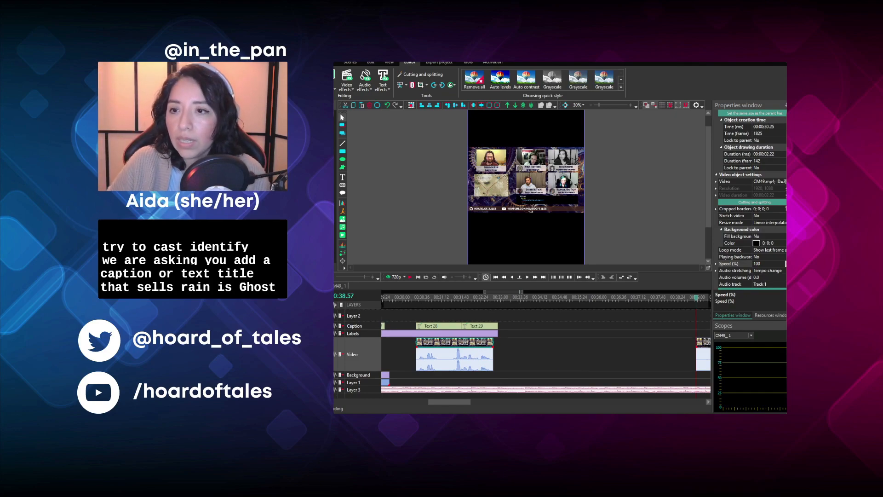
pyautogui.moveTo(446, 402)
pyautogui.mouseDown()
pyautogui.moveTo(463, 402)
pyautogui.moveTo(444, 402)
pyautogui.mouseUp()
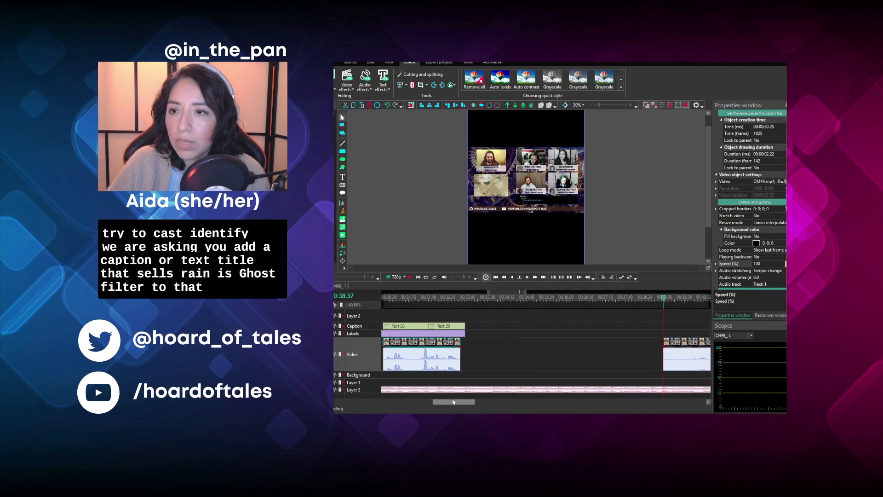
pyautogui.click(472, 300)
pyautogui.moveTo(694, 353); pyautogui.dragTo(480, 348)
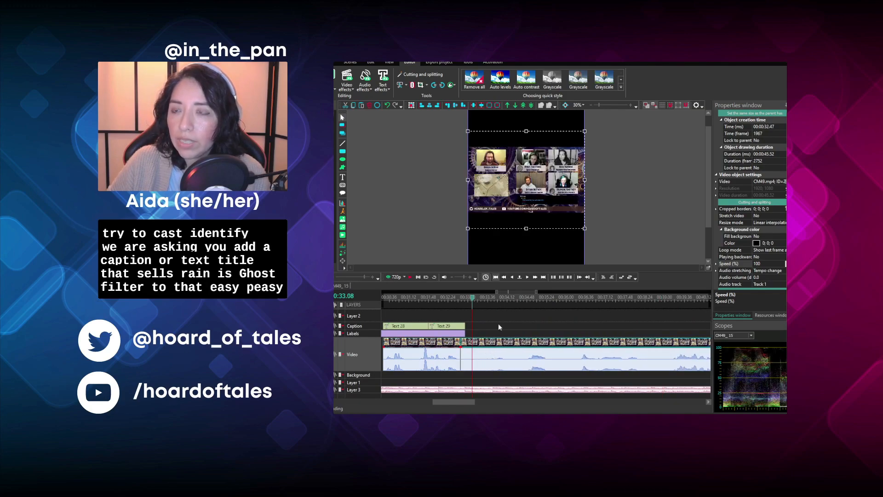
# - Extend the background title image to a duration of about 1 minute 21 seconds so it covers the CM49 footage
pyautogui.scroll(-4, 450, 357)
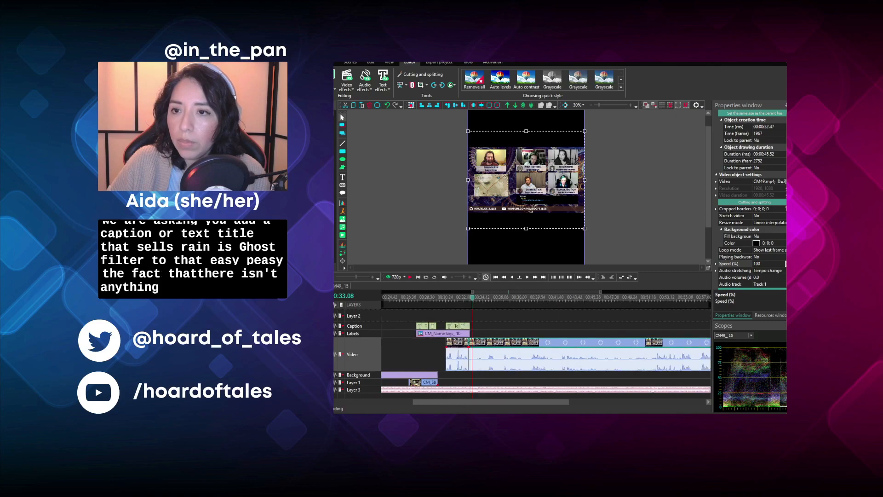
pyautogui.click(447, 375)
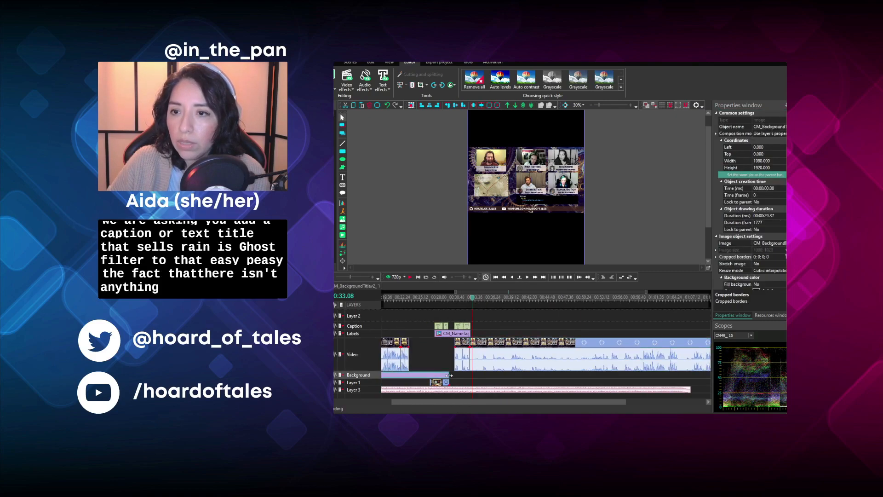
pyautogui.moveTo(516, 379); pyautogui.dragTo(783, 381)
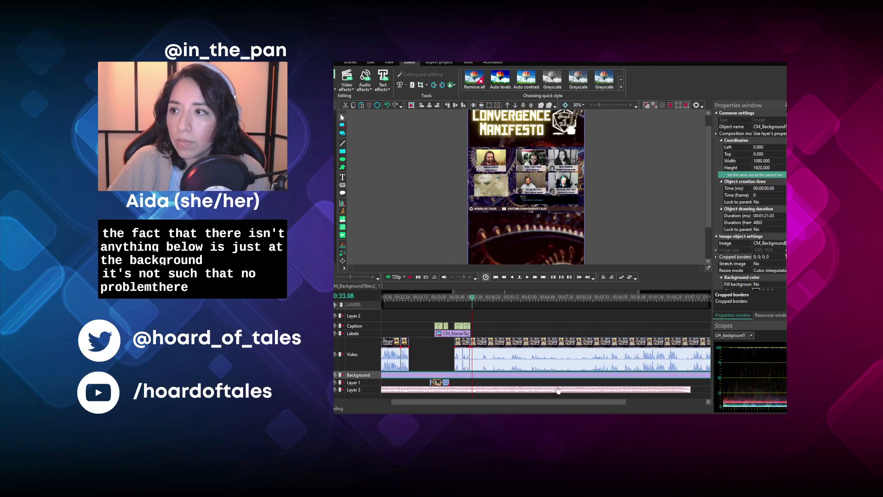
# - Check the timeline around the one-minute mark and play the section from 00:28.44 against its captions and name tag
pyautogui.click(648, 297)
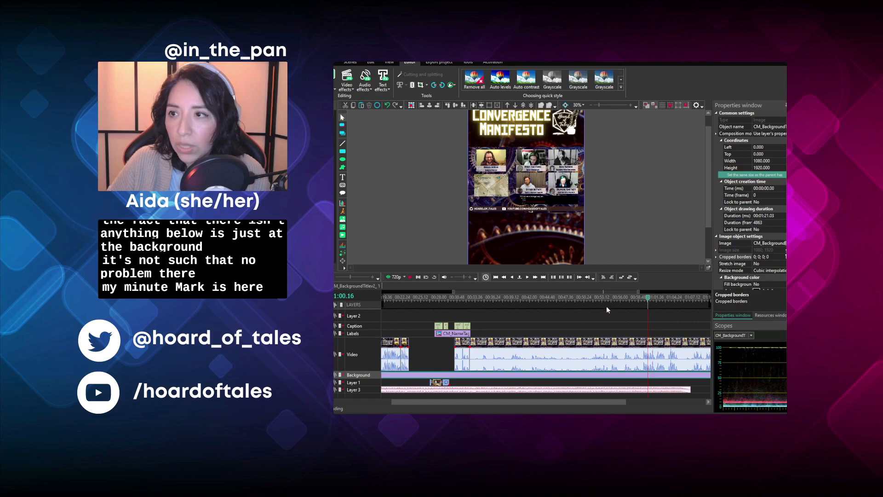
pyautogui.click(560, 298)
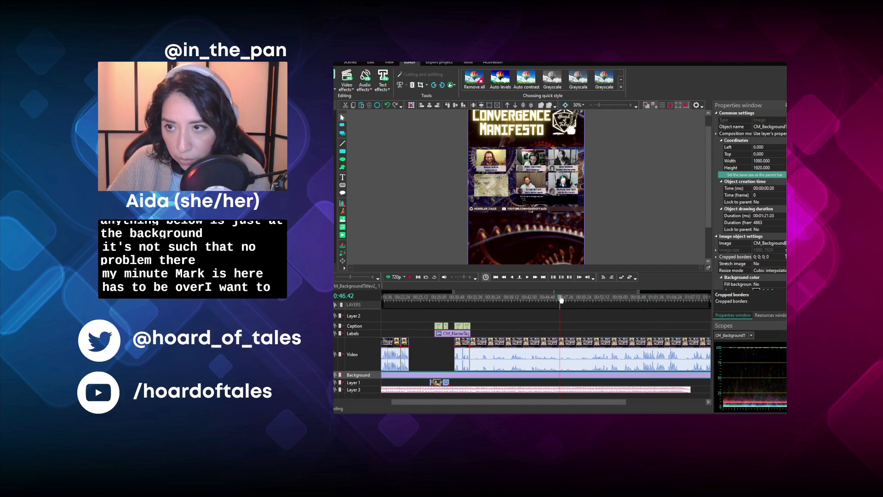
pyautogui.moveTo(444, 404); pyautogui.dragTo(418, 409)
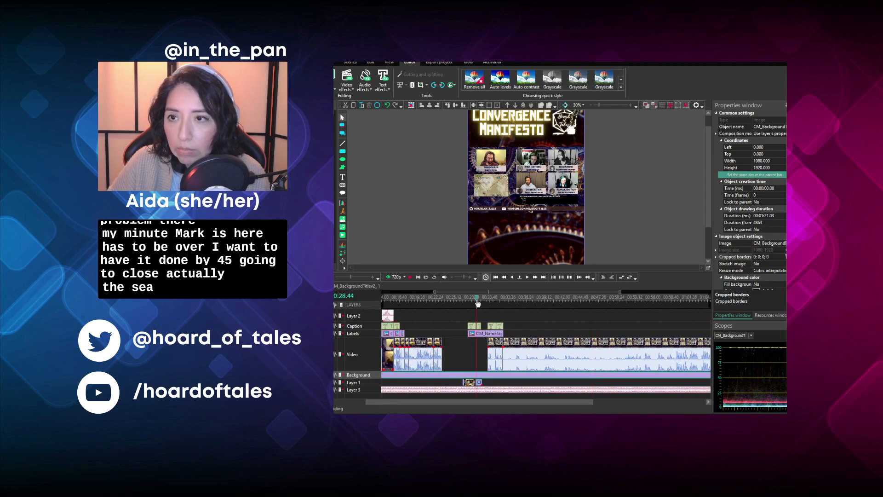
pyautogui.click(478, 303)
pyautogui.scroll(2, 478, 302)
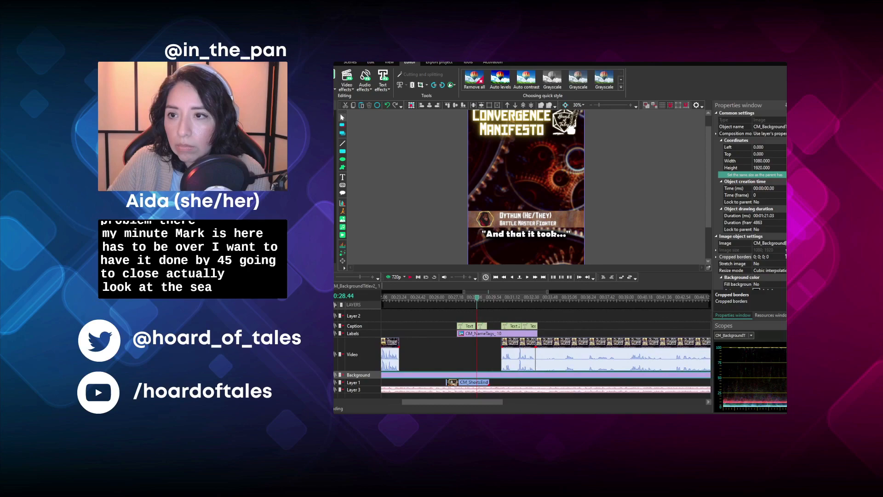
pyautogui.click(410, 277)
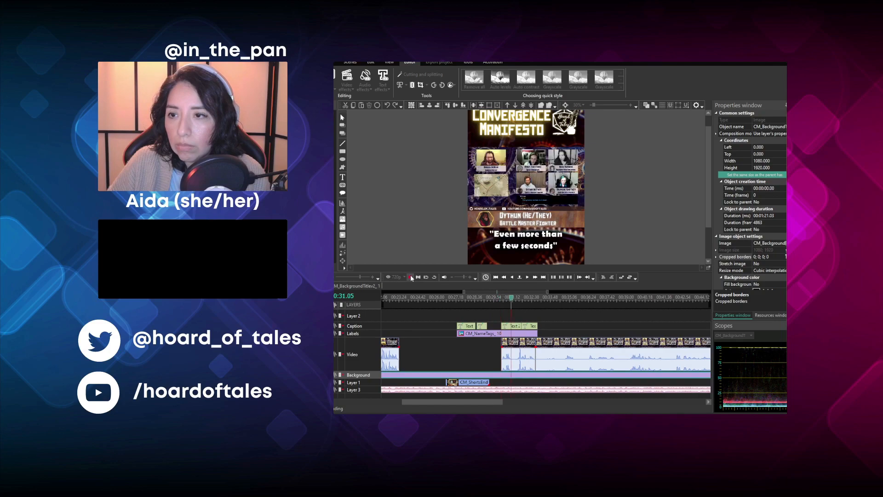
pyautogui.click(410, 277)
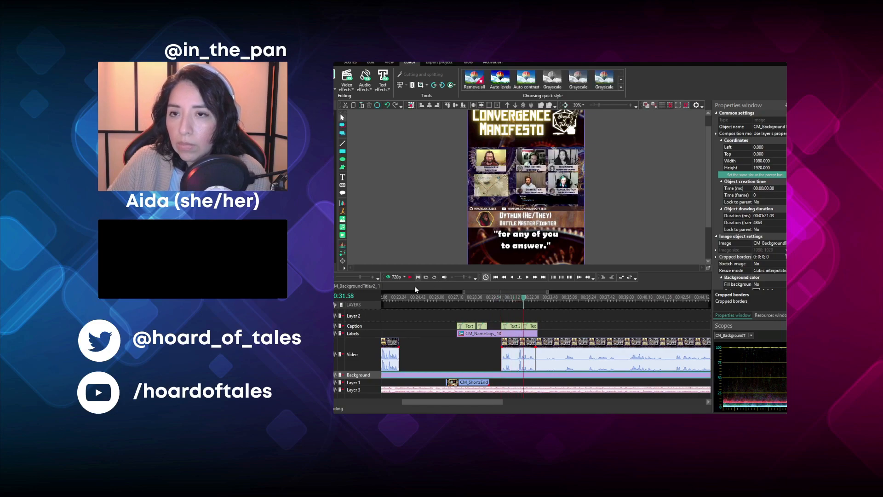
# - Replay the short CM49 piece under Text 28 and Text 29 and move it earlier to start at 00:26.37
pyautogui.scroll(2, 523, 350)
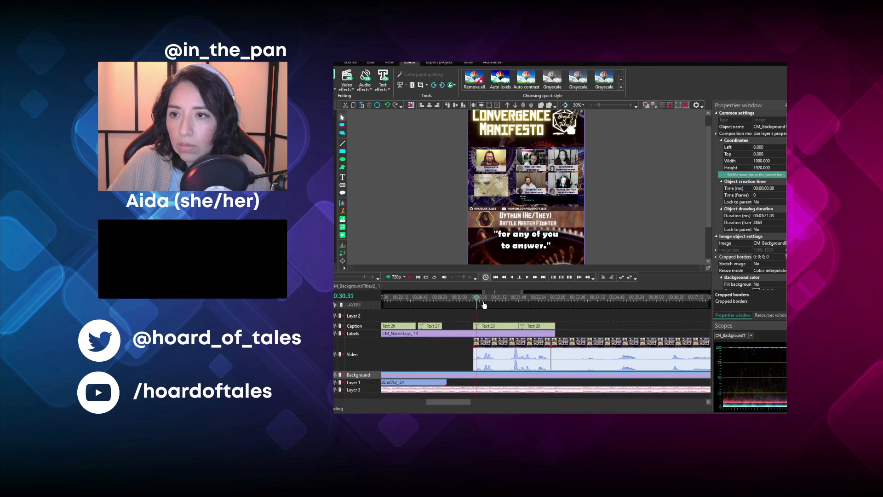
pyautogui.click(483, 303)
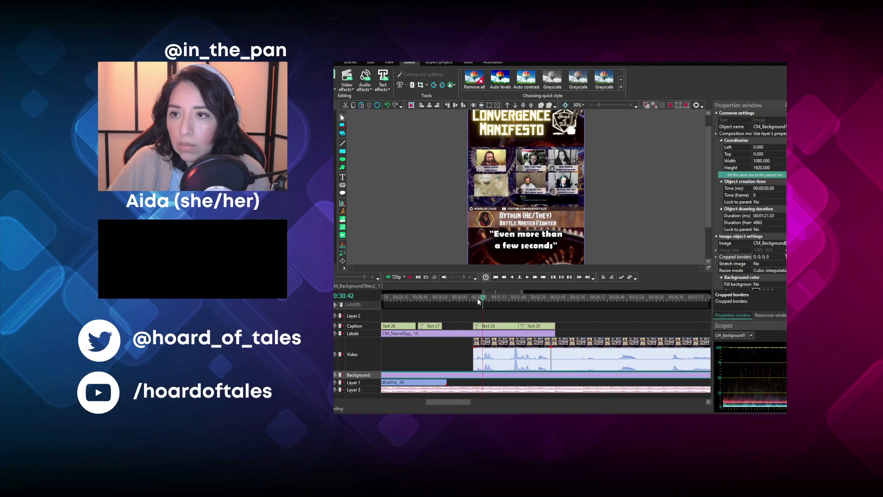
pyautogui.click(410, 277)
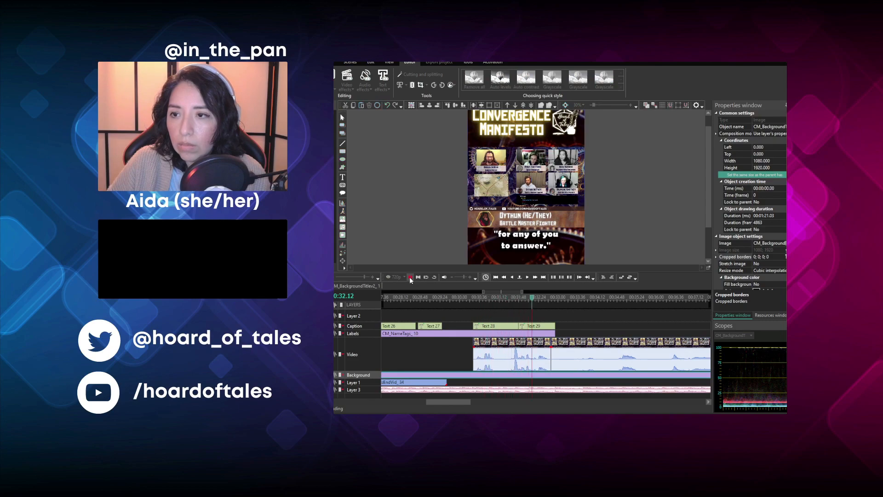
pyautogui.click(411, 278)
pyautogui.moveTo(502, 354); pyautogui.dragTo(399, 350)
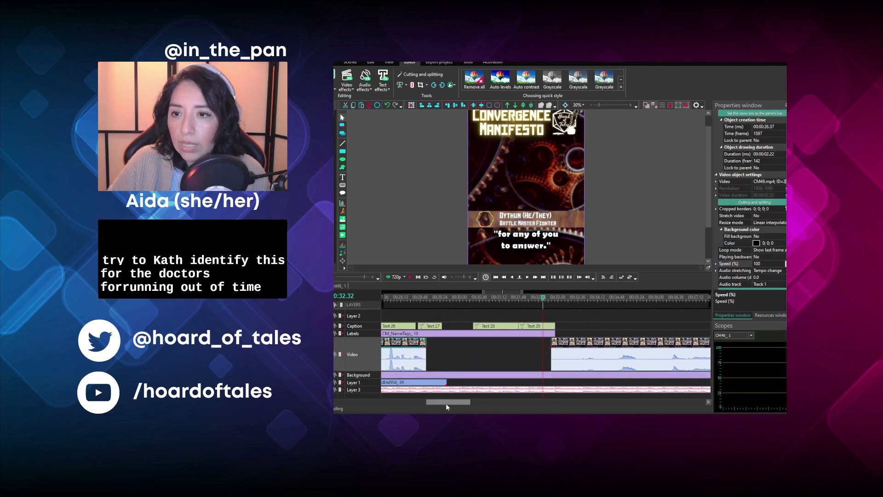
# - Play the remaining CM49 clip and trim away everything before 00:39.05
pyautogui.moveTo(446, 403); pyautogui.dragTo(460, 404)
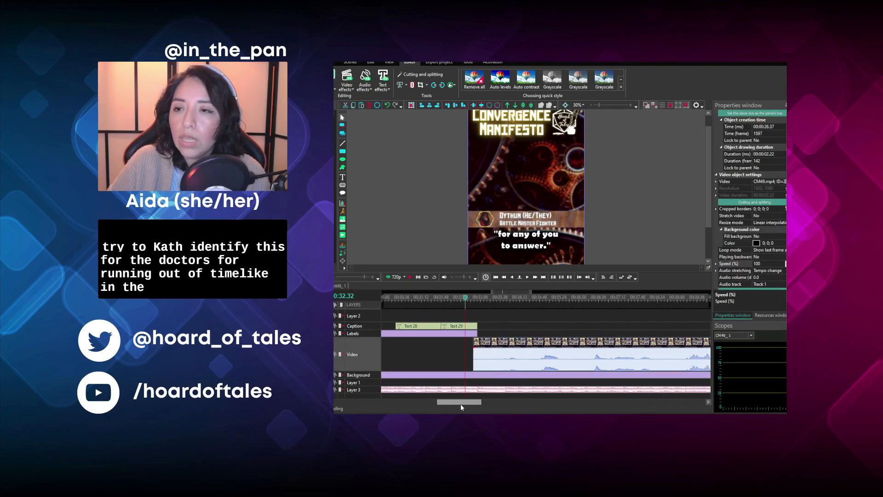
pyautogui.click(410, 277)
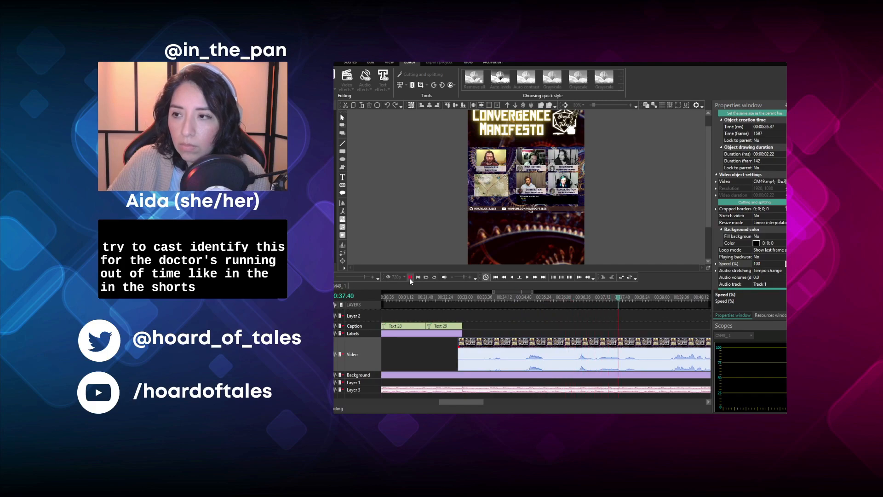
pyautogui.moveTo(459, 405); pyautogui.dragTo(488, 407)
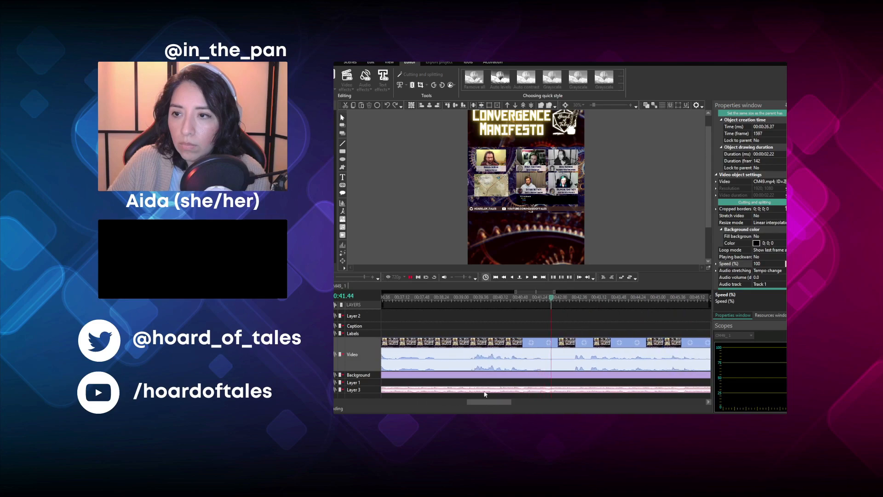
pyautogui.click(464, 300)
pyautogui.click(440, 342)
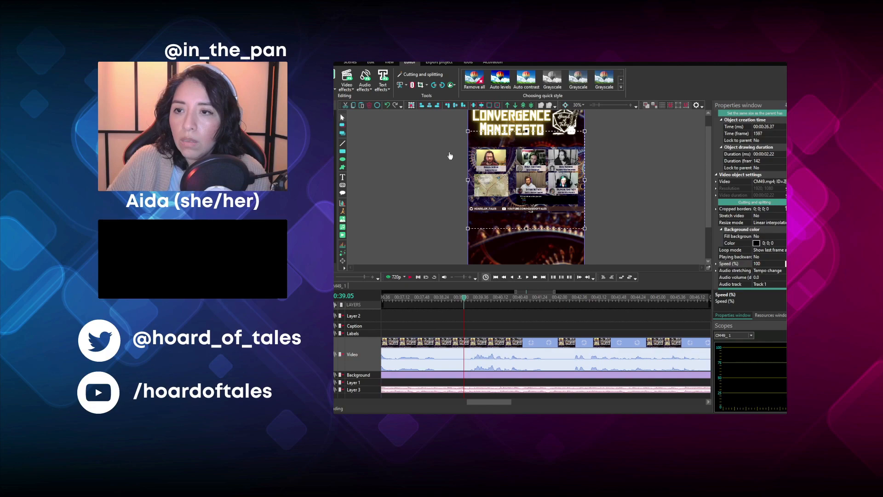
pyautogui.click(412, 85)
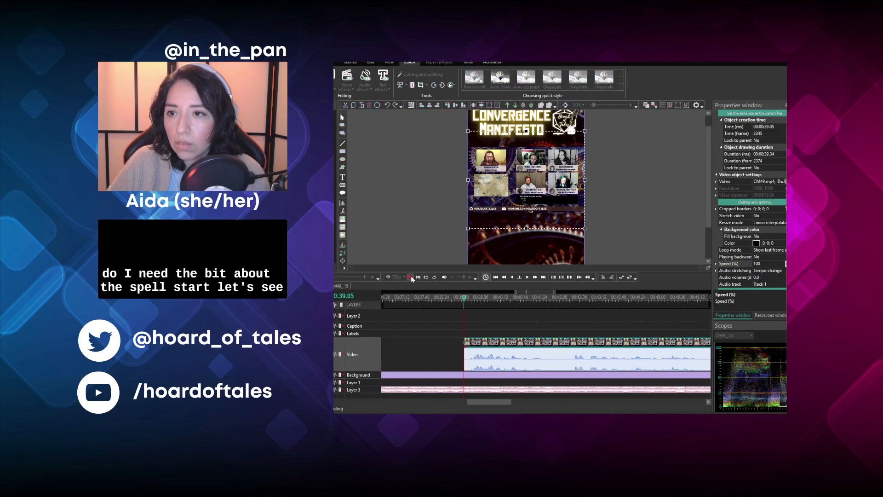
# - Play the shortened CM49 clip and split it at 00:41.38
pyautogui.press('space')
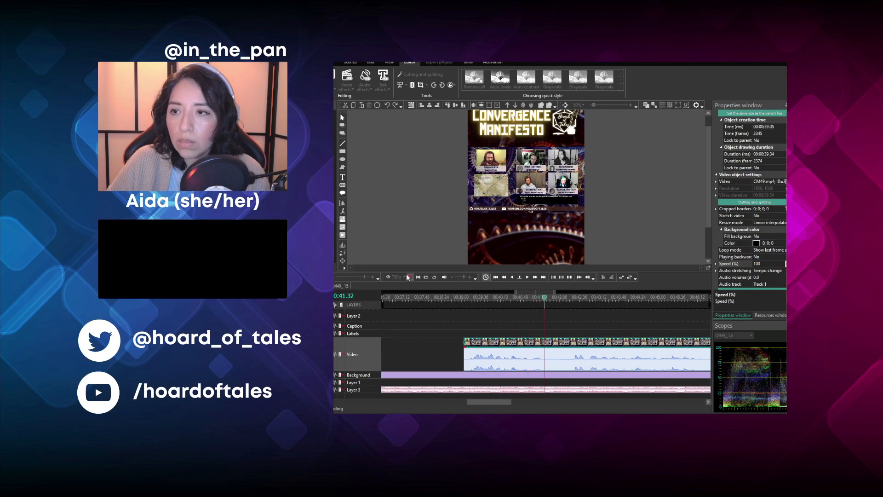
pyautogui.click(410, 277)
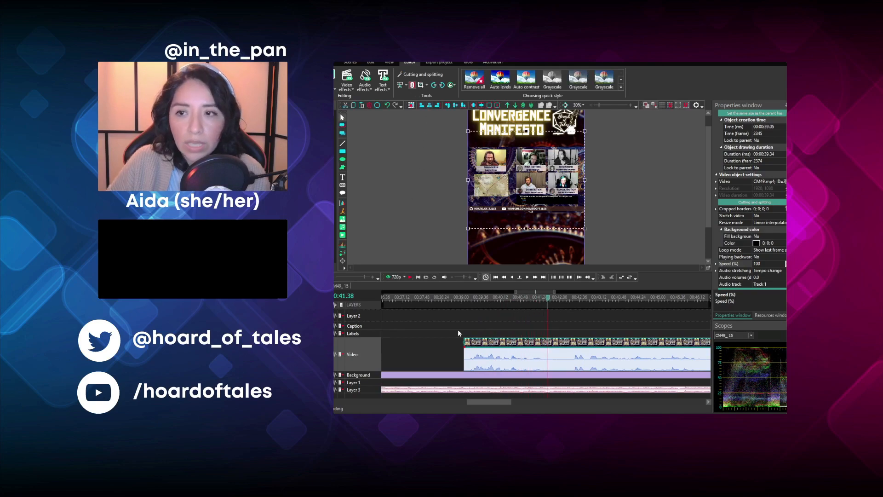
pyautogui.hotkey('shift', 's')
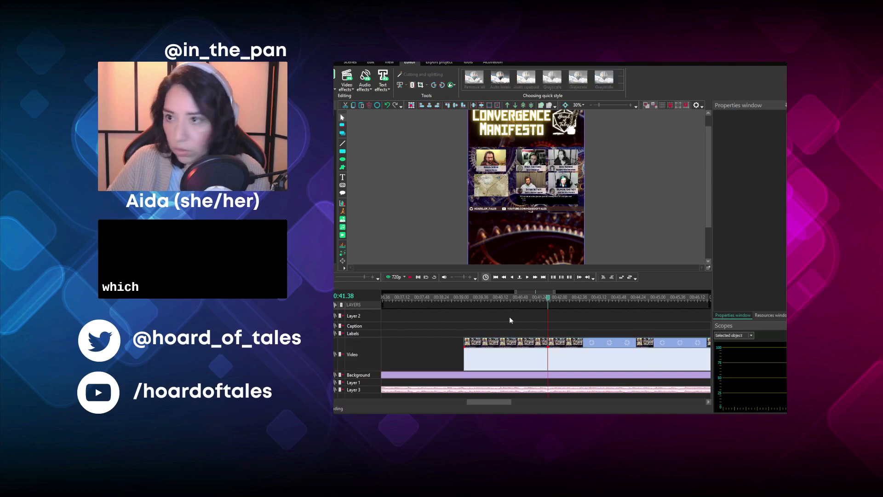
# - Move the split CM49 piece to start at 00:33.02 and place the remaining clip directly behind it at 00:35.35
pyautogui.click(543, 344)
pyautogui.moveTo(543, 343); pyautogui.dragTo(432, 354)
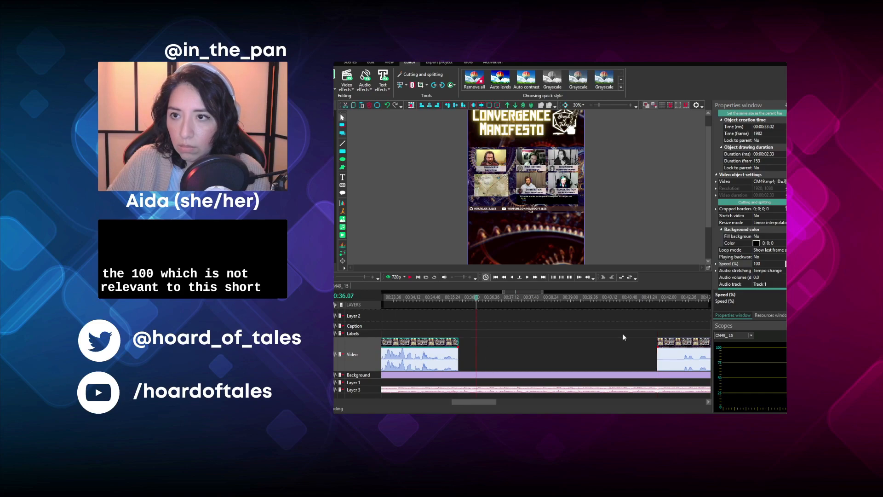
pyautogui.moveTo(664, 355); pyautogui.dragTo(465, 356)
pyautogui.moveTo(463, 402); pyautogui.dragTo(468, 404)
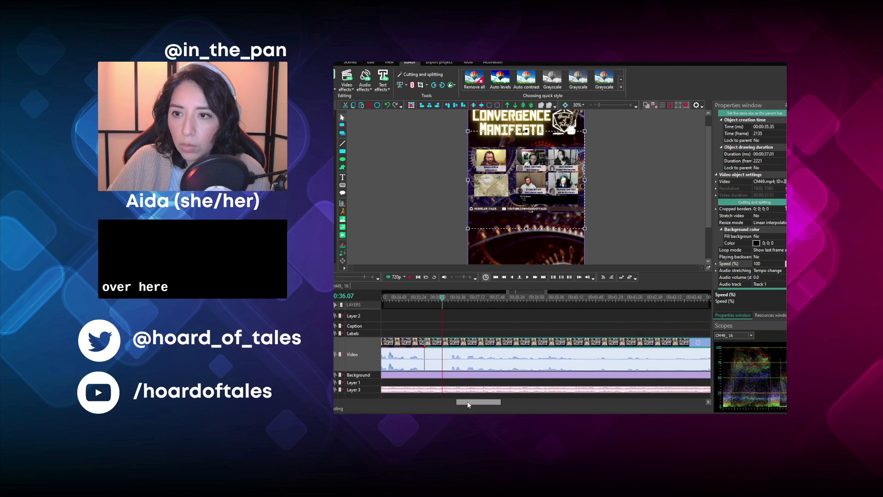
# - Play the remaining CM49 clip from 00:36.07 and trim away everything before 00:43.46
pyautogui.click(410, 277)
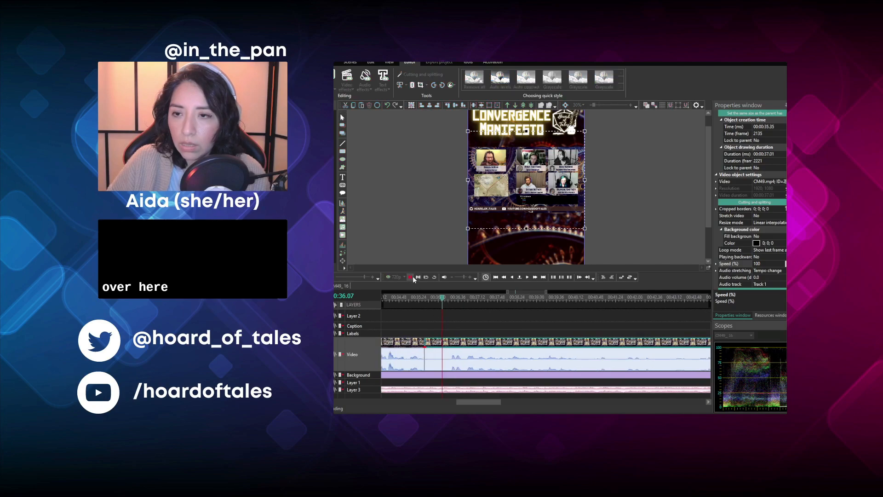
pyautogui.moveTo(486, 405); pyautogui.dragTo(497, 404)
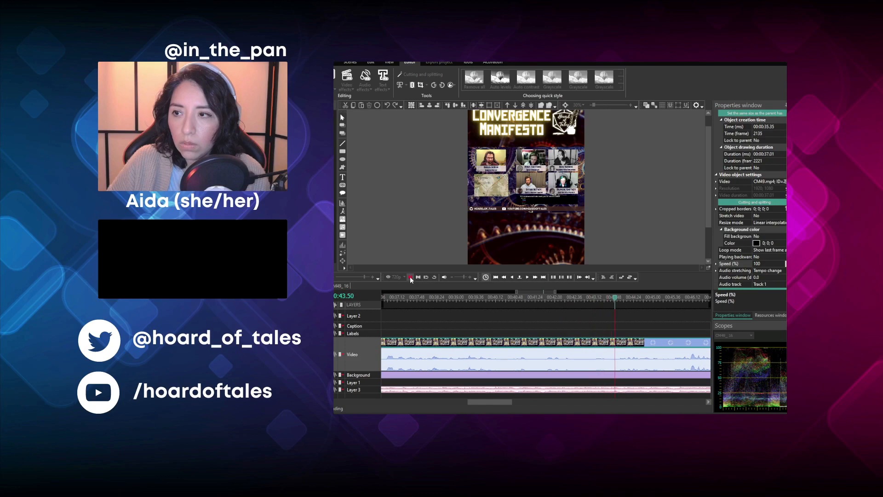
pyautogui.click(614, 300)
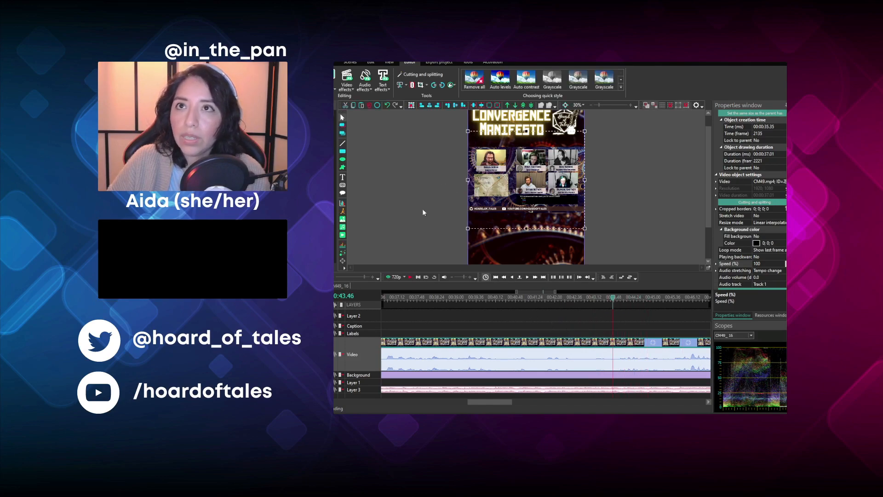
pyautogui.click(463, 346)
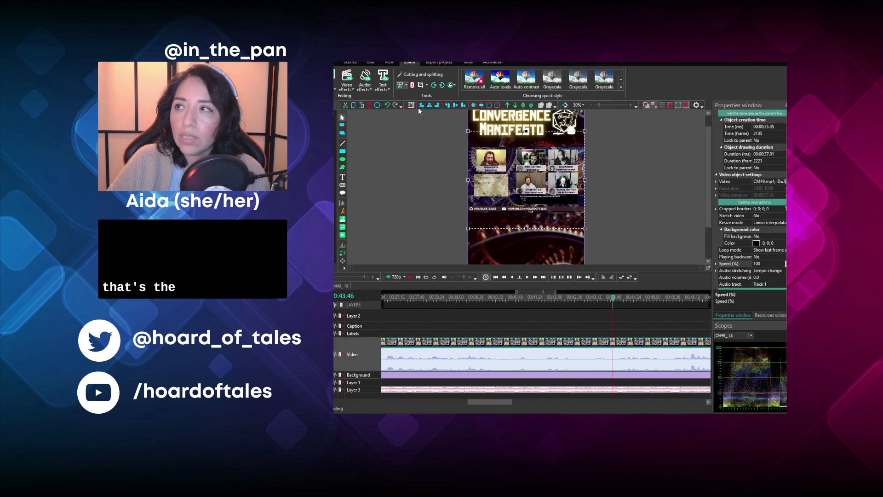
pyautogui.click(419, 108)
# - Move the trimmed CM49 clip back to start at 00:35.35 and play it until about 00:59
pyautogui.moveTo(471, 402); pyautogui.dragTo(460, 402)
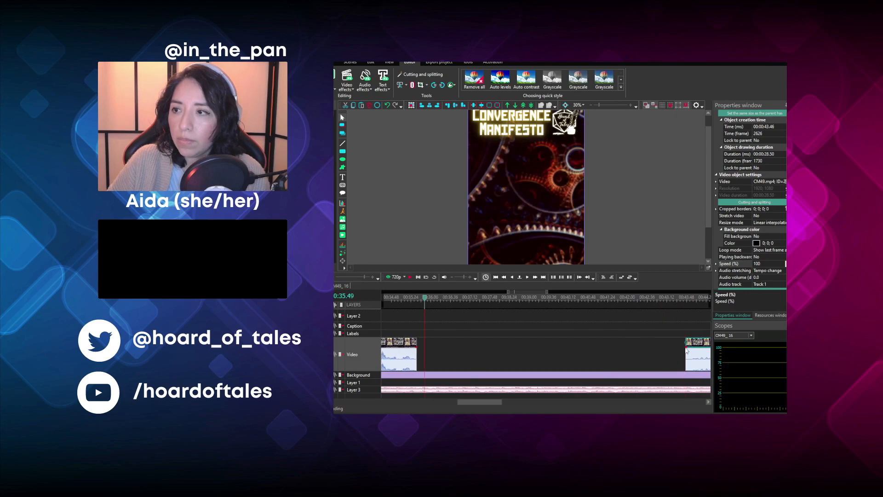
pyautogui.moveTo(693, 346); pyautogui.dragTo(406, 344)
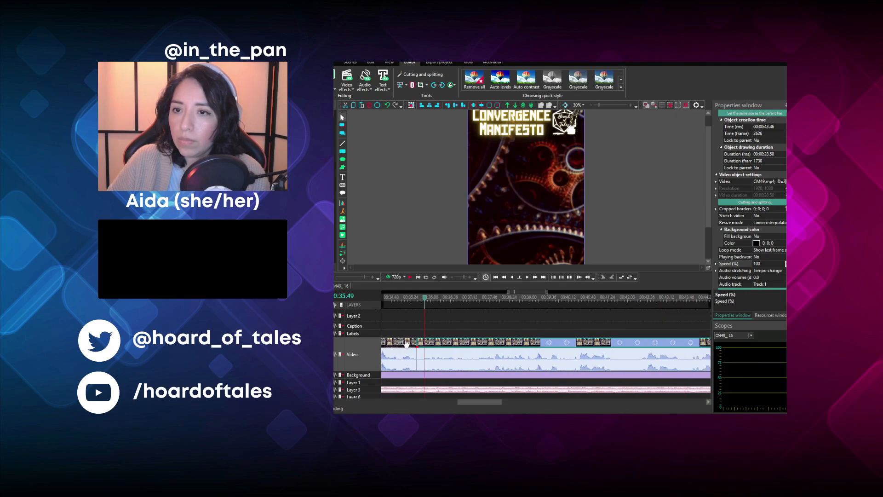
pyautogui.click(408, 278)
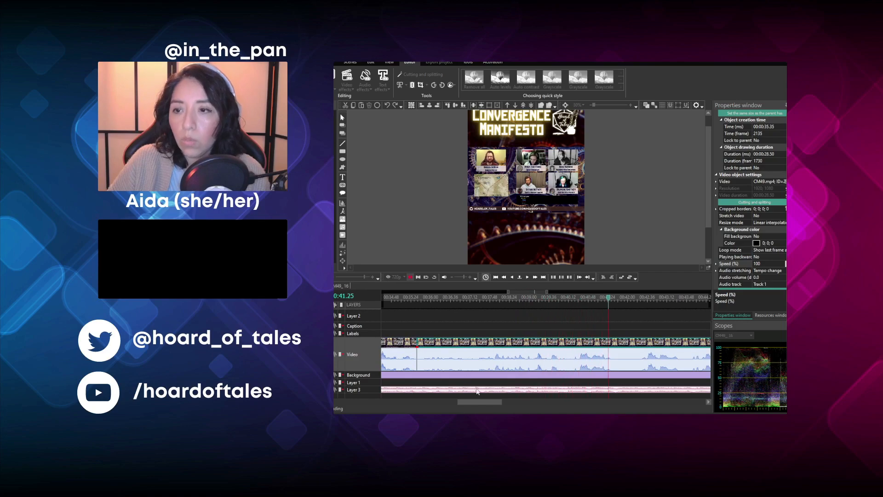
pyautogui.moveTo(490, 402); pyautogui.dragTo(520, 410)
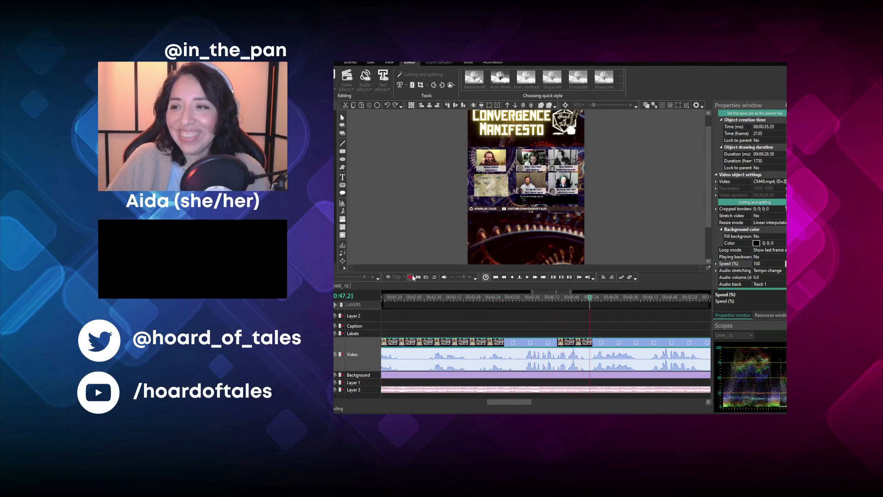
pyautogui.moveTo(513, 406); pyautogui.dragTo(533, 406)
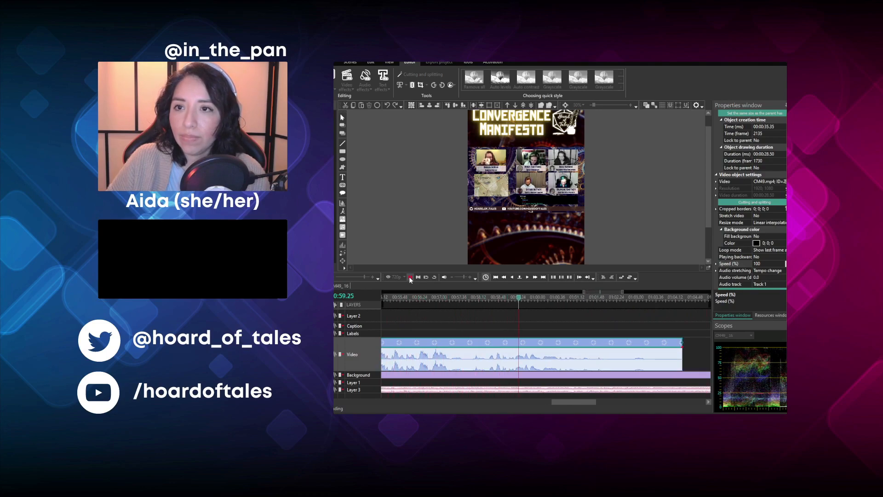
pyautogui.click(417, 279)
# - Replay the end of the last CM49 clip and trim away everything after 00:57.53
pyautogui.click(470, 299)
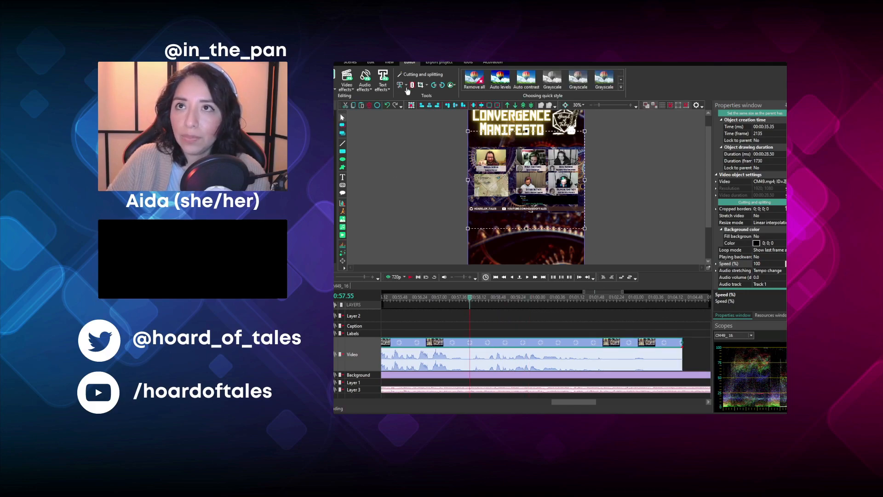
pyautogui.click(409, 277)
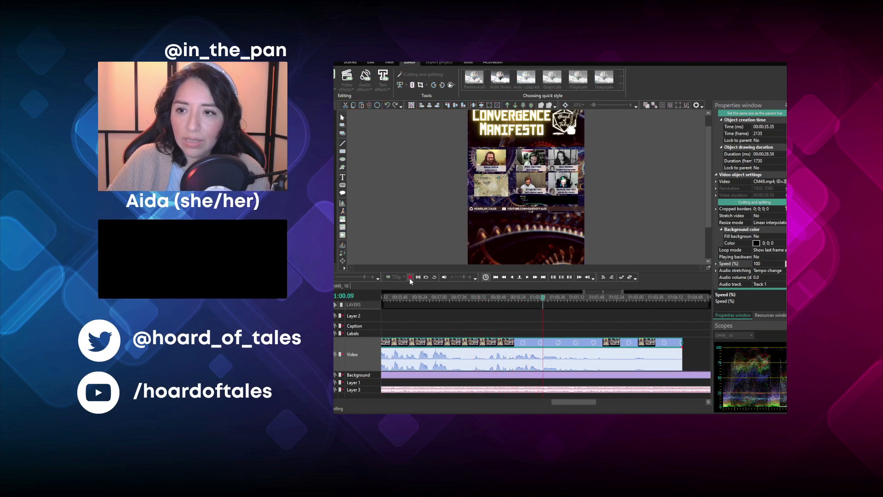
pyautogui.click(472, 298)
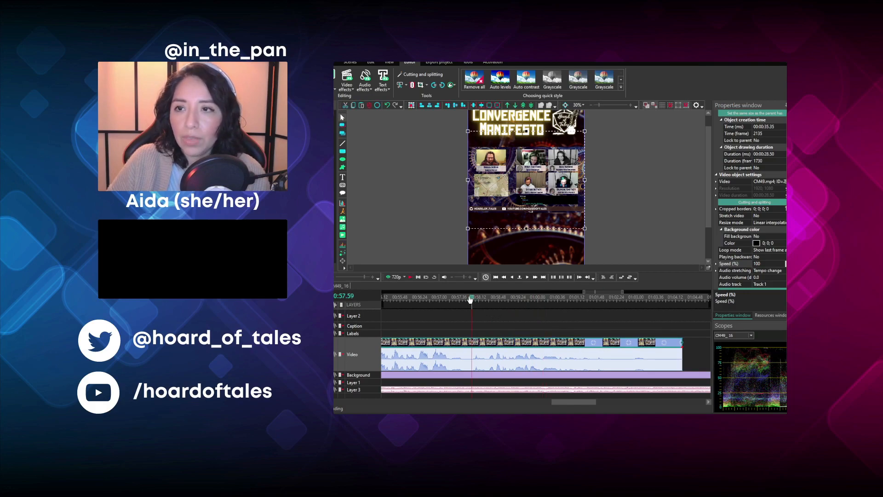
pyautogui.moveTo(470, 299); pyautogui.dragTo(469, 299)
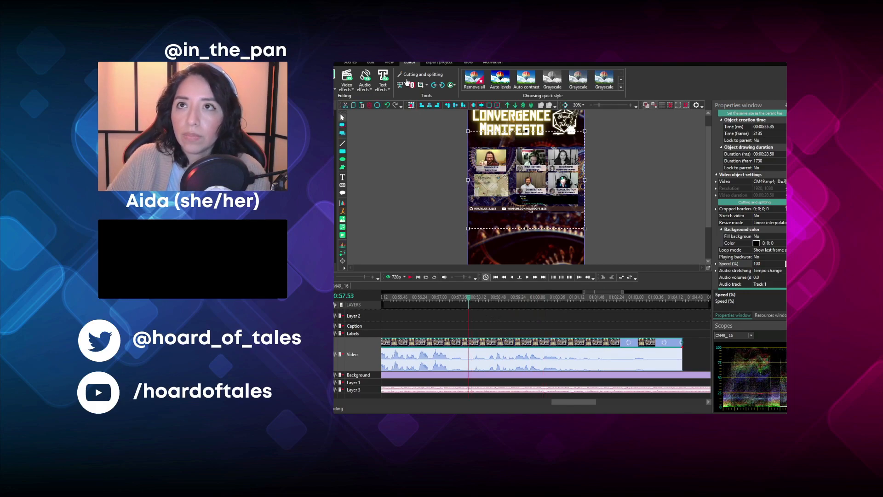
pyautogui.click(411, 115)
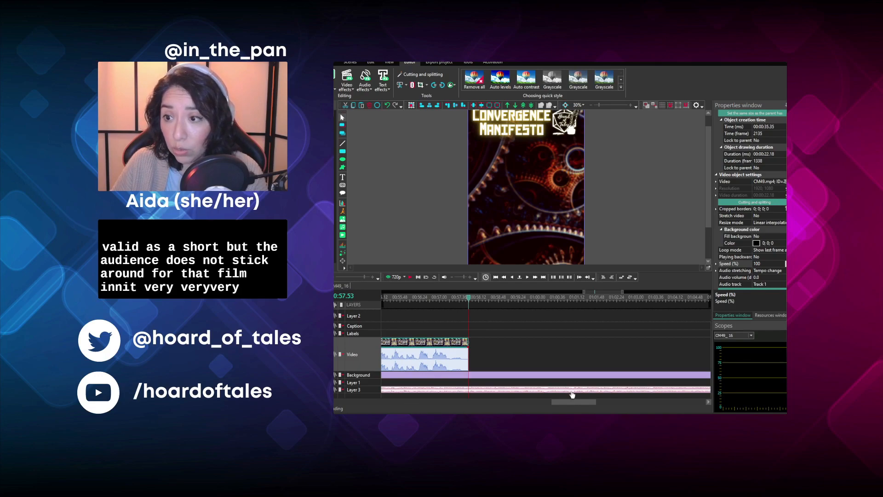
pyautogui.moveTo(579, 403); pyautogui.dragTo(415, 403)
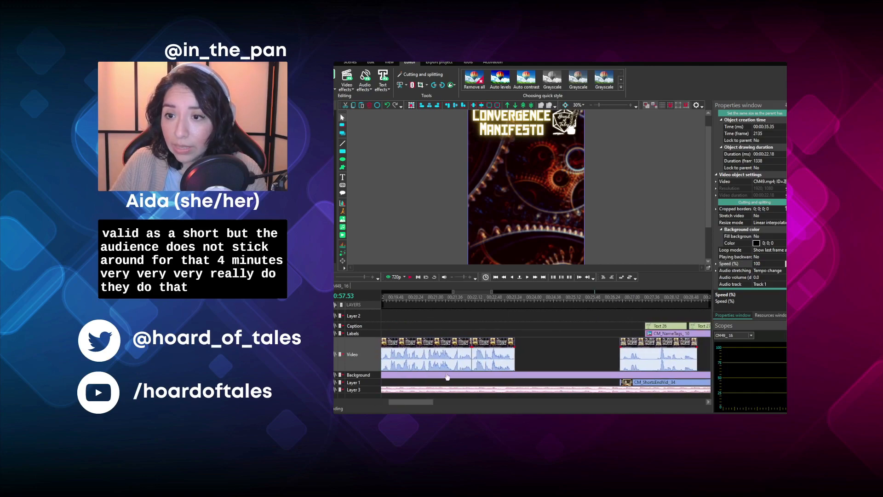
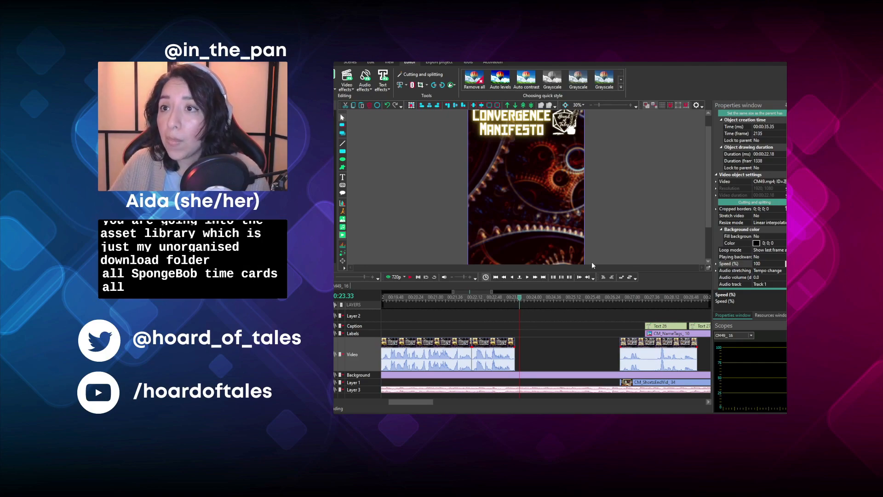
# - Add the ALL SPONGEBOB TIME CARDS video on a new layer and set its start time to 0
pyautogui.click(648, 266)
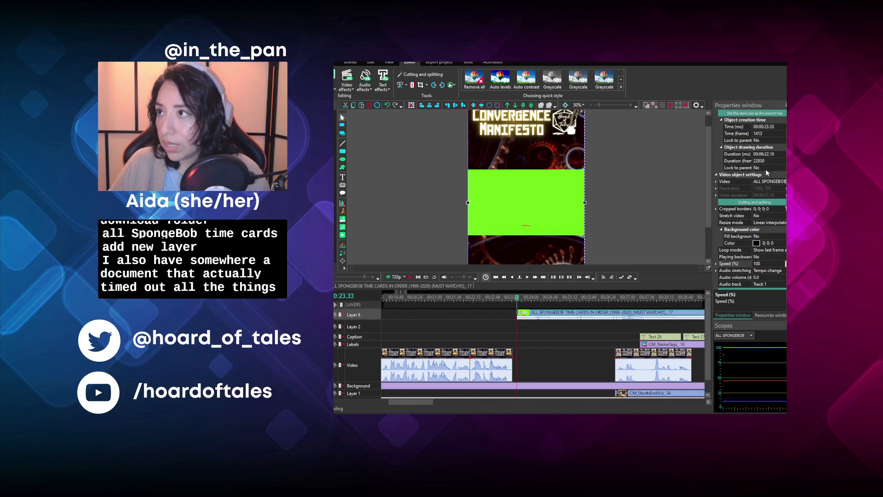
pyautogui.click(781, 128)
pyautogui.hotkey('ctrl', 'a')
pyautogui.write('0')
pyautogui.press('Return')
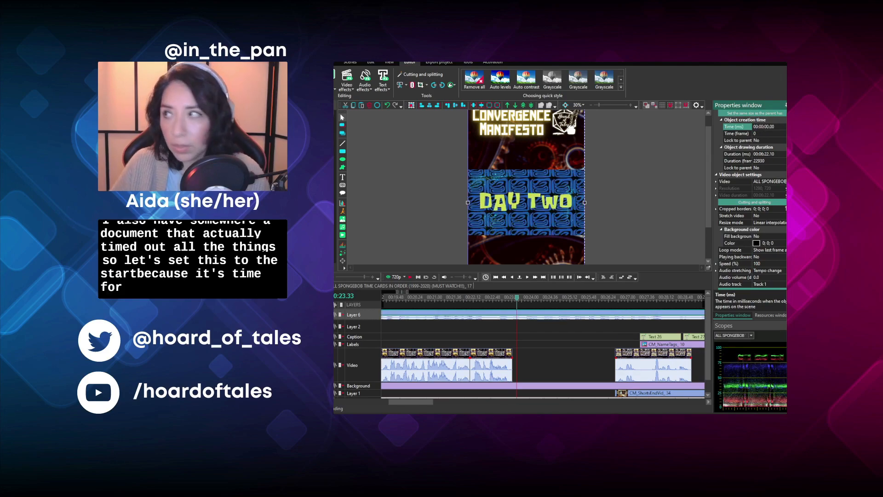
# - Consult the time-card timing notes and trim away everything before 00:22.05 from the time-cards clip
pyautogui.hotkey('alt', 'Tab')
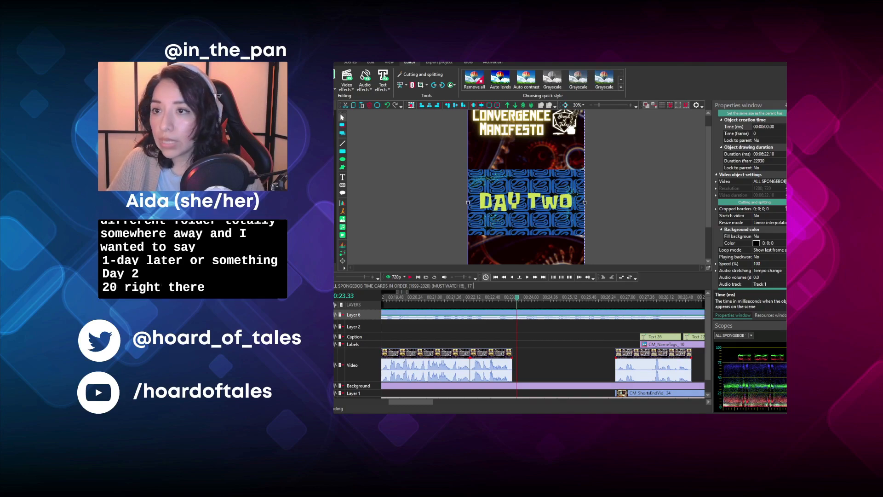
pyautogui.click(470, 298)
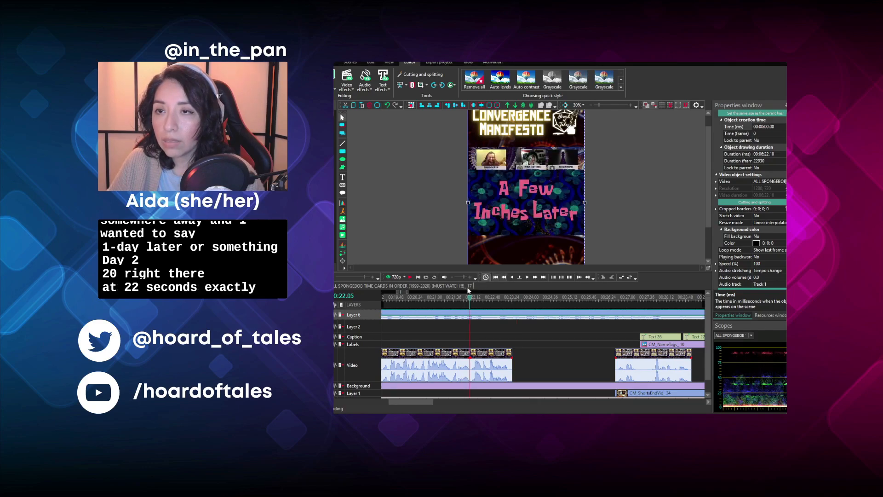
pyautogui.click(410, 110)
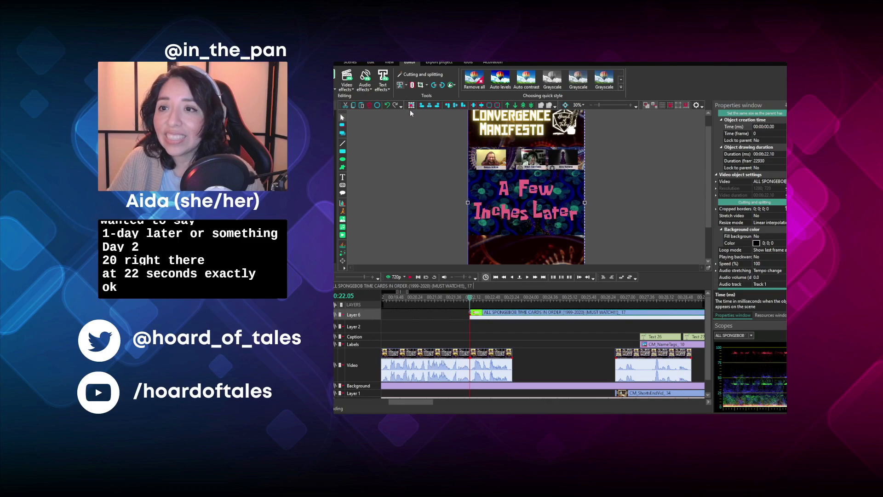
# - Locate the first frame of the Day Two card and trim away everything before 00:22.52
pyautogui.click(535, 278)
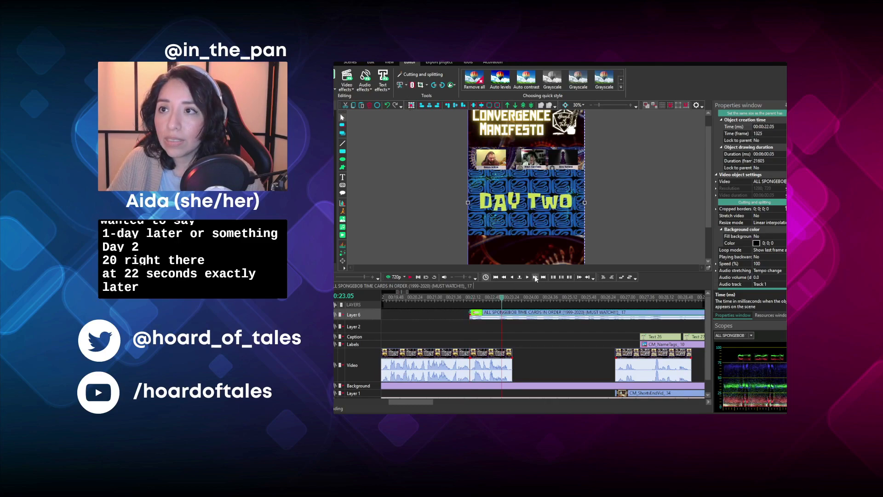
pyautogui.click(504, 277)
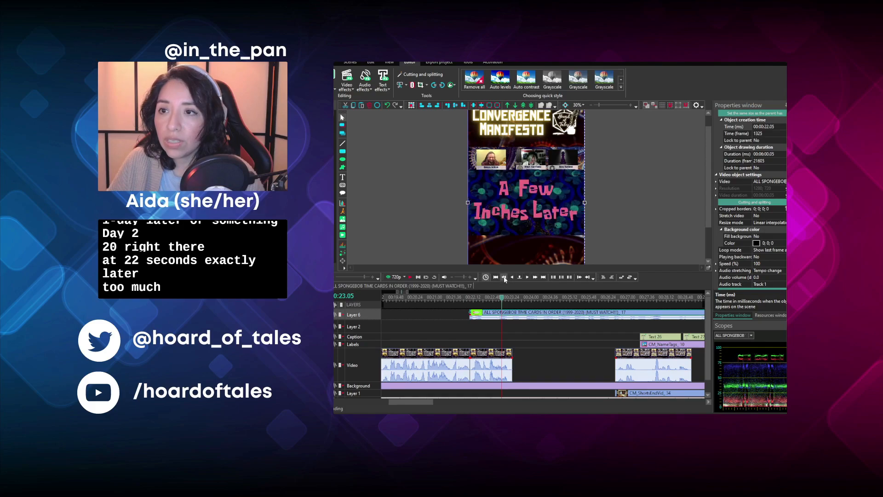
pyautogui.click(410, 277)
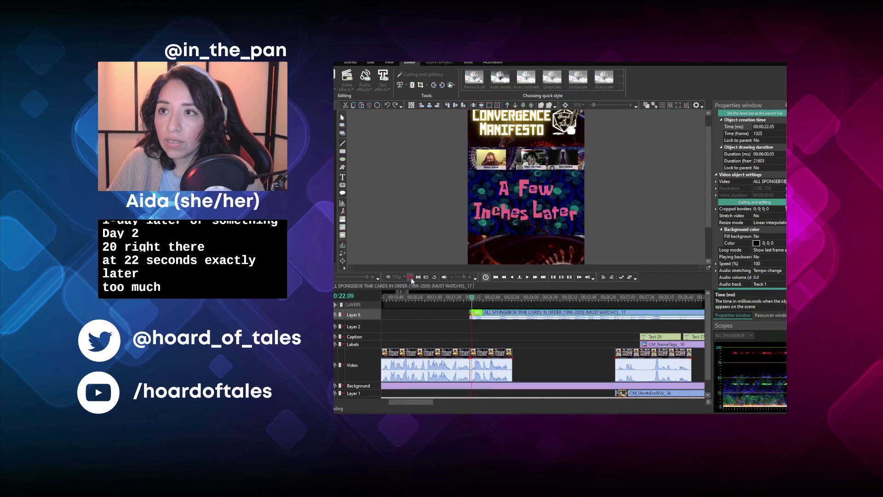
pyautogui.click(410, 277)
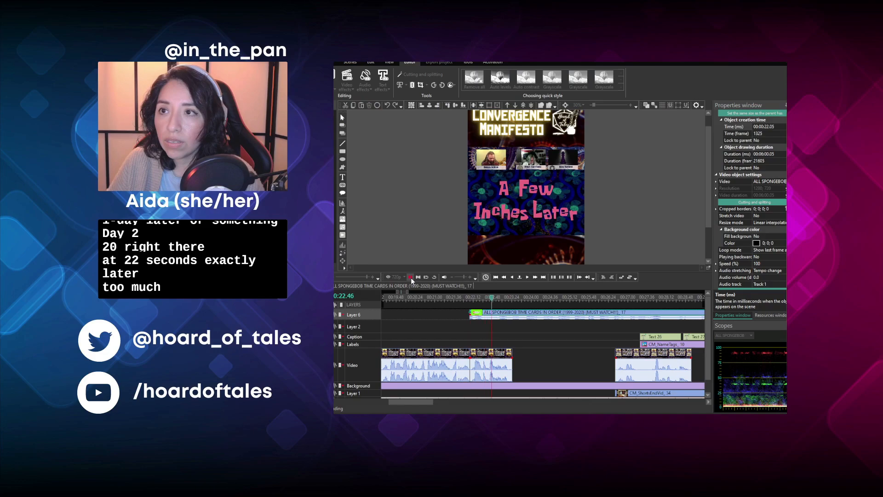
pyautogui.click(528, 277)
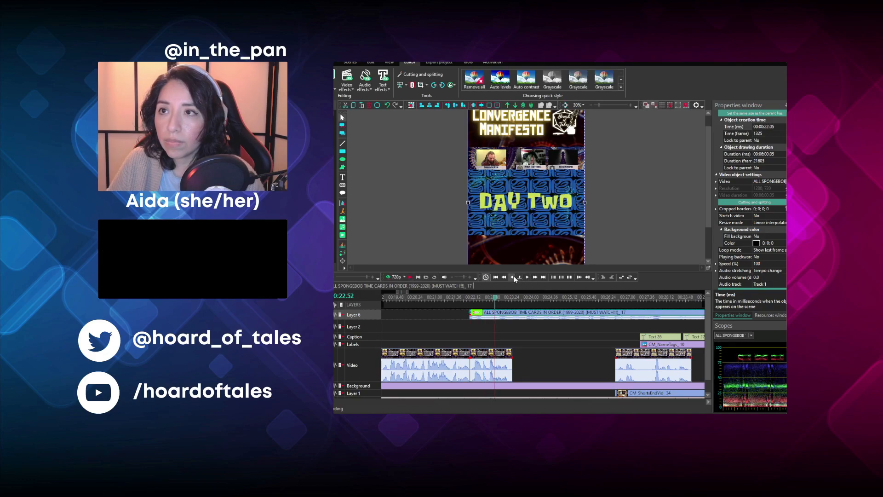
pyautogui.click(514, 277)
pyautogui.click(527, 279)
pyautogui.click(415, 111)
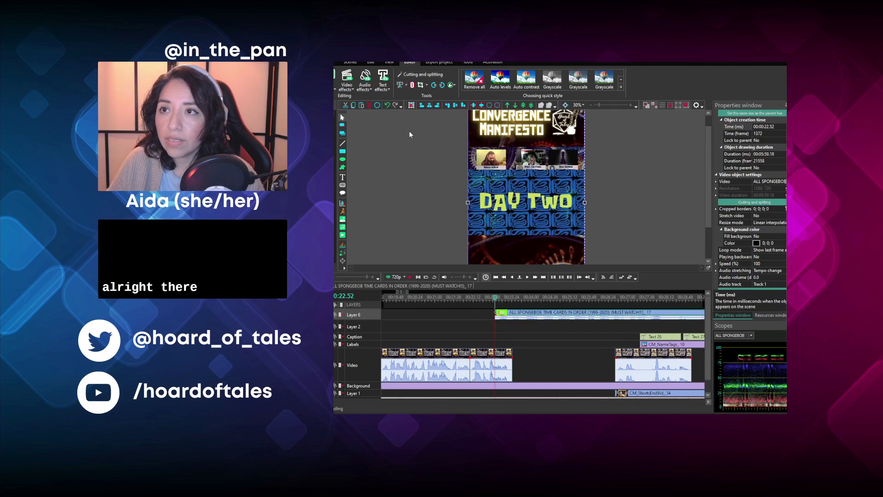
# - Play the Day Two card, split the time-cards clip at 00:24.08 and delete the Day Two piece
pyautogui.click(411, 276)
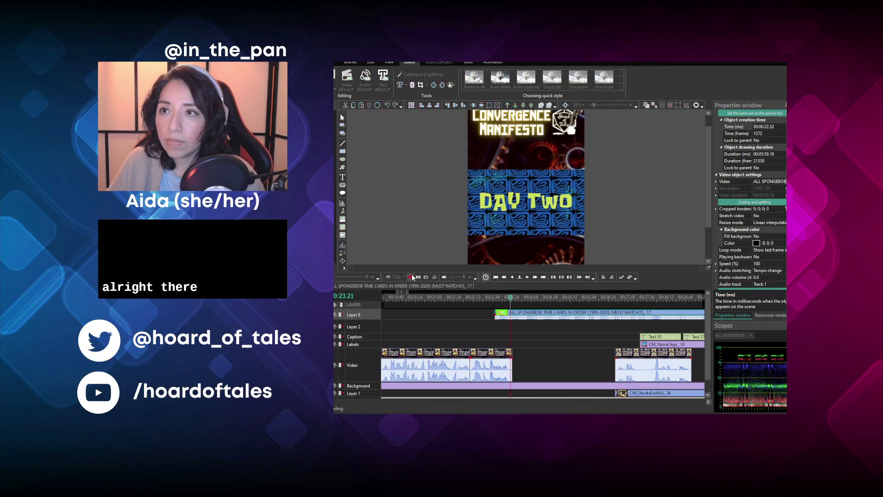
pyautogui.click(412, 276)
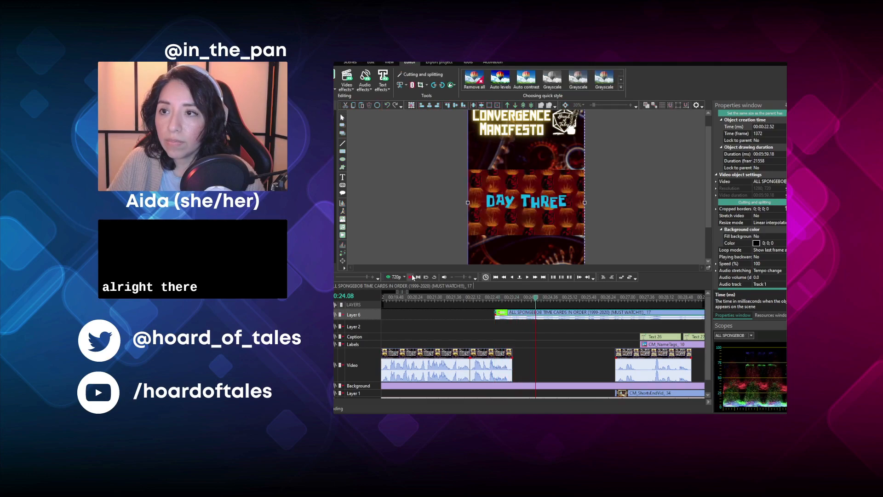
pyautogui.click(412, 85)
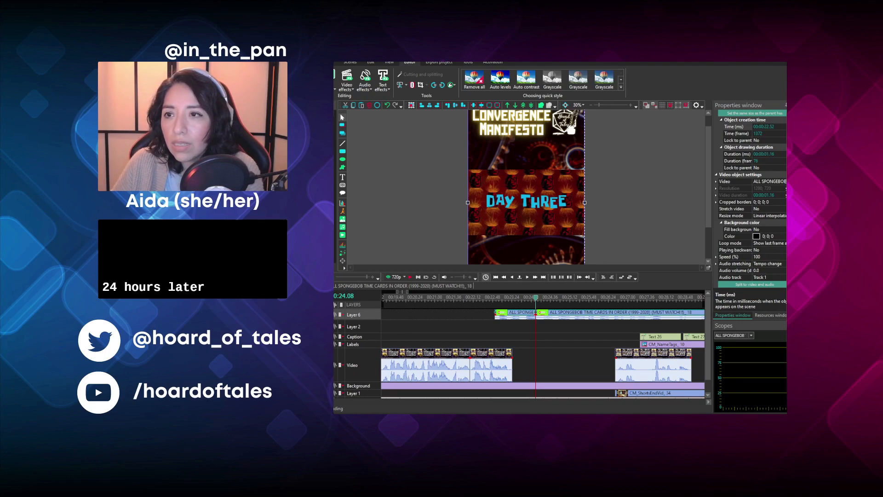
pyautogui.click(516, 314)
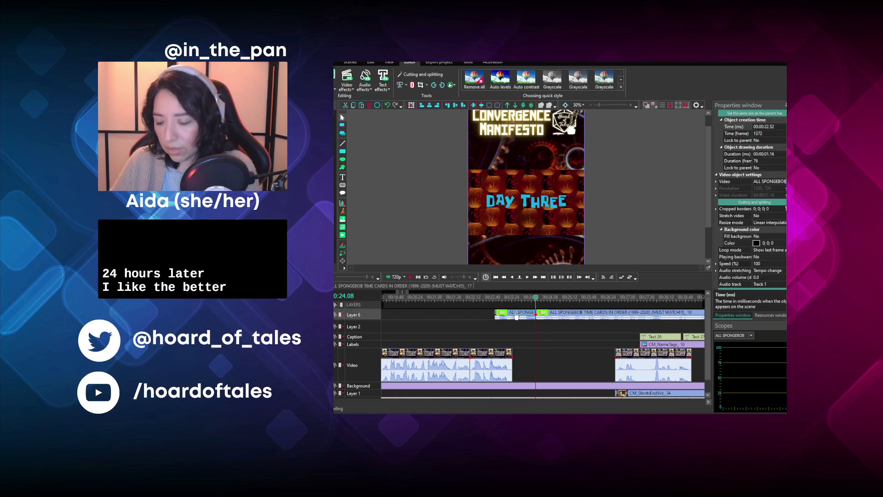
pyautogui.press('Delete')
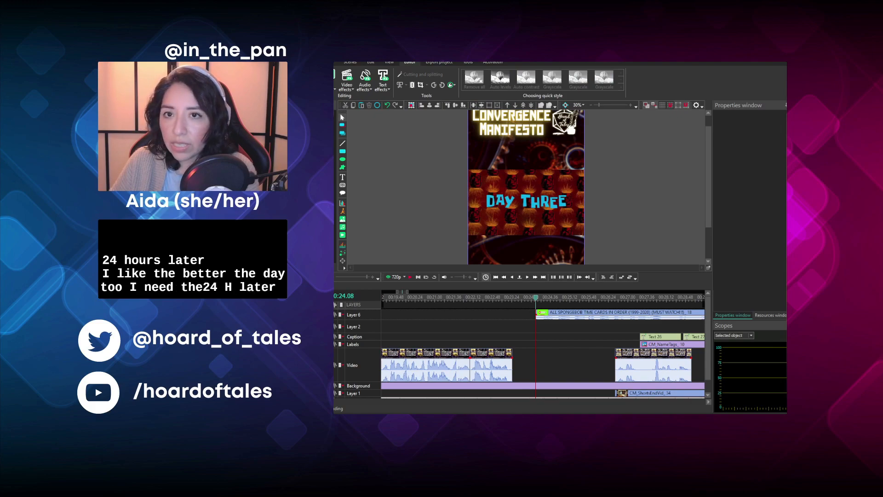
# - Locate The Following Thursday card in the remaining time-cards clip and trim away everything before 02:10.27
pyautogui.scroll(-5, 536, 352)
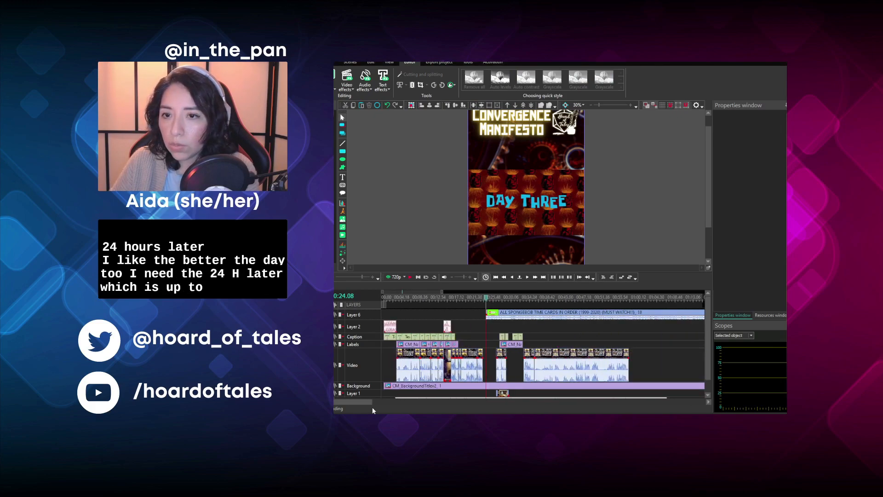
pyautogui.moveTo(364, 402); pyautogui.dragTo(462, 396)
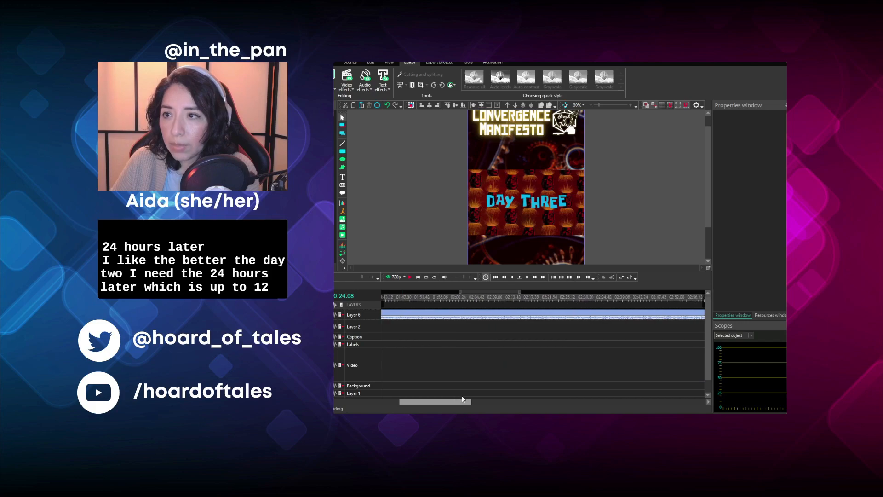
pyautogui.click(503, 299)
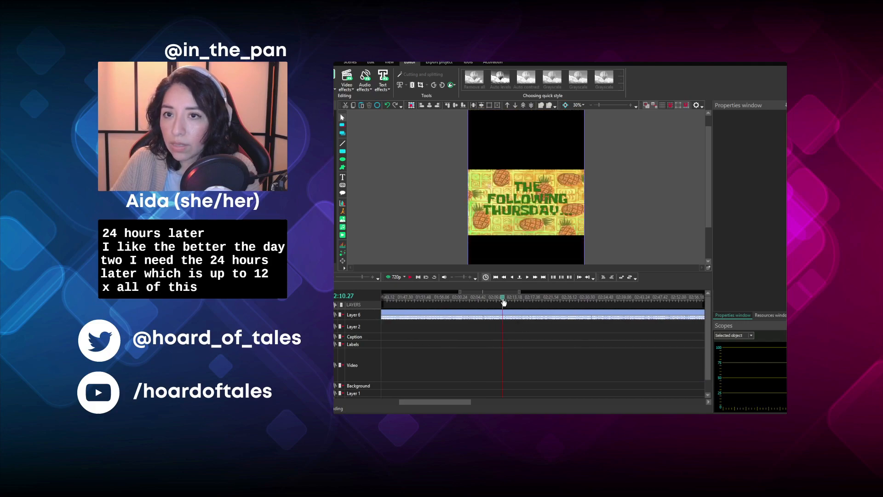
pyautogui.click(467, 316)
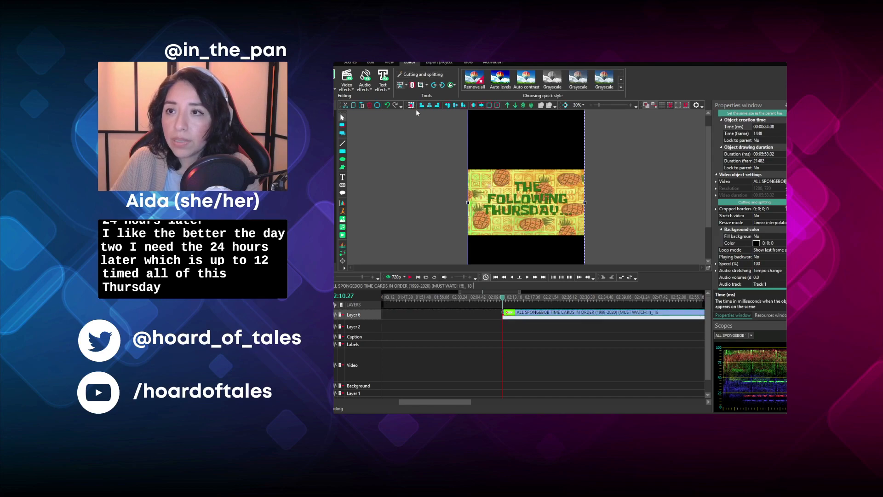
# - Play the time-cards clip, trim away everything after 02:15.11 and move the rest to start at 00:23.56
pyautogui.click(414, 278)
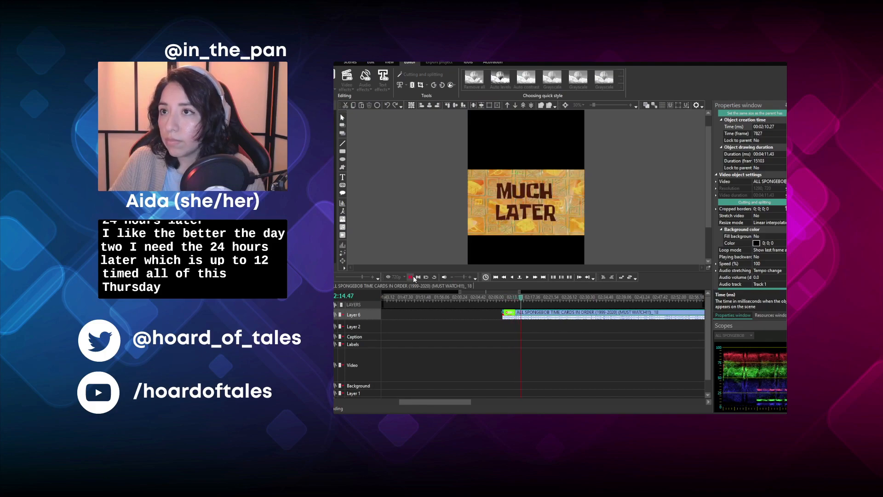
pyautogui.click(414, 278)
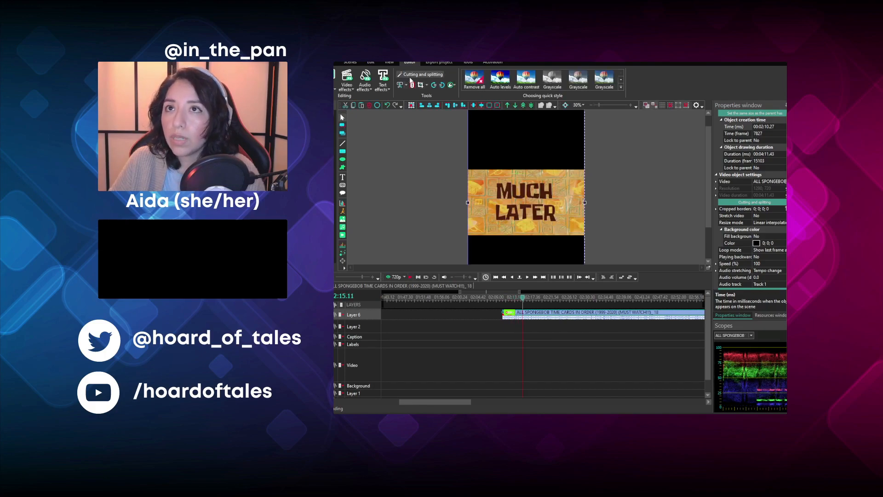
pyautogui.click(413, 116)
pyautogui.moveTo(636, 314); pyautogui.dragTo(435, 314)
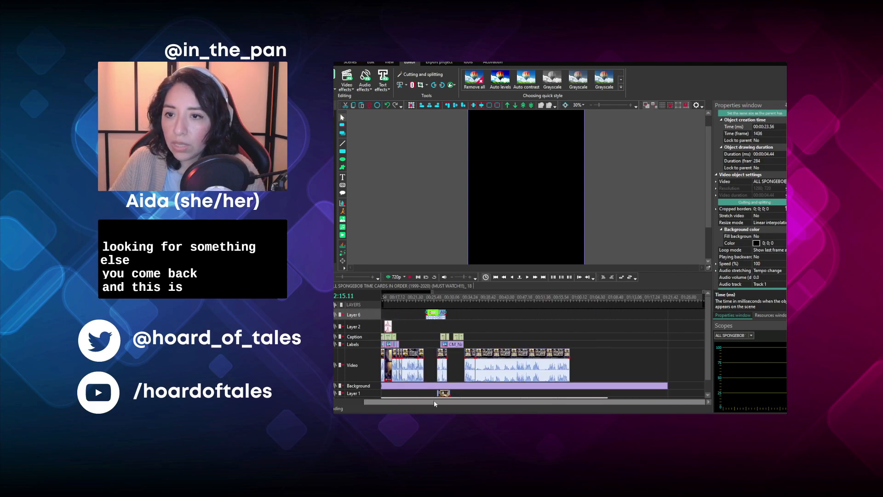
# - Play the moved time-cards clip from its start and trim away everything before 00:24.44
pyautogui.moveTo(432, 402); pyautogui.dragTo(399, 401)
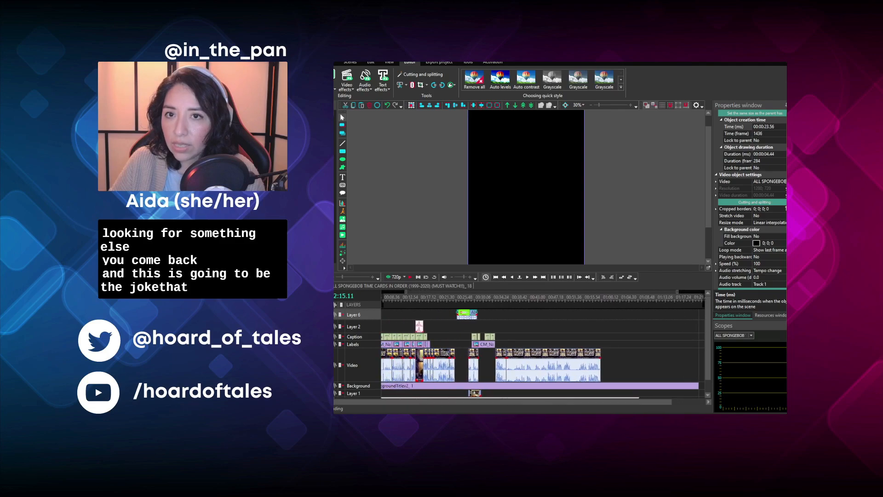
pyautogui.click(372, 277)
pyautogui.click(372, 278)
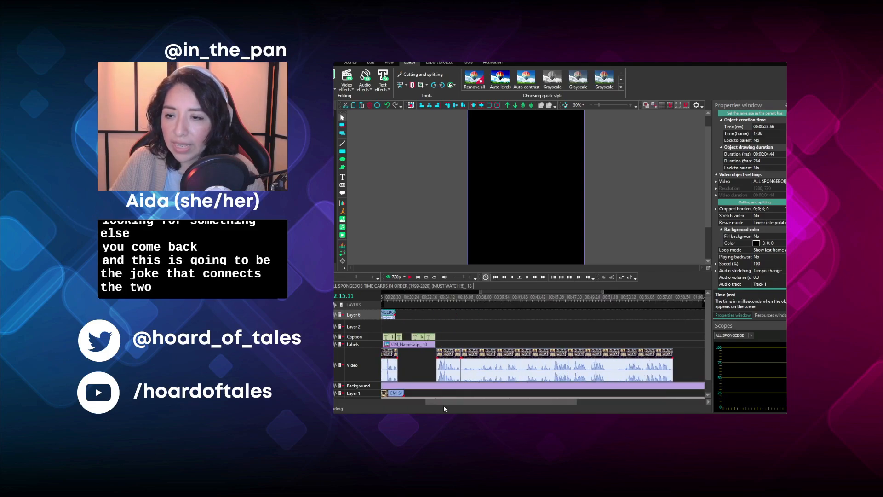
pyautogui.moveTo(454, 401); pyautogui.dragTo(415, 391)
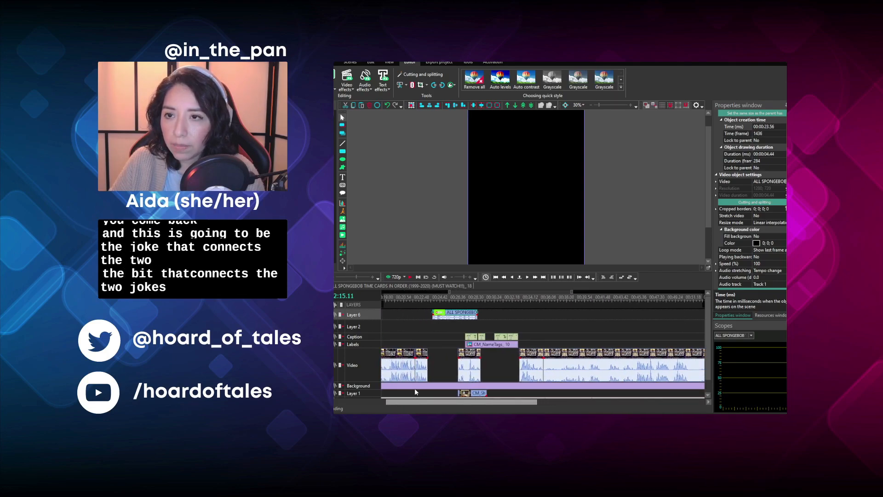
pyautogui.click(433, 297)
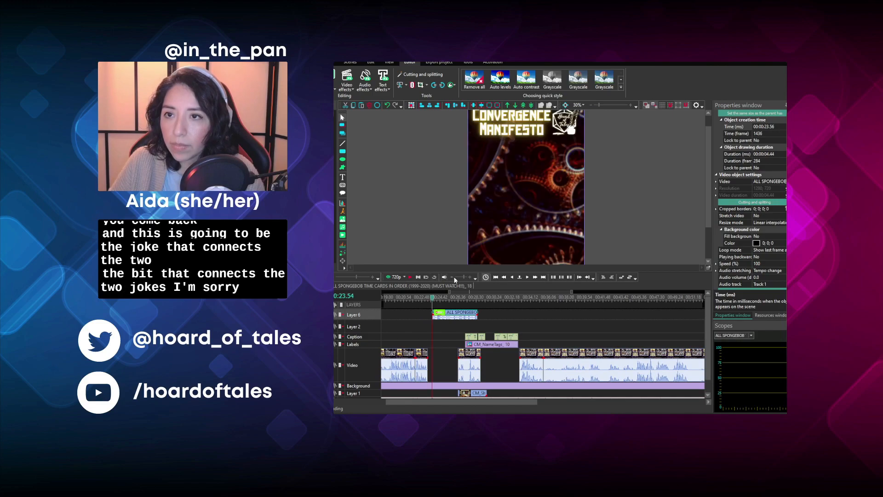
pyautogui.click(527, 277)
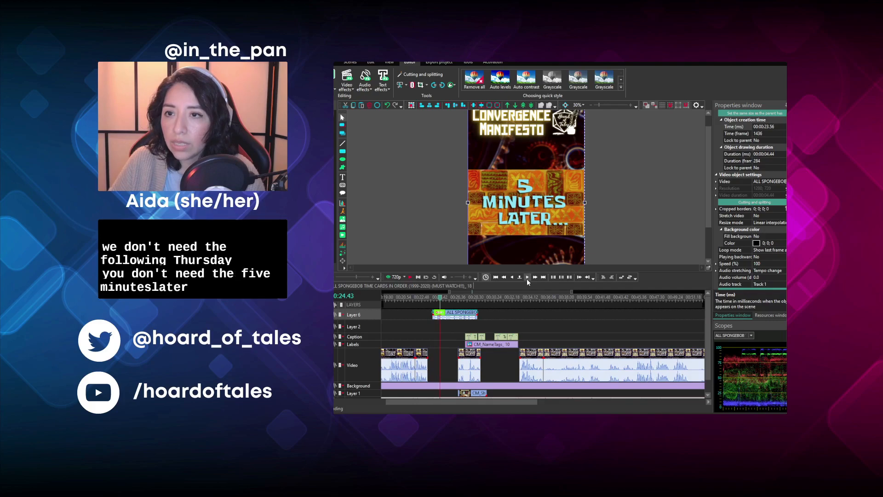
pyautogui.click(400, 86)
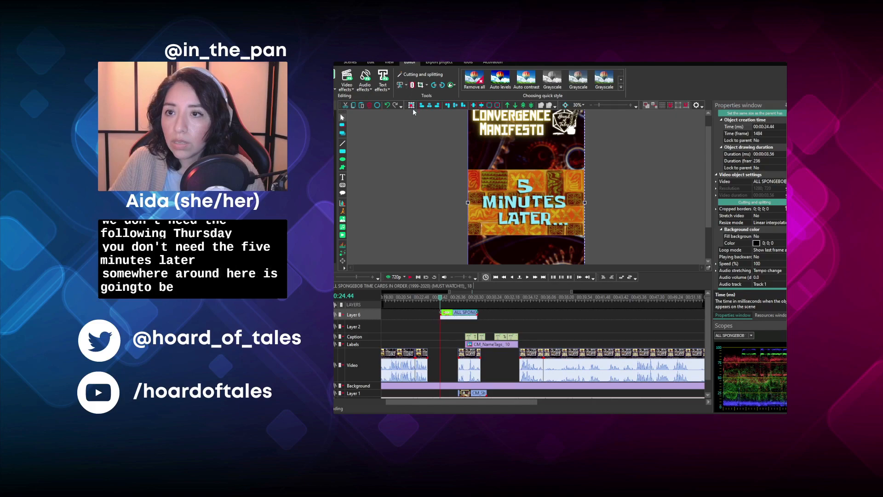
# - Locate the start of the 24 Hours Later card and trim away everything before 00:25.58
pyautogui.click(529, 278)
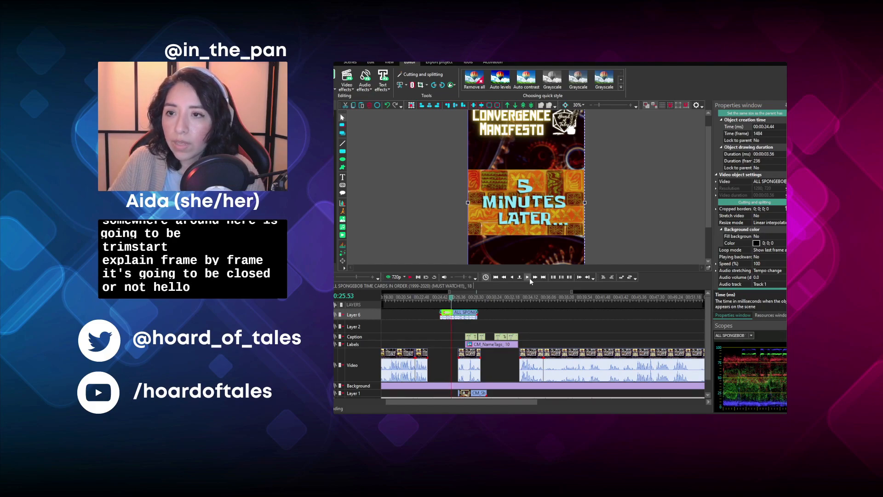
pyautogui.click(529, 280)
pyautogui.click(529, 279)
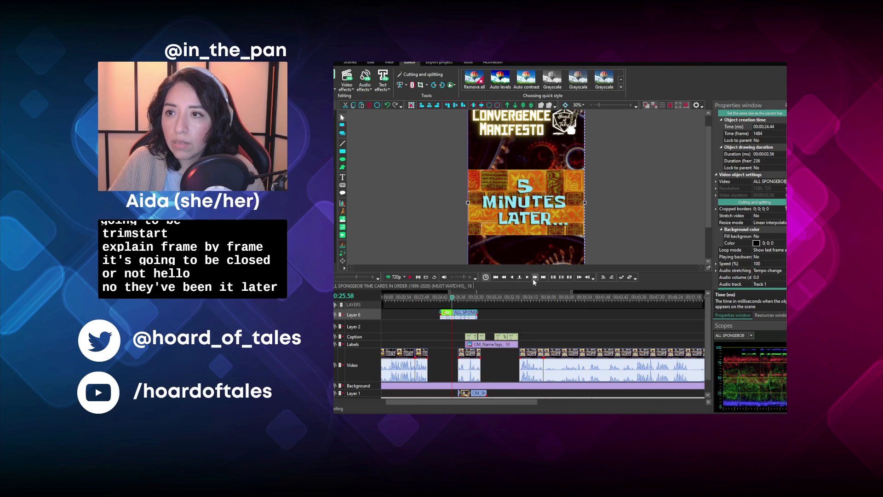
pyautogui.click(535, 277)
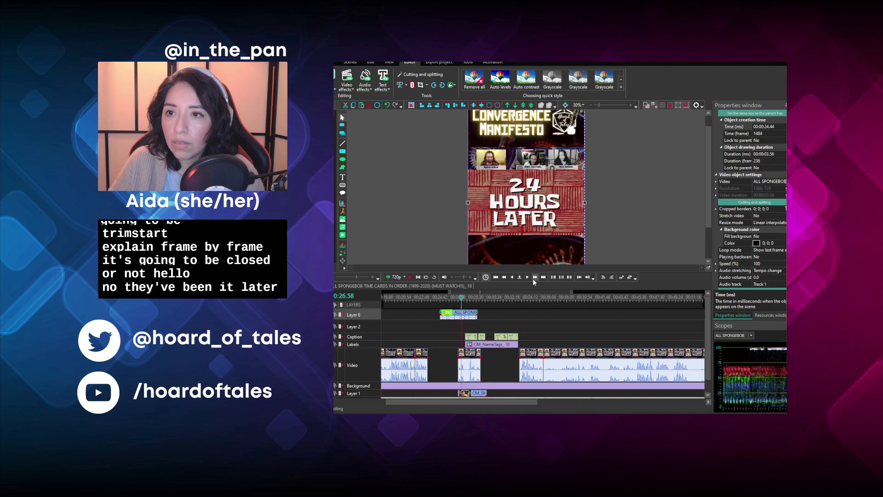
pyautogui.click(504, 277)
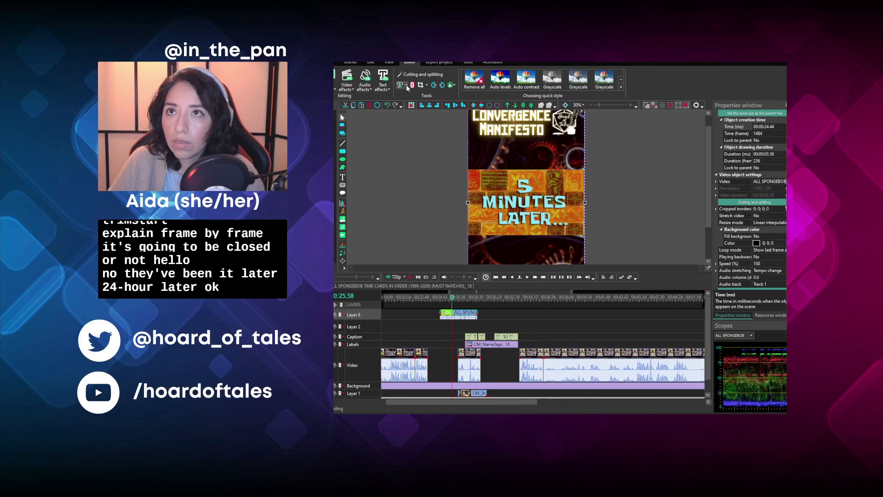
pyautogui.click(416, 112)
# - Move the 24 Hours Later card onto the Video layer at 00:23.25 and trim away everything before 00:23.26
pyautogui.moveTo(465, 315); pyautogui.dragTo(437, 361)
pyautogui.click(431, 304)
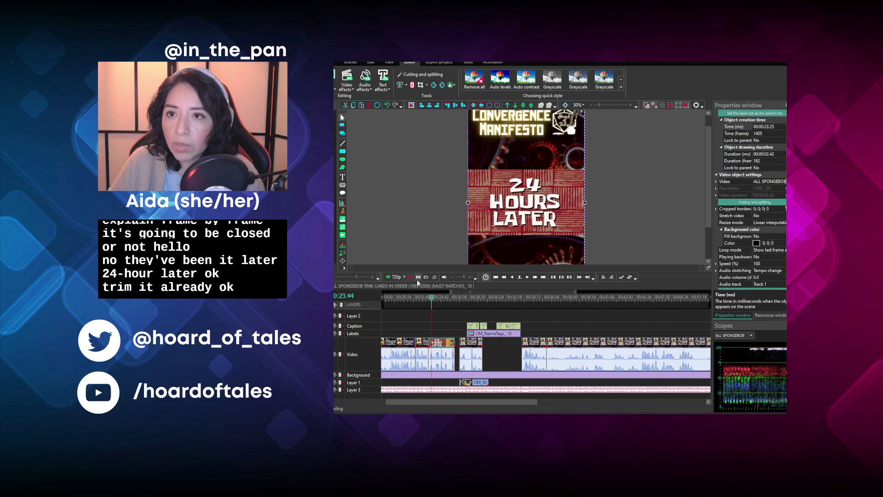
pyautogui.click(512, 277)
pyautogui.click(512, 277)
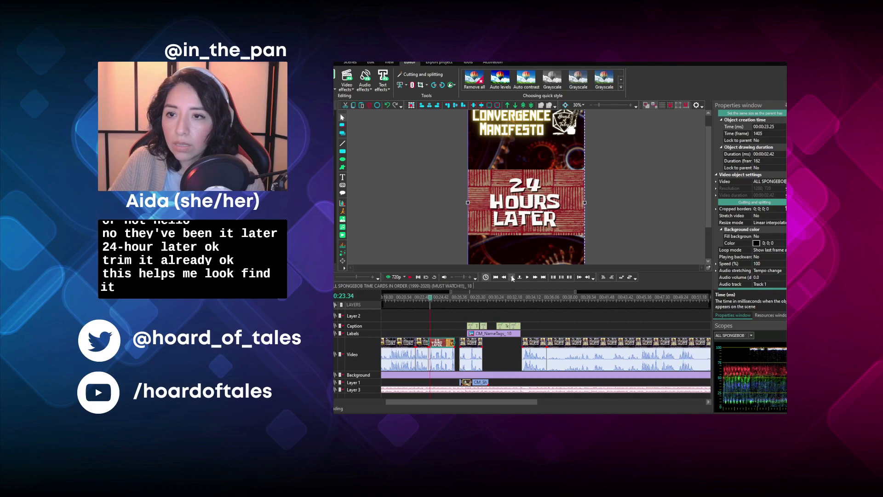
pyautogui.click(513, 277)
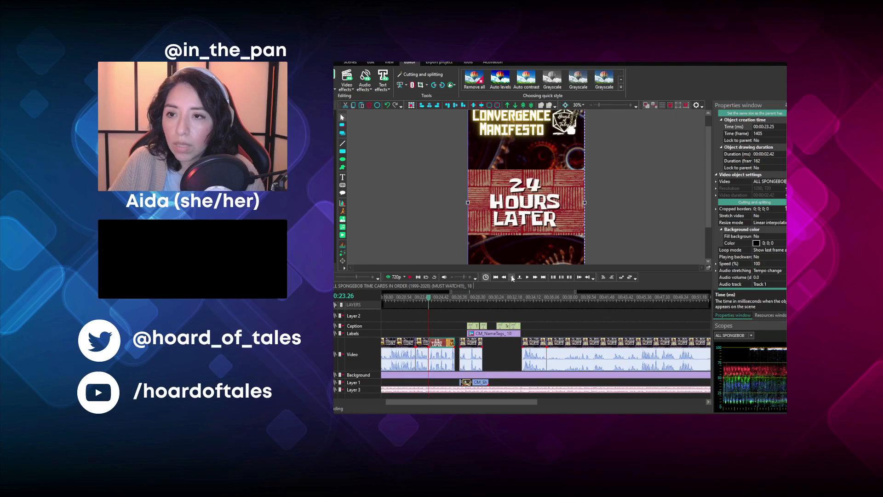
pyautogui.click(513, 277)
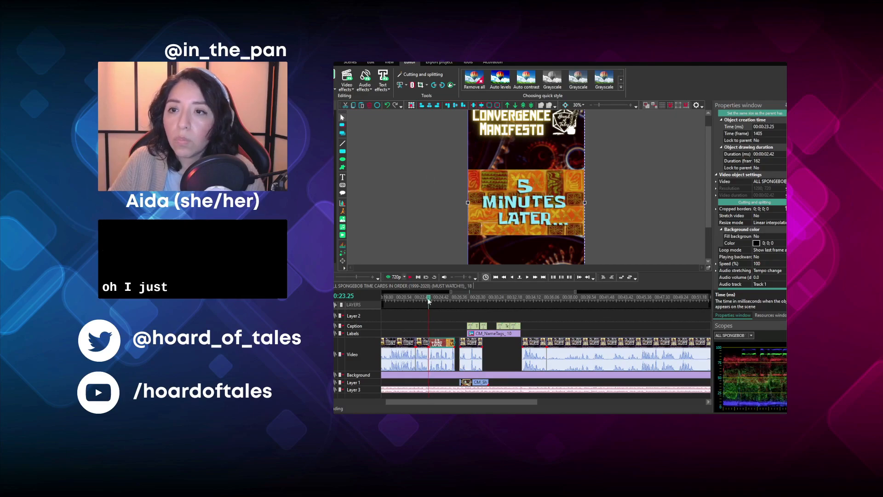
pyautogui.click(519, 277)
pyautogui.click(401, 85)
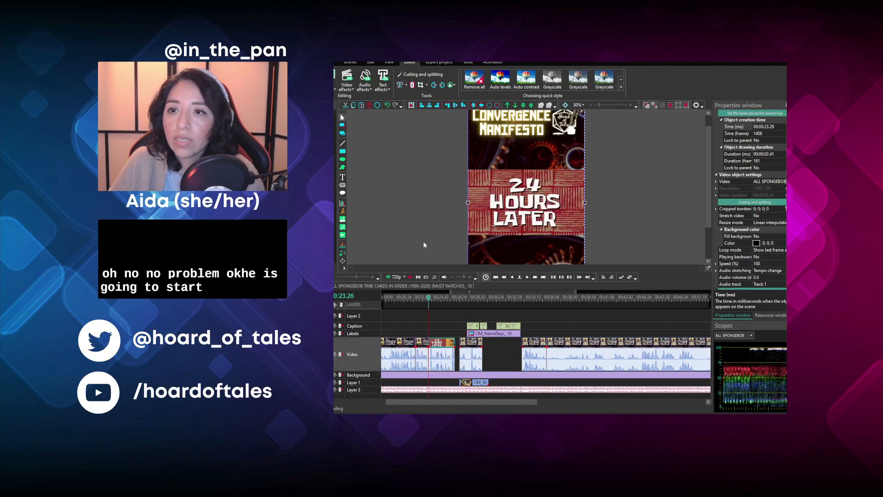
# - Play the time card, trim away everything after 00:25.40, and move the following episode clip against its end
pyautogui.click(410, 277)
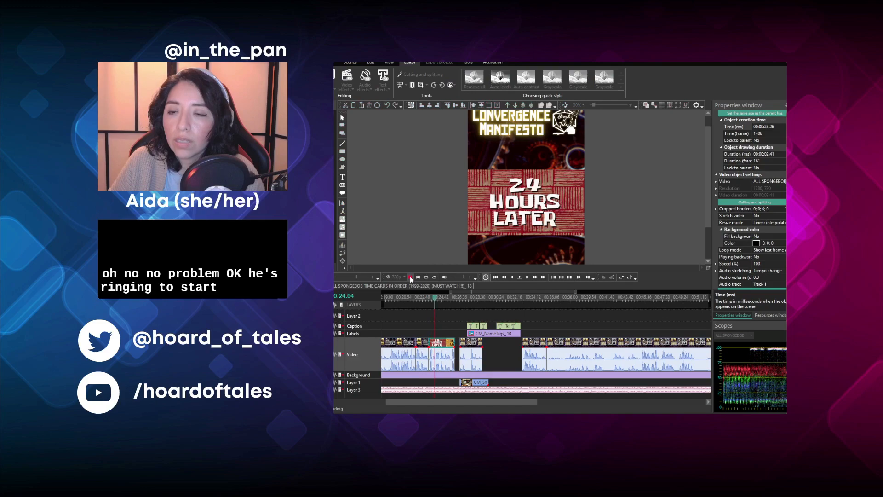
pyautogui.click(410, 278)
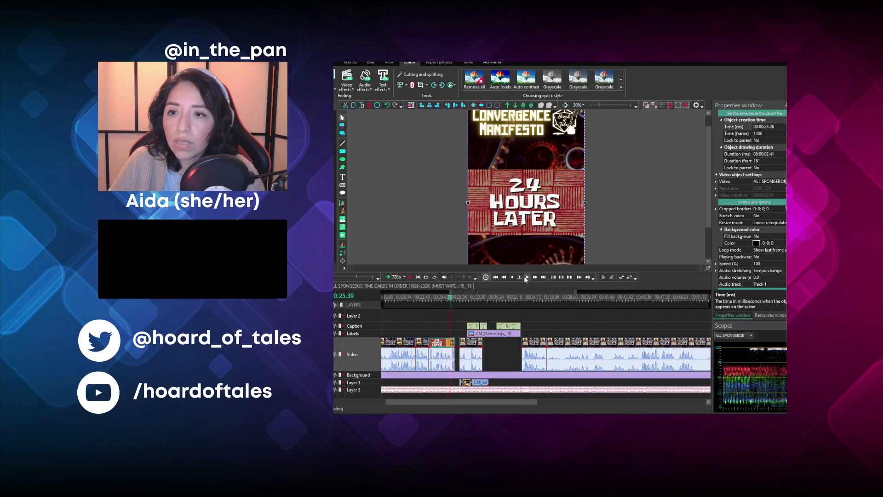
pyautogui.click(406, 85)
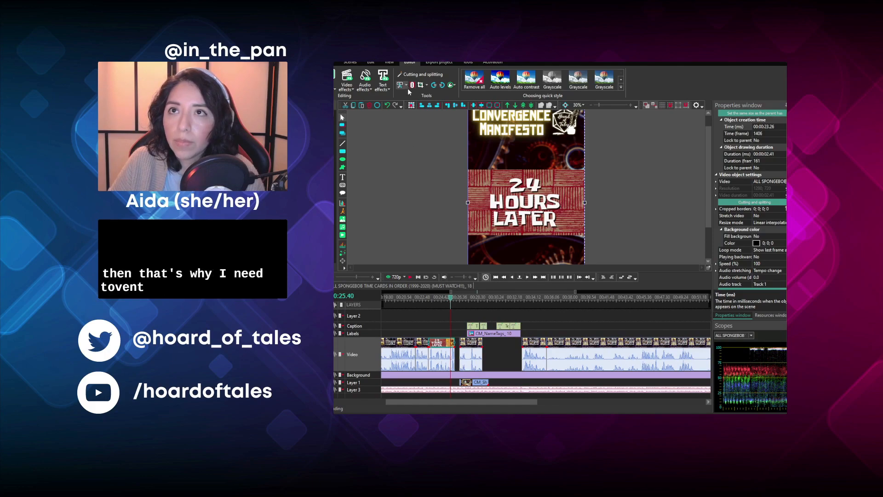
pyautogui.click(418, 119)
pyautogui.moveTo(465, 342); pyautogui.dragTo(455, 343)
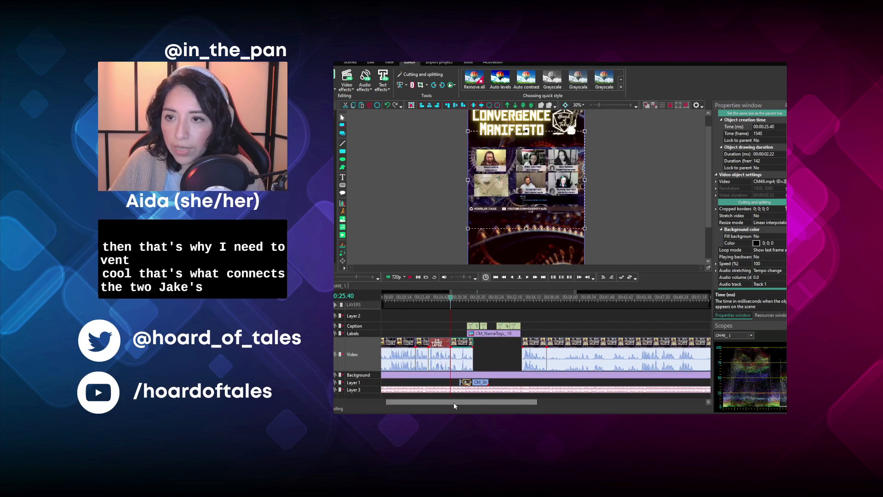
# - Crop the 24 Hours Later card's borders to 155; 0; 193; 0 and play it through to its end
pyautogui.click(440, 299)
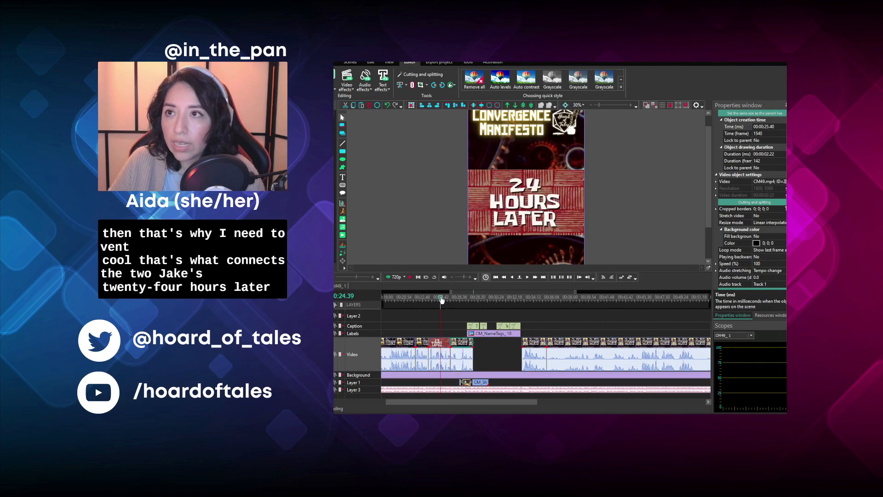
pyautogui.click(440, 349)
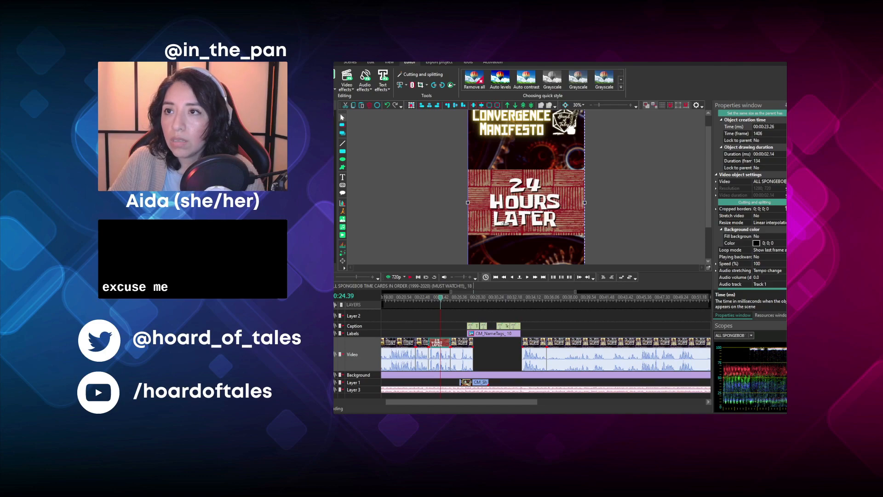
pyautogui.click(633, 301)
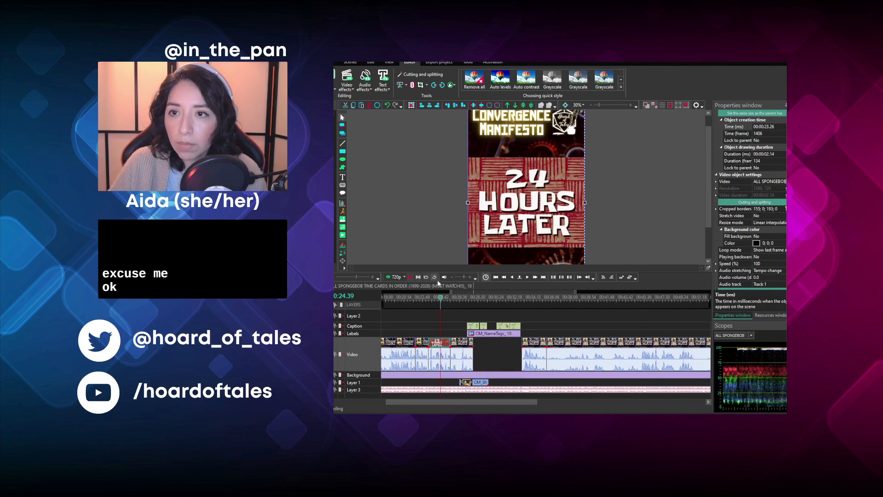
pyautogui.click(431, 298)
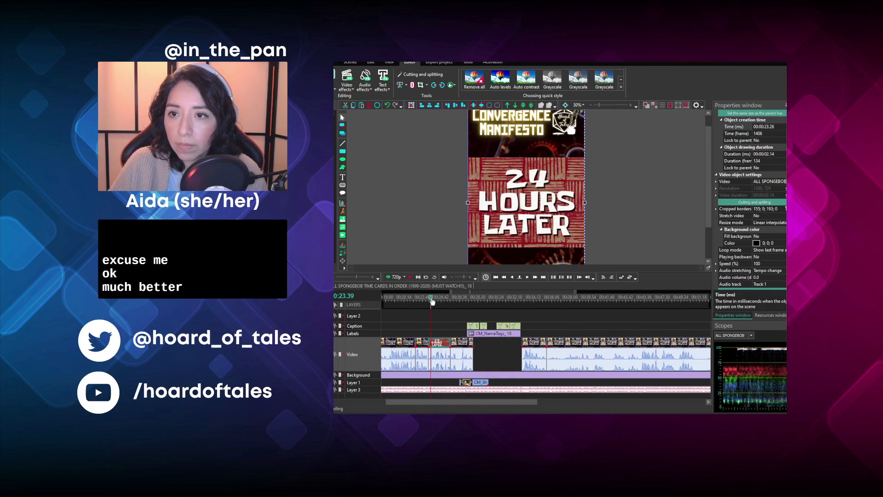
pyautogui.click(410, 276)
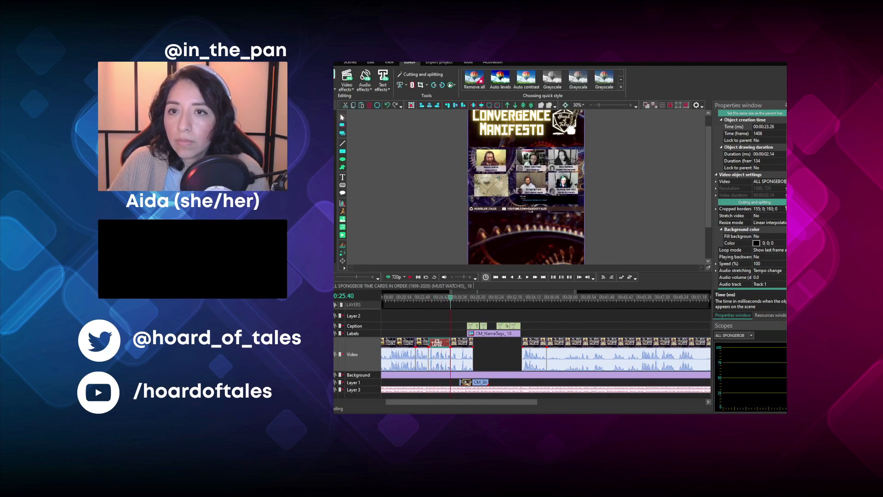
# - Move the name tag on the Labels layer to start at 00:25.40, where the second episode clip begins
pyautogui.click(490, 334)
pyautogui.press('Delete')
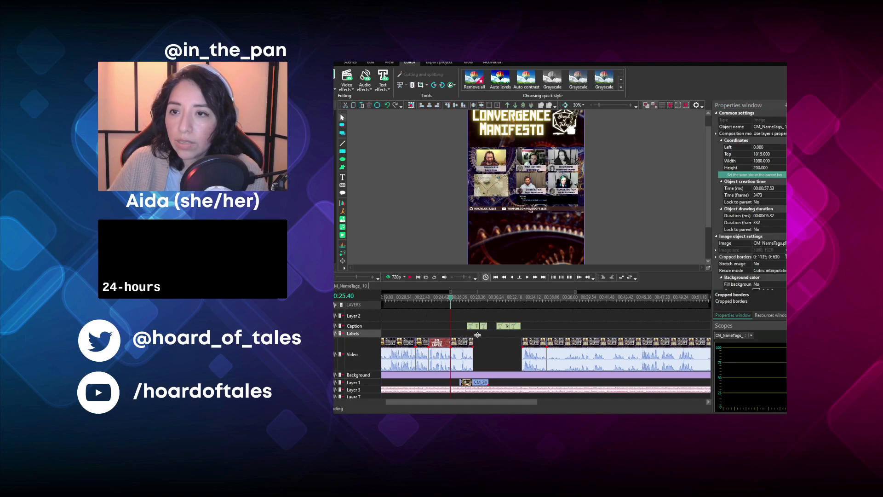
pyautogui.hotkey('ctrl', 'z')
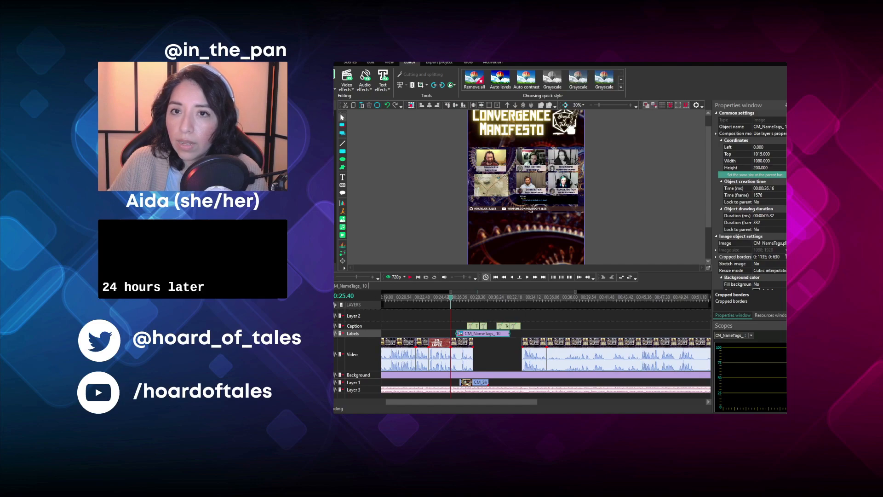
pyautogui.scroll(2, 514, 297)
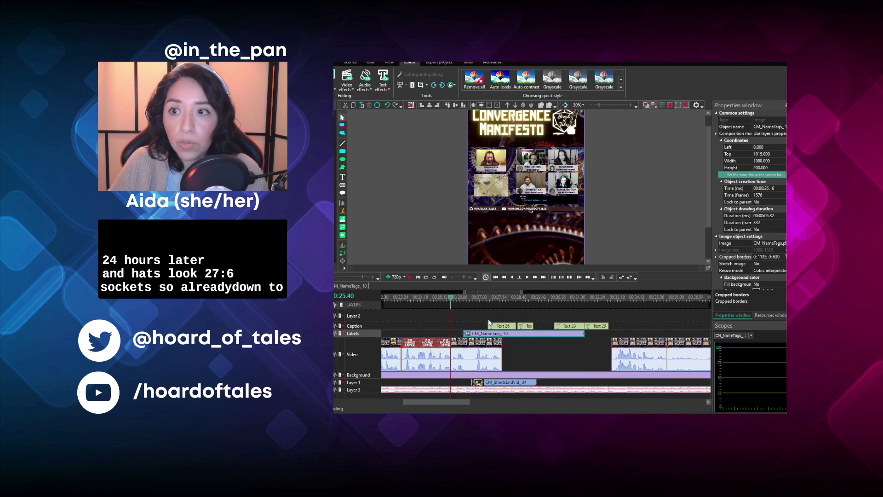
pyautogui.moveTo(473, 337); pyautogui.dragTo(462, 336)
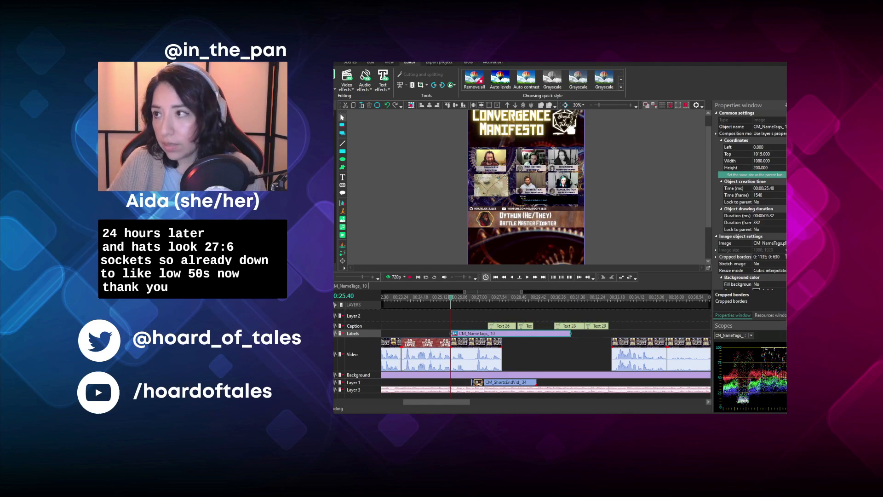
# - Set the name tag's cropped borders to 0; 682; 0; 108 and shorten it to end with the episode clip
pyautogui.click(767, 257)
pyautogui.write('0; 682; 0; 108')
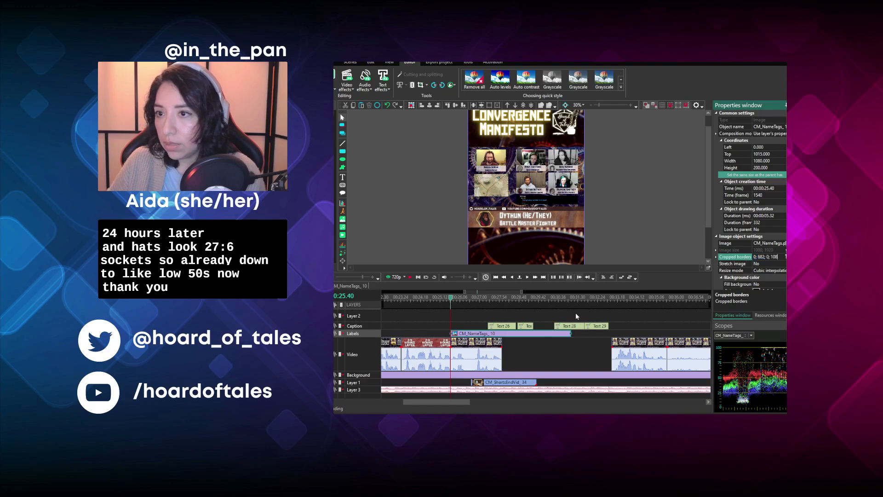
pyautogui.moveTo(570, 332); pyautogui.dragTo(501, 332)
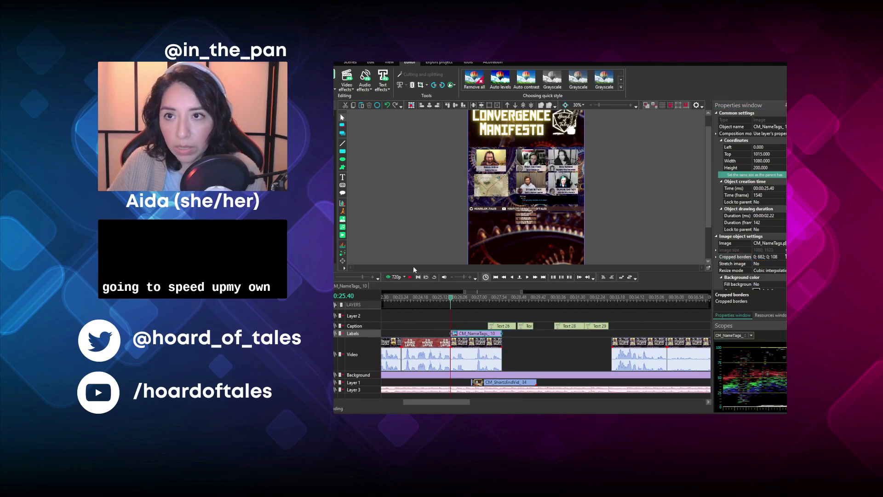
# - Play the episode clip after the time card, set its speed to 115%, and play it again
pyautogui.click(407, 280)
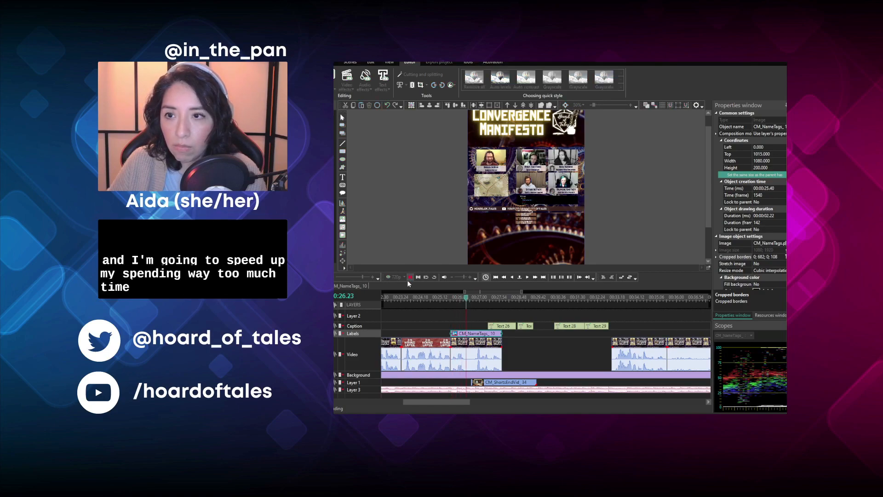
pyautogui.click(407, 280)
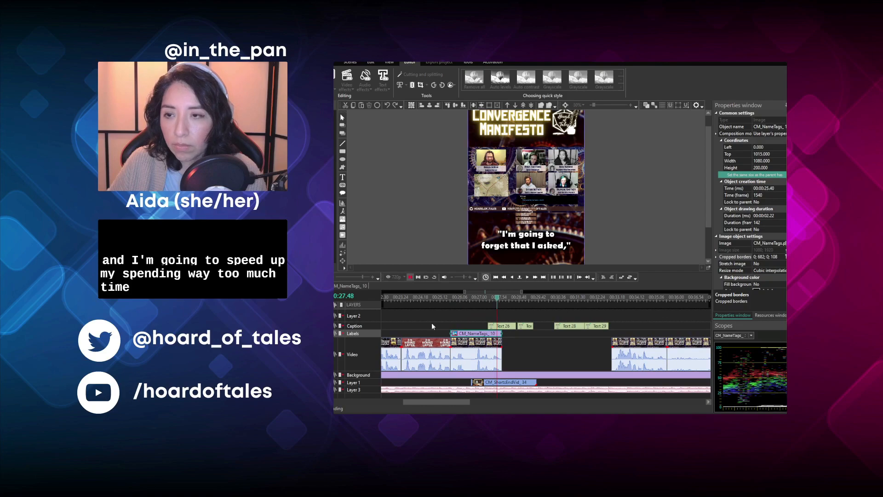
pyautogui.click(472, 343)
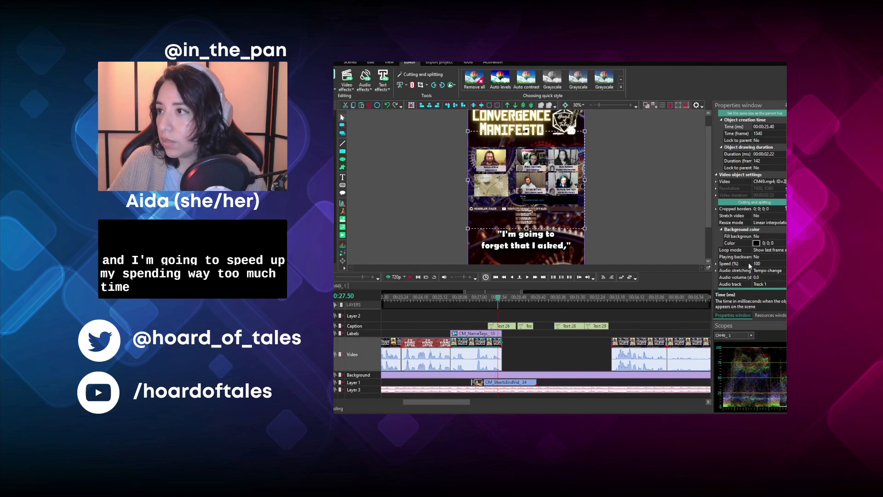
pyautogui.moveTo(762, 264); pyautogui.dragTo(735, 265)
pyautogui.write('115')
pyautogui.press('Return')
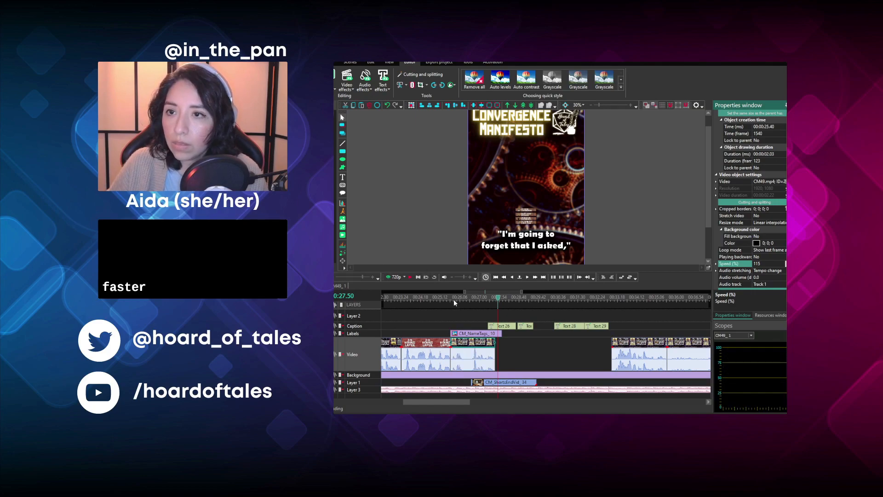
pyautogui.click(453, 299)
pyautogui.click(410, 277)
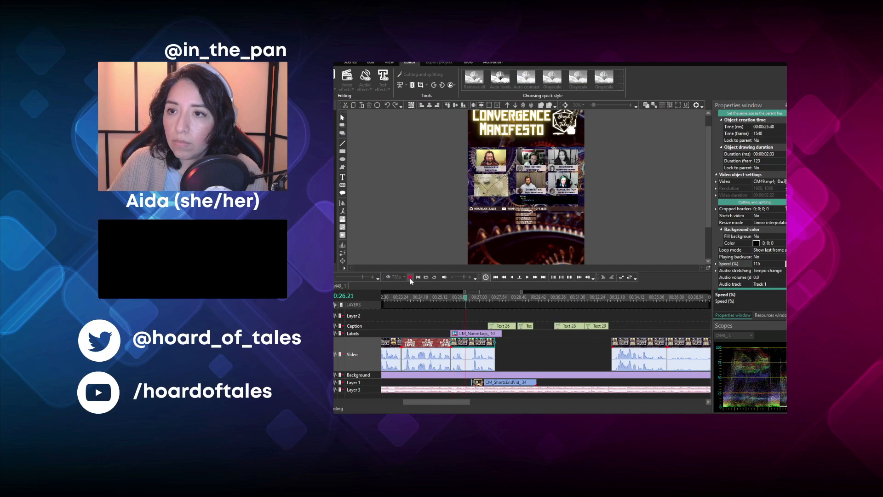
pyautogui.click(410, 278)
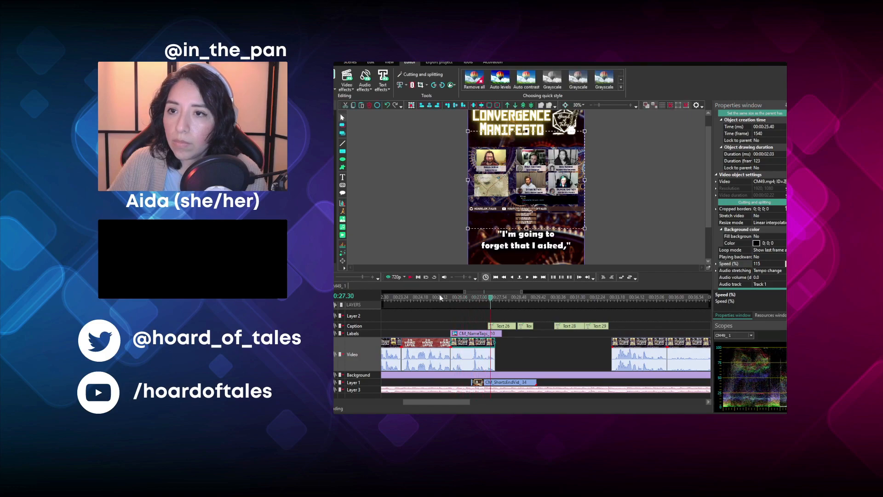
# - Trim away everything before 00:25.53 in the sped-up episode clip and move it back against the time card
pyautogui.click(454, 298)
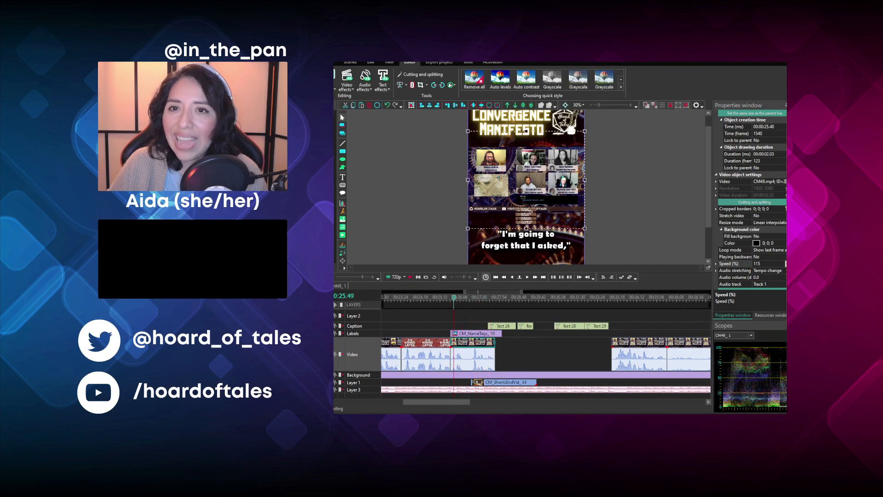
pyautogui.scroll(3, 457, 299)
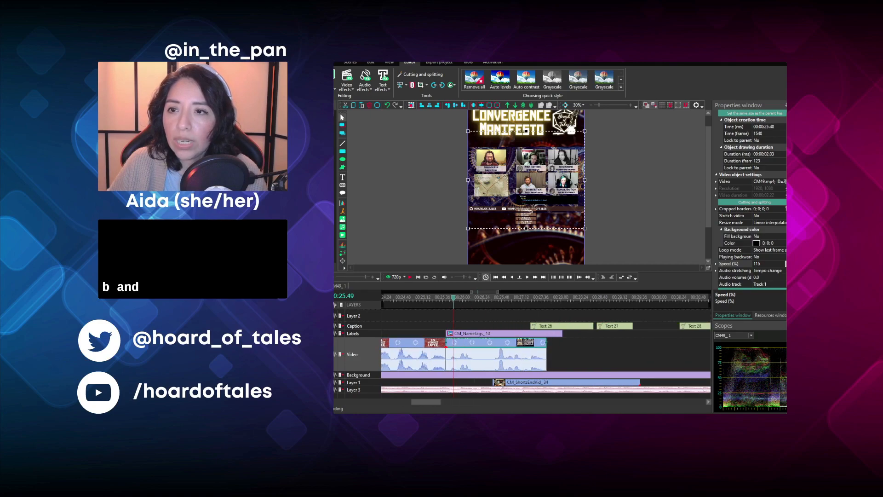
pyautogui.click(459, 298)
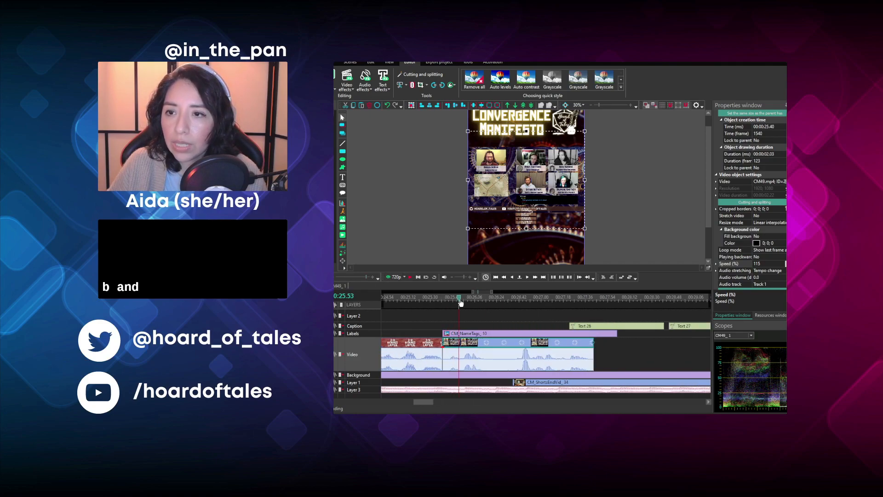
pyautogui.click(413, 107)
pyautogui.click(412, 277)
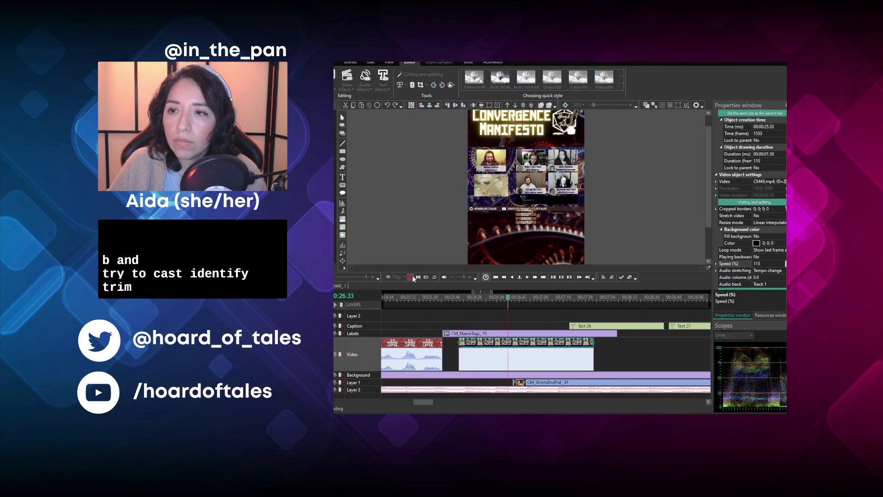
pyautogui.click(412, 278)
pyautogui.moveTo(479, 345); pyautogui.dragTo(462, 344)
# - Correct the cropped borders of the name tag over the second episode clip to 0; 682; 0; 1083
pyautogui.click(588, 325)
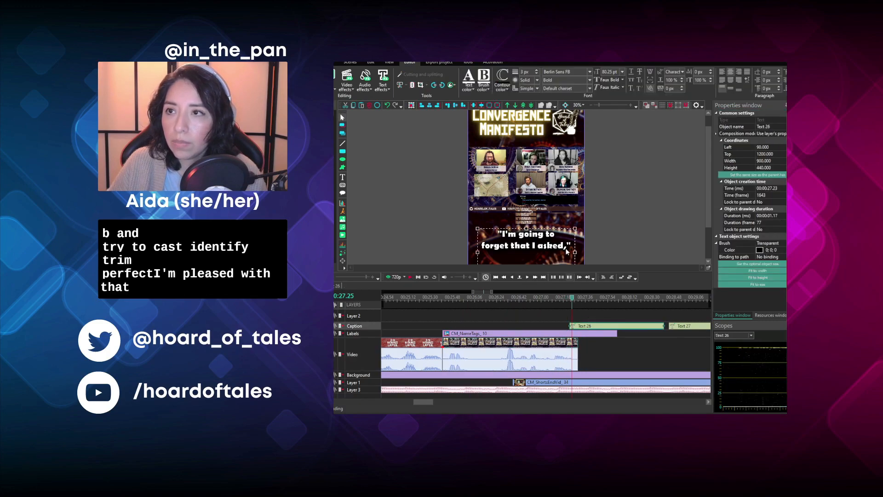
pyautogui.click(512, 336)
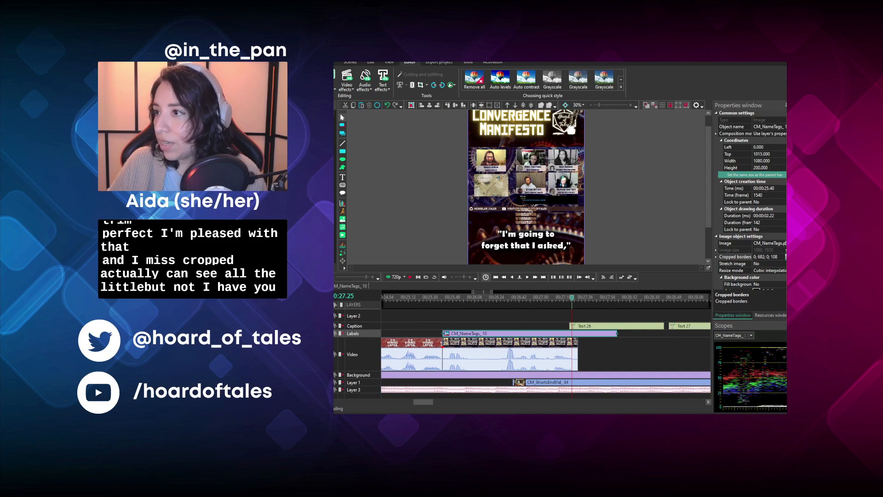
pyautogui.click(777, 256)
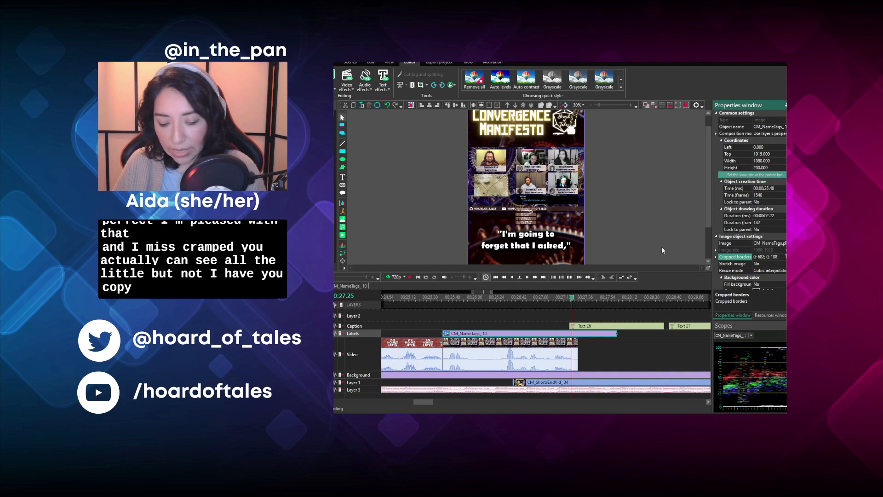
pyautogui.write('3')
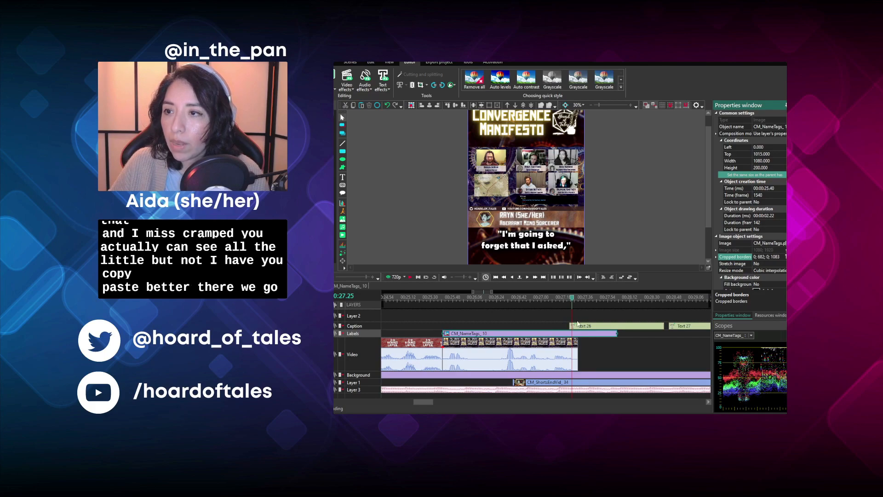
# - Replace the text of the caption over the clip after the time card with "Trying to cast Identify"
pyautogui.click(579, 326)
pyautogui.doubleClick(516, 244)
pyautogui.hotkey('ctrl', 'a')
pyautogui.write('Re')
pyautogui.write('Try')
pyautogui.press('BackSpace')
pyautogui.press('BackSpace')
pyautogui.press('BackSpace')
pyautogui.write('[Try')
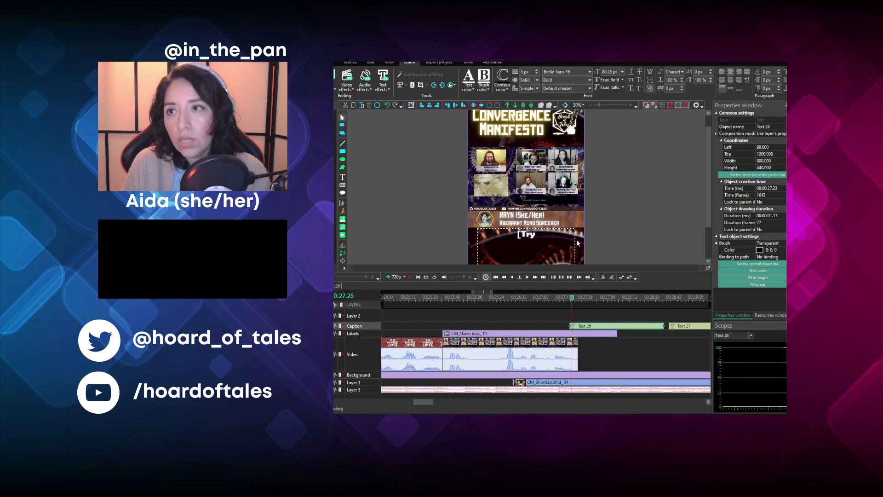
pyautogui.write('ing] to ca')
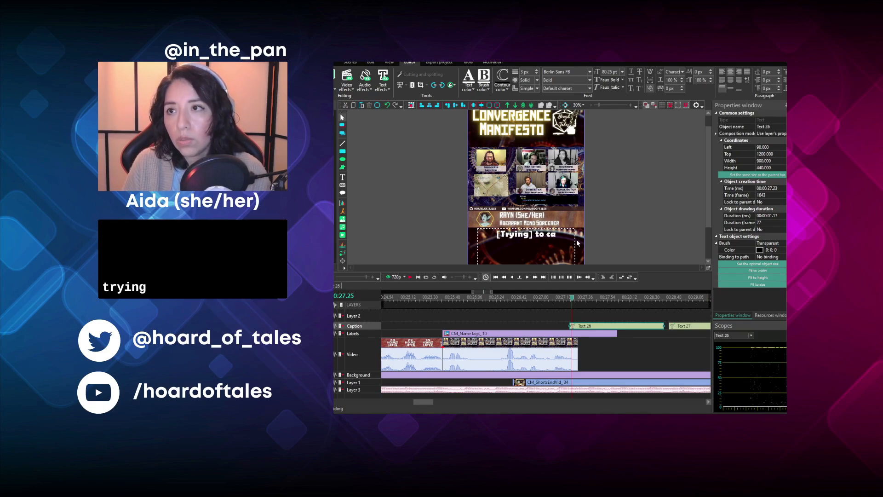
pyautogui.write('st Identify')
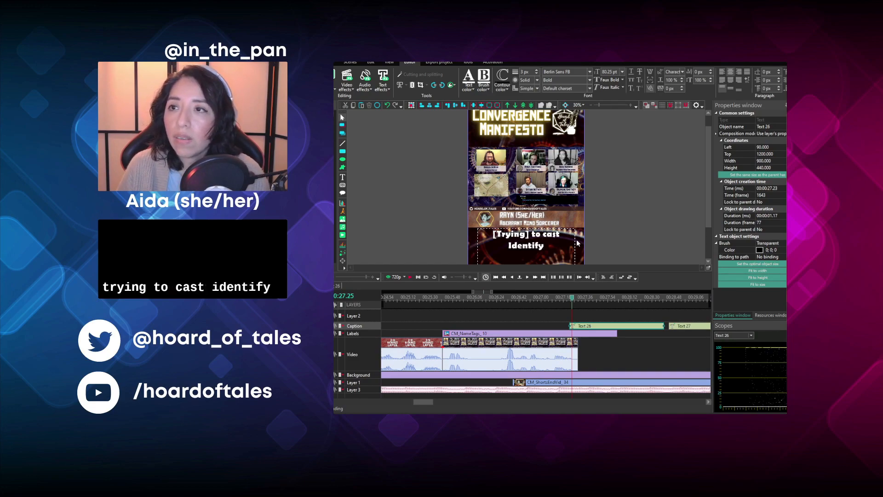
pyautogui.press('Delete')
pyautogui.press('Delete')
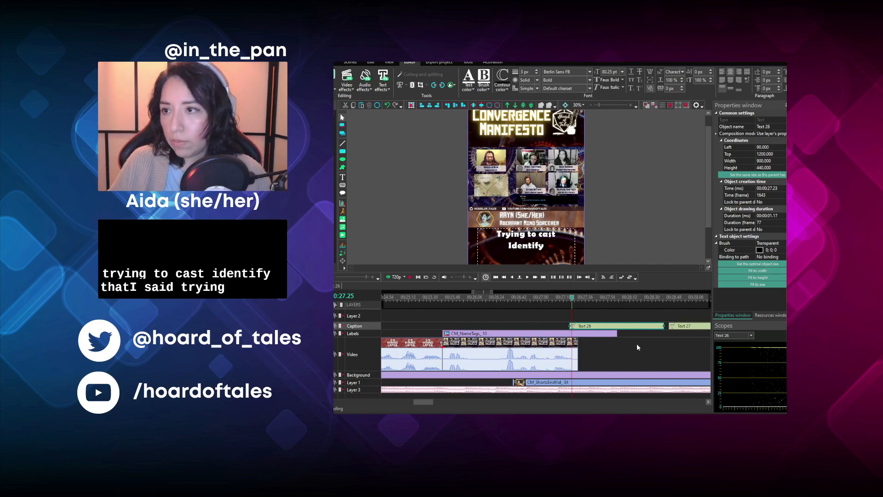
# - Fit the new caption and the name tag to the length of the episode clip after the time card and play it
pyautogui.moveTo(616, 328); pyautogui.dragTo(578, 324)
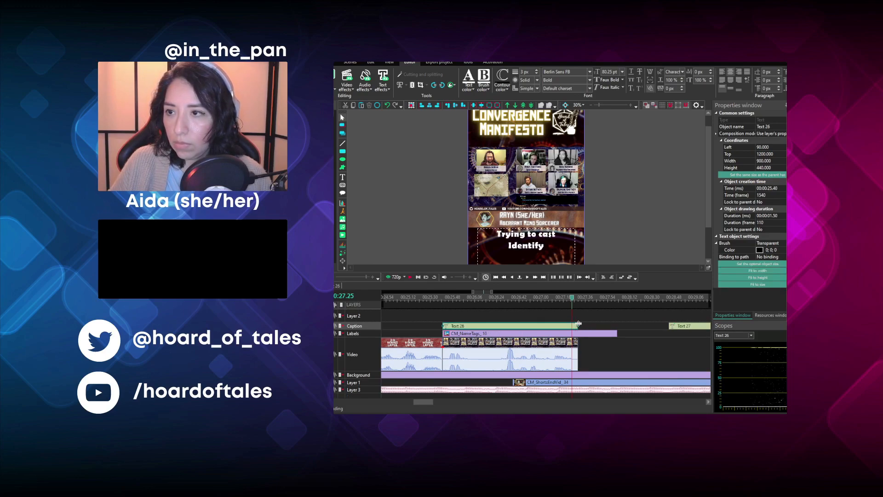
pyautogui.click(604, 335)
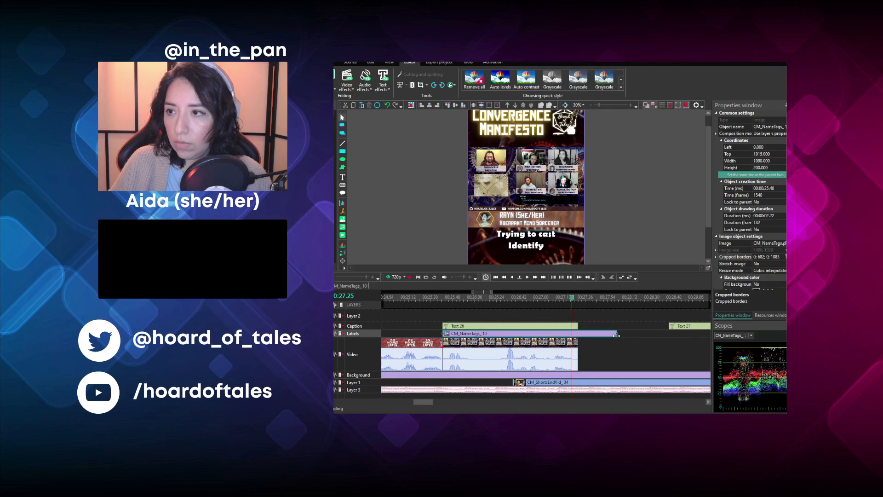
pyautogui.moveTo(616, 335); pyautogui.dragTo(578, 327)
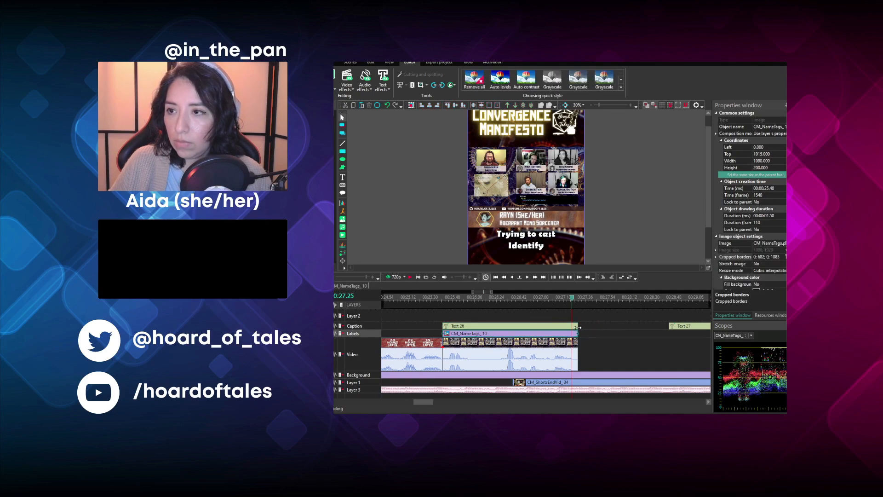
pyautogui.click(445, 303)
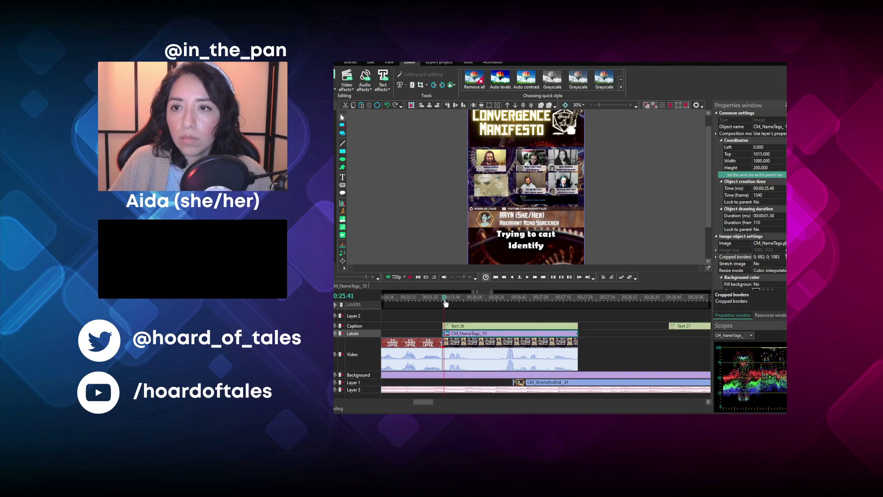
pyautogui.click(409, 278)
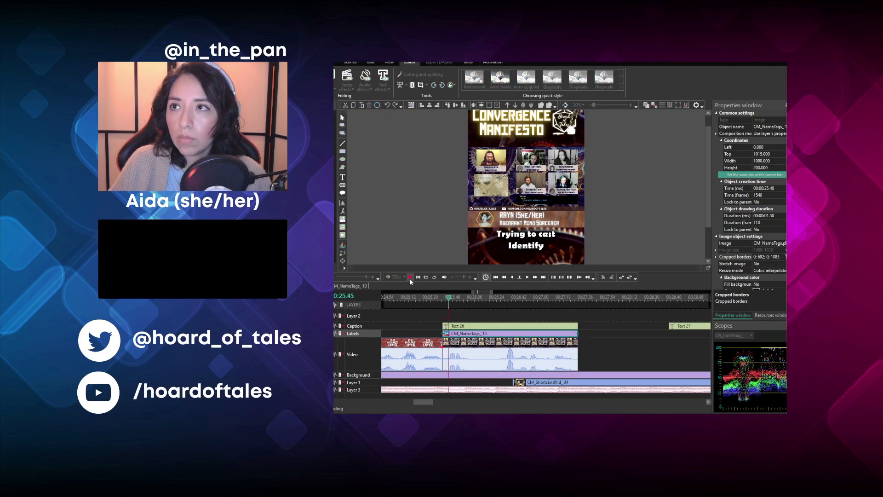
pyautogui.click(410, 277)
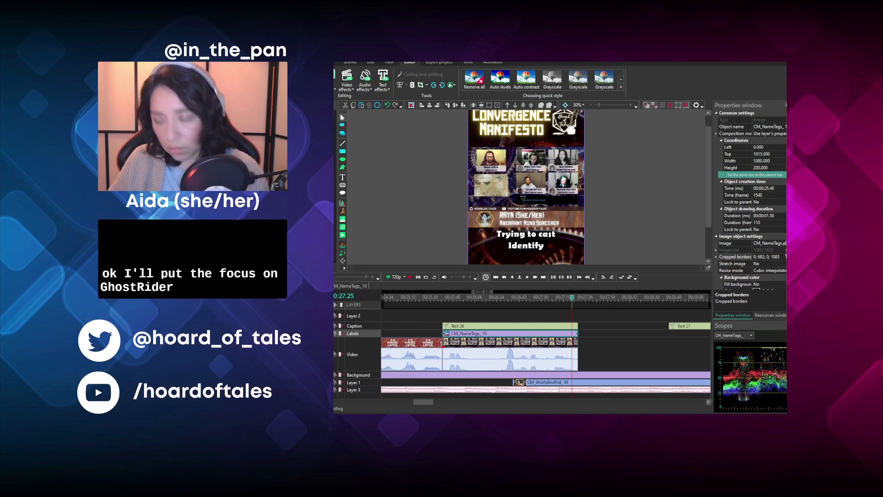
# - Reframe the episode clip after the time card to a close-up of Rayn's player and turn it grayscale
pyautogui.click(547, 354)
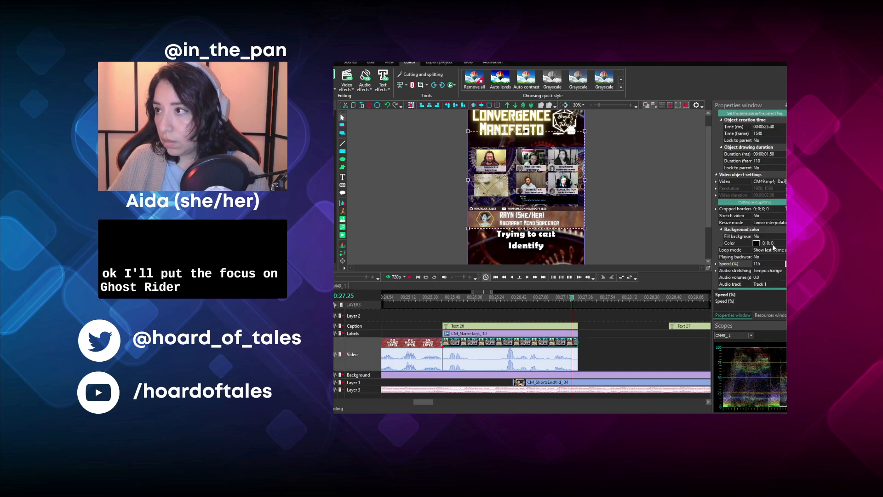
pyautogui.click(656, 179)
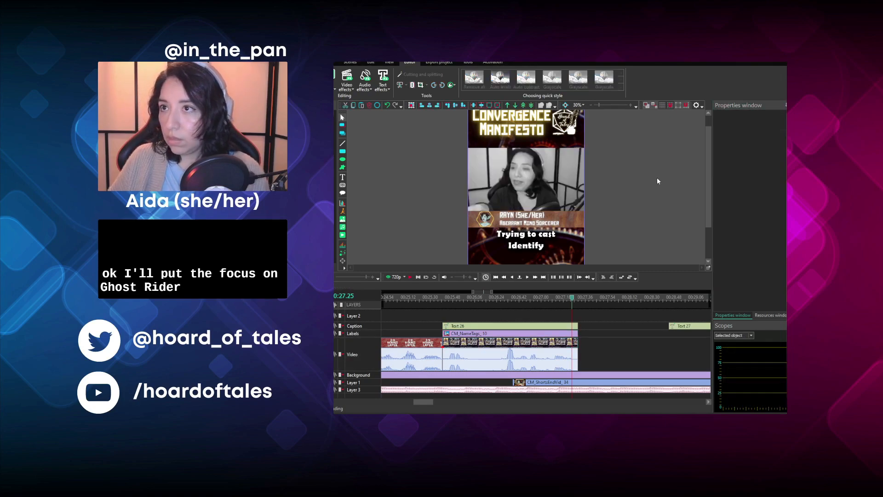
pyautogui.click(454, 299)
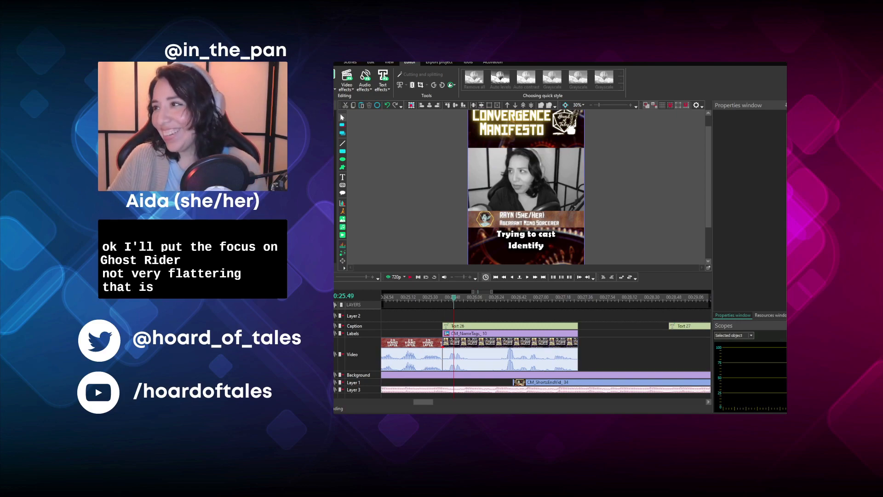
# - Duplicate the "Trying to cast Identify" caption, move the copy over the close-up, and change its text to "Rayn as a ghost" on three lines
pyautogui.click(479, 325)
pyautogui.hotkey('ctrl', 'c')
pyautogui.hotkey('ctrl', 'v')
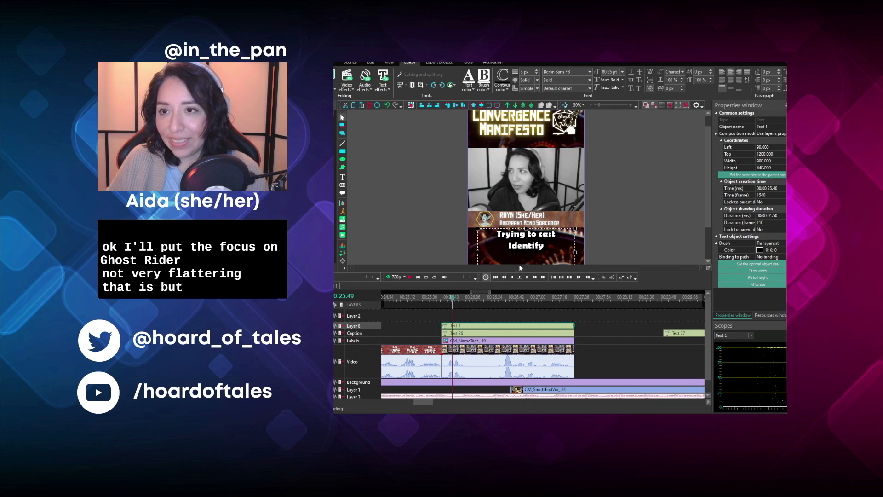
pyautogui.moveTo(522, 256); pyautogui.dragTo(524, 209)
pyautogui.doubleClick(524, 189)
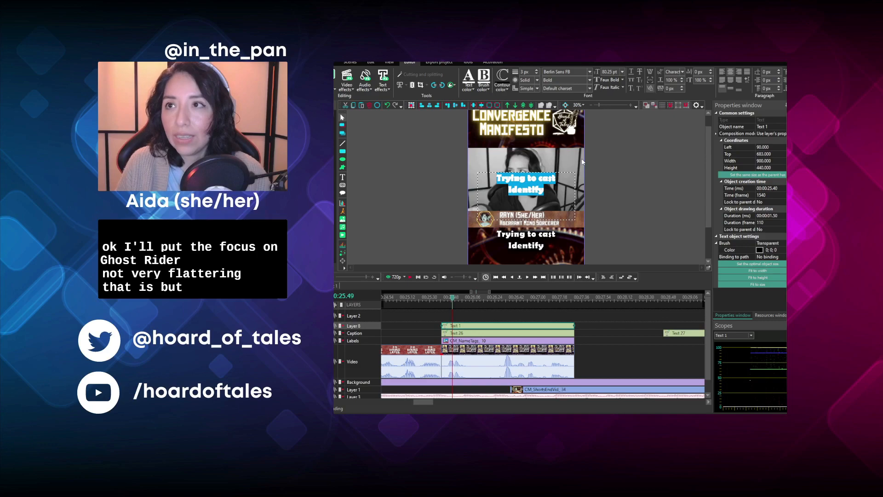
pyautogui.write('Rayn')
pyautogui.press('Return')
pyautogui.write('as a')
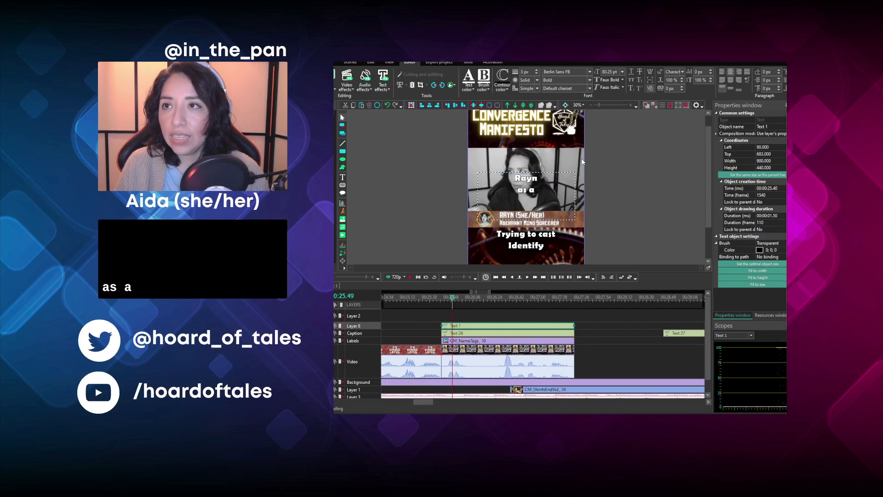
pyautogui.press('Return')
pyautogui.write('ghost')
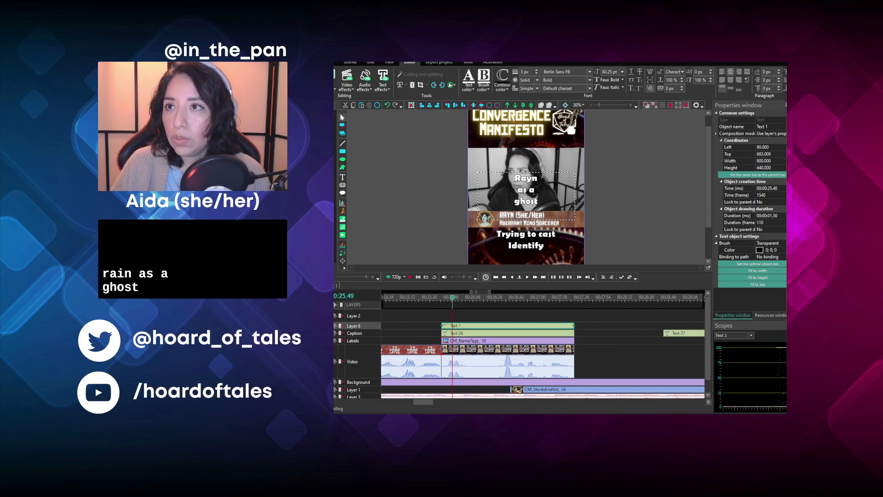
pyautogui.click(607, 173)
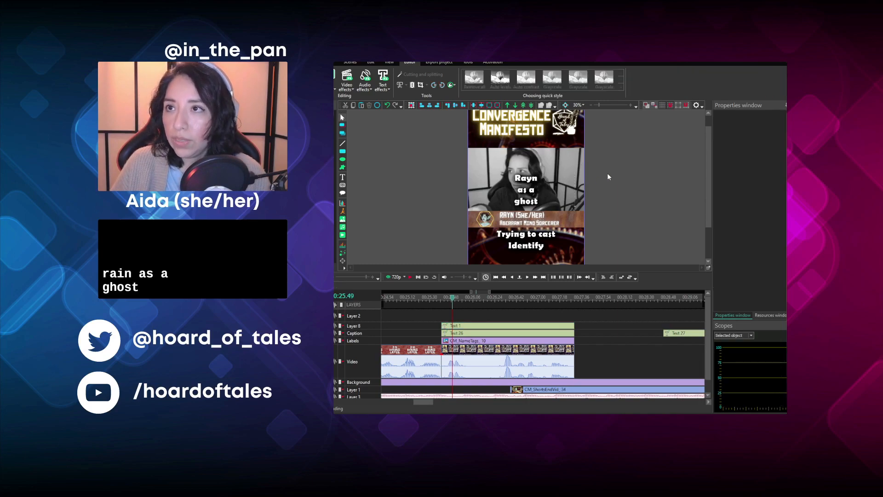
# - Set the shadow effect of the "Rayn as a ghost" text to a maximum size of 25 and an intensity of 50
pyautogui.click(484, 327)
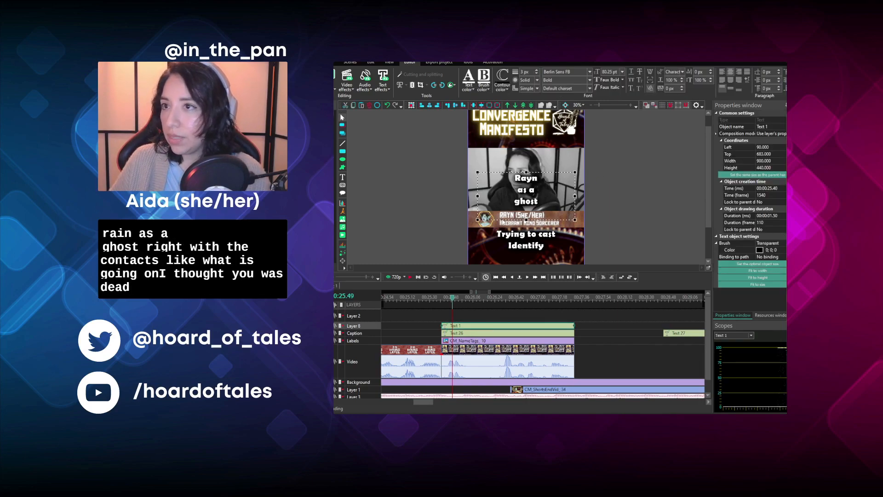
pyautogui.doubleClick(485, 328)
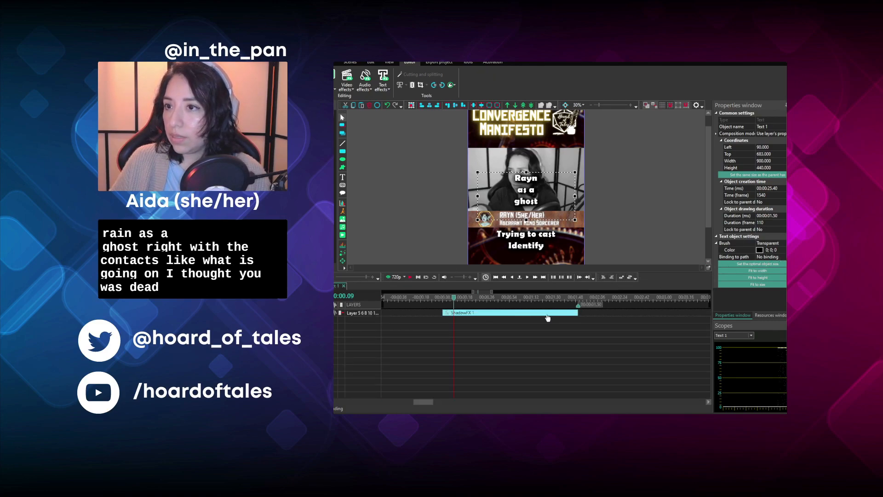
pyautogui.click(547, 317)
pyautogui.click(772, 251)
pyautogui.write('25')
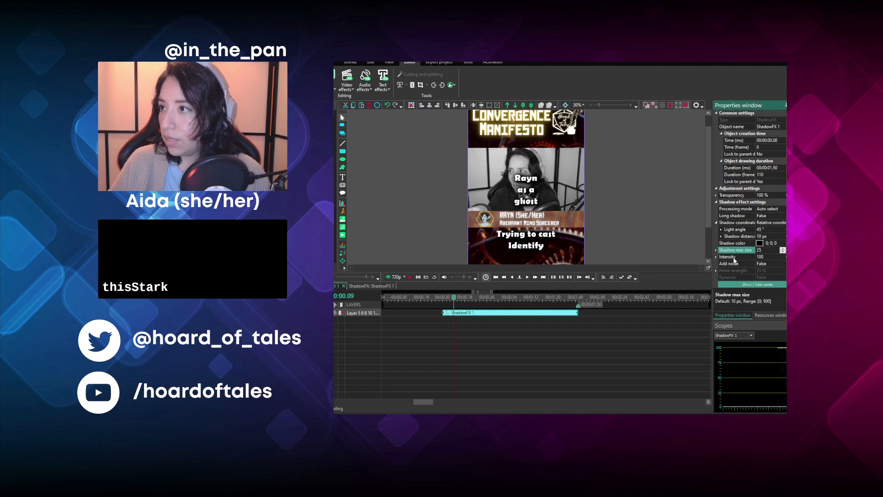
pyautogui.click(764, 257)
pyautogui.write('50')
# - Shrink the "Rayn as a ghost" text to about 607 by 344, tilt it beside the player's face, and play the clip
pyautogui.moveTo(528, 196); pyautogui.dragTo(492, 171)
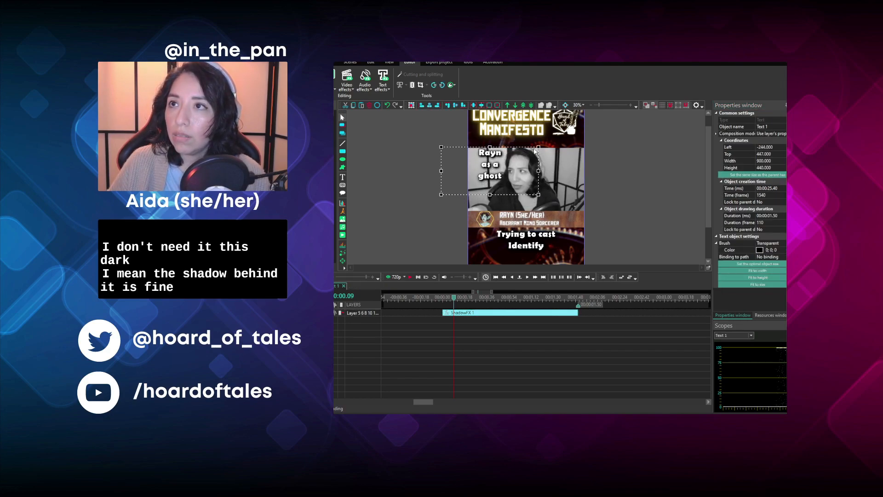
pyautogui.moveTo(538, 148); pyautogui.dragTo(495, 171)
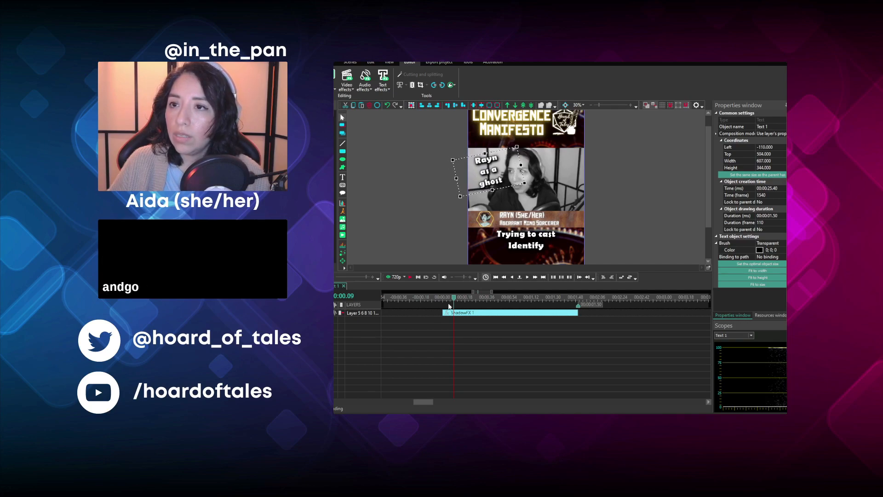
pyautogui.click(334, 285)
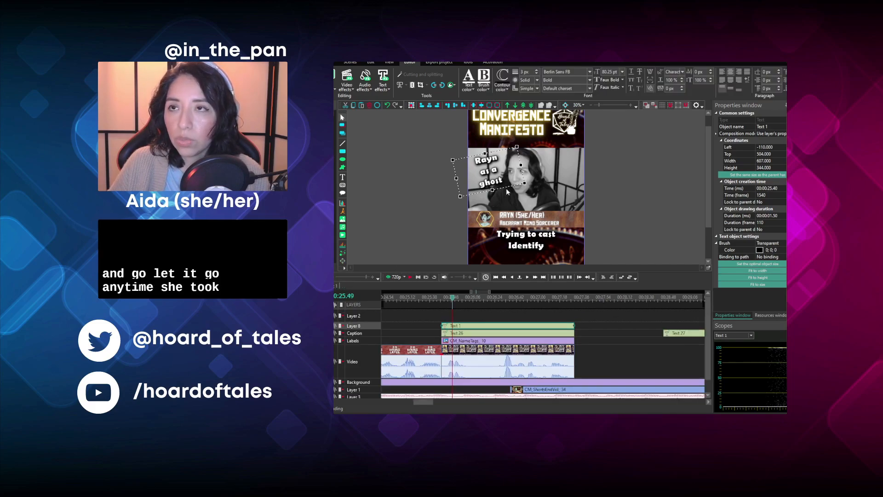
pyautogui.click(441, 295)
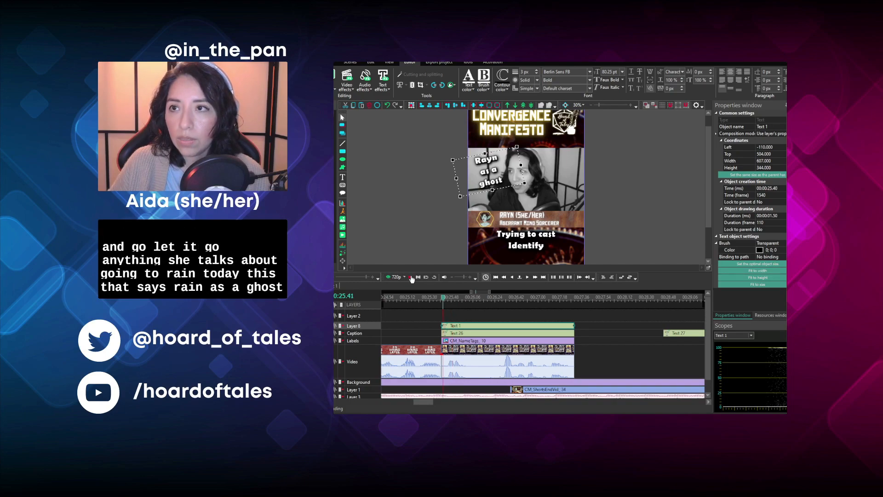
pyautogui.click(411, 278)
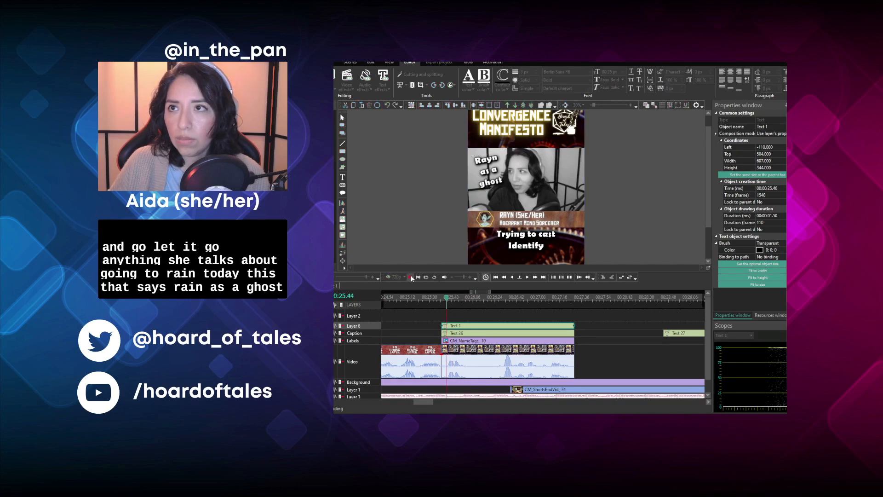
pyautogui.click(410, 277)
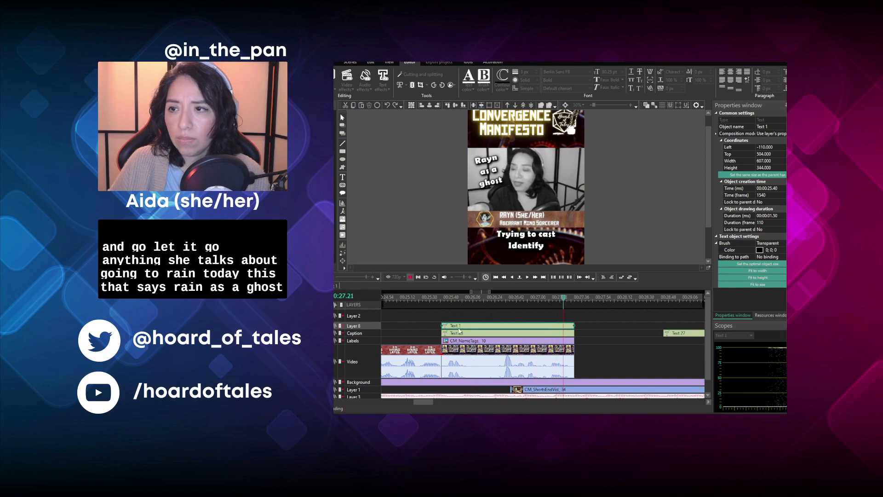
# - Move all the remaining episode clips together against the end of the close-up clip, starting at 00:27.30
pyautogui.click(435, 403)
pyautogui.moveTo(436, 405); pyautogui.dragTo(440, 404)
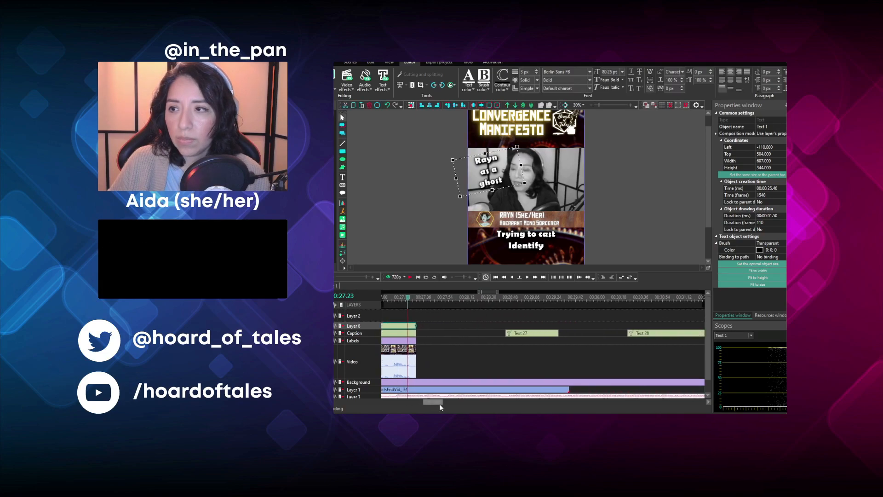
pyautogui.click(332, 277)
pyautogui.click(331, 277)
pyautogui.click(332, 277)
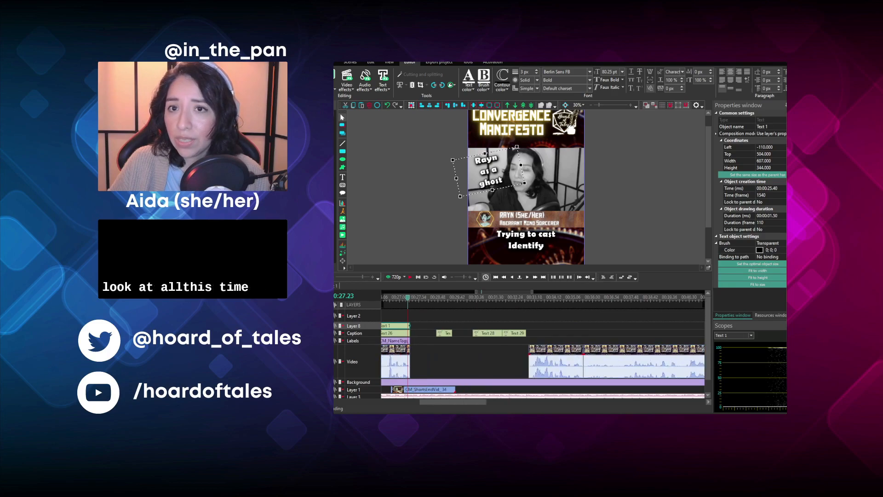
pyautogui.click(332, 278)
pyautogui.click(332, 277)
pyautogui.moveTo(431, 362); pyautogui.dragTo(478, 363)
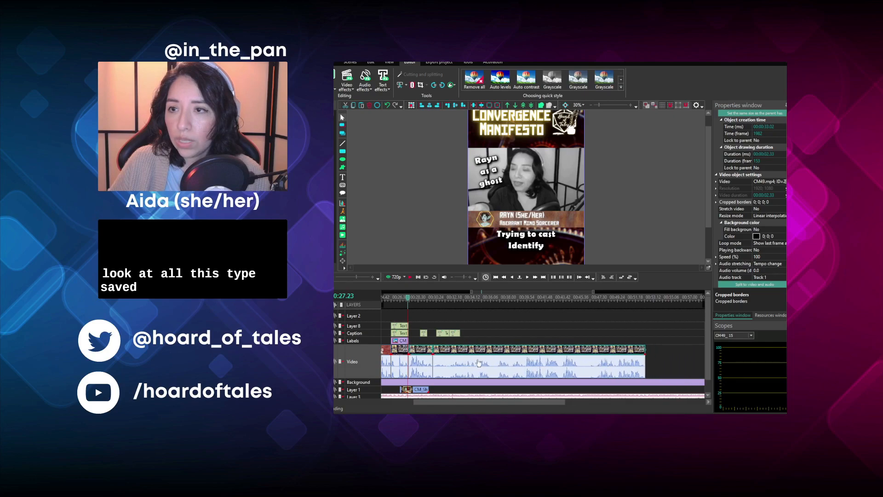
pyautogui.moveTo(460, 401); pyautogui.dragTo(450, 401)
pyautogui.click(322, 277)
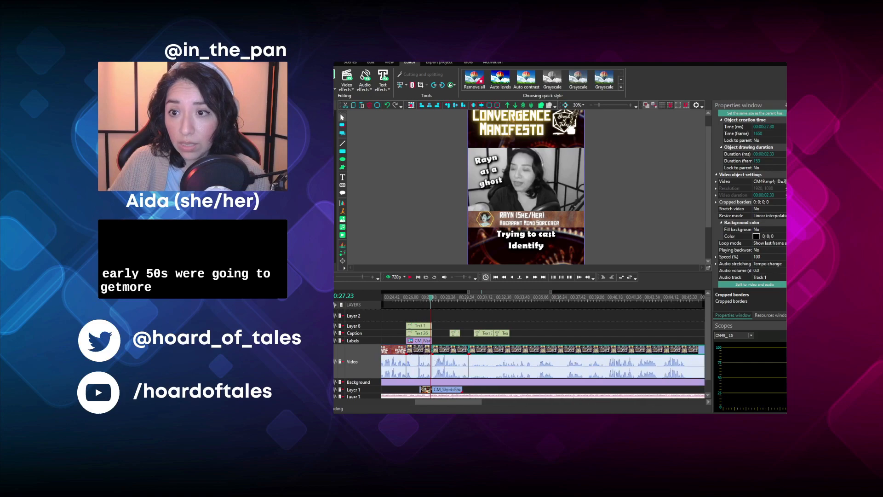
pyautogui.click(322, 276)
pyautogui.click(323, 277)
pyautogui.click(435, 299)
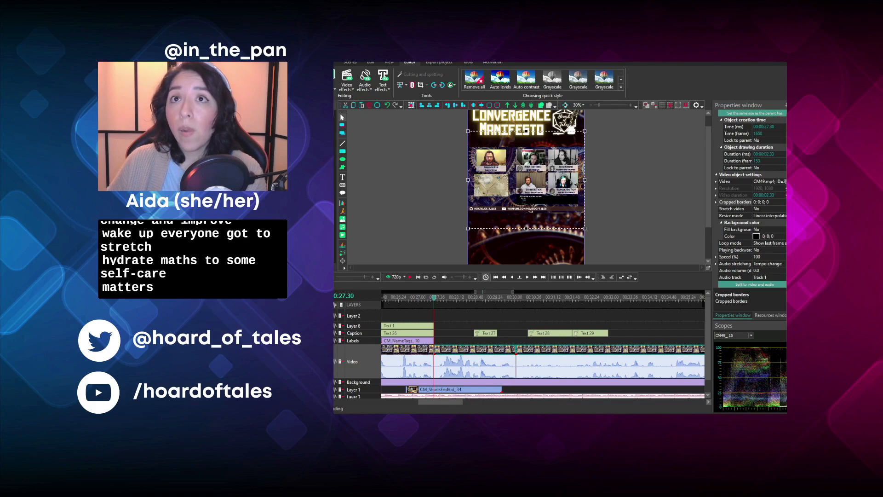
# - Save the project and return to the start of the timeline
pyautogui.click(329, 62)
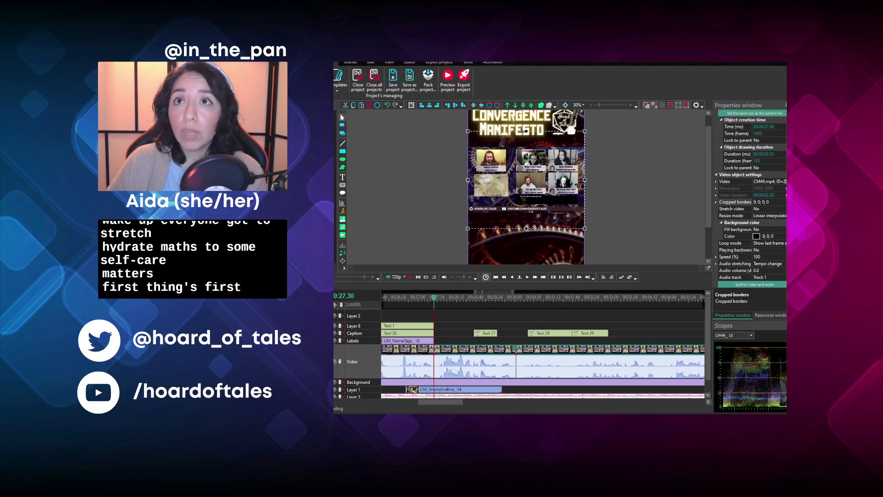
pyautogui.click(393, 79)
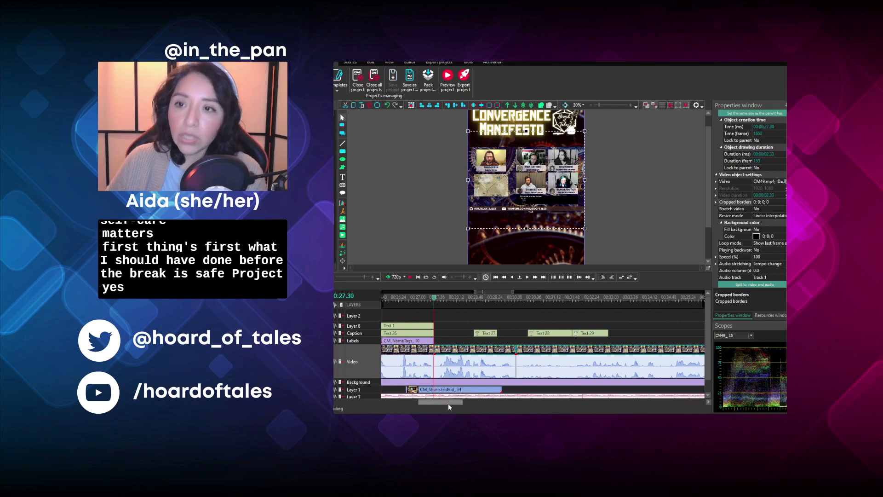
pyautogui.moveTo(448, 404); pyautogui.dragTo(411, 404)
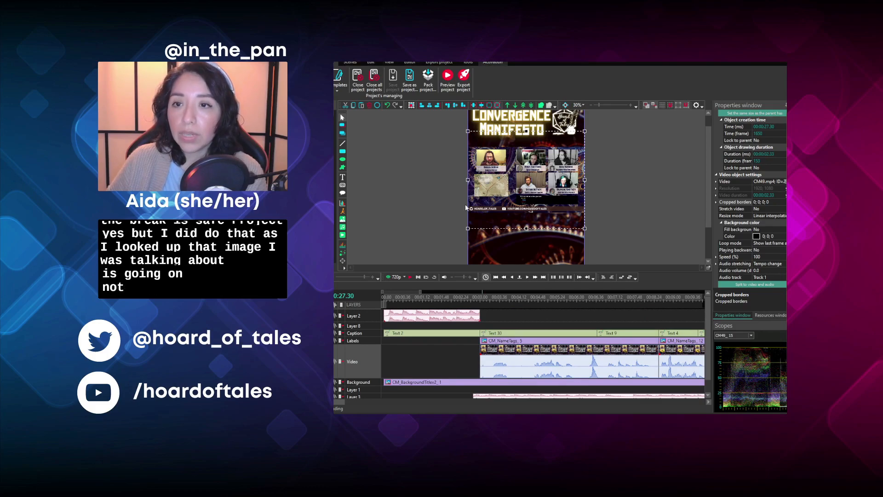
# - Paste the Rayn gravestone image at the start of the timeline and place it on the Video track
pyautogui.click(384, 298)
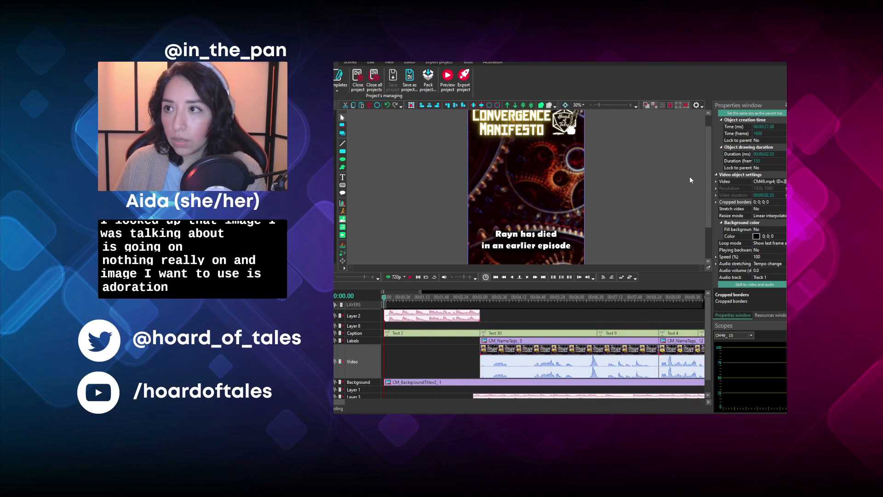
pyautogui.hotkey('ctrl', 'v')
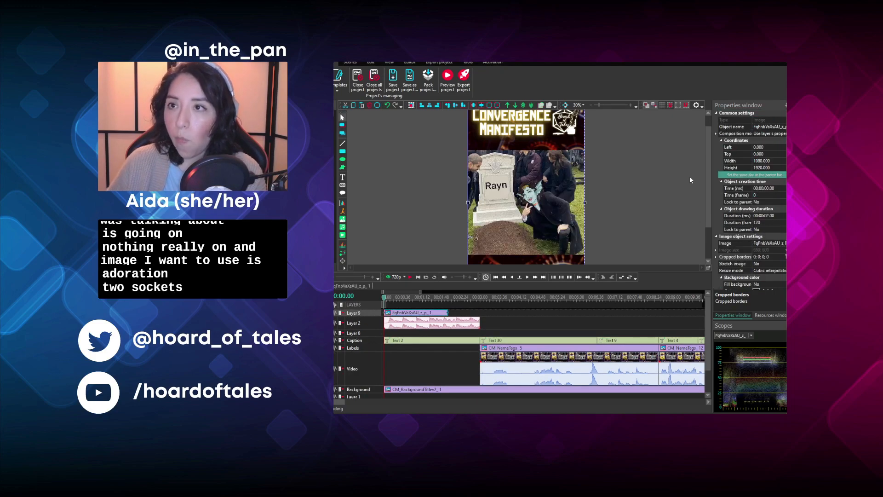
pyautogui.moveTo(423, 315); pyautogui.dragTo(412, 360)
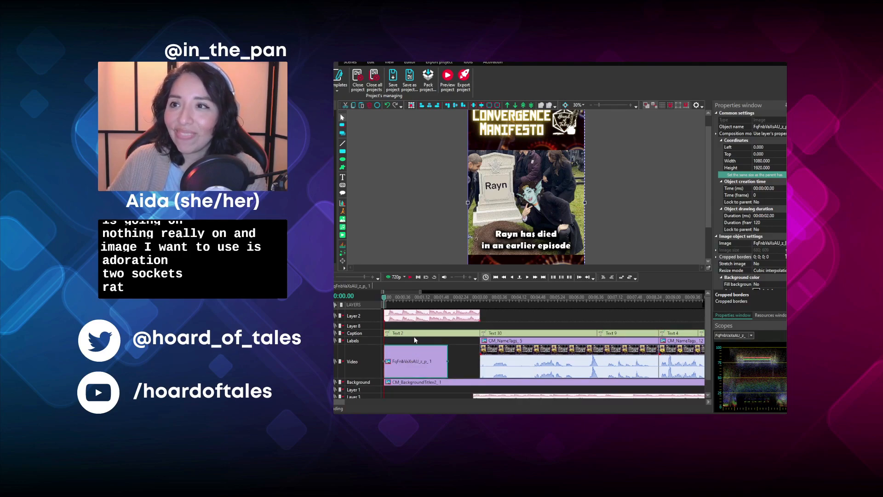
# - Preview the opening and extend the gravestone image to 00:03.00 so it meets the first episode clip
pyautogui.click(408, 64)
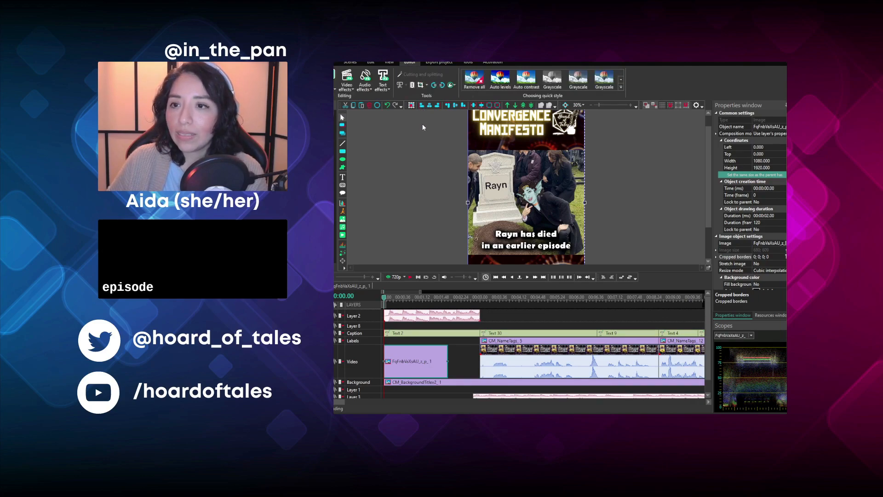
pyautogui.click(410, 275)
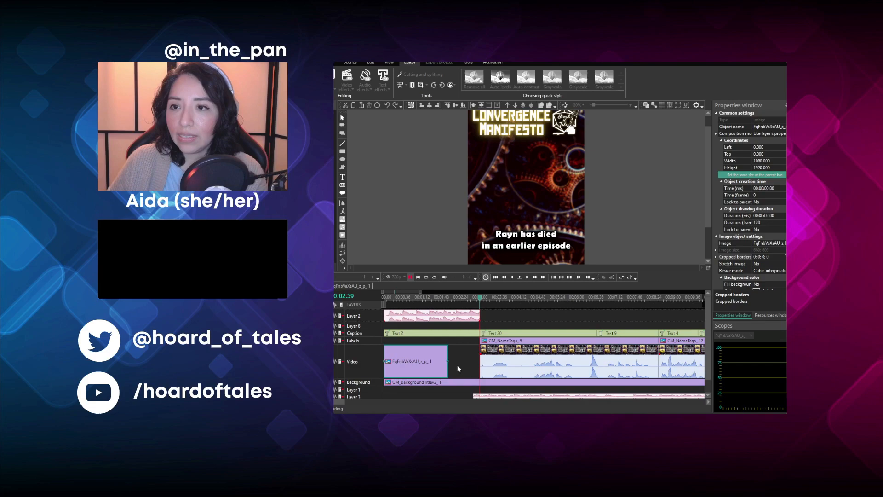
pyautogui.moveTo(449, 365); pyautogui.dragTo(487, 362)
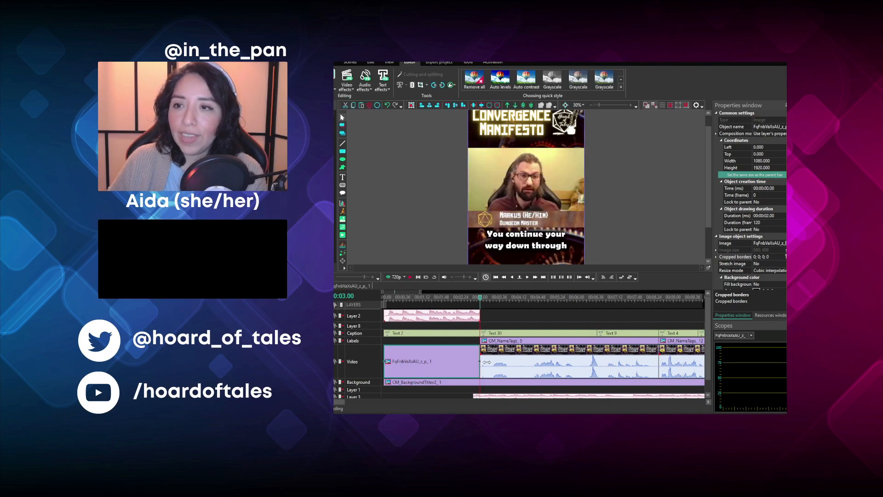
# - Paste a fade-in effect into the gravestone image at 00:00.00 and play it
pyautogui.click(382, 298)
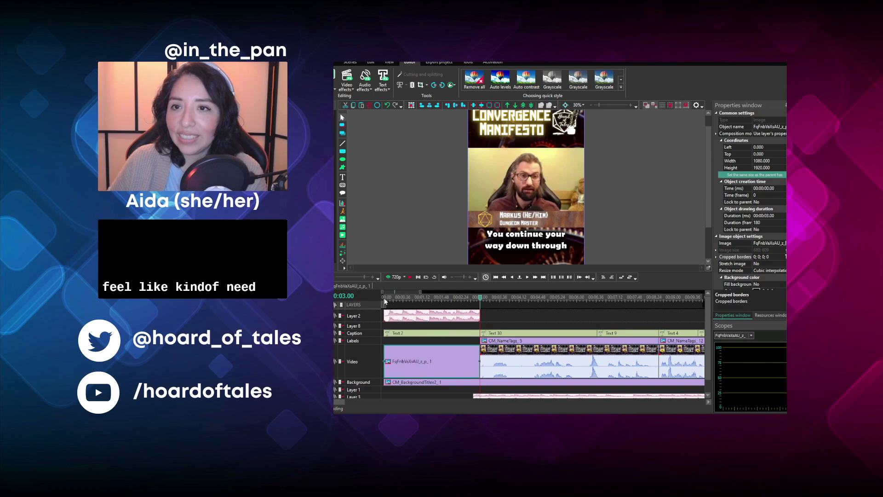
pyautogui.click(401, 354)
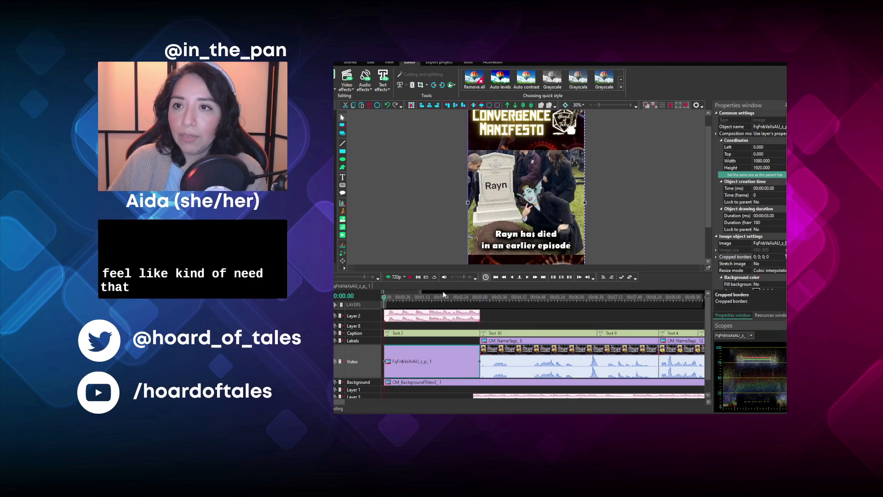
pyautogui.doubleClick(577, 328)
pyautogui.hotkey('ctrl', 'v')
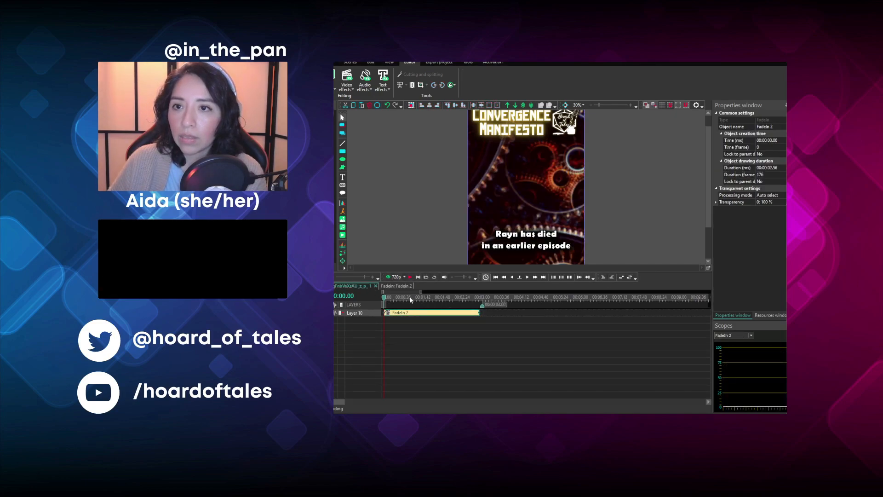
pyautogui.press('space')
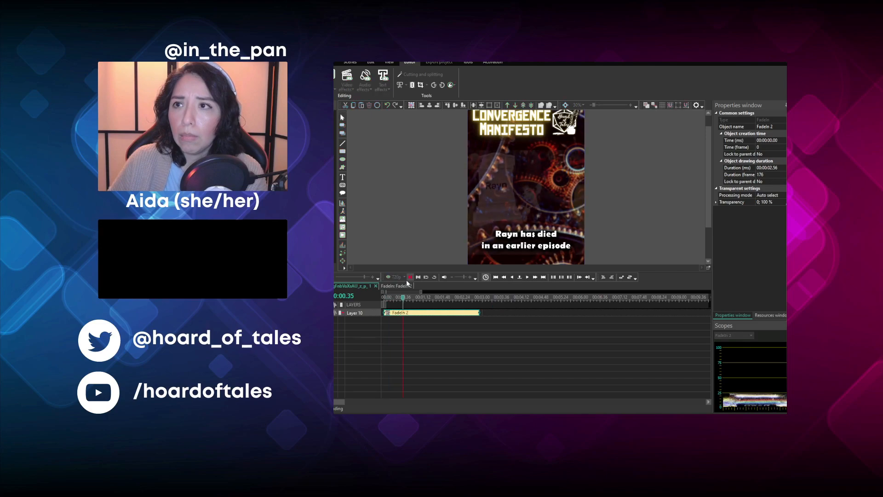
# - Shorten the image's fade-in to a duration of 00:00:00.30 and replay the opening in the main timeline
pyautogui.moveTo(479, 312); pyautogui.dragTo(407, 311)
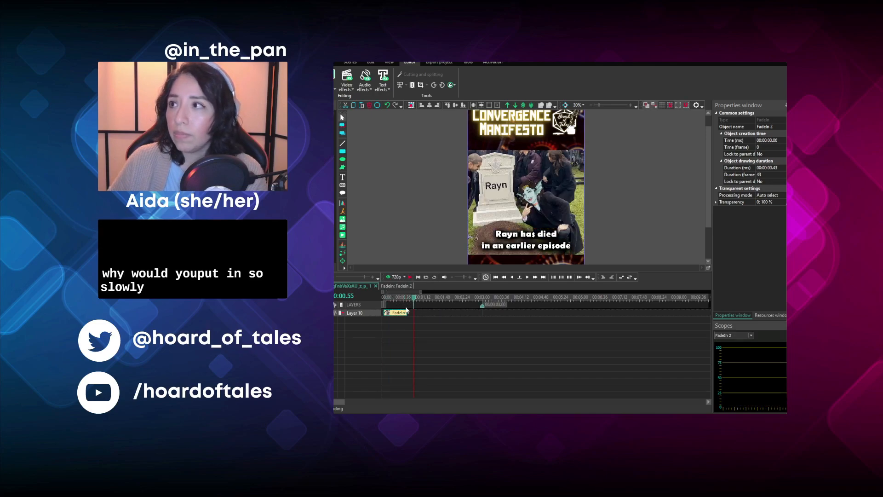
pyautogui.click(773, 168)
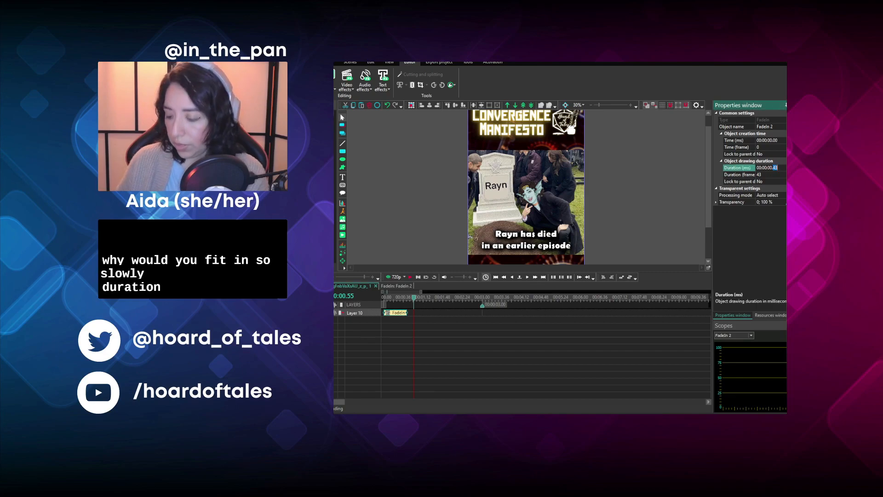
pyautogui.write('30')
pyautogui.press('Return')
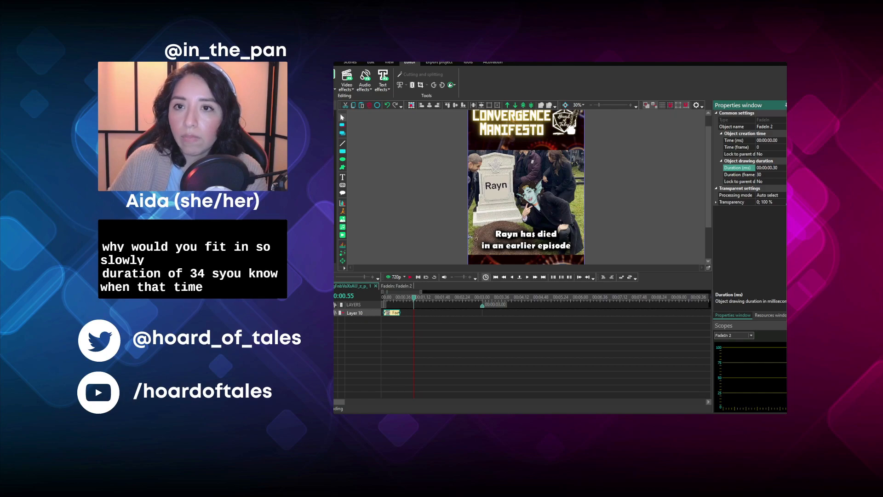
pyautogui.click(348, 285)
pyautogui.click(410, 277)
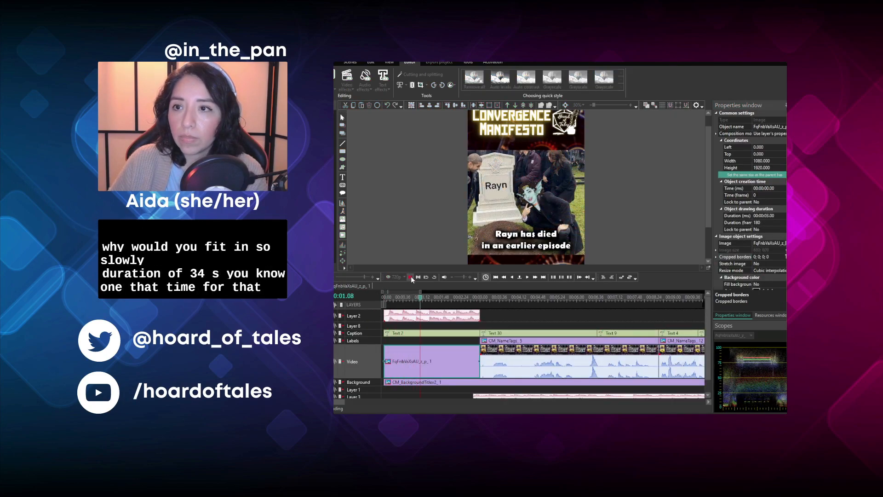
pyautogui.click(411, 278)
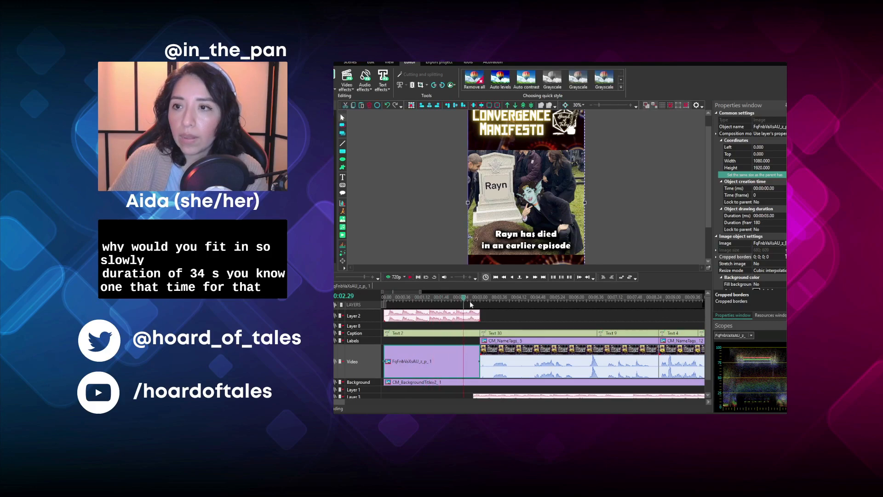
# - Change "has" to "had" in the opening caption so it reads "Rayn had died in an earlier episode"
pyautogui.click(481, 301)
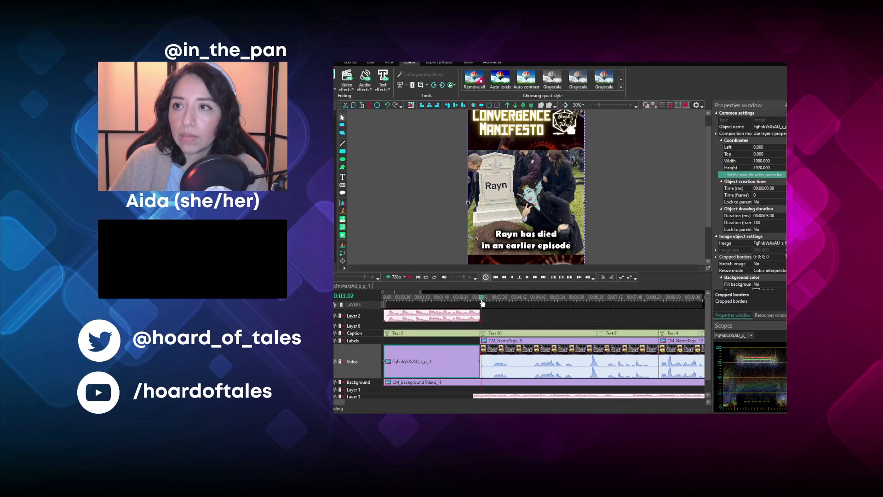
pyautogui.click(473, 300)
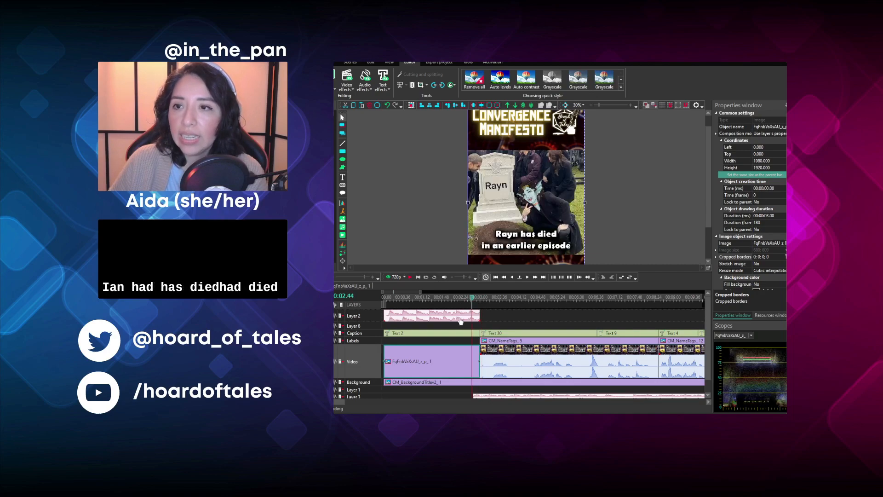
pyautogui.click(532, 247)
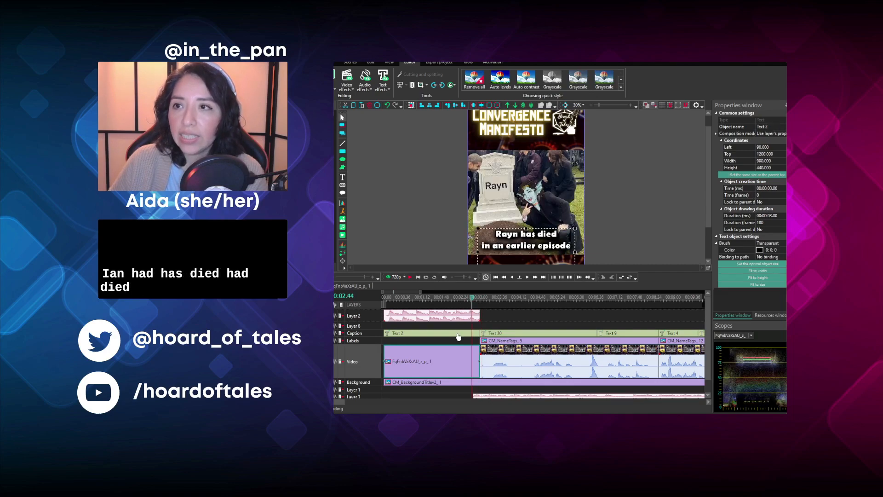
pyautogui.doubleClick(533, 236)
pyautogui.press('BackSpace')
pyautogui.write('d')
pyautogui.click(591, 227)
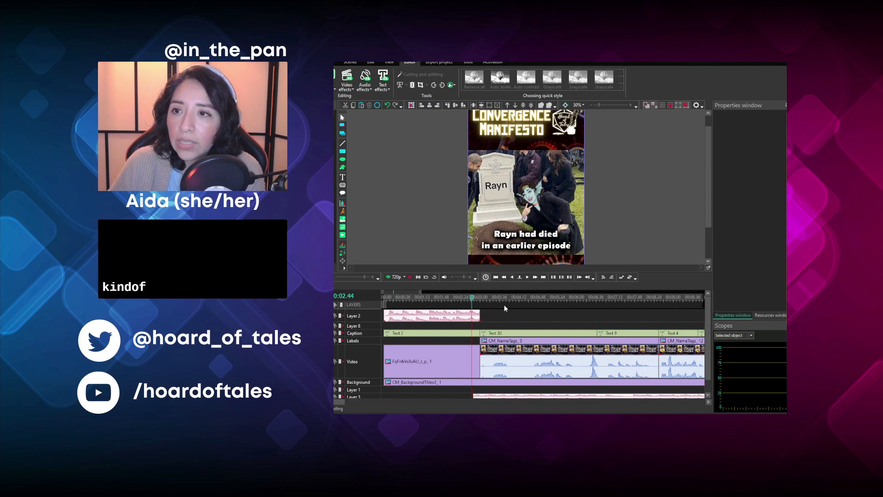
# - Compare the opening caption's placement with the first clip, then crop the gravestone image borders to 0; 0; 60; 86
pyautogui.click(460, 334)
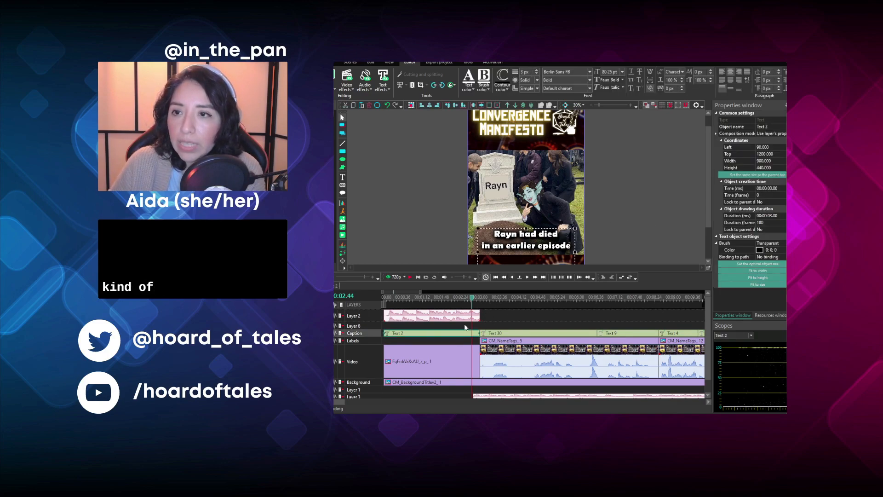
pyautogui.click(490, 302)
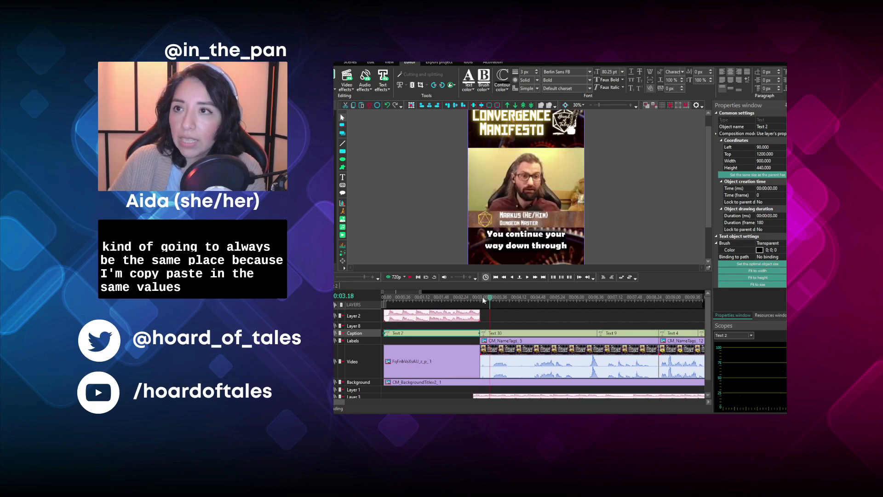
pyautogui.click(466, 295)
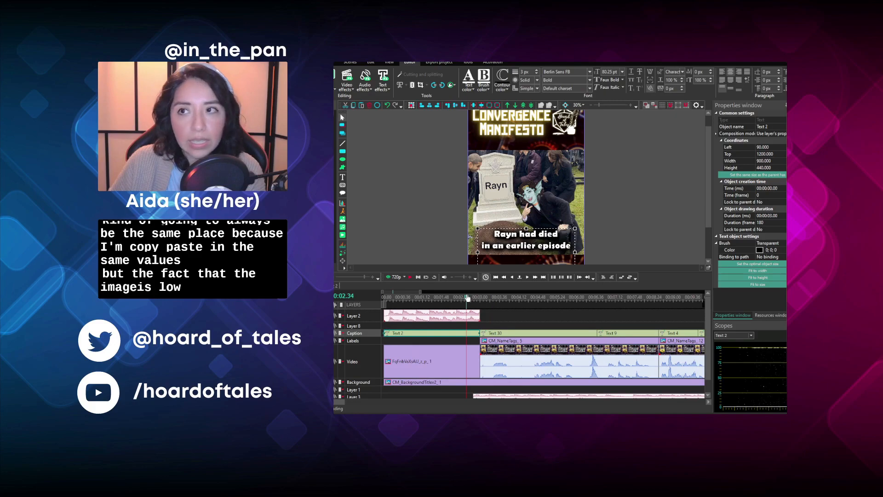
pyautogui.click(435, 350)
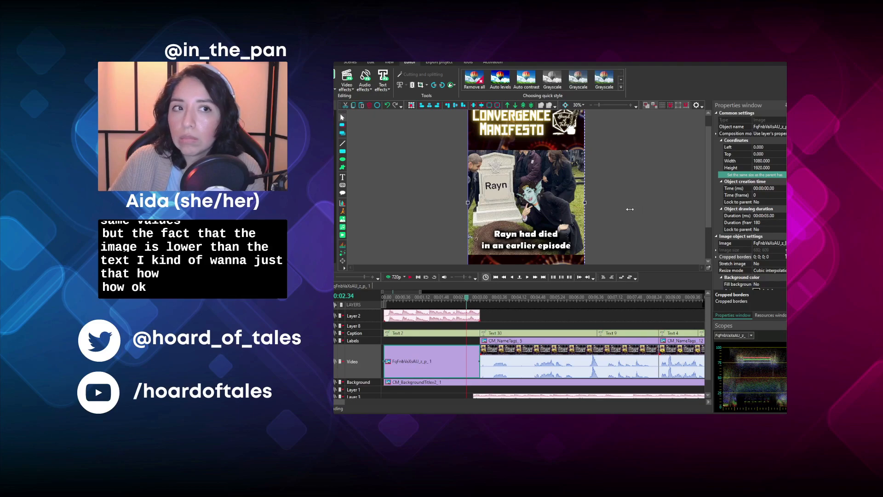
pyautogui.click(630, 304)
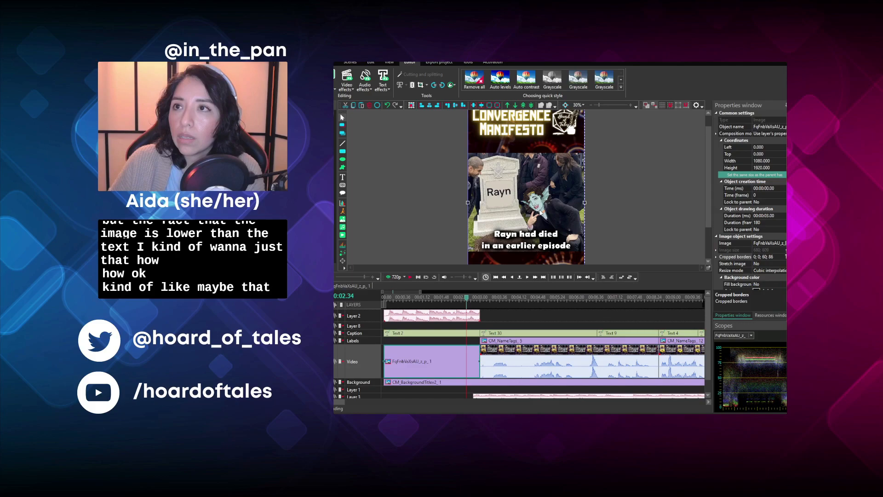
# - Crop 35 off the gravestone image's upper border and raise the image to a top coordinate of -167
pyautogui.press('Up')
pyautogui.press('Up')
pyautogui.press('Up')
pyautogui.press('Up')
pyautogui.press('Up')
pyautogui.press('Up')
pyautogui.press('Up')
pyautogui.press('Up')
pyautogui.press('Up')
pyautogui.press('Up')
pyautogui.press('Up')
pyautogui.press('Up')
pyautogui.press('Up')
pyautogui.press('Up')
pyautogui.press('Up')
pyautogui.press('Up')
pyautogui.press('Up')
pyautogui.press('Up')
pyautogui.press('Up')
pyautogui.press('Up')
pyautogui.press('Up')
pyautogui.press('Up')
pyautogui.press('Up')
pyautogui.press('Up')
pyautogui.press('Up')
pyautogui.press('Up')
pyautogui.press('Up')
pyautogui.press('Up')
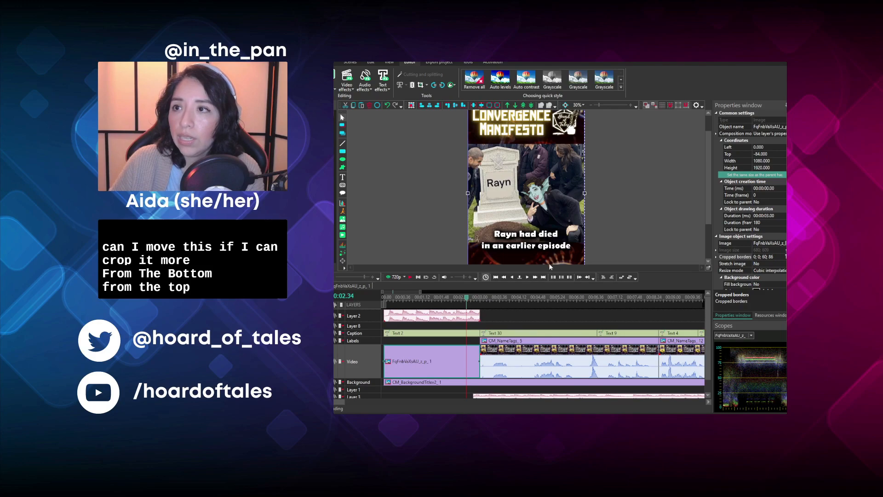
pyautogui.click(635, 302)
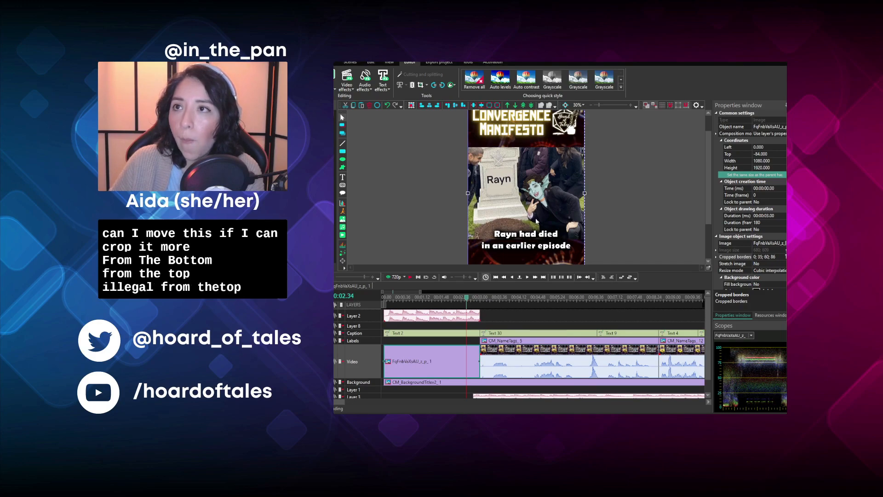
pyautogui.moveTo(535, 184); pyautogui.dragTo(535, 173)
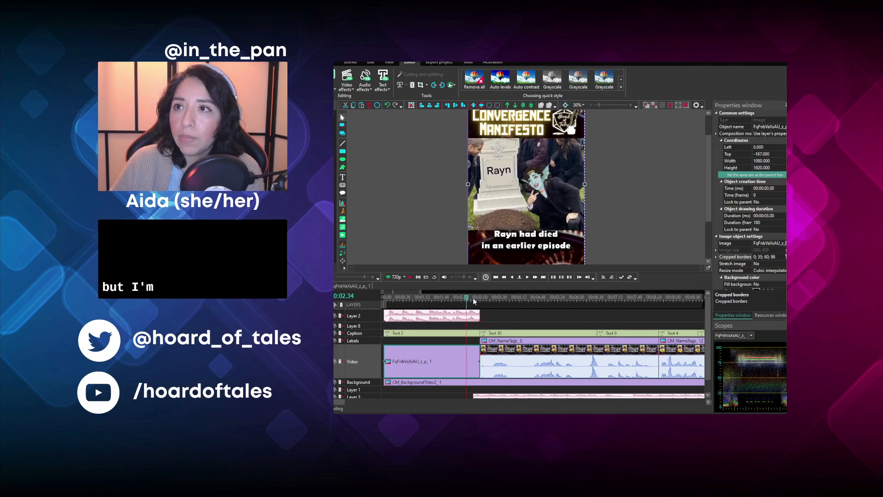
# - Play the opening from the start and check the change into the first episode clip
pyautogui.click(385, 295)
pyautogui.click(411, 276)
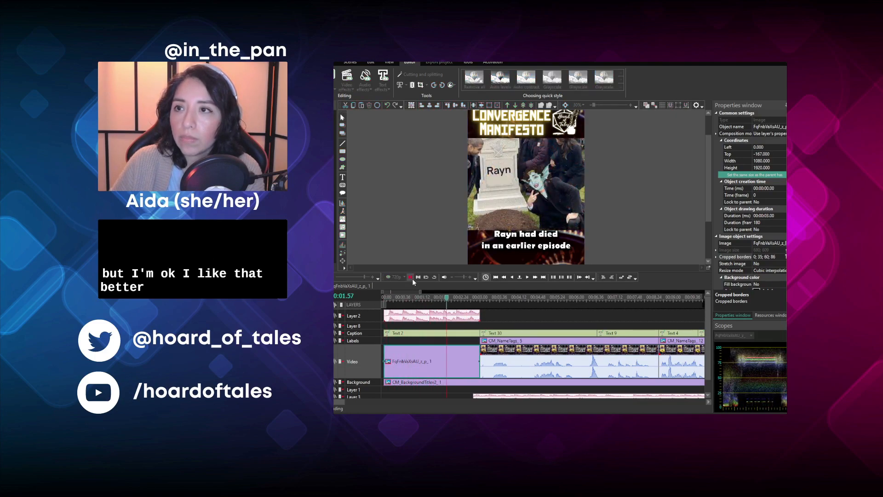
pyautogui.click(412, 278)
pyautogui.click(480, 299)
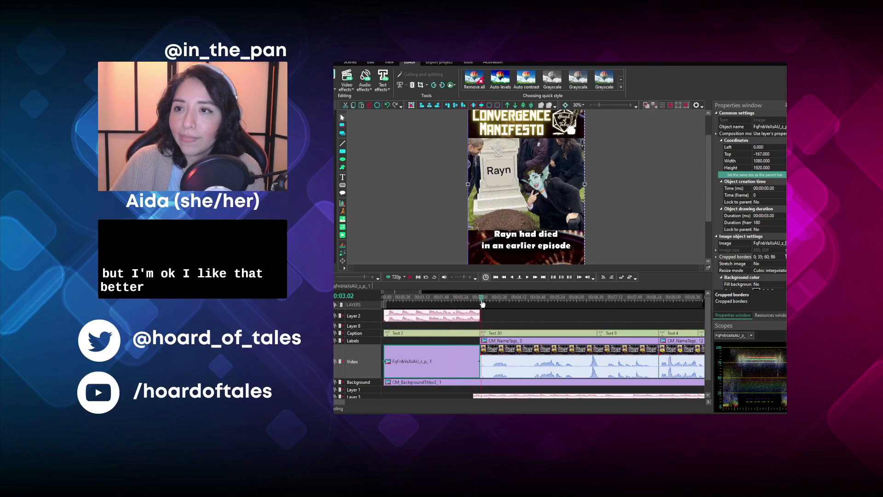
pyautogui.click(412, 278)
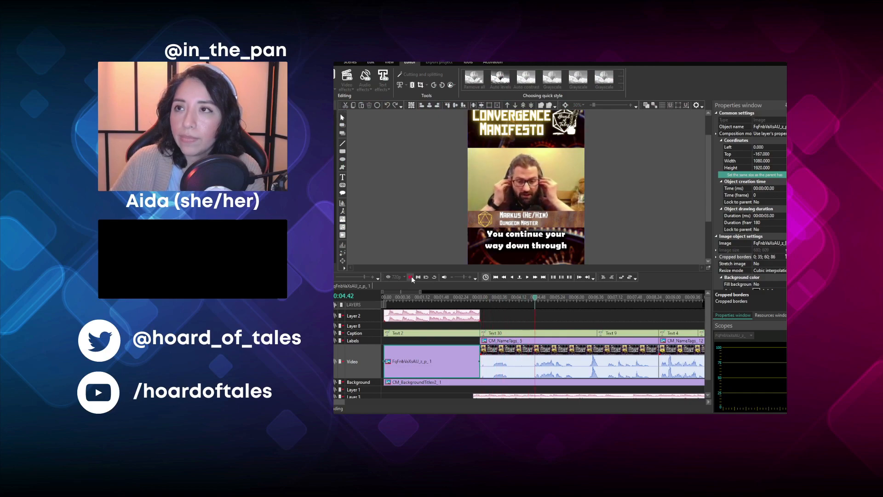
pyautogui.click(411, 277)
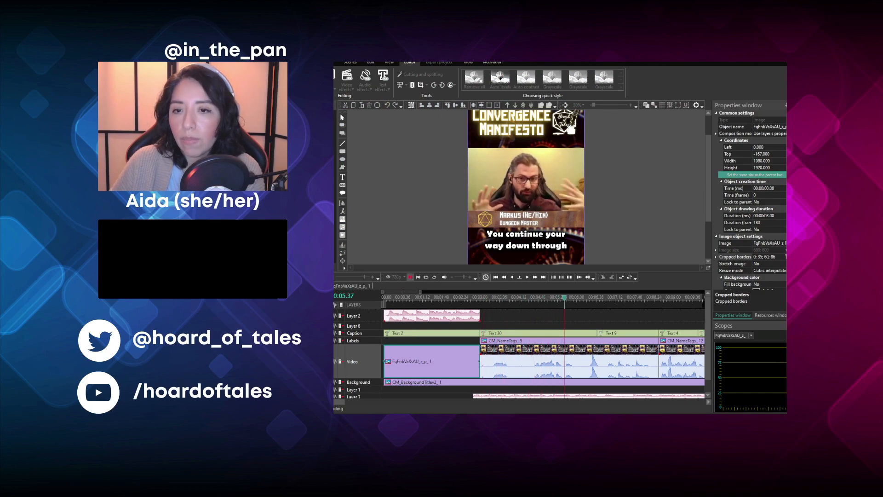
# - Shift the ghost segment's two captions, name tag and clip back one frame against the end of the 24 Hours Later card
pyautogui.moveTo(317, 402); pyautogui.dragTo(384, 396)
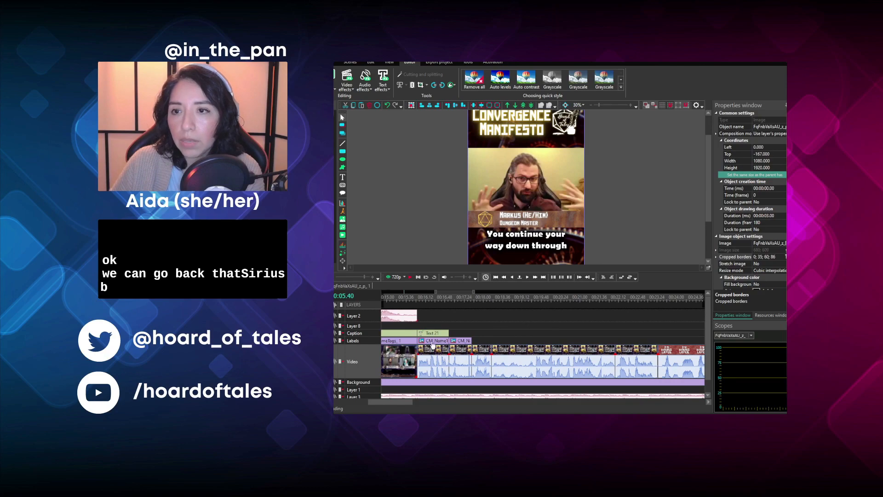
pyautogui.moveTo(401, 401); pyautogui.dragTo(438, 398)
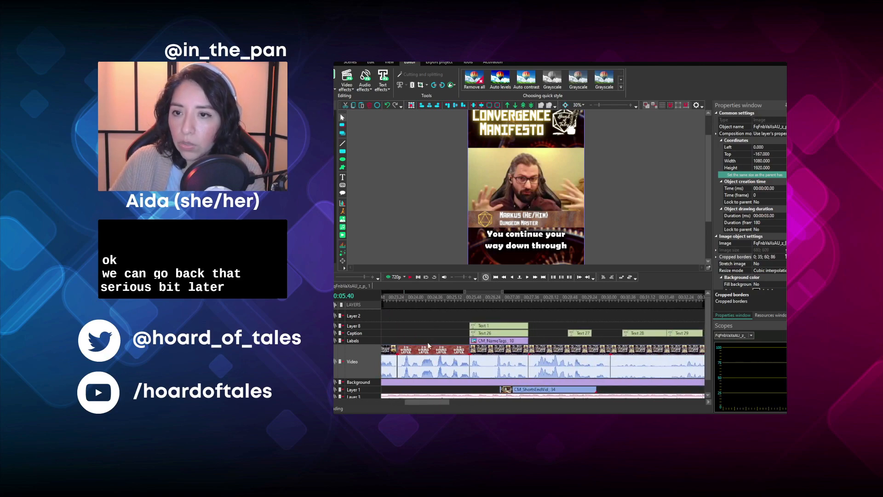
pyautogui.click(409, 355)
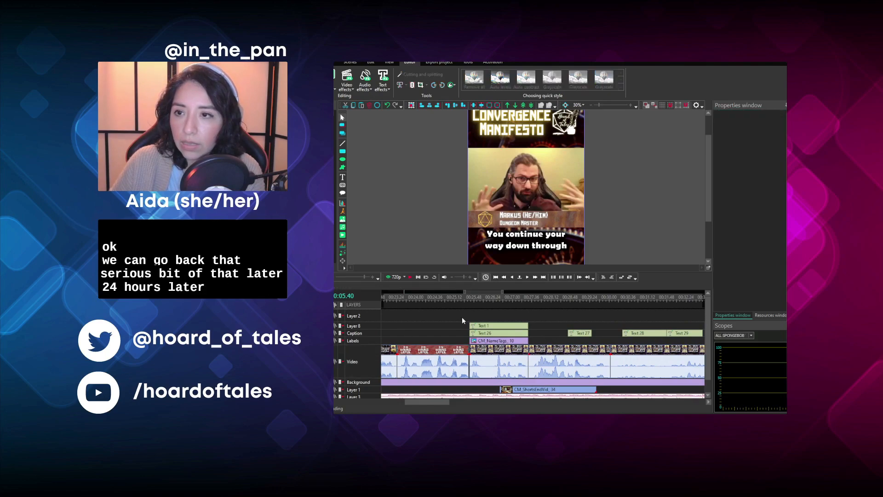
pyautogui.moveTo(465, 309); pyautogui.dragTo(499, 353)
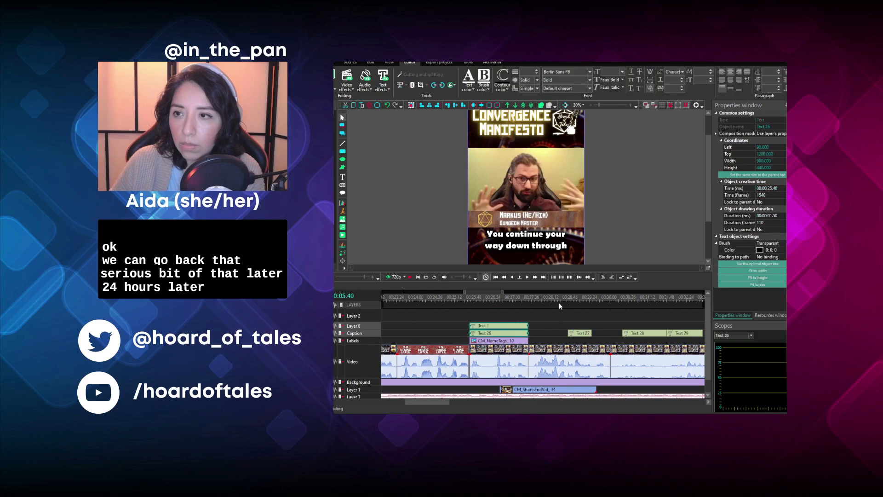
pyautogui.click(481, 314)
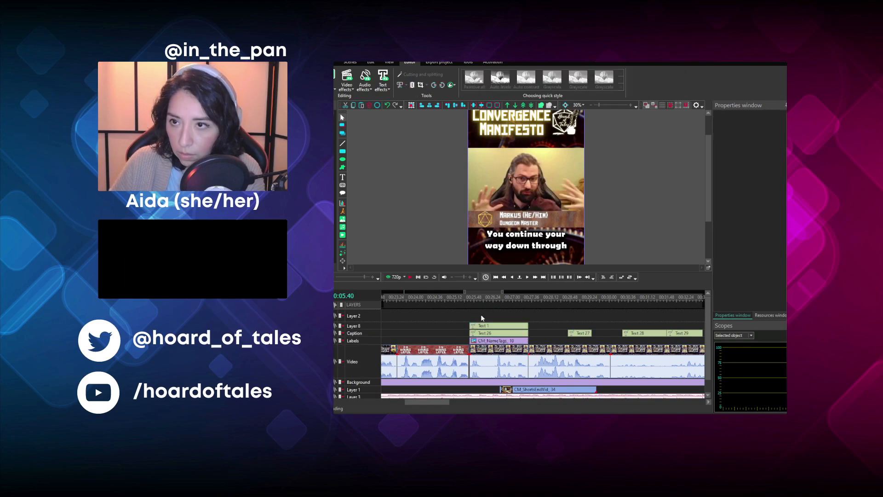
pyautogui.click(483, 326)
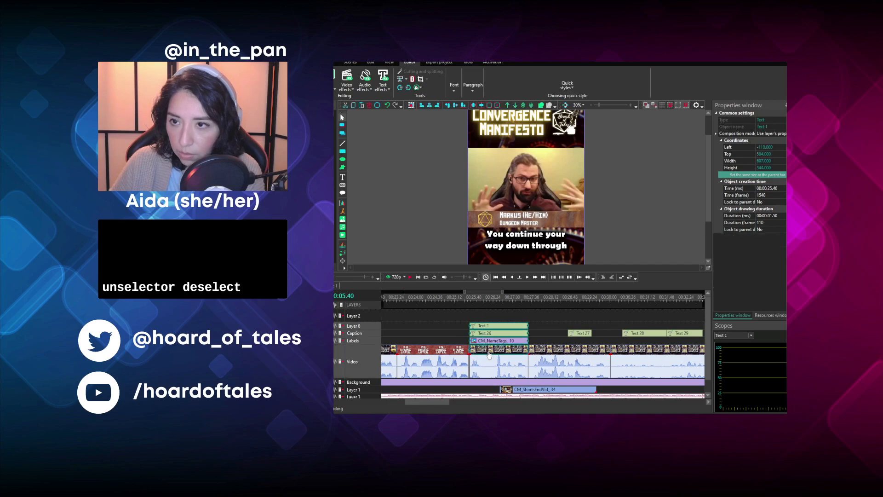
pyautogui.keyDown('shift'); pyautogui.click(481, 353); pyautogui.keyUp('shift')
pyautogui.click(467, 316)
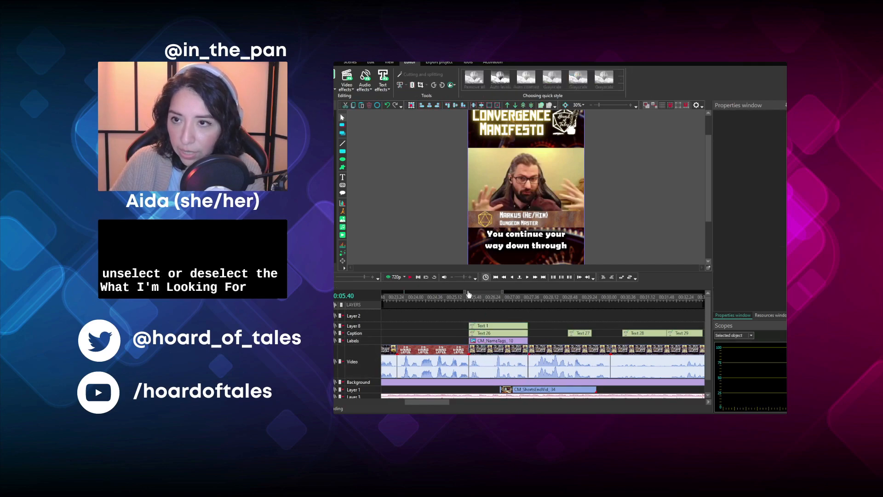
# - Play the black-and-white ghost segment from its first frame to its end
pyautogui.click(470, 300)
pyautogui.click(411, 278)
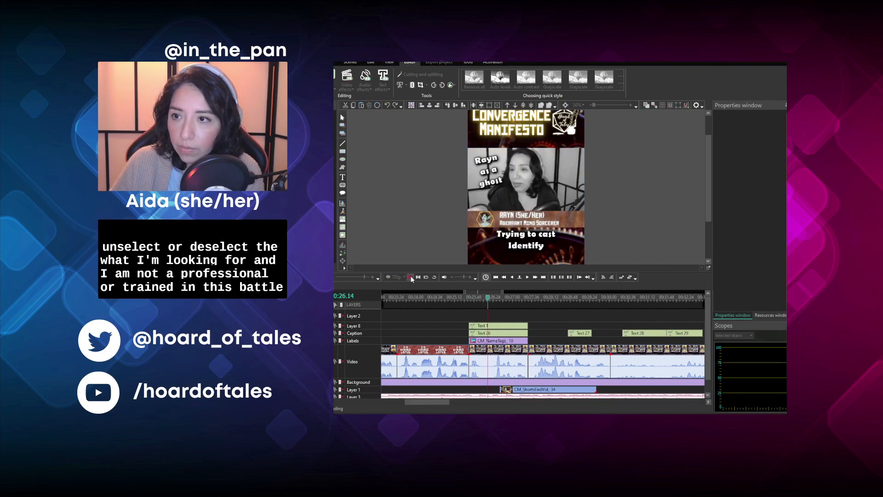
pyautogui.click(411, 277)
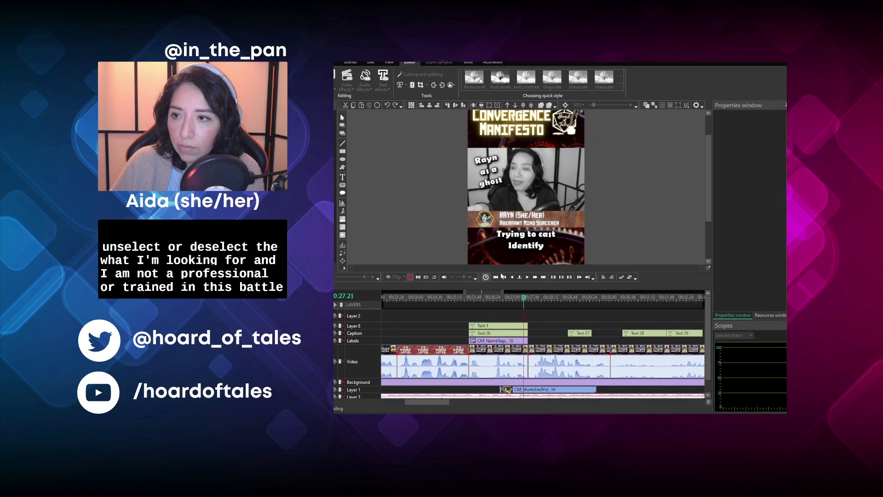
# - Play the full-group clip after the ghost segment and trim off everything in it after 00:29.31
pyautogui.click(528, 299)
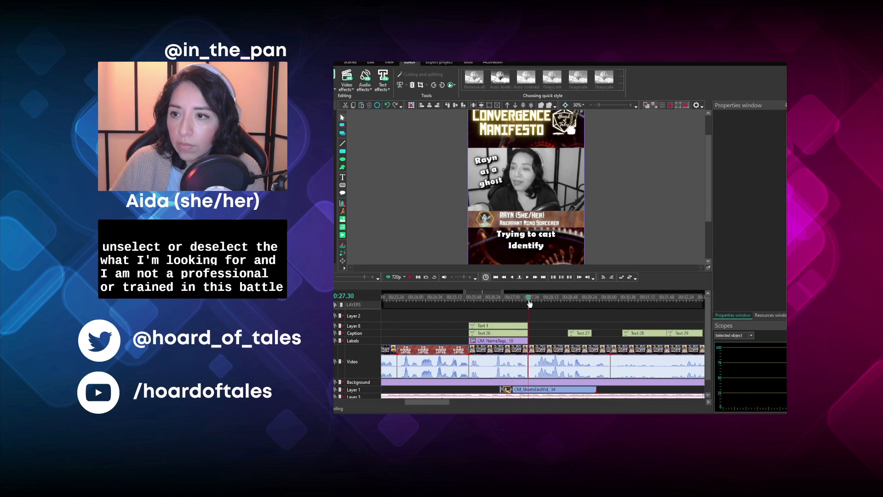
pyautogui.click(409, 277)
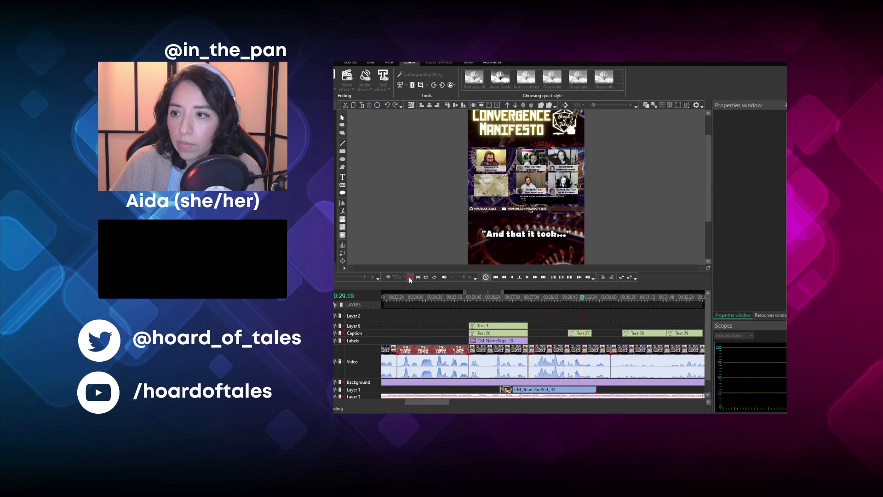
pyautogui.click(410, 277)
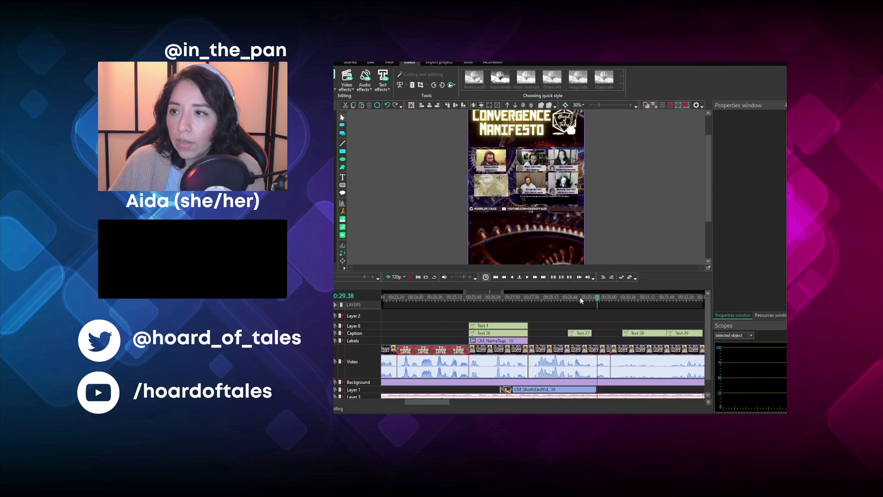
pyautogui.click(593, 299)
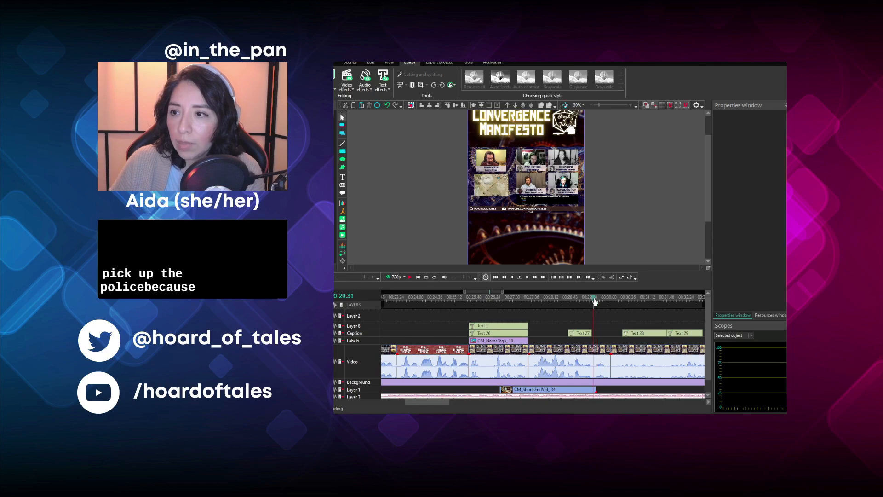
pyautogui.click(553, 358)
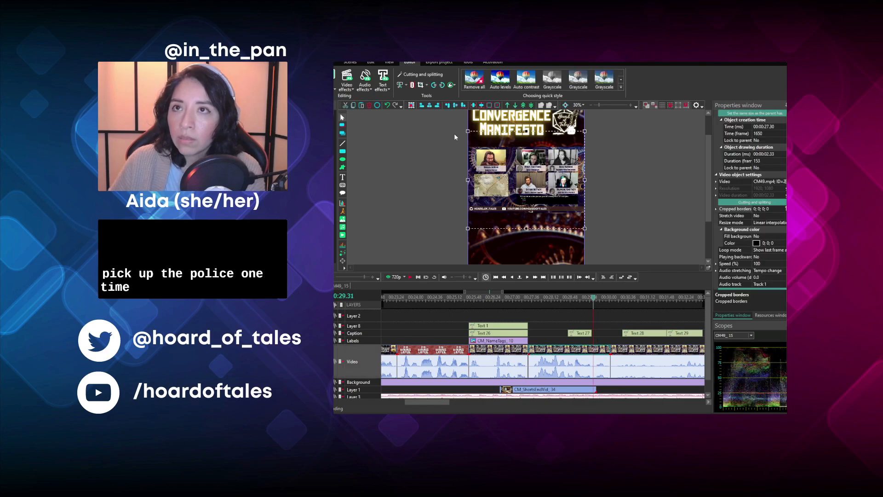
pyautogui.click(411, 85)
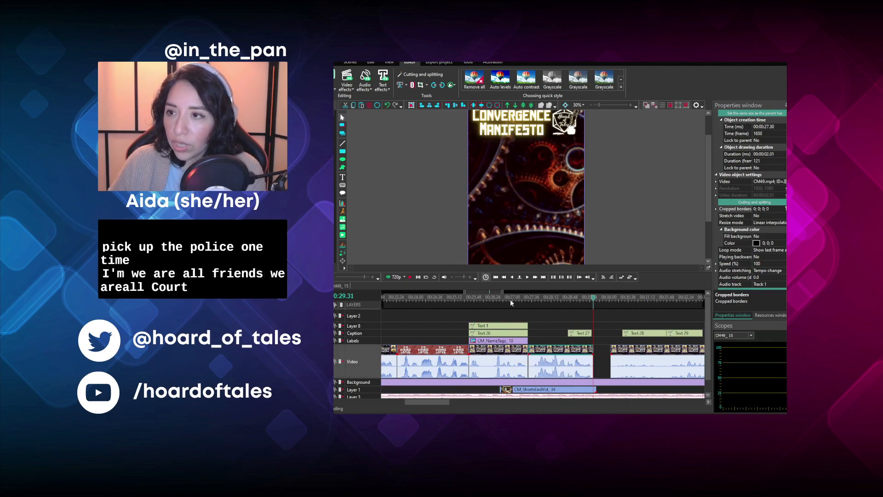
# - Crop the trimmed clip's borders to 153; 55; 1307; 77 and place a copy of the ghost segment's name tag over it
pyautogui.click(562, 299)
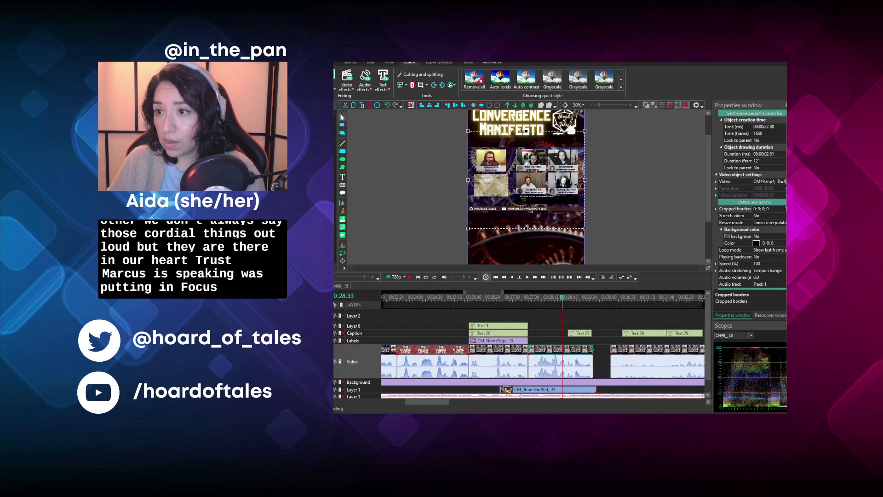
pyautogui.click(559, 349)
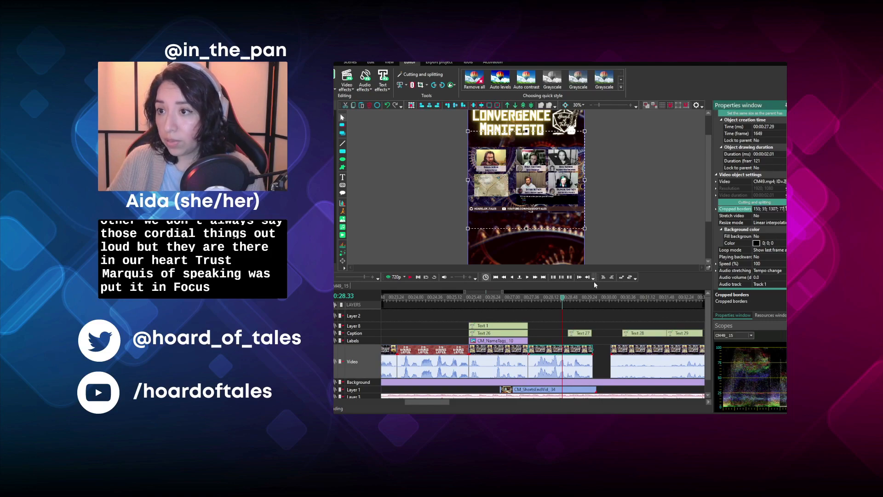
pyautogui.click(521, 343)
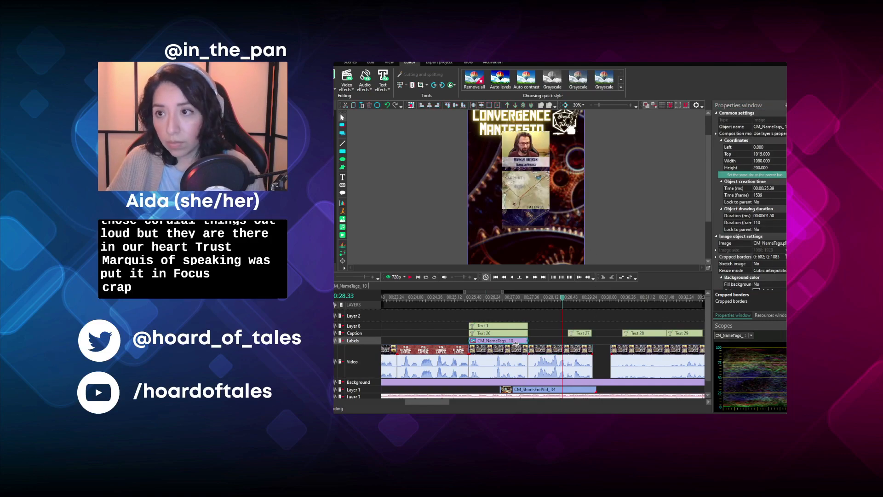
pyautogui.hotkey('ctrl', 'v')
pyautogui.moveTo(517, 344); pyautogui.dragTo(544, 351)
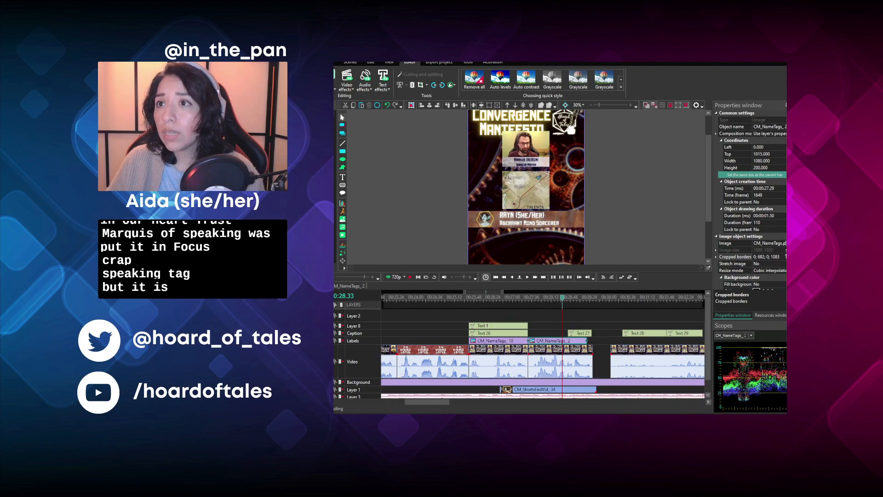
# - Correct the last value of the trimmed clip's cropped borders to 775 for a Dungeon Master close-up
pyautogui.click(585, 354)
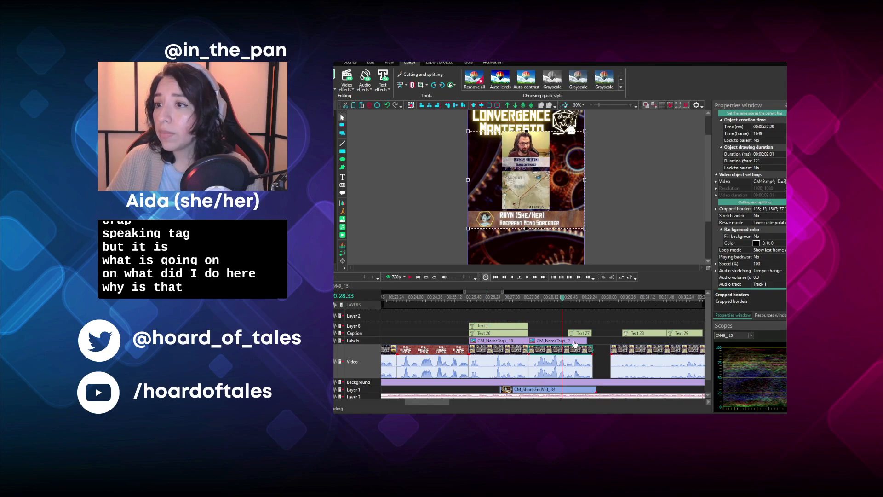
pyautogui.click(564, 342)
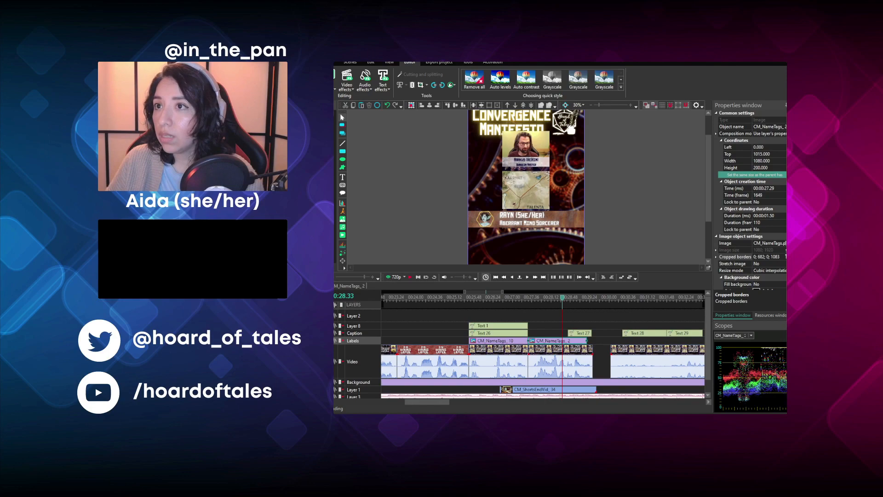
pyautogui.click(577, 355)
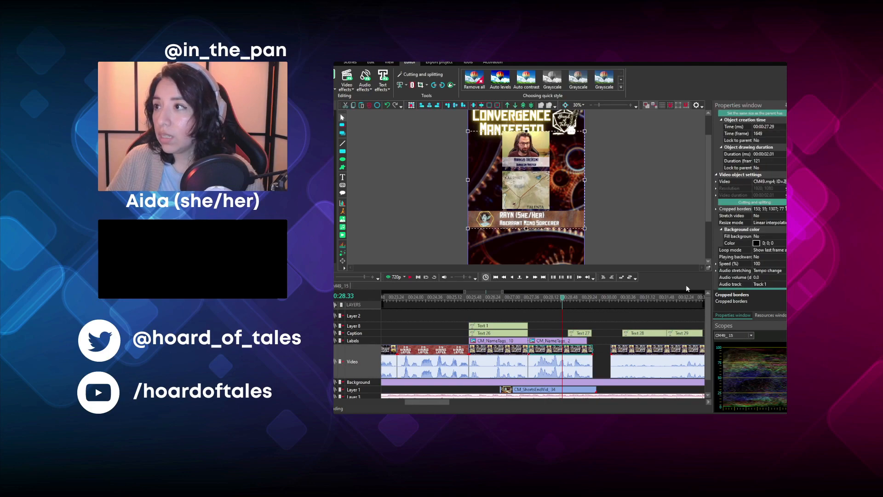
pyautogui.click(783, 209)
pyautogui.write('5')
pyautogui.press('Return')
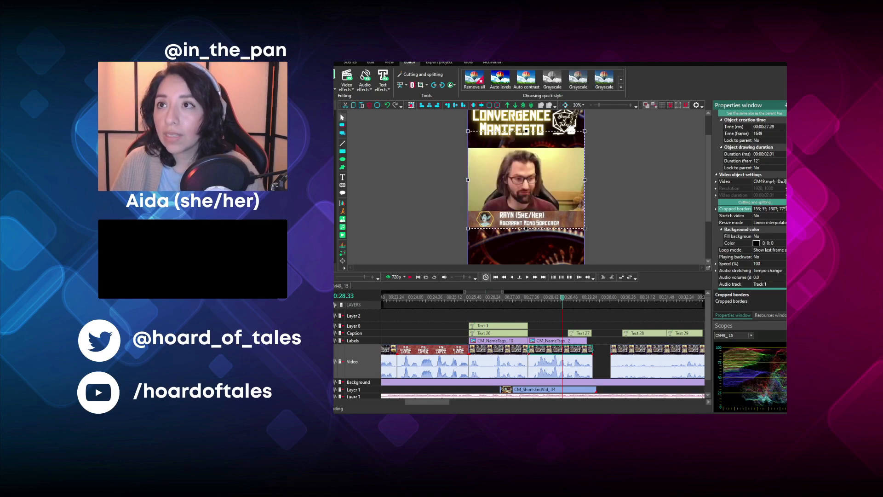
# - Extend the copied name tag to 119 frames to match the close-up clip, and play the clip to hear its line
pyautogui.click(567, 343)
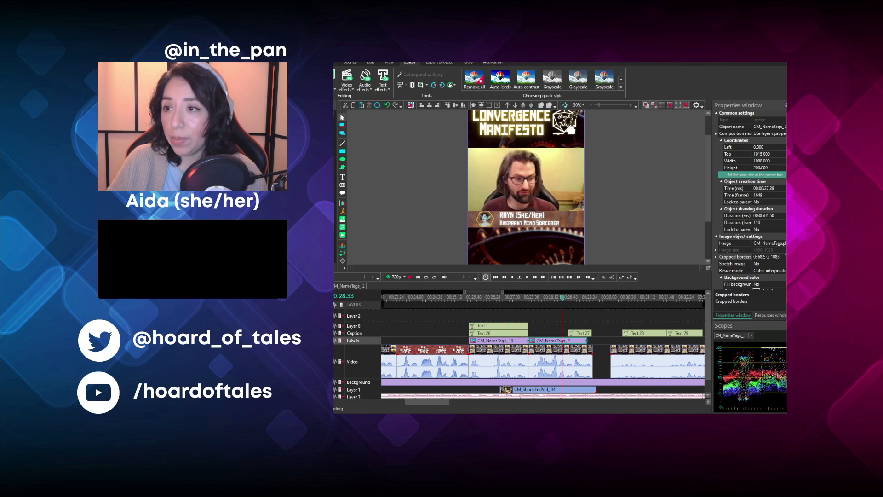
pyautogui.click(533, 299)
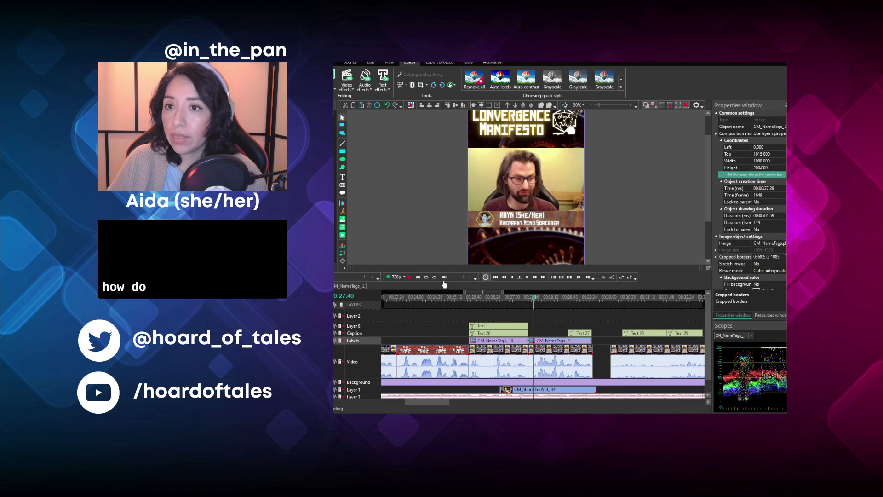
pyautogui.click(412, 277)
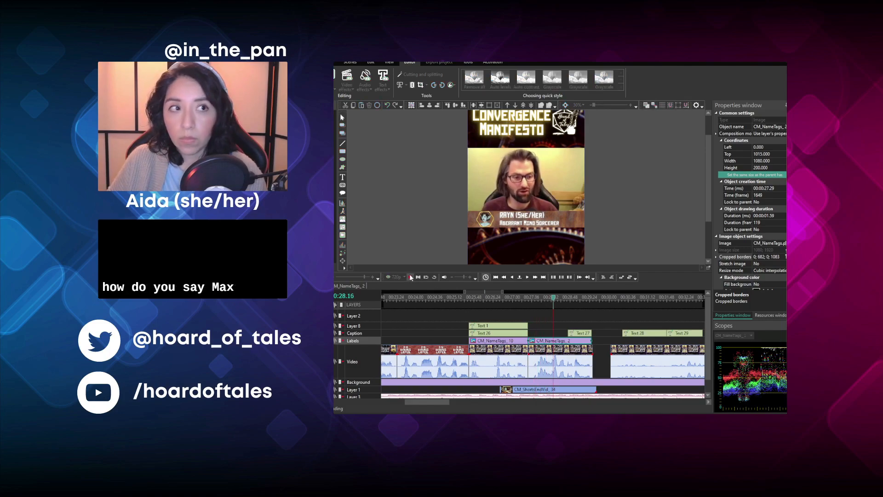
pyautogui.click(410, 277)
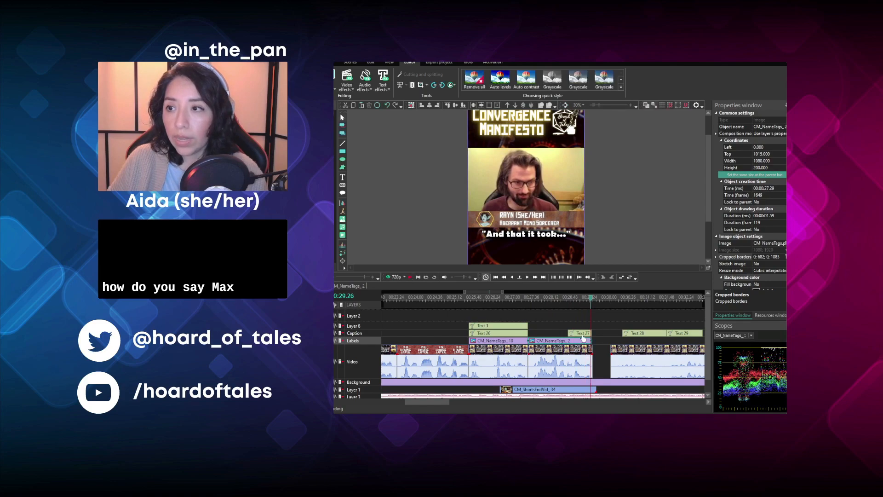
# - Reword the "And that it took..." caption as "You can already mark off the spell slot" and stretch it over the close-up from 00:27.29 for 119 frames
pyautogui.click(548, 253)
pyautogui.doubleClick(547, 236)
pyautogui.hotkey('ctrl', 'a')
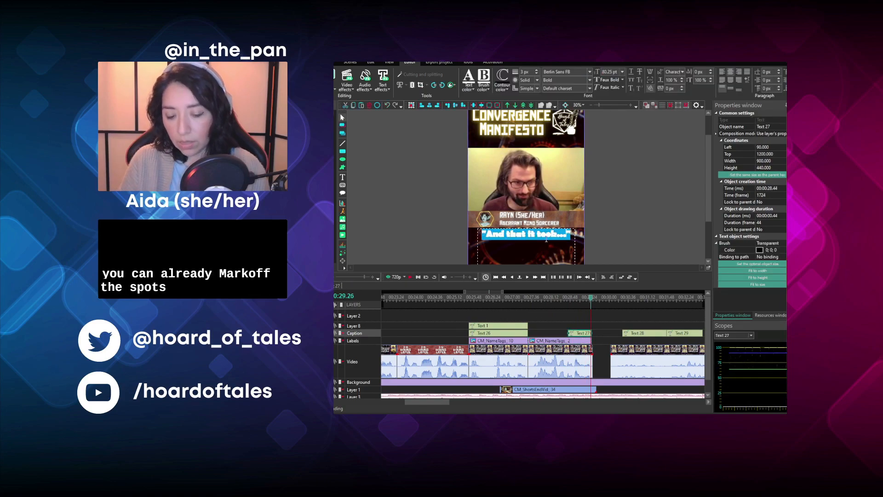
pyautogui.write('You can already ma')
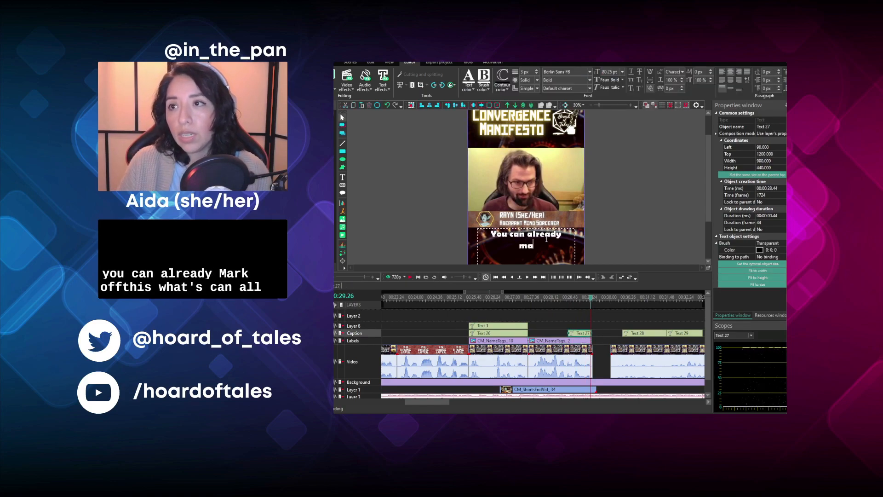
pyautogui.write('rk off the')
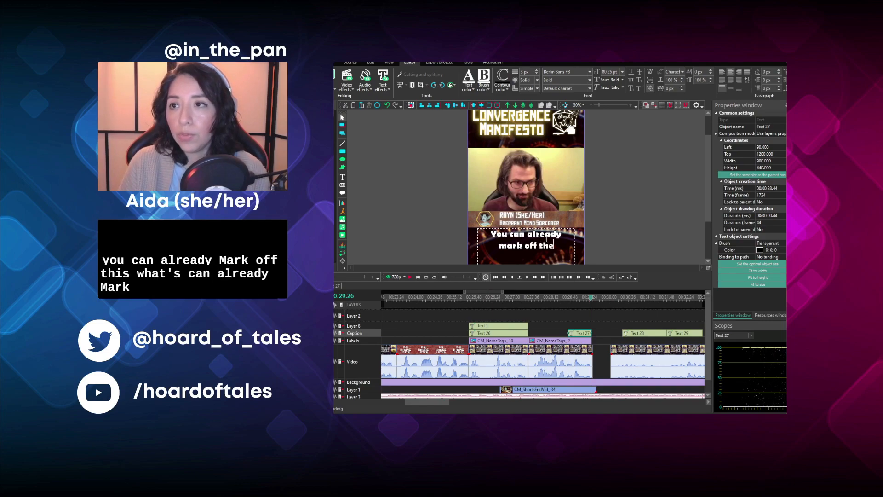
pyautogui.write(' spell slot')
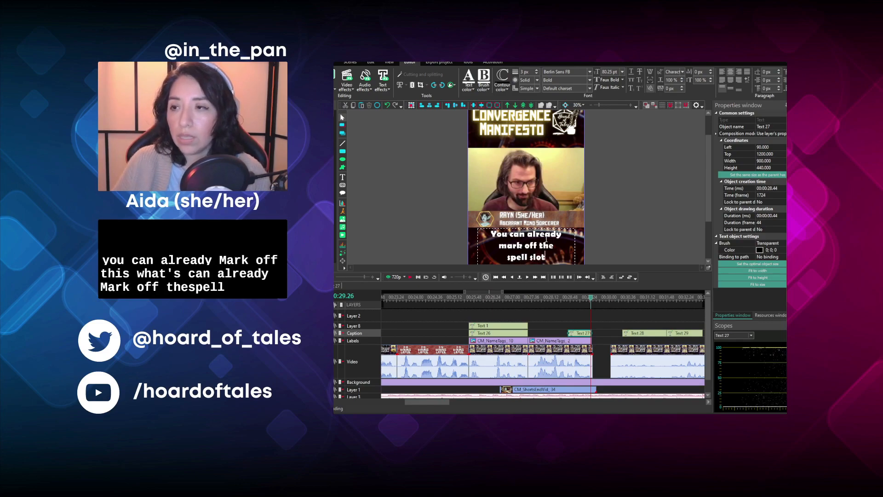
pyautogui.click(575, 331)
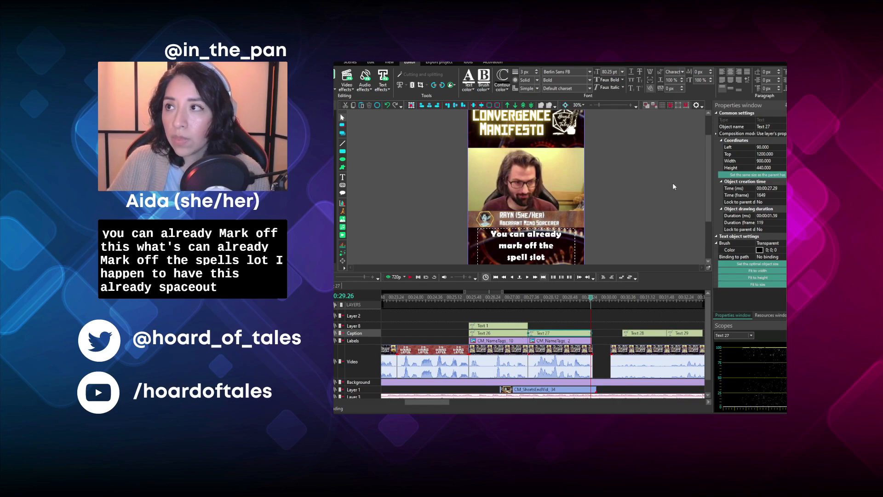
pyautogui.moveTo(708, 199); pyautogui.dragTo(705, 214)
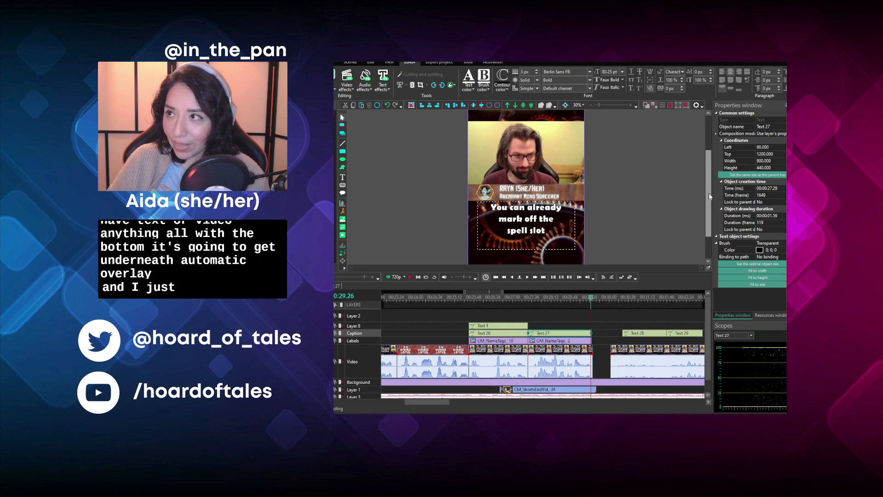
pyautogui.moveTo(708, 192); pyautogui.dragTo(706, 209)
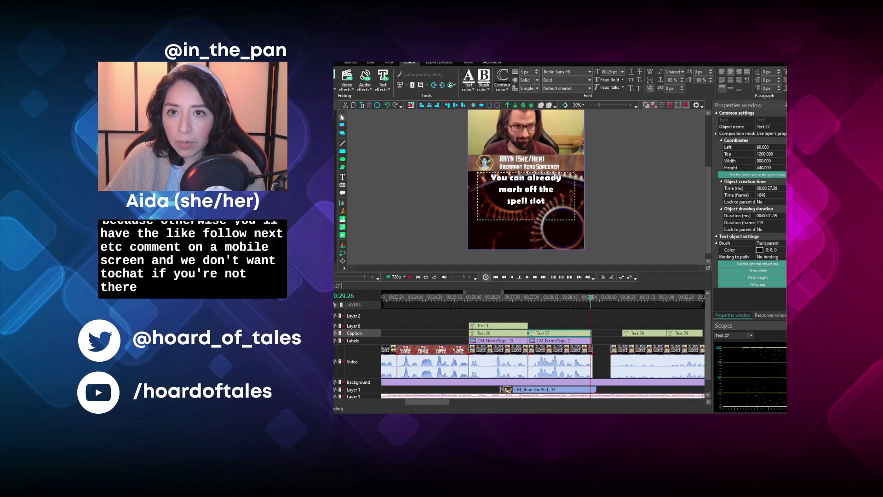
pyautogui.scroll(1, 589, 345)
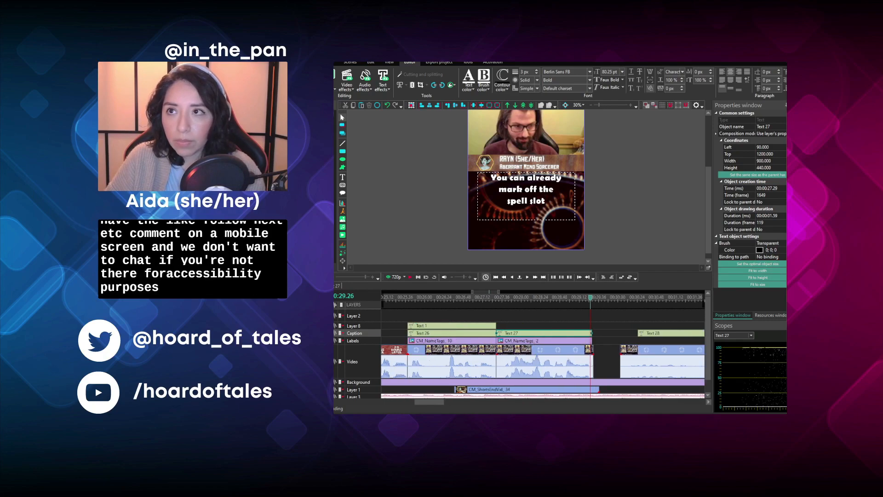
# - Extend the spell-slot caption and its name tag to 121 frames, and set the close-up clip's speed to 110 percent
pyautogui.keyDown('ctrl'); pyautogui.click(588, 344); pyautogui.keyUp('ctrl')
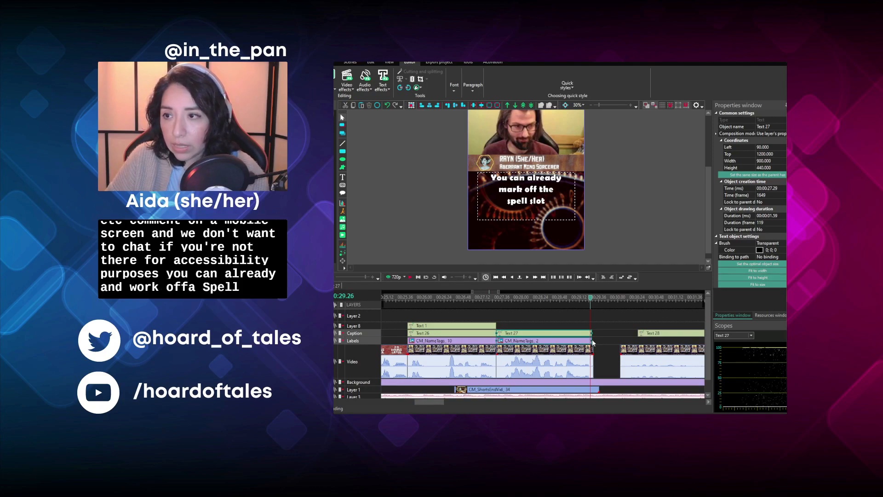
pyautogui.moveTo(591, 339); pyautogui.dragTo(594, 339)
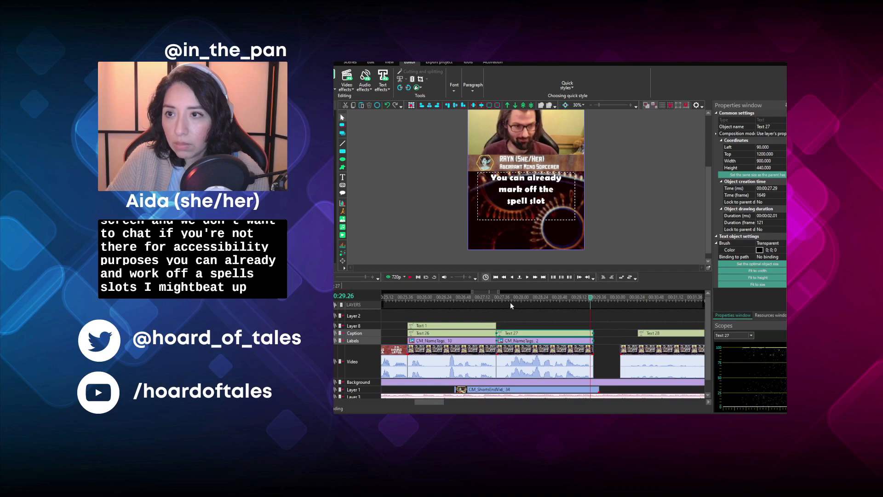
pyautogui.click(516, 348)
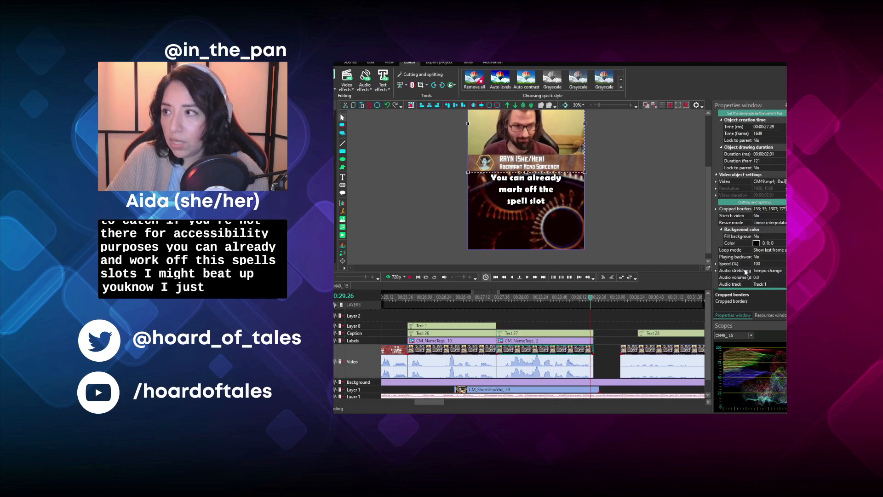
pyautogui.click(762, 264)
pyautogui.write('110')
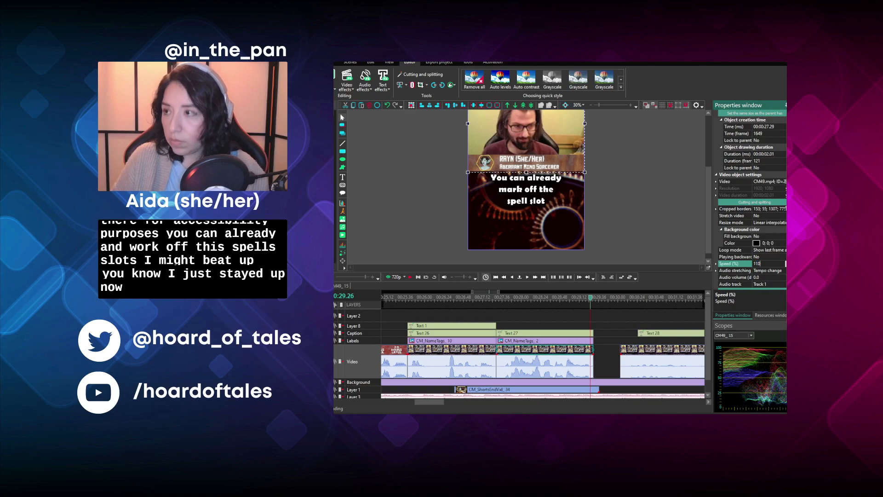
pyautogui.press('Return')
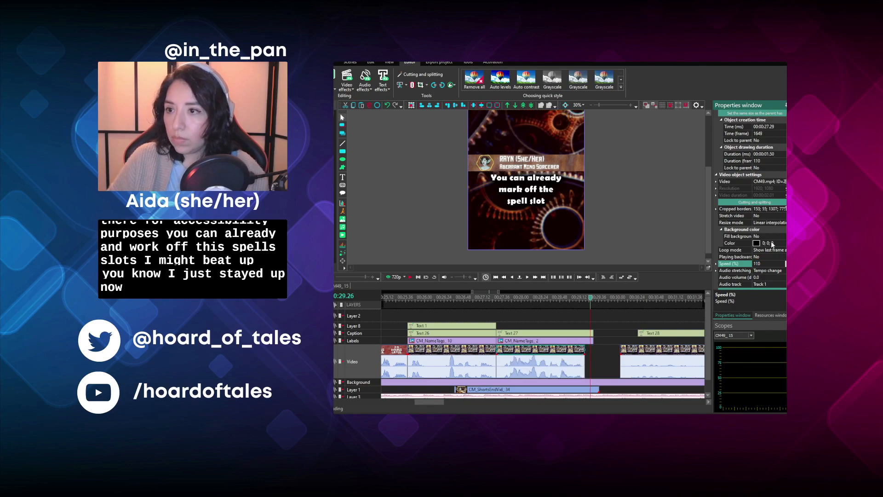
# - Play the sped-up close-up, and shorten its name tag and caption to 110 frames to match the clip
pyautogui.click(500, 298)
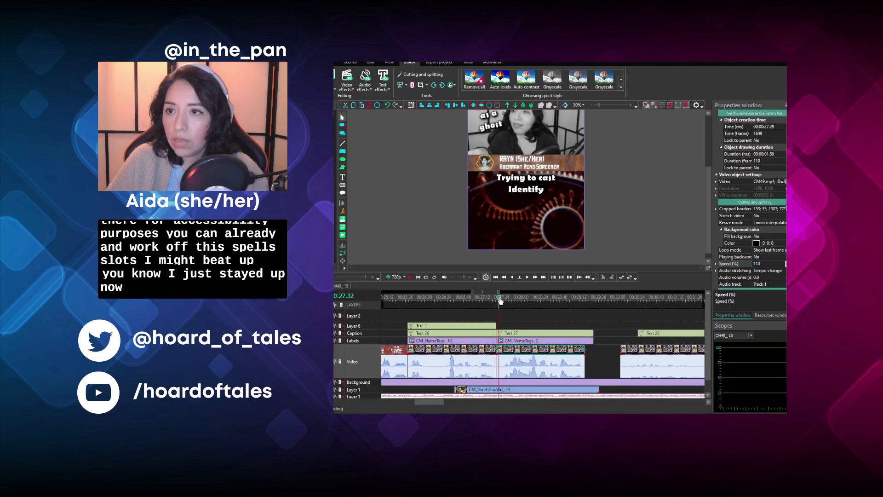
pyautogui.click(410, 277)
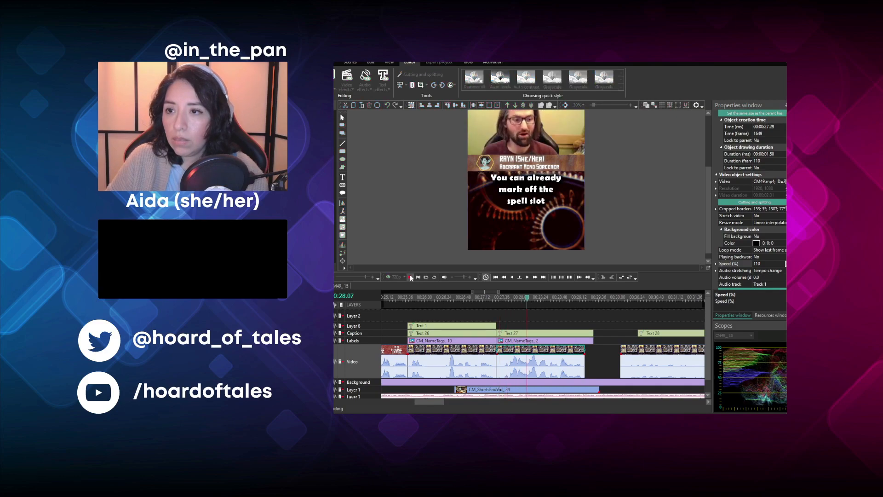
pyautogui.click(573, 340)
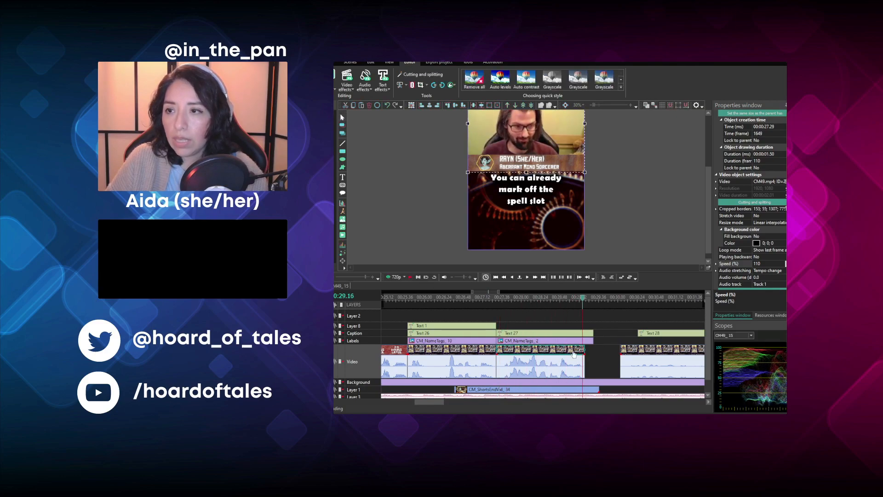
pyautogui.click(575, 335)
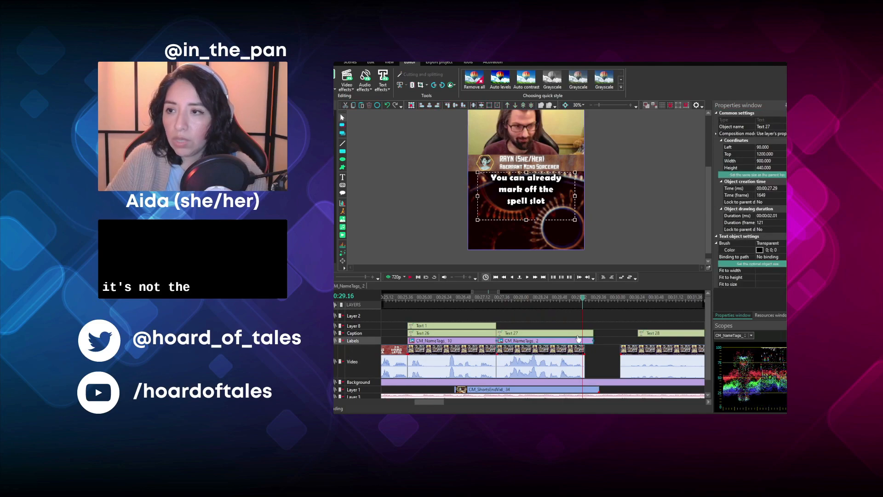
pyautogui.moveTo(591, 340); pyautogui.dragTo(584, 339)
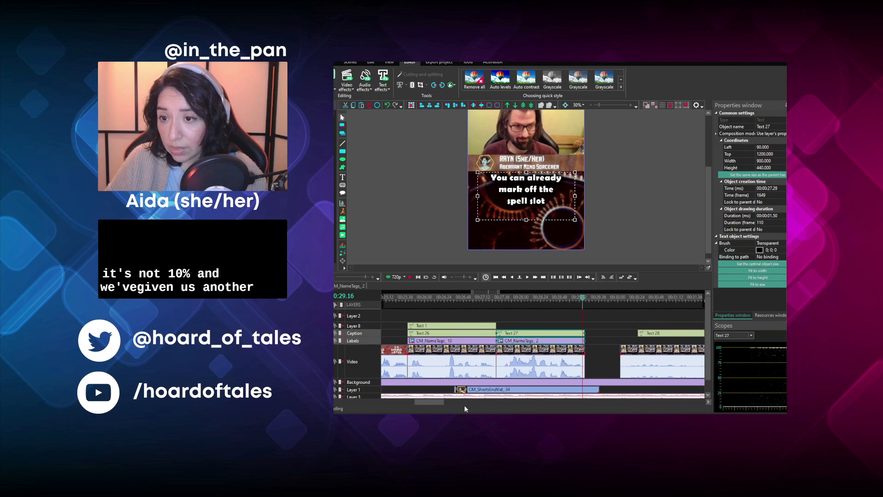
# - Close the gap after the close-up by moving the following clip against its end, and play the moved clip
pyautogui.moveTo(433, 402); pyautogui.dragTo(443, 403)
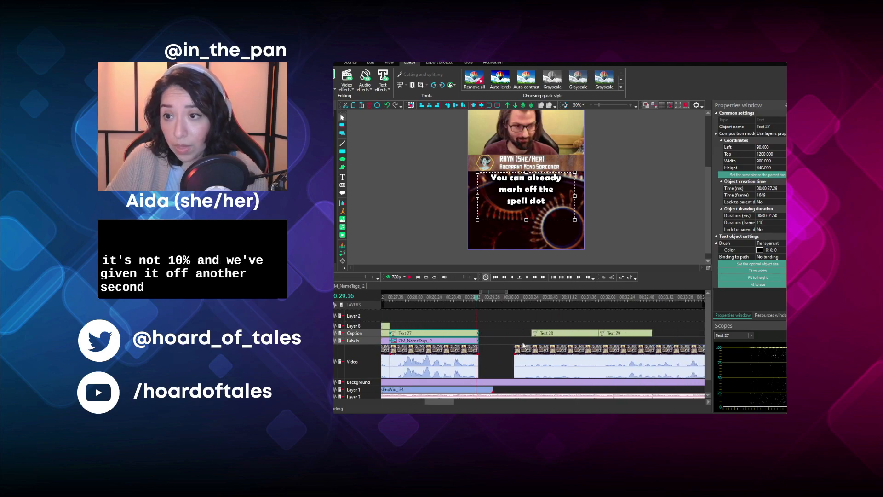
pyautogui.moveTo(530, 352); pyautogui.dragTo(494, 352)
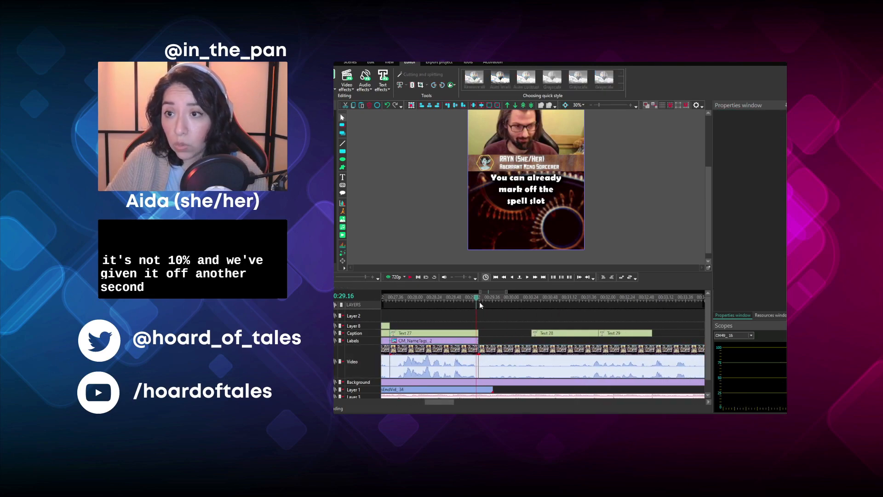
pyautogui.click(479, 301)
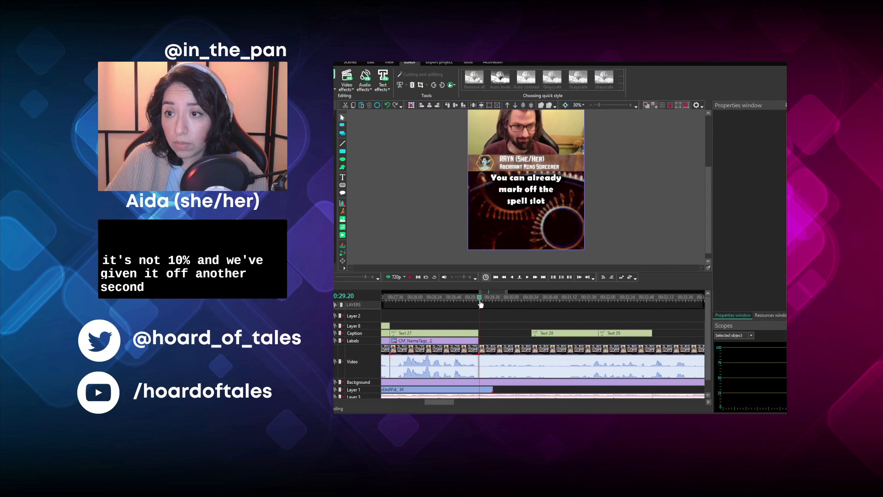
pyautogui.click(413, 278)
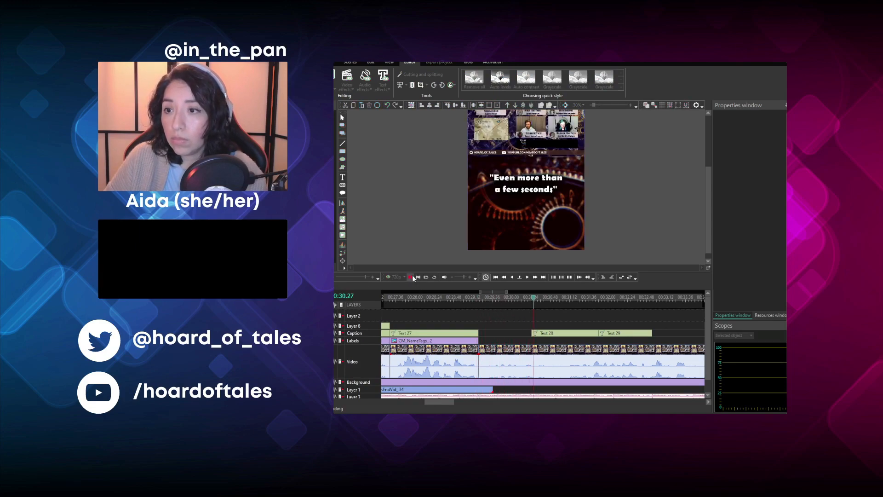
pyautogui.click(414, 277)
# - Replay the moved clip from its start and split it at 00:30.56, after the long-rest line
pyautogui.click(482, 299)
pyautogui.click(409, 280)
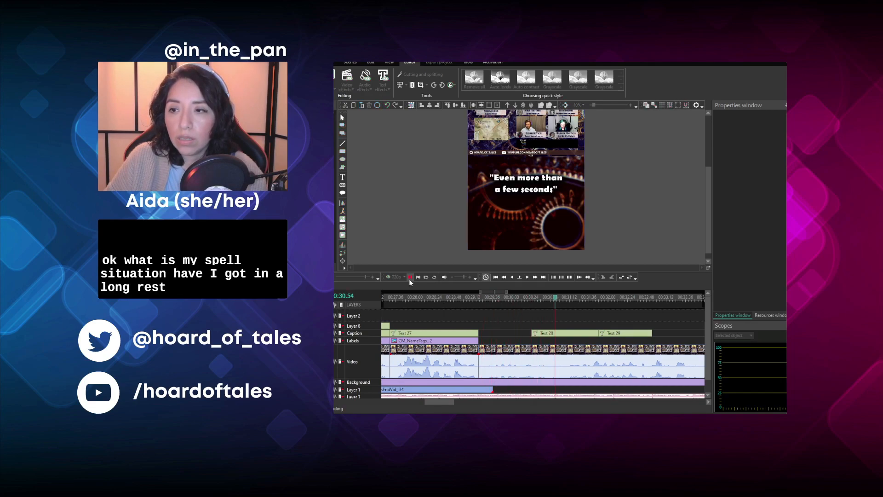
pyautogui.click(535, 334)
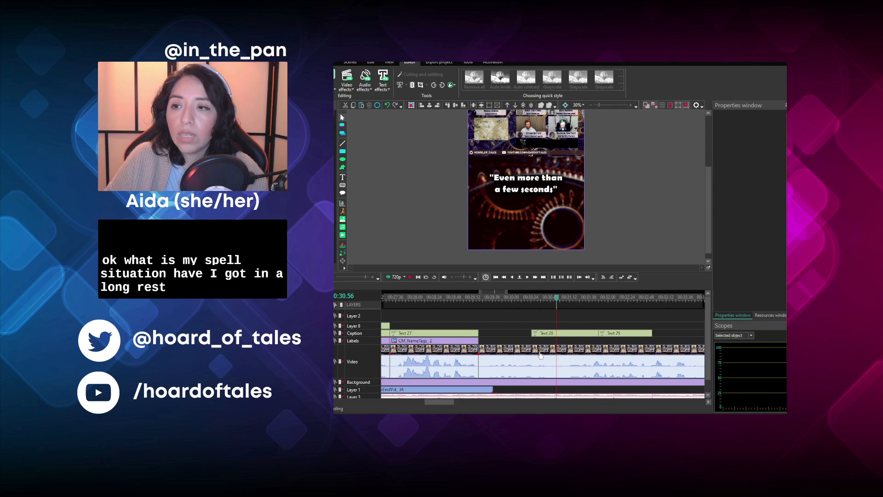
pyautogui.click(540, 354)
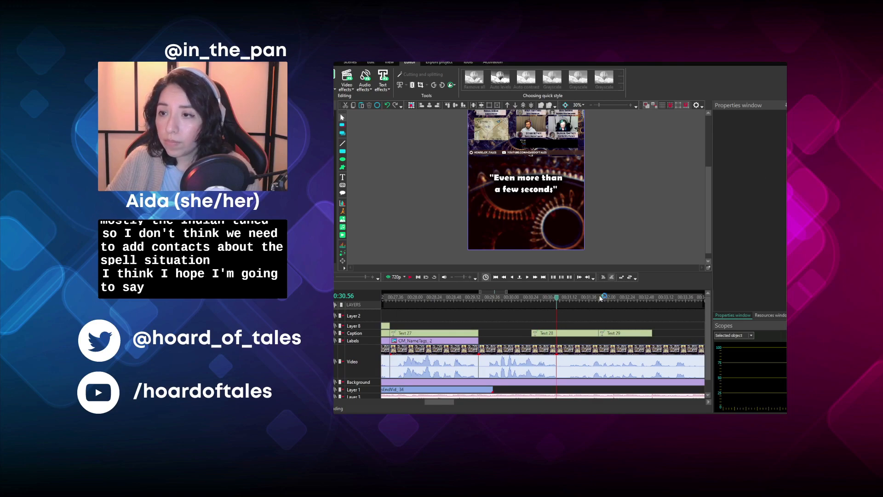
# - Place a copy of the ghost segment's name tag over the long-rest clip, starting at 00:29.19
pyautogui.click(386, 342)
pyautogui.hotkey('ctrl', 'c')
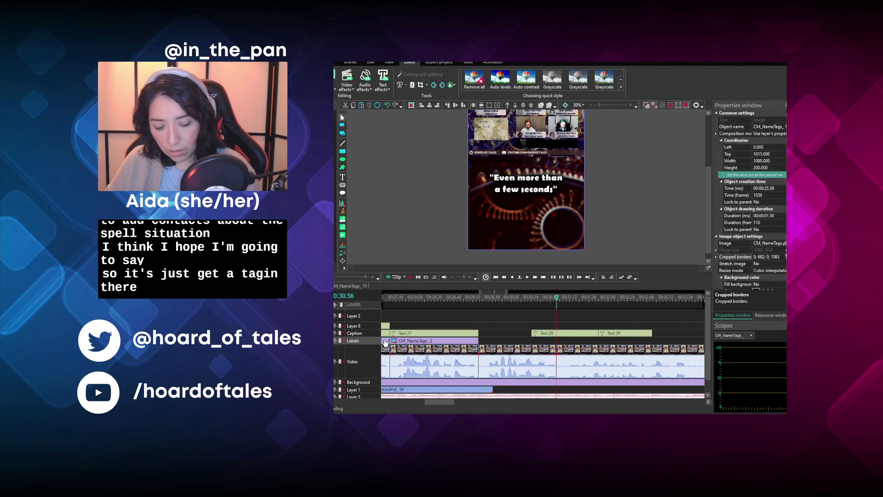
pyautogui.hotkey('ctrl', 'v')
pyautogui.moveTo(478, 335); pyautogui.dragTo(537, 351)
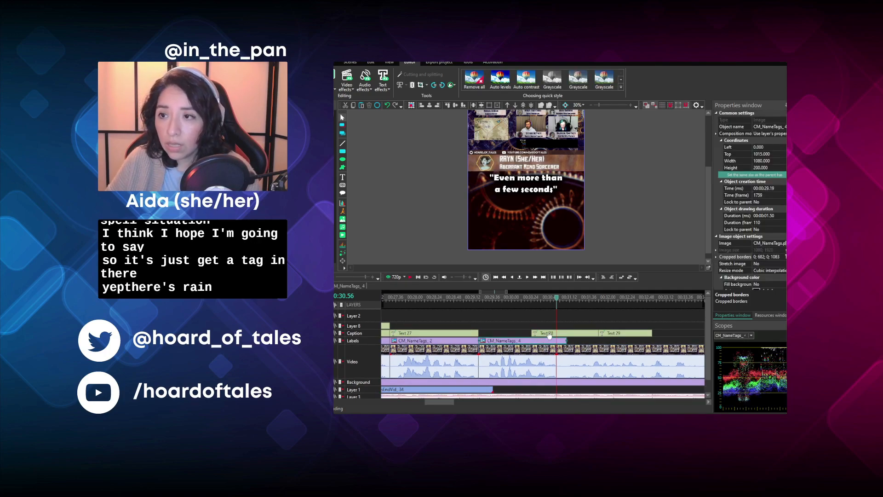
# - Reword the "Even more than a few seconds" caption as "...Have I gotten a long rest?"
pyautogui.click(548, 335)
pyautogui.doubleClick(536, 203)
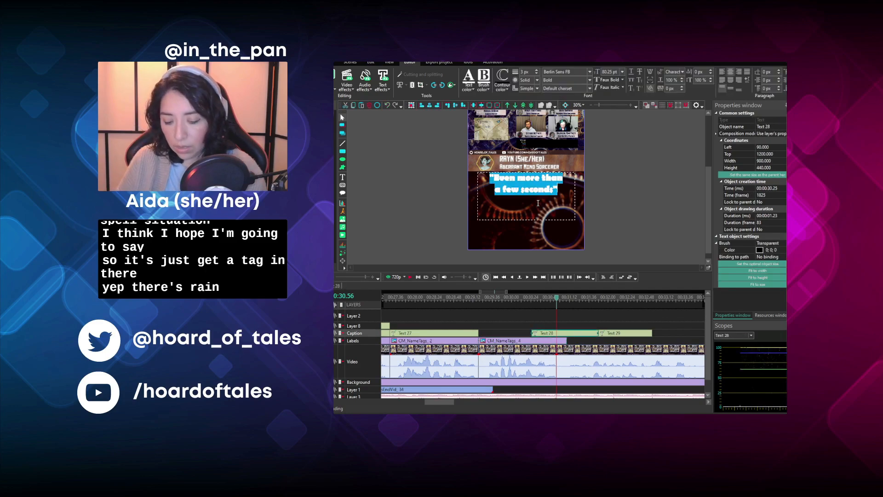
pyautogui.press('BackSpace')
pyautogui.write('...Have')
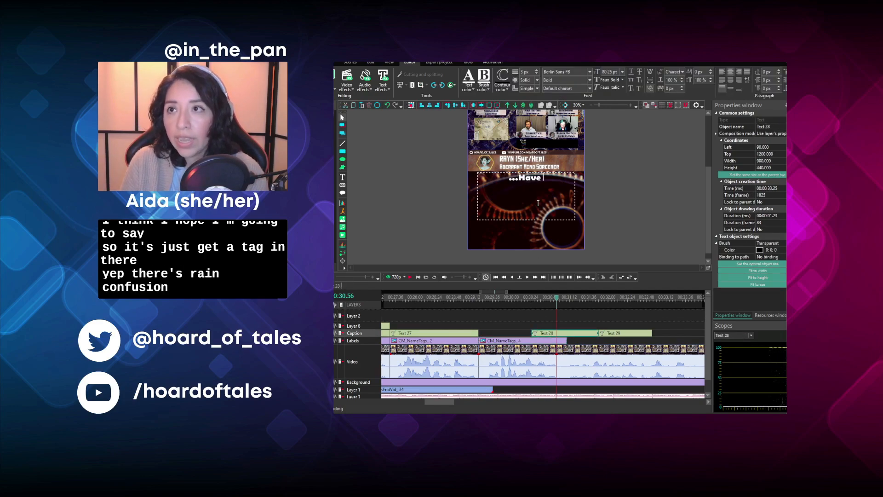
pyautogui.write(' I gotten a l')
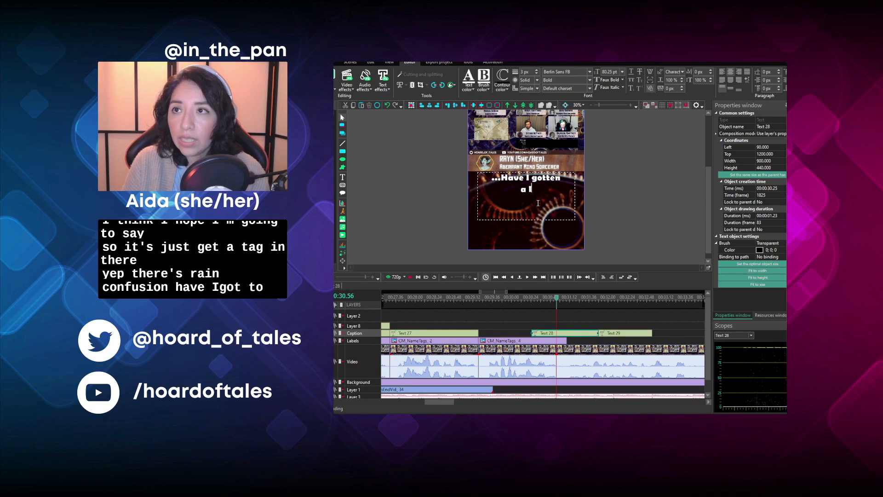
pyautogui.write('ong rest?')
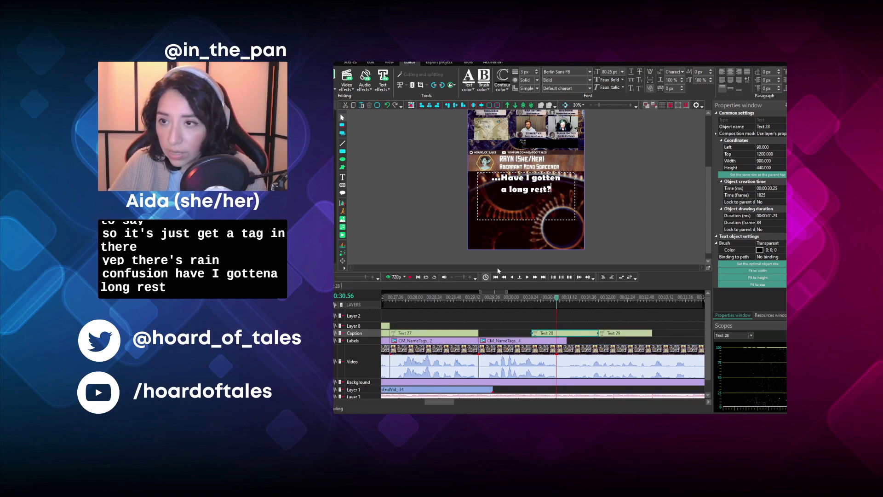
# - Move the long-rest caption to 00:29.19 with a 97-frame duration, and shorten the copied name tag to 97 frames
pyautogui.moveTo(578, 336); pyautogui.dragTo(518, 335)
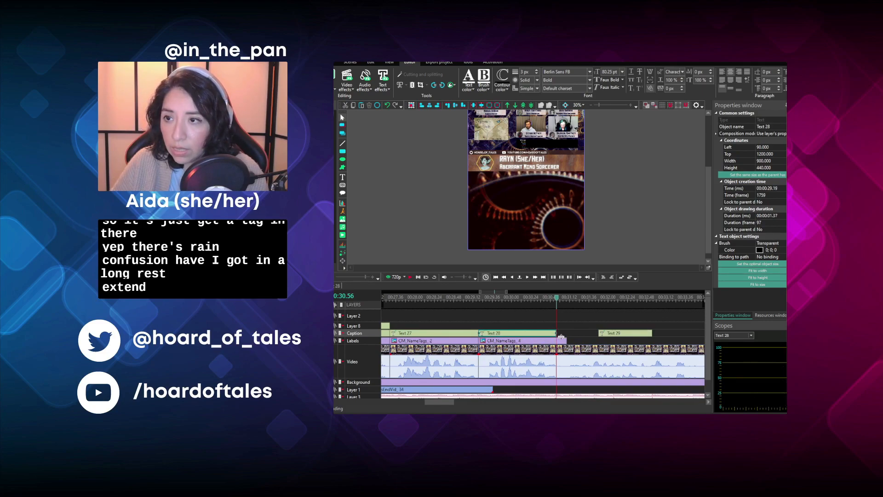
pyautogui.click(562, 341)
pyautogui.click(567, 340)
pyautogui.click(566, 341)
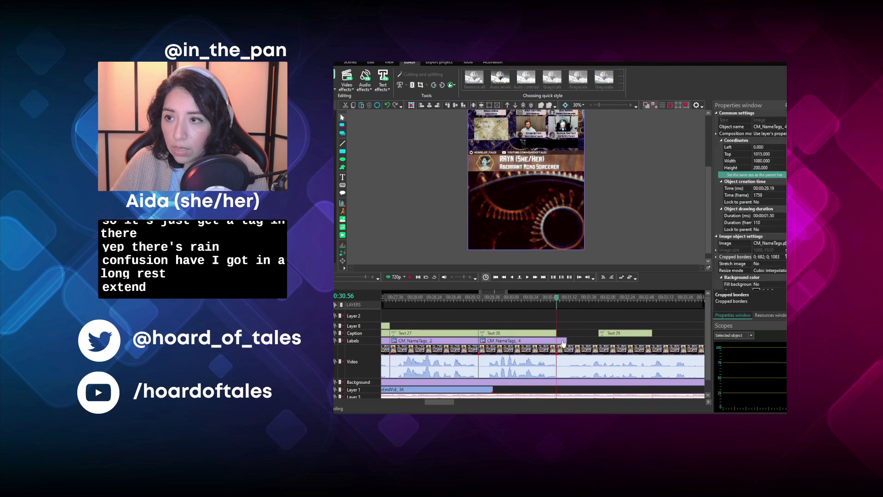
pyautogui.moveTo(560, 340); pyautogui.dragTo(556, 340)
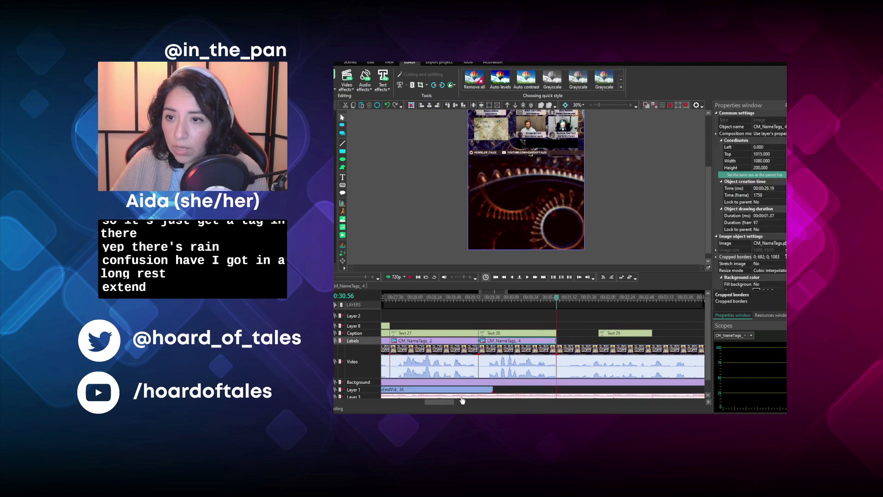
# - Give the long-rest clip the ghost segment's cropped black-and-white close-up look, and preview it at 00:30.37
pyautogui.hscroll(-3, 440, 401)
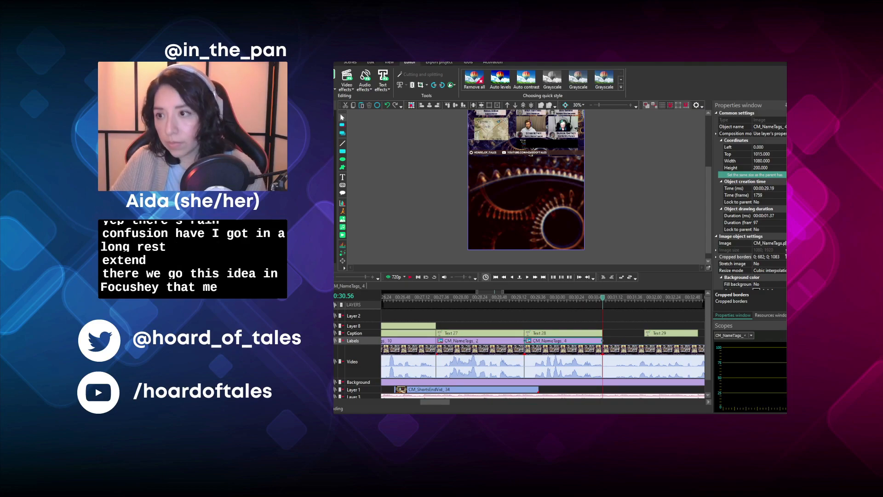
pyautogui.click(599, 345)
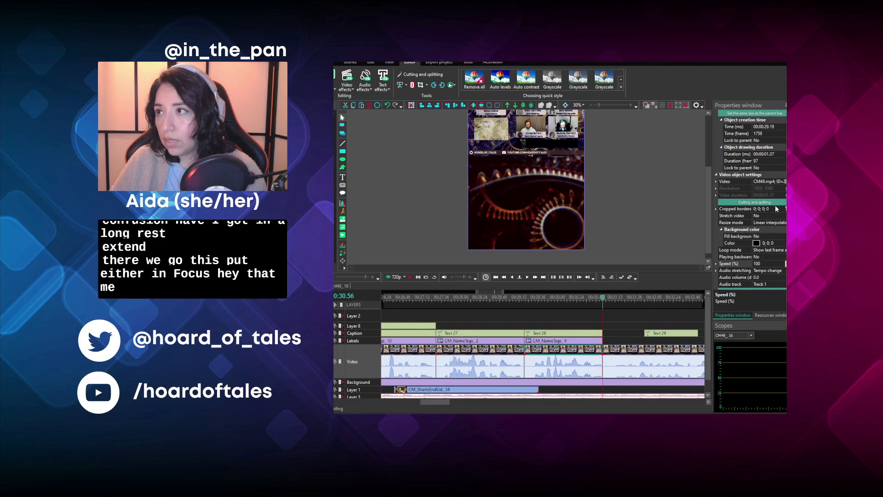
pyautogui.click(652, 170)
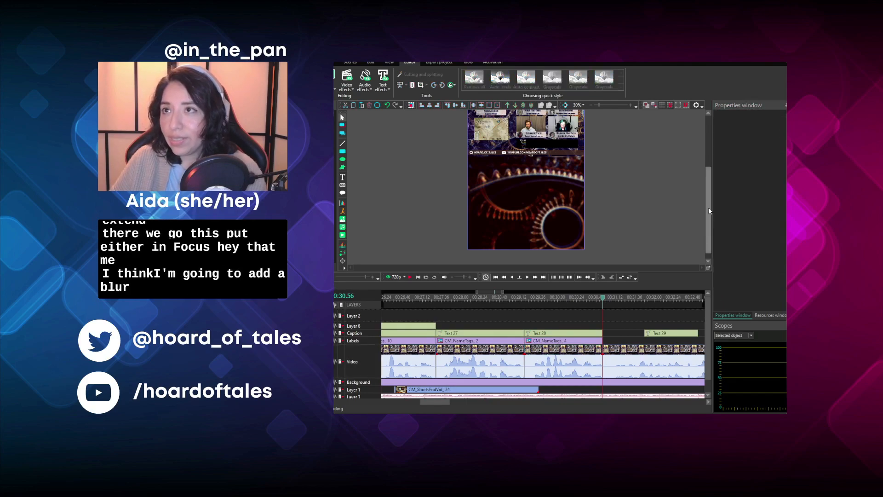
pyautogui.click(587, 302)
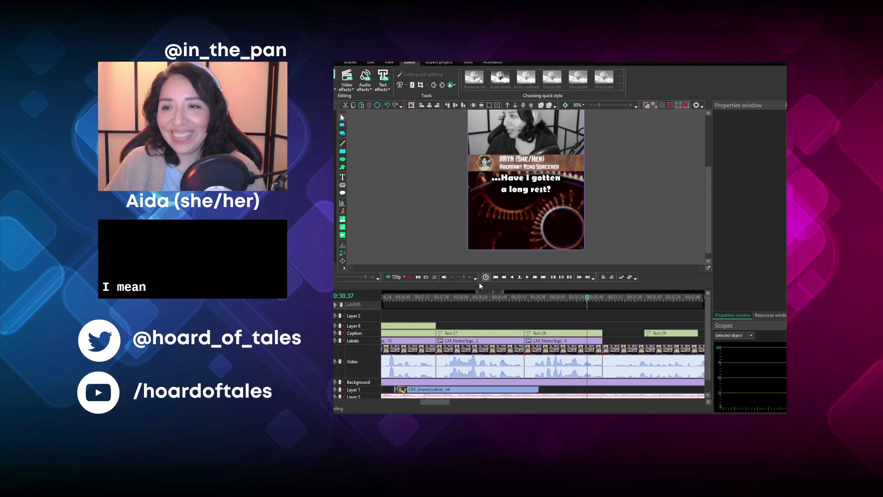
# - Place a copy of the "as a ghost" text over the long-rest clip from 00:29.19 for 97 frames
pyautogui.click(389, 327)
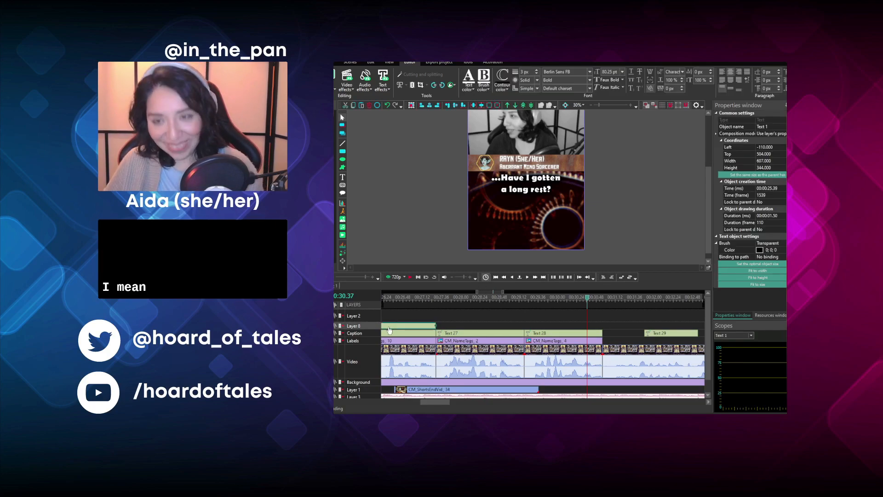
pyautogui.hotkey('ctrl', 'v')
pyautogui.moveTo(389, 328); pyautogui.dragTo(568, 327)
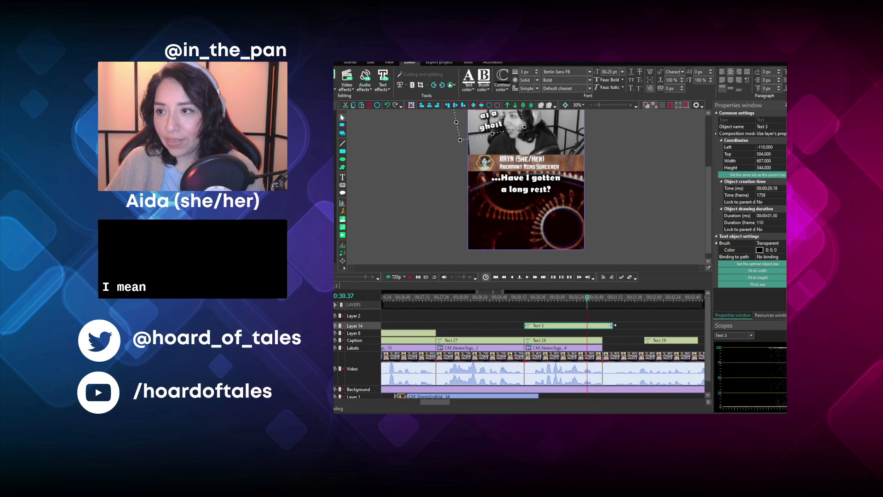
# - Play the uncropped footage from 00:31.01 to hear the lines that follow the long-rest clip
pyautogui.moveTo(437, 402); pyautogui.dragTo(449, 402)
pyautogui.click(477, 298)
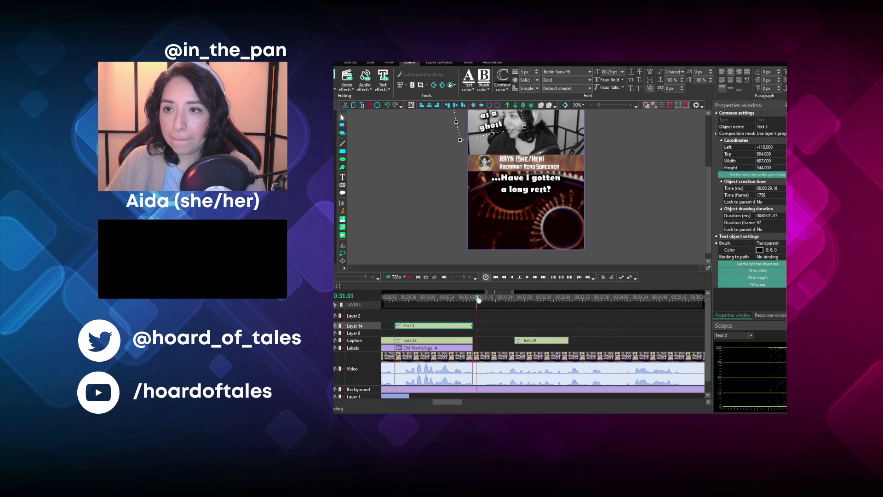
pyautogui.click(411, 277)
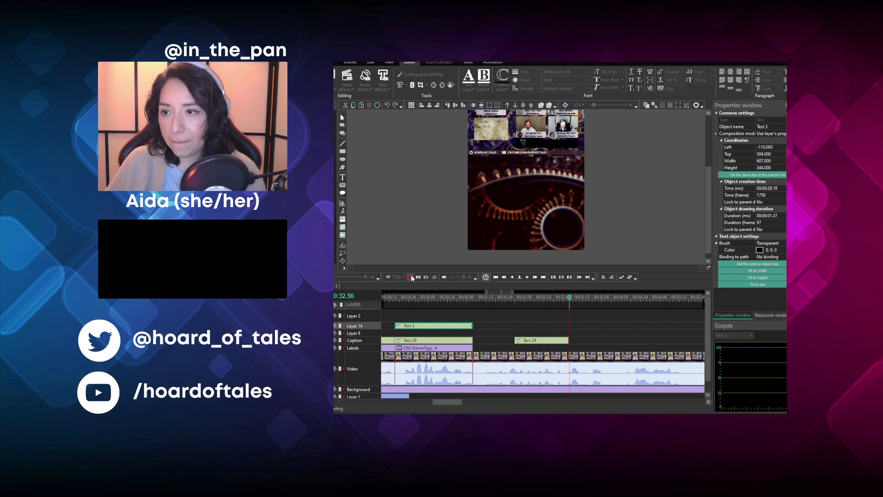
pyautogui.click(410, 276)
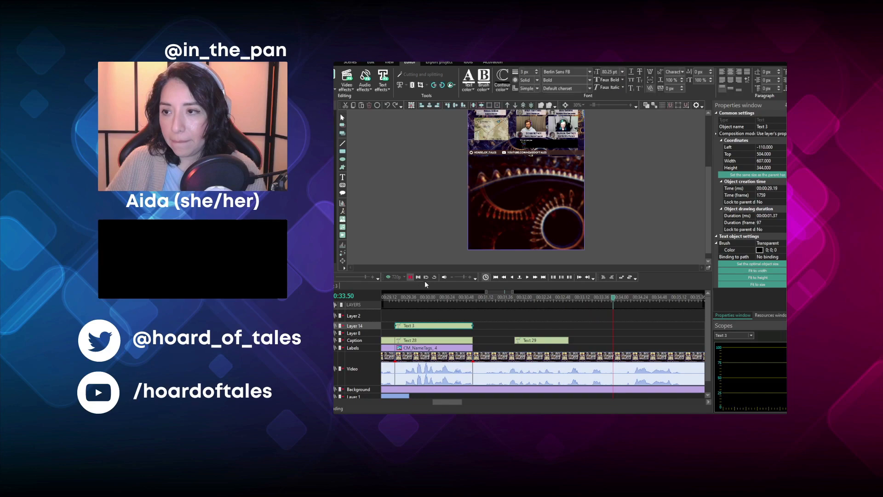
# - Split the uncropped episode footage at 00:32.51, where the "for any of you to answer." line ends
pyautogui.click(562, 299)
pyautogui.moveTo(563, 301); pyautogui.dragTo(567, 301)
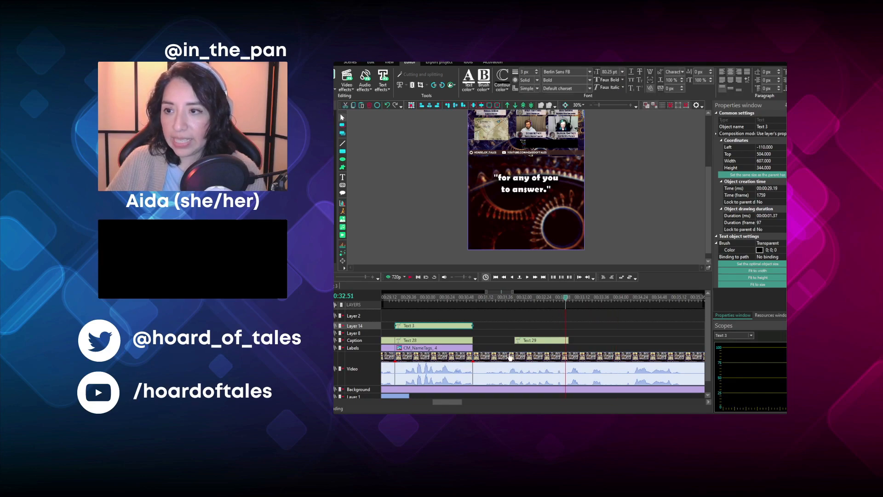
pyautogui.click(510, 357)
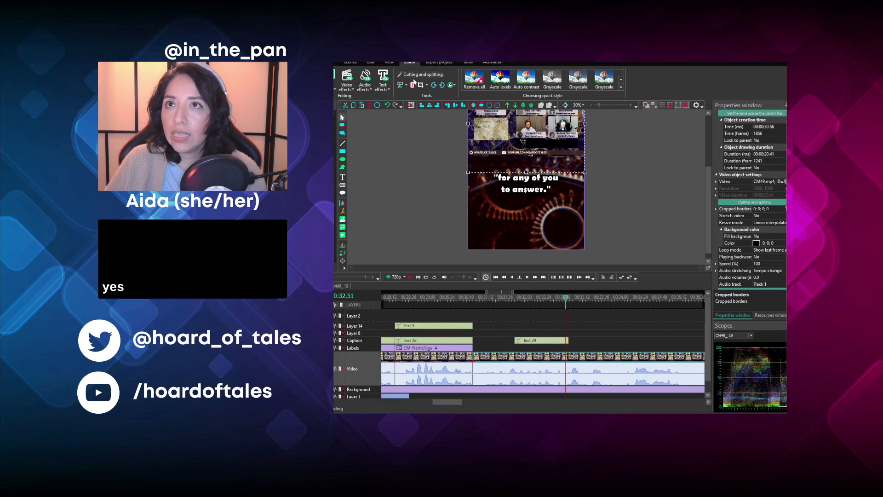
pyautogui.click(514, 313)
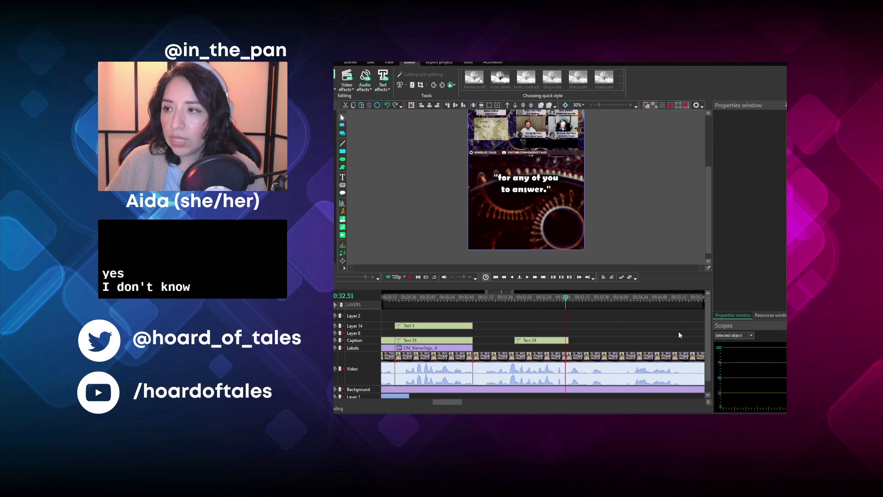
# - Park the "for any of you to answer." caption out of the way on Layer 1, at about 00:31.13
pyautogui.scroll(-1, 708, 349)
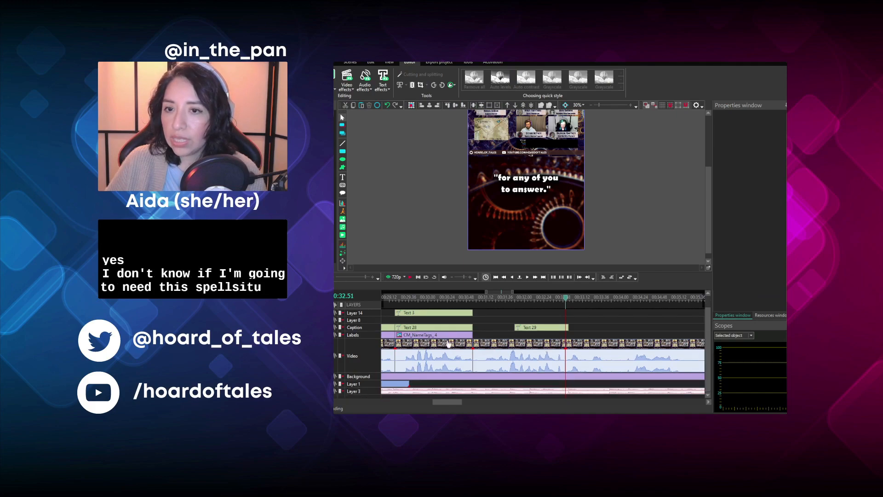
pyautogui.click(496, 391)
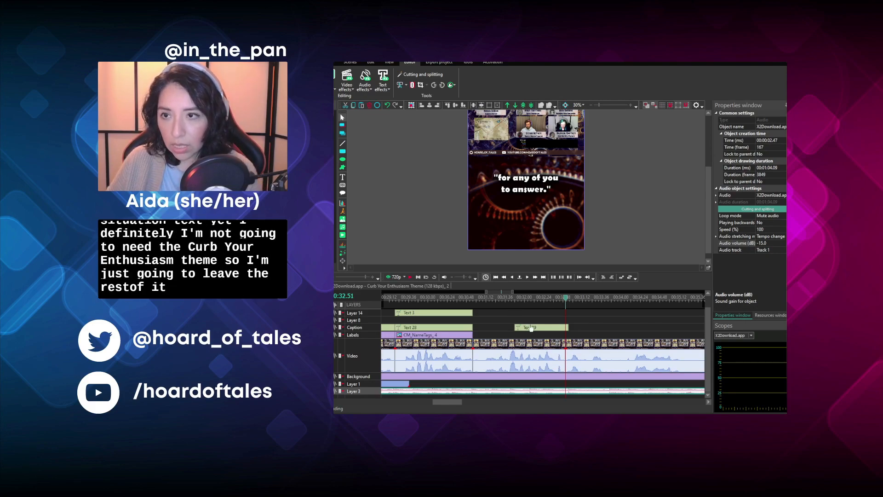
pyautogui.moveTo(539, 331); pyautogui.dragTo(536, 347)
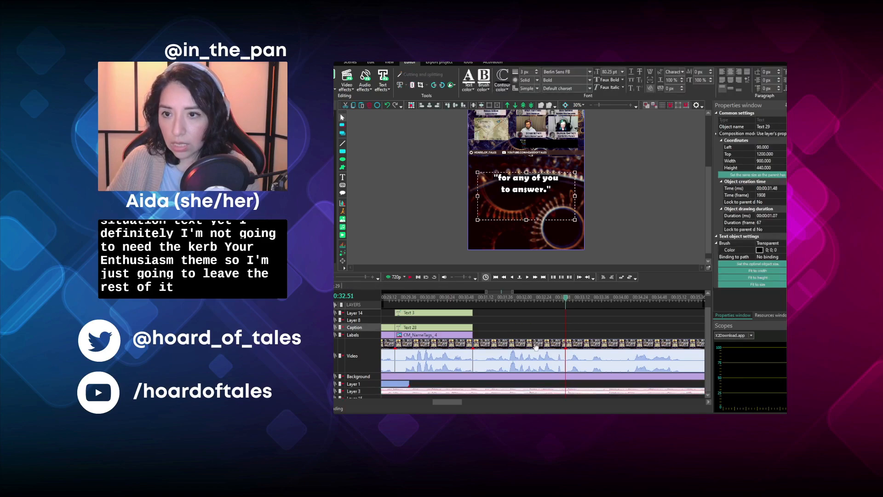
pyautogui.moveTo(515, 379); pyautogui.dragTo(511, 387)
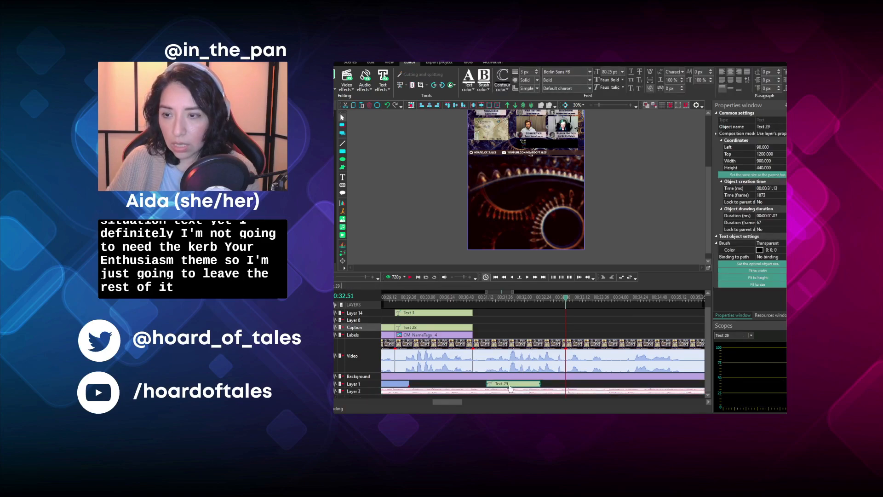
# - Trim the Curb Your Enthusiasm theme on Layer 3 so that it ends at 00:27.08
pyautogui.scroll(-10, 385, 301)
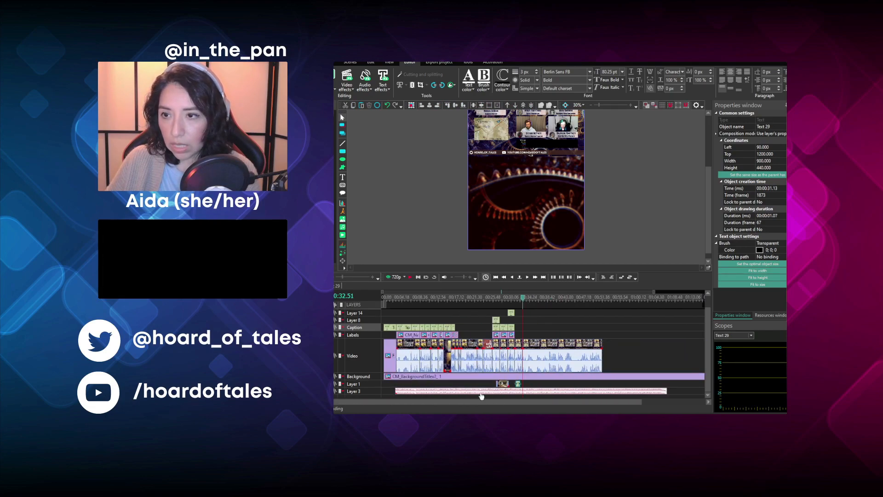
pyautogui.click(593, 390)
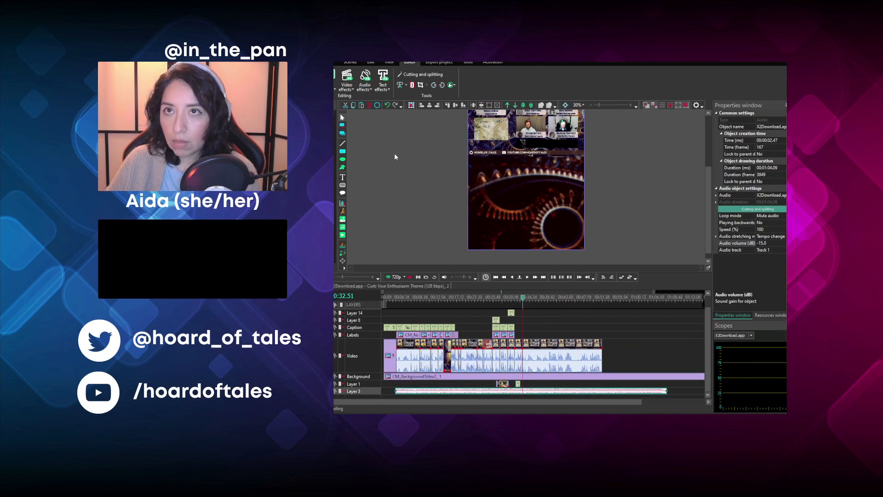
pyautogui.click(415, 117)
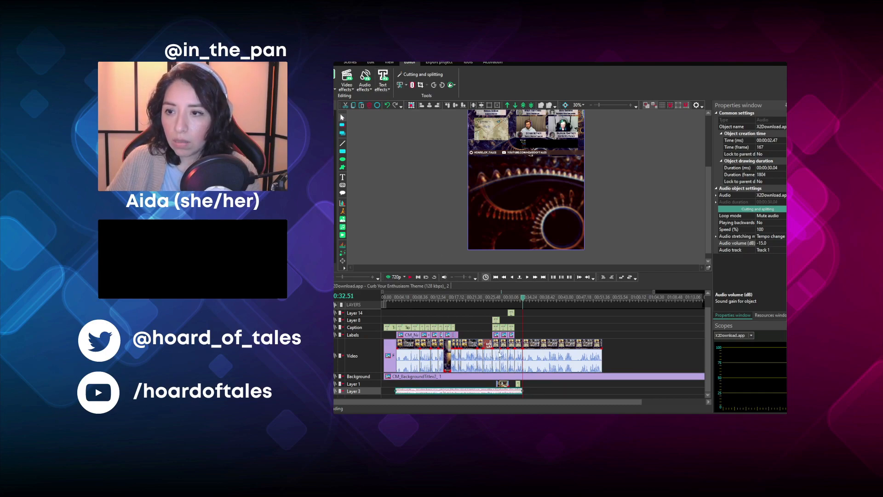
pyautogui.click(498, 297)
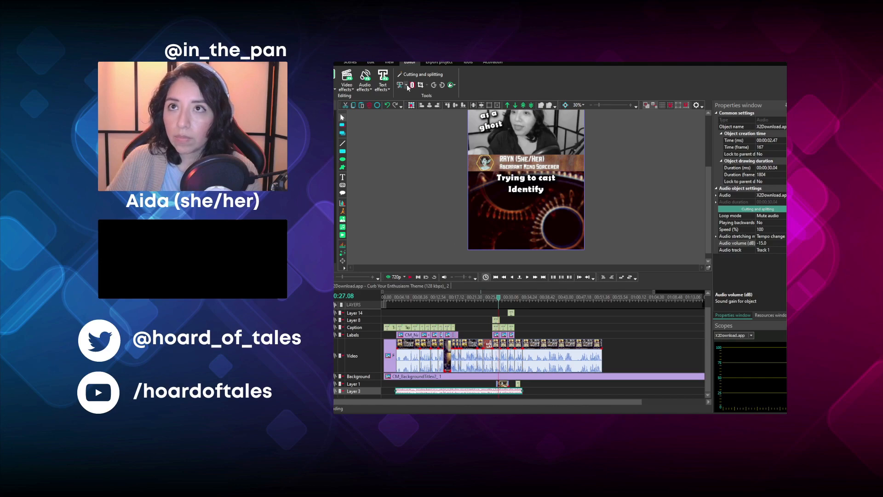
pyautogui.click(411, 115)
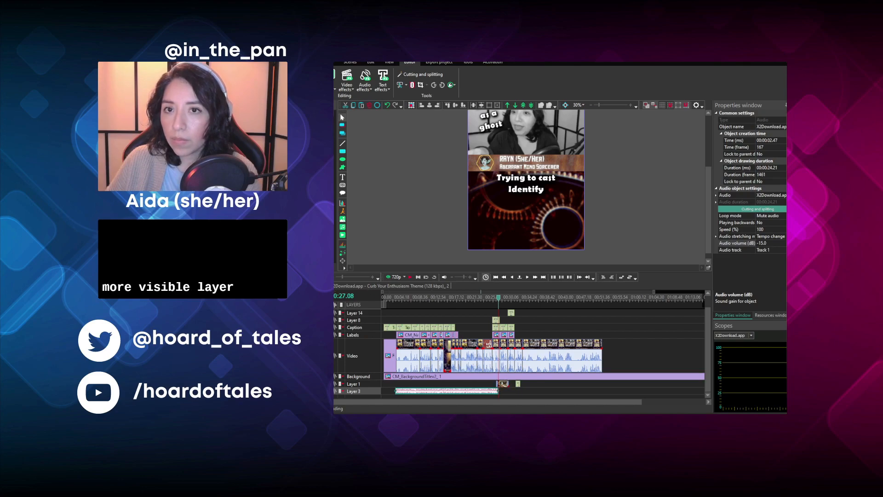
# - Park the 115-frame footage segment on Layer 3 after the theme music, and move the remaining footage to 00:30.56 to close the gap
pyautogui.scroll(6, 499, 344)
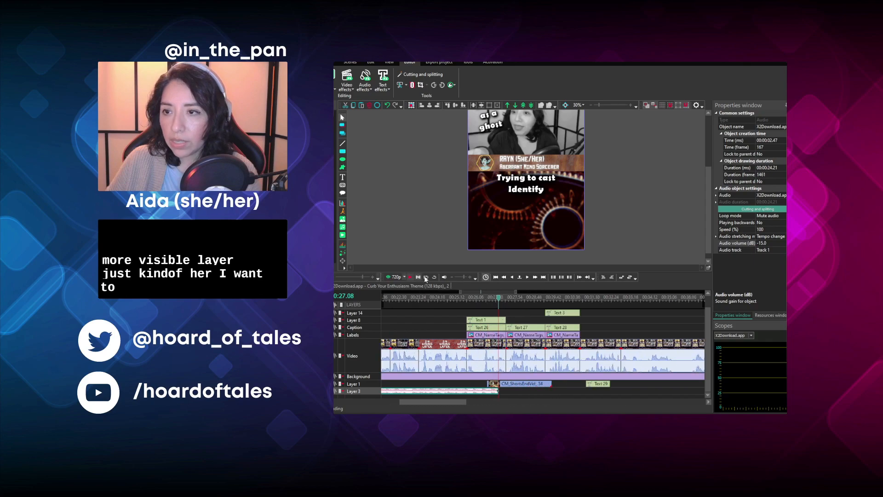
pyautogui.click(621, 298)
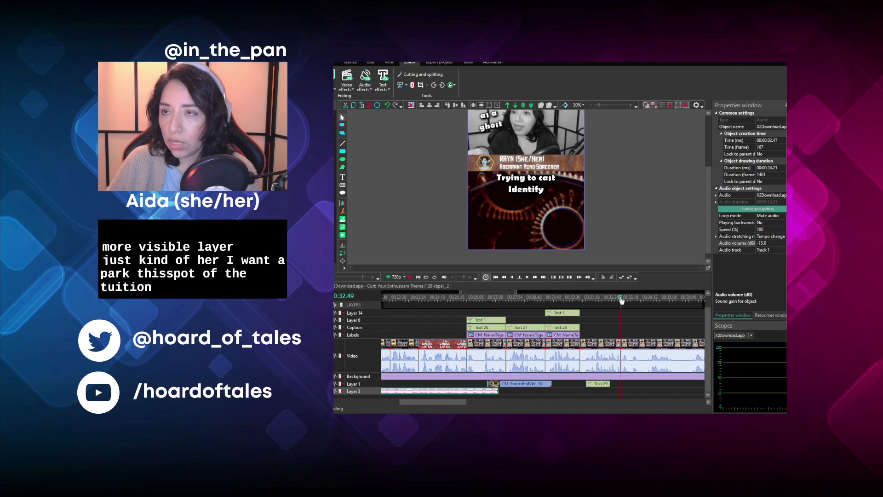
pyautogui.click(410, 278)
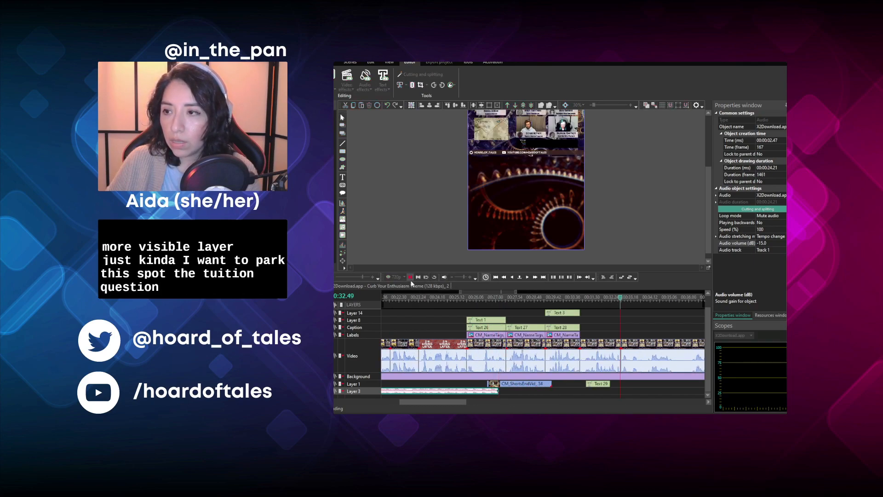
pyautogui.click(581, 343)
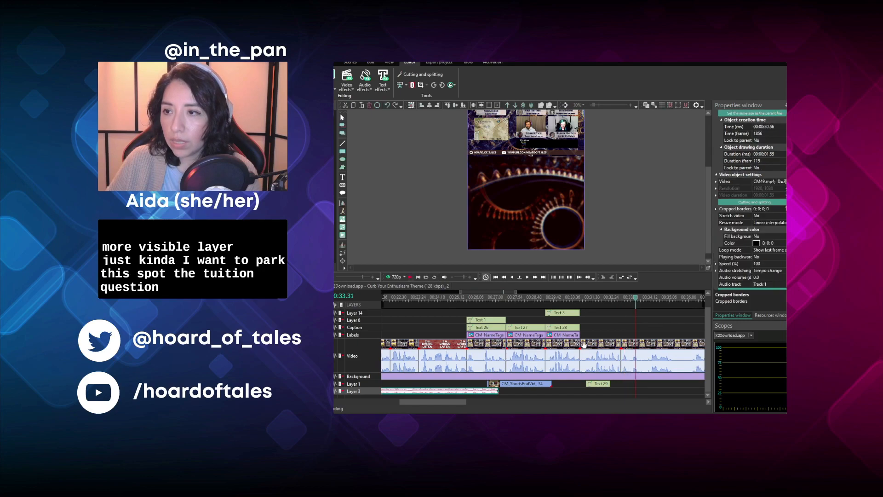
pyautogui.moveTo(559, 368); pyautogui.dragTo(496, 391)
pyautogui.moveTo(443, 402); pyautogui.dragTo(468, 410)
pyautogui.moveTo(589, 346); pyautogui.dragTo(547, 346)
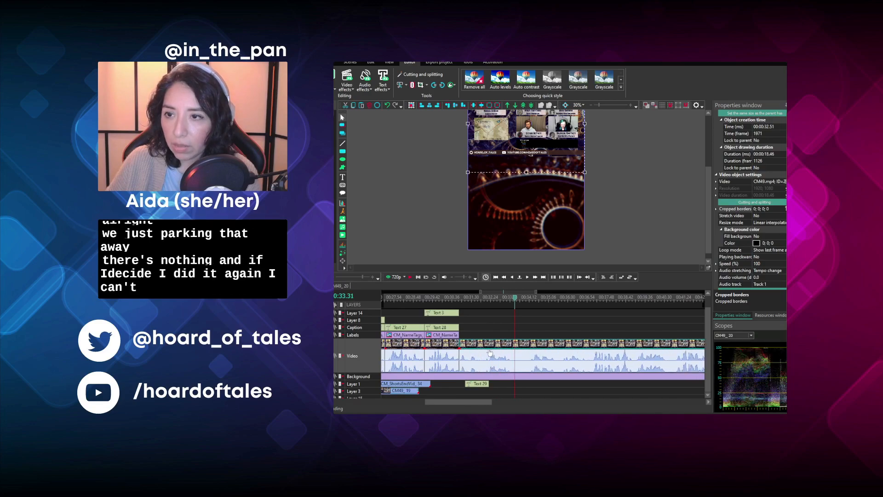
pyautogui.moveTo(479, 402); pyautogui.dragTo(457, 411)
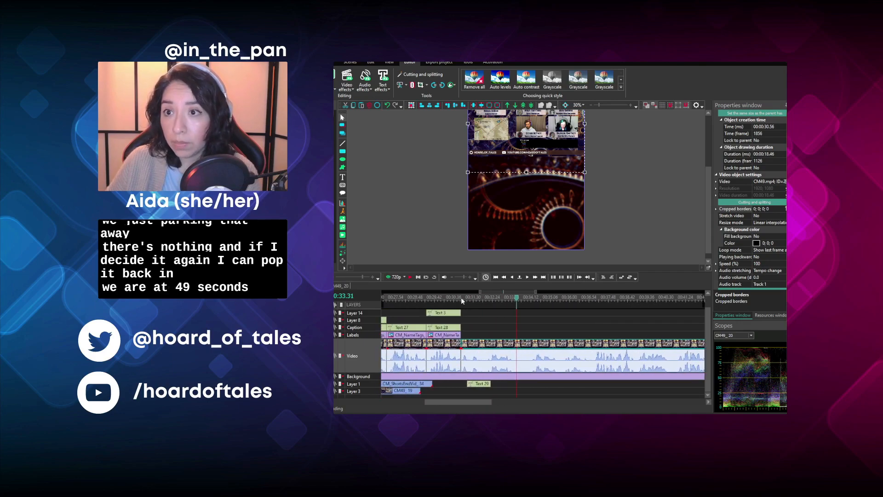
# - Play the footage from 00:31.04 to find the end of the line, and split it at 00:33.20
pyautogui.click(466, 300)
pyautogui.click(465, 300)
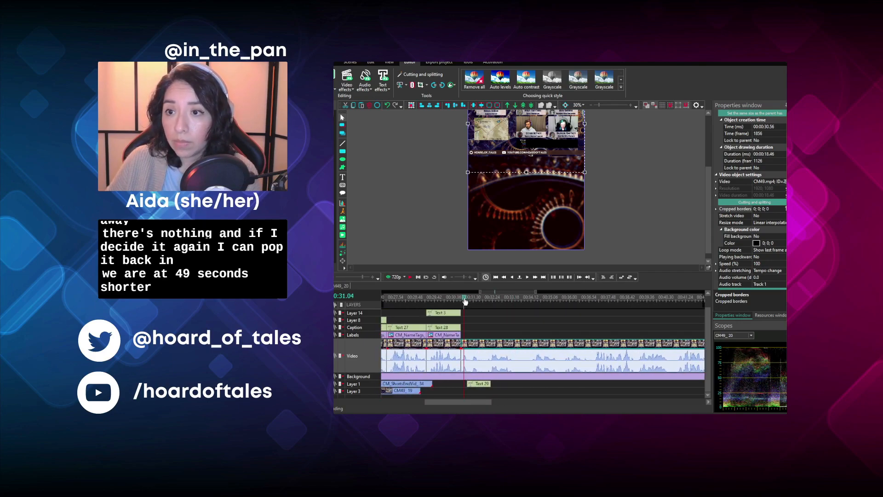
pyautogui.click(412, 277)
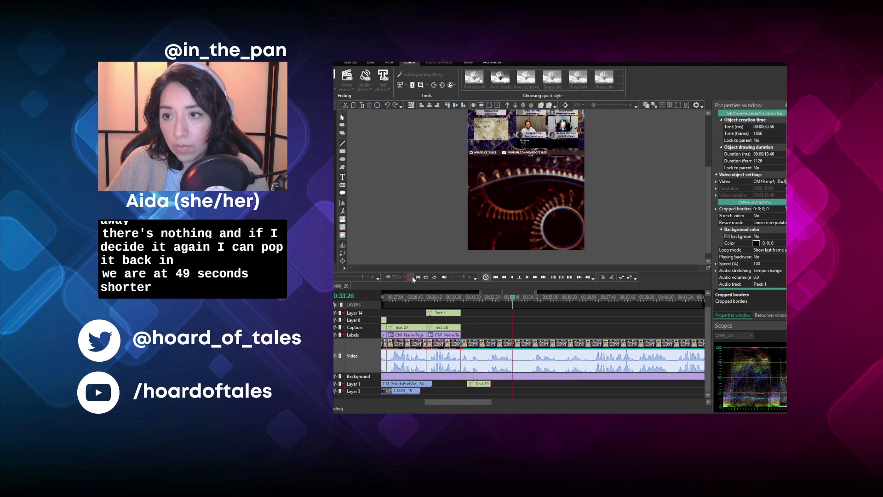
pyautogui.click(513, 298)
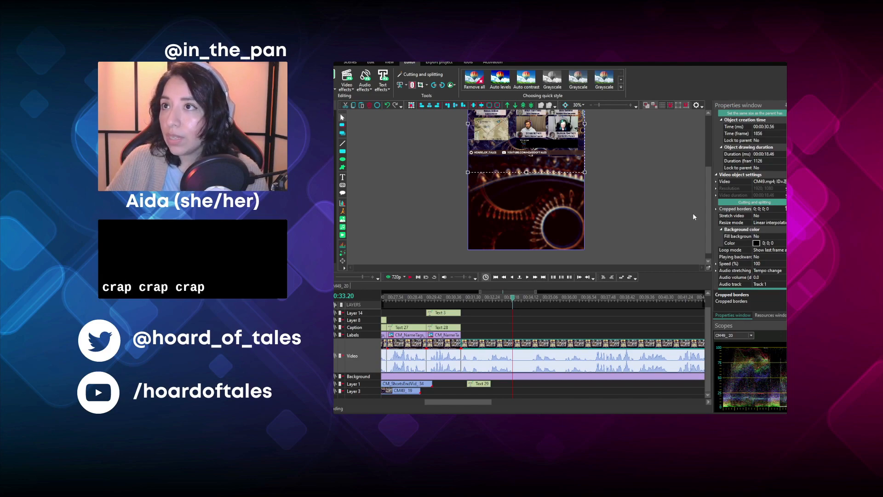
pyautogui.moveTo(708, 224)
pyautogui.mouseDown()
pyautogui.moveTo(703, 203)
pyautogui.moveTo(699, 211)
pyautogui.mouseUp()
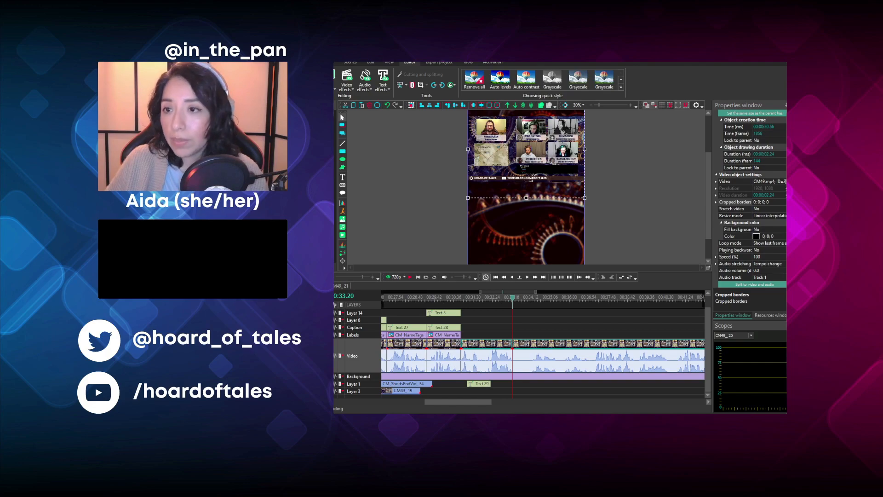
# - Play the footage after the 00:33.20 cut, and replay the segment before it to check the cut point
pyautogui.click(483, 345)
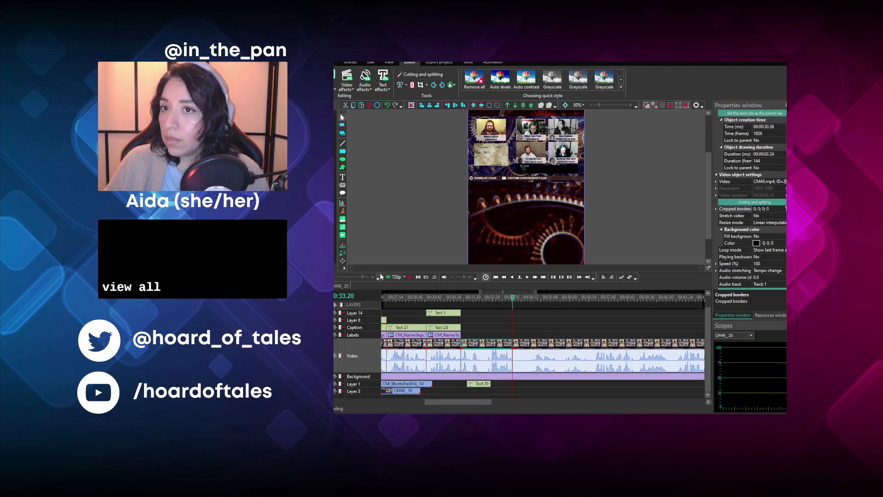
pyautogui.click(409, 278)
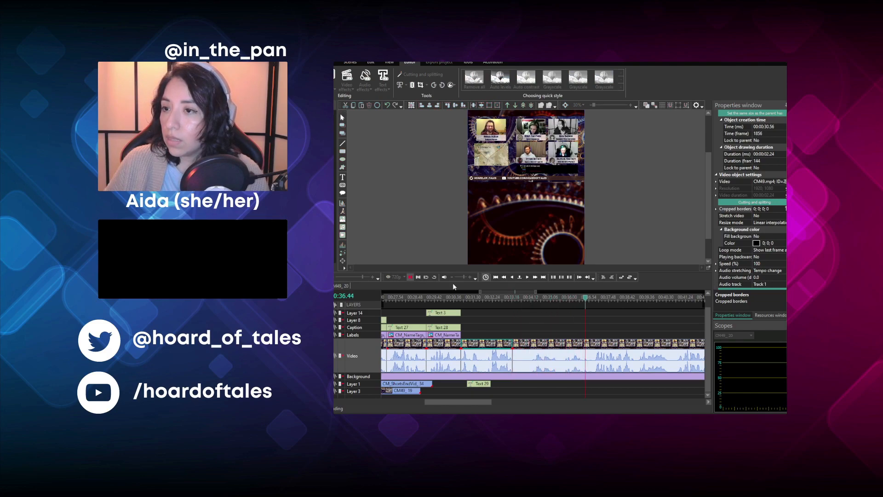
pyautogui.click(578, 297)
pyautogui.click(469, 297)
pyautogui.click(409, 278)
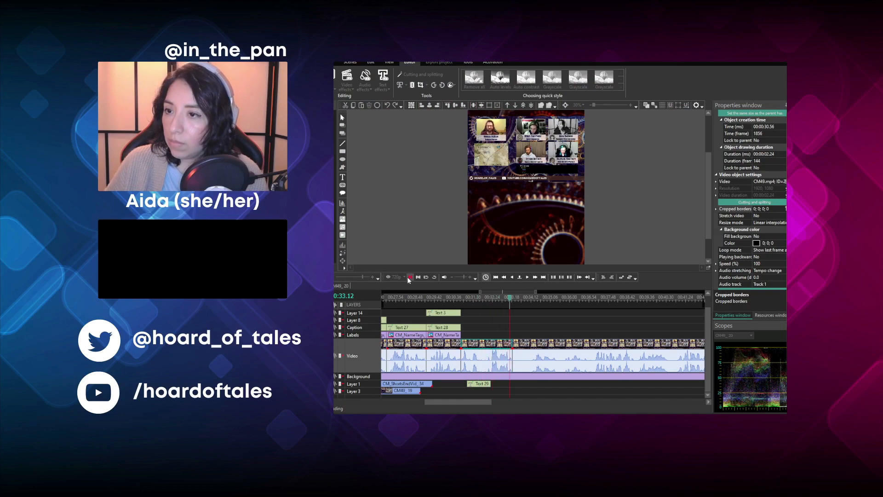
pyautogui.click(409, 277)
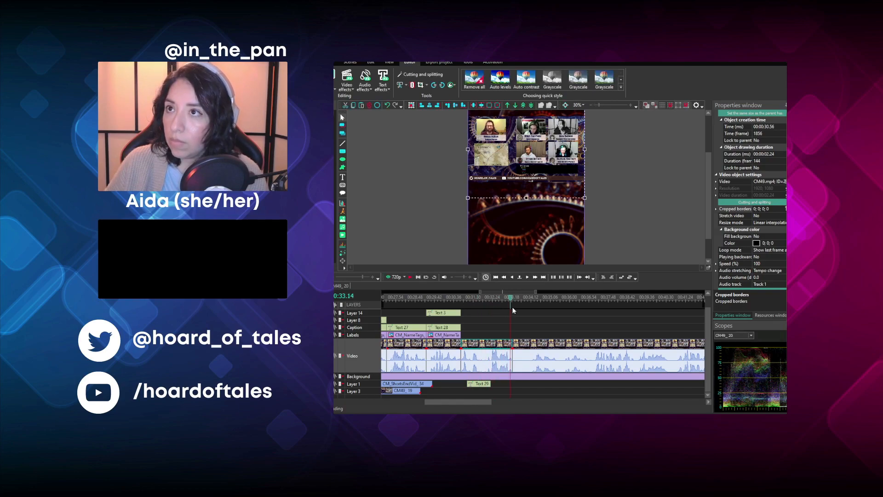
# - Remove the footage between 00:33.20 and 00:34.11, and move the remaining clip to 00:33.20 to close the gap
pyautogui.click(526, 299)
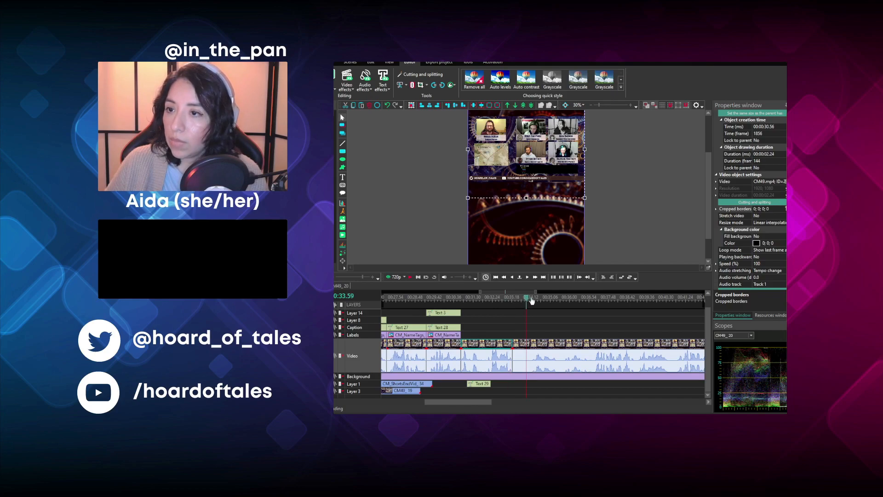
pyautogui.click(531, 299)
pyautogui.click(518, 343)
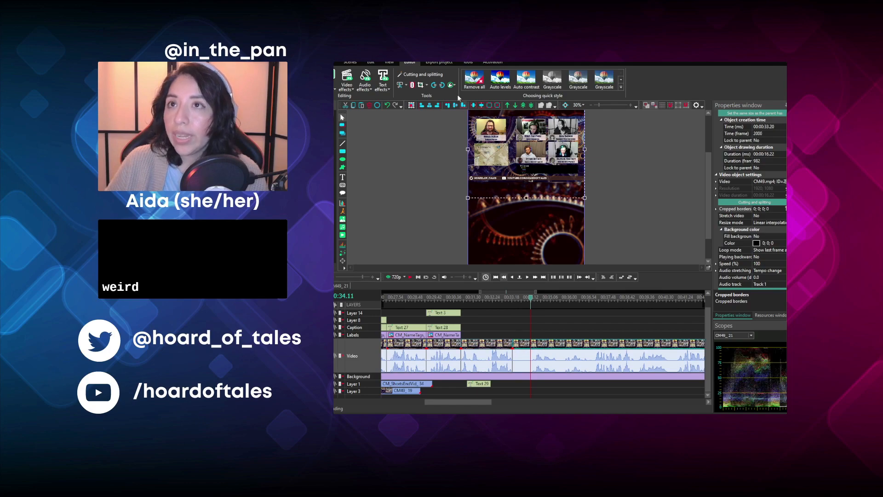
pyautogui.click(412, 108)
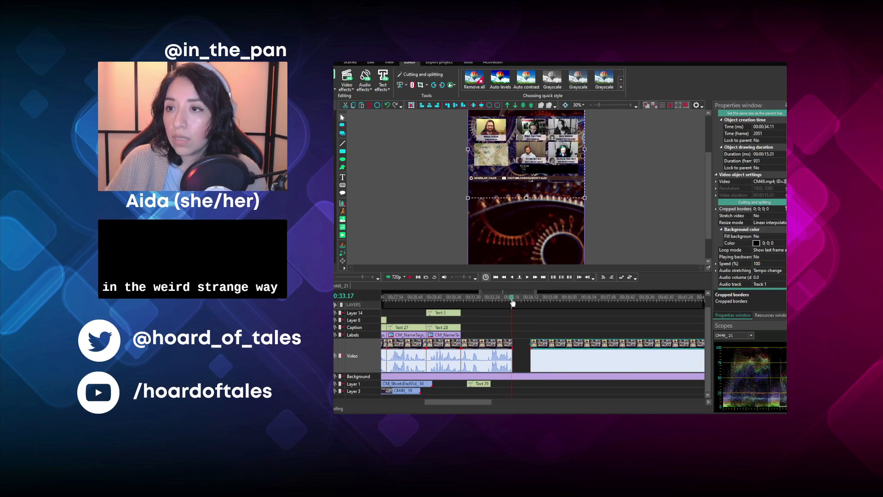
pyautogui.hotkey('ctrl', 'z')
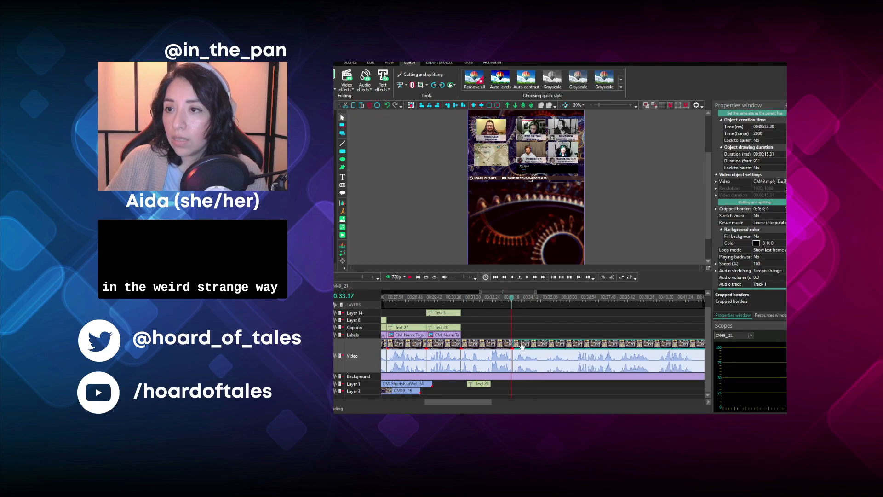
# - Play the footage from 00:33.25, split it at 00:34.43, and play the part that follows
pyautogui.click(514, 298)
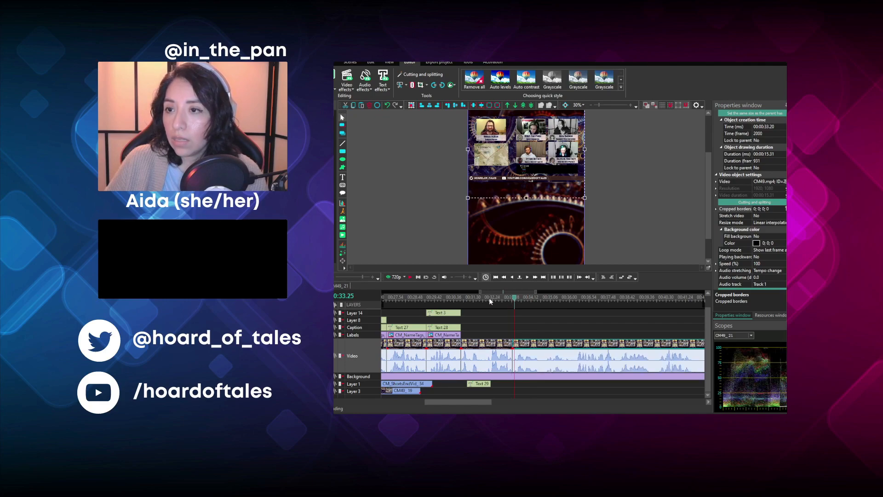
pyautogui.click(408, 277)
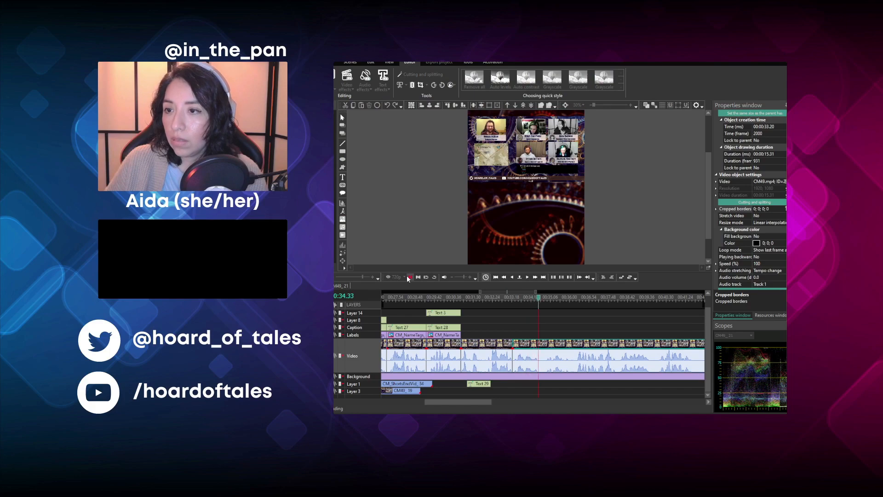
pyautogui.click(541, 299)
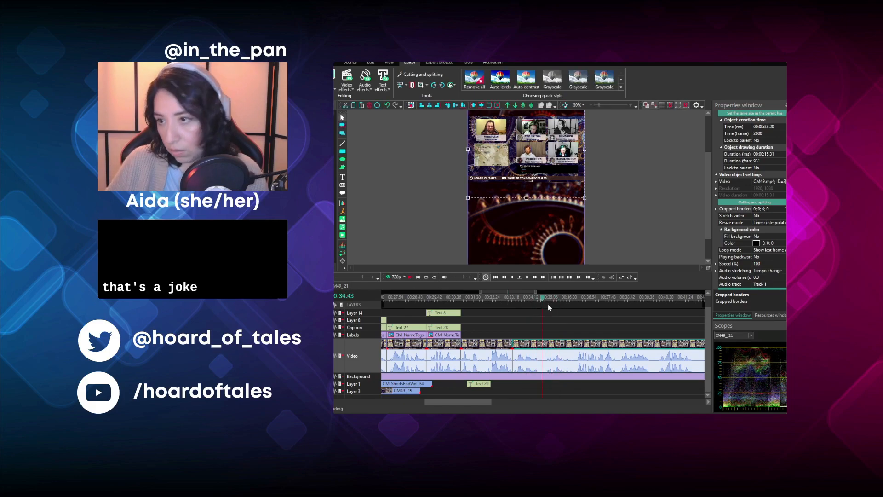
pyautogui.click(411, 90)
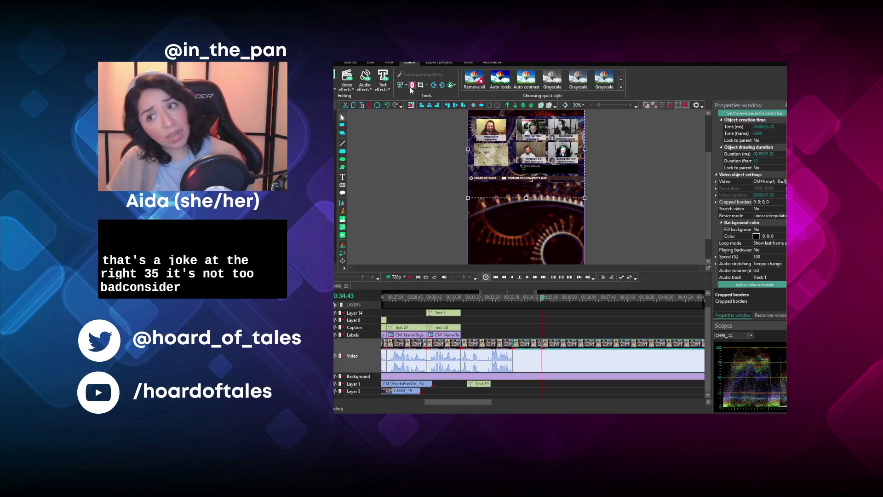
pyautogui.click(543, 317)
pyautogui.click(410, 277)
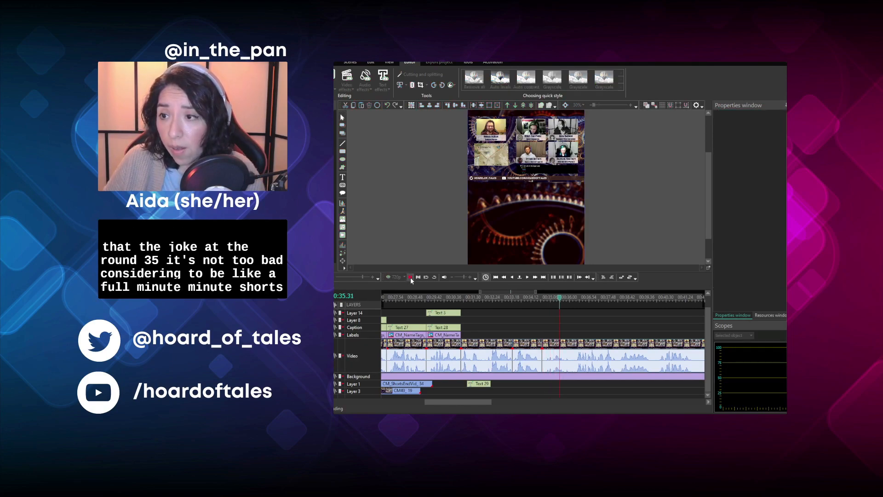
# - Play the footage around 00:36 to find the end of the line, and split it at 00:36.03
pyautogui.click(410, 277)
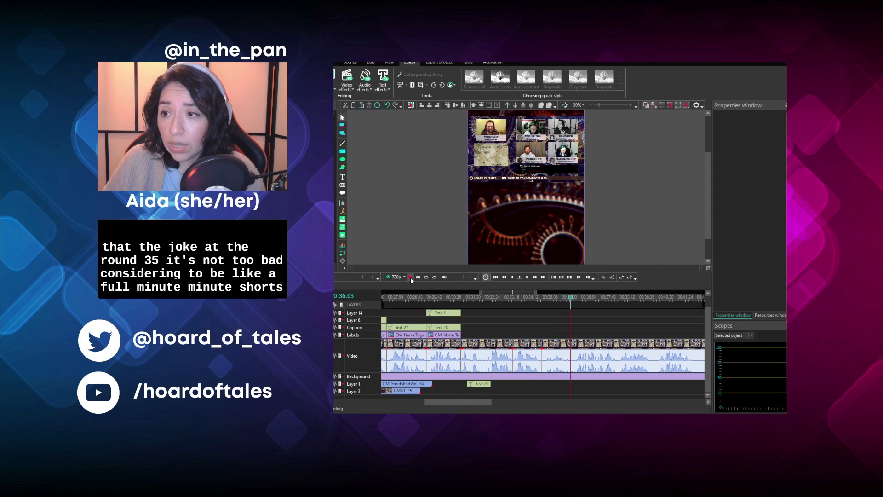
pyautogui.click(410, 277)
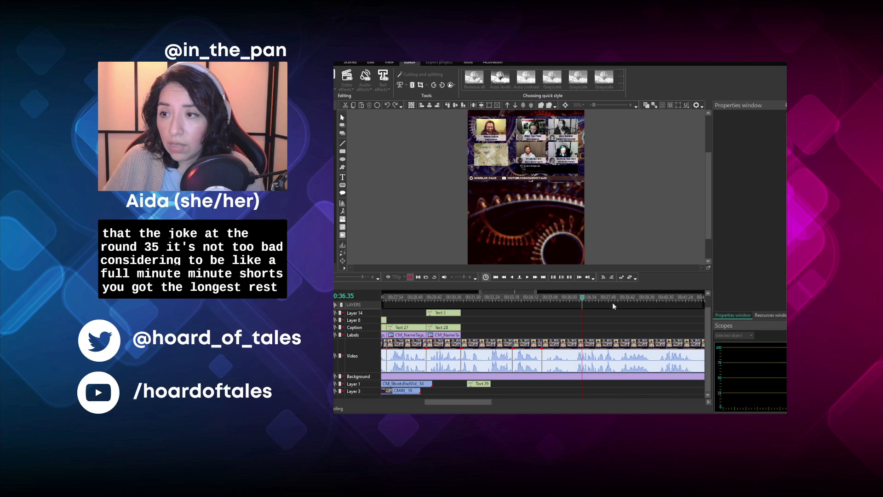
pyautogui.press('space')
pyautogui.click(571, 298)
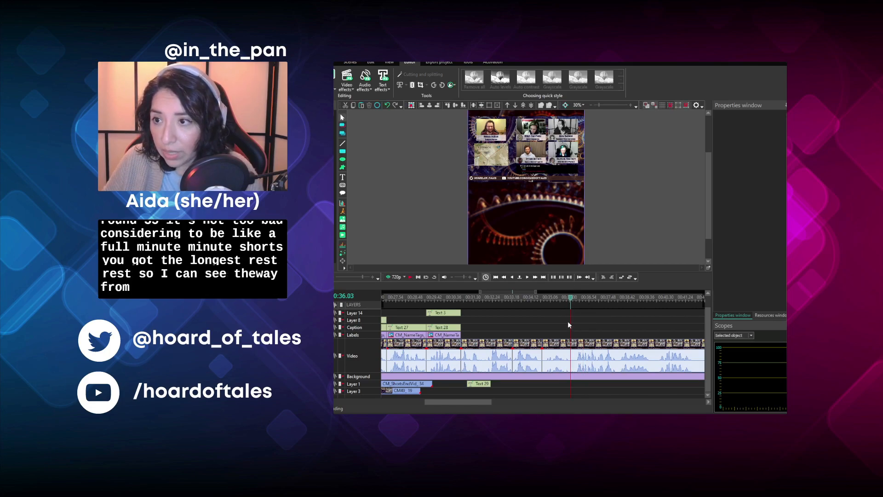
pyautogui.click(569, 354)
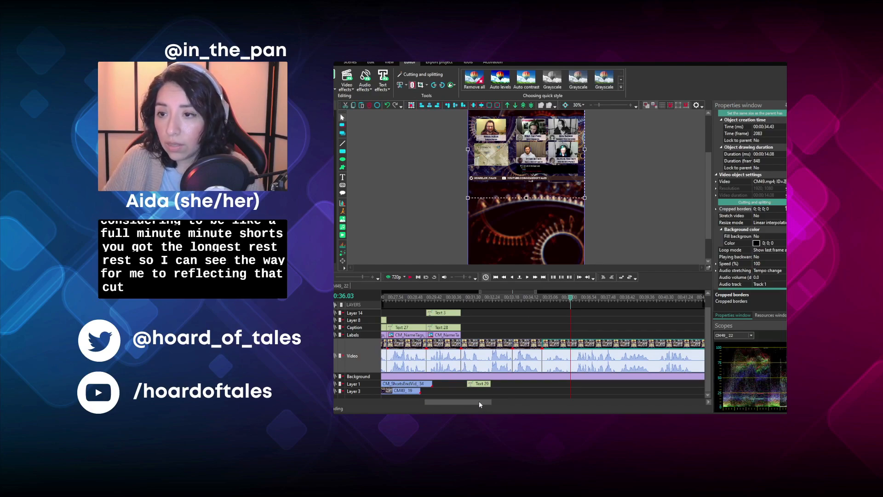
pyautogui.click(531, 324)
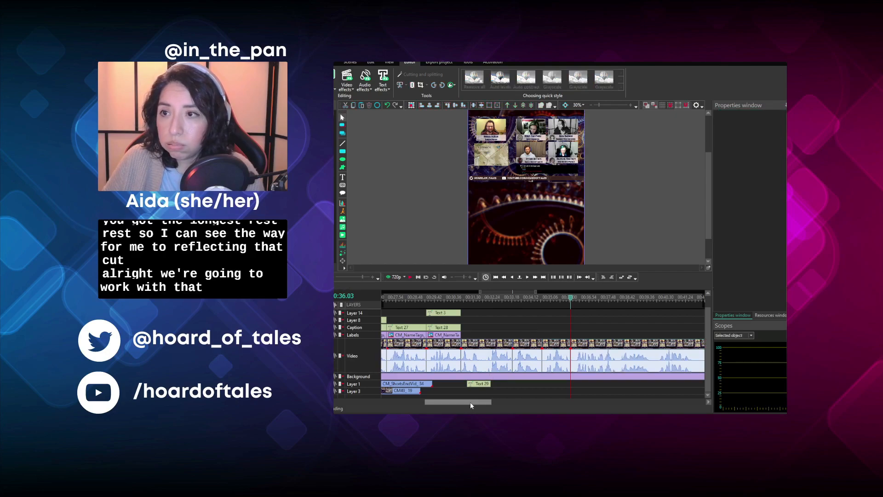
# - Play the remaining footage from 00:36.18 to about 00:42.13 to judge what follows the latest cut
pyautogui.moveTo(470, 401); pyautogui.dragTo(443, 403)
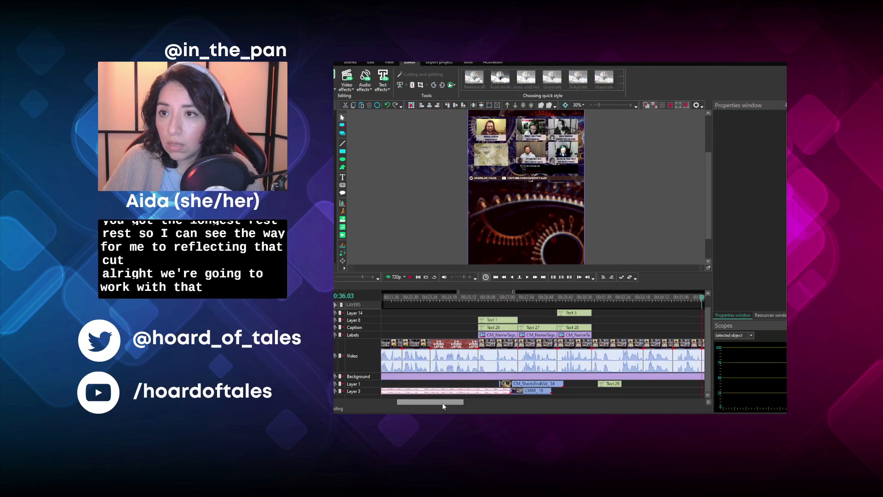
pyautogui.moveTo(443, 404); pyautogui.dragTo(501, 413)
pyautogui.click(476, 301)
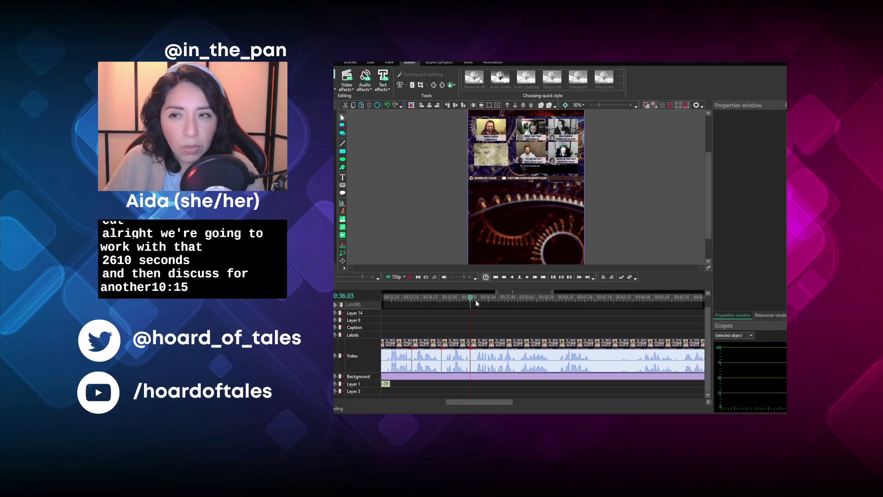
pyautogui.click(410, 278)
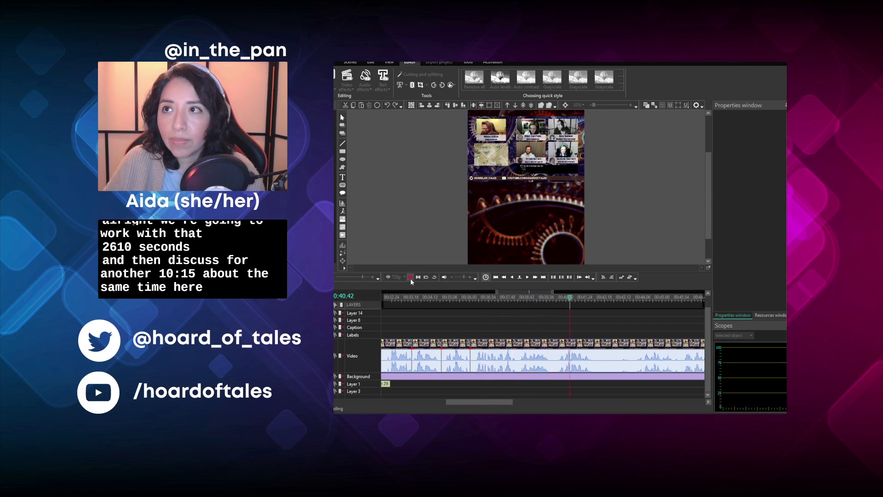
pyautogui.click(410, 278)
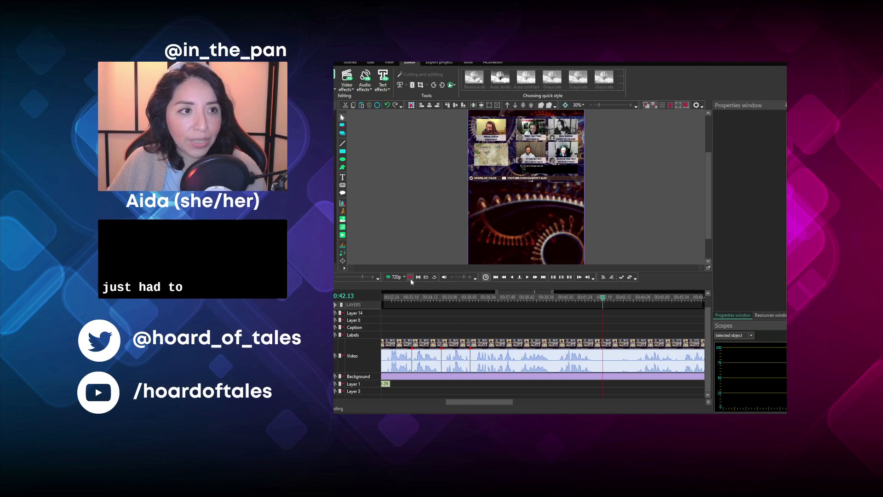
# - Play the opening from 00:03.15 and correct the second caption to "now in the underground tunnels," with "tunnels," on its own line
pyautogui.moveTo(487, 402); pyautogui.dragTo(358, 403)
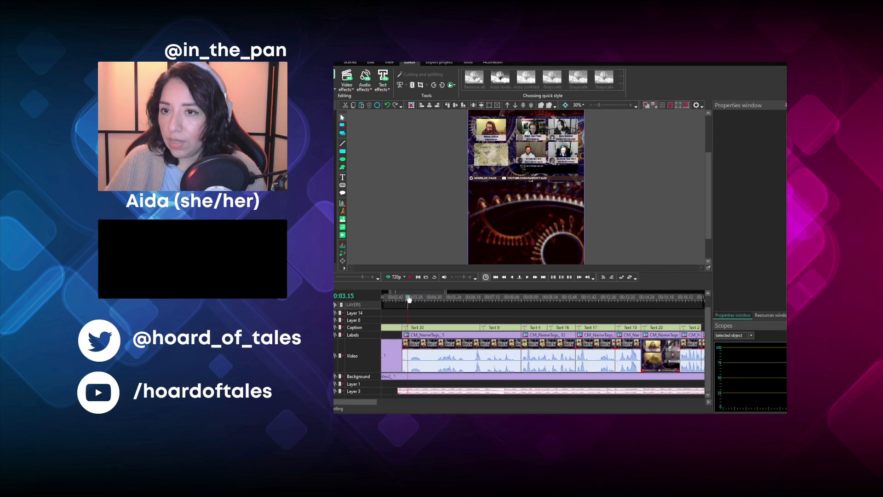
pyautogui.click(411, 278)
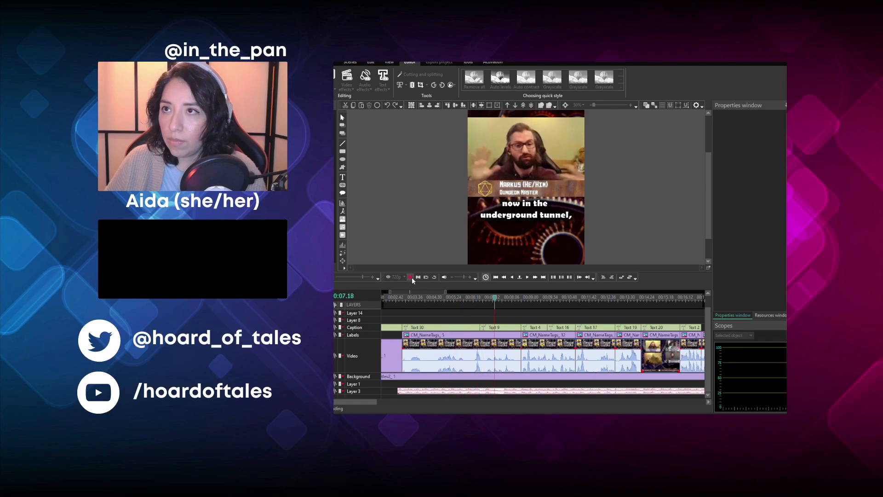
pyautogui.click(410, 277)
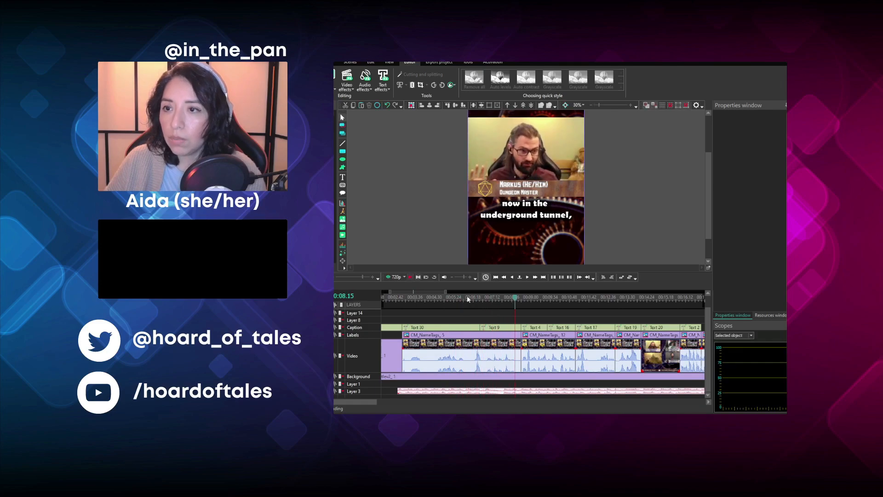
pyautogui.click(517, 216)
pyautogui.doubleClick(517, 216)
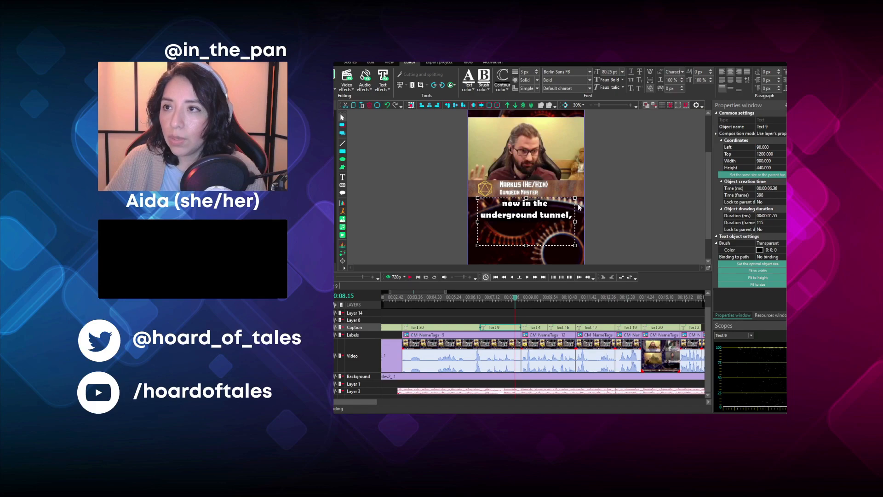
pyautogui.write('s')
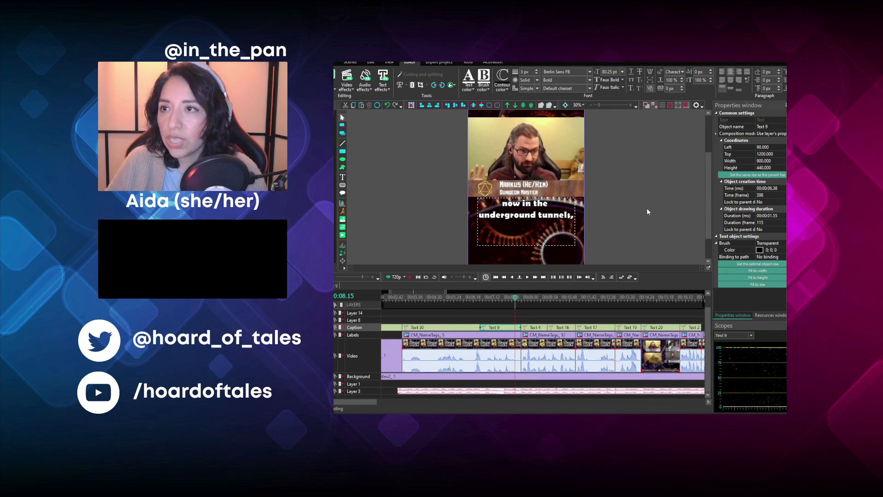
pyautogui.click(537, 216)
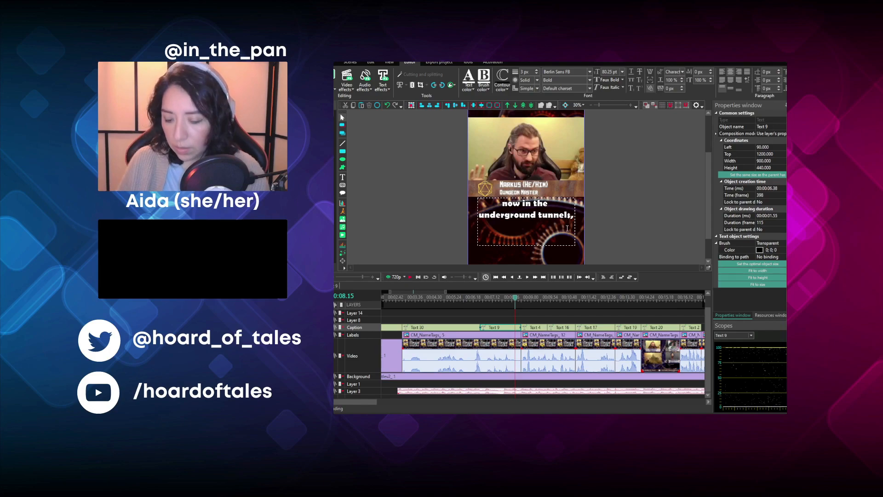
pyautogui.press('Return')
pyautogui.click(637, 227)
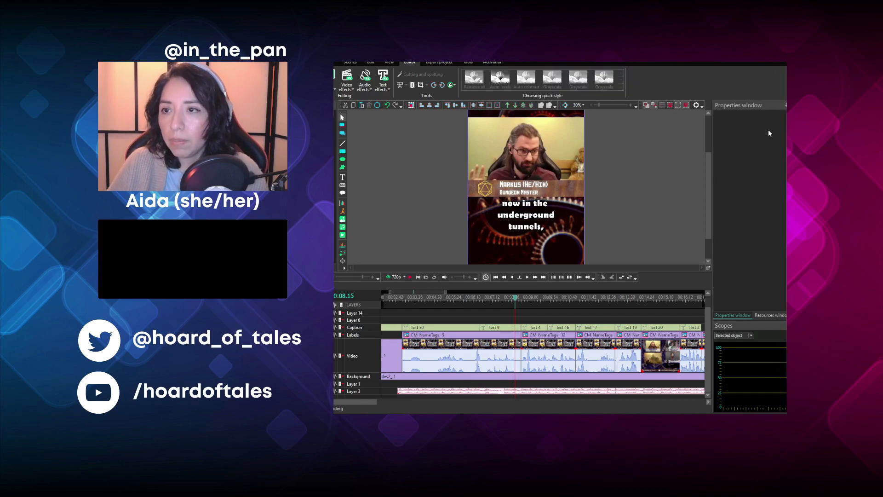
# - Check the speed settings of the first two close-up clips, playing the second one from 00:08.47
pyautogui.click(491, 345)
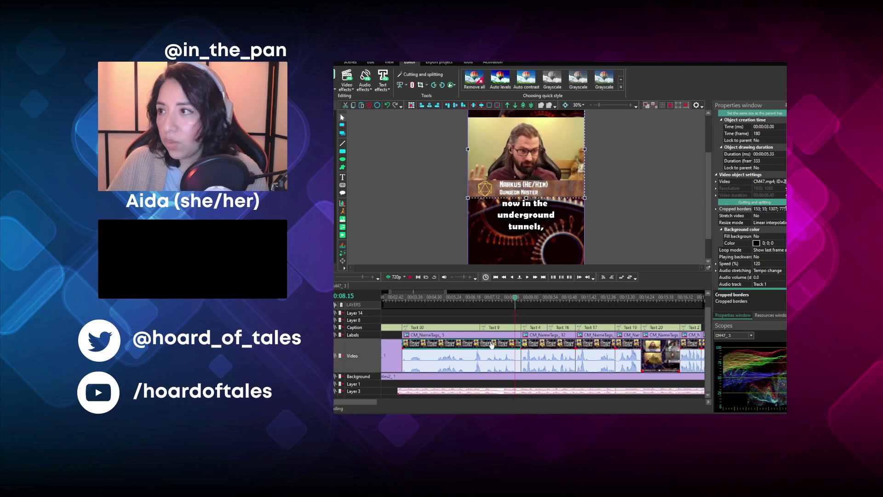
pyautogui.click(526, 300)
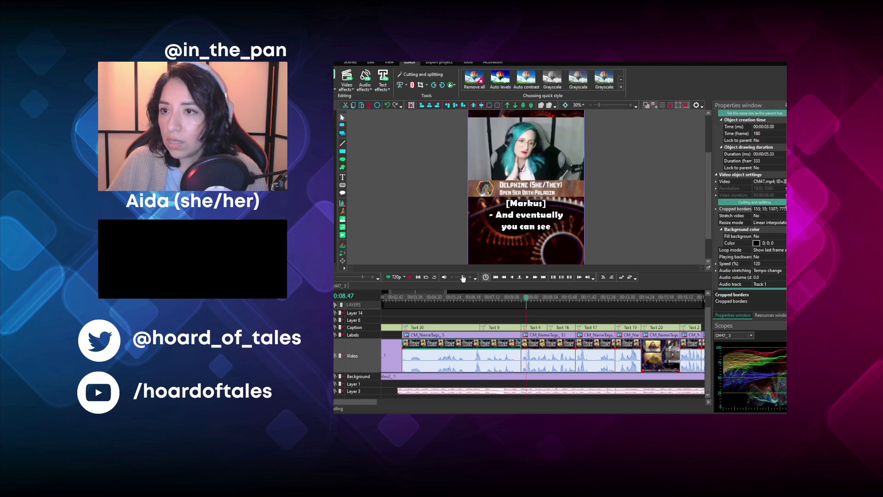
pyautogui.click(410, 276)
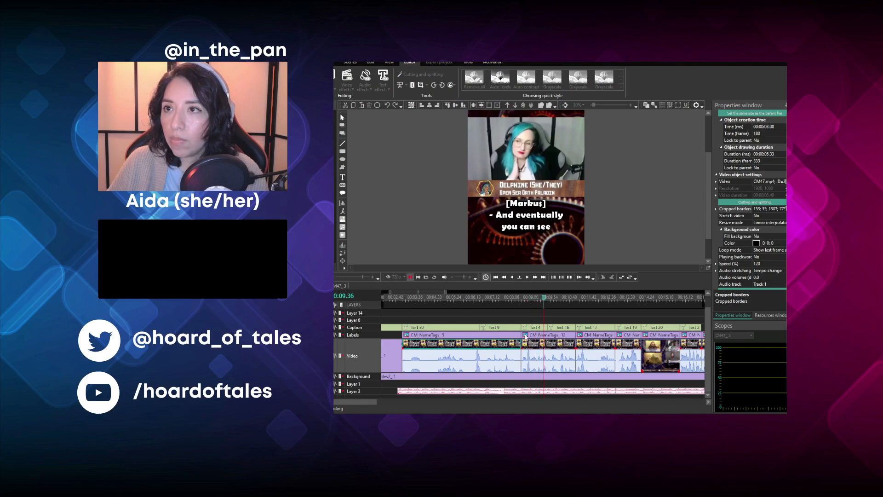
pyautogui.press('space')
pyautogui.click(560, 343)
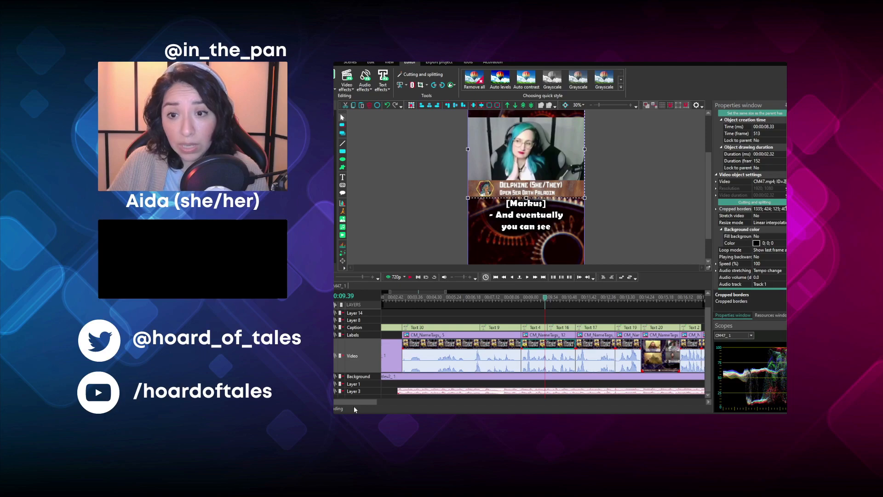
# - Play the clip captioned "The light on the outside." and set its speed to 110%
pyautogui.moveTo(357, 402); pyautogui.dragTo(390, 406)
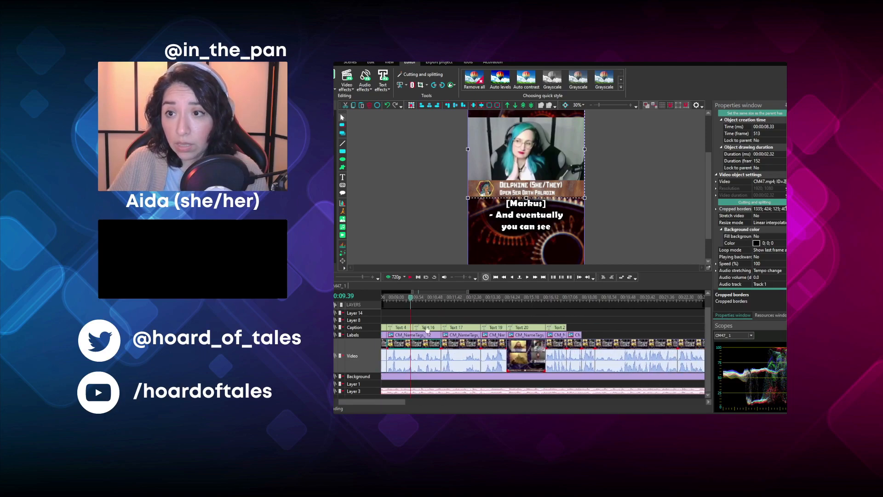
pyautogui.click(444, 299)
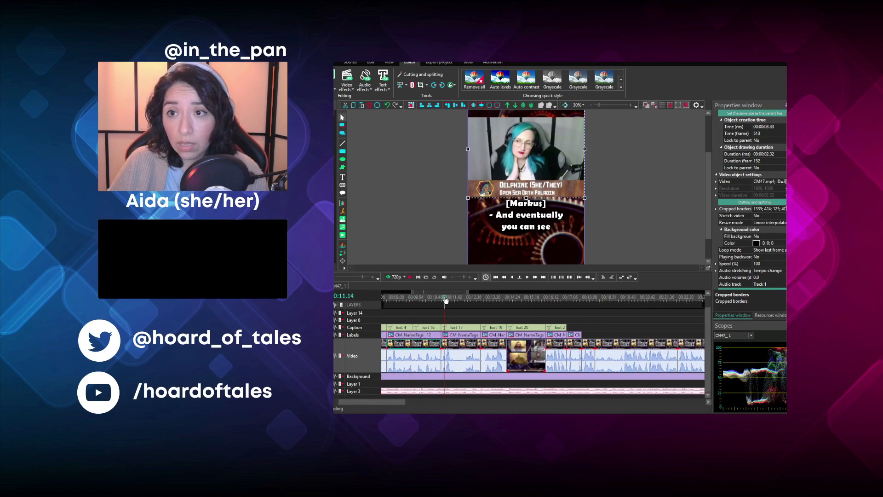
pyautogui.click(410, 277)
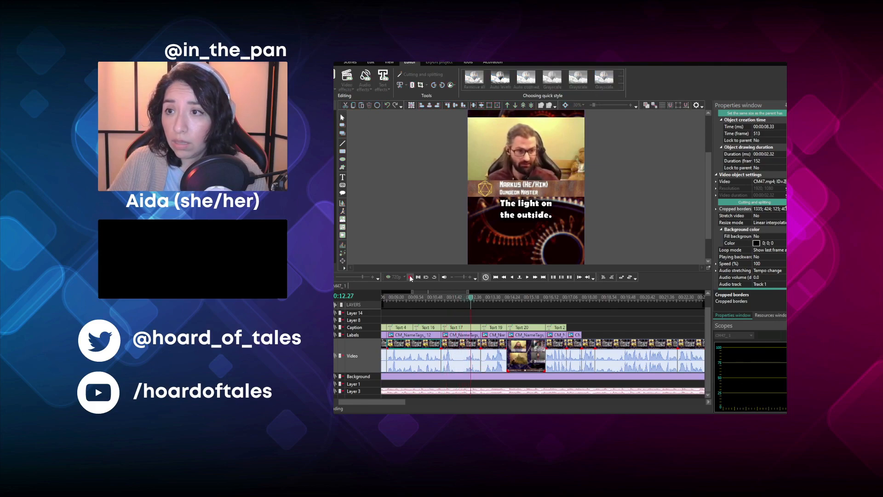
pyautogui.press('space')
pyautogui.click(468, 348)
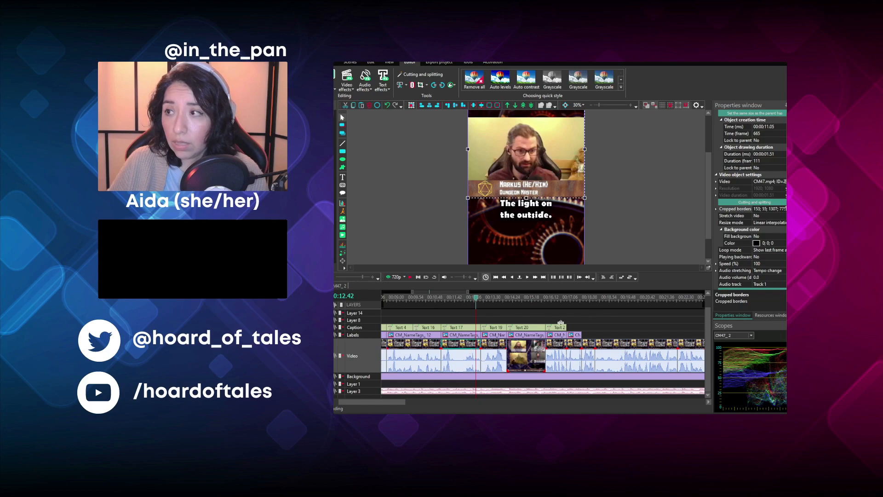
pyautogui.click(761, 263)
pyautogui.write('110')
pyautogui.press('Return')
# - Shorten the name tag and the "The light on the outside." caption to end with the sped-up clip
pyautogui.click(439, 297)
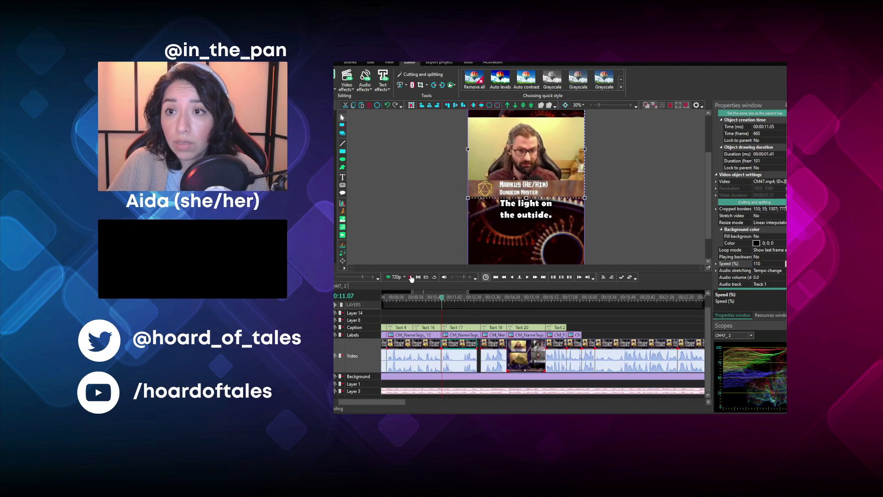
pyautogui.click(467, 335)
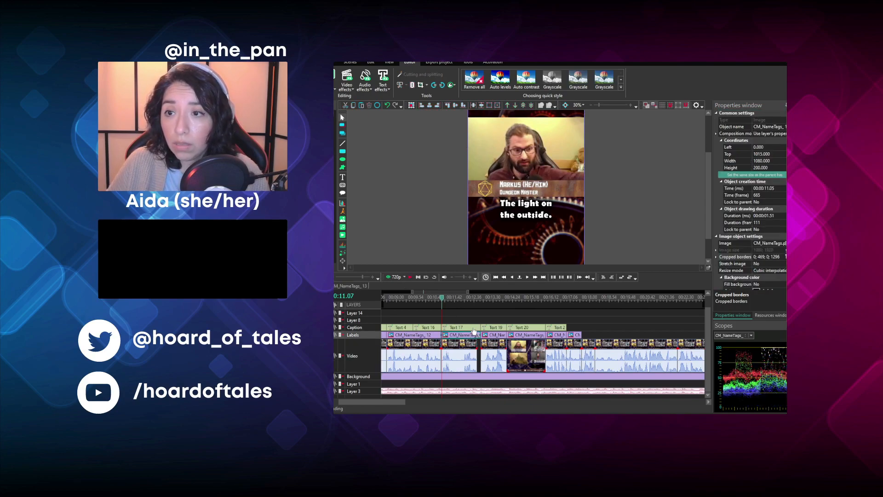
pyautogui.click(474, 328)
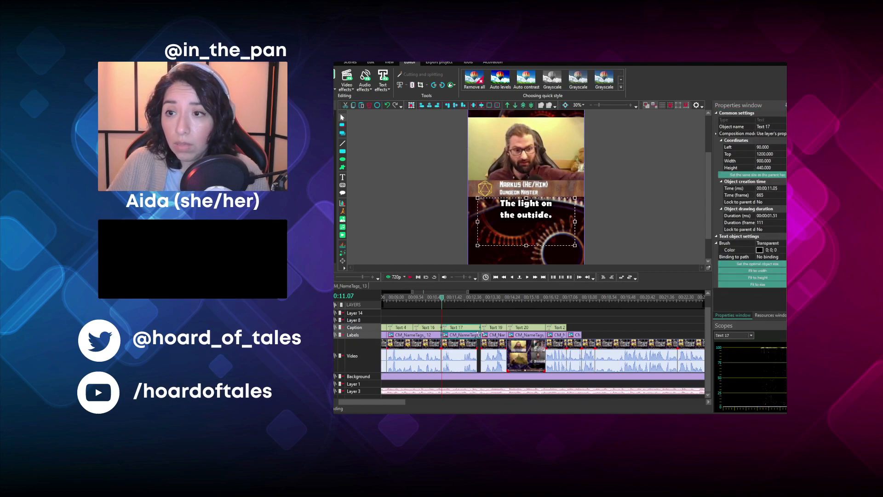
pyautogui.click(484, 310)
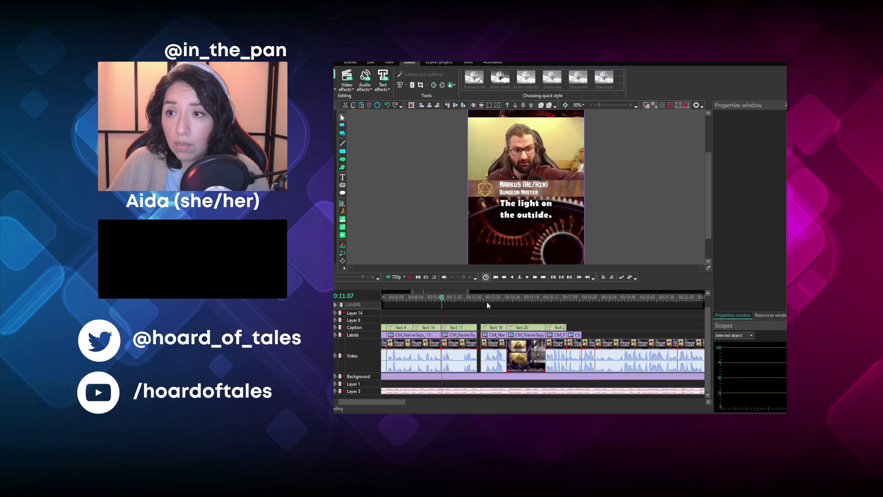
# - Play the "See the liiiiight~" part, and move the next clips with their captions and name tags to 00:12.46 to close the gap
pyautogui.click(509, 301)
pyautogui.click(411, 276)
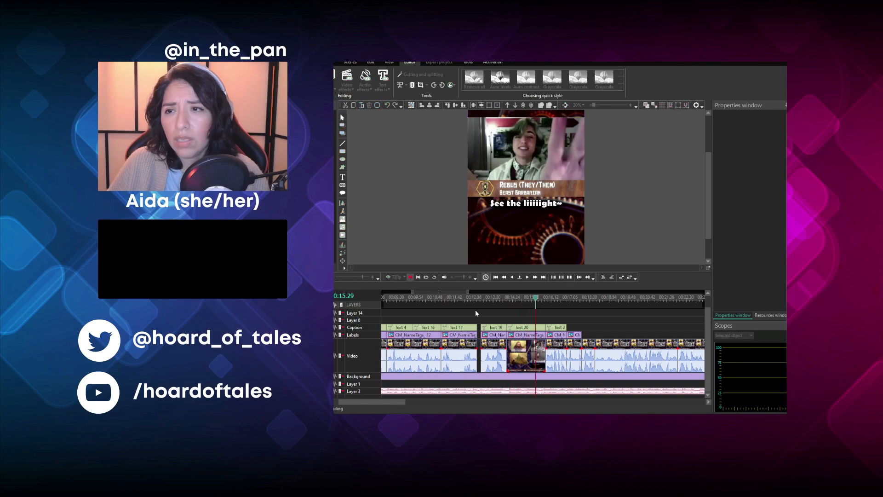
pyautogui.moveTo(485, 309); pyautogui.dragTo(566, 348)
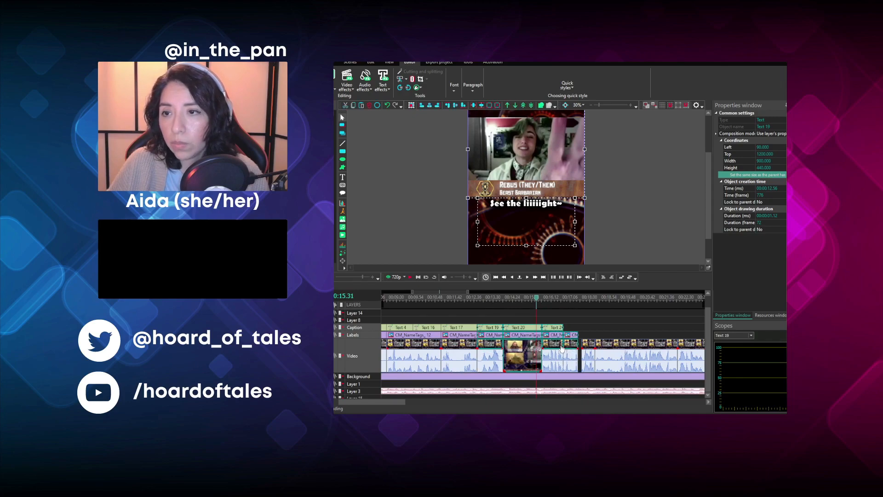
pyautogui.click(552, 311)
# - Check the frames after the "(laughing)" close-up at 00:16.03, 00:17.10 and 00:16.59
pyautogui.click(548, 296)
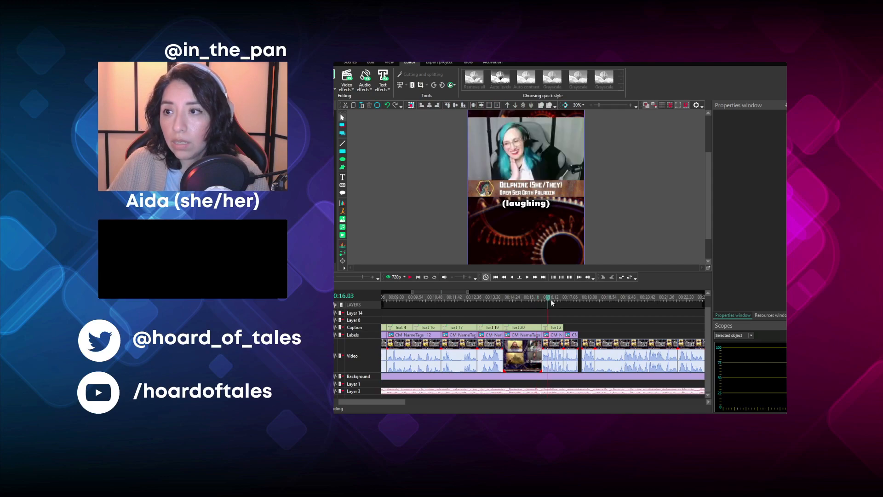
pyautogui.click(572, 298)
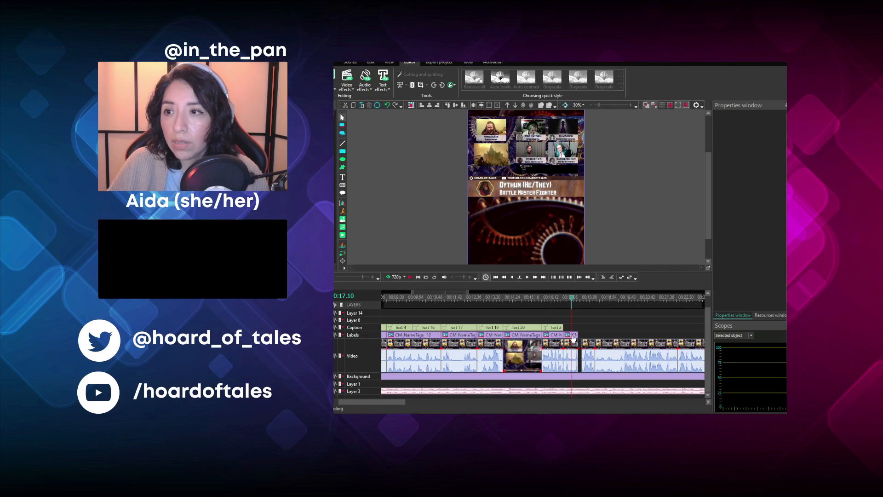
pyautogui.click(568, 298)
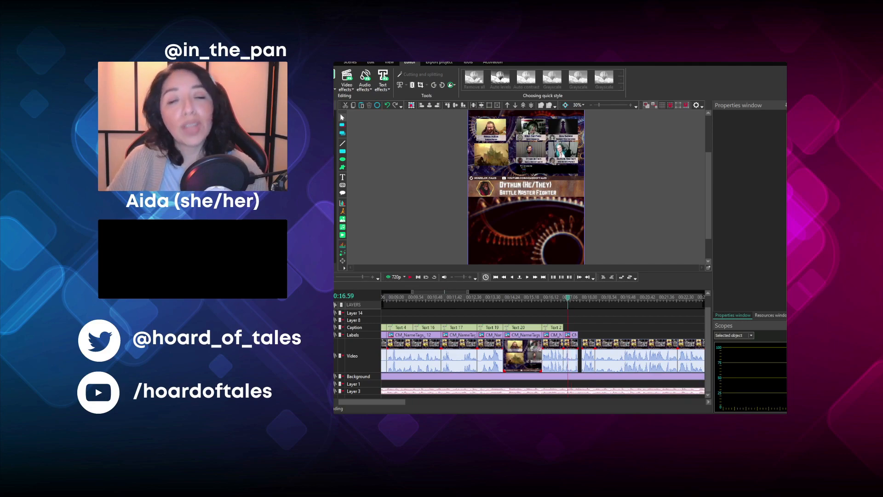
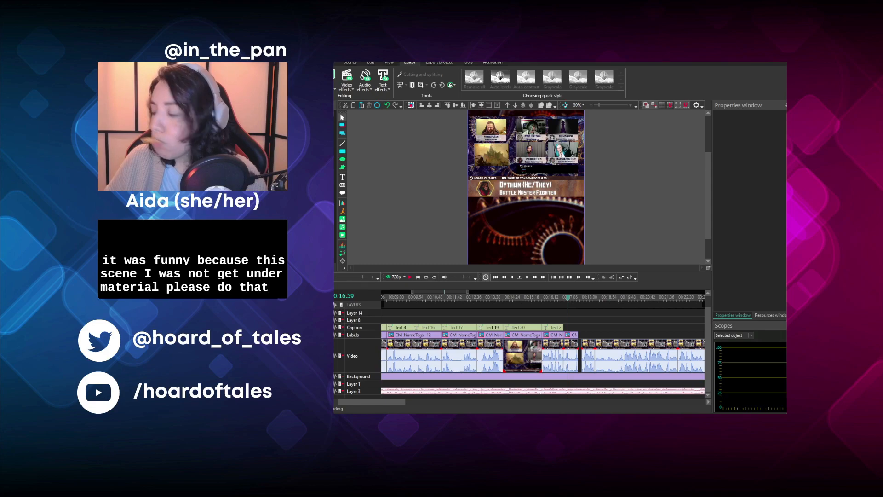
# - Crop the short video clip at 00:00:16.46 to the teal-haired player's camera and switch its name tag to Open Sea Oath Paladin
pyautogui.click(571, 357)
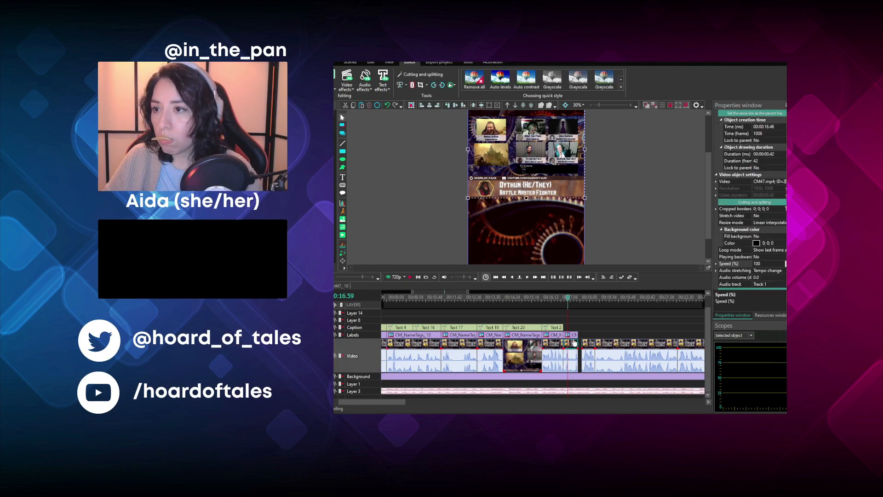
pyautogui.click(768, 208)
pyautogui.moveTo(768, 208); pyautogui.dragTo(710, 206)
pyautogui.write('35; 424; 125; 406')
pyautogui.click(574, 335)
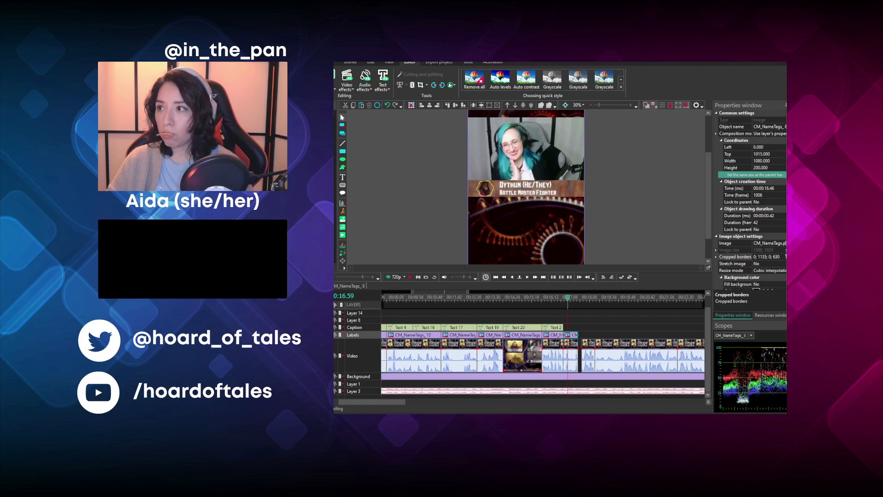
pyautogui.click(652, 228)
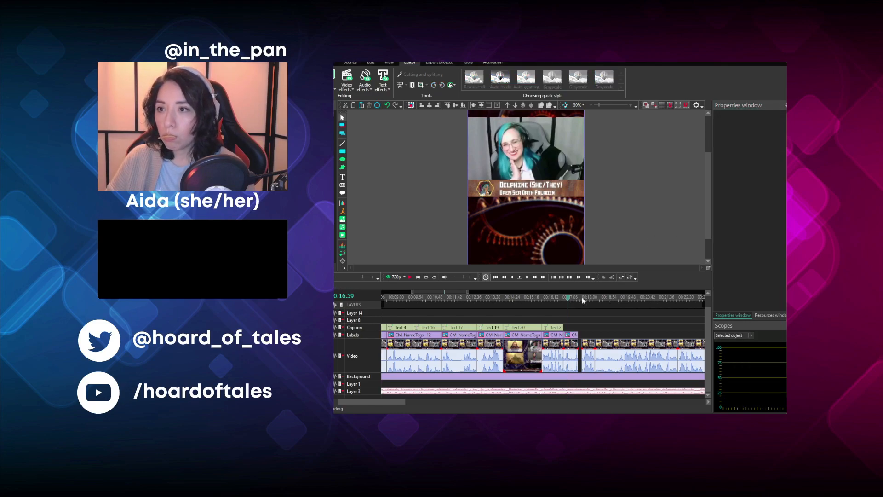
# - Replay the laughing passage, re-crop the clip at 00:00:16.46 to the bearded player wearing headphones, and update its name tag's cropped borders
pyautogui.click(410, 277)
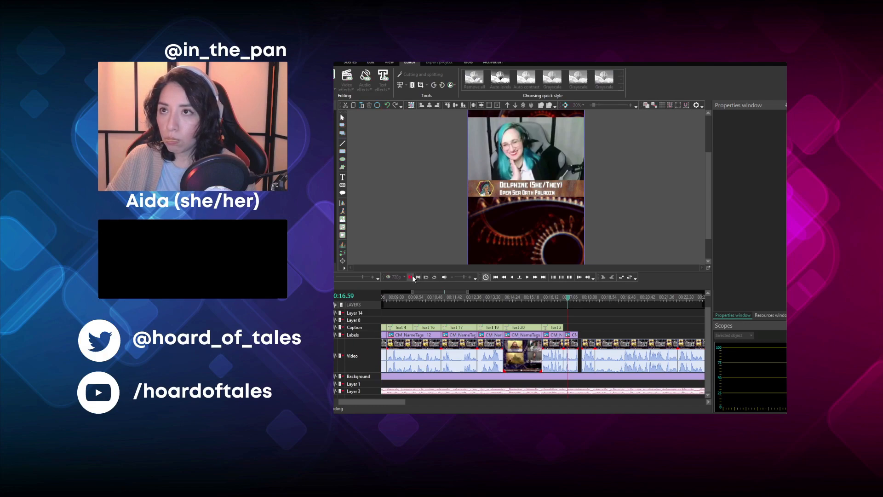
pyautogui.click(563, 299)
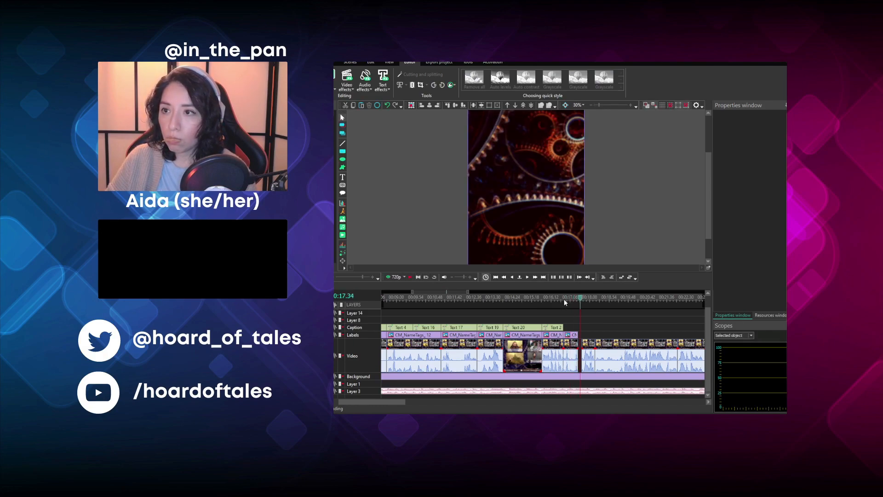
pyautogui.click(554, 297)
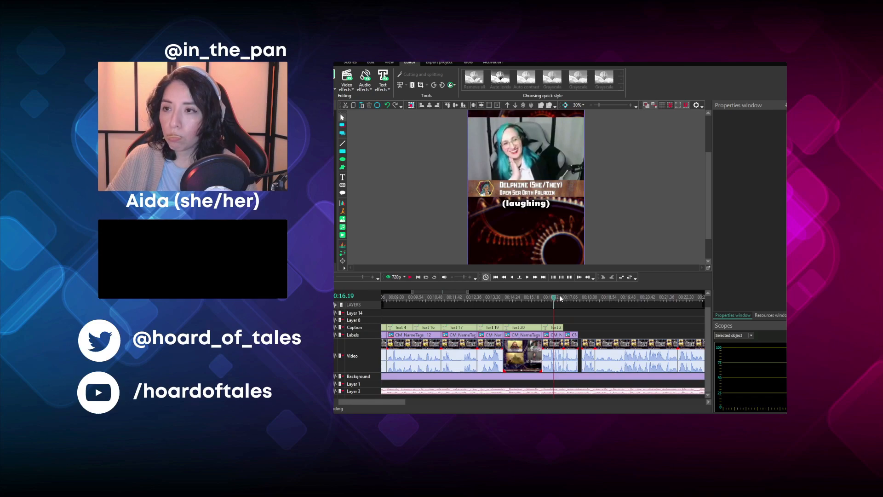
pyautogui.click(564, 299)
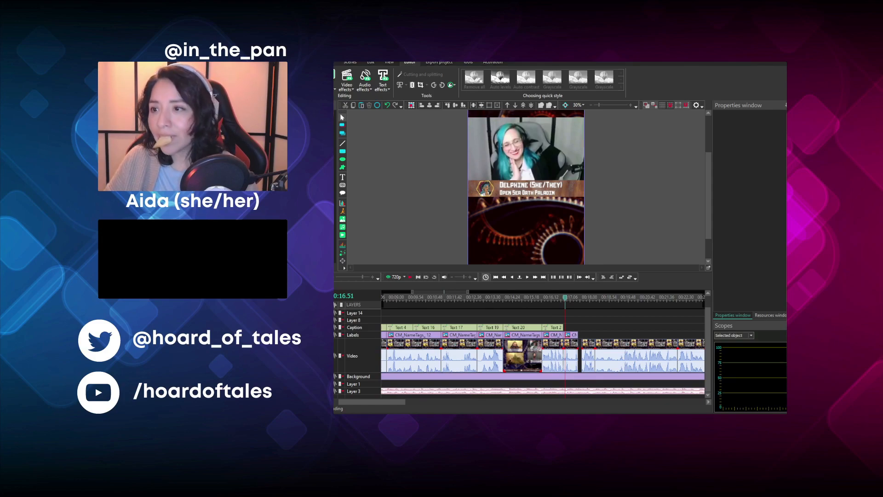
pyautogui.click(571, 356)
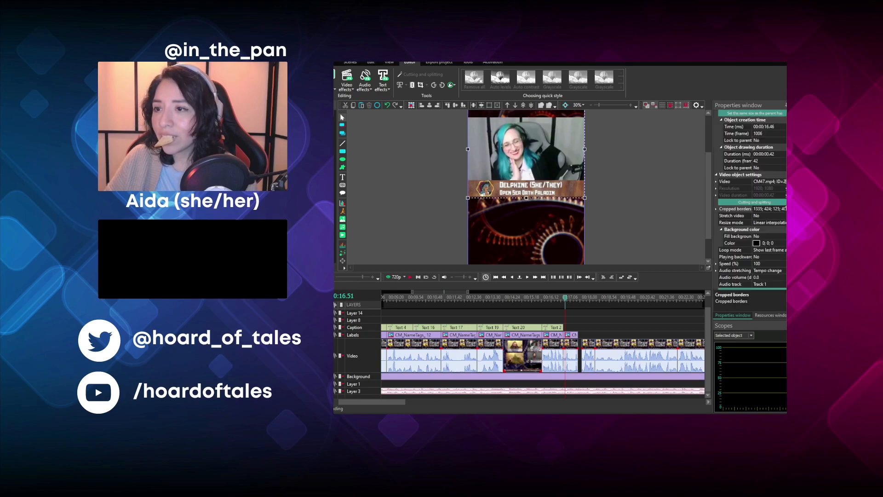
pyautogui.click(778, 209)
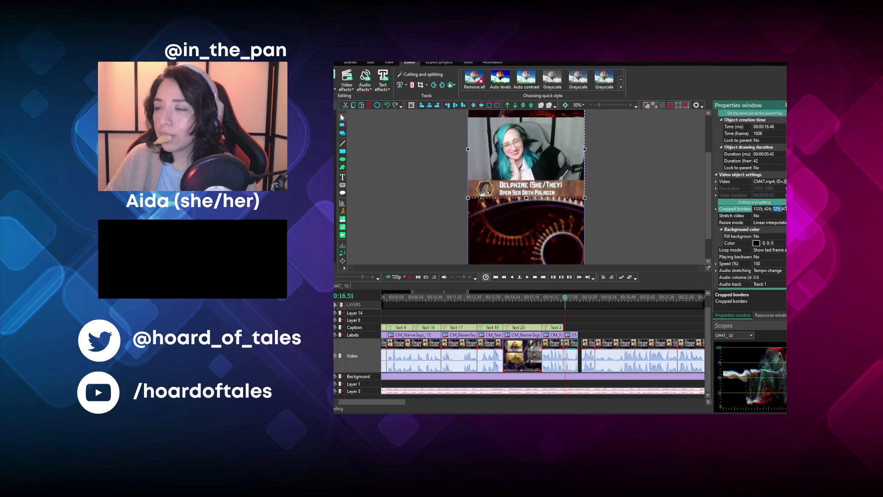
pyautogui.hotkey('ctrl', 'a')
pyautogui.write('806; 423; 654; 407')
pyautogui.click(632, 226)
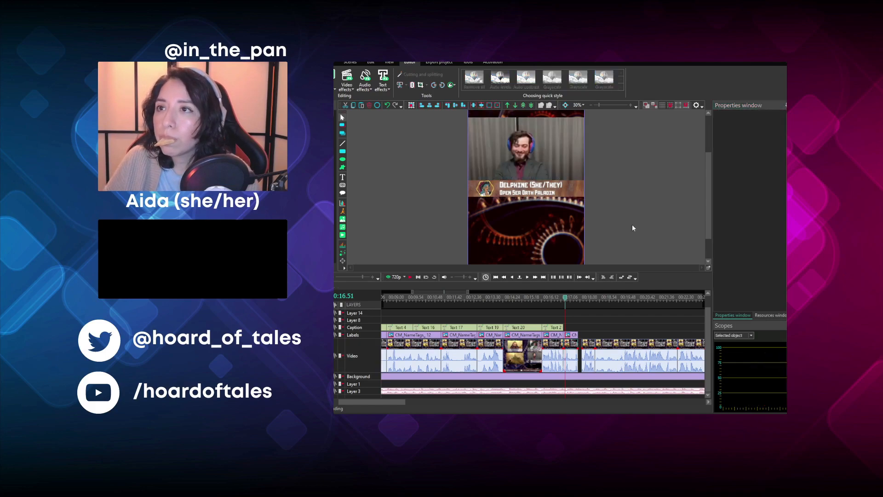
pyautogui.click(574, 334)
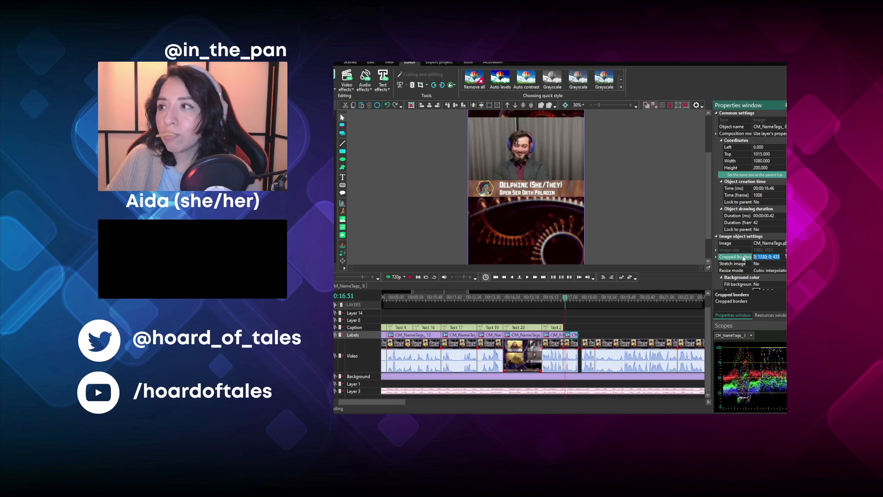
pyautogui.click(667, 197)
# - Play the footage after the gap and split the video clip at 00:00:18.14
pyautogui.click(582, 298)
pyautogui.click(411, 277)
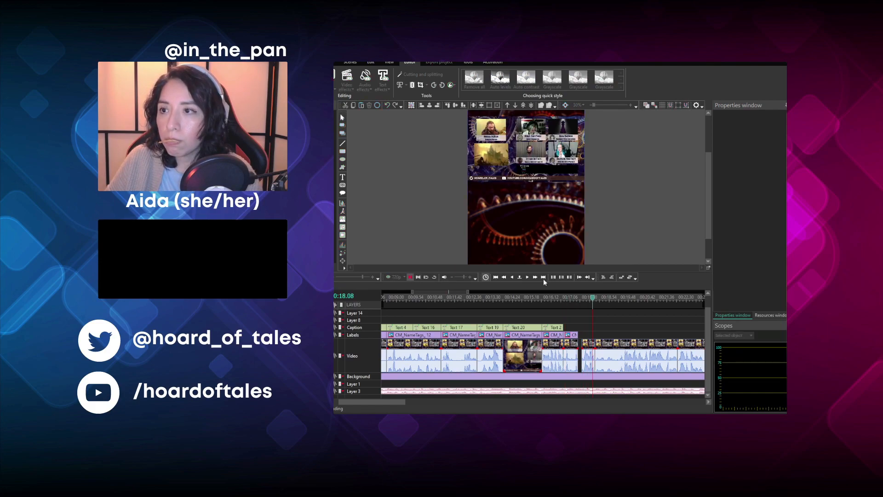
pyautogui.click(584, 298)
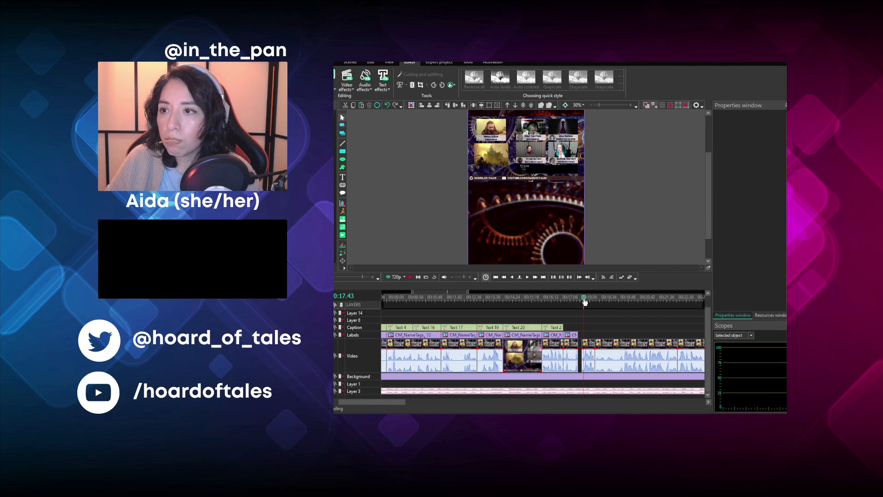
pyautogui.click(411, 277)
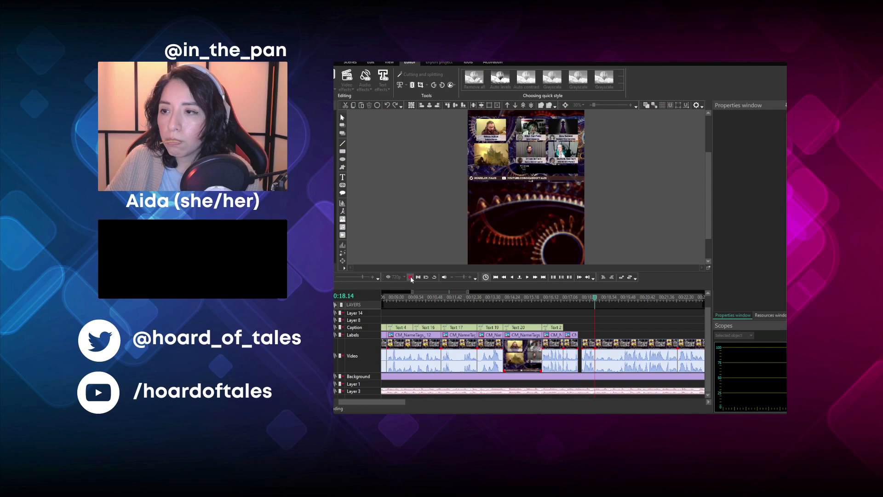
pyautogui.click(410, 278)
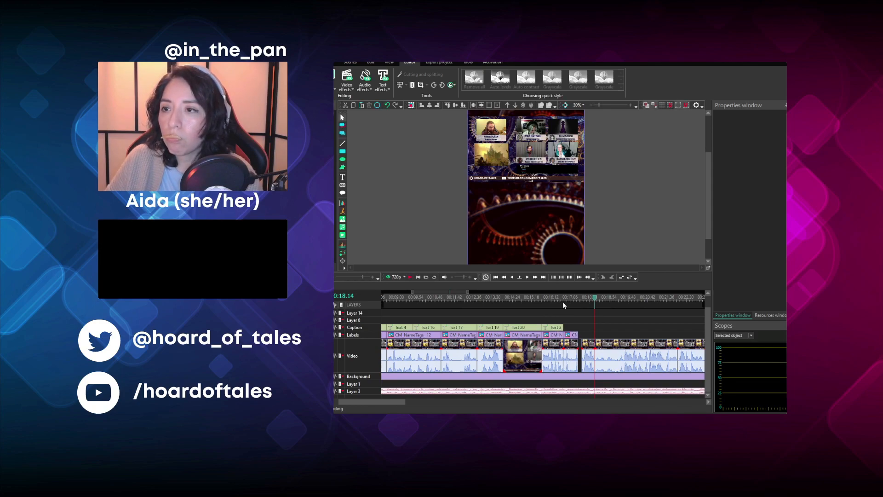
pyautogui.click(586, 344)
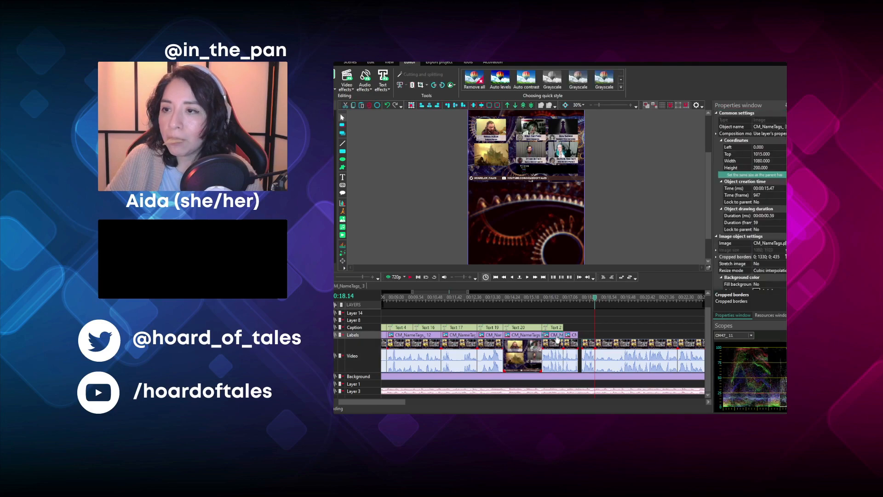
# - Move the short clip to start at 00:00:17.28 and place a copy of the Open Sea Oath Paladin name tag over it, 37 frames long
pyautogui.moveTo(562, 335); pyautogui.dragTo(597, 339)
pyautogui.click(580, 345)
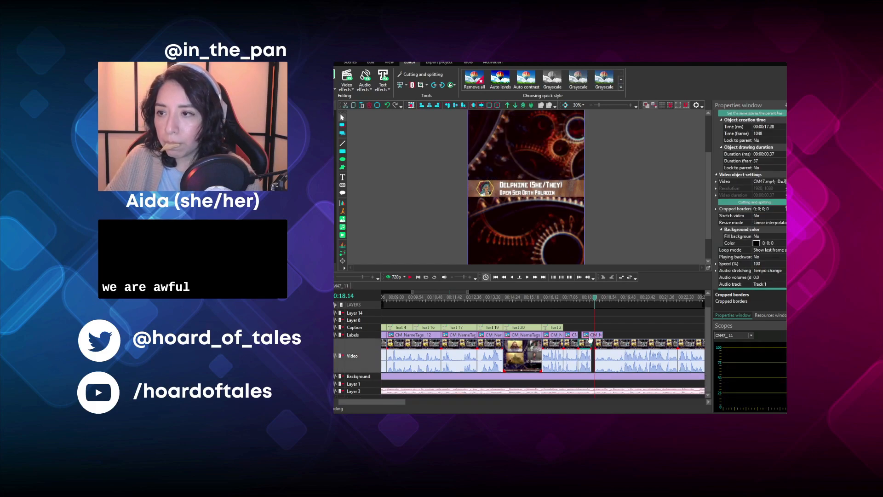
pyautogui.click(591, 335)
pyautogui.moveTo(599, 335); pyautogui.dragTo(590, 335)
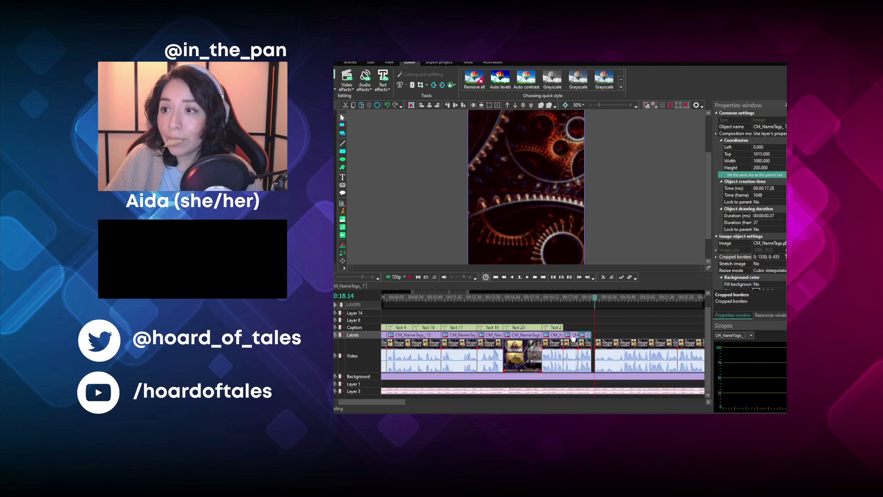
# - Crop the video clip starting at 00:00:17.28 to the teal-haired player's camera
pyautogui.click(584, 296)
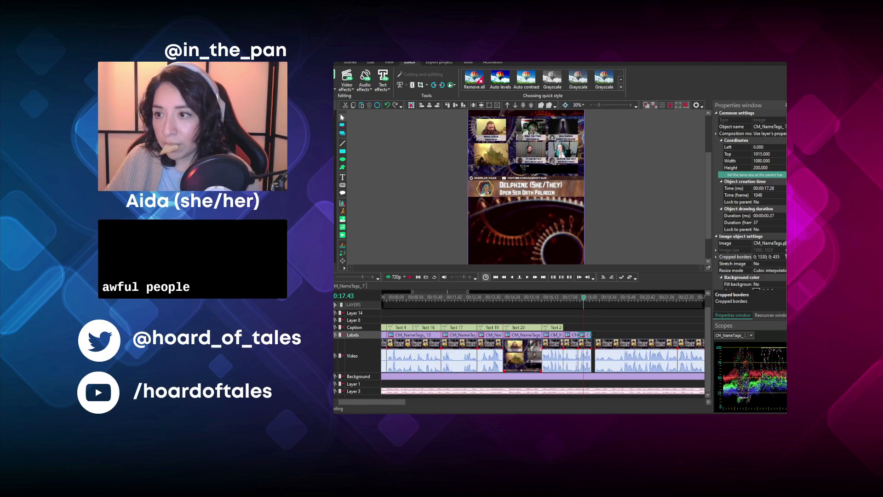
pyautogui.click(584, 356)
pyautogui.click(776, 210)
pyautogui.write('35; 424; 125; 406')
pyautogui.click(587, 336)
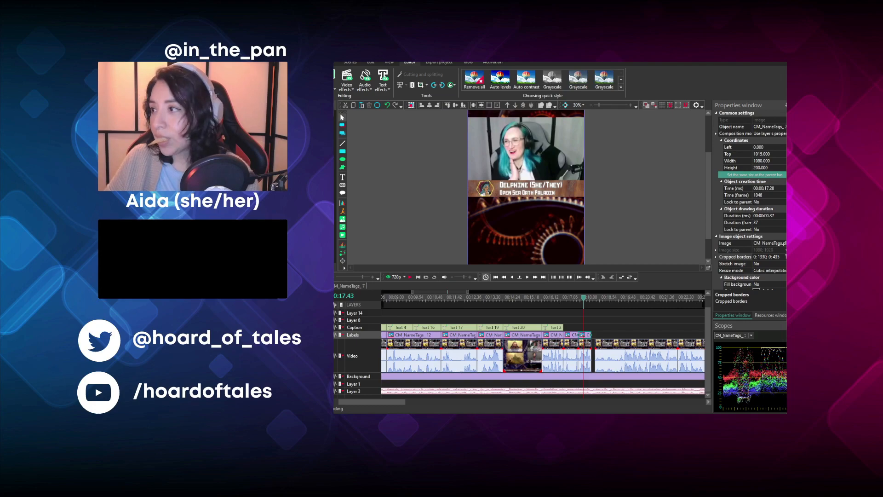
# - Add a copy of the last caption at 00:00:17.28 reading "We are awful!" and trim it to 37 frames
pyautogui.click(551, 328)
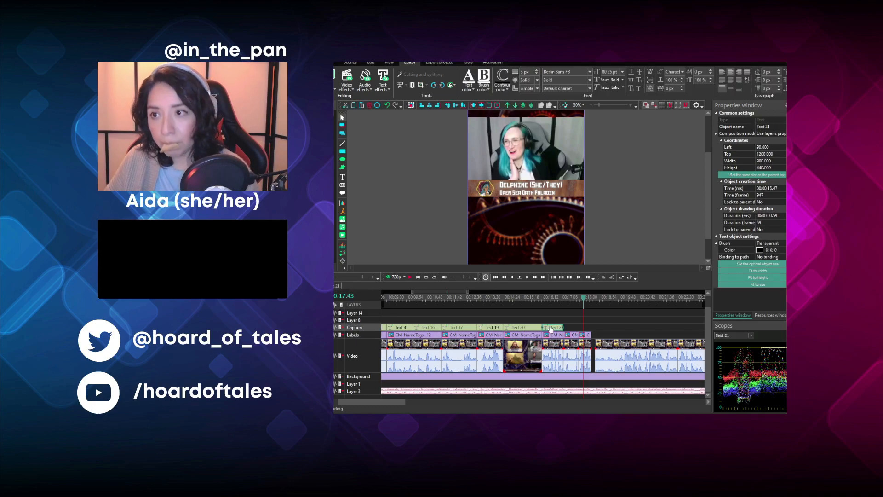
pyautogui.hotkey('ctrl', 'v')
pyautogui.moveTo(553, 329); pyautogui.dragTo(589, 335)
pyautogui.doubleClick(543, 220)
pyautogui.hotkey('ctrl', 'a')
pyautogui.write('We are awful!')
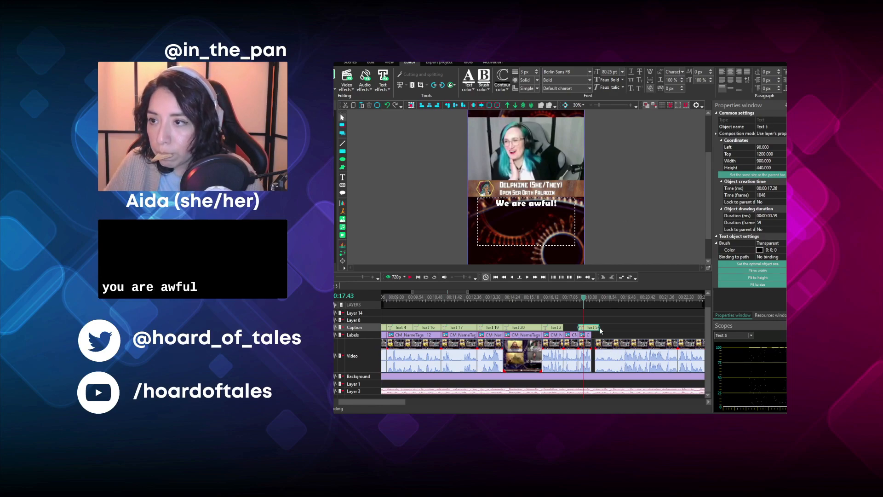
pyautogui.moveTo(600, 327); pyautogui.dragTo(592, 327)
# - Split the following video clip at 00:00:20.45 and move both pieces back to start at 00:00:18.05, closing the gap
pyautogui.click(598, 300)
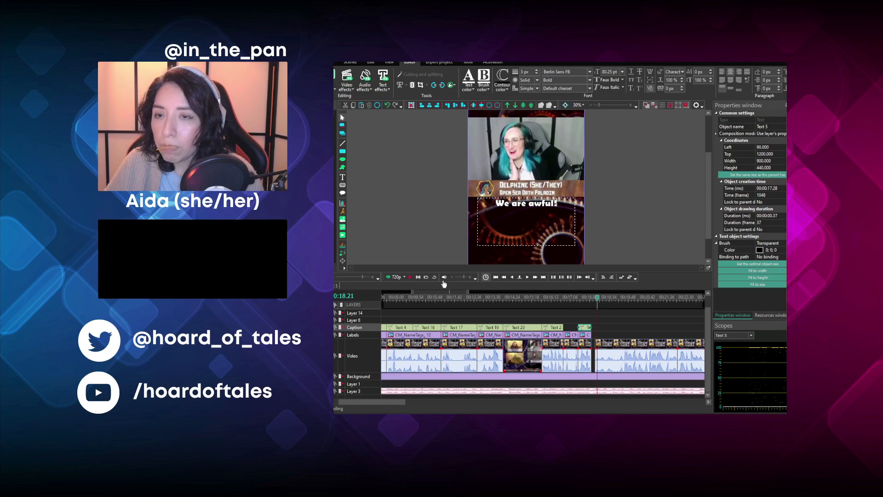
pyautogui.click(410, 277)
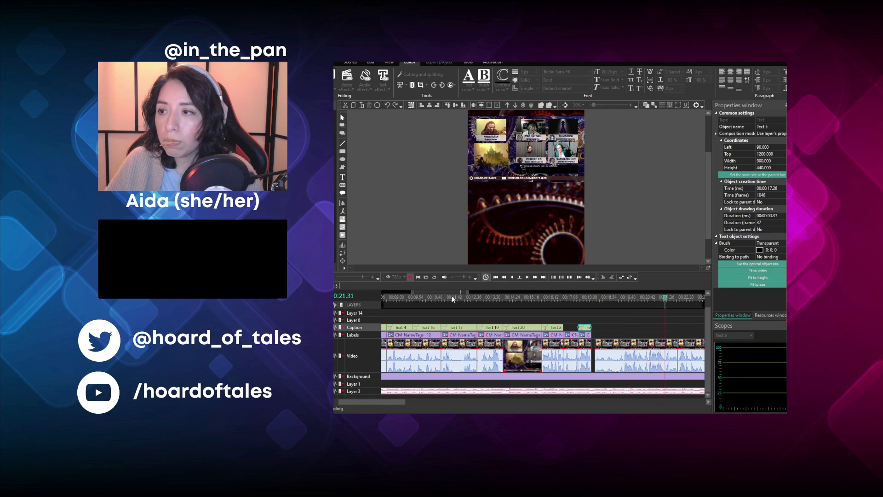
pyautogui.press('space')
pyautogui.click(648, 300)
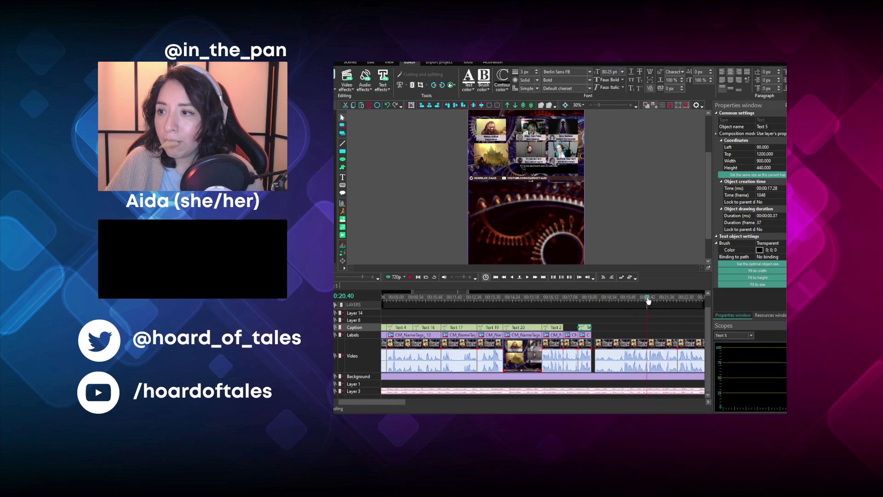
pyautogui.click(644, 352)
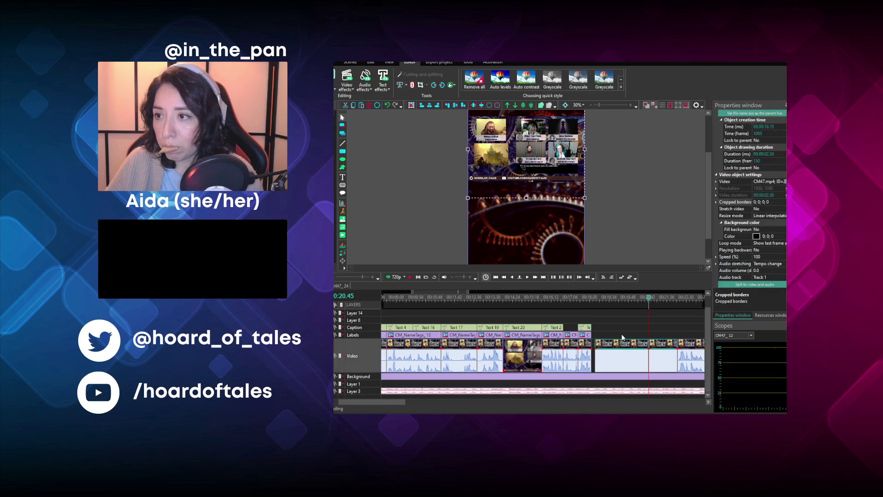
pyautogui.moveTo(622, 348); pyautogui.dragTo(606, 351)
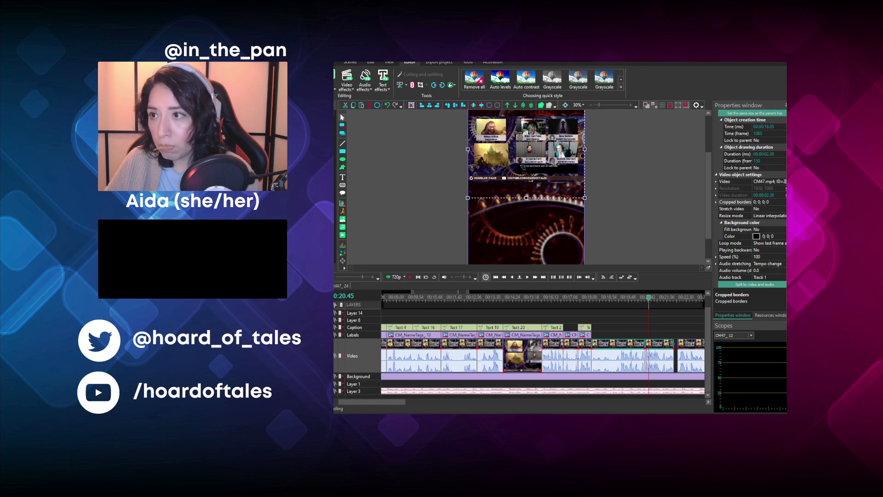
# - Crop the video clip starting at 00:00:18.05 to the Dungeon Master's camera
pyautogui.click(597, 314)
pyautogui.click(598, 303)
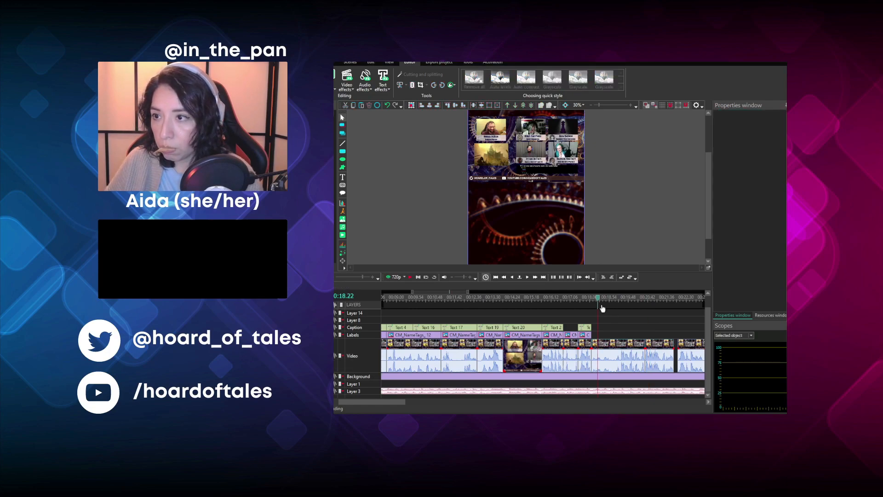
pyautogui.click(612, 342)
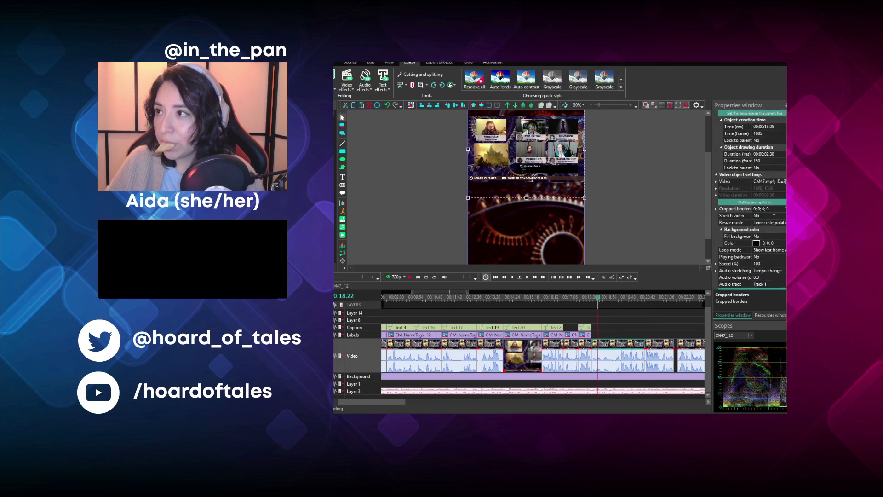
pyautogui.click(774, 210)
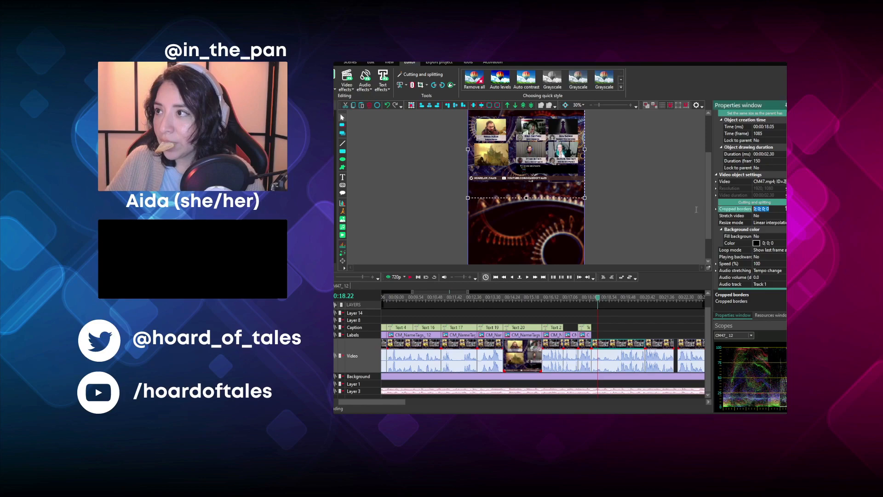
# - Place a copy of the name tag at 00:00:18.05 and switch it to Dungeon Master with cropped borders 0; 469; 0; 1296
pyautogui.click(586, 335)
pyautogui.hotkey('ctrl', 'v')
pyautogui.moveTo(586, 336); pyautogui.dragTo(599, 341)
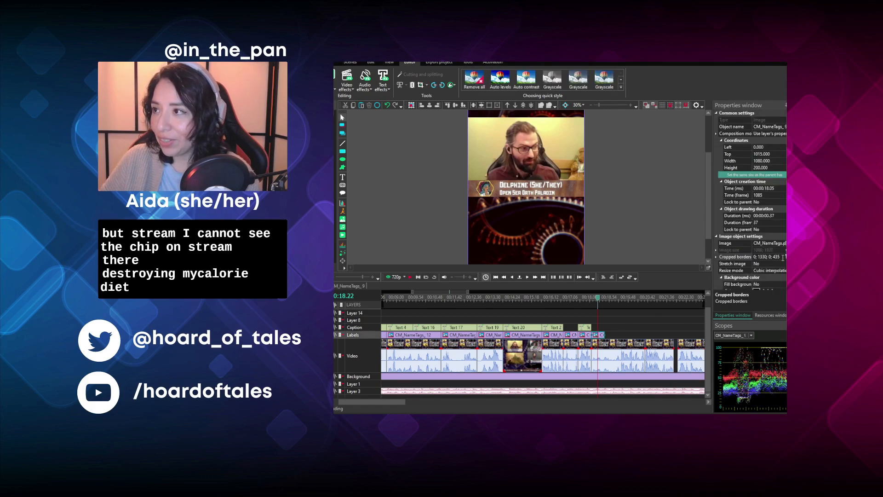
pyautogui.click(664, 227)
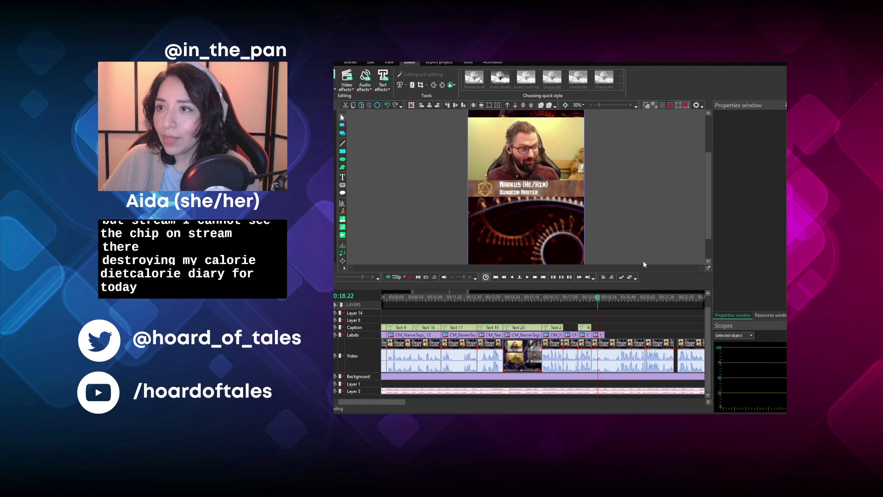
# - Extend the Dungeon Master name tag to 150 frames and play the footage from 00:00:18.14
pyautogui.click(601, 336)
pyautogui.moveTo(602, 336); pyautogui.dragTo(644, 336)
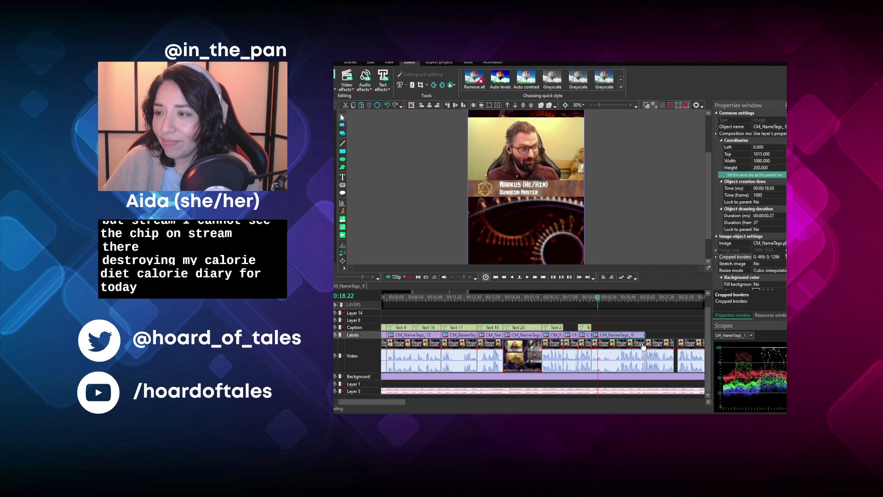
pyautogui.click(595, 298)
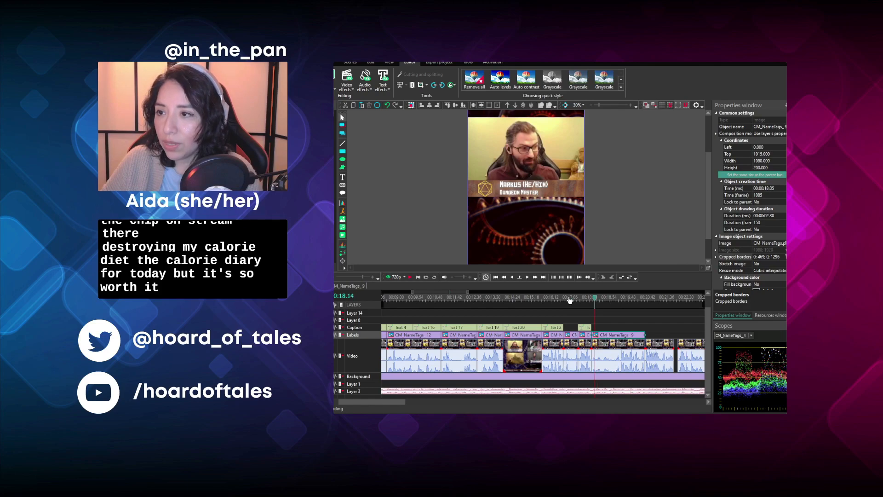
pyautogui.click(415, 278)
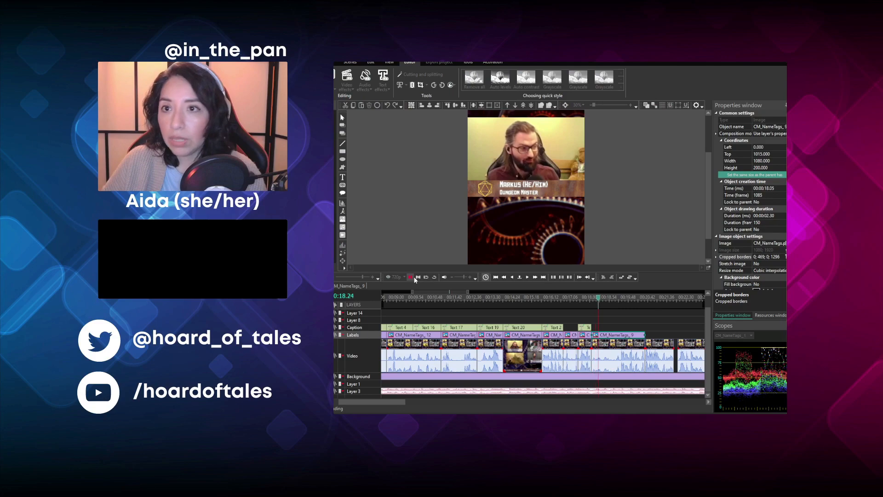
# - Place a copy of the last caption at 00:00:18.05 and change its text to "I've GOT to watch my words today!"
pyautogui.click(414, 278)
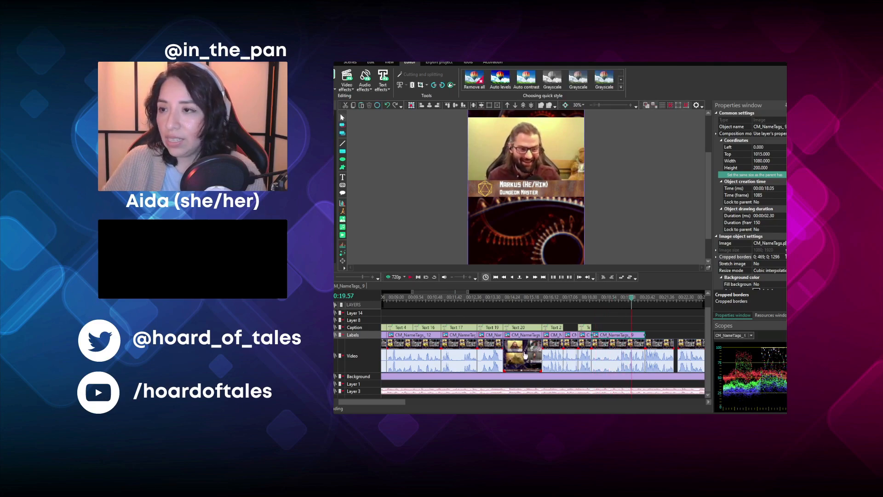
pyautogui.click(588, 328)
pyautogui.hotkey('ctrl', 'c')
pyautogui.hotkey('ctrl', 'v')
pyautogui.moveTo(589, 329); pyautogui.dragTo(602, 334)
pyautogui.click(602, 296)
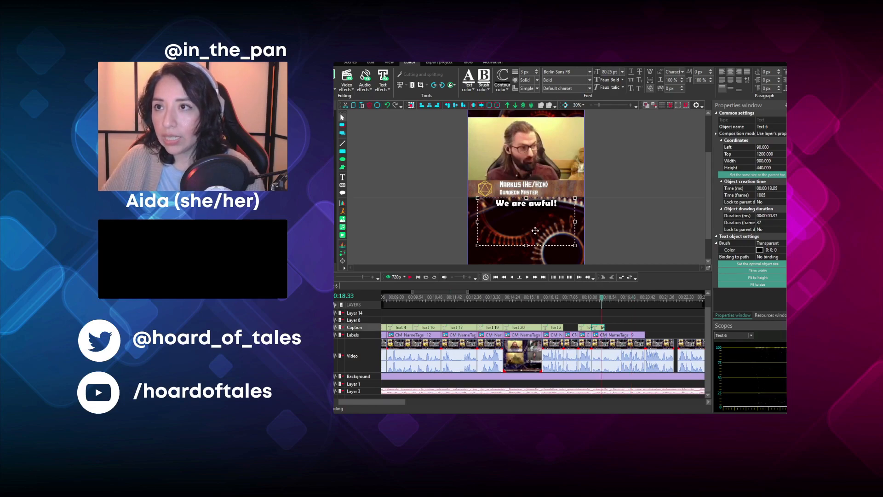
pyautogui.write('GOT')
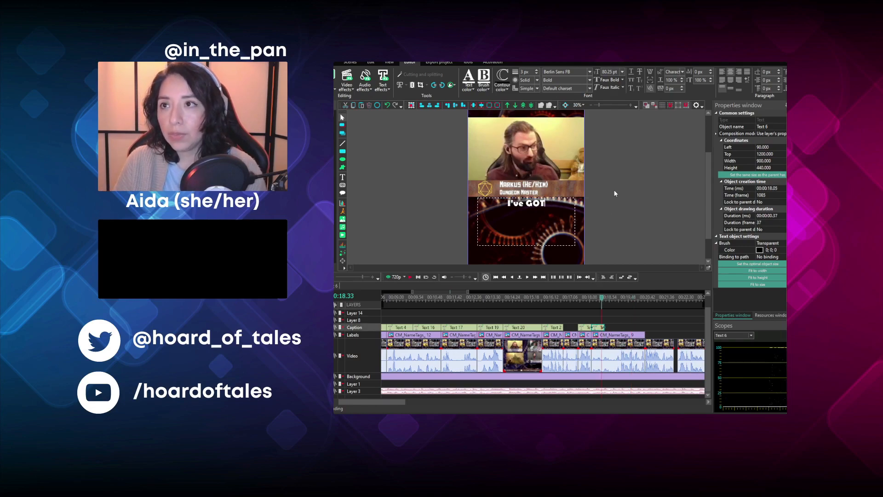
pyautogui.write(' to watch my words today!')
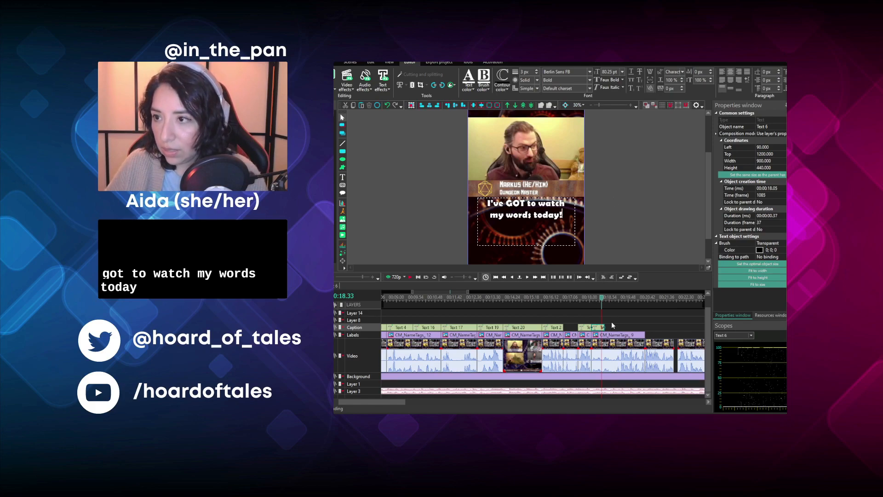
# - Extend the new caption to 93 frames and play the footage from 00:00:18.11
pyautogui.moveTo(606, 327); pyautogui.dragTo(625, 328)
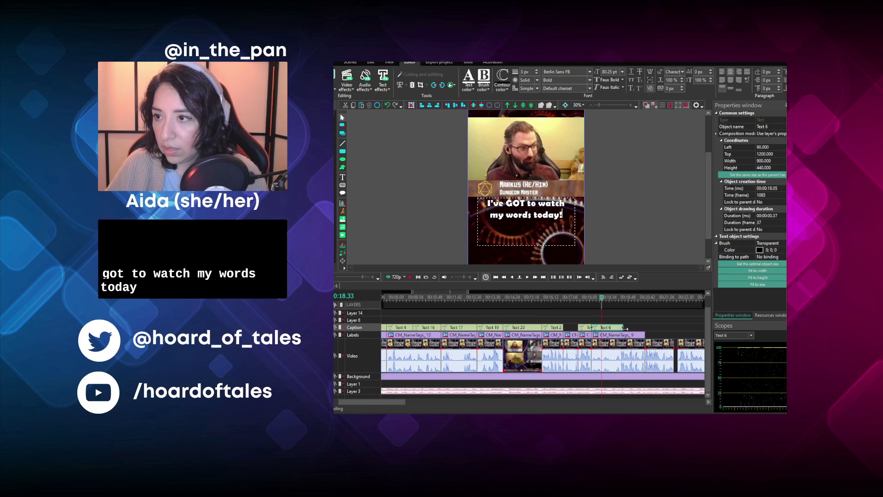
pyautogui.click(594, 303)
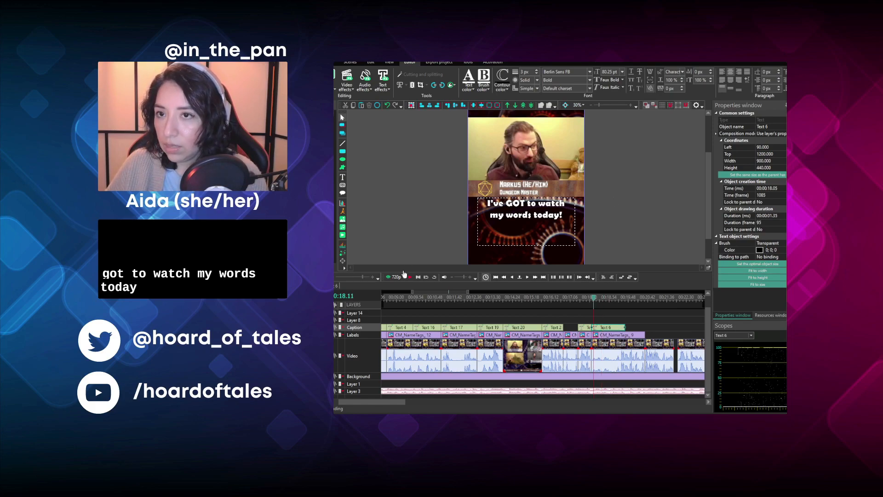
pyautogui.click(410, 278)
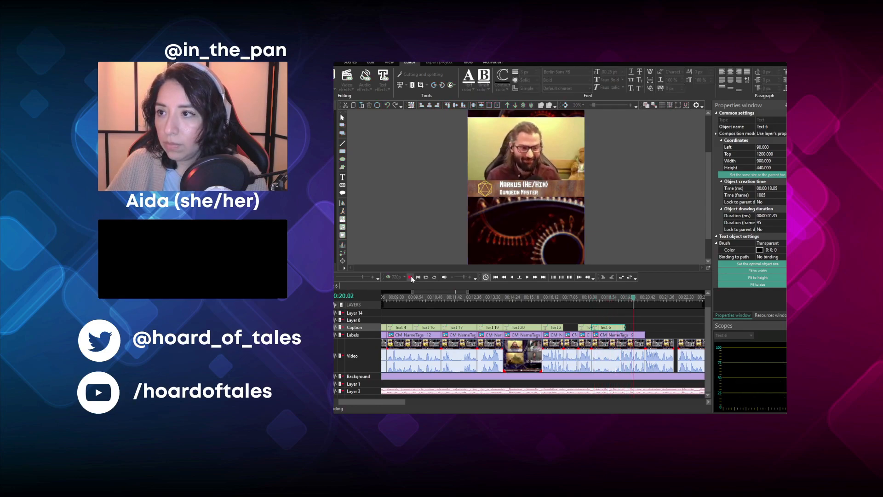
pyautogui.click(411, 278)
pyautogui.click(603, 320)
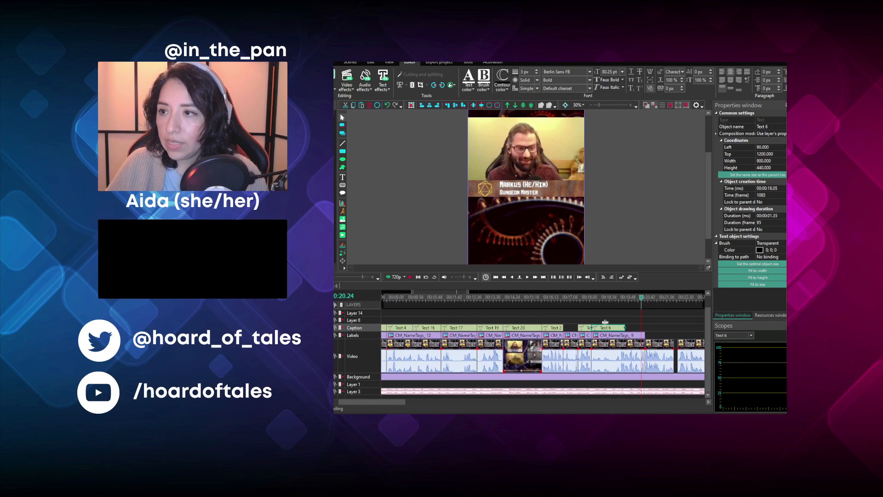
# - Place a copy of that caption at 00:00:19.40 and change its text to "This is like um" with "(laughing)" on a second line
pyautogui.click(610, 328)
pyautogui.hotkey('ctrl', 'c')
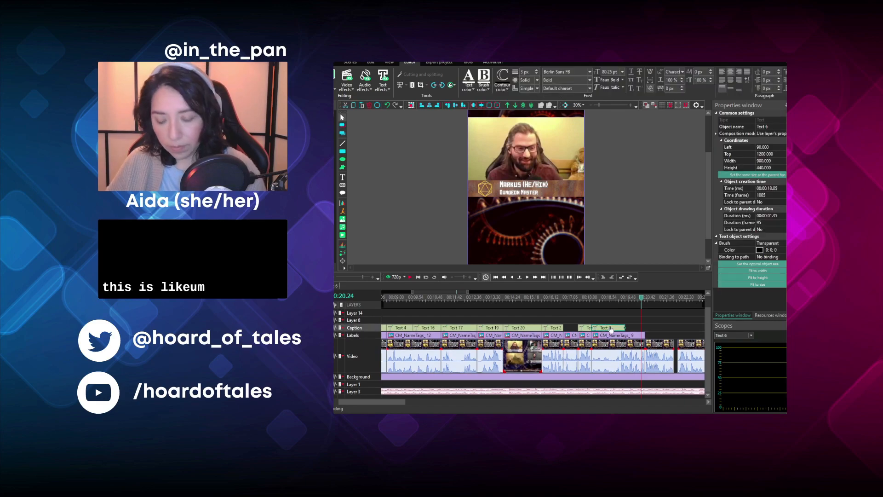
pyautogui.hotkey('ctrl', 'v')
pyautogui.moveTo(610, 329); pyautogui.dragTo(644, 335)
pyautogui.doubleClick(562, 233)
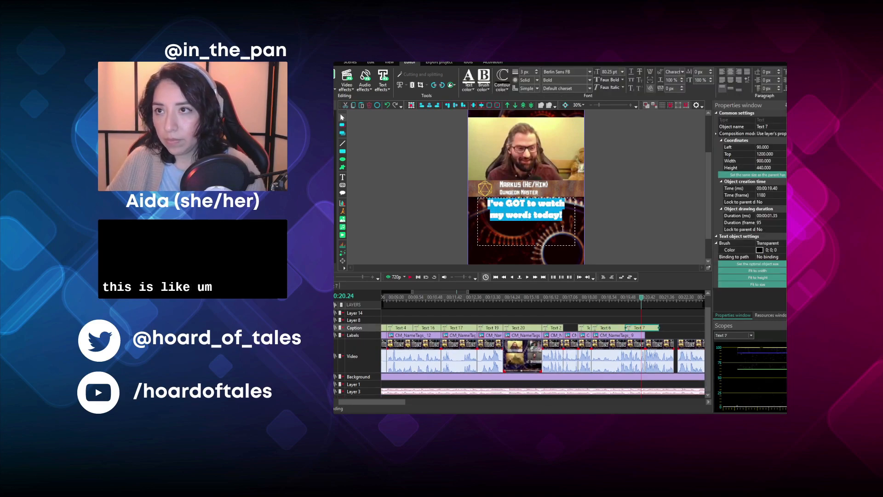
pyautogui.write('This is like um')
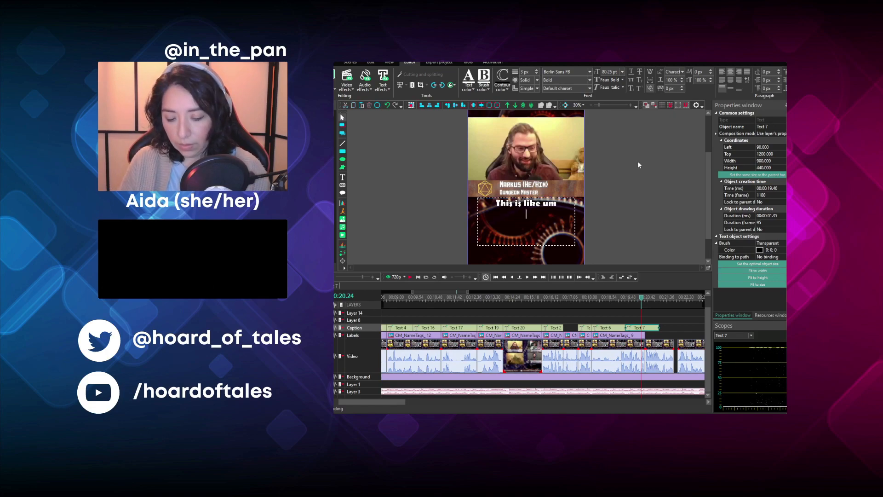
pyautogui.press('Return')
pyautogui.write('(laughing)')
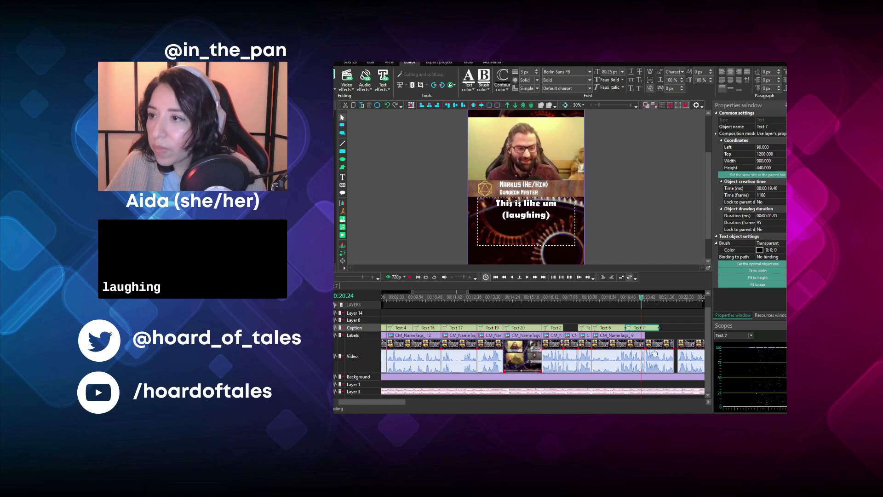
# - Shorten the "This is like um (laughing)" caption to 55 frames and play the footage from 00:00:20.38
pyautogui.moveTo(660, 328); pyautogui.dragTo(642, 327)
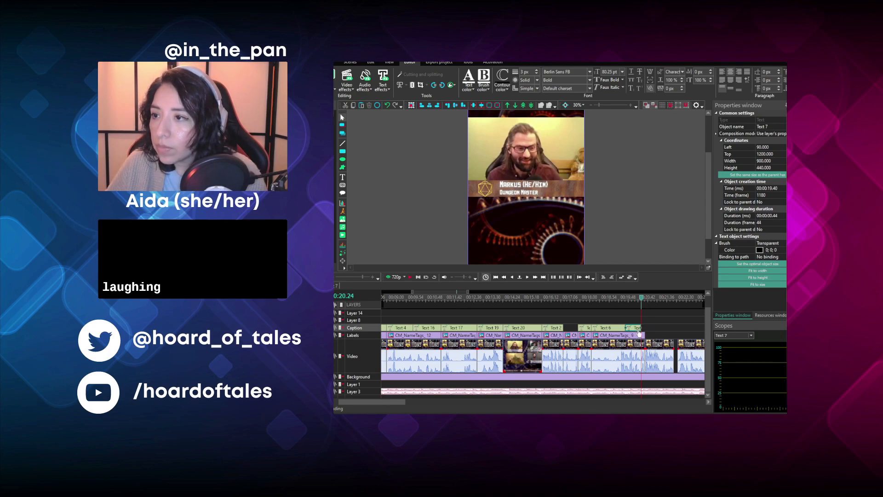
pyautogui.moveTo(642, 327); pyautogui.dragTo(645, 327)
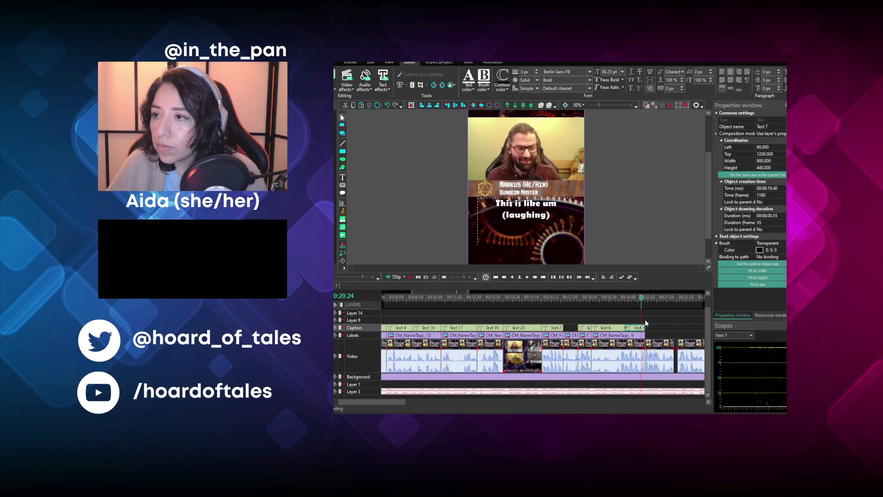
pyautogui.click(646, 297)
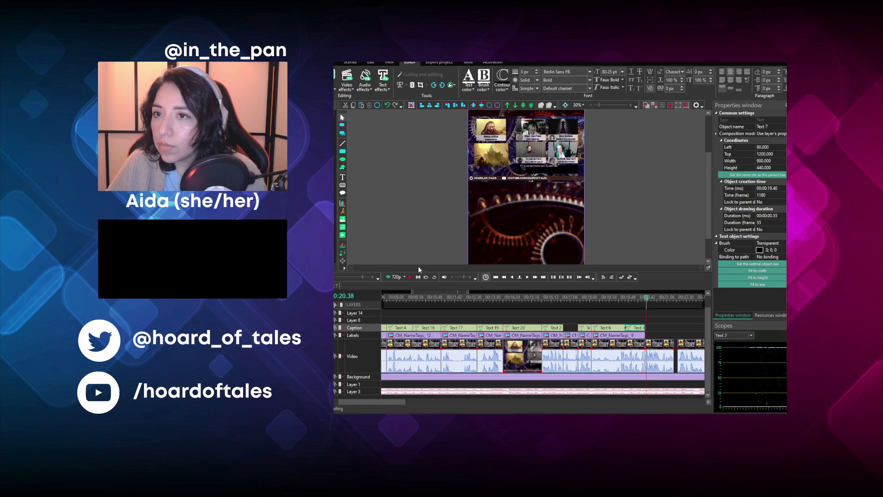
pyautogui.click(410, 277)
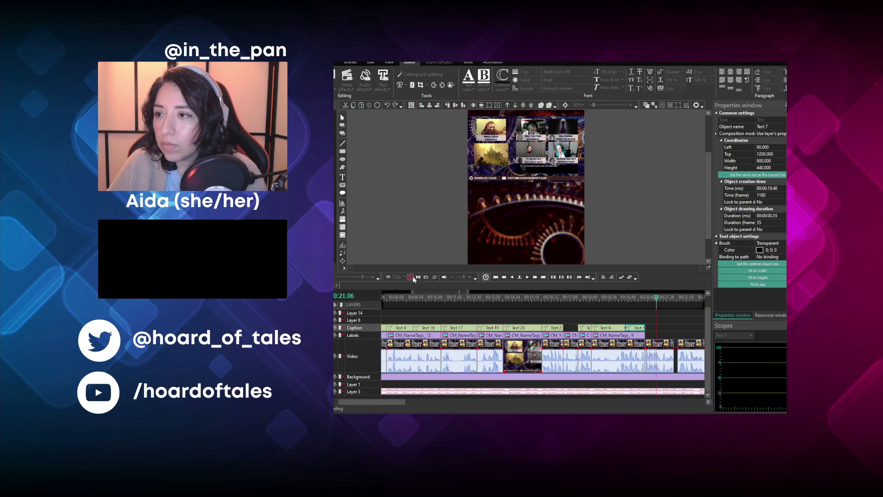
pyautogui.press('space')
# - Try deleting the uncropped video clip starting at 00:00:20.35, play the footage following the gap, and undo the deletion
pyautogui.click(659, 362)
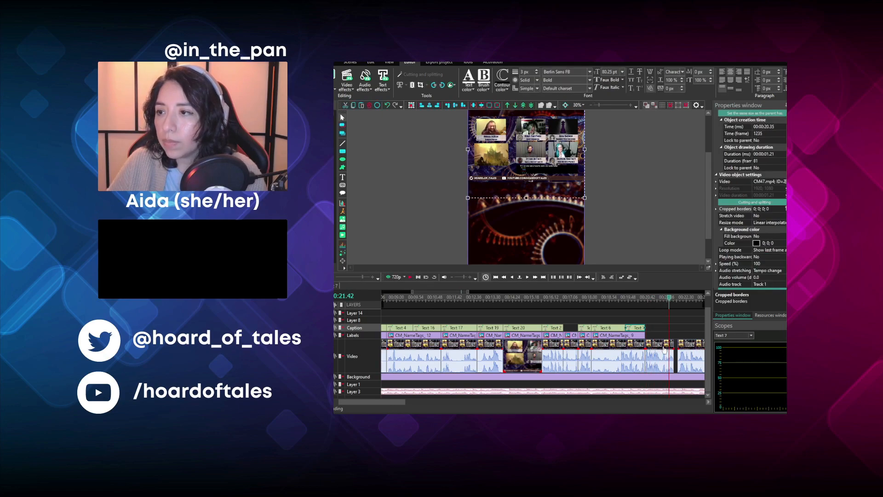
pyautogui.press('Delete')
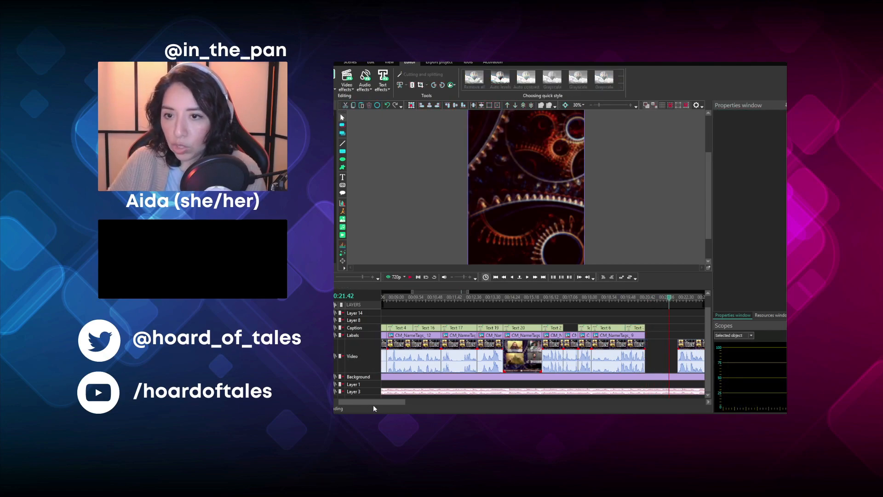
pyautogui.moveTo(378, 405); pyautogui.dragTo(405, 409)
pyautogui.click(410, 277)
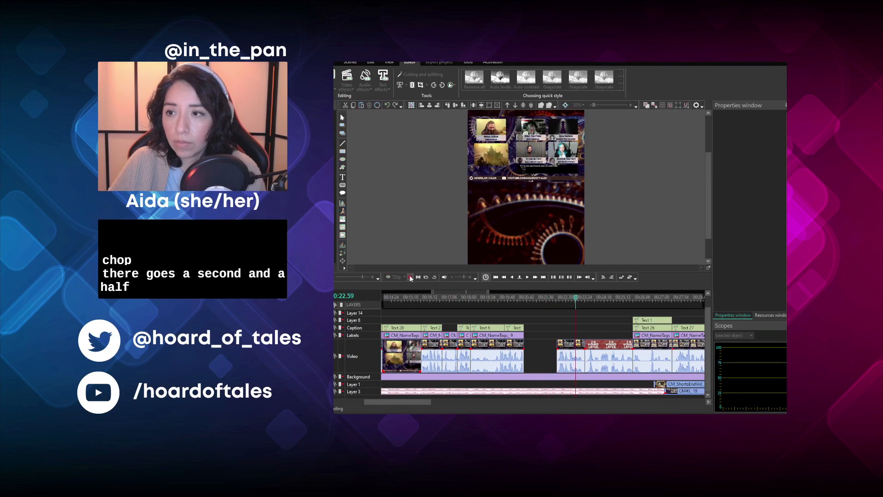
pyautogui.click(410, 278)
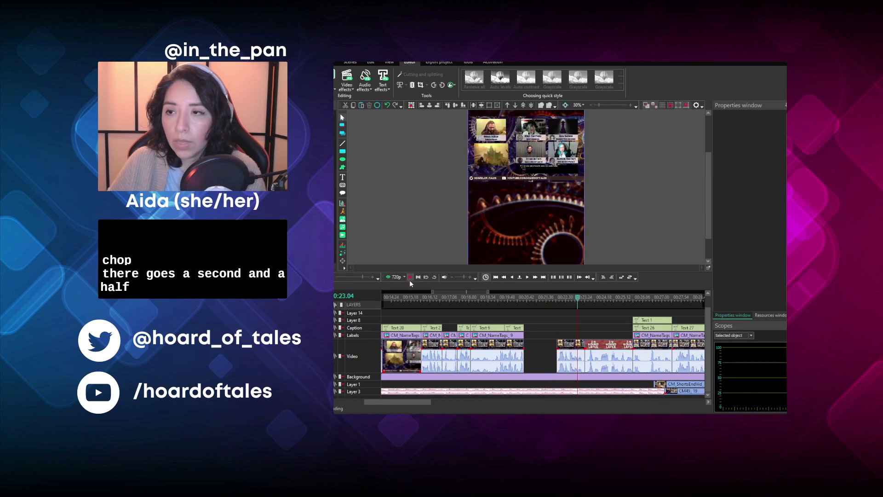
pyautogui.hotkey('ctrl', 'z')
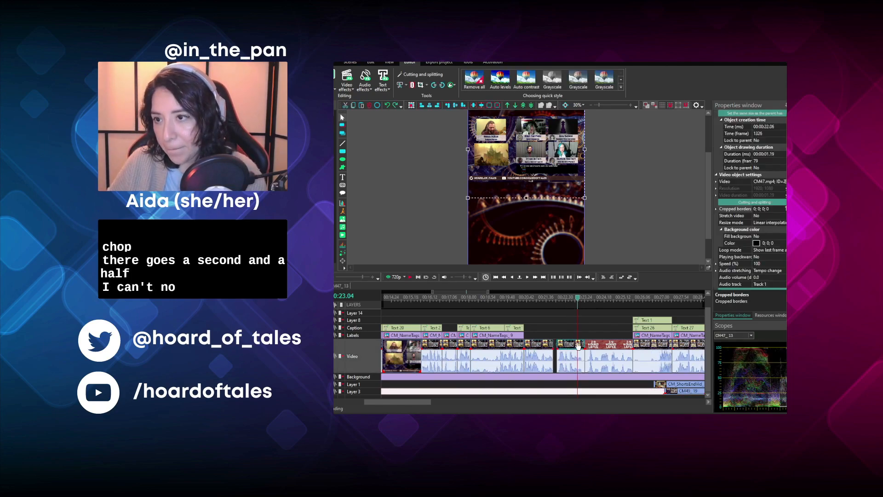
# - Move the following uncropped clip back to start at 00:00:21.56, closing the gap, and play the footage from 00:00:20.41
pyautogui.click(532, 302)
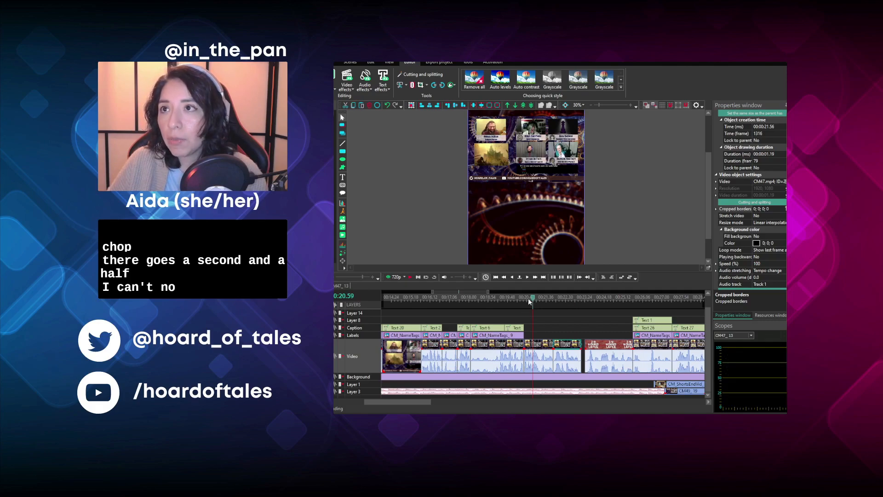
pyautogui.click(526, 301)
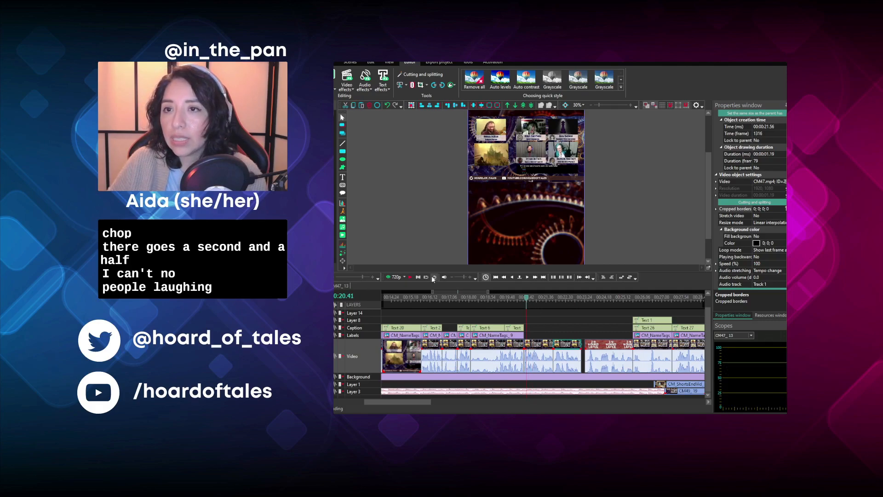
pyautogui.click(411, 280)
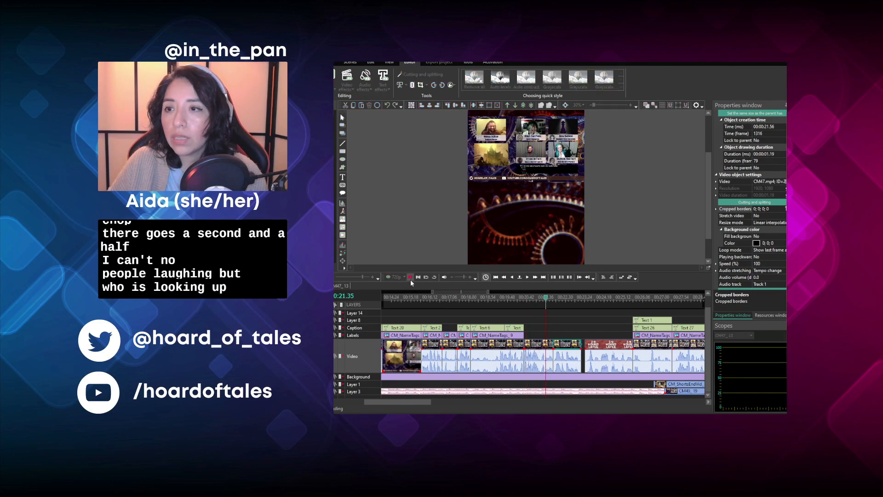
pyautogui.click(411, 279)
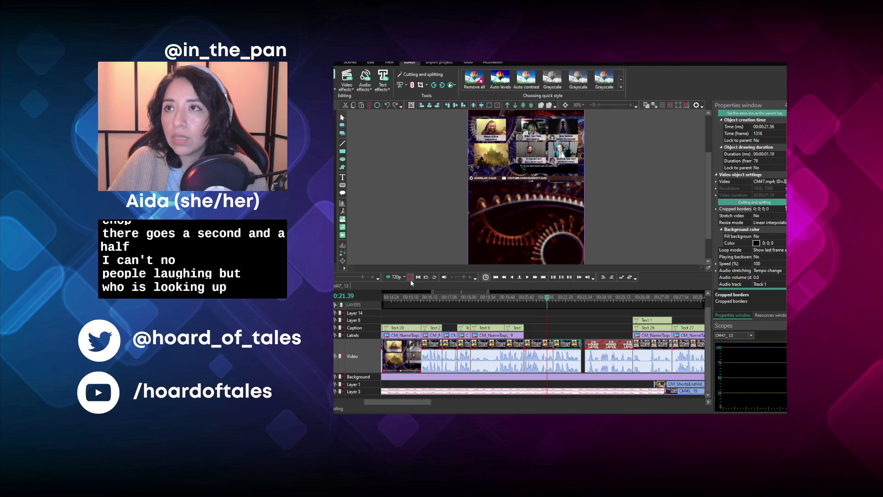
# - Compare the speakers framed around 00:00:17.09 and 00:00:17.50 with the uncropped footage between 00:00:21.35 and 00:00:22.16
pyautogui.click(451, 300)
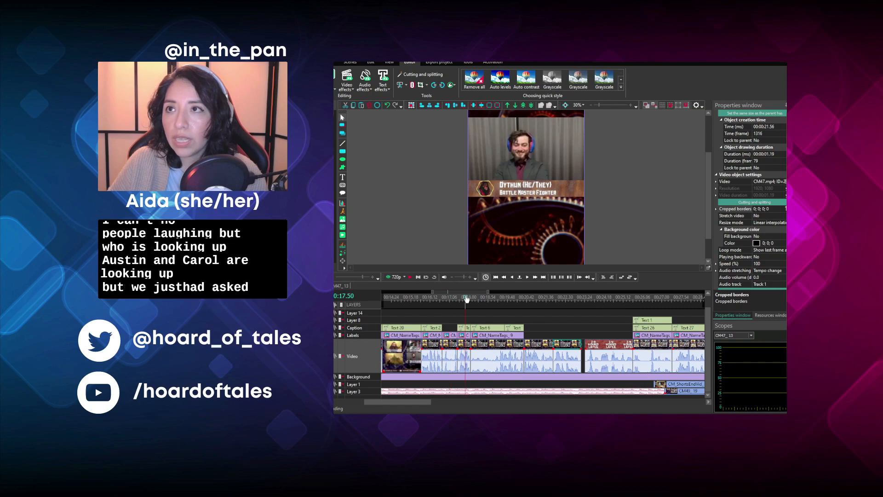
pyautogui.click(466, 299)
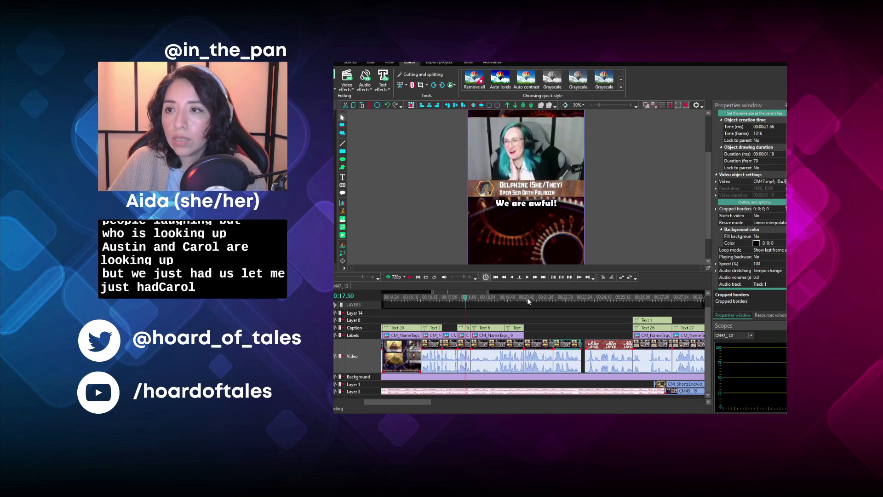
pyautogui.click(451, 298)
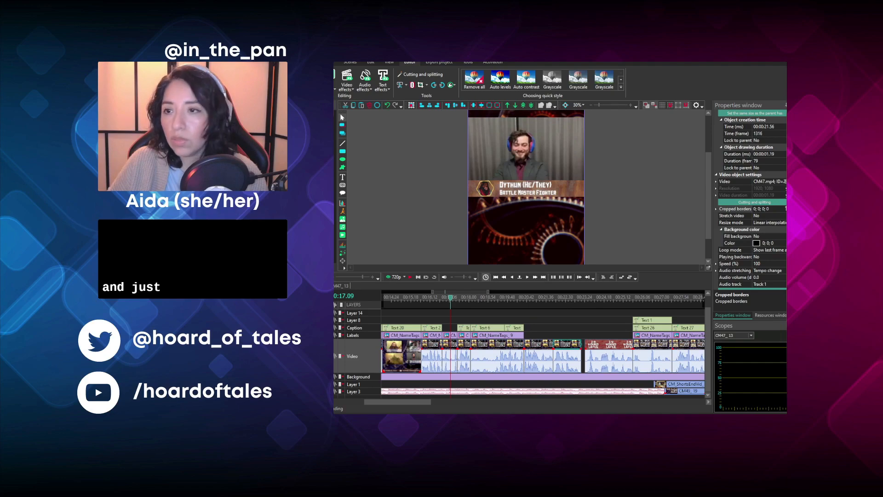
pyautogui.click(546, 298)
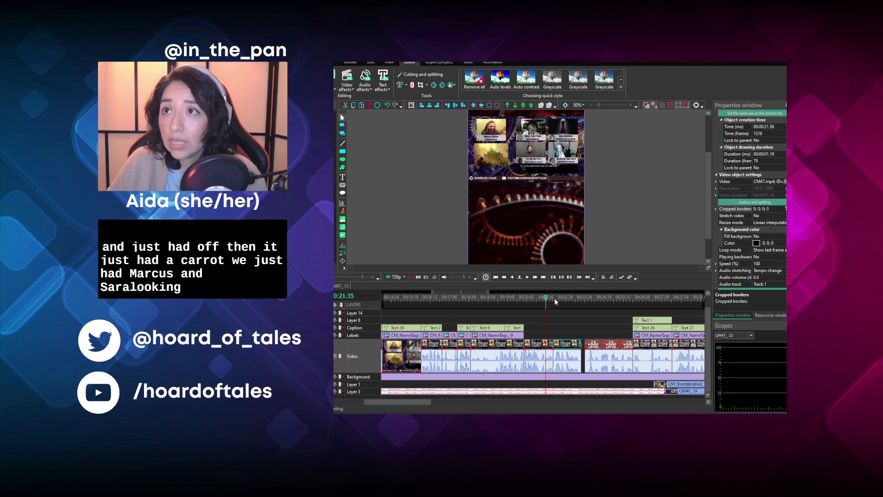
pyautogui.click(561, 299)
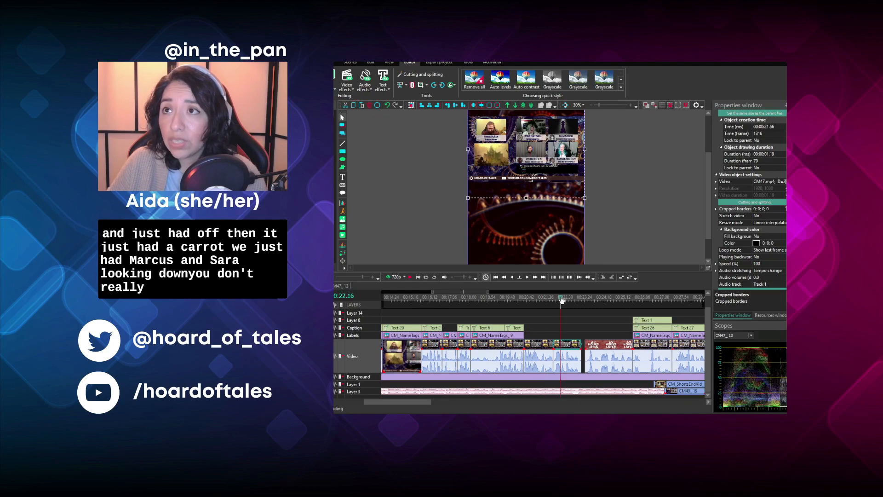
pyautogui.click(555, 324)
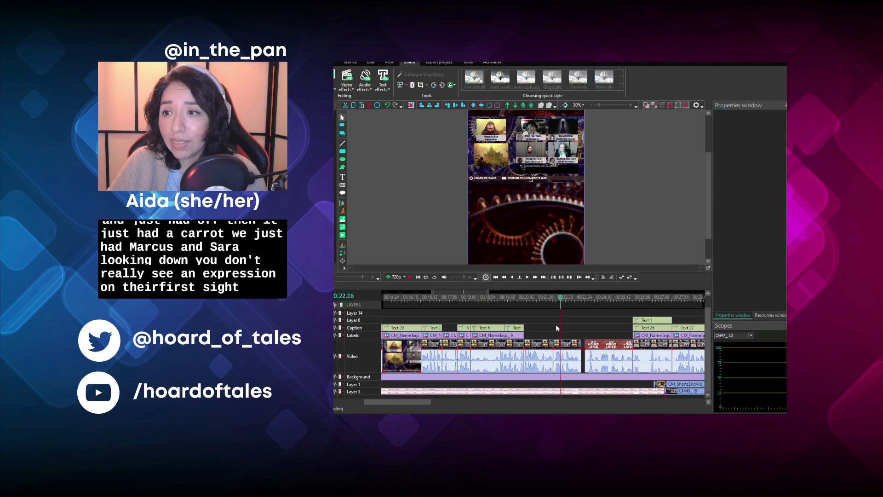
pyautogui.click(556, 298)
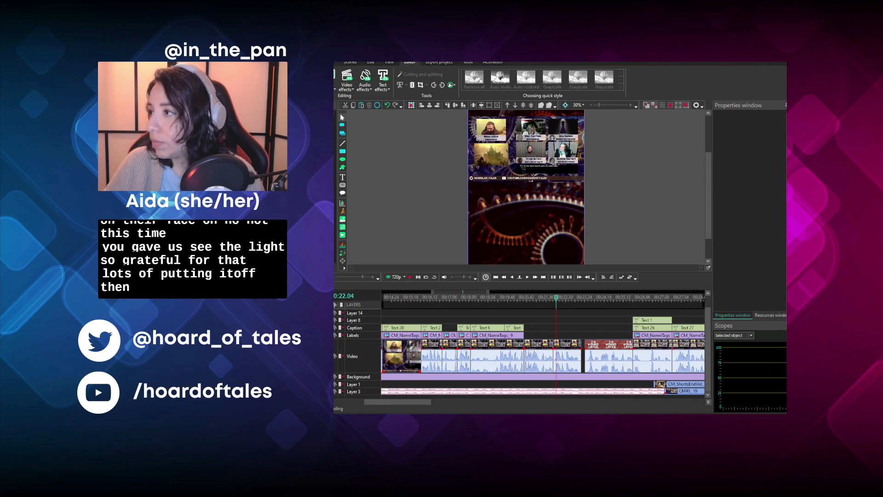
# - Crop the video clip starting at 00:00:21.56 to the Battle Master Fighter's camera
pyautogui.click(568, 357)
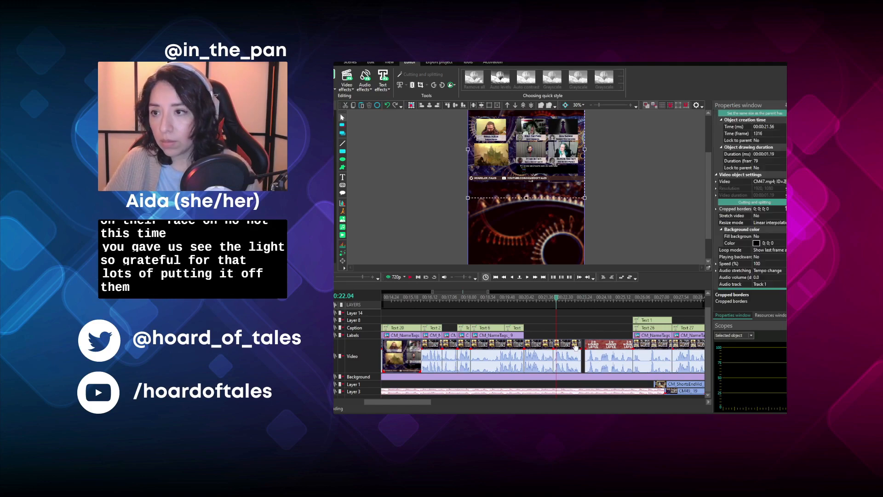
pyautogui.click(772, 208)
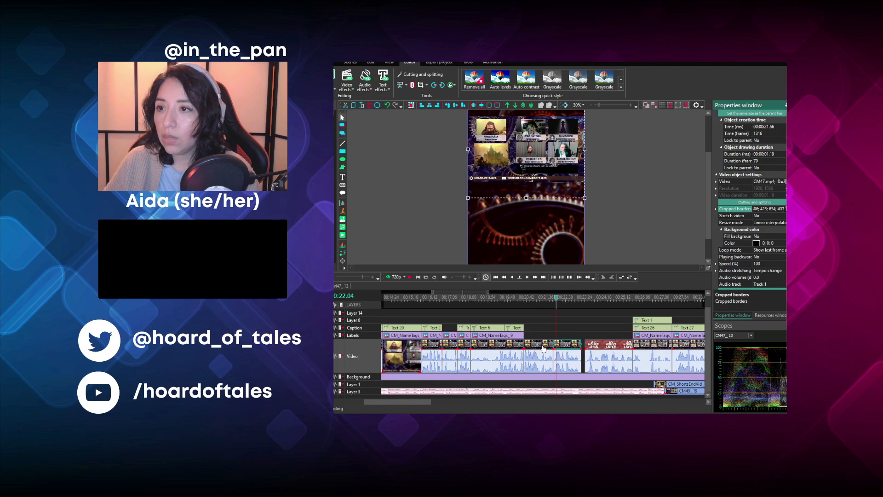
pyautogui.click(543, 348)
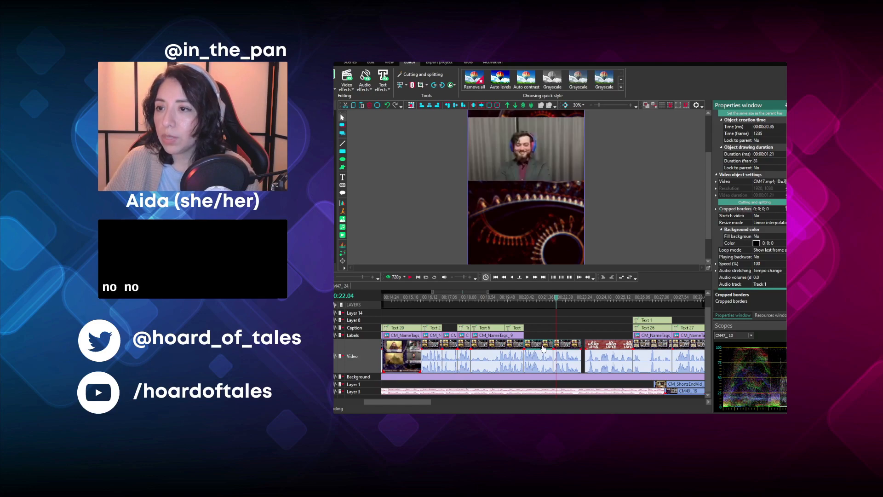
# - Crop the clip starting at 00:00:20.35 with borders 806; 423; 654; 407, and recrop the one at 00:00:21.56 to the long-haired player in glasses
pyautogui.click(775, 209)
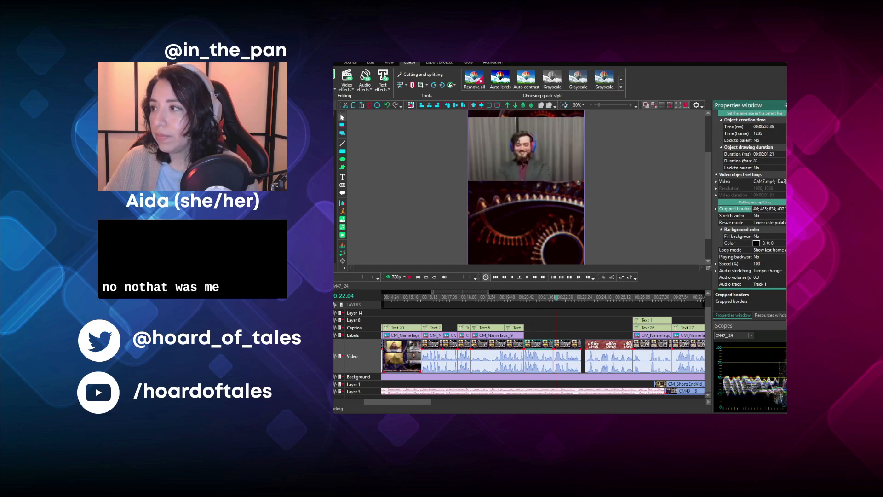
pyautogui.hotkey('alt', 'Tab')
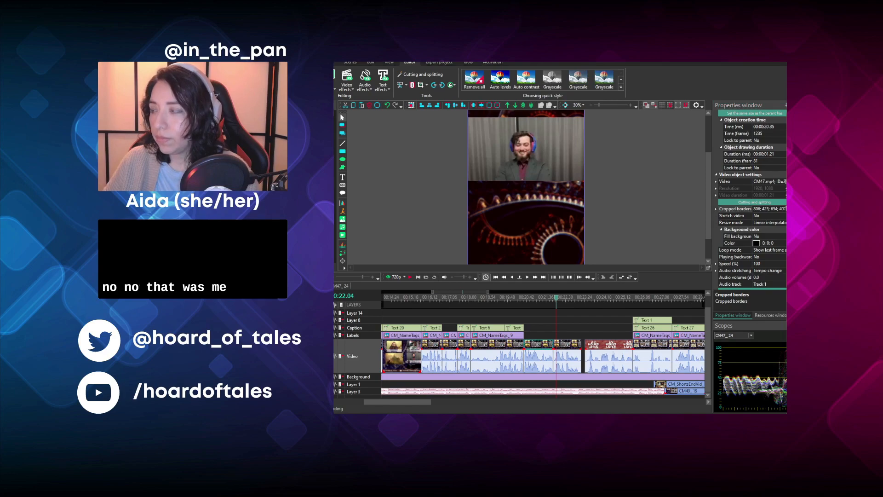
pyautogui.click(574, 345)
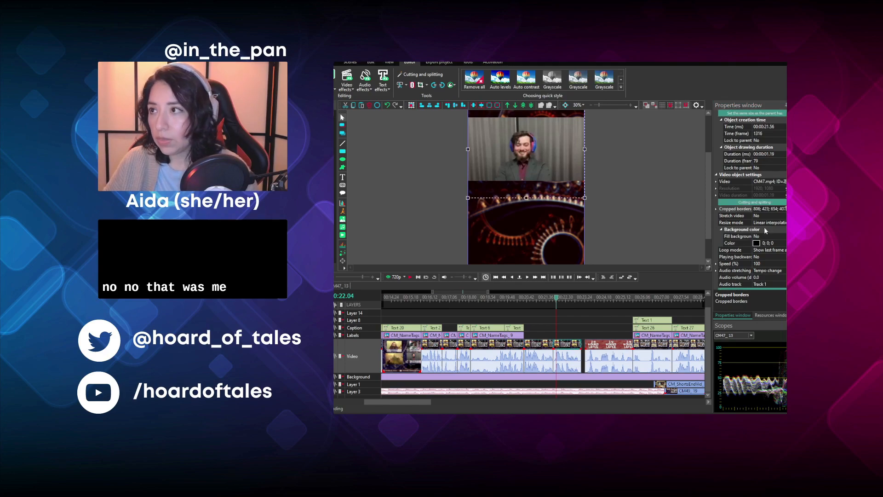
pyautogui.click(773, 210)
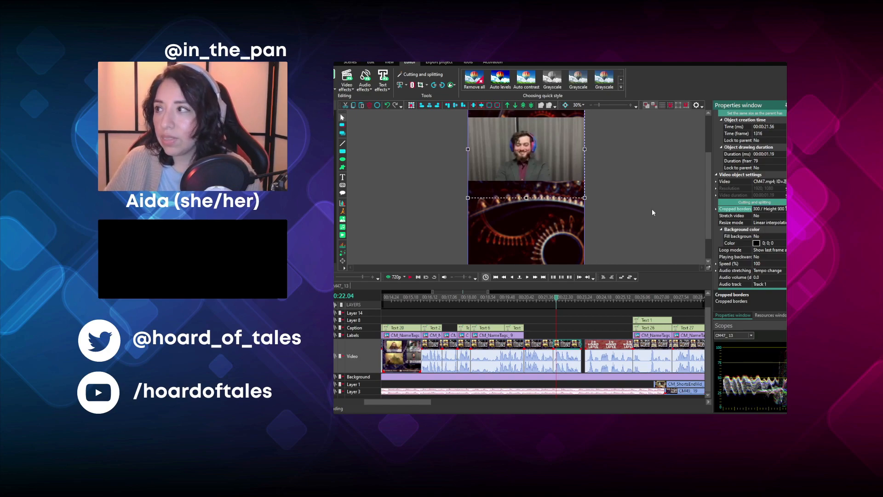
pyautogui.hotkey('ctrl', 'a')
pyautogui.press('BackSpace')
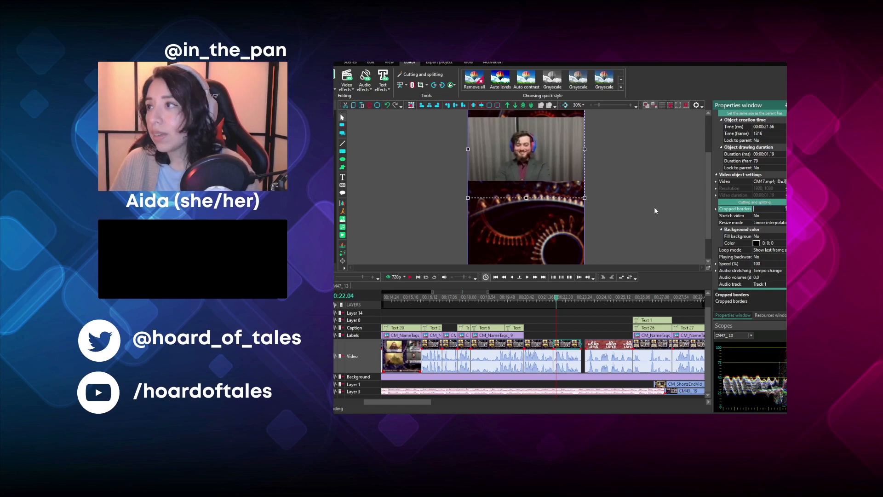
pyautogui.press('Return')
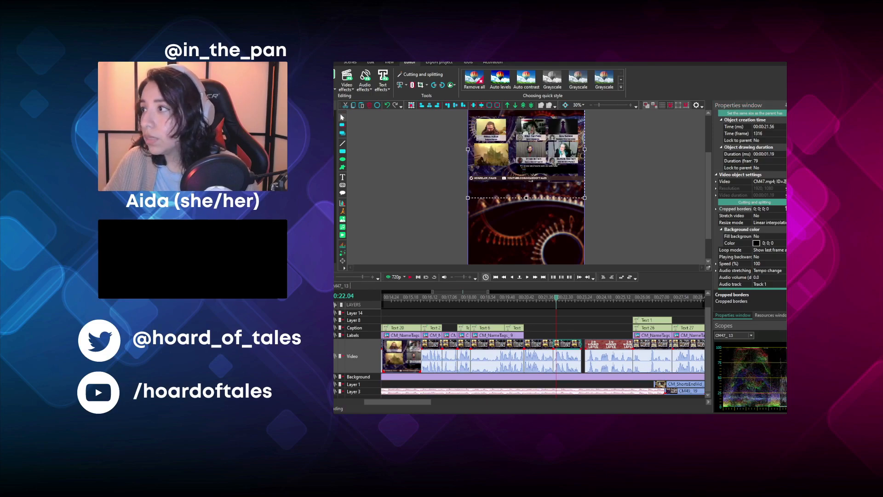
pyautogui.moveTo(778, 209); pyautogui.dragTo(700, 209)
pyautogui.write('53; 55; 1307; 775')
pyautogui.press('Return')
pyautogui.click(644, 189)
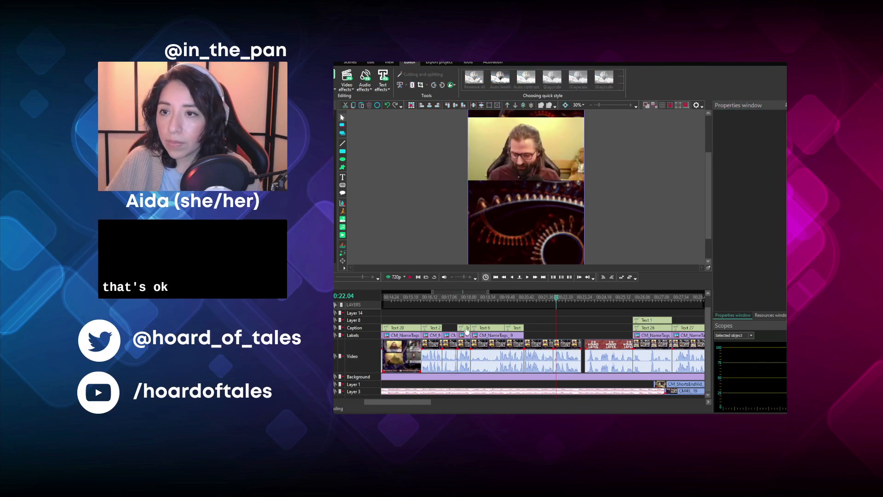
# - Duplicate the Battle Master Fighter name tag shown around 00:00:17.07 and place the copy at 00:00:20.35 on the Labels layer
pyautogui.click(450, 298)
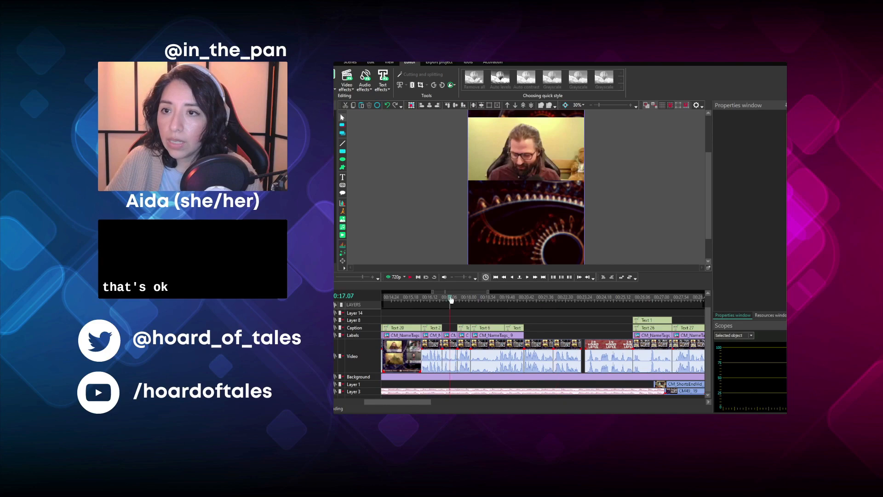
pyautogui.click(451, 337)
pyautogui.hotkey('ctrl', 'c')
pyautogui.hotkey('ctrl', 'v')
pyautogui.moveTo(451, 337); pyautogui.dragTo(532, 342)
# - Check the frames around the Battle Master Fighter segment starting at 00:00:16.46 and delete its video clip and name tag
pyautogui.click(440, 298)
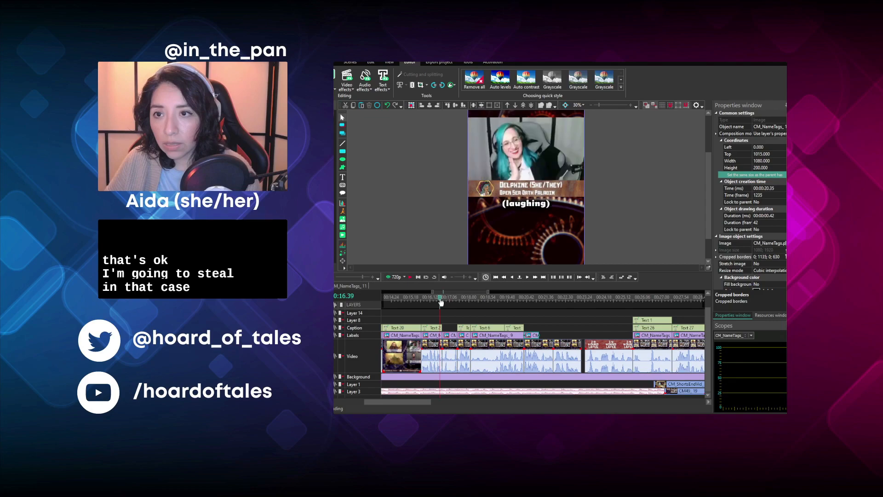
pyautogui.click(460, 299)
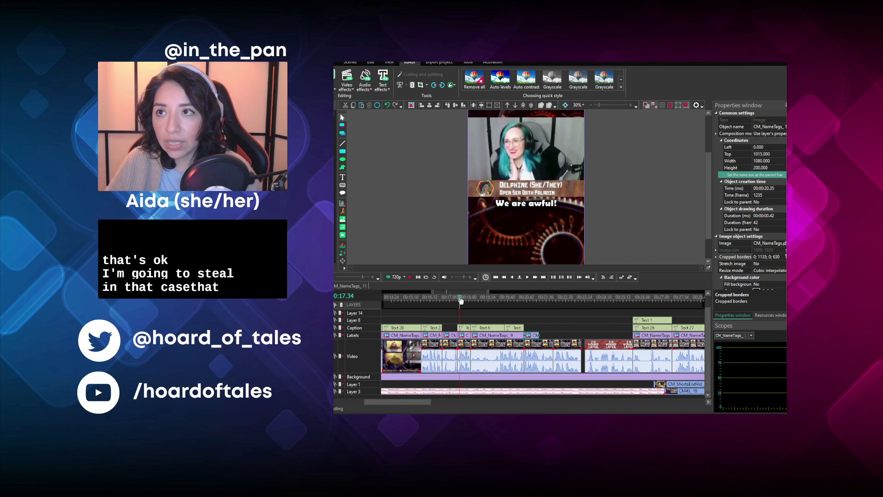
pyautogui.click(452, 335)
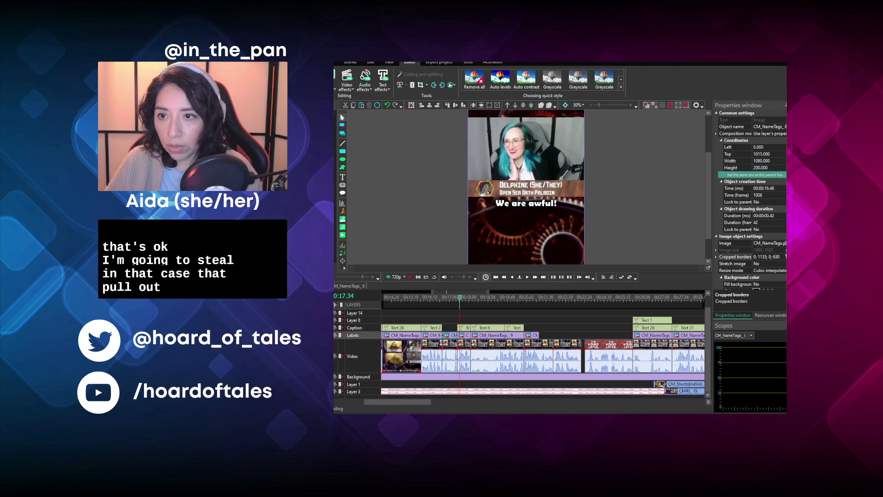
pyautogui.keyDown('ctrl'); pyautogui.click(448, 349); pyautogui.keyUp('ctrl')
pyautogui.press('Delete')
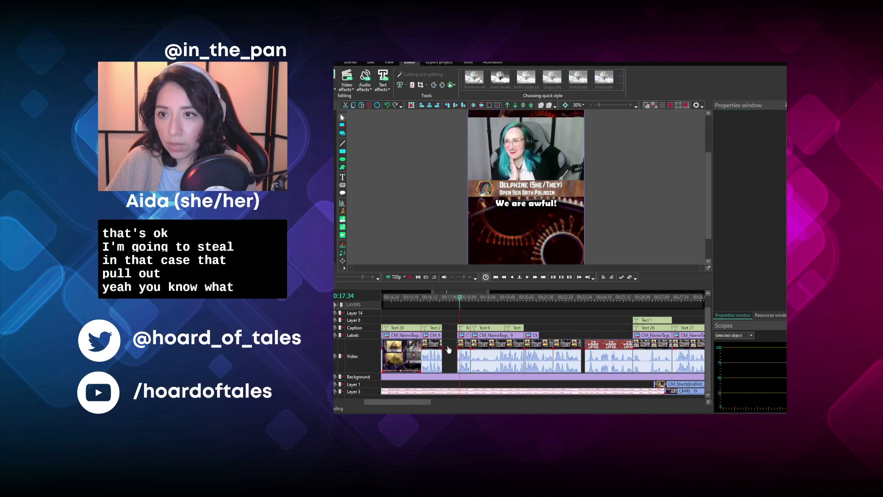
# - Move the "We are awful!" video clip, name tag and caption back to start at 00:00:16.46, closing the gap
pyautogui.click(463, 345)
pyautogui.keyDown('ctrl'); pyautogui.click(464, 328); pyautogui.keyUp('ctrl')
pyautogui.moveTo(466, 328); pyautogui.dragTo(449, 328)
# - Play the transition from the "(laughing)" segment into the "We are awful!" clip several times to judge its timing
pyautogui.click(424, 298)
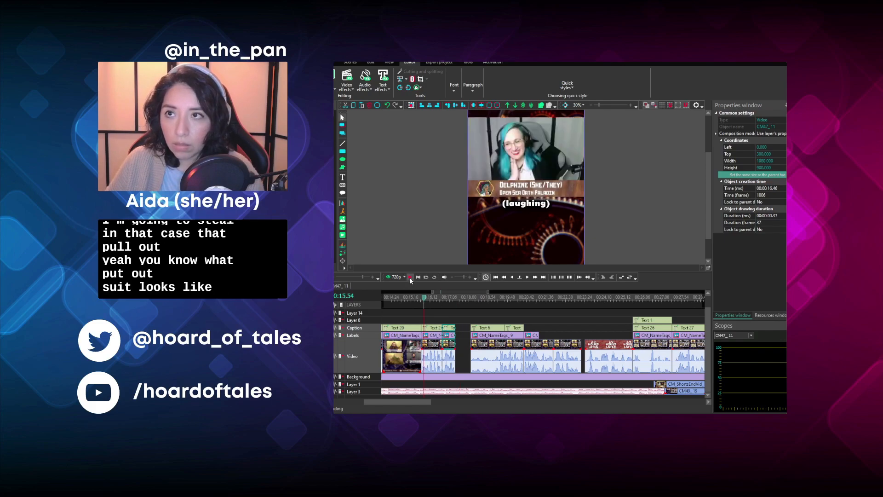
pyautogui.click(411, 278)
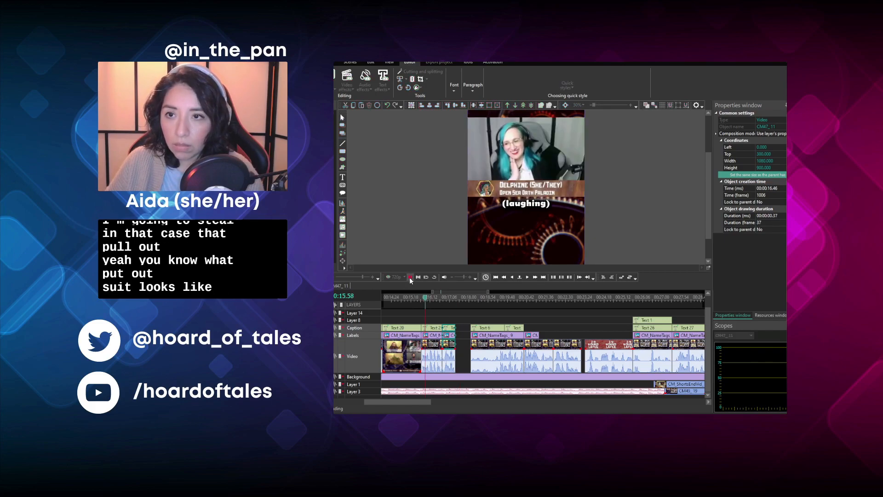
pyautogui.click(410, 277)
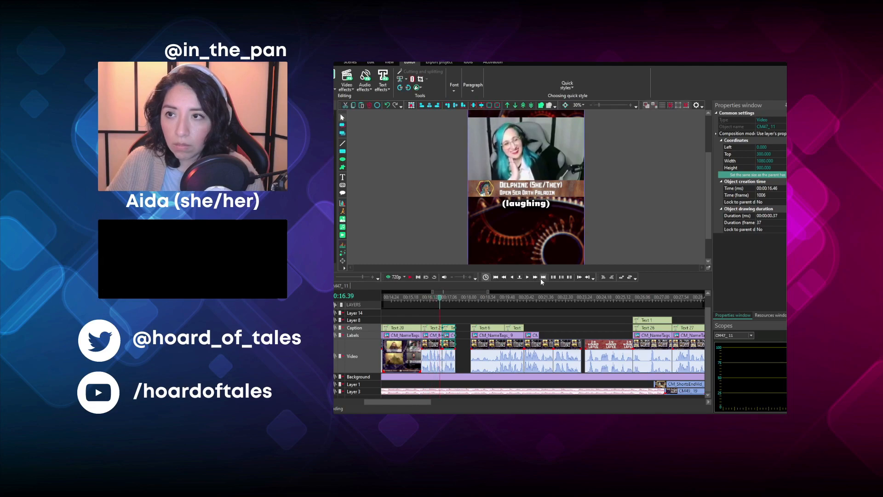
pyautogui.click(527, 277)
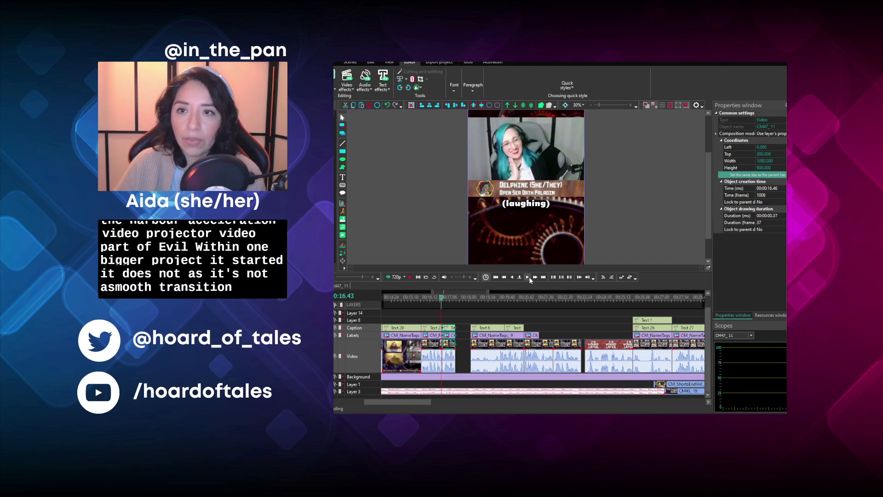
pyautogui.click(410, 277)
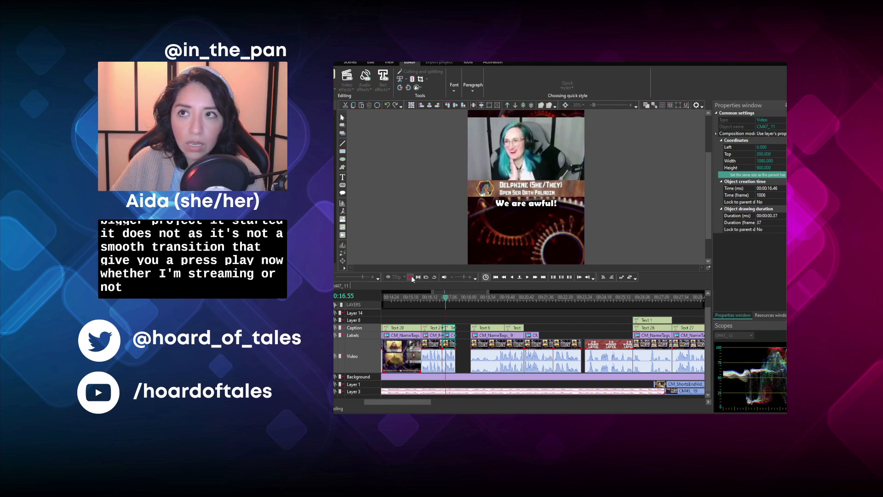
pyautogui.click(412, 278)
pyautogui.click(427, 298)
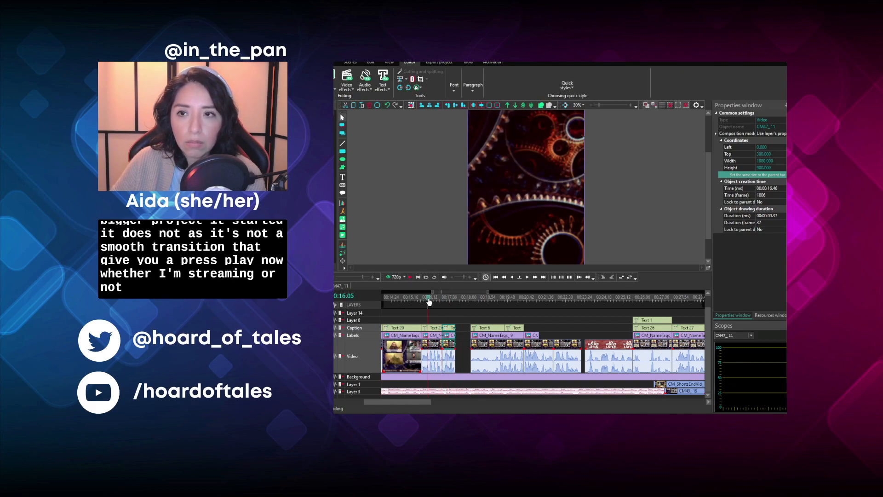
pyautogui.click(409, 277)
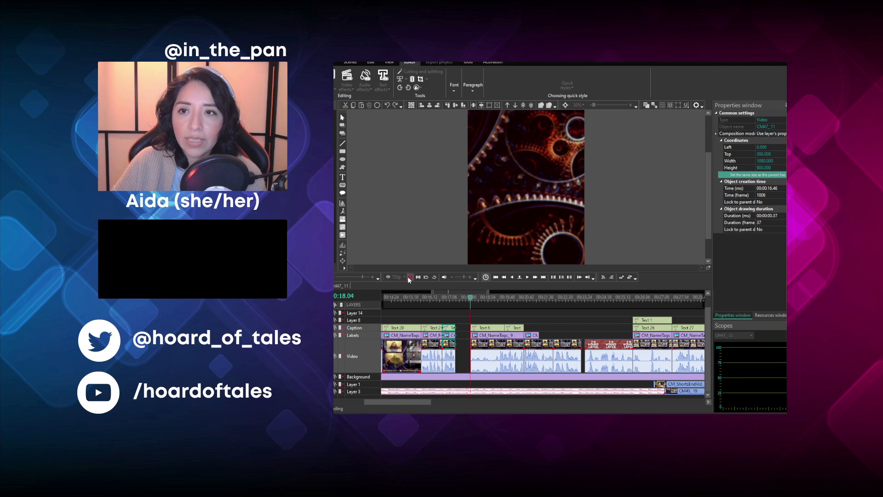
pyautogui.click(409, 278)
pyautogui.click(443, 299)
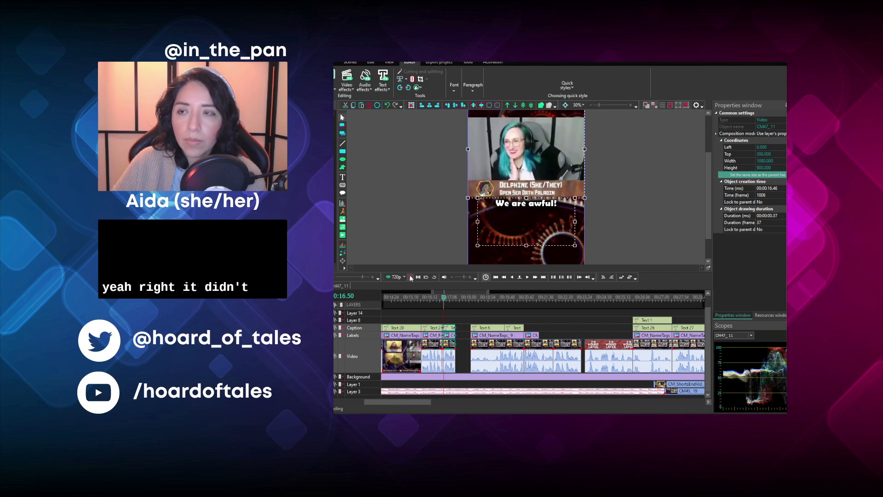
# - Try slowing the "We are awful!" video clip to 90% speed and play it back
pyautogui.click(450, 316)
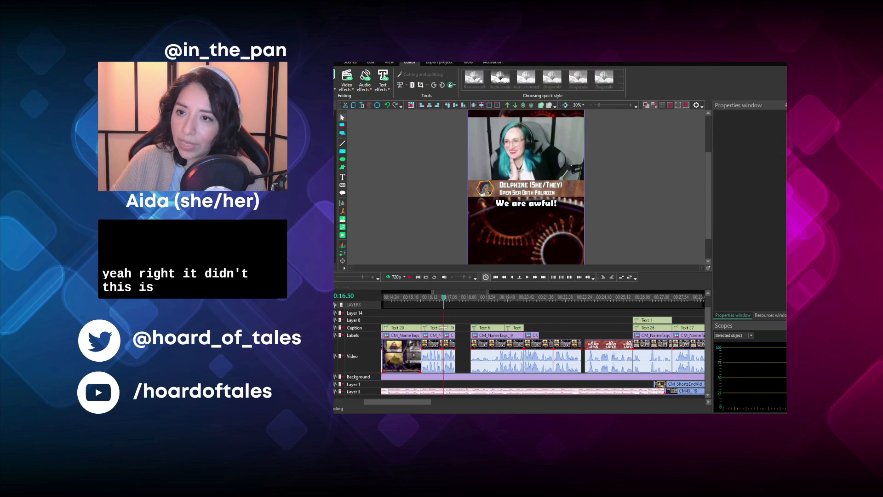
pyautogui.click(447, 343)
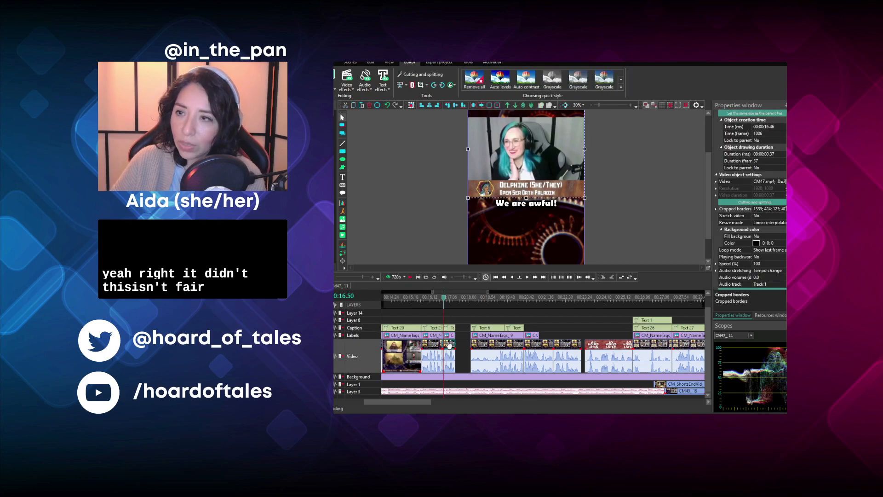
pyautogui.click(781, 264)
pyautogui.write('90')
pyautogui.press('Return')
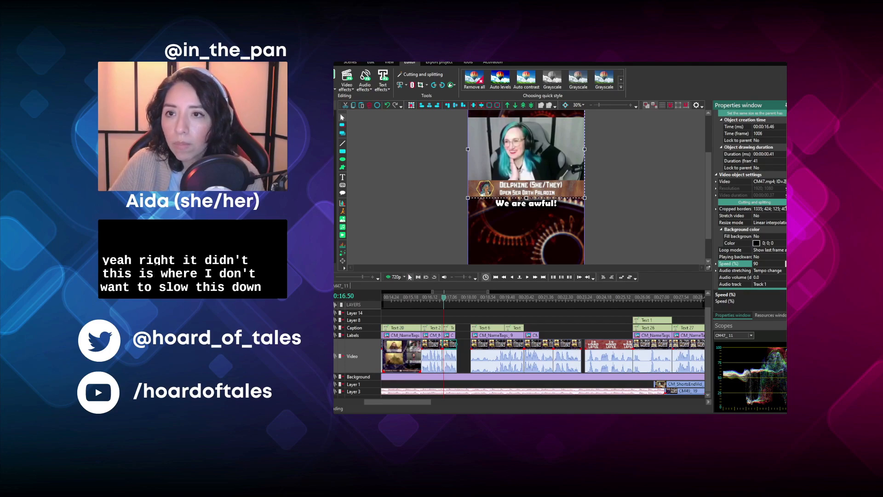
pyautogui.press('space')
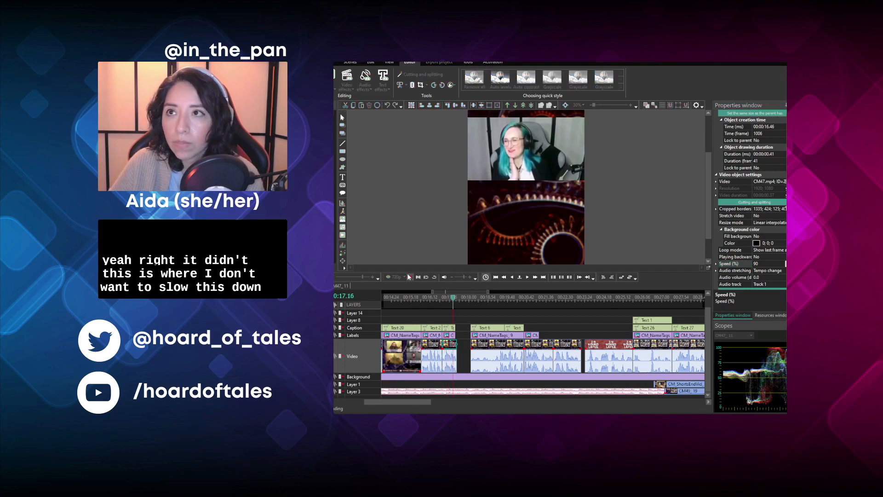
pyautogui.press('space')
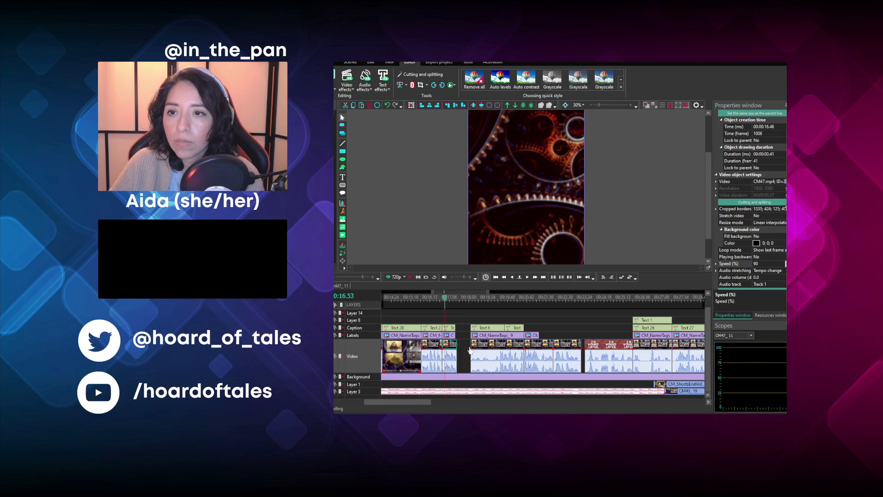
# - Try slowing the "We are awful!" video clip to 70% speed and listen to the result
pyautogui.click(775, 261)
pyautogui.write('70')
pyautogui.press('Return')
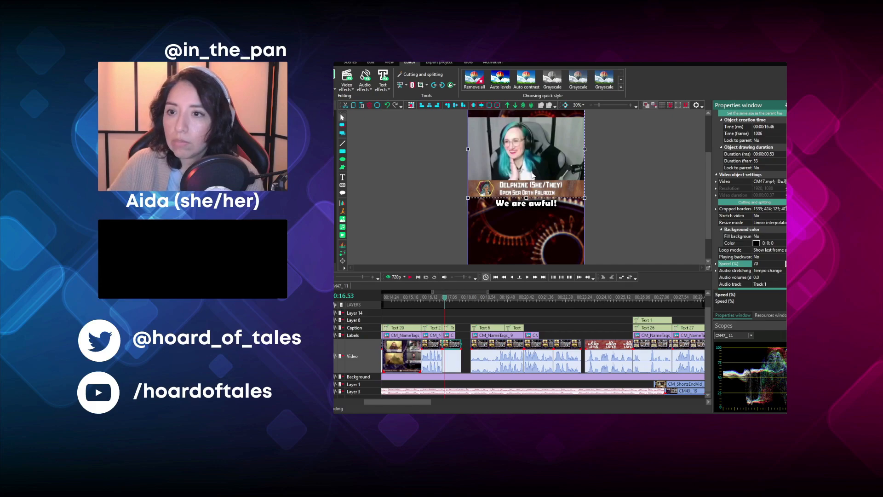
pyautogui.click(409, 278)
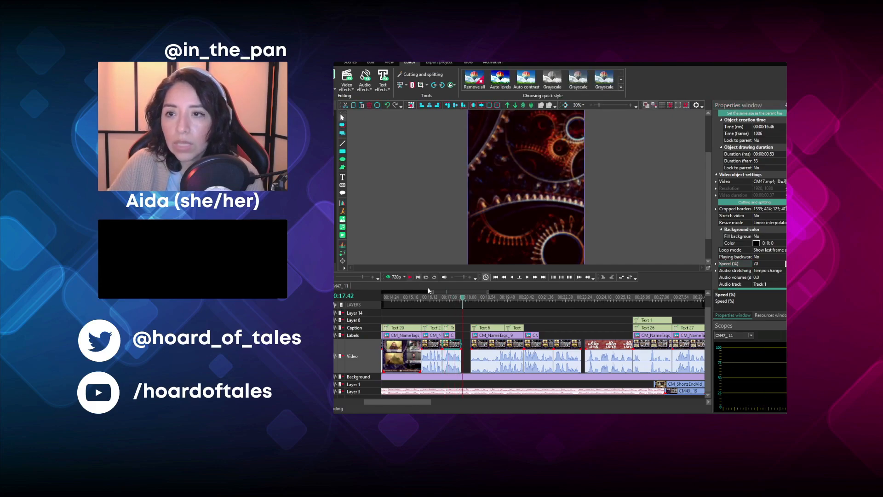
pyautogui.click(448, 299)
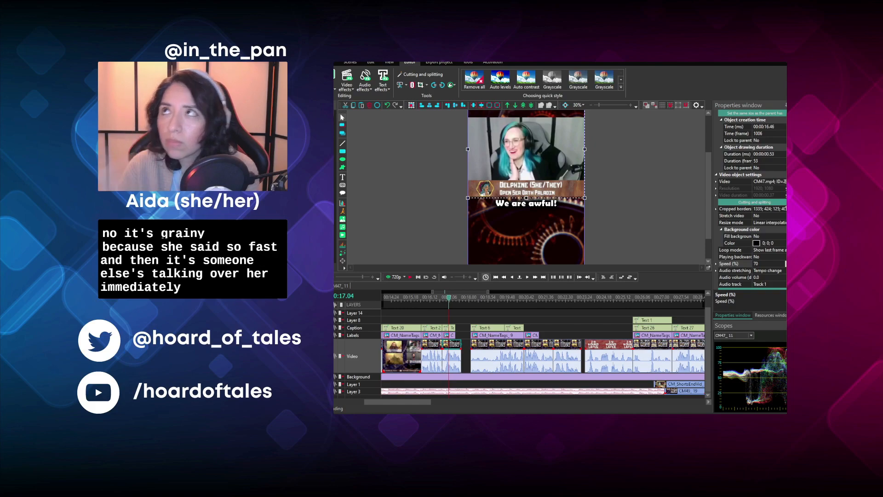
# - Set the "We are awful!" video clip's speed to 80% and play it from its beginning
pyautogui.click(774, 266)
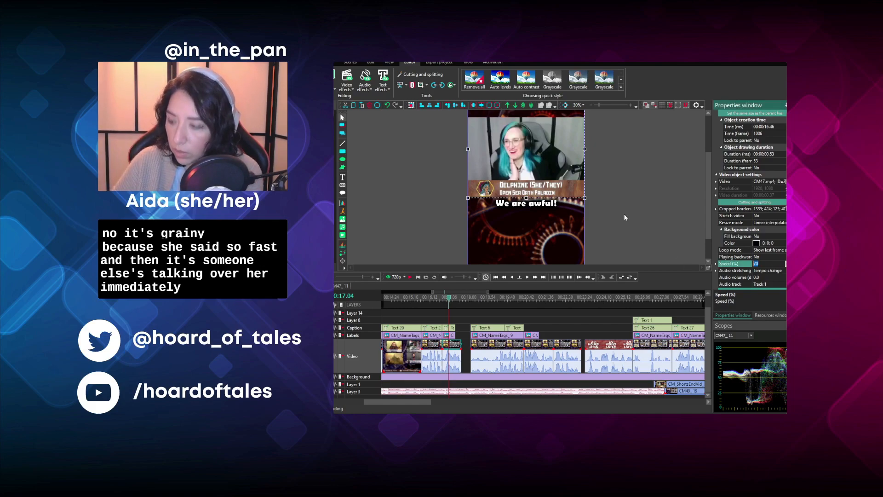
pyautogui.write('9')
pyautogui.press('BackSpace')
pyautogui.write('80')
pyautogui.press('Return')
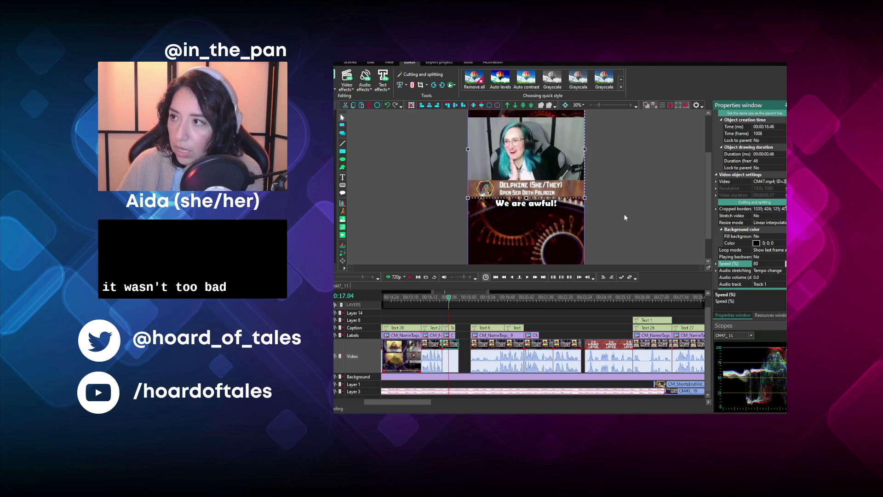
pyautogui.click(443, 297)
pyautogui.click(409, 277)
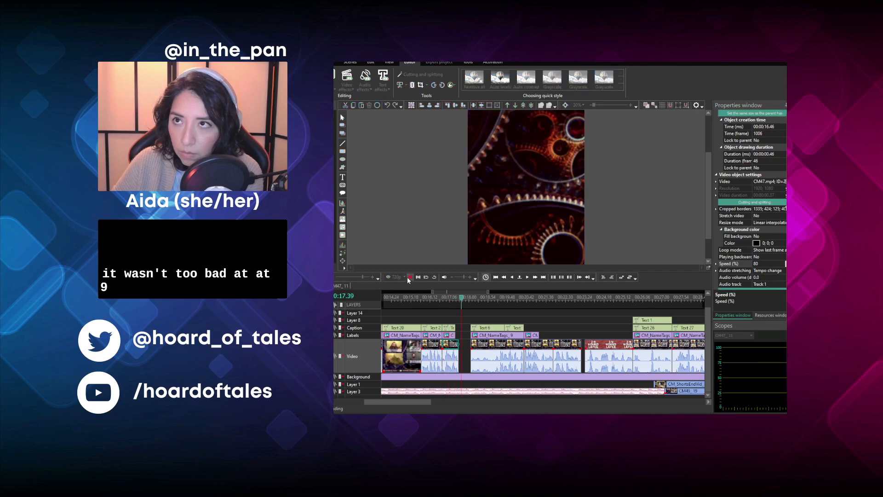
pyautogui.click(408, 278)
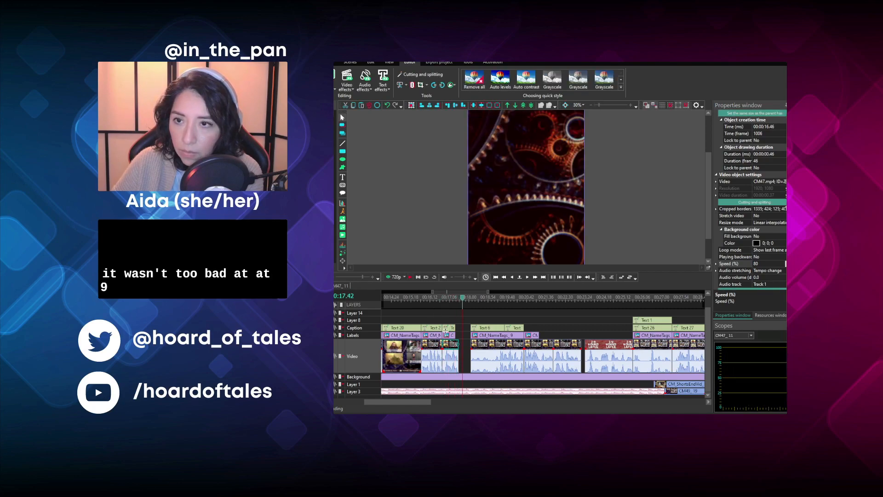
# - Extend the "We are awful!" caption and its name tag to a duration of 00:00:00.46, matching the slowed video clip
pyautogui.click(446, 333)
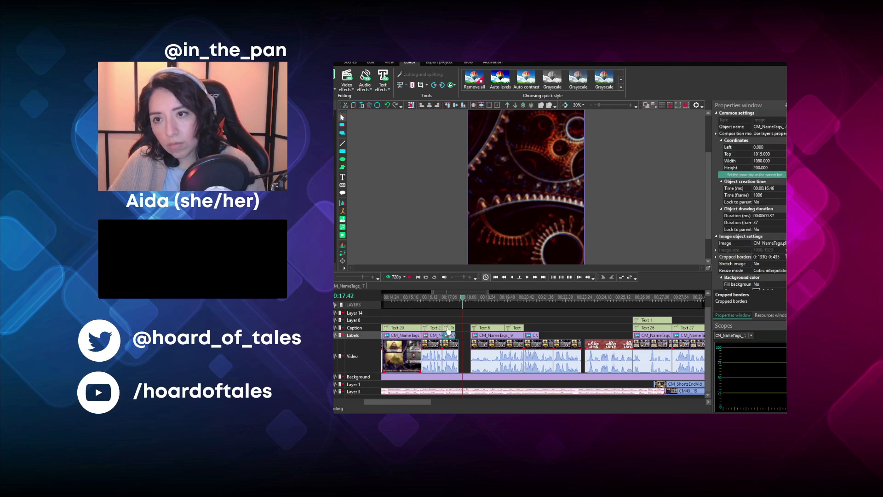
pyautogui.click(448, 328)
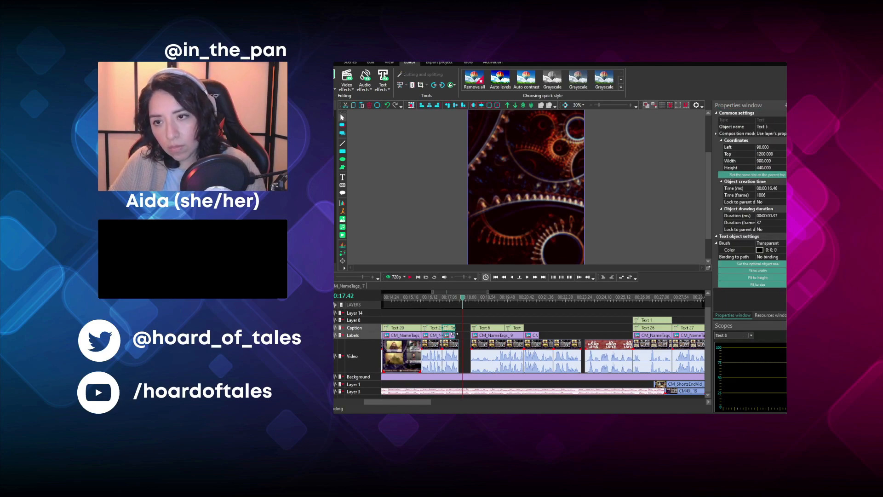
pyautogui.moveTo(455, 333); pyautogui.dragTo(460, 334)
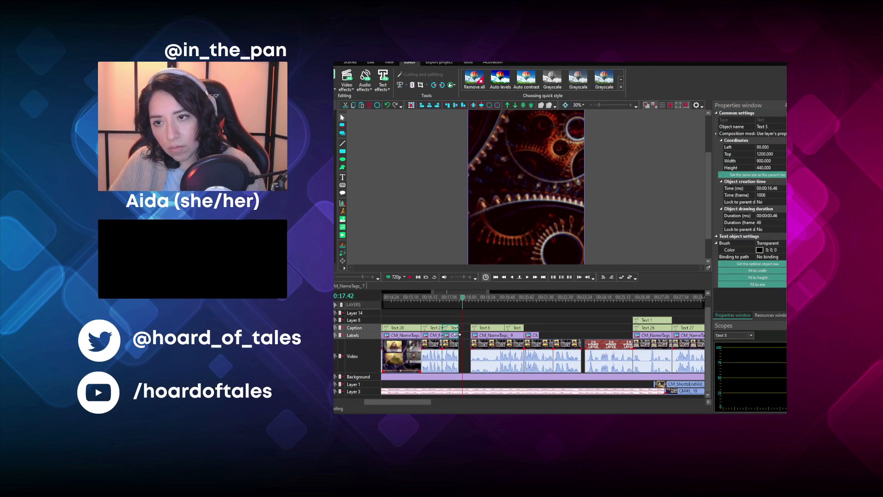
# - Delete the video clip, name tag and caption directly before the "We are awful!" segment
pyautogui.click(451, 298)
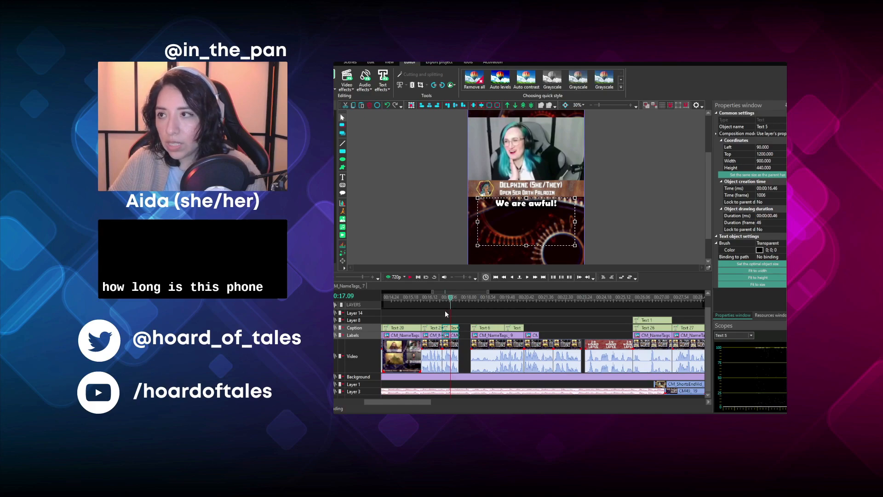
pyautogui.click(446, 312)
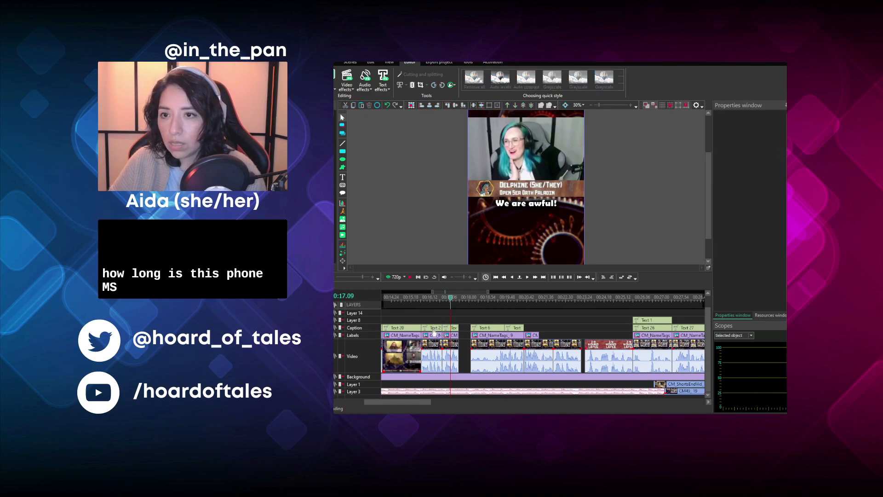
pyautogui.click(391, 298)
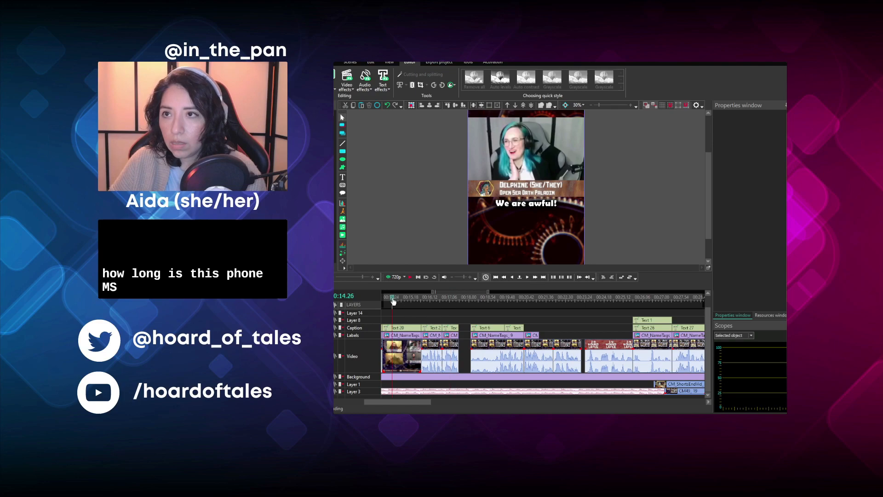
pyautogui.click(432, 326)
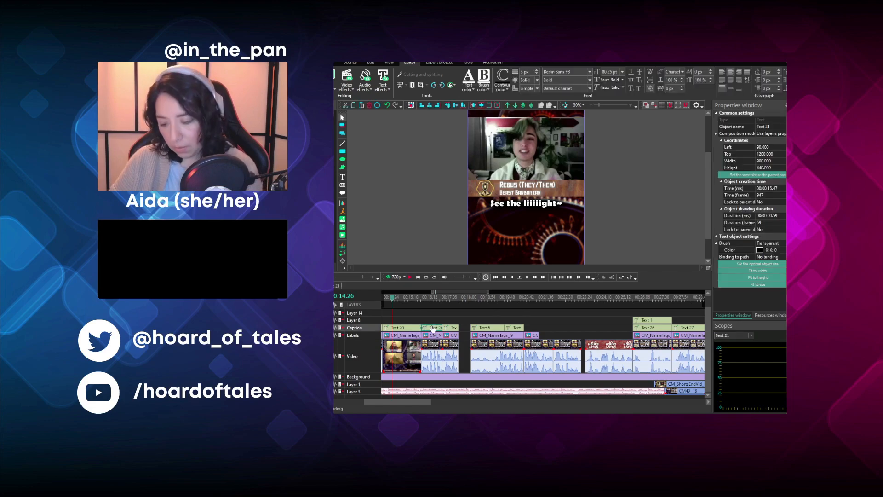
pyautogui.click(431, 335)
pyautogui.press('Delete')
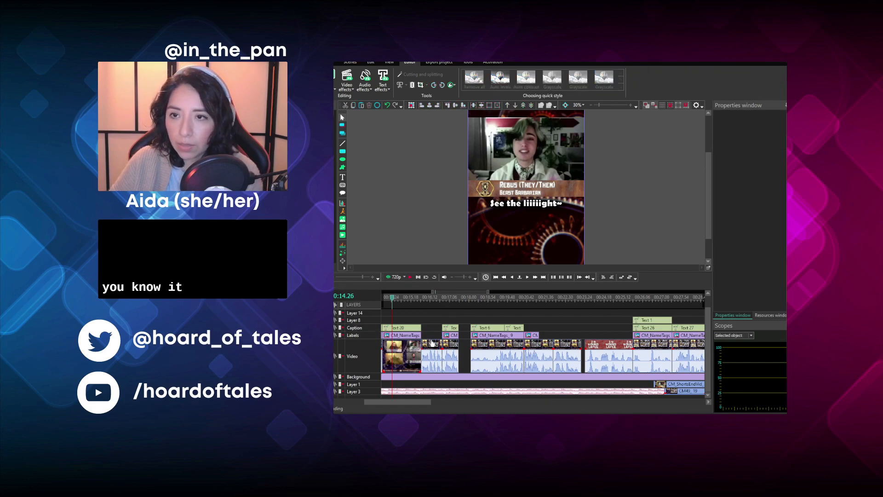
pyautogui.click(434, 344)
pyautogui.press('Delete')
# - Move the "We are awful!" video clip, name tag and caption back to 00:00:15.47 and play them
pyautogui.moveTo(434, 344); pyautogui.dragTo(417, 332)
pyautogui.click(419, 302)
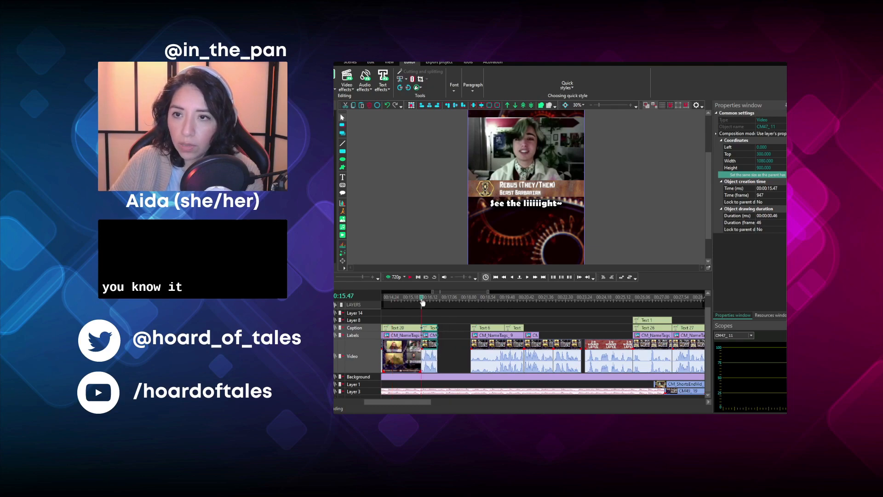
pyautogui.click(410, 280)
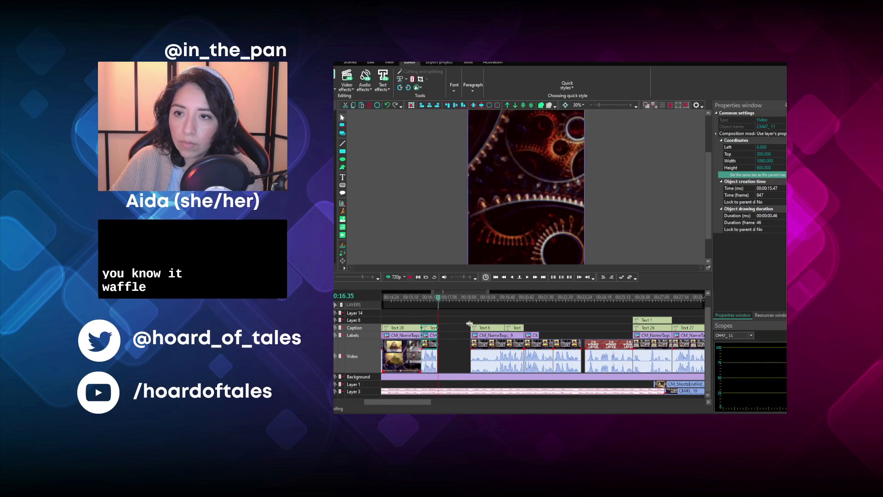
# - Move the Dungeon Master's video clip, name tag and two captions against the "We are awful!" segment at 00:00:16.33 and play them back
pyautogui.click(472, 351)
pyautogui.moveTo(504, 327); pyautogui.dragTo(447, 325)
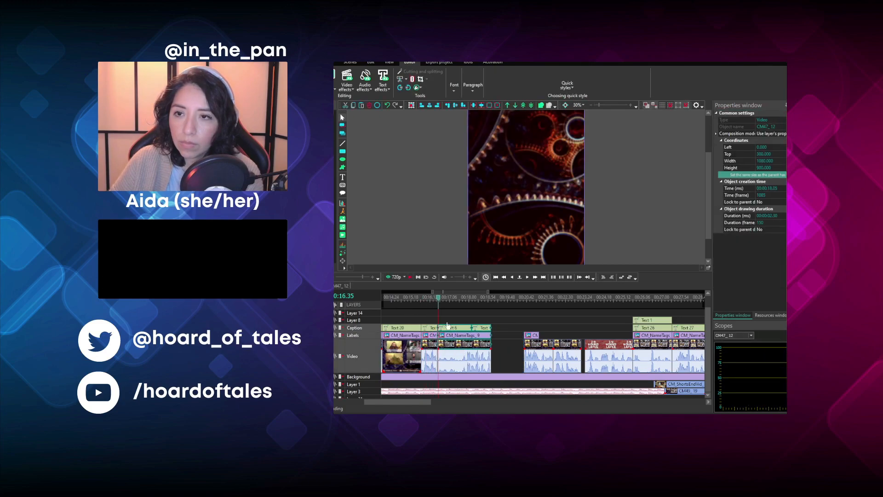
pyautogui.click(410, 277)
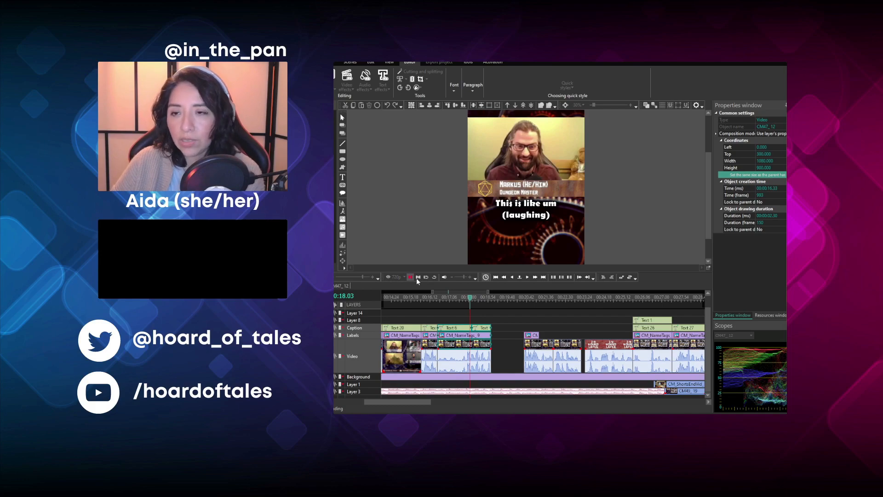
pyautogui.click(410, 278)
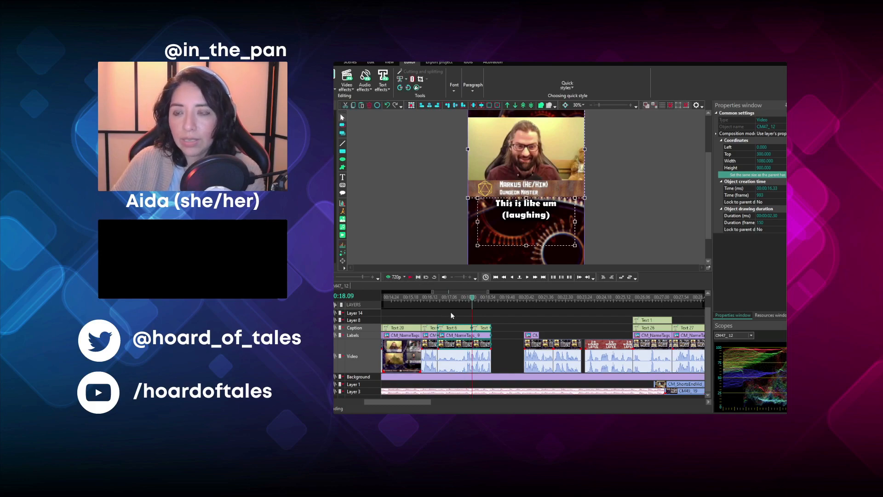
# - Move the next two video clips and the Battle Master Fighter name tag to 00:00:19.03 and play them back
pyautogui.click(494, 298)
pyautogui.moveTo(520, 361); pyautogui.dragTo(508, 347)
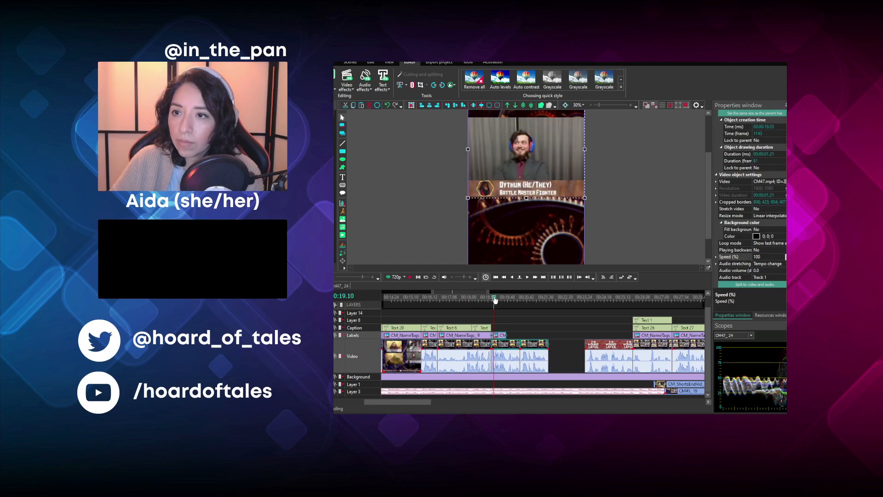
pyautogui.click(411, 277)
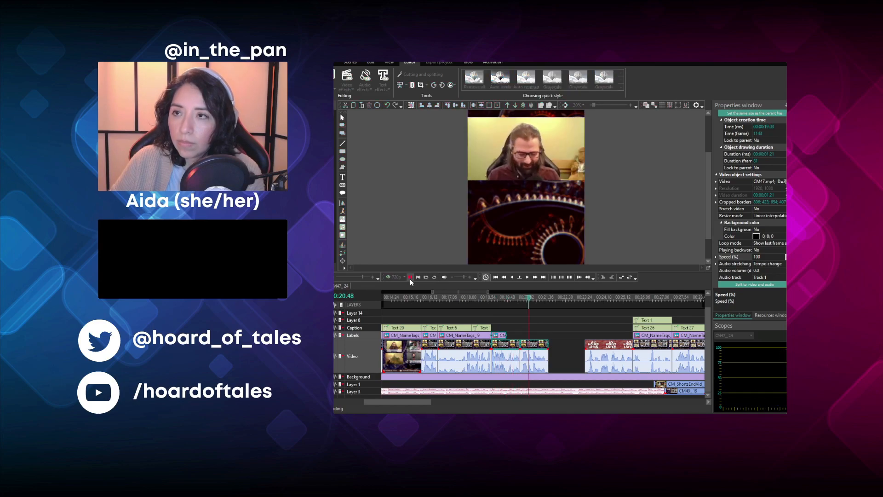
pyautogui.click(410, 279)
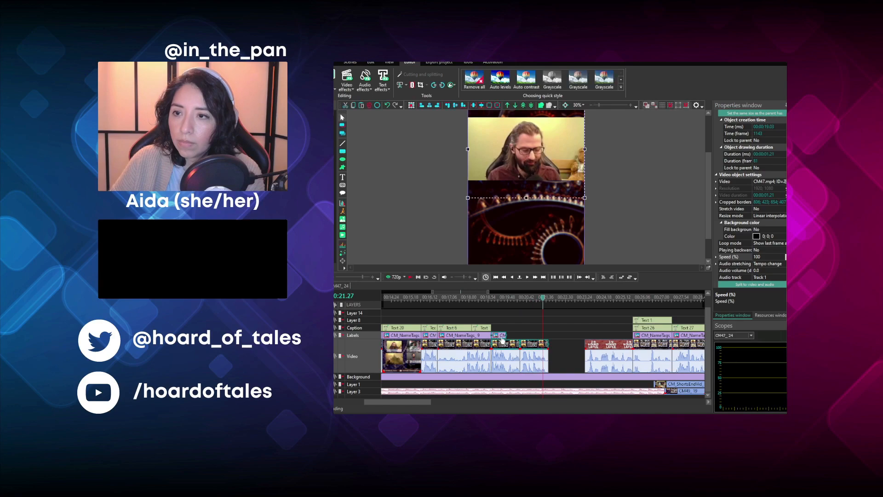
# - Extend only the Battle Master Fighter's name tag to the end of its video clip, a duration of 00:00:01.21
pyautogui.moveTo(505, 336); pyautogui.dragTo(519, 336)
pyautogui.hotkey('ctrl', 'z')
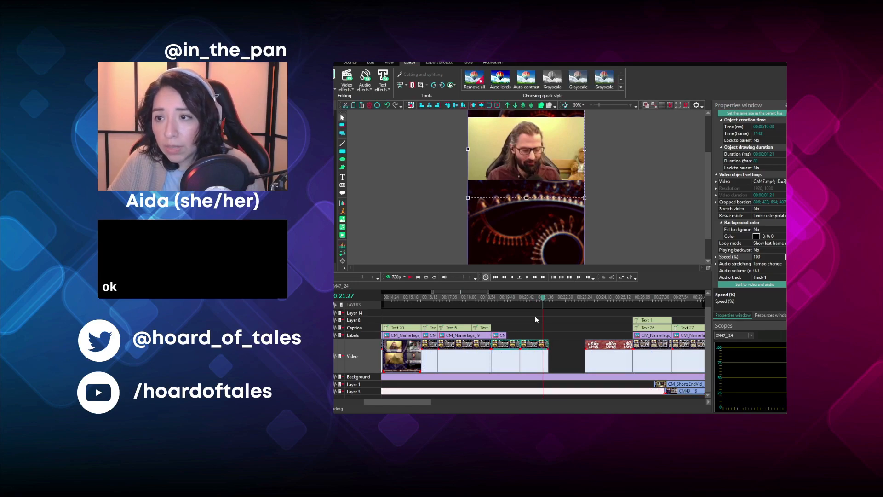
pyautogui.click(521, 323)
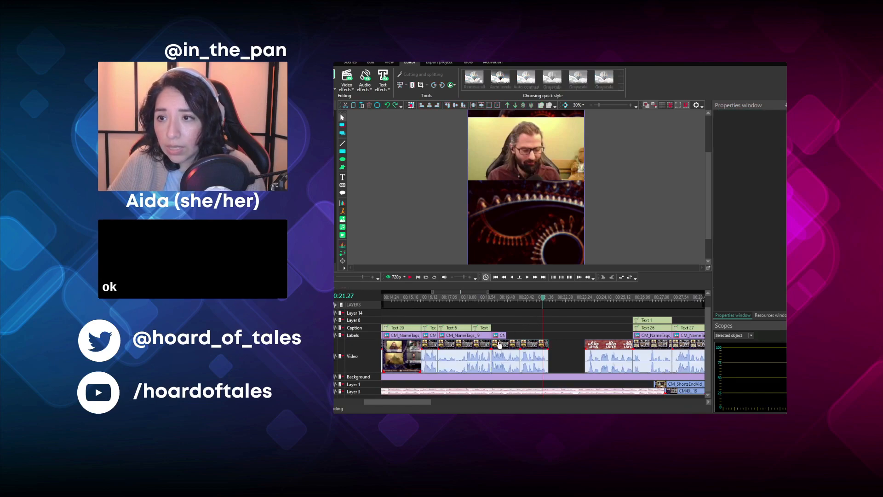
pyautogui.click(502, 337)
pyautogui.click(507, 336)
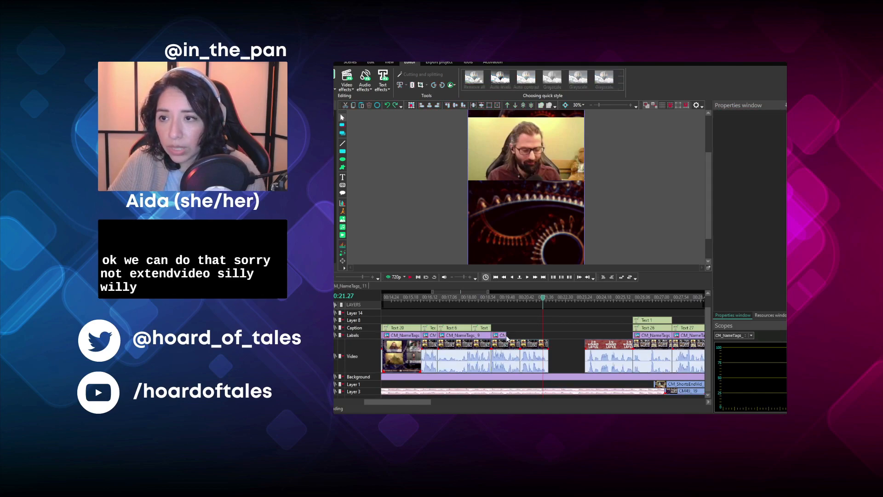
pyautogui.moveTo(507, 337); pyautogui.dragTo(518, 335)
# - Duplicate the "This is like um (laughing)" caption and place the copy at 00:00:19.03 above the Battle Master Fighter's clip
pyautogui.click(508, 331)
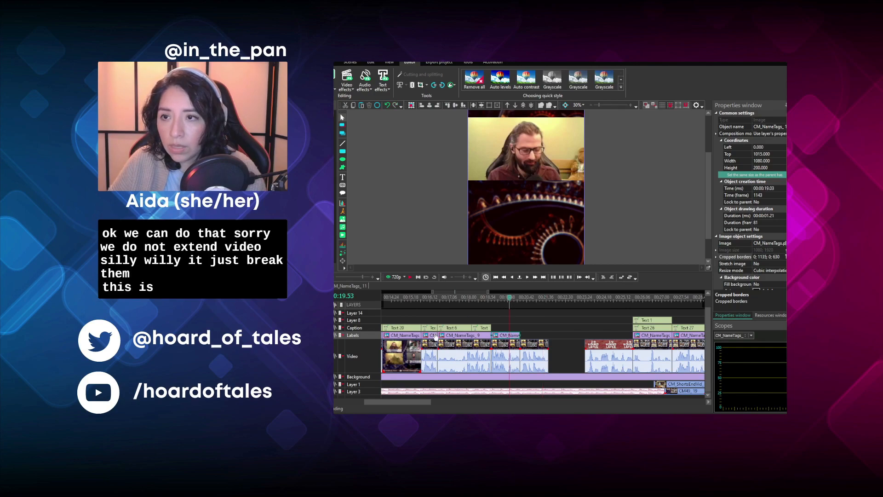
pyautogui.click(483, 330)
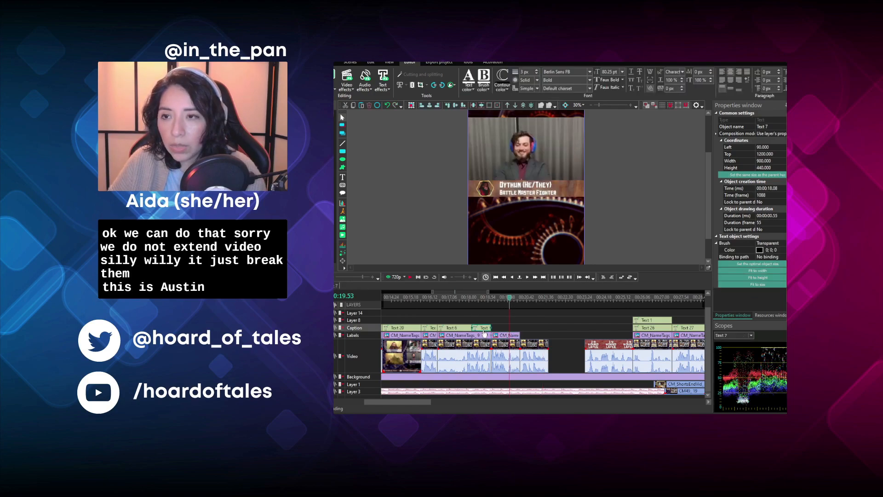
pyautogui.hotkey('ctrl', 'c')
pyautogui.hotkey('ctrl', 'v')
pyautogui.moveTo(484, 330); pyautogui.dragTo(500, 335)
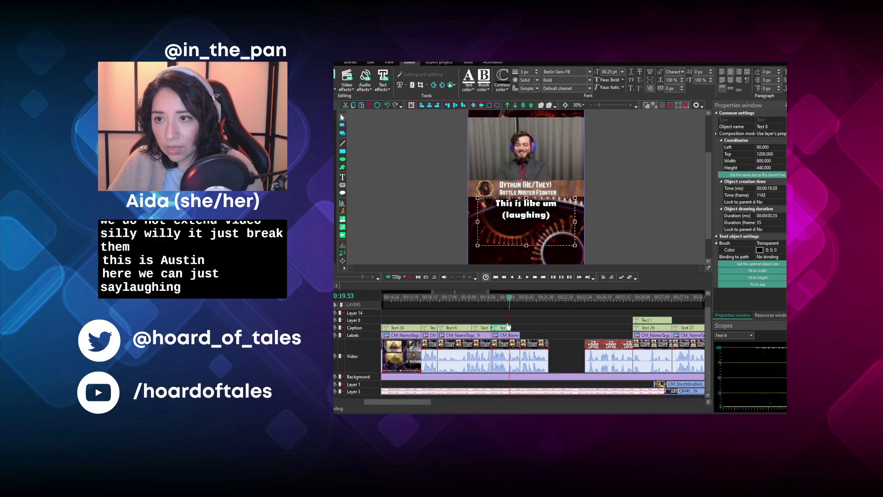
# - Change the copied caption's text to "(laughing)" and extend its duration to 00:00:01.21
pyautogui.doubleClick(539, 238)
pyautogui.hotkey('ctrl', 'a')
pyautogui.write('(laughing)')
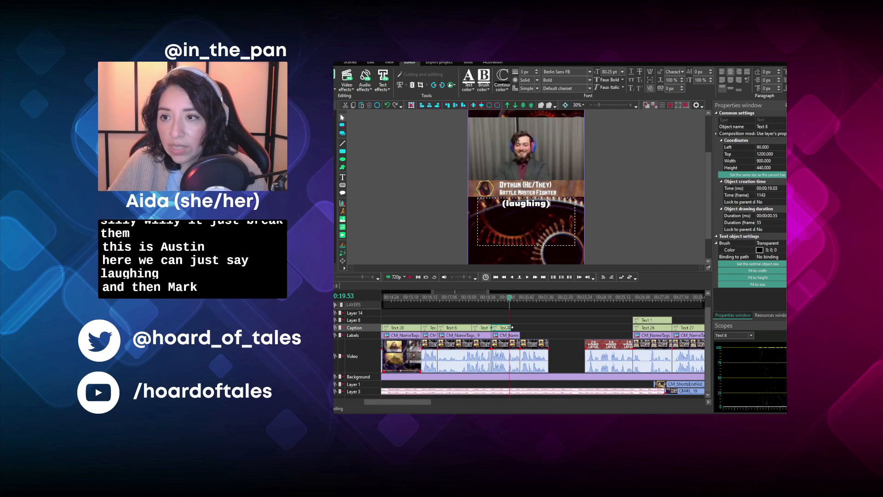
pyautogui.moveTo(515, 327); pyautogui.dragTo(518, 330)
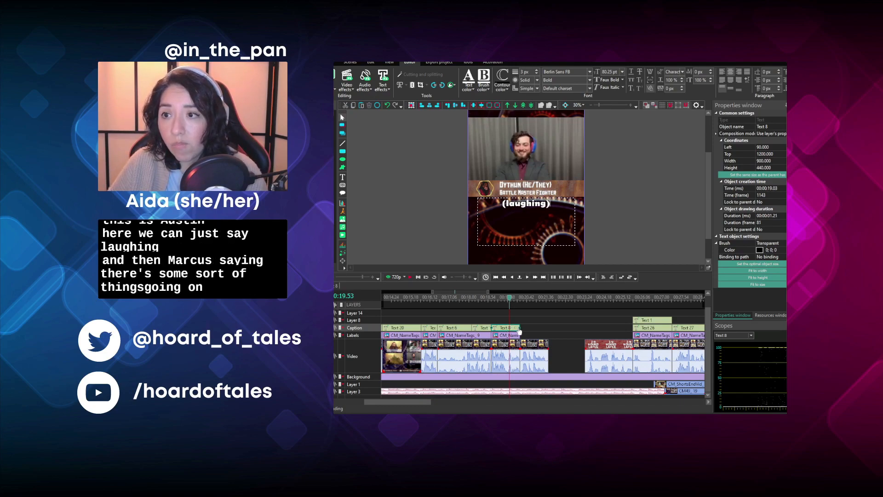
# - Duplicate the Dungeon Master's name tag and place the copy at 00:00:20.24, after the Battle Master Fighter's name tag
pyautogui.click(459, 296)
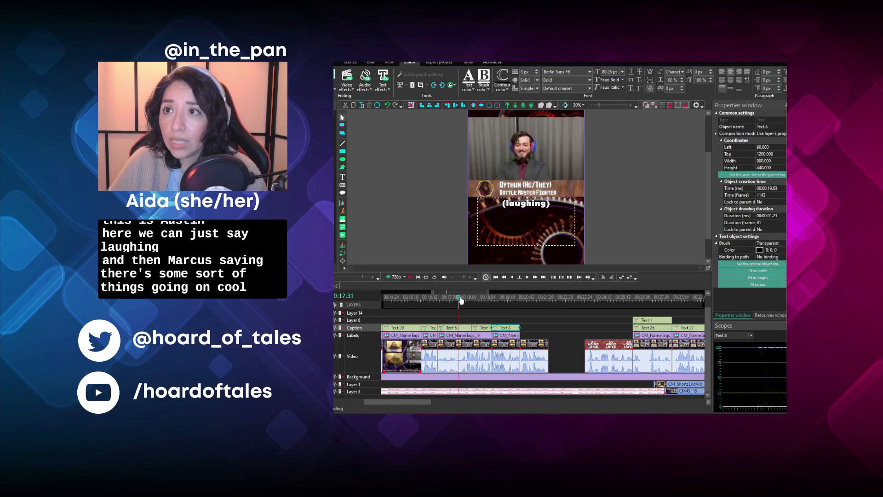
pyautogui.click(461, 338)
pyautogui.hotkey('ctrl', 'c')
pyautogui.hotkey('ctrl', 'v')
pyautogui.moveTo(472, 336); pyautogui.dragTo(547, 345)
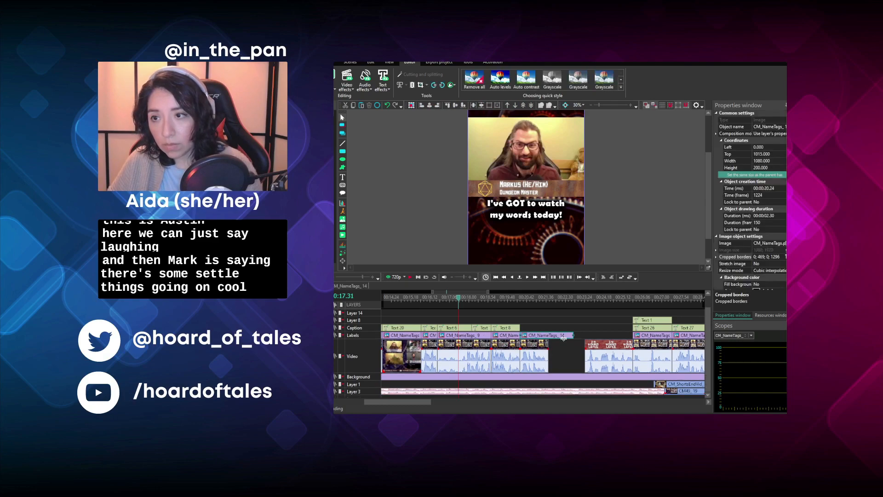
# - Duplicate the "(laughing)" caption and place the copy at 00:00:20.24 above the Dungeon Master's second clip
pyautogui.click(509, 329)
pyautogui.hotkey('ctrl', 'c')
pyautogui.hotkey('ctrl', 'v')
pyautogui.moveTo(510, 330); pyautogui.dragTo(532, 337)
# - Listen to both Dungeon Master segments and change the caption at 00:00:20.24 to "Subtle things going on..."
pyautogui.click(490, 298)
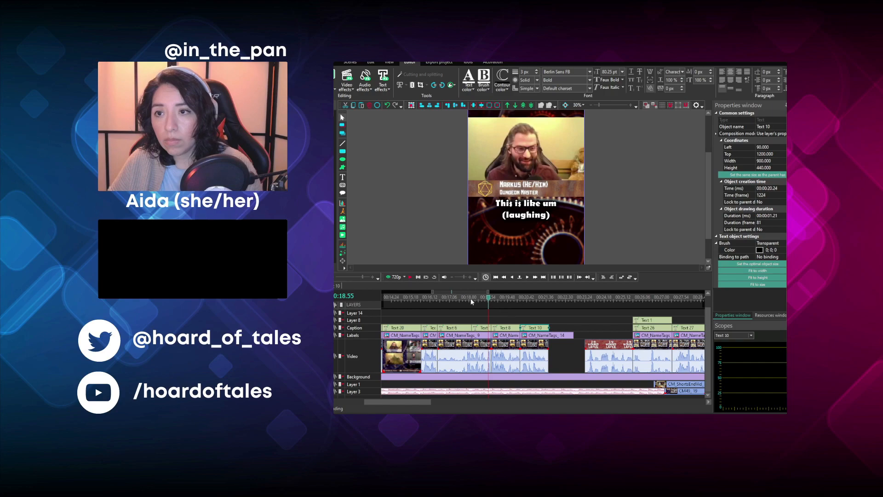
pyautogui.moveTo(451, 297); pyautogui.dragTo(440, 298)
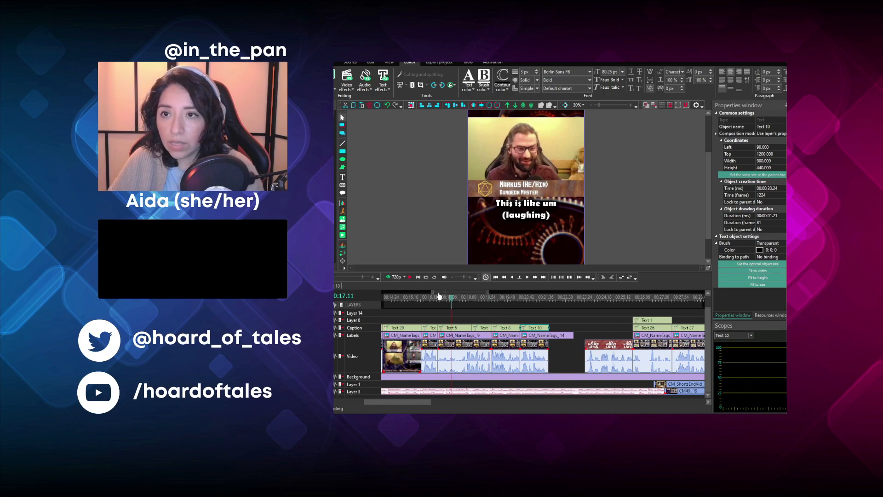
pyautogui.click(412, 279)
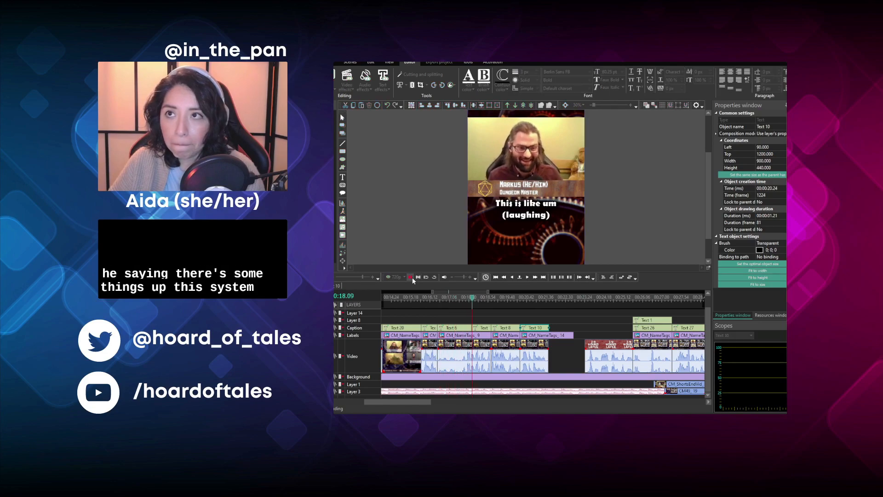
pyautogui.click(412, 279)
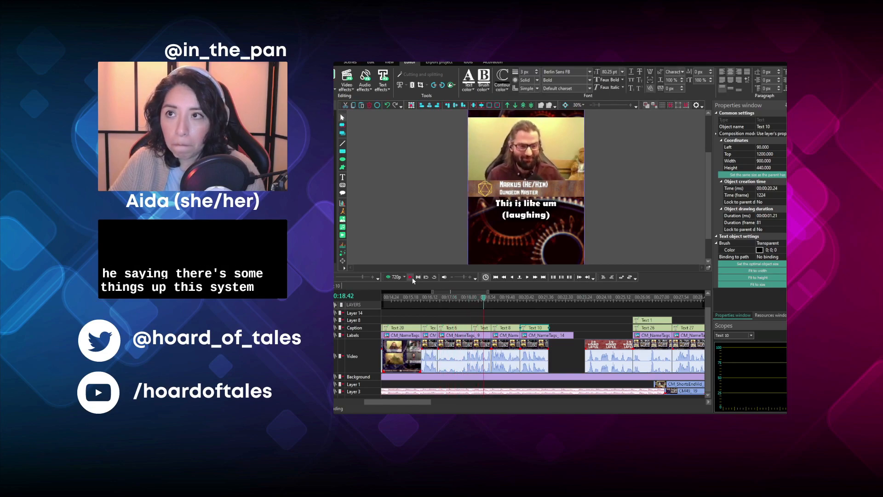
pyautogui.click(524, 298)
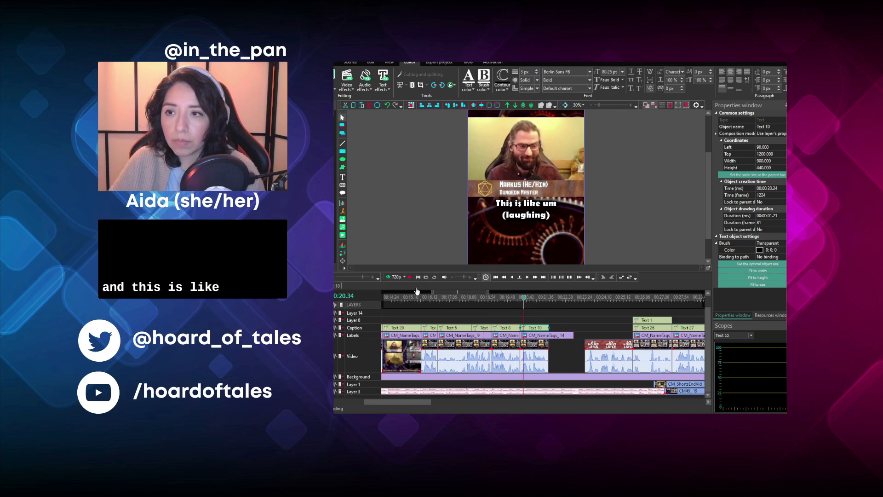
pyautogui.click(412, 277)
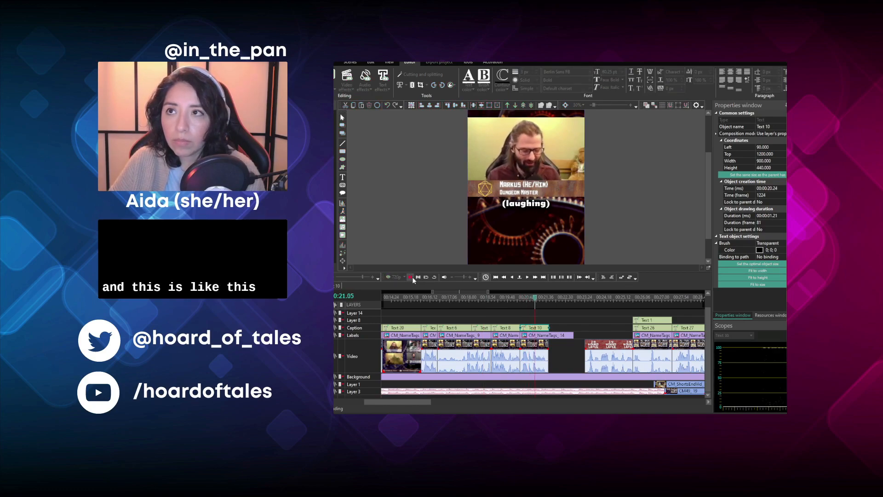
pyautogui.click(412, 277)
pyautogui.click(558, 233)
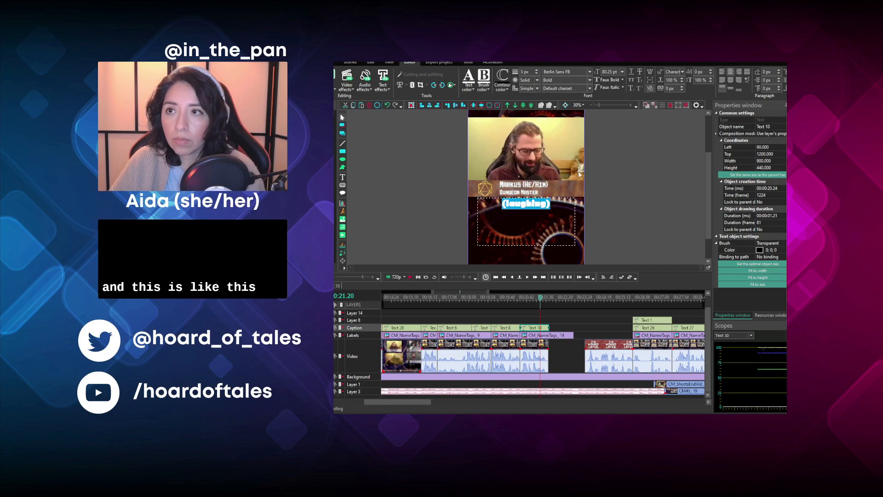
pyautogui.write('Subtle tihings going on...')
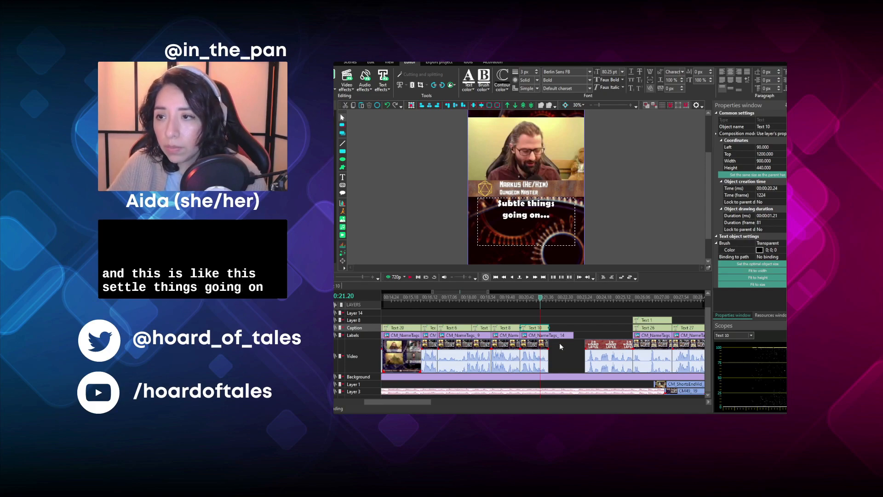
# - Trim the copied Dungeon Master name tag to a duration of 00:00:01.21, matching the "Subtle things going on..." caption
pyautogui.click(565, 337)
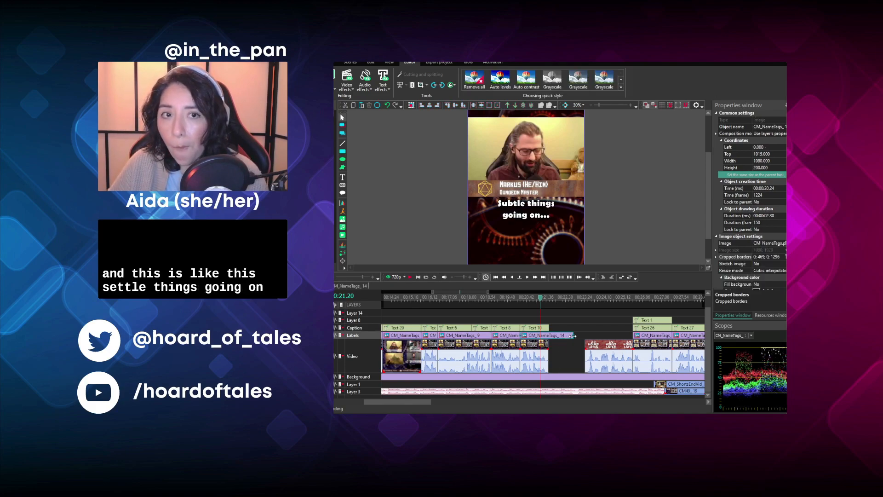
pyautogui.moveTo(574, 336); pyautogui.dragTo(548, 336)
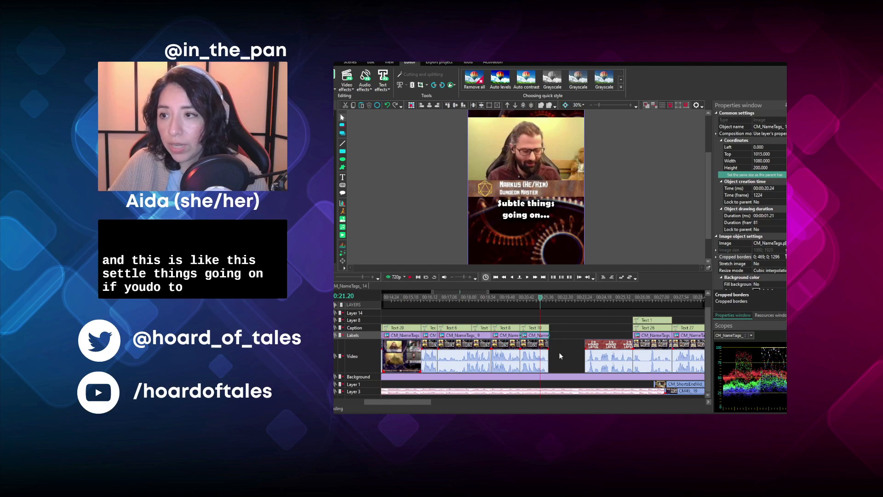
pyautogui.click(573, 362)
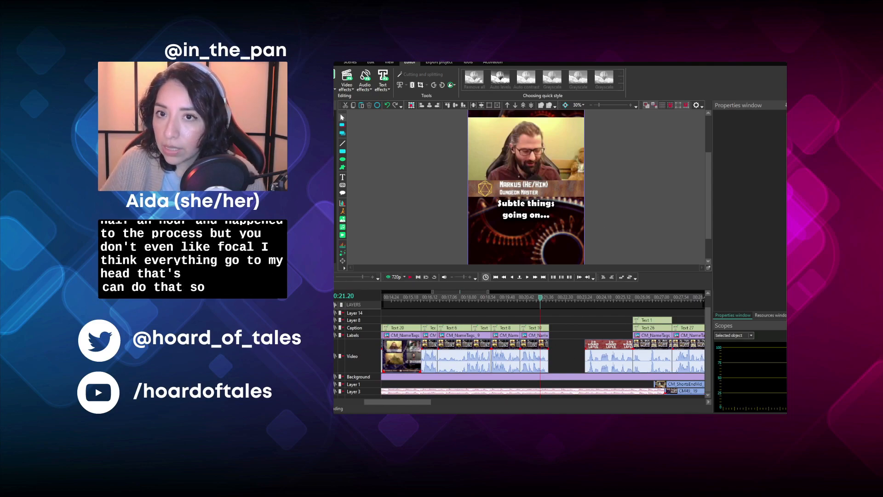
pyautogui.scroll(3, 538, 338)
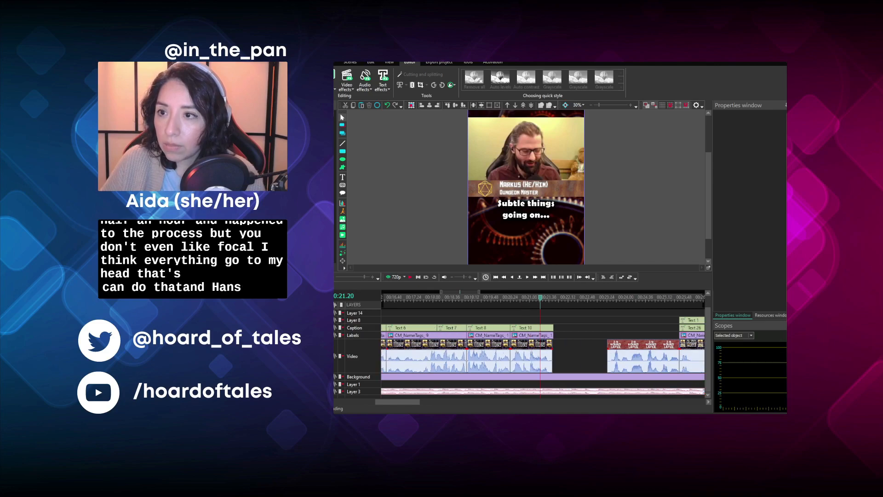
# - Trim the "Subtle things going on..." caption and the Dungeon Master name tag below it to the end of their video clip
pyautogui.click(539, 336)
pyautogui.click(549, 328)
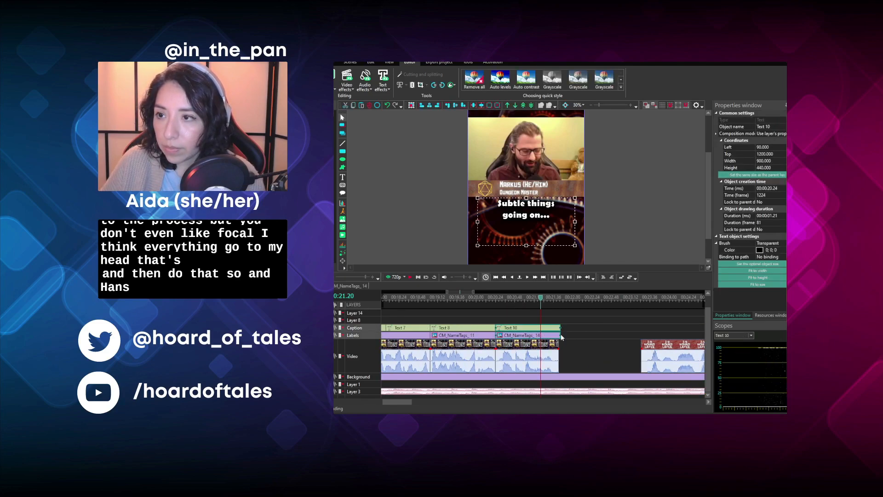
pyautogui.click(475, 311)
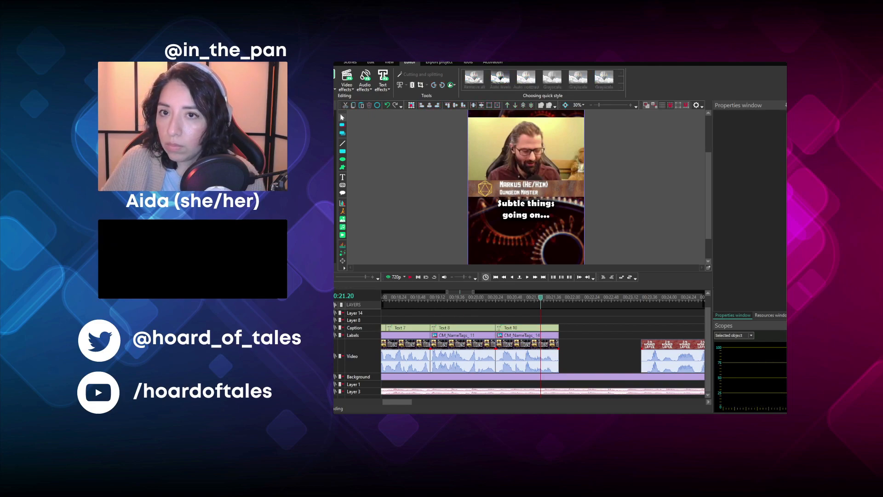
# - Move the "24 Hours Later" card and the next segments with their captions and name tags to 00:00:21.43, closing the gap, and preview the card
pyautogui.scroll(-3, 543, 366)
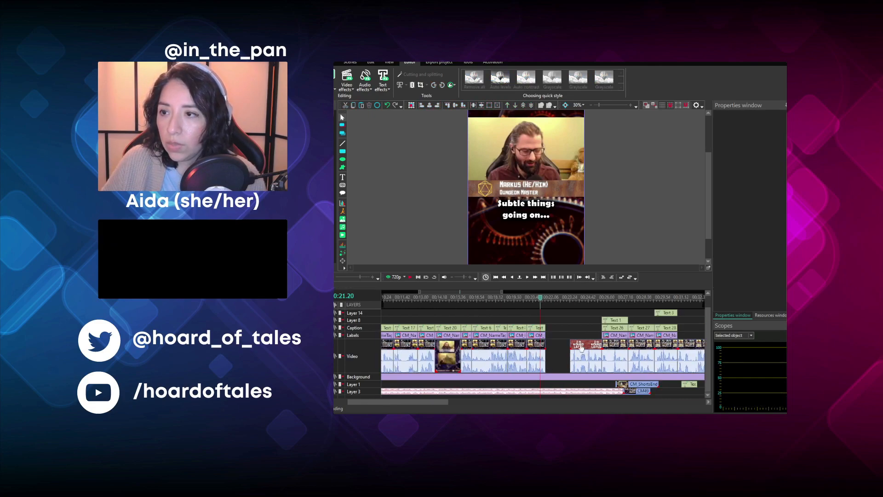
pyautogui.moveTo(561, 356); pyautogui.dragTo(607, 332)
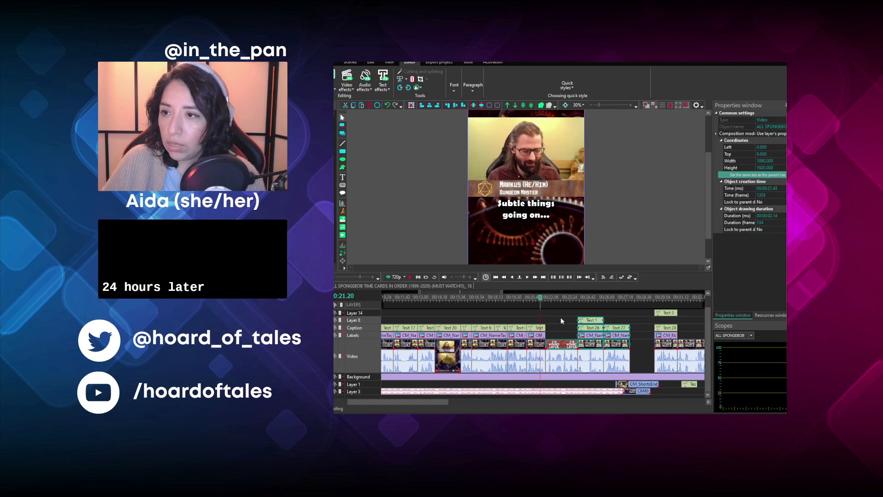
pyautogui.click(549, 299)
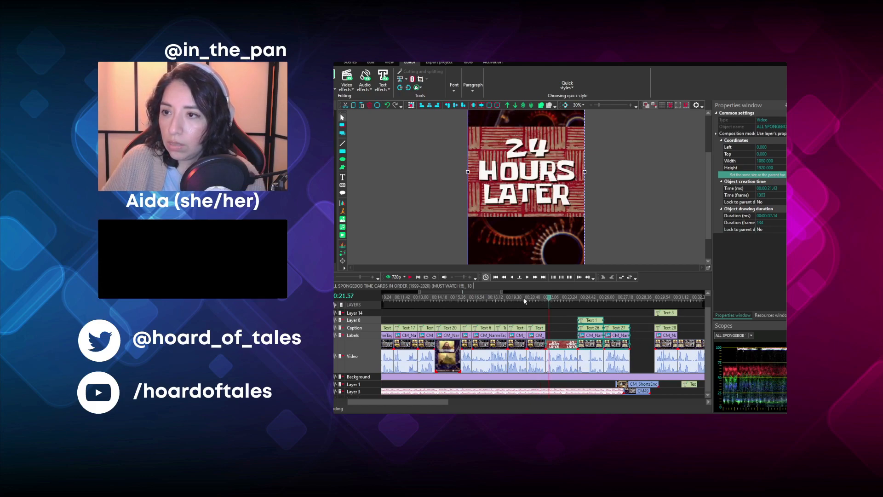
pyautogui.click(409, 277)
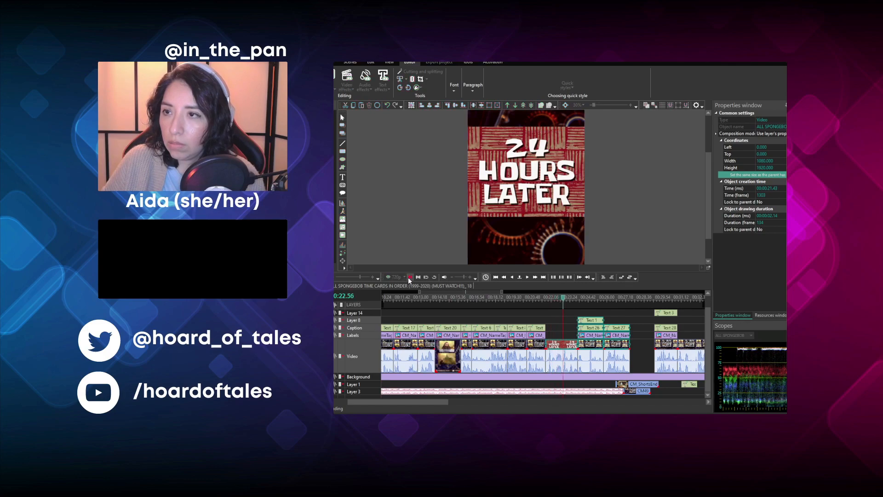
pyautogui.click(407, 277)
# - Move the "...Have I gotten a long rest?" segment with its name tag and texts to 00:00:27.37 and put its ghost text on Layer 8
pyautogui.click(599, 303)
pyautogui.click(613, 300)
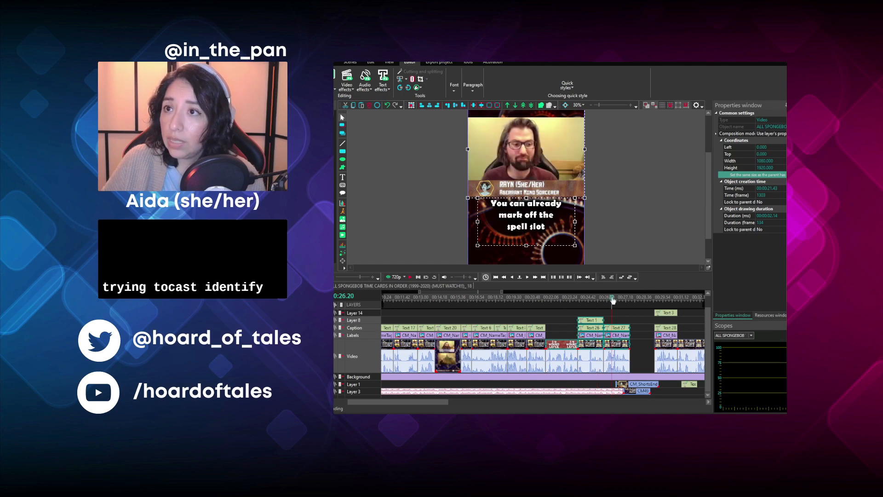
pyautogui.click(638, 328)
pyautogui.moveTo(644, 370); pyautogui.dragTo(636, 339)
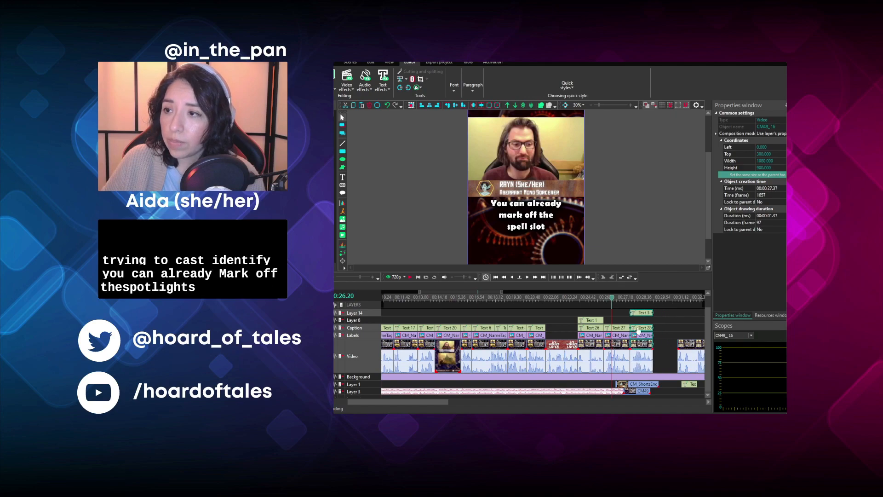
pyautogui.click(638, 299)
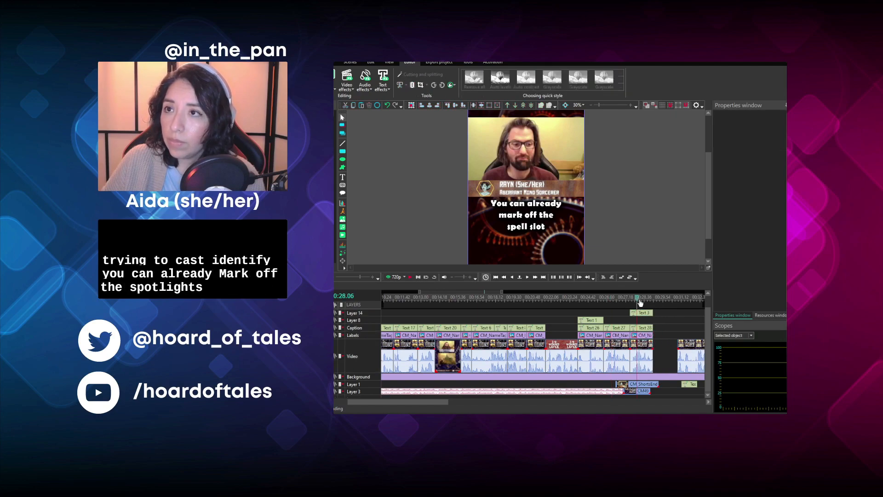
pyautogui.moveTo(642, 316); pyautogui.dragTo(643, 323)
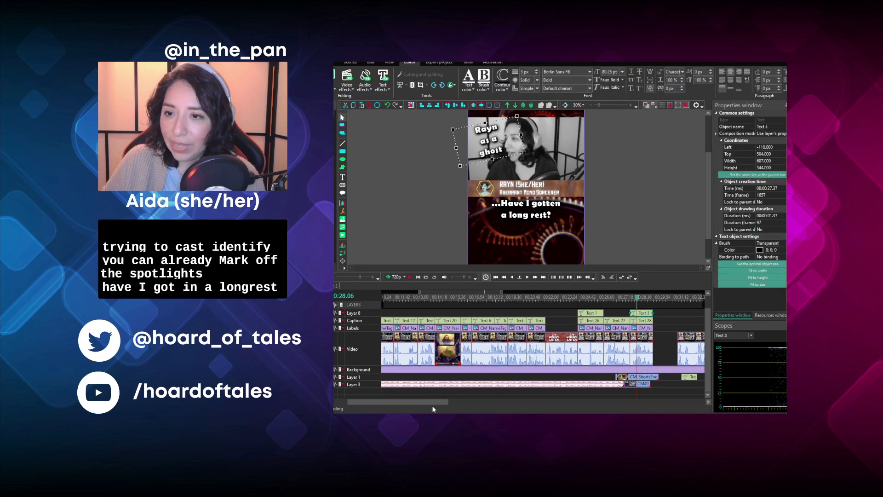
# - Move the following video clip and the stray "for any of you to answer." text to 00:00:29.14, placing the text on the Caption layer
pyautogui.moveTo(437, 401); pyautogui.dragTo(485, 410)
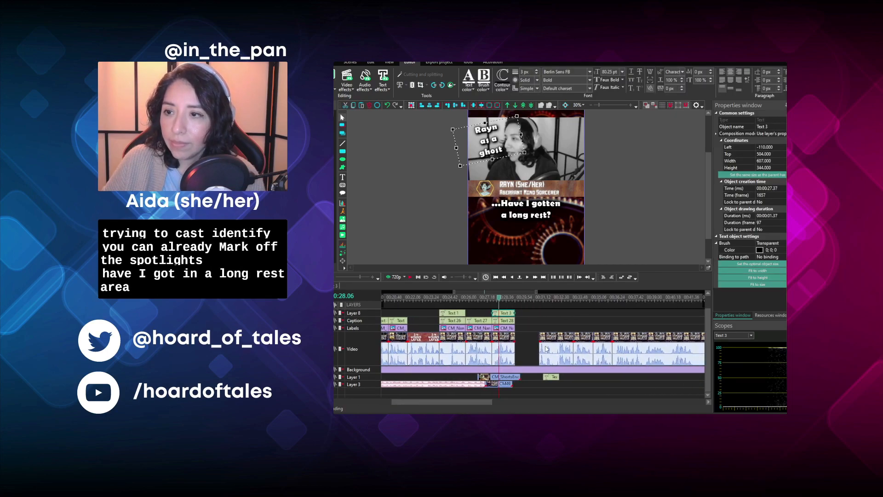
pyautogui.click(547, 344)
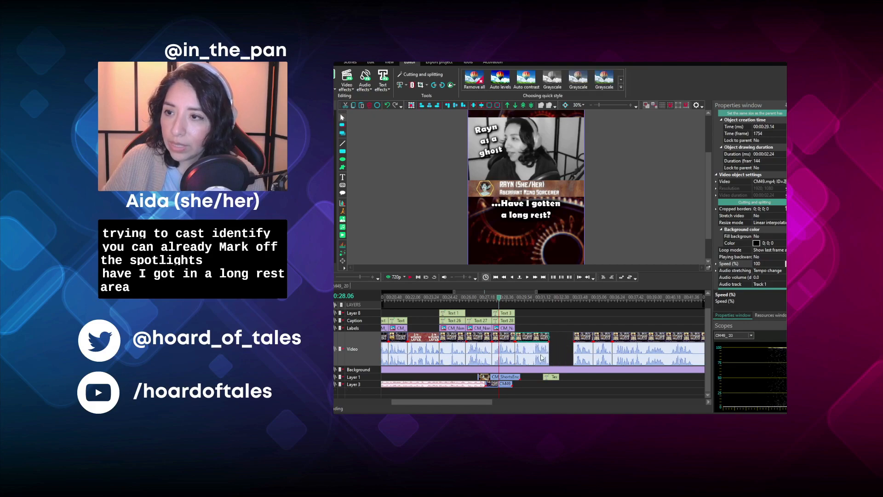
pyautogui.moveTo(550, 377); pyautogui.dragTo(523, 323)
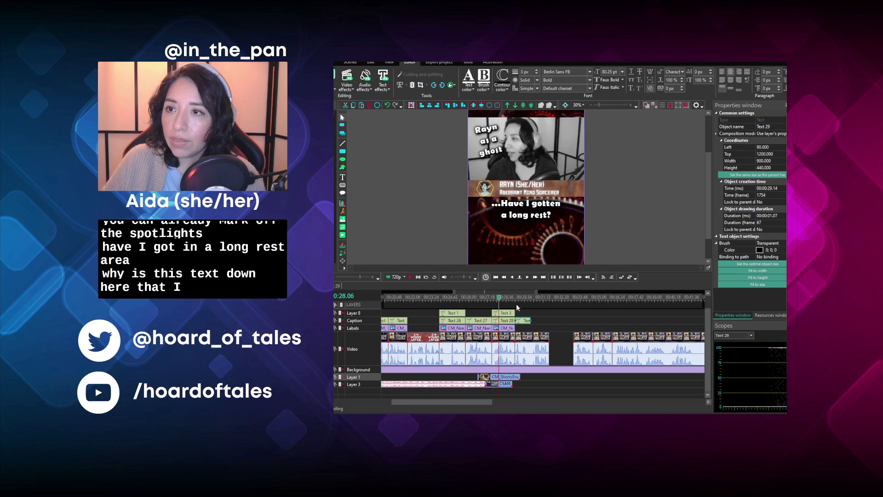
# - Listen to the clips on both sides of the remaining gap and move the later one to 00:00:31.38 to close it
pyautogui.click(520, 300)
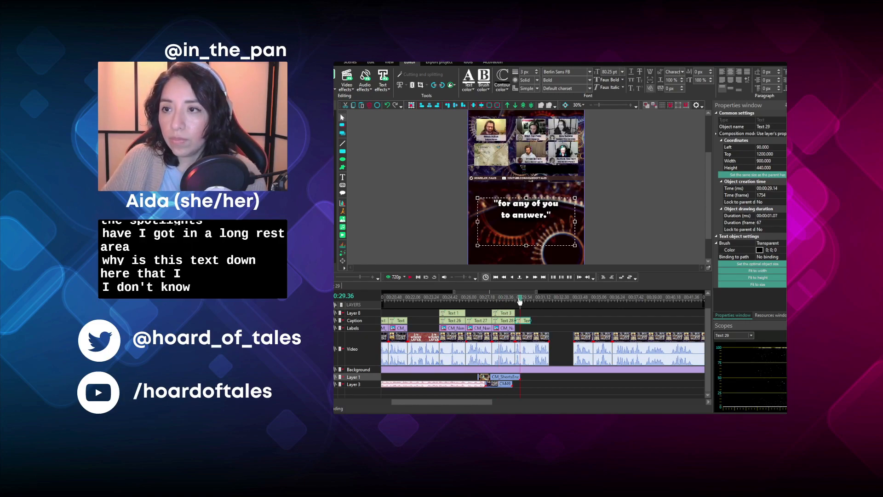
pyautogui.click(516, 300)
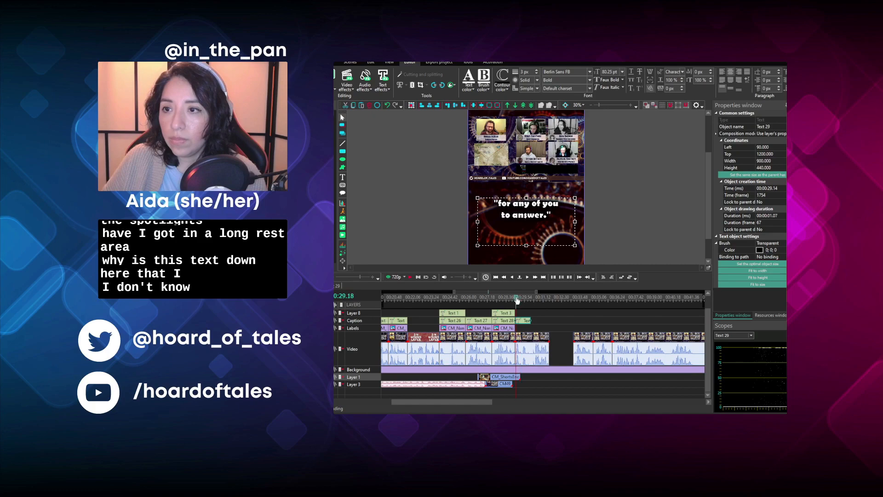
pyautogui.click(409, 277)
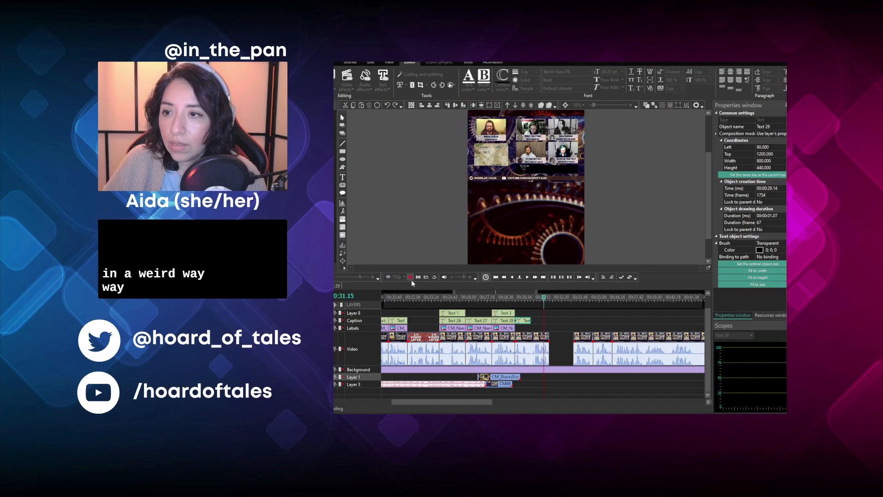
pyautogui.click(410, 278)
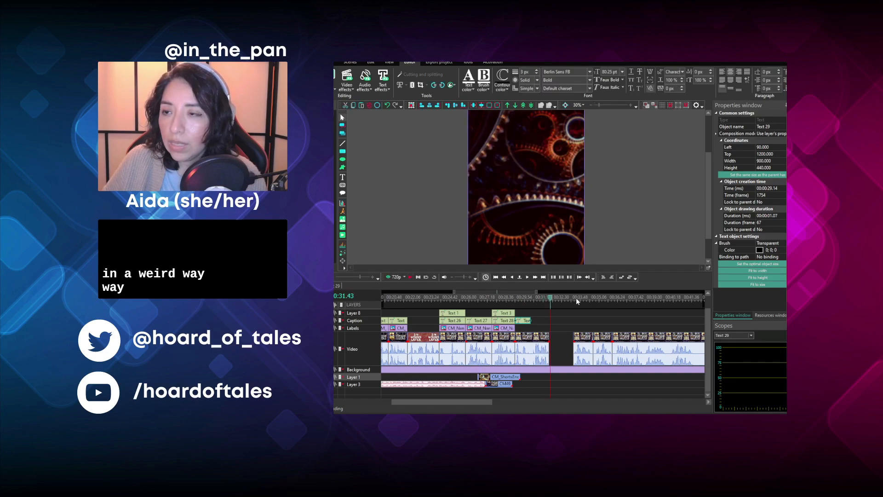
pyautogui.click(576, 297)
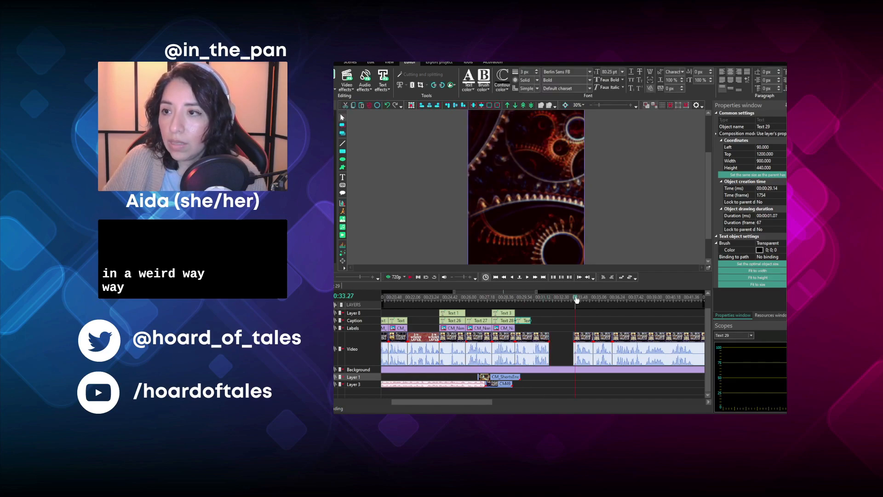
pyautogui.click(410, 278)
pyautogui.click(410, 278)
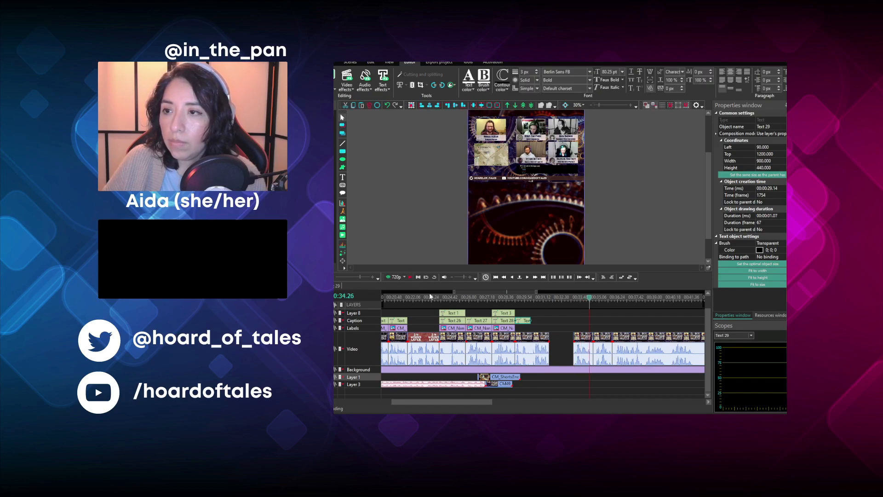
pyautogui.click(520, 299)
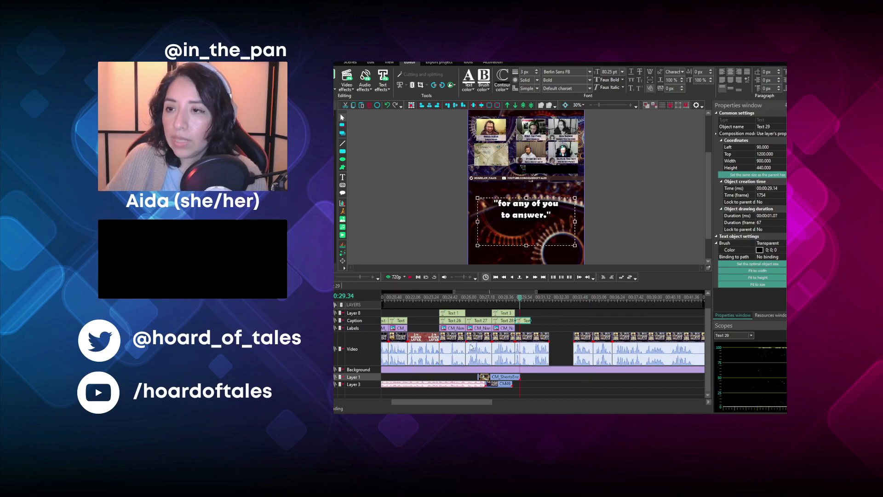
pyautogui.click(409, 277)
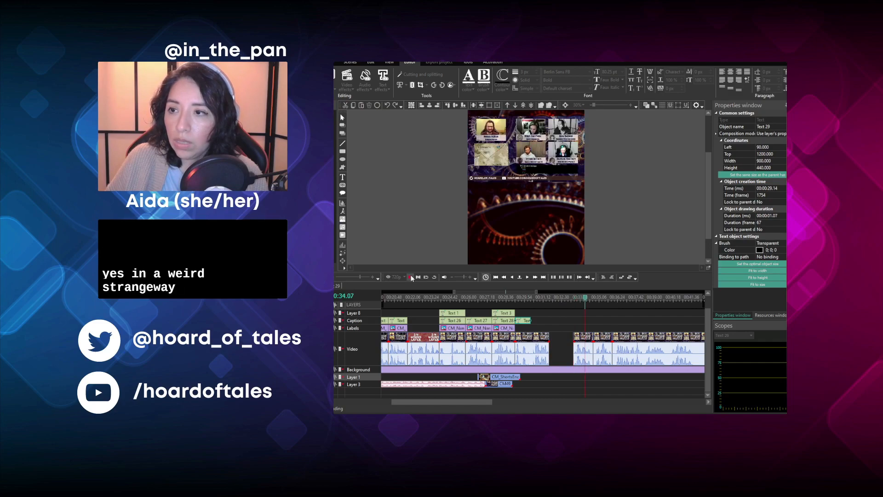
pyautogui.click(411, 277)
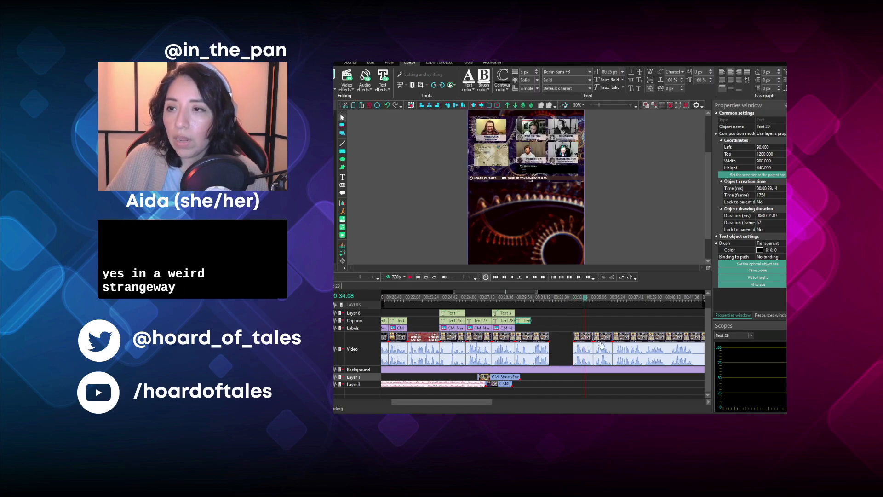
pyautogui.click(582, 339)
pyautogui.moveTo(582, 339); pyautogui.dragTo(560, 339)
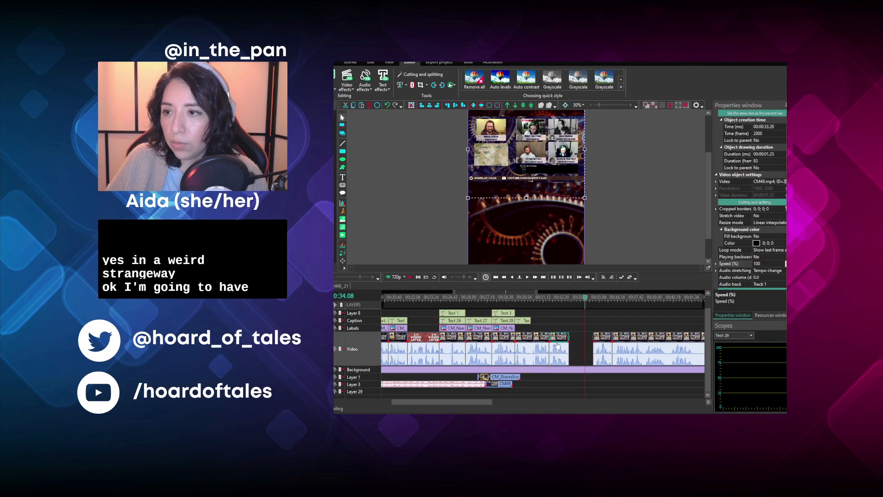
# - Crop the video clip at 00:00:29.14 to the Dungeon Master's camera by pasting his cropped-border values
pyautogui.click(531, 297)
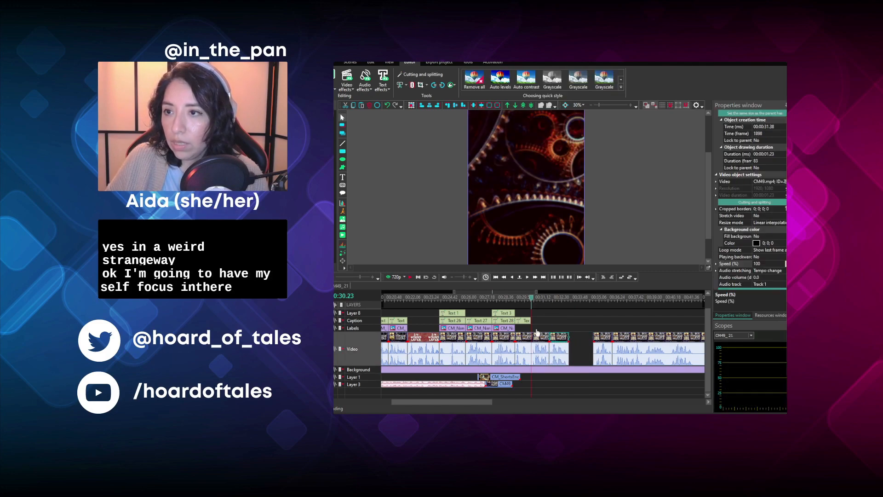
pyautogui.click(528, 340)
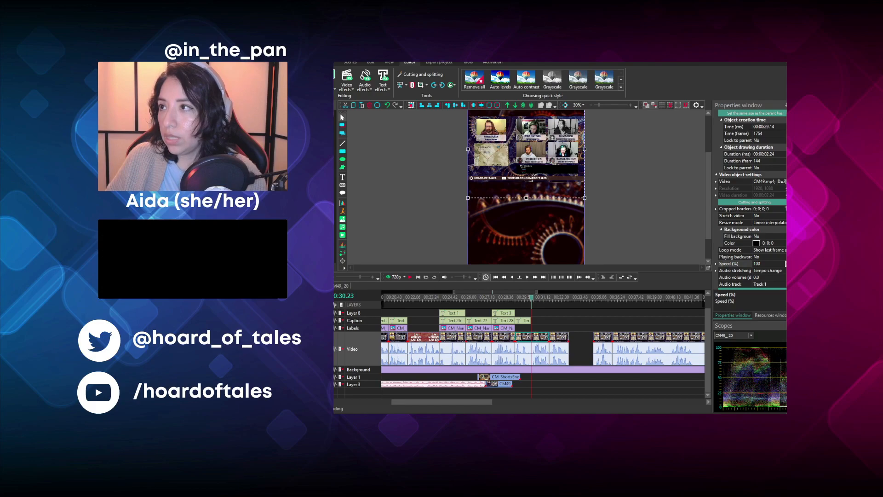
pyautogui.click(764, 208)
pyautogui.hotkey('ctrl', 'a')
pyautogui.write('53; 55; 1307; 775')
pyautogui.click(656, 203)
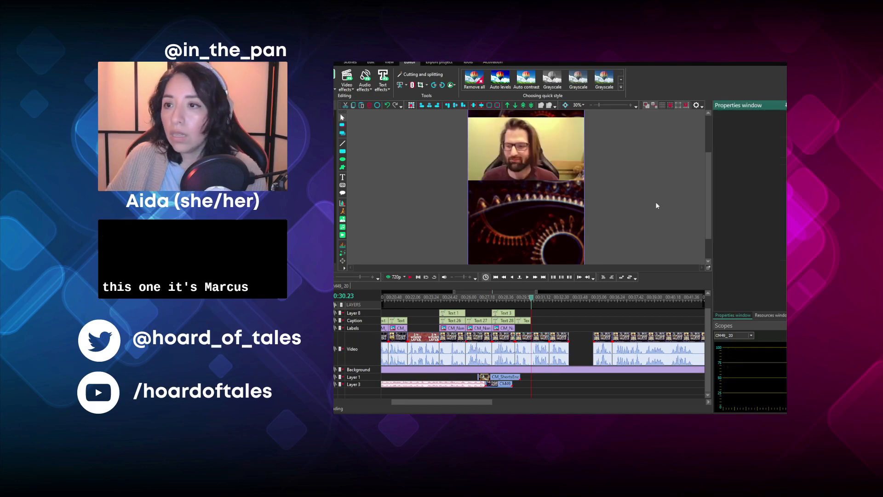
# - Duplicate the Aberrant Mind Sorcerer name tag, place the copy at 00:00:29.14 and change its cropped borders to show the Dungeon Master's tag
pyautogui.click(507, 328)
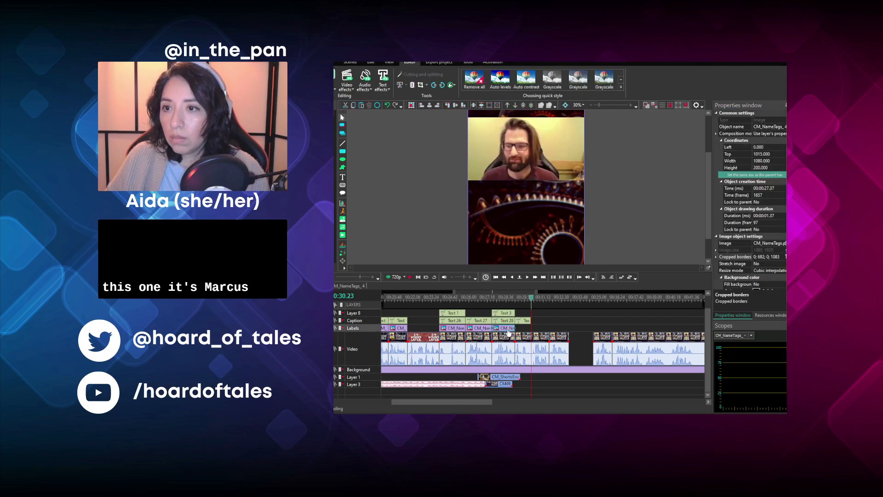
pyautogui.hotkey('ctrl', 'c')
pyautogui.hotkey('ctrl', 'v')
pyautogui.moveTo(507, 330); pyautogui.dragTo(524, 337)
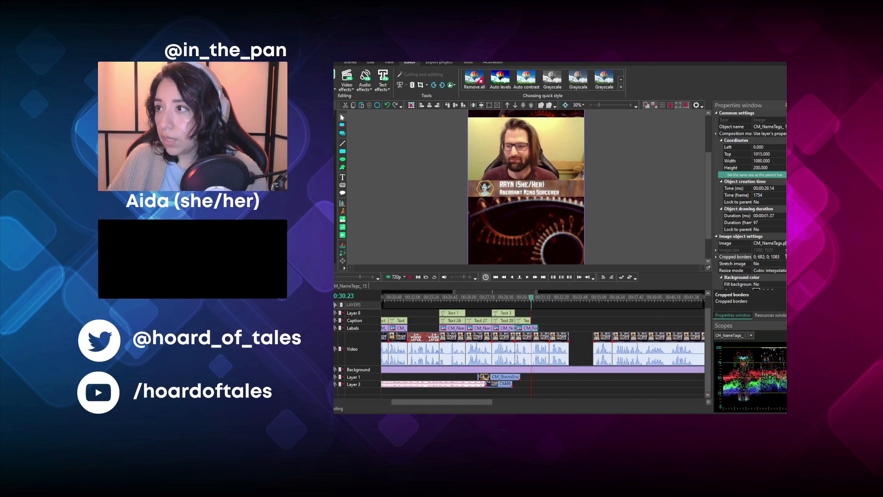
pyautogui.click(776, 257)
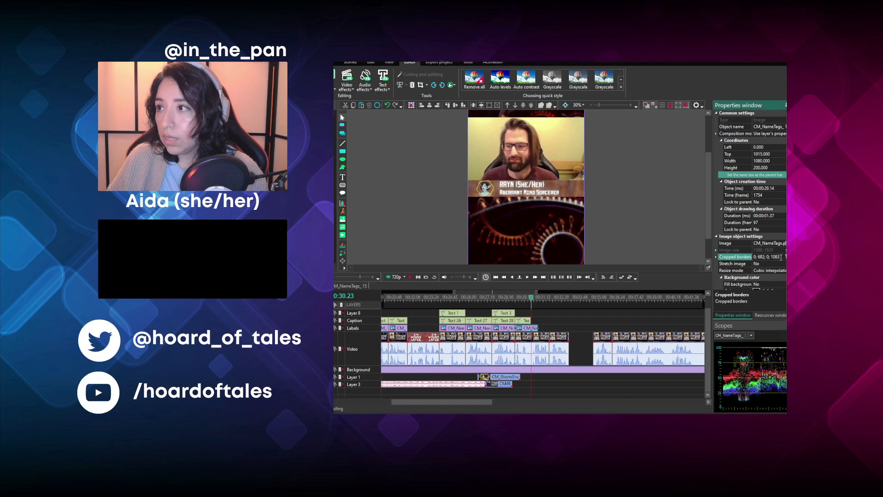
pyautogui.click(663, 217)
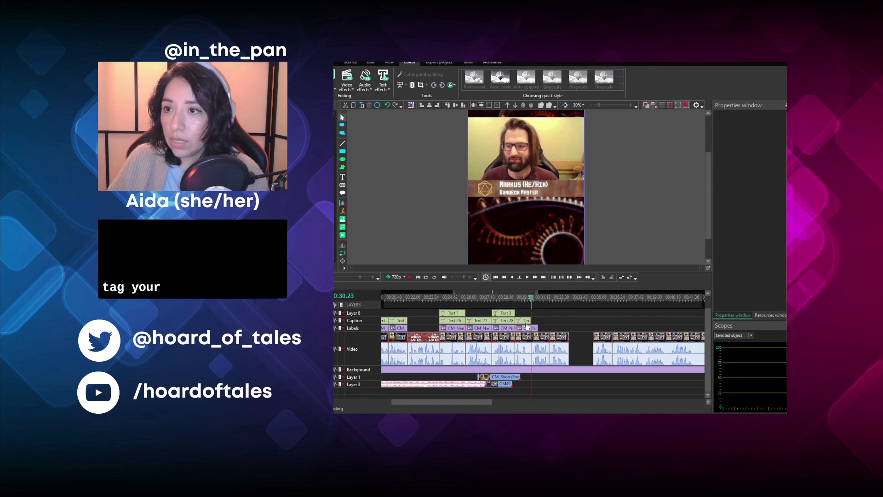
# - Replace the text of the caption at 00:00:29.14 with "Yes... In a weird..."
pyautogui.click(520, 303)
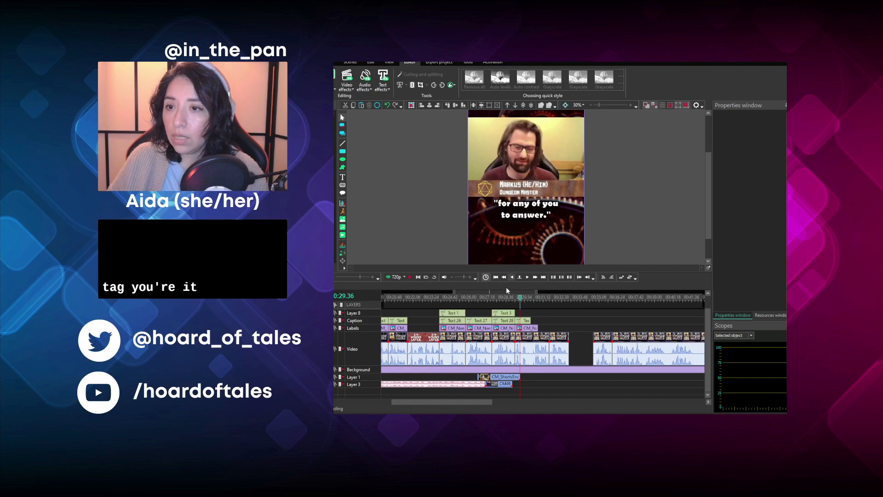
pyautogui.click(525, 320)
pyautogui.doubleClick(506, 201)
pyautogui.hotkey('ctrl', 'a')
pyautogui.press('BackSpace')
pyautogui.write('Yes...')
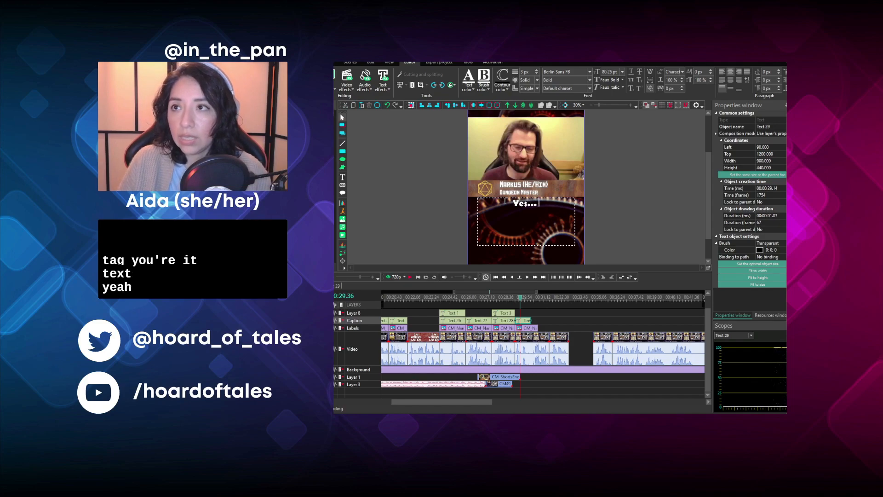
pyautogui.write(' In a weird.')
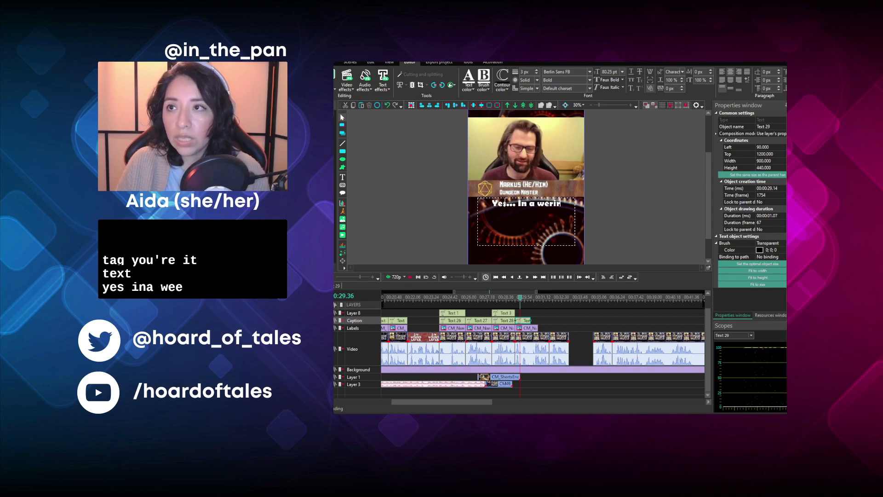
pyautogui.write('..')
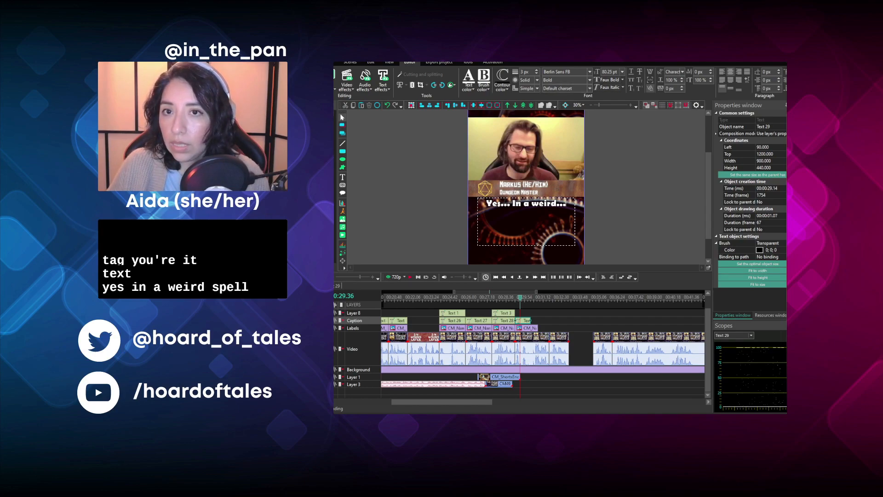
pyautogui.scroll(1, 520, 342)
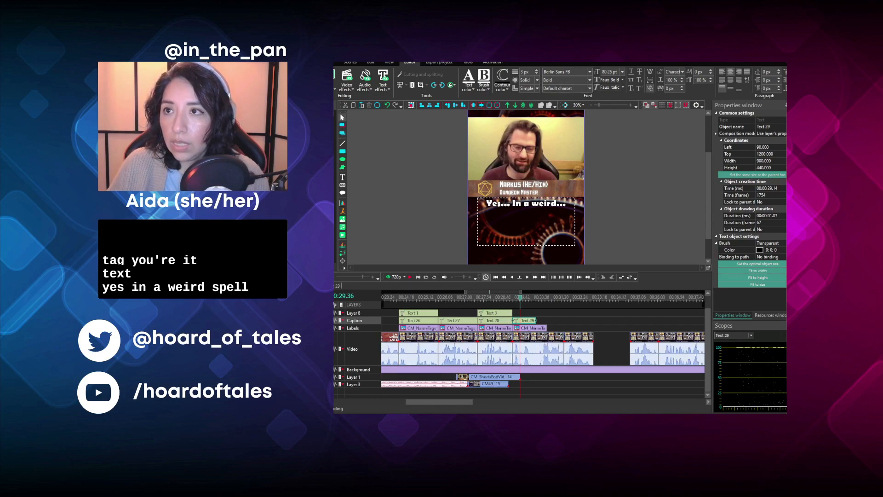
# - Extend the Dungeon Master's name tag at 00:00:29.14 to the end of its video clip and listen to the segment's wording
pyautogui.click(532, 328)
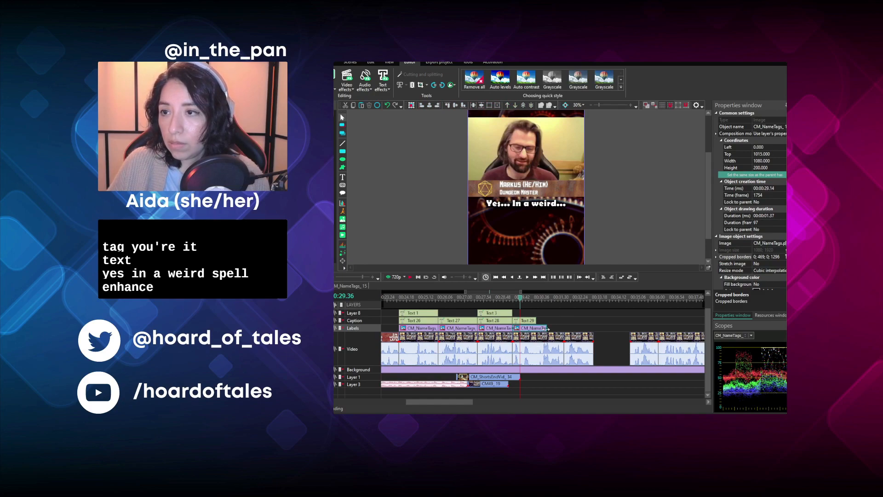
pyautogui.click(535, 320)
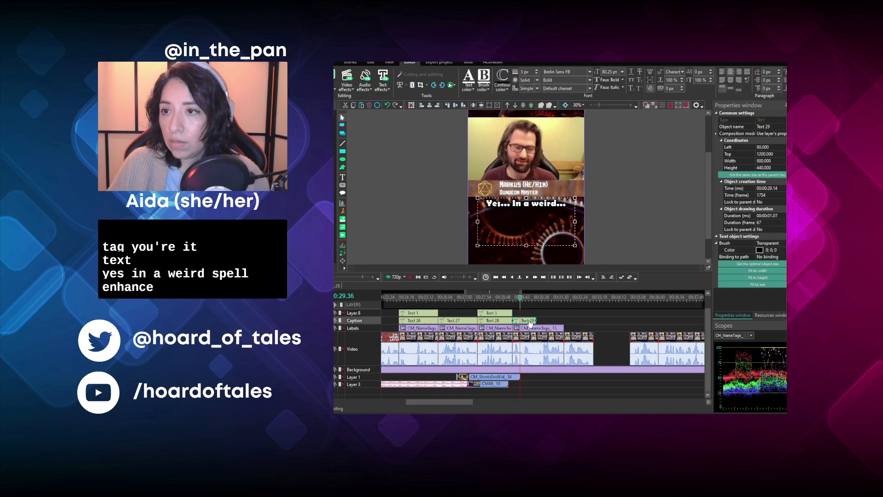
pyautogui.click(515, 299)
pyautogui.click(413, 277)
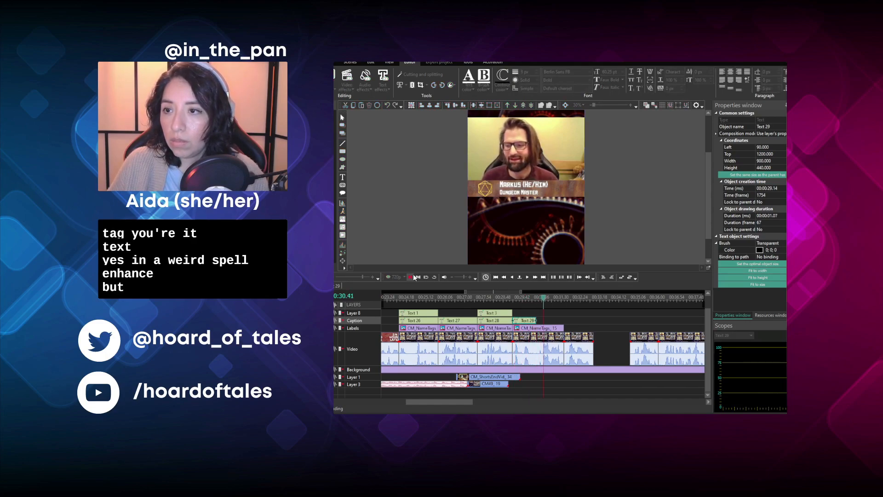
pyautogui.click(414, 277)
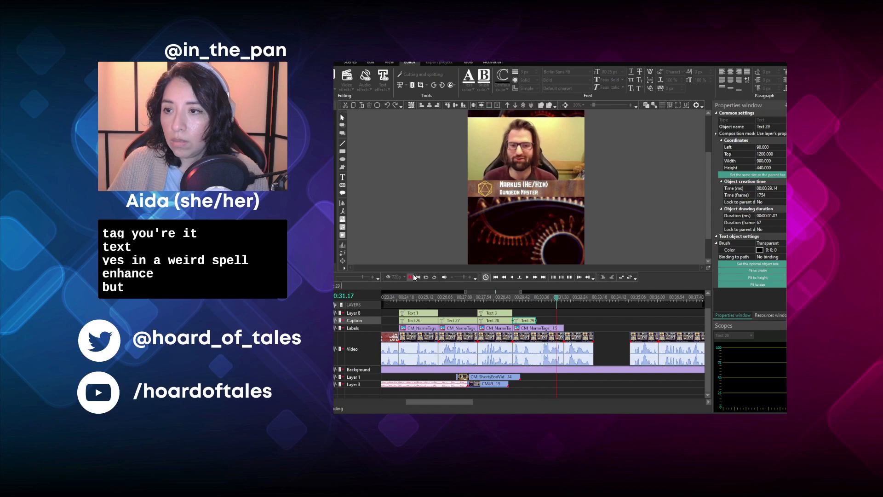
# - Change the caption at 00:00:29.14 to "Yes... You..." above "In a weird..." and extend it to the end of its video clip
pyautogui.click(529, 299)
pyautogui.doubleClick(522, 205)
pyautogui.write('You...')
pyautogui.press('Return')
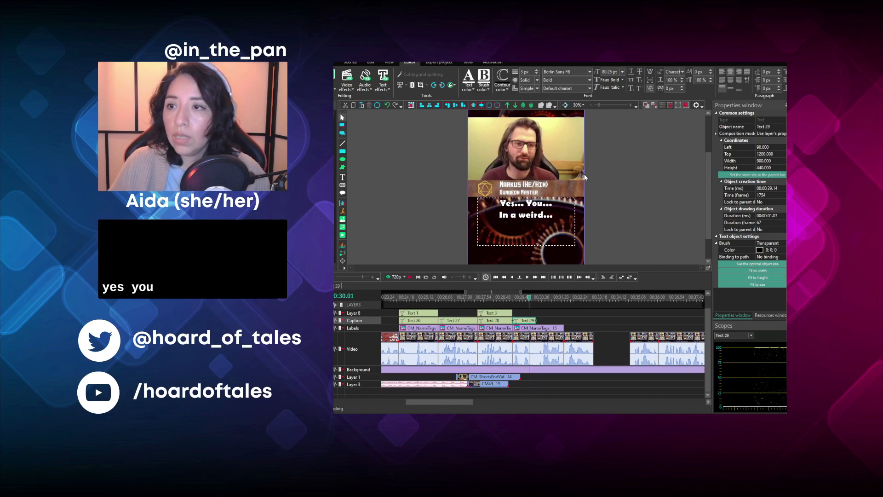
pyautogui.click(408, 277)
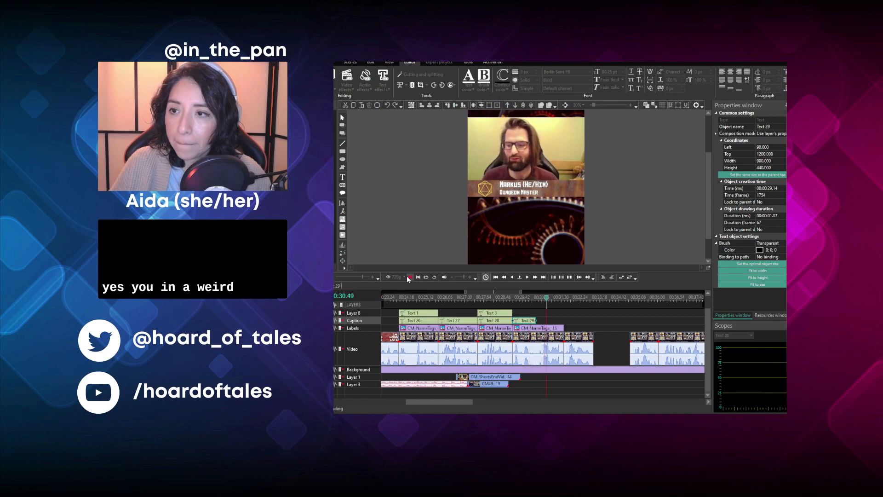
pyautogui.moveTo(536, 319); pyautogui.dragTo(563, 318)
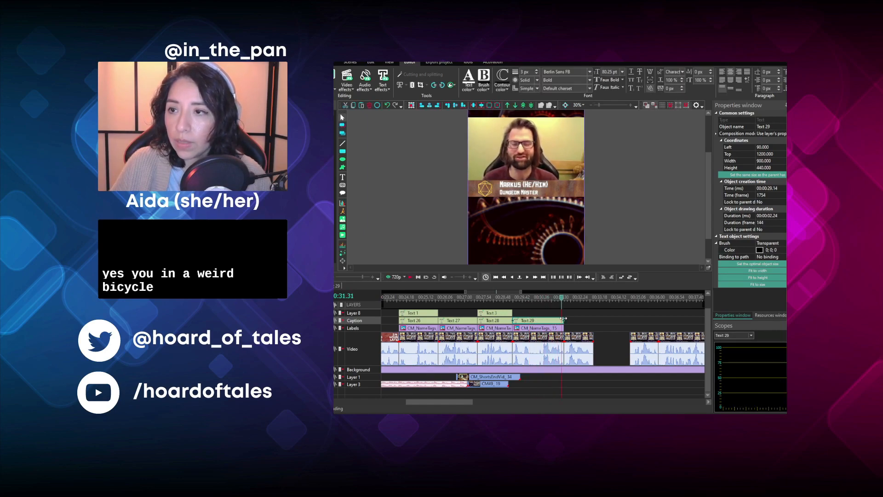
# - Crop the video clip at 00:00:31.38 to the Aberrant Mind Sorcerer's camera by pasting her cropped-border values, and play the clip
pyautogui.click(575, 336)
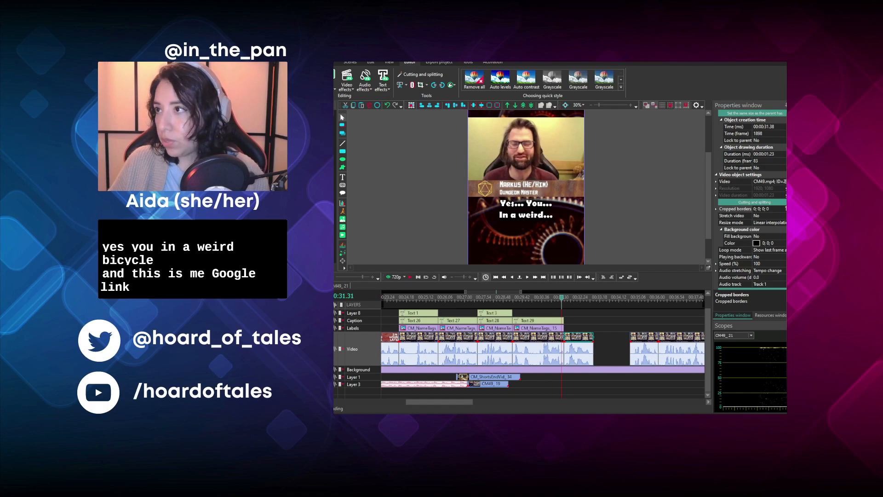
pyautogui.click(769, 208)
pyautogui.hotkey('ctrl', 'v')
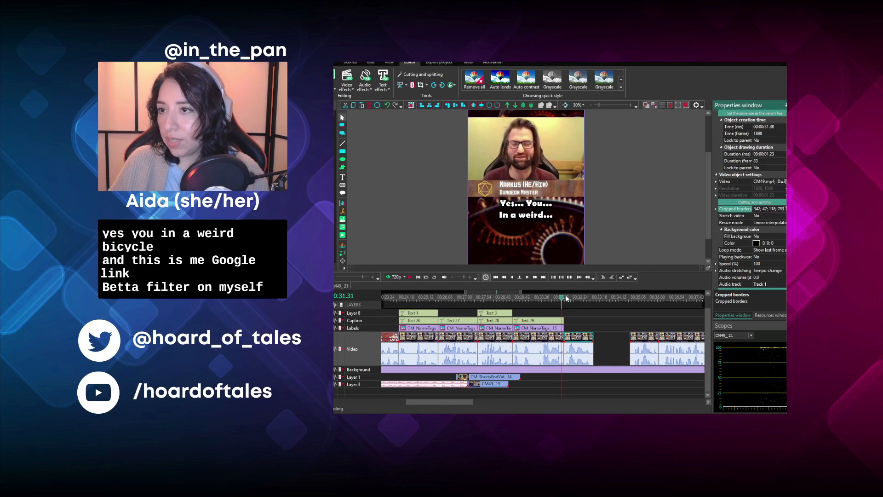
pyautogui.click(565, 297)
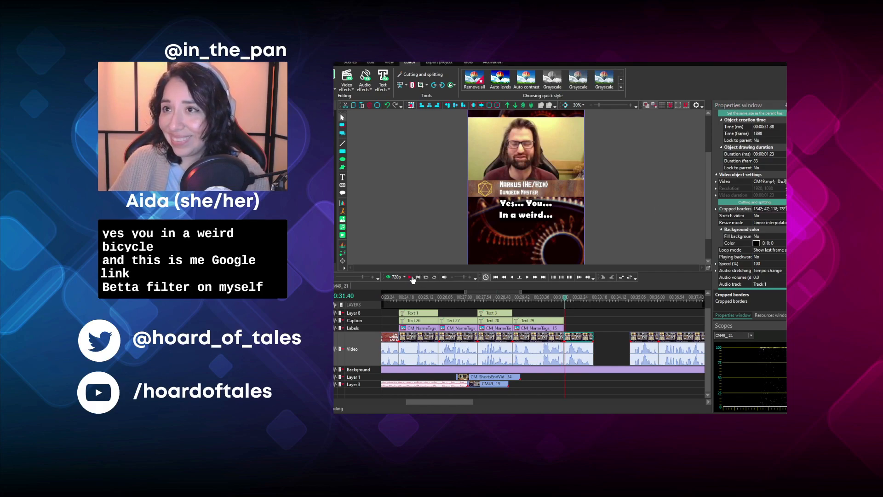
pyautogui.click(412, 276)
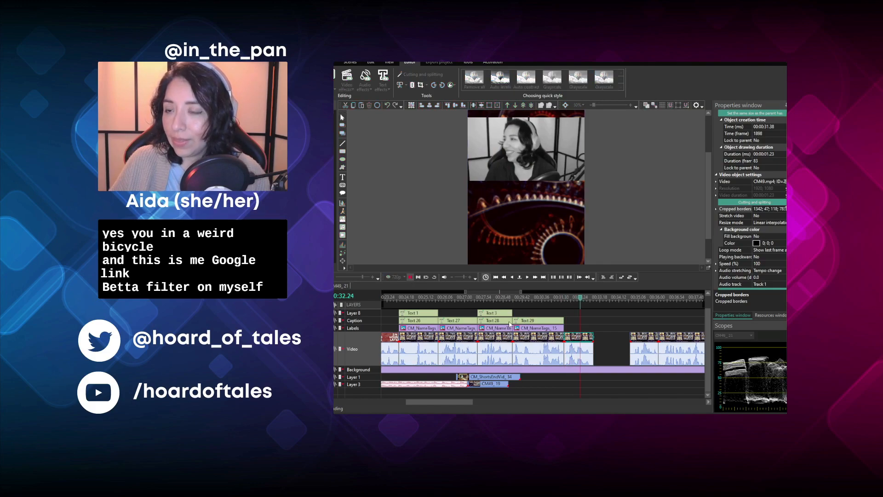
# - Duplicate the Dungeon Master's name tag, place the copy at 00:00:31.38 and change its cropped borders to show the Aberrant Mind Sorcerer's tag
pyautogui.click(547, 330)
pyautogui.hotkey('ctrl', 'c')
pyautogui.hotkey('ctrl', 'v')
pyautogui.moveTo(547, 333); pyautogui.dragTo(600, 336)
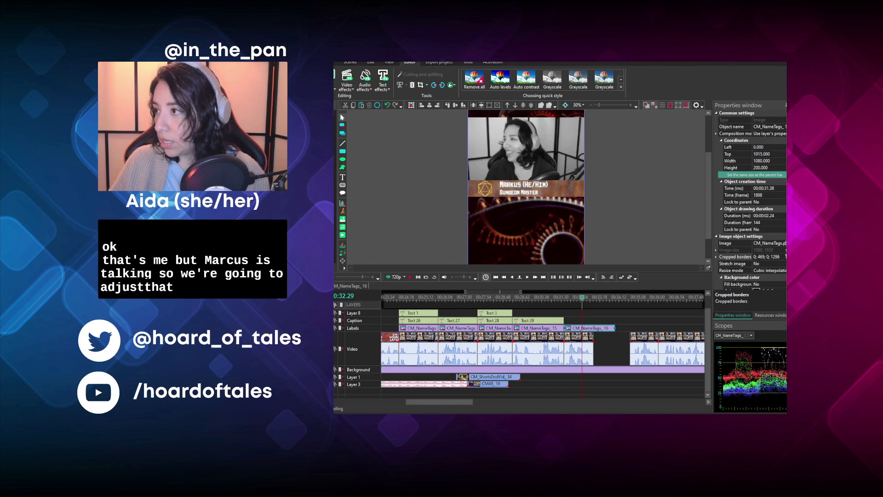
pyautogui.click(570, 225)
pyautogui.click(611, 211)
# - Duplicate the caption at 00:00:29.14, place the copy at 00:00:31.38 and replace its text with the Dungeon Master's bracketed name and "- strange way..."
pyautogui.click(551, 321)
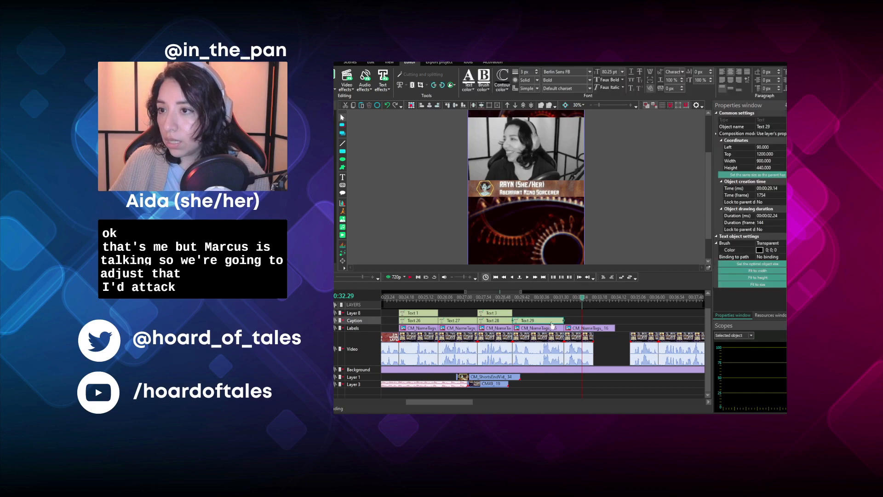
pyautogui.hotkey('ctrl', 'c')
pyautogui.hotkey('ctrl', 'v')
pyautogui.moveTo(551, 324); pyautogui.dragTo(600, 330)
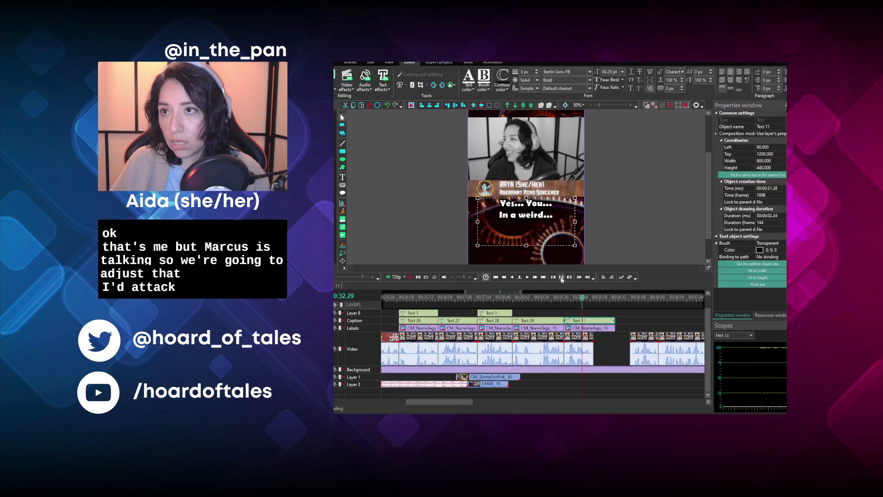
pyautogui.doubleClick(526, 204)
pyautogui.press('BackSpace')
pyautogui.write('[Markus')
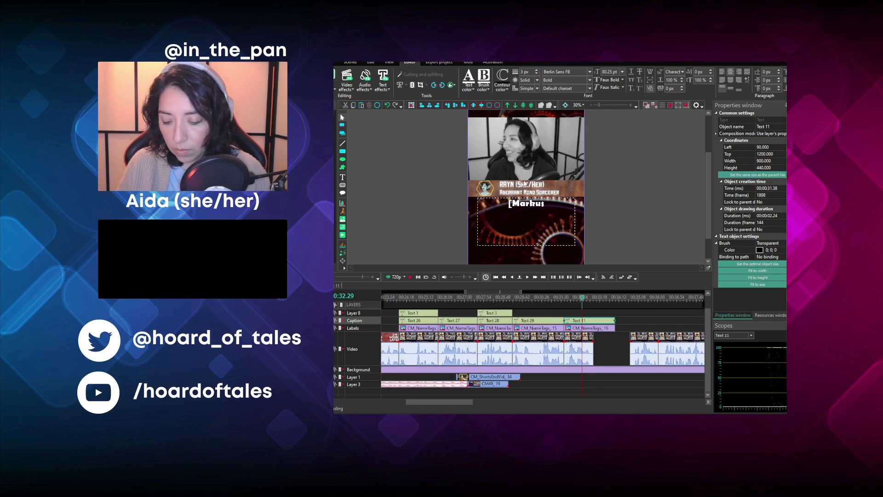
pyautogui.write(']')
pyautogui.press('Return')
pyautogui.write('- strange way...')
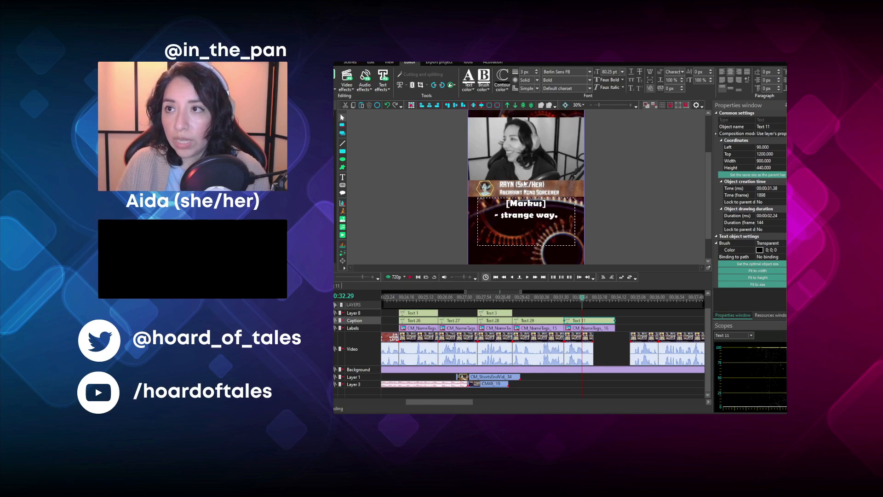
# - Play the segment from 00:00:31.38 and shorten its name tag and caption to the end of the video clip
pyautogui.click(566, 296)
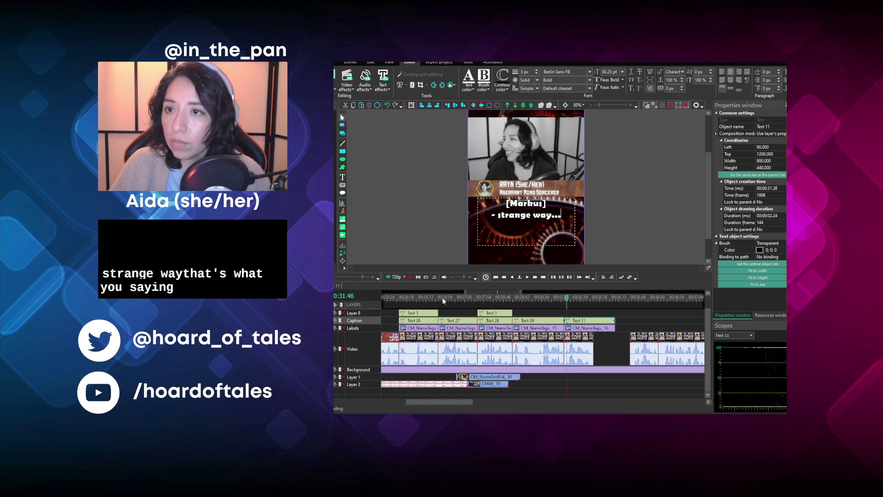
pyautogui.click(411, 278)
pyautogui.press('space')
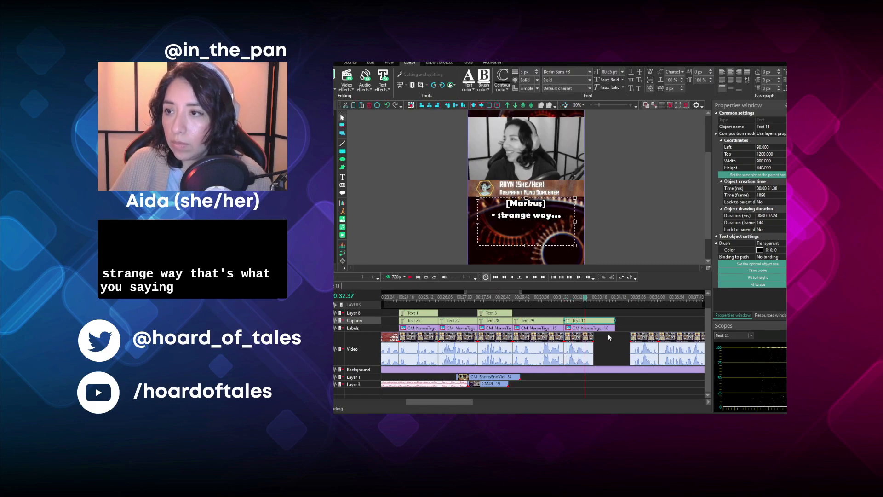
pyautogui.click(606, 328)
pyautogui.moveTo(614, 327)
pyautogui.mouseDown()
pyautogui.moveTo(589, 328)
pyautogui.moveTo(621, 334)
pyautogui.moveTo(605, 334)
pyautogui.mouseUp()
# - Close the next gap by moving the following video clip to 00:00:33.01, and listen to that clip
pyautogui.click(594, 298)
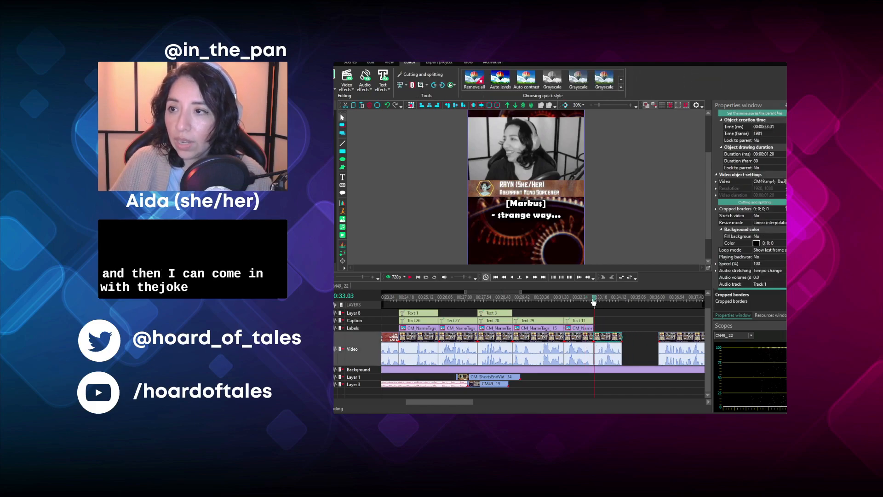
pyautogui.click(408, 277)
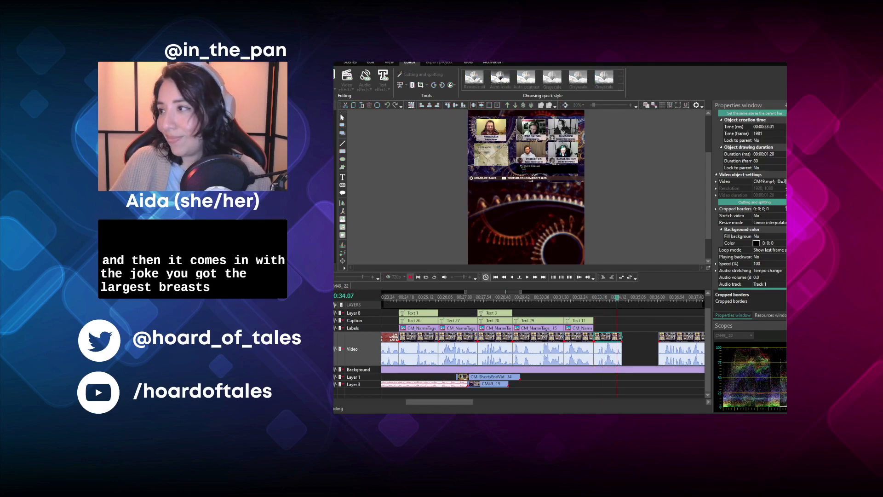
pyautogui.click(410, 277)
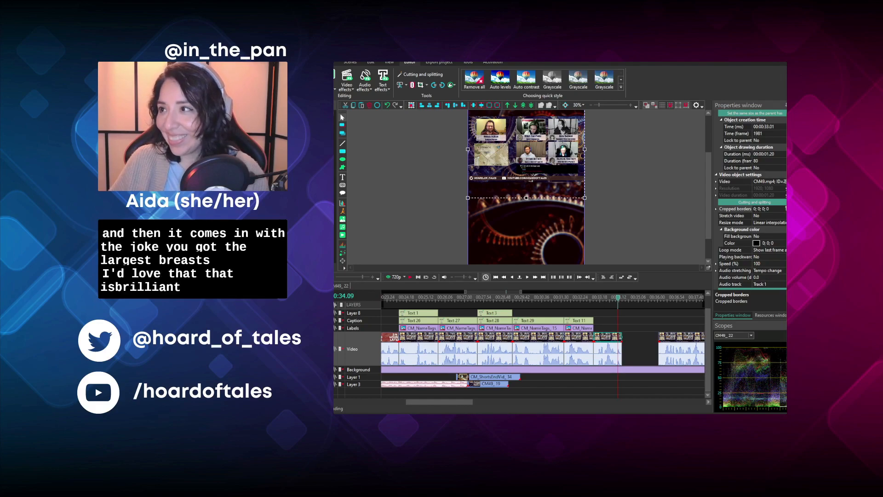
# - Crop the clip at 00:00:33.01 to the Battle Master Fighter's camera and give it a duplicated name tag re-cropped to his tag
pyautogui.click(583, 328)
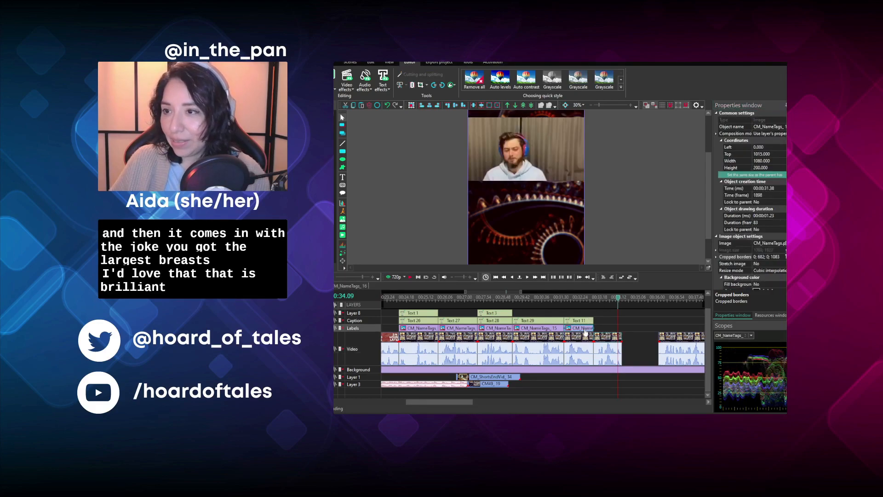
pyautogui.hotkey('ctrl', 'c')
pyautogui.hotkey('ctrl', 'v')
pyautogui.moveTo(585, 331); pyautogui.dragTo(600, 335)
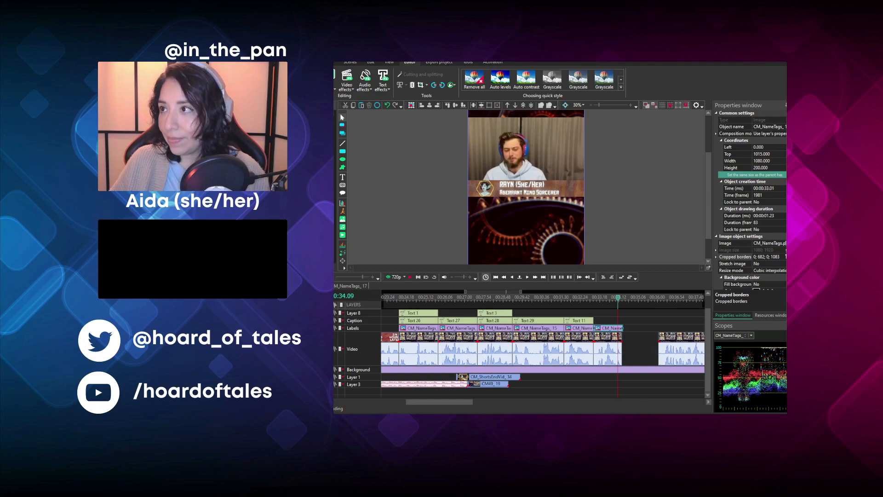
pyautogui.click(658, 217)
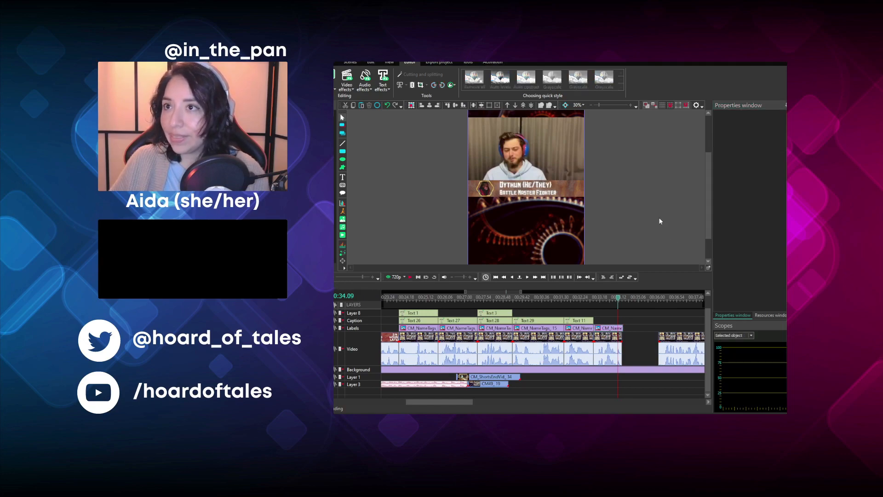
# - Duplicate the caption at 00:00:31.38, place the copy at 00:00:33.01 and replace its text with "You got the LONGEST rest"
pyautogui.click(582, 321)
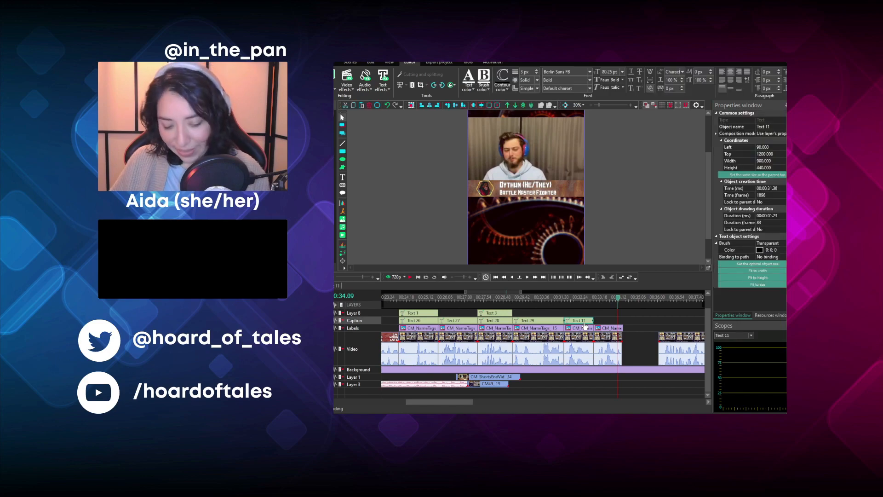
pyautogui.hotkey('ctrl', 'c')
pyautogui.hotkey('ctrl', 'v')
pyautogui.moveTo(583, 322); pyautogui.dragTo(600, 329)
pyautogui.doubleClick(516, 220)
pyautogui.write('You got the ')
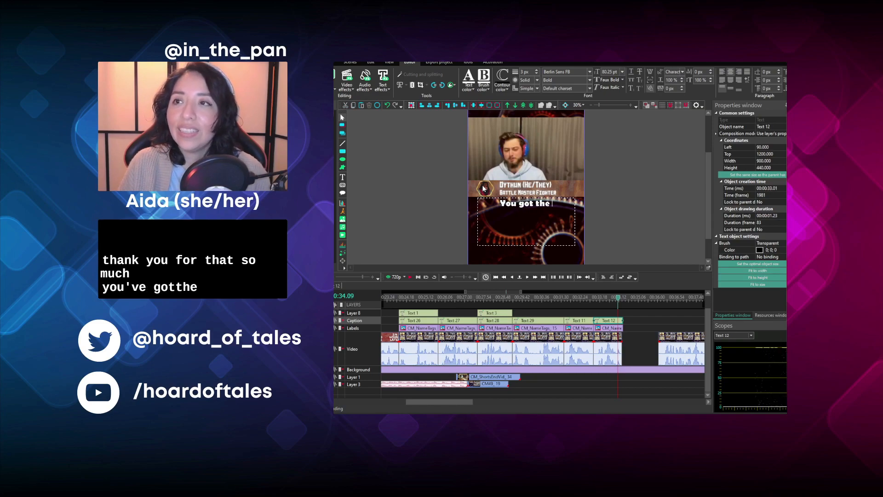
pyautogui.write('LONGEST rest')
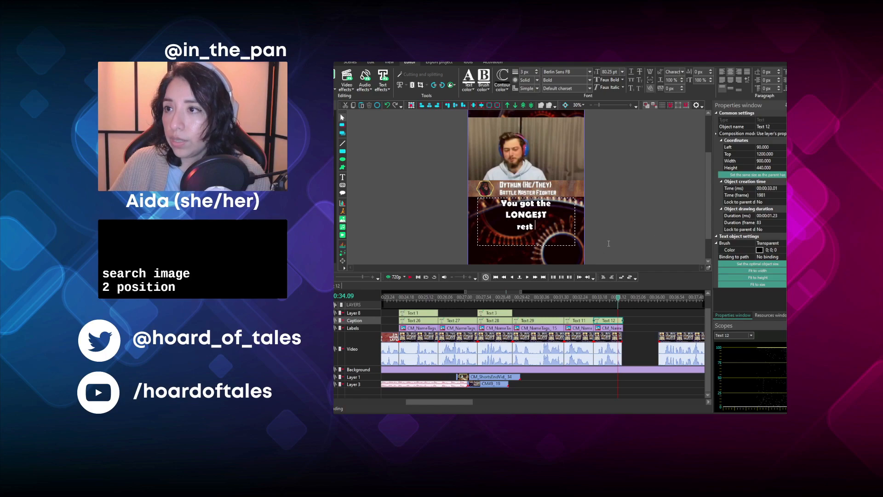
# - Insert the smirking-face image at 00:00:34.09 for one second and move it onto Layer 8
pyautogui.click(709, 236)
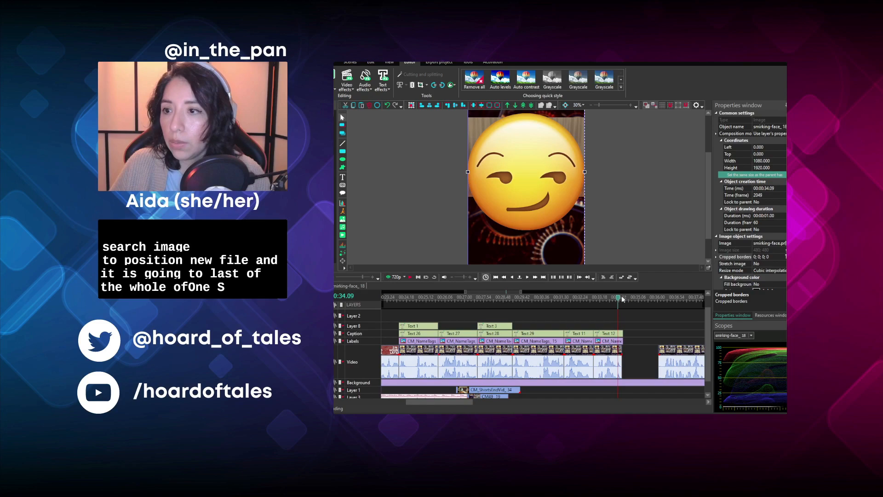
pyautogui.moveTo(706, 332); pyautogui.dragTo(706, 318)
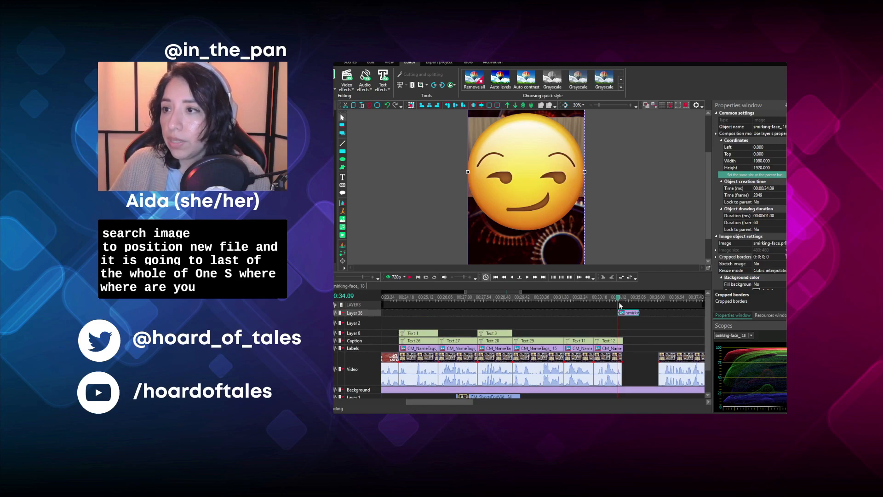
pyautogui.moveTo(624, 314); pyautogui.dragTo(625, 333)
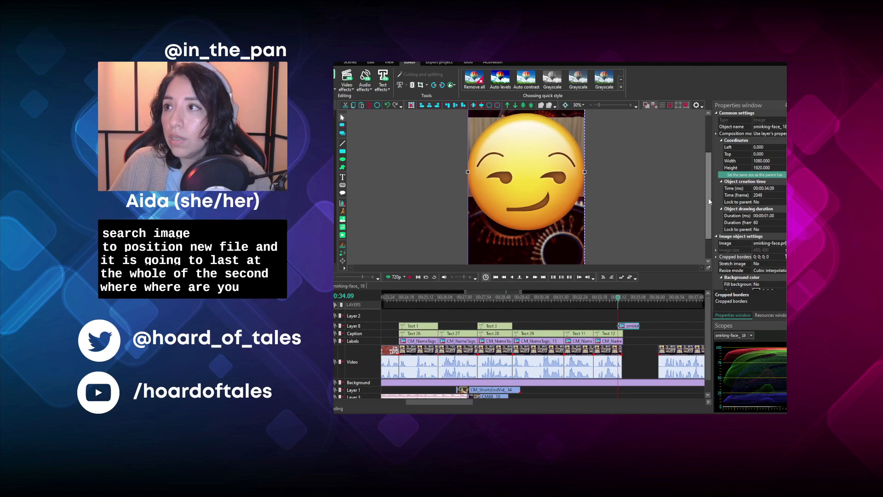
# - Shrink the smirking-face image to 135 by 340 and place it beside the word "rest", at left 640 and top 1340
pyautogui.moveTo(708, 197); pyautogui.dragTo(708, 180)
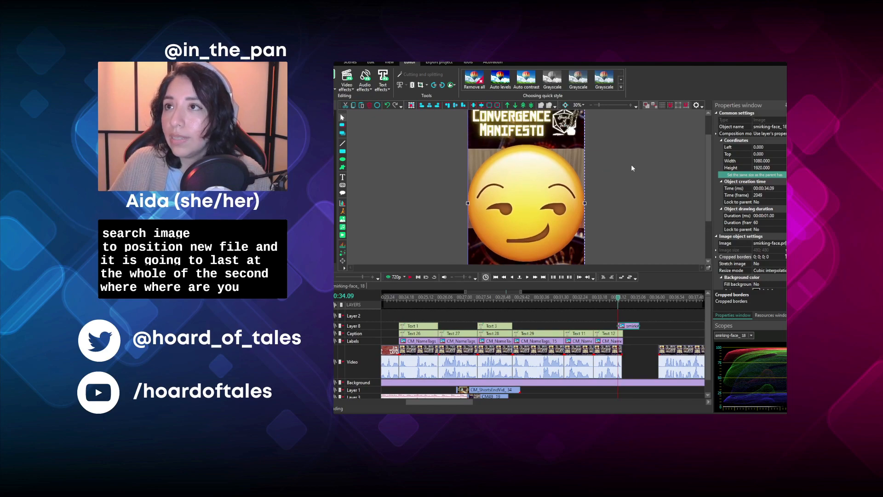
pyautogui.click(590, 105)
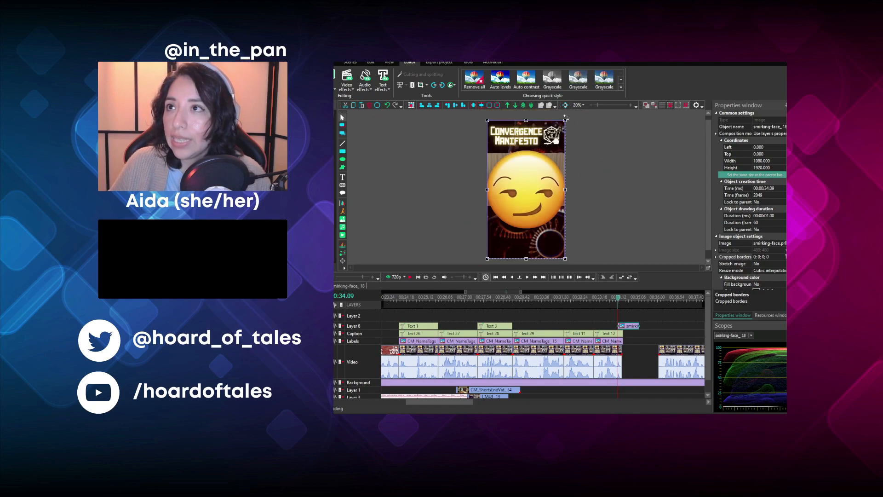
pyautogui.moveTo(565, 119); pyautogui.dragTo(543, 240)
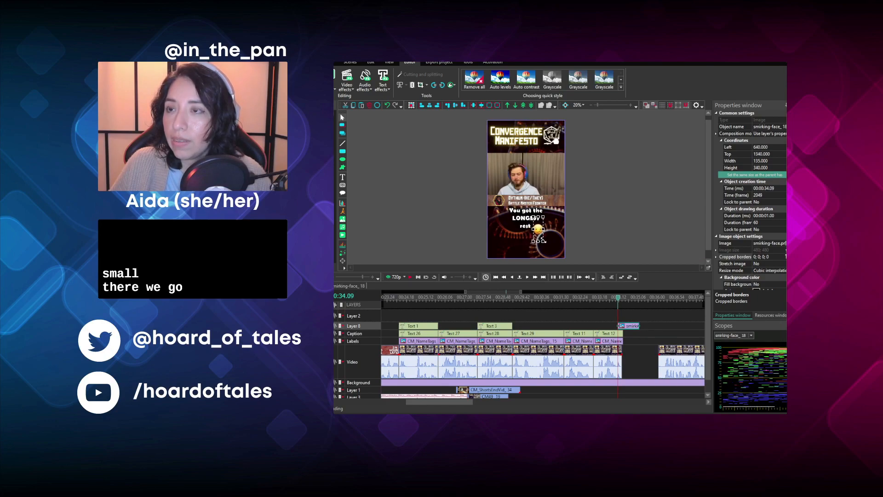
# - Move the smirking-face image on Layer 8 to 00:00:33.01 to align it with the start of the "LONGEST rest" caption
pyautogui.click(631, 105)
pyautogui.click(630, 105)
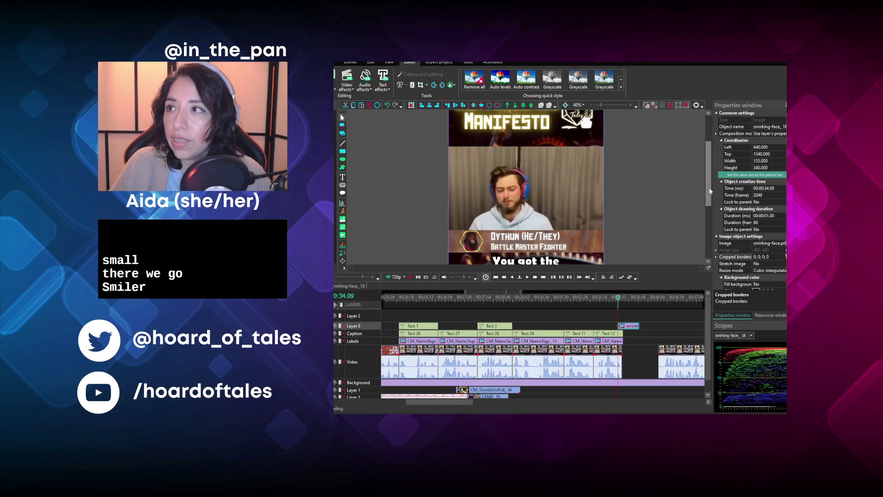
pyautogui.moveTo(708, 198); pyautogui.dragTo(705, 212)
pyautogui.moveTo(631, 327); pyautogui.dragTo(608, 328)
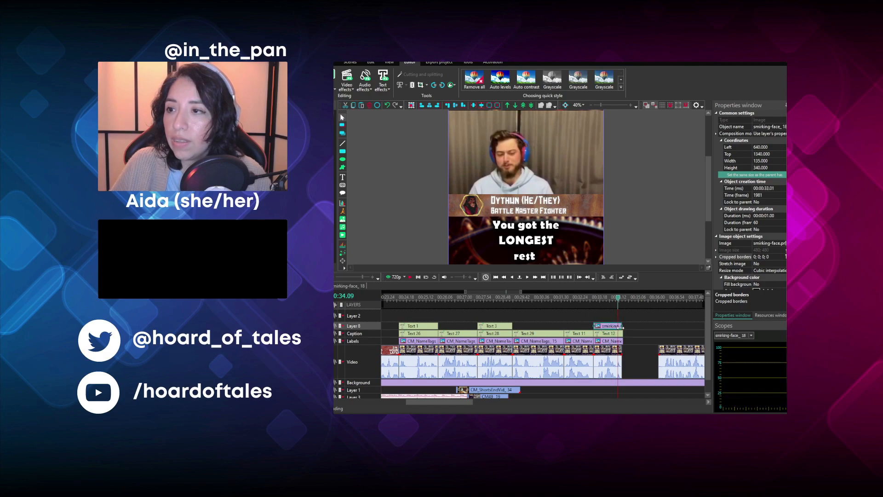
# - Extend the smirking-face image's duration to 00:00:01.23 and bring "rest" onto the same line as "LONGEST" in the caption
pyautogui.moveTo(622, 327); pyautogui.dragTo(625, 326)
pyautogui.scroll(-1, 710, 214)
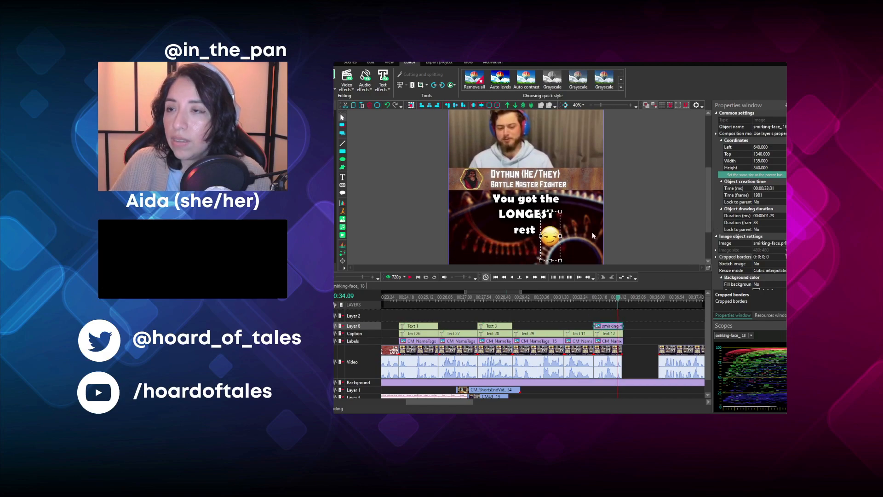
pyautogui.click(522, 215)
pyautogui.doubleClick(564, 211)
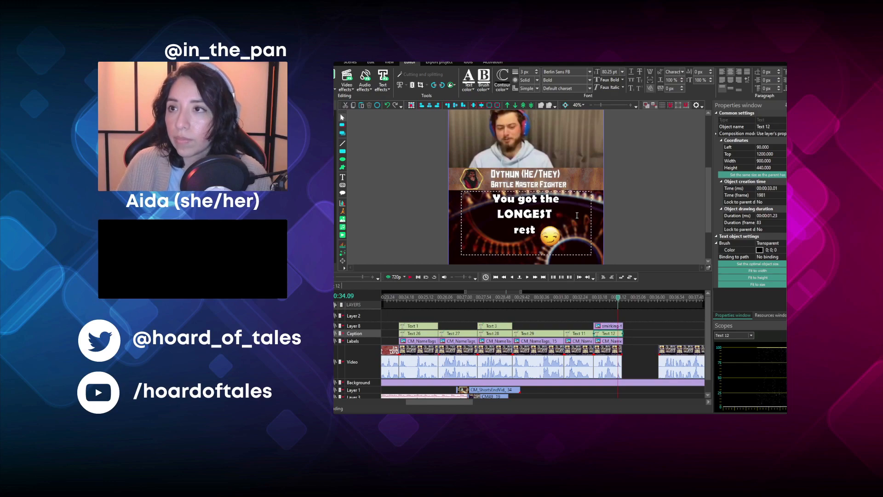
pyautogui.press('Delete')
pyautogui.click(666, 207)
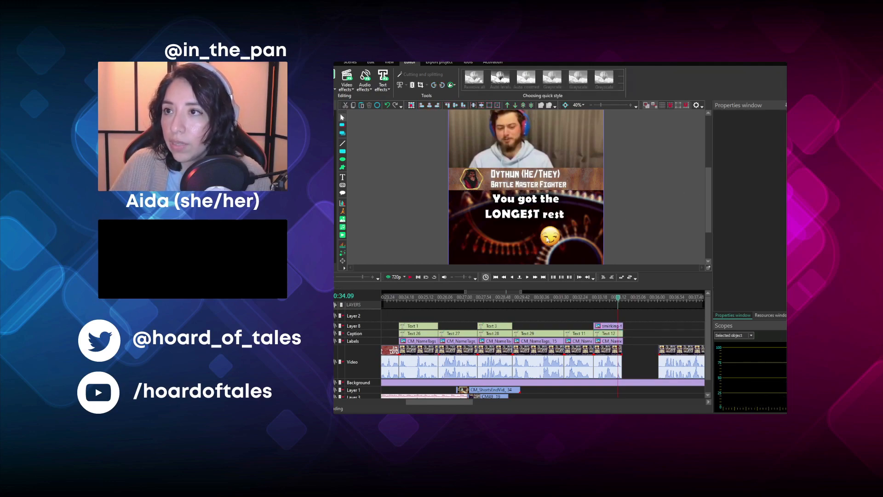
# - Reposition the smirking-face image so it sits centred below the "LONGEST rest" line
pyautogui.click(600, 326)
pyautogui.moveTo(549, 237); pyautogui.dragTo(523, 234)
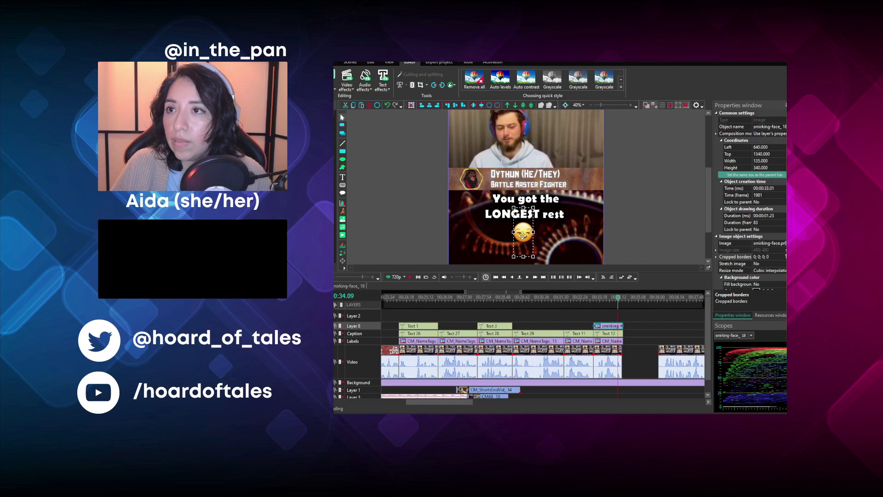
pyautogui.click(652, 223)
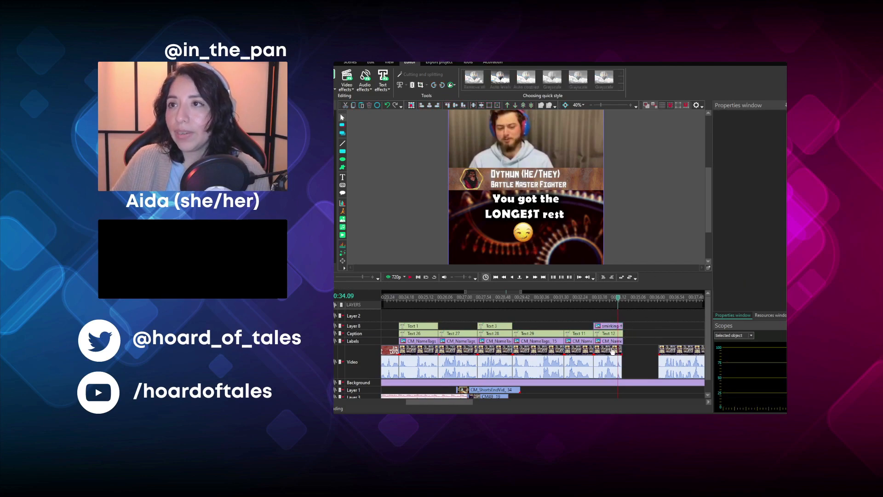
# - Trim the caption, name tag and smirking-face image to the video clip's end, and move the next video clip to 00:00:34.21
pyautogui.click(610, 334)
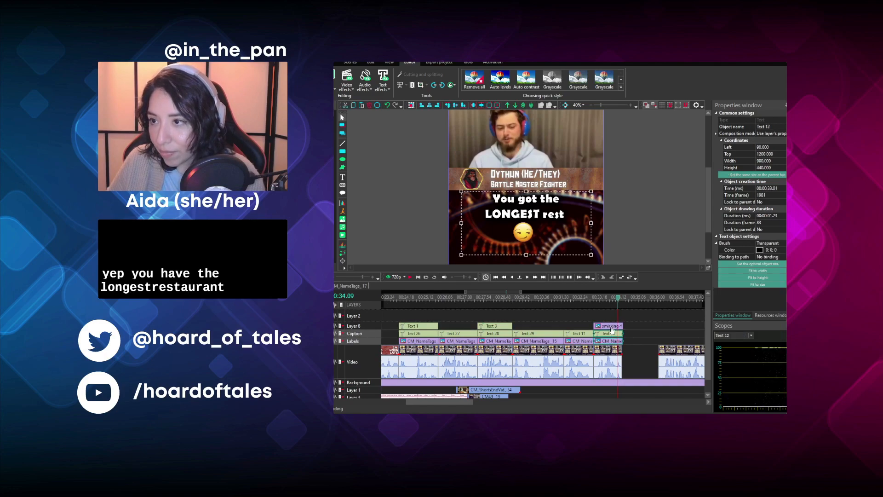
pyautogui.keyDown('ctrl'); pyautogui.click(610, 326); pyautogui.keyUp('ctrl')
pyautogui.click(627, 300)
pyautogui.moveTo(682, 356); pyautogui.dragTo(620, 358)
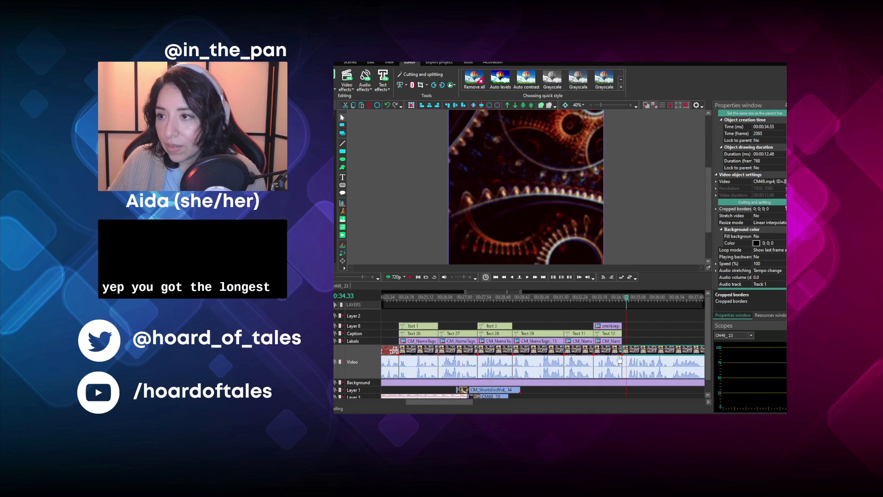
# - Play the remaining footage, split it at 00:00:36.31 and remove the part before the cut
pyautogui.moveTo(439, 403); pyautogui.dragTo(527, 411)
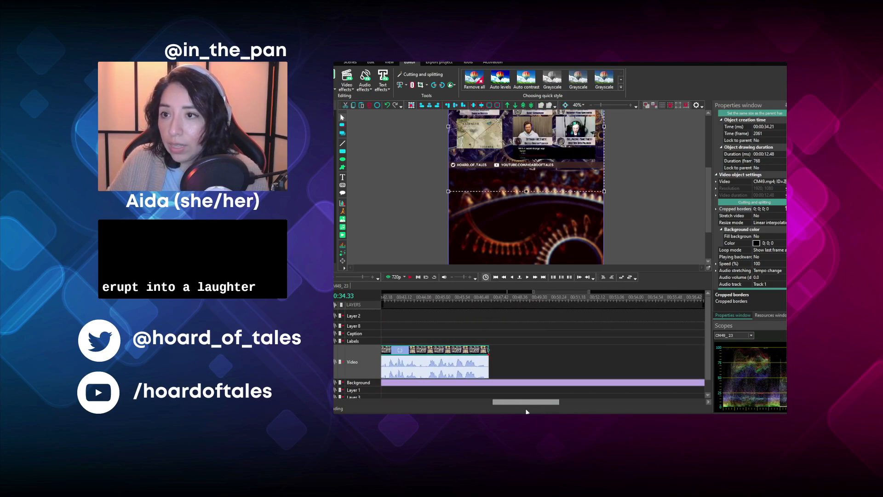
pyautogui.moveTo(525, 411); pyautogui.dragTo(473, 408)
pyautogui.click(410, 276)
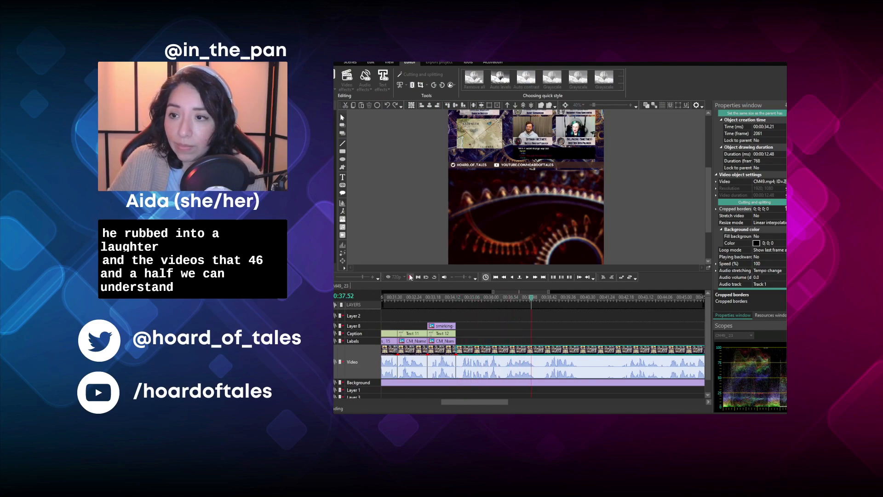
pyautogui.click(503, 298)
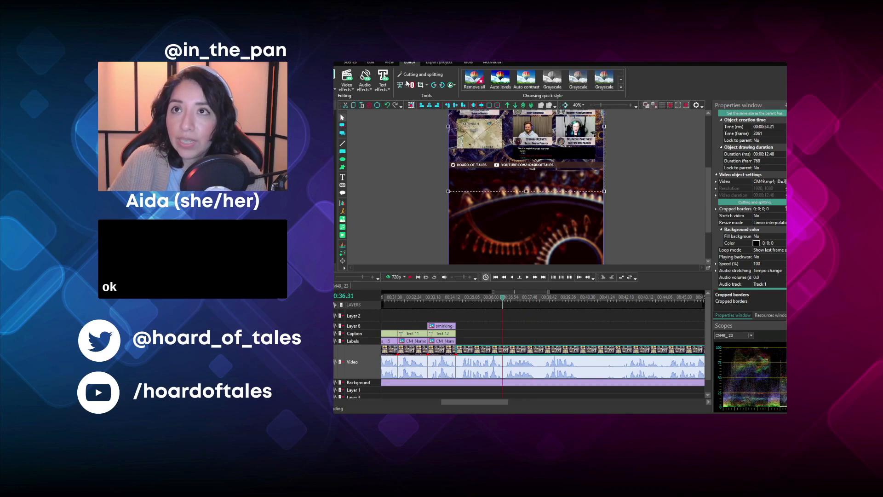
pyautogui.click(413, 107)
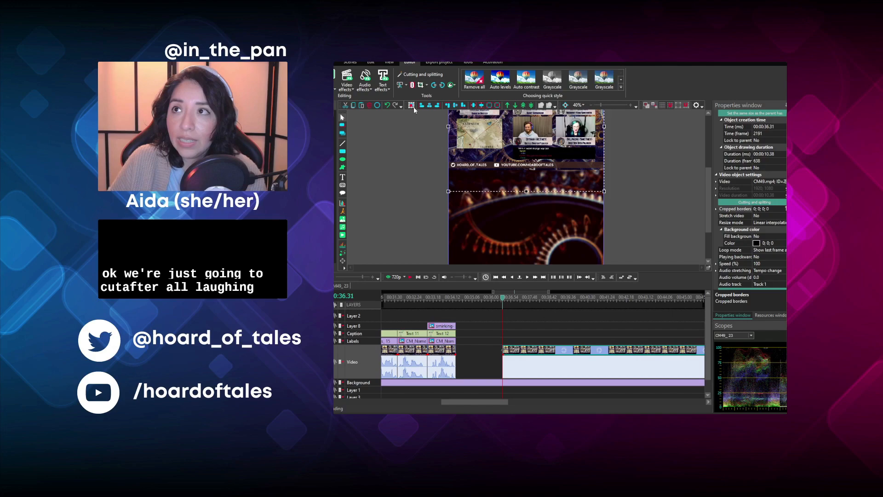
# - Play on, split the footage at 00:00:38.13 and move the piece before the cut to 00:00:34.21
pyautogui.click(413, 277)
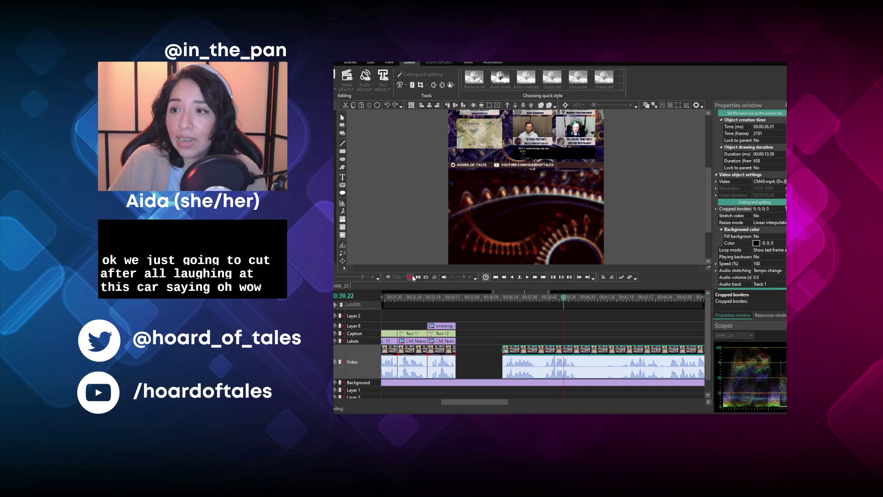
pyautogui.click(540, 298)
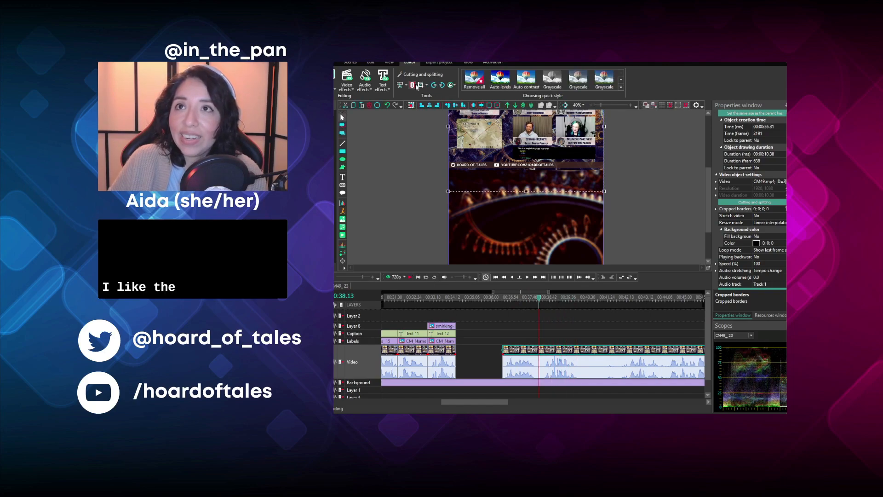
pyautogui.hotkey('shift', 's')
pyautogui.click(507, 313)
pyautogui.moveTo(515, 352); pyautogui.dragTo(475, 350)
# - Duplicate the last name tag on the Labels layer and place the copy at 00:00:34.21
pyautogui.click(453, 343)
pyautogui.hotkey('ctrl', 'c')
pyautogui.hotkey('ctrl', 'v')
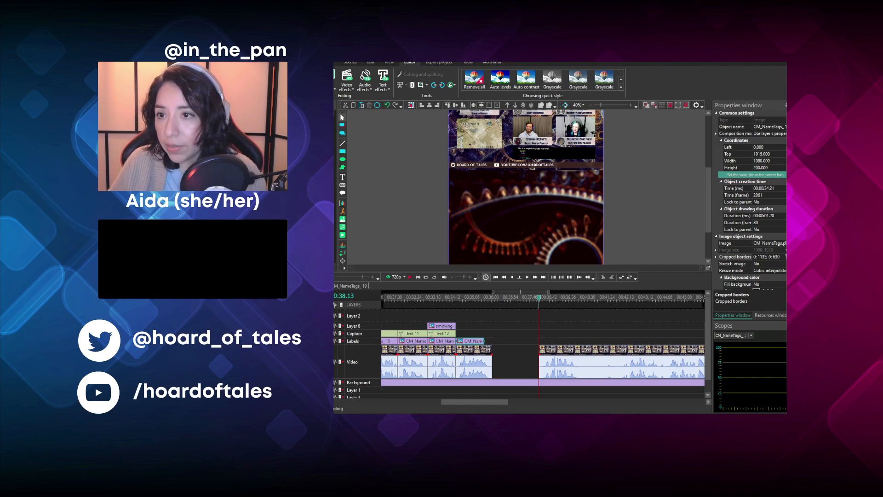
# - Crop the video clip at 00:00:34.21 to the teal-haired speaker, with cropped borders beginning 1335; 424; 125
pyautogui.click(476, 351)
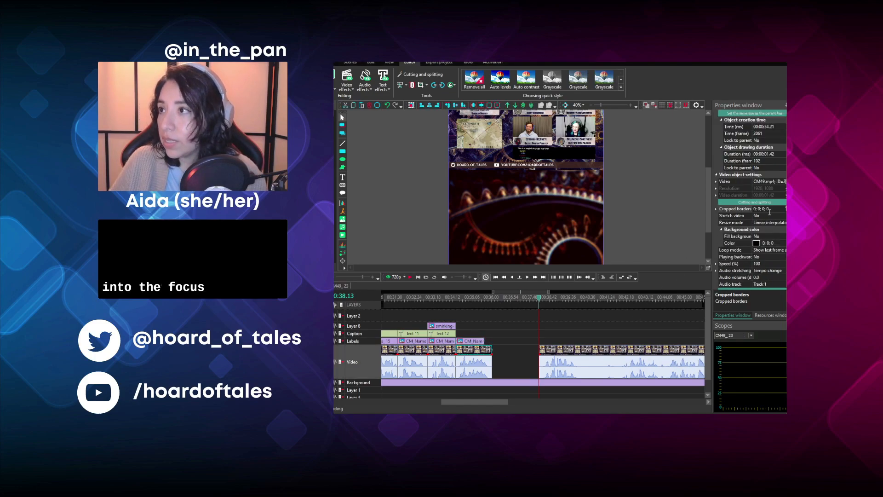
pyautogui.moveTo(769, 210); pyautogui.dragTo(612, 210)
pyautogui.hotkey('ctrl', 'v')
pyautogui.click(475, 298)
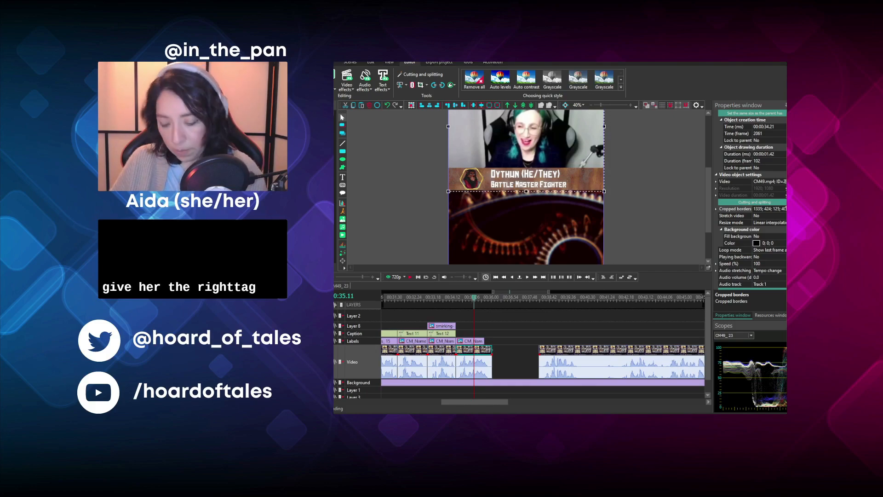
# - Switch the new name tag to the Open Sea Oath Paladin with cropped borders 0; 1330; 0; 435 and extend it to 00:00:01.42
pyautogui.click(472, 340)
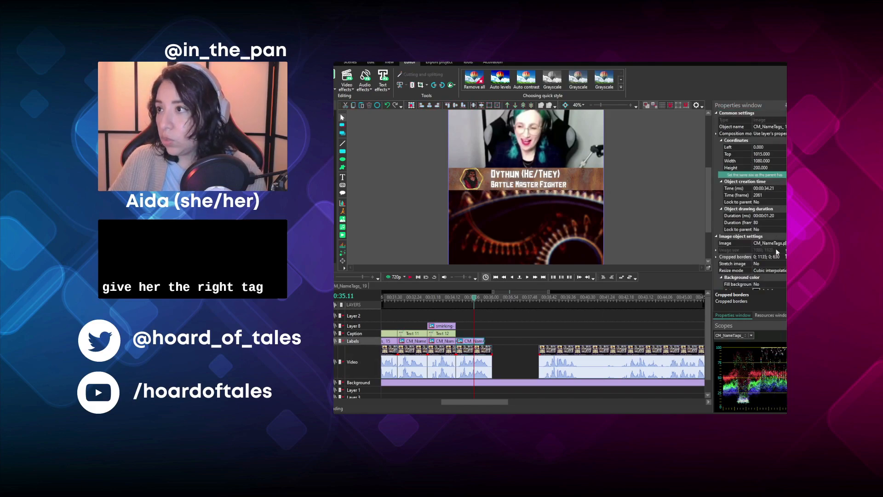
pyautogui.click(686, 213)
pyautogui.click(481, 341)
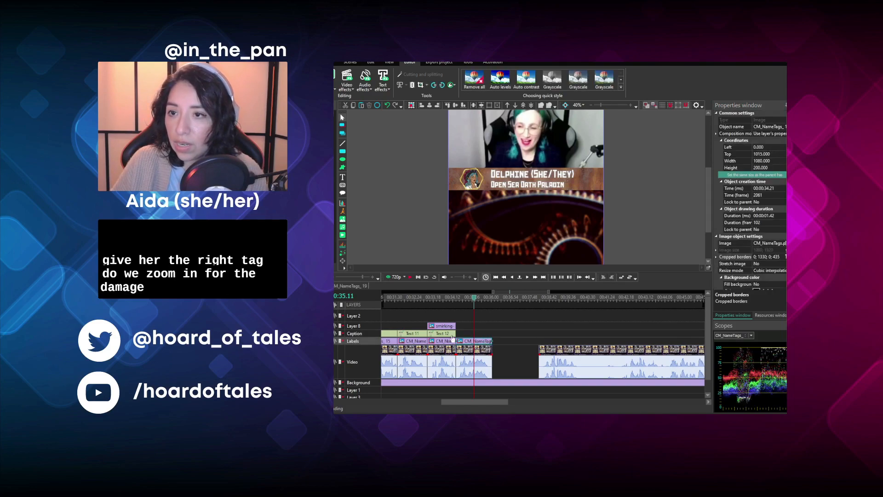
# - Duplicate the "LONGEST rest" caption, place the copy on the Caption layer at 00:00:34.21 and set its duration to 00:00:01.42
pyautogui.click(435, 334)
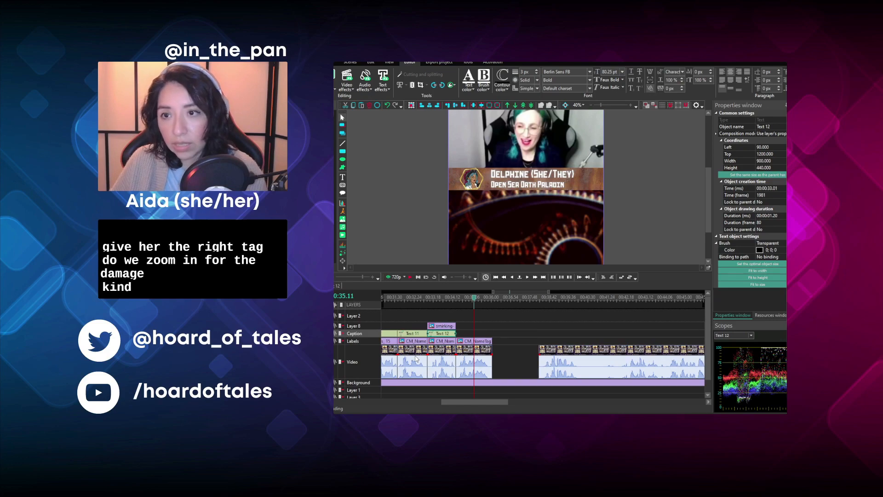
pyautogui.hotkey('ctrl', 'v')
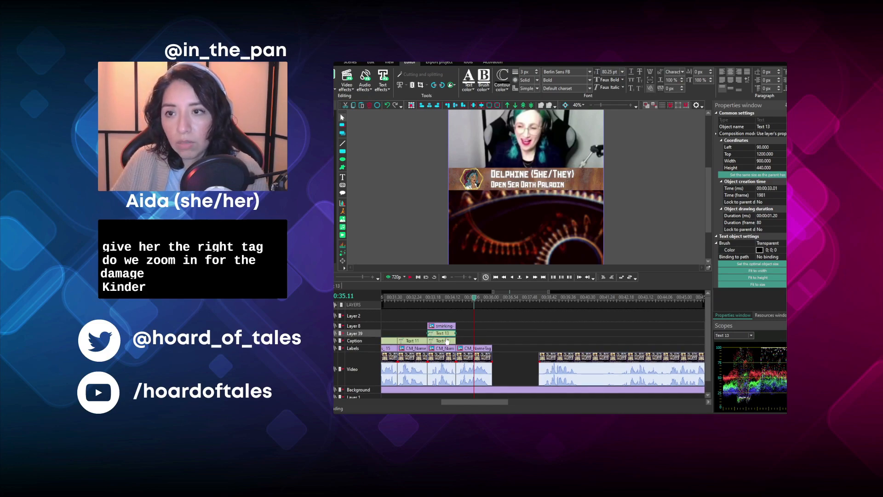
pyautogui.moveTo(448, 336); pyautogui.dragTo(467, 343)
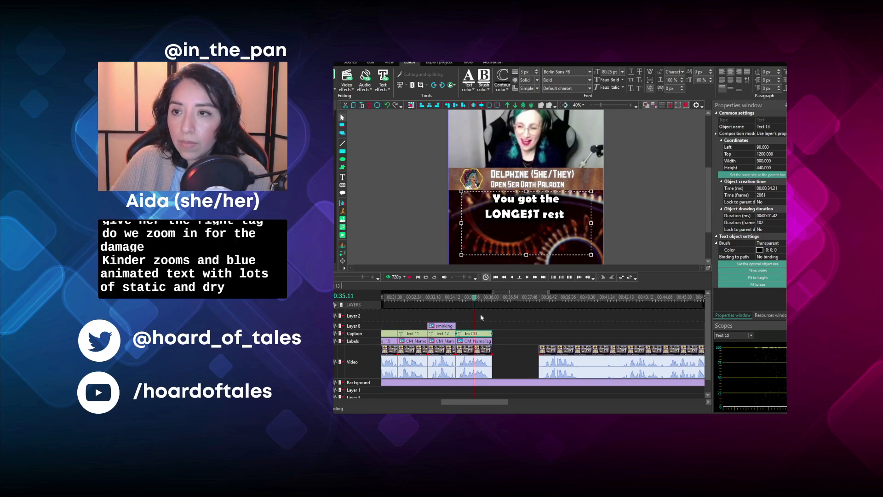
# - Listen to the clip at 00:00:34.21 and replace the duplicated caption's text with "woooooow"
pyautogui.click(462, 300)
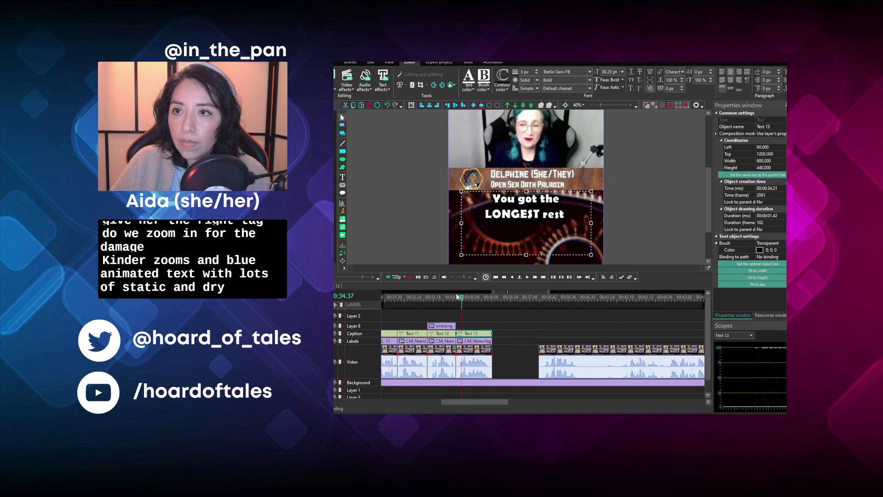
pyautogui.click(411, 276)
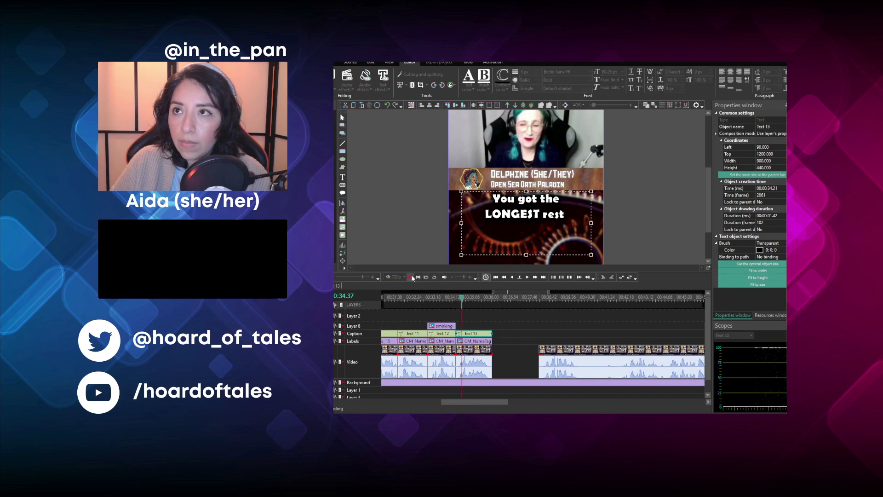
pyautogui.press('space')
pyautogui.doubleClick(534, 224)
pyautogui.hotkey('ctrl', 'a')
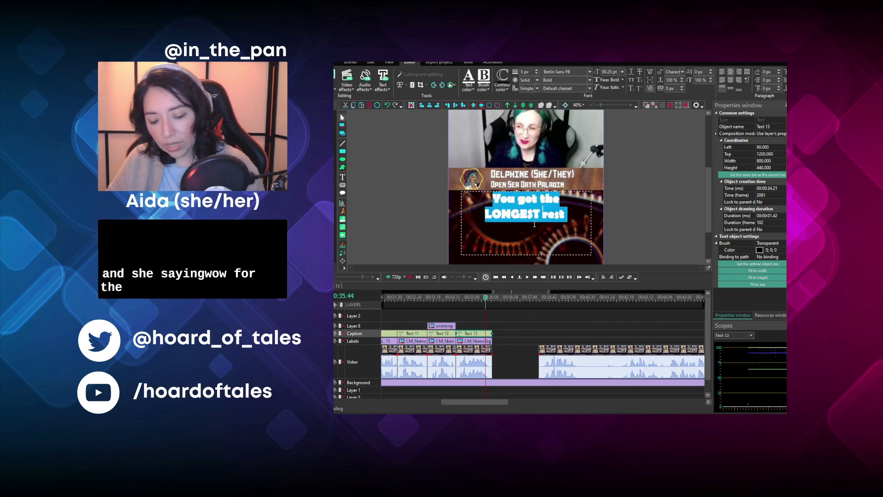
pyautogui.write('wooooooow')
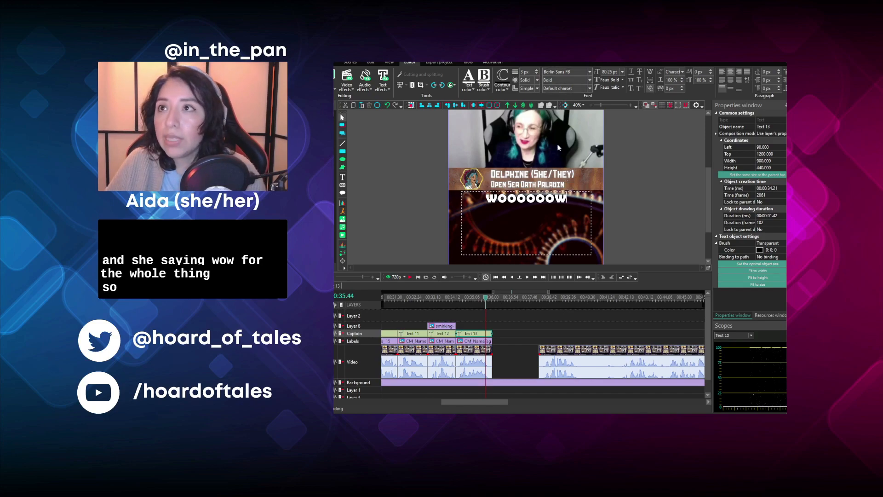
# - Set the font size of the whole "woooooow" caption to 120 pt
pyautogui.hotkey('ctrl', 'a')
pyautogui.click(609, 72)
pyautogui.write('120')
pyautogui.press('Return')
pyautogui.click(656, 197)
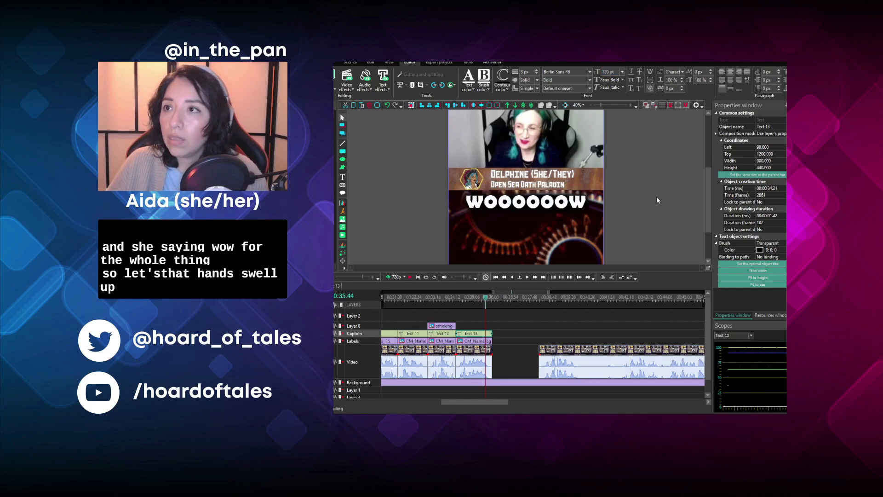
# - Add a text shift position effect to the "woooooow" caption from its start and preview it
pyautogui.click(487, 331)
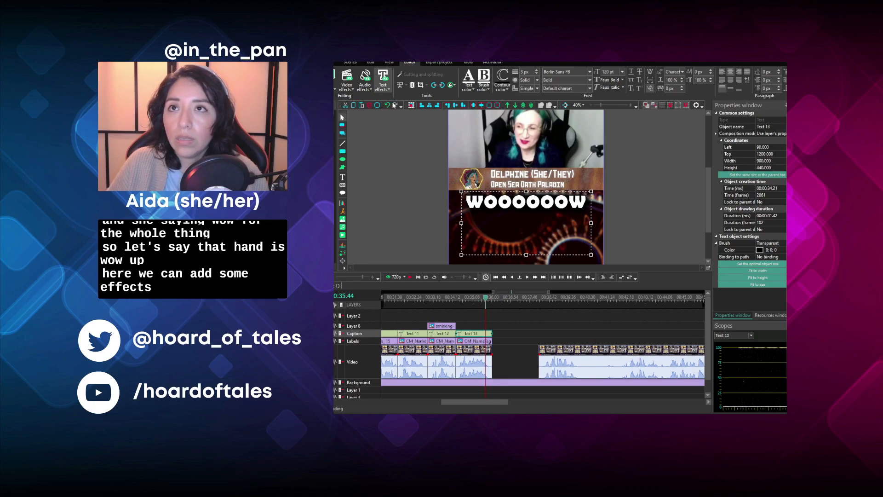
pyautogui.click(393, 103)
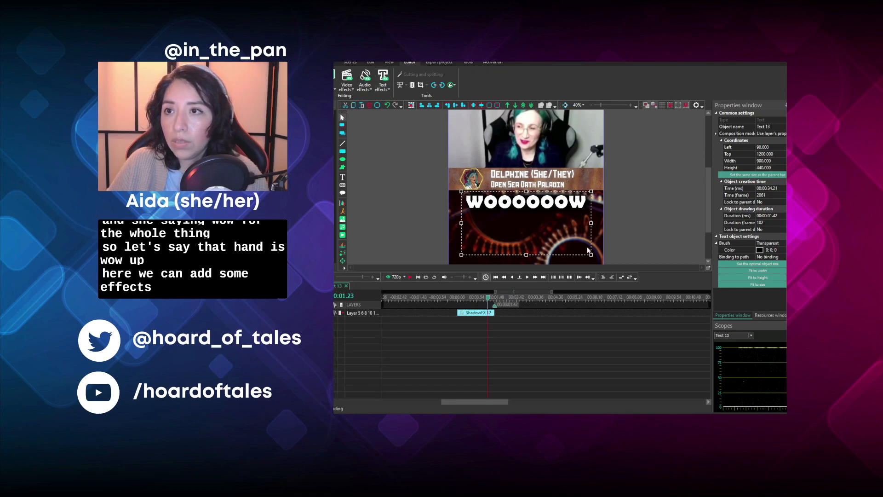
pyautogui.click(648, 269)
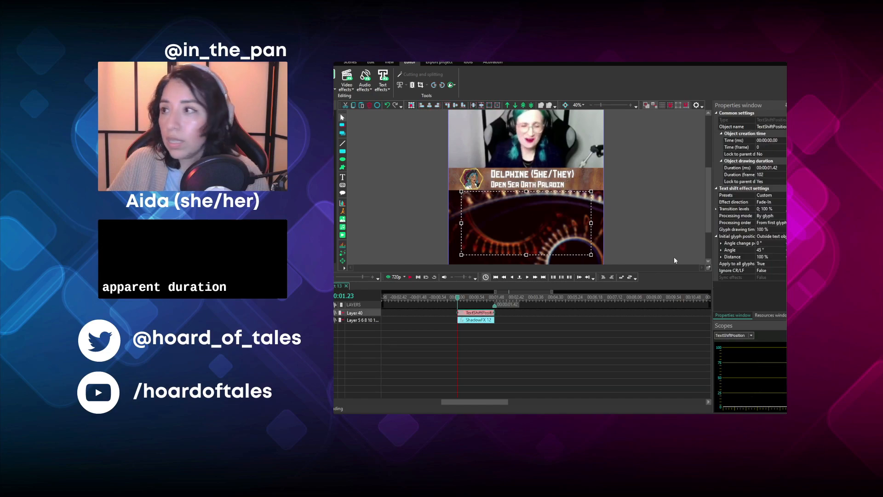
pyautogui.click(409, 278)
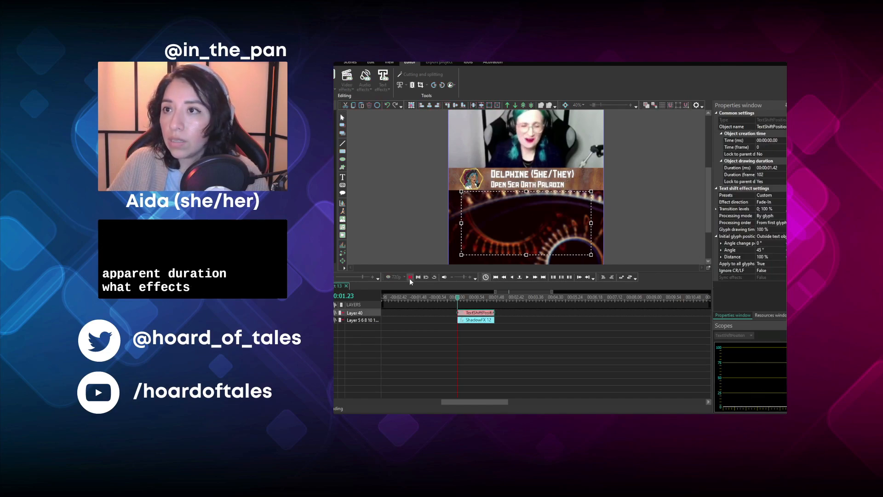
pyautogui.click(410, 278)
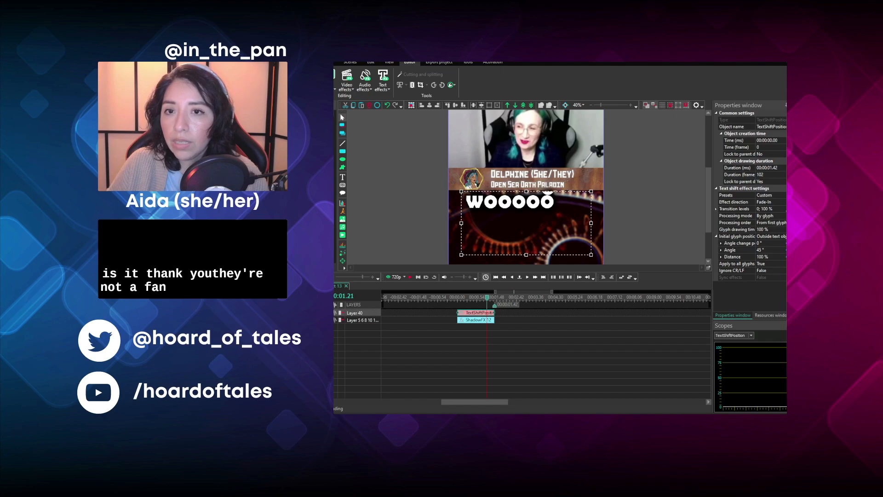
pyautogui.press('space')
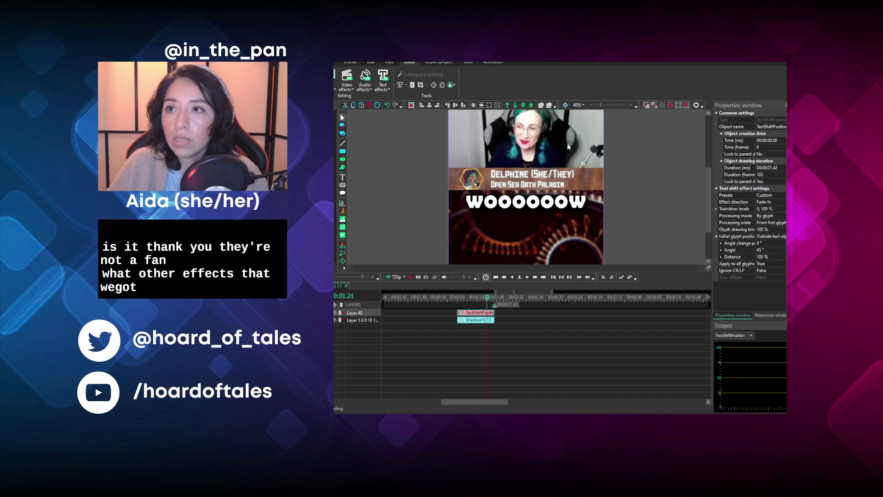
# - Add a text recoloring effect to the "woooooow" caption alongside the shift effect and preview the combined animation
pyautogui.click(632, 272)
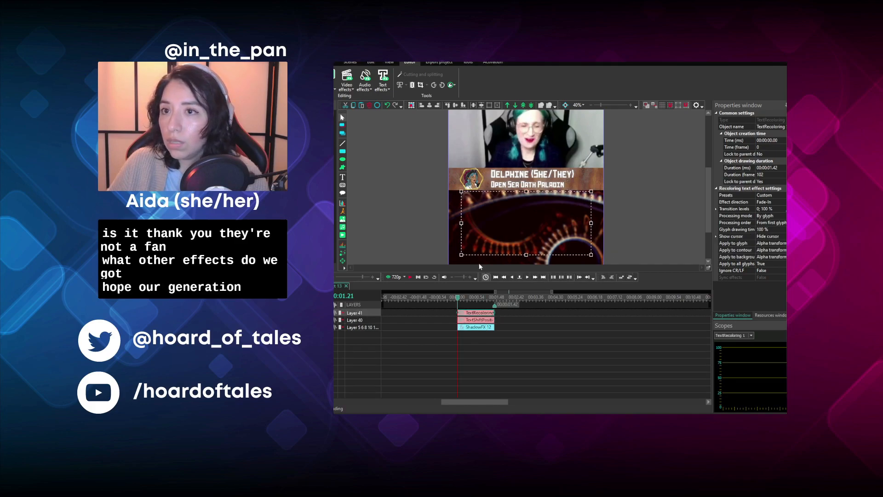
pyautogui.click(410, 277)
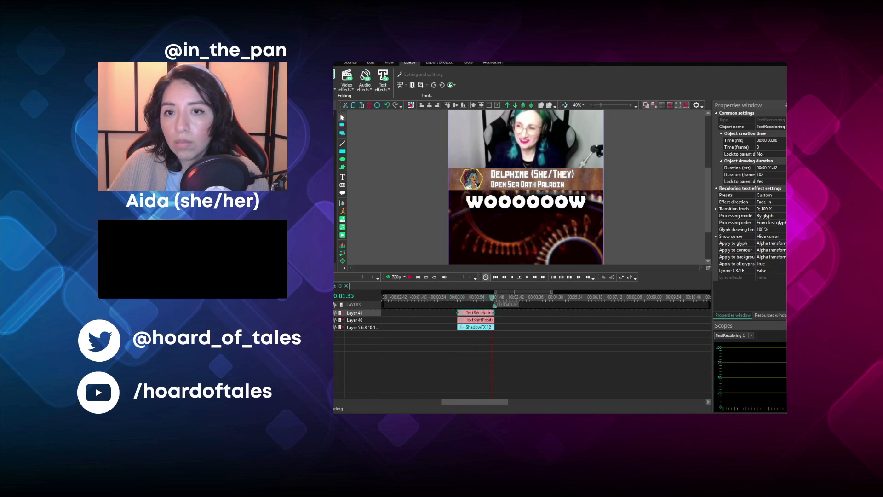
pyautogui.click(459, 300)
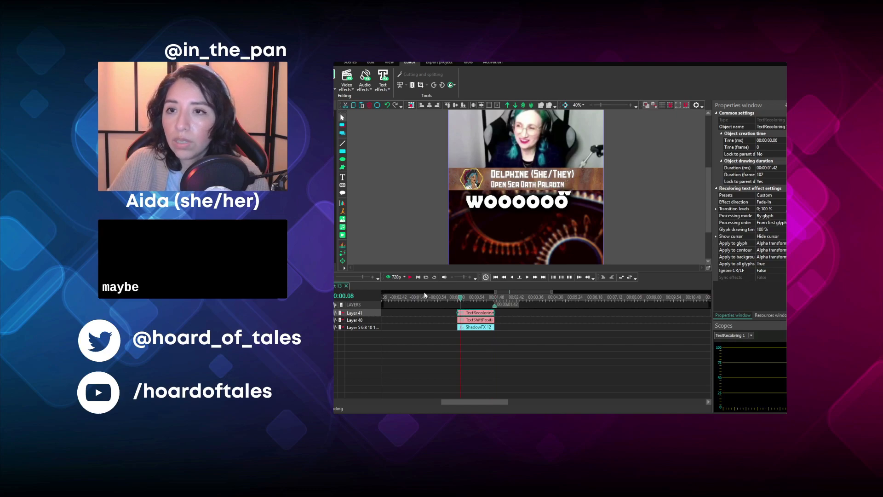
pyautogui.click(409, 277)
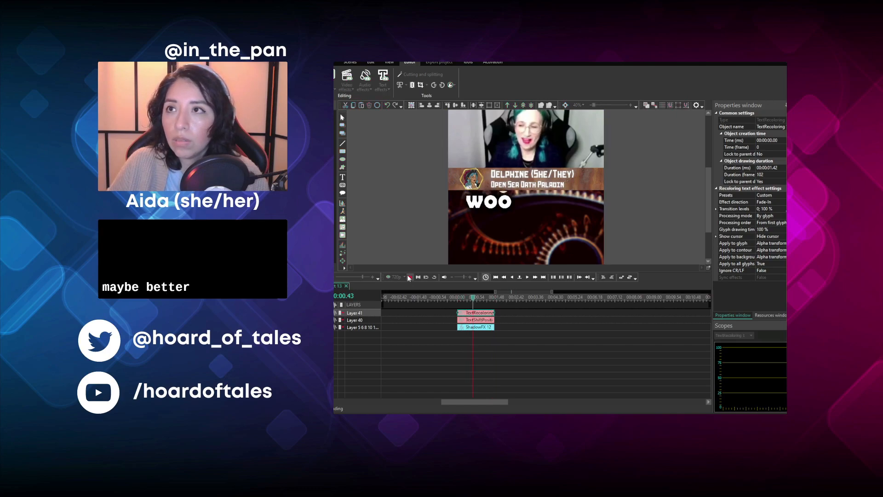
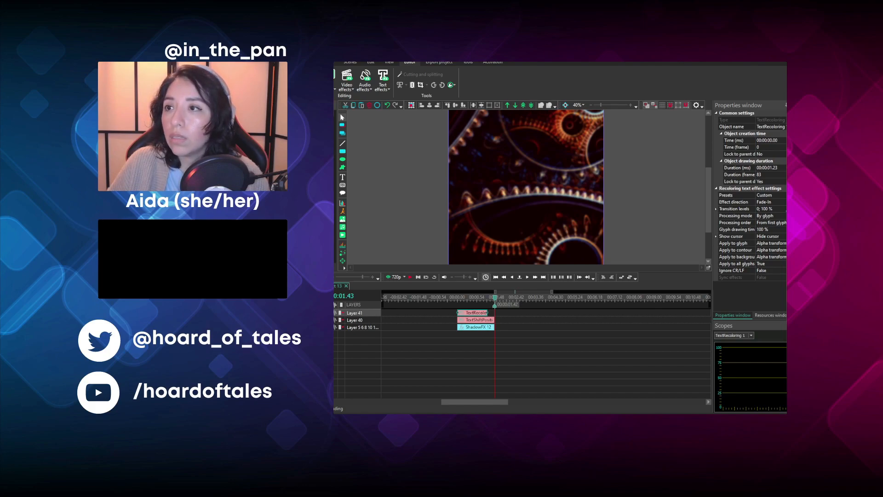
# - Review the shift and recoloring effects on the "woooooow" caption and return to the main scene's timeline
pyautogui.click(491, 320)
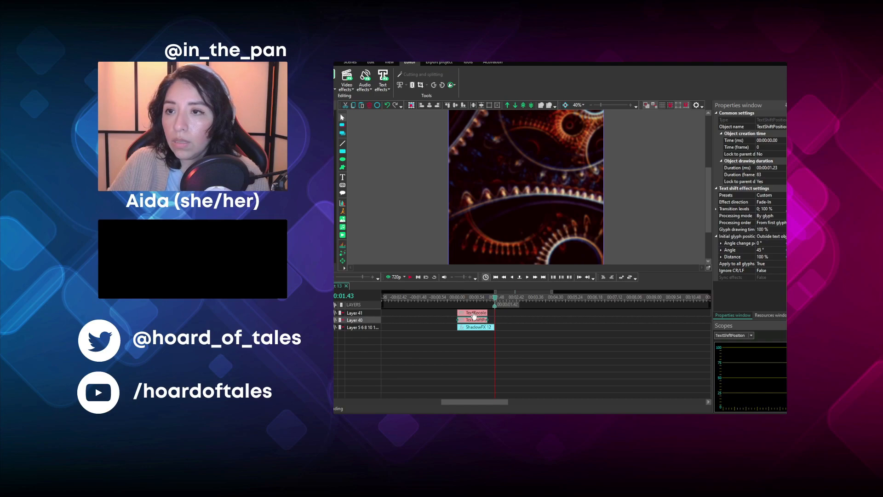
pyautogui.click(409, 277)
pyautogui.click(462, 314)
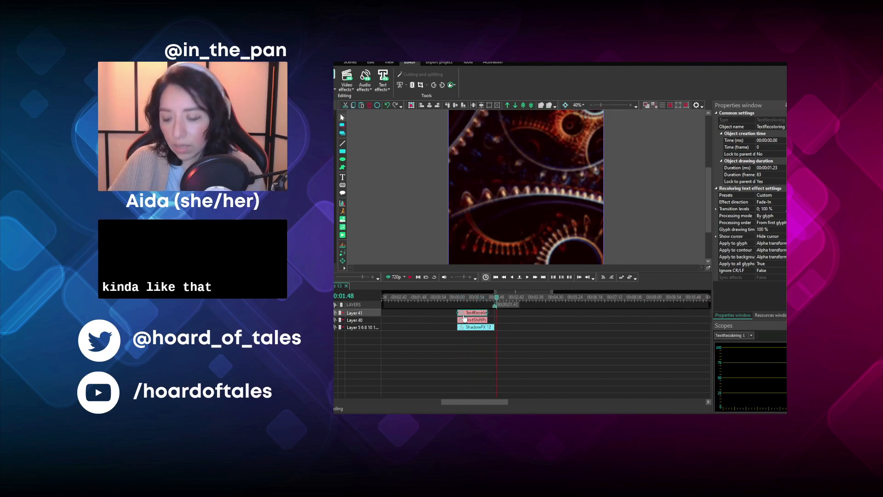
pyautogui.press('Delete')
pyautogui.click(304, 285)
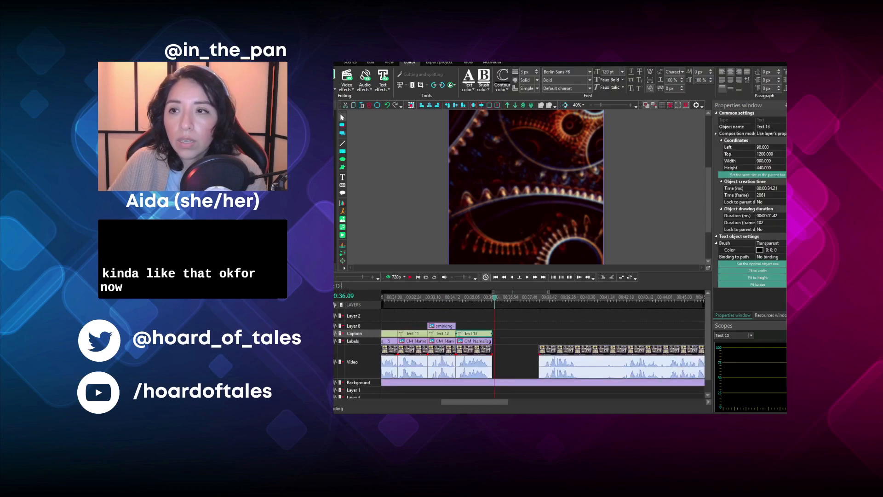
# - Close the gap by moving the next video clip to 00:00:36.03, and split it at 00:00:37.55 after listening to the line
pyautogui.moveTo(563, 350); pyautogui.dragTo(513, 351)
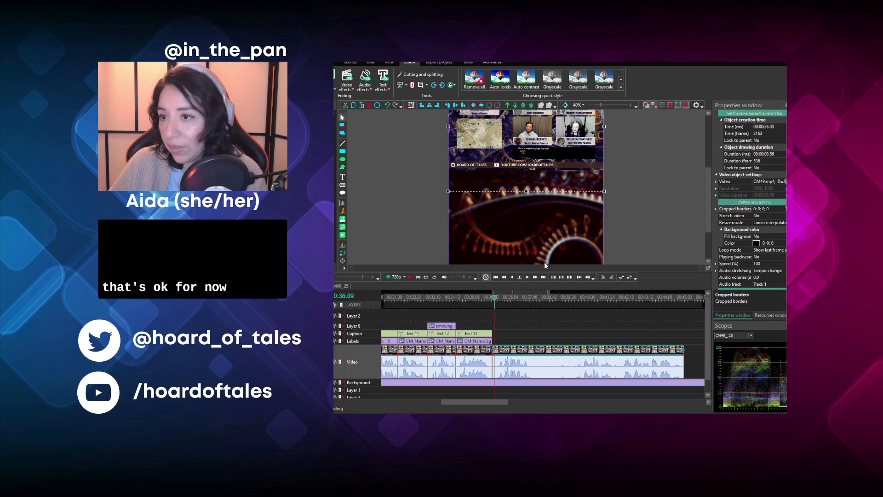
pyautogui.click(411, 278)
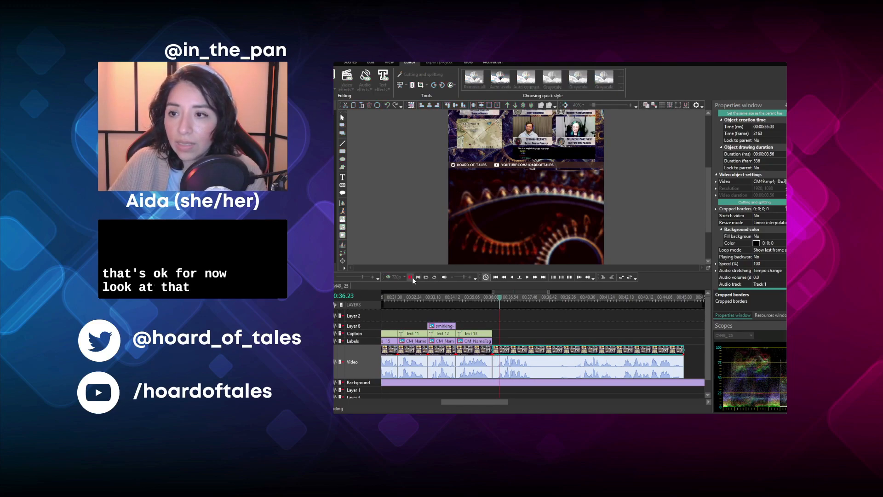
pyautogui.click(410, 277)
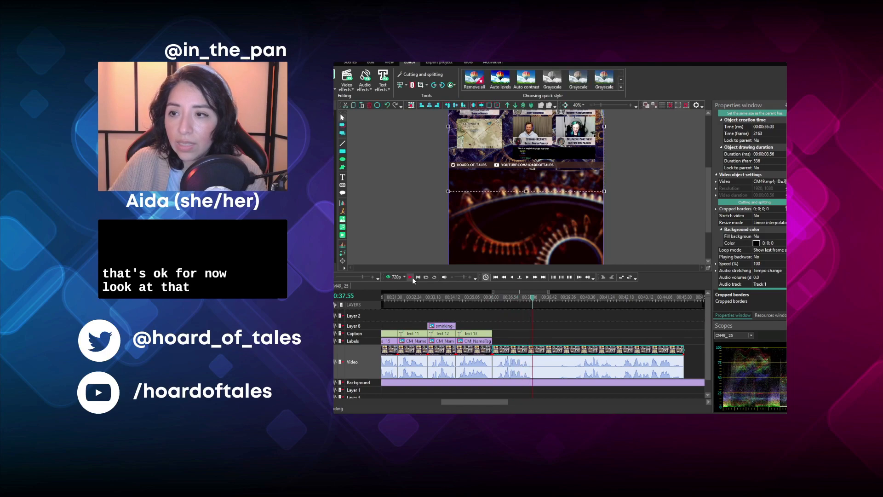
pyautogui.click(420, 84)
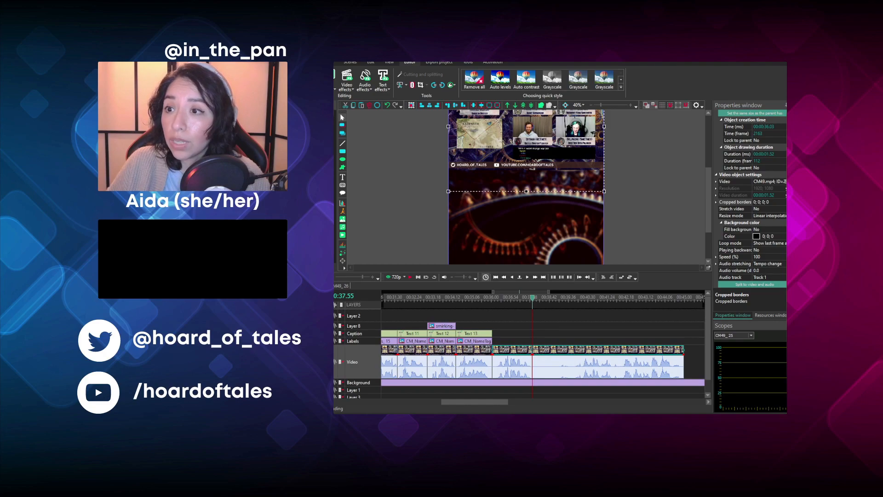
pyautogui.click(539, 355)
pyautogui.click(523, 354)
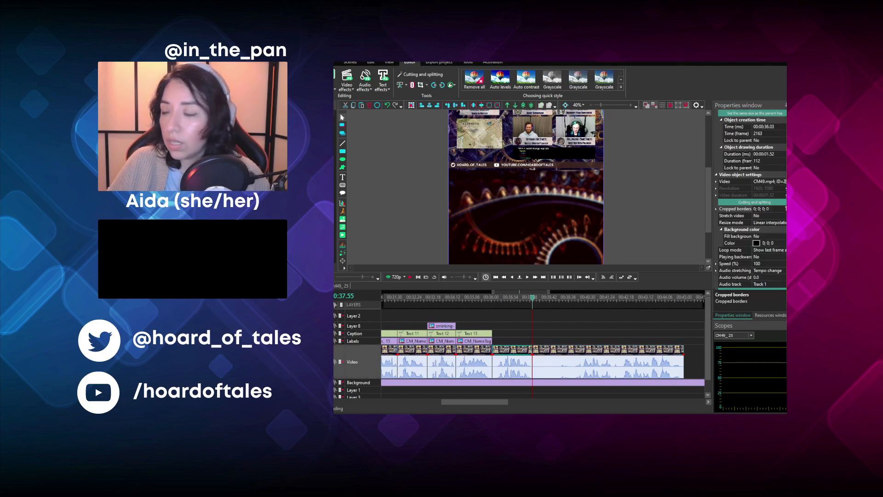
# - Play the new short video segment from its start to check whether the speech is in sync
pyautogui.moveTo(708, 227); pyautogui.dragTo(703, 209)
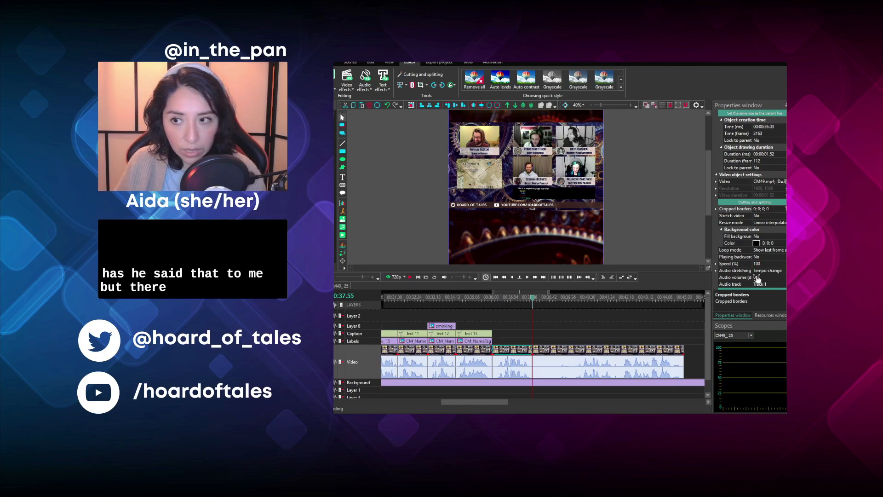
pyautogui.click(493, 301)
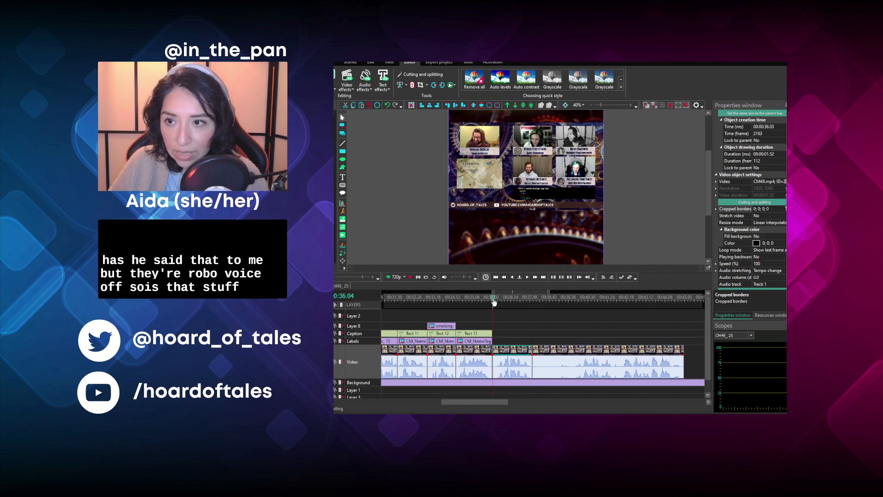
pyautogui.click(410, 277)
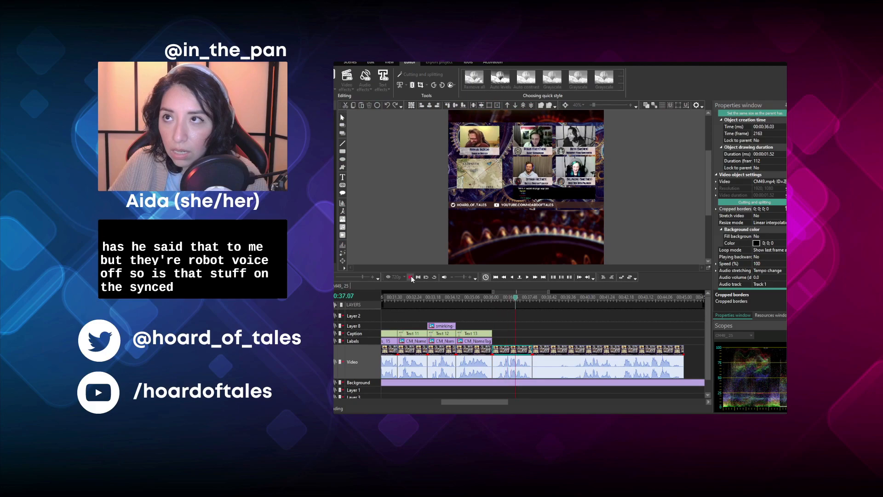
pyautogui.click(416, 278)
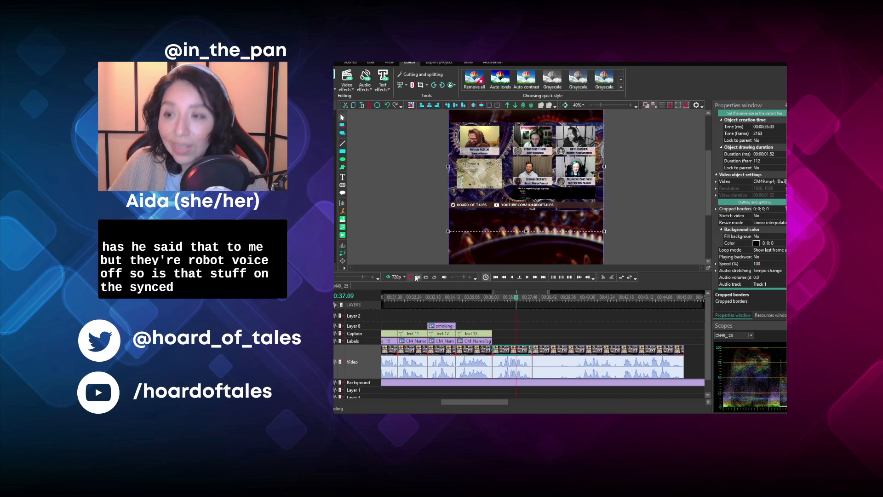
# - Split the short segment into separate video and audio, and place the detached audio on Layer 8 above the captions
pyautogui.click(550, 342)
pyautogui.click(519, 354)
pyautogui.scroll(-1, 761, 278)
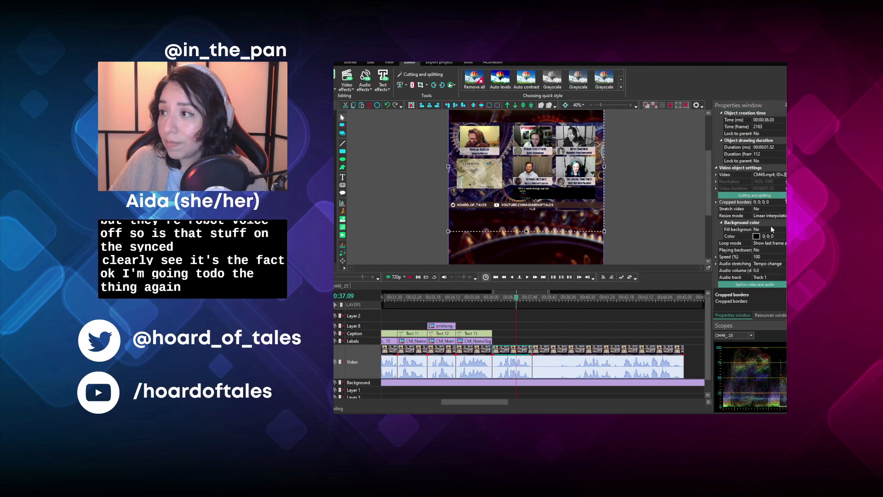
pyautogui.click(754, 284)
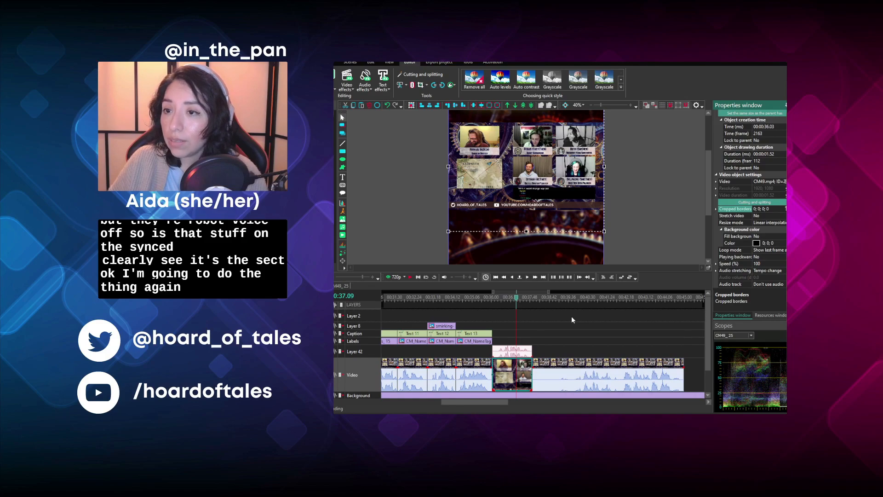
pyautogui.moveTo(517, 351); pyautogui.dragTo(518, 325)
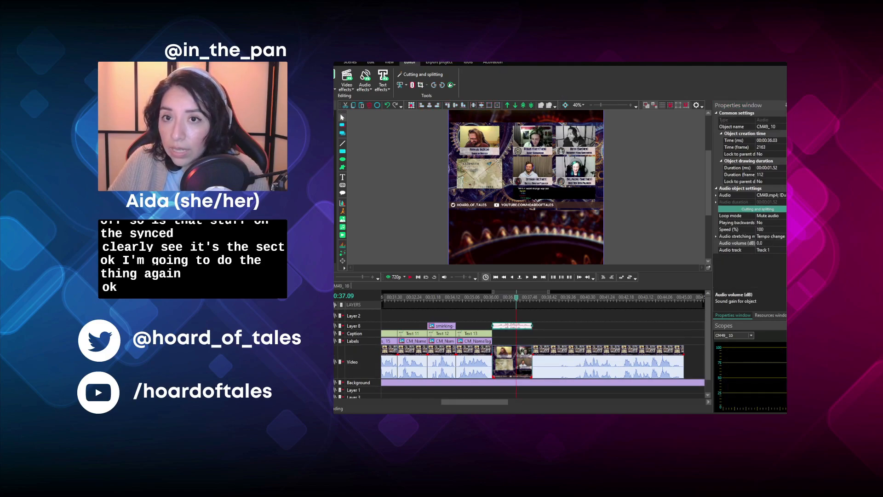
# - Crop the short segment's video to the top-middle speaker's camera, using cropped borders of 812; 49; 648; 781
pyautogui.scroll(3, 423, 306)
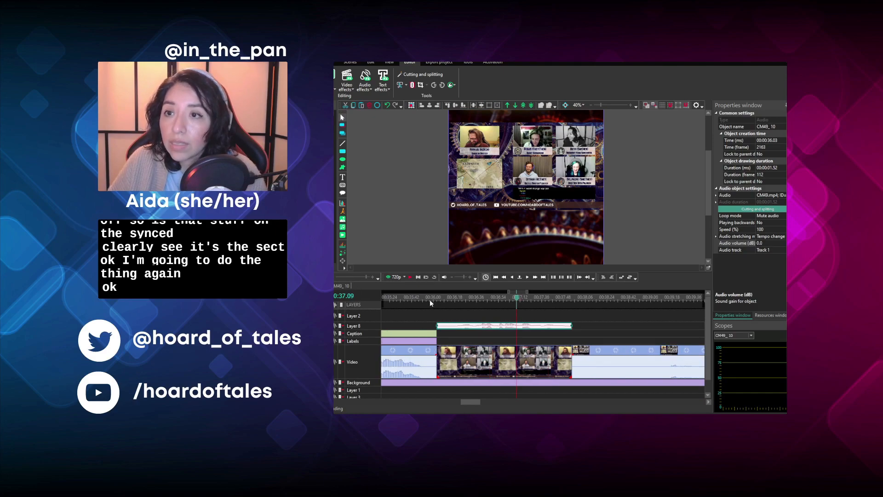
pyautogui.click(556, 354)
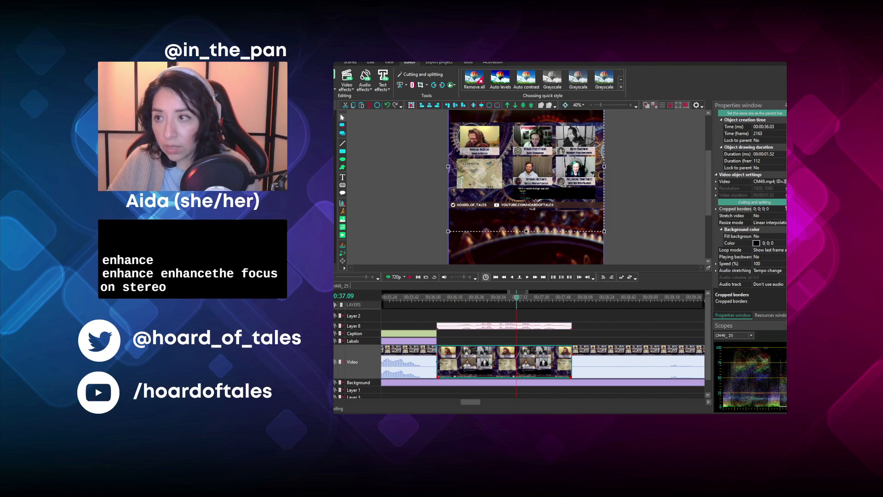
pyautogui.click(615, 220)
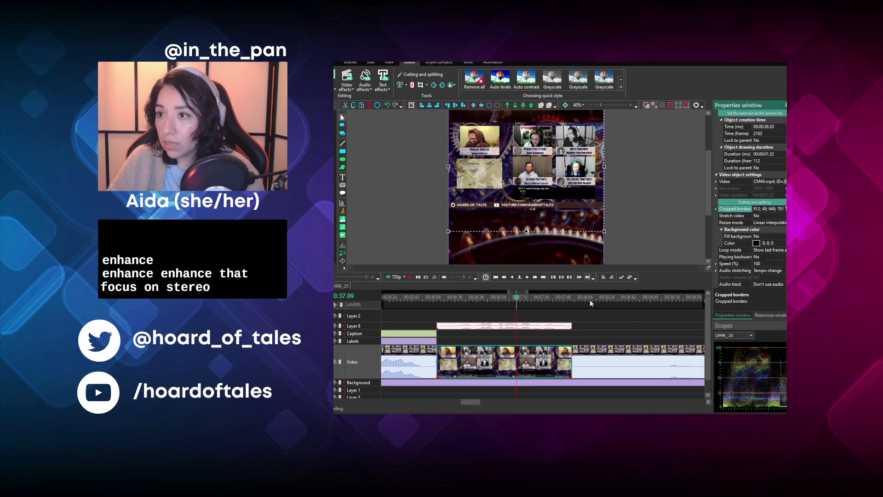
pyautogui.click(579, 314)
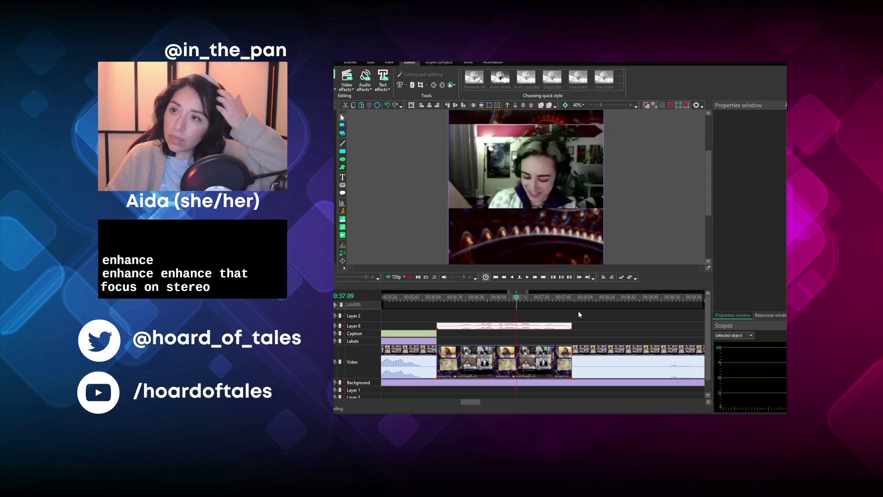
# - Check the segment's lip sync, try shifting the detached audio earlier to 00:00:35.43, and replay it
pyautogui.click(440, 303)
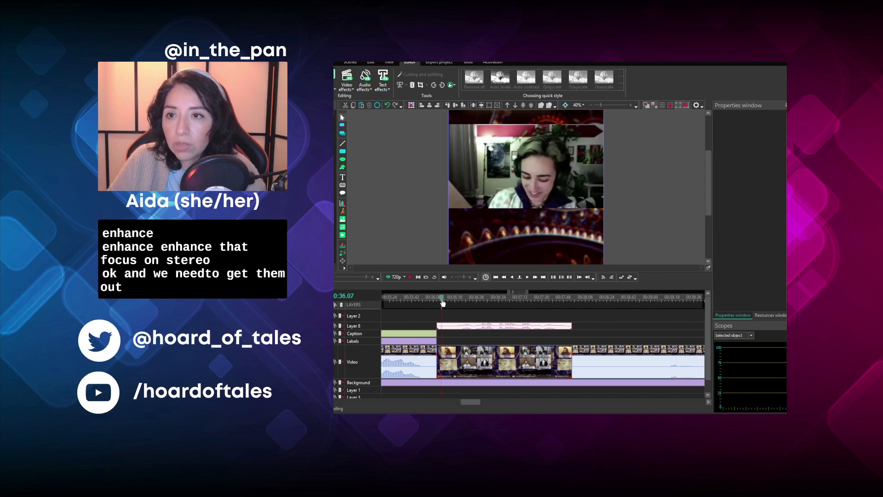
pyautogui.click(411, 278)
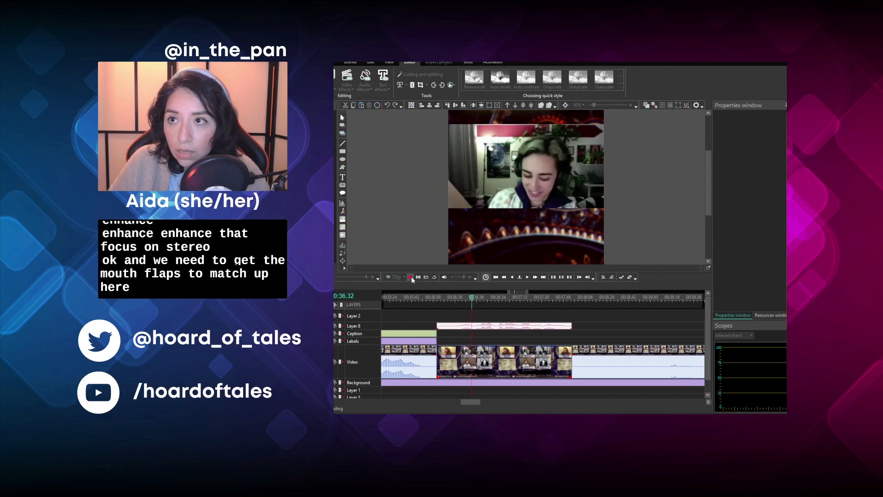
pyautogui.moveTo(511, 327); pyautogui.dragTo(487, 327)
pyautogui.click(454, 300)
pyautogui.click(440, 299)
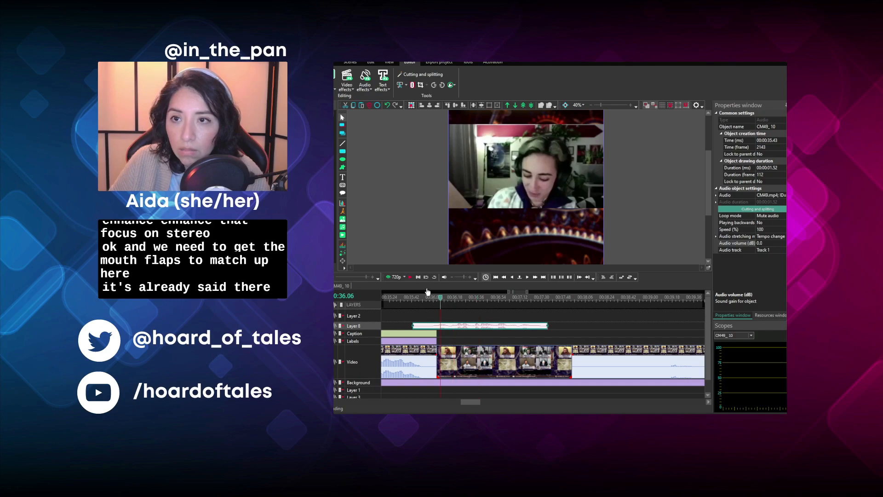
pyautogui.click(410, 277)
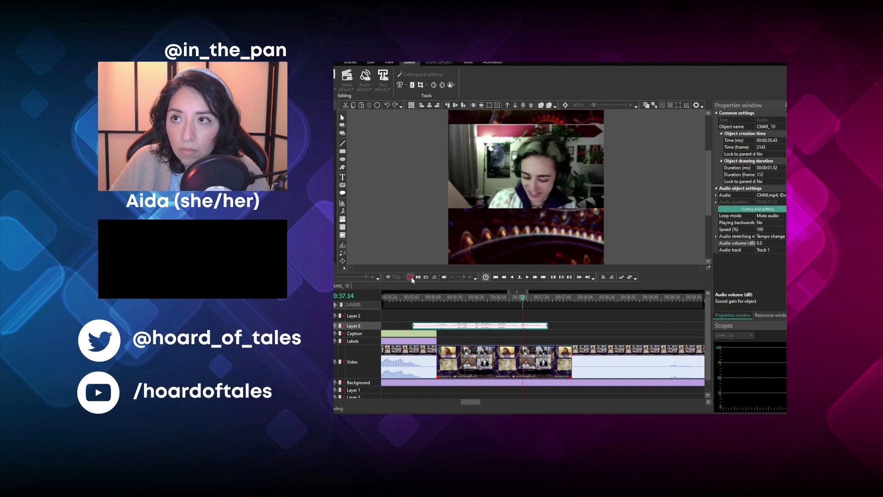
# - Try starting the detached audio at 00:00:35.56 and replay the segment to compare it with the mouth movements
pyautogui.moveTo(474, 327); pyautogui.dragTo(489, 329)
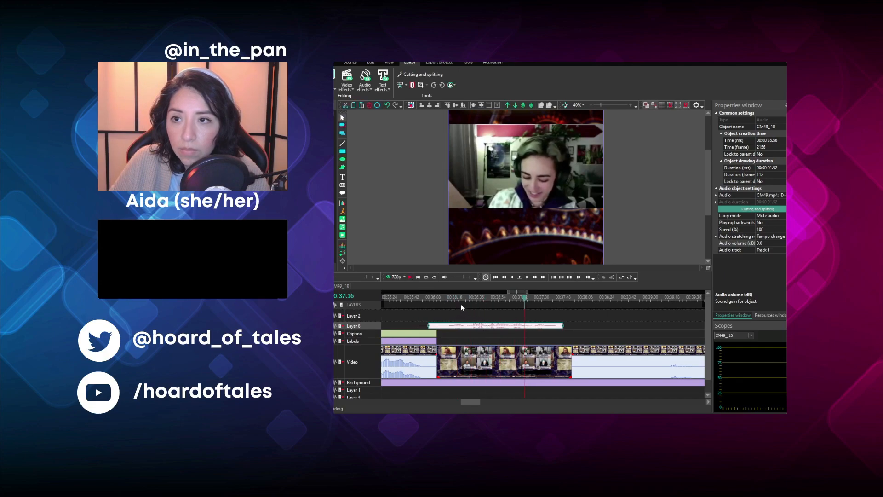
pyautogui.click(444, 299)
pyautogui.press('space')
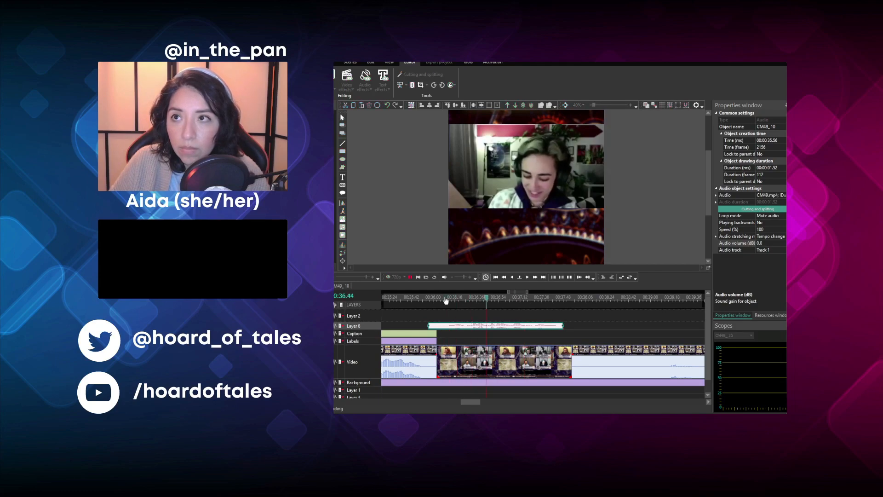
pyautogui.press('space')
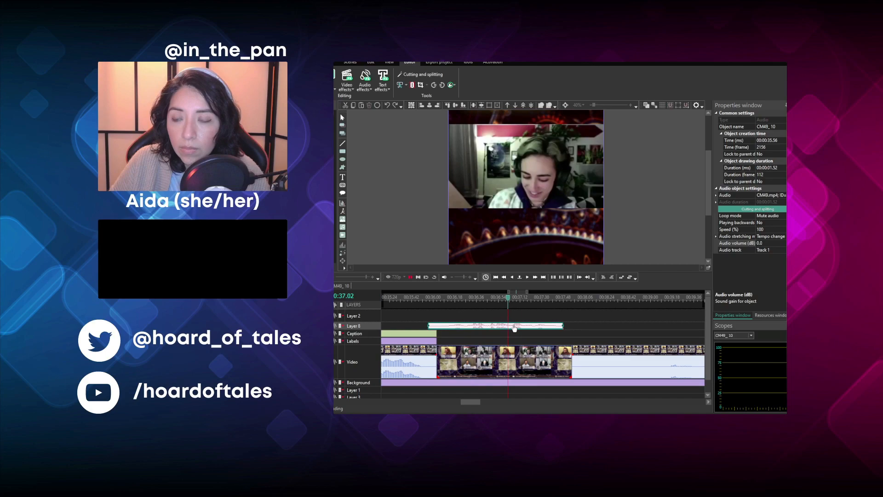
# - Try nudging the detached audio slightly earlier to 00:00:35.52 and replay the segment through its end
pyautogui.moveTo(514, 327); pyautogui.dragTo(510, 329)
pyautogui.click(438, 298)
pyautogui.press('space')
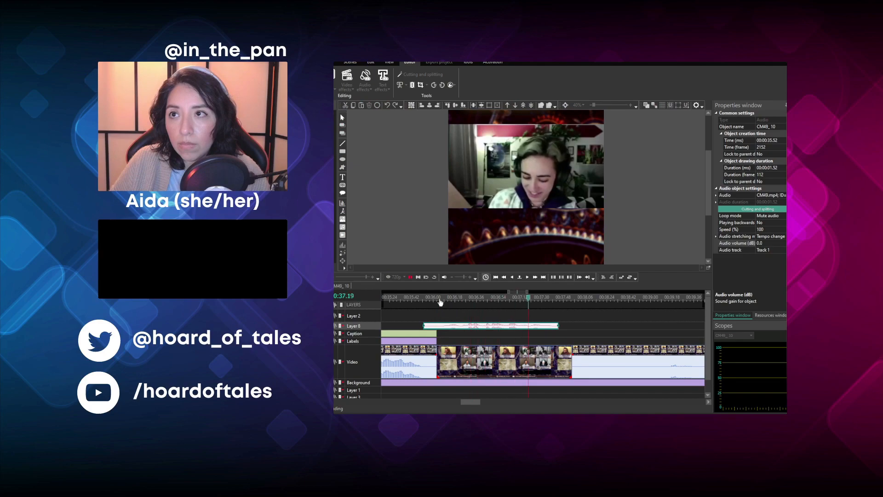
pyautogui.press('space')
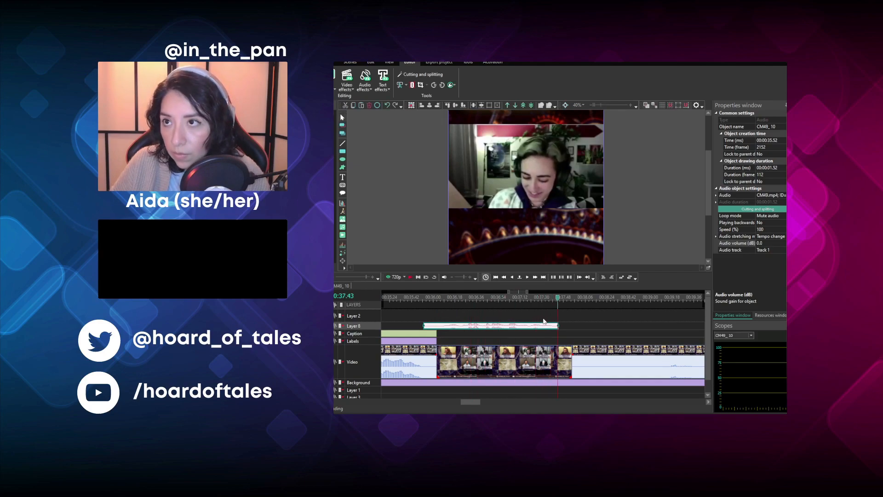
# - Align the detached audio with the mouth movement by starting it at 00:00:35.57, and enlarge Layer 8 to show its waveform
pyautogui.click(456, 299)
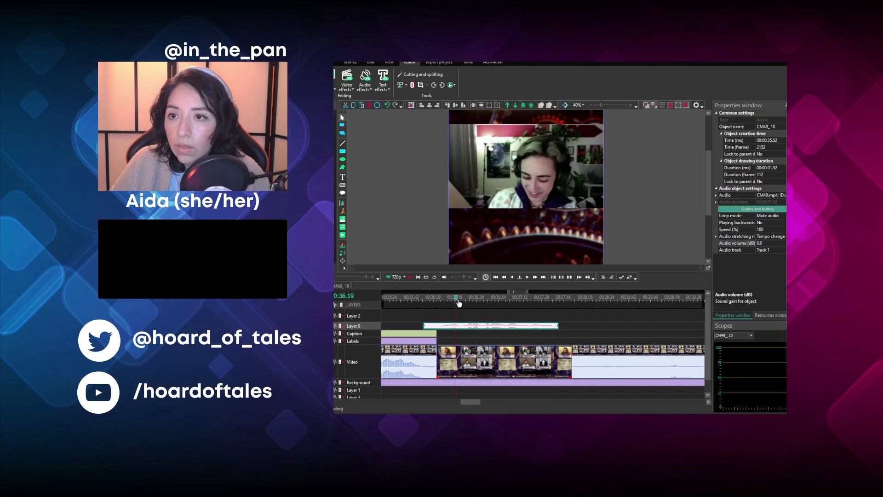
pyautogui.click(527, 279)
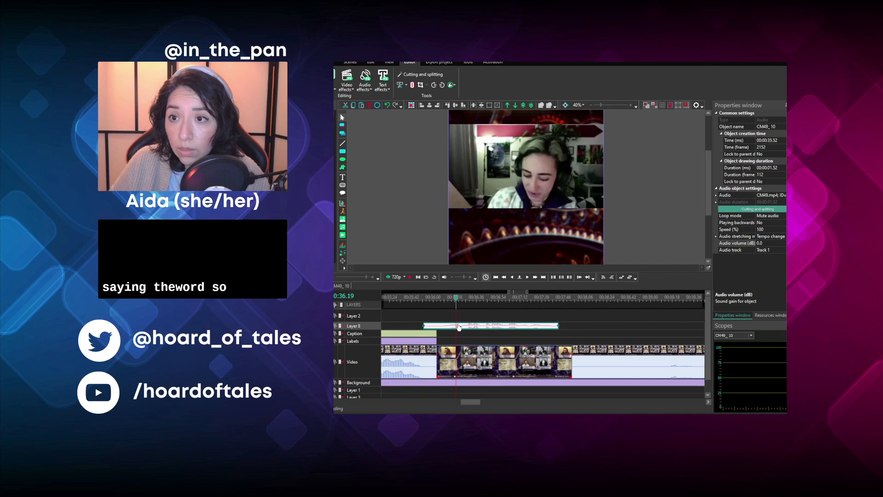
pyautogui.moveTo(458, 326); pyautogui.dragTo(464, 326)
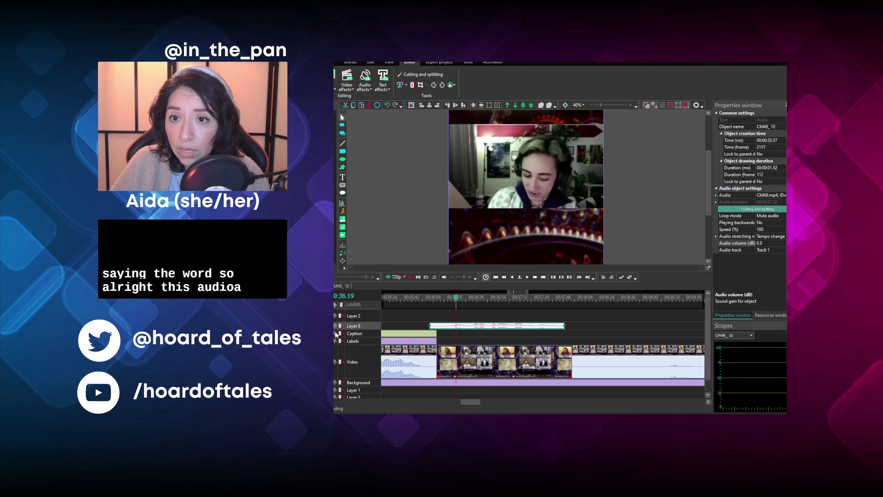
pyautogui.moveTo(367, 330); pyautogui.dragTo(363, 343)
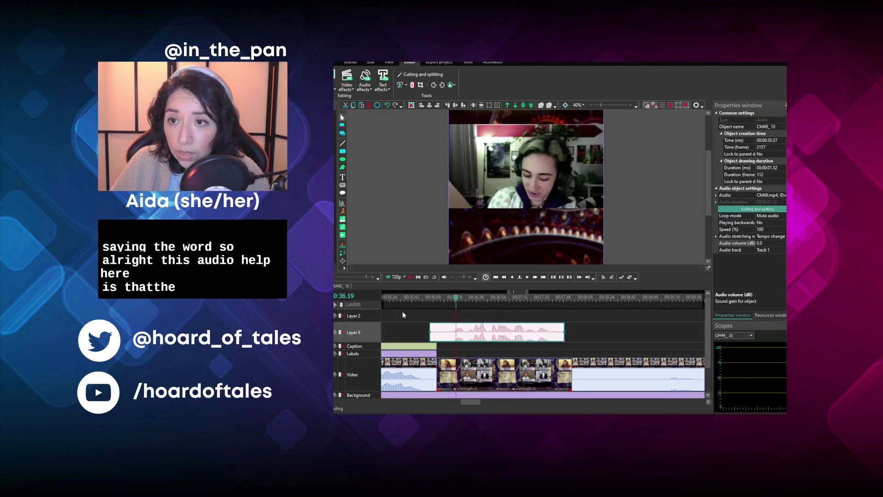
# - Replay the segment, shift the detached audio earlier to 00:00:35.32, and check the sync again from 00:00:36.18
pyautogui.click(408, 280)
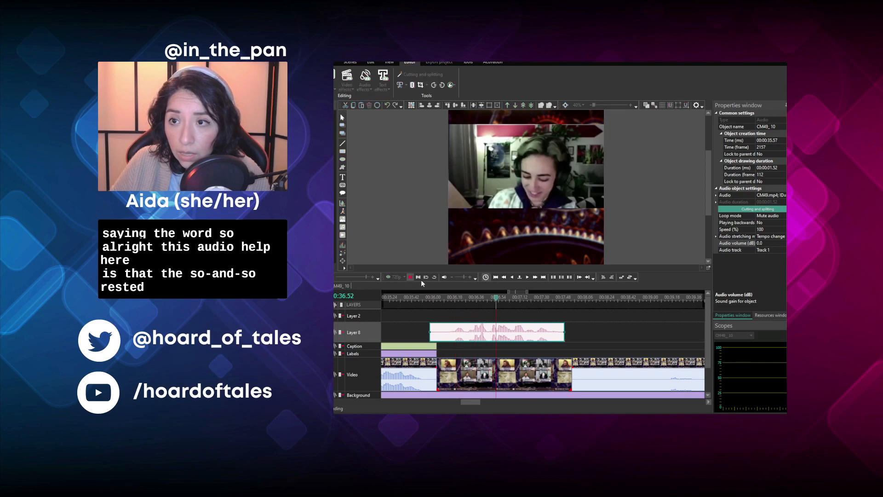
pyautogui.moveTo(502, 337); pyautogui.dragTo(473, 337)
pyautogui.click(455, 297)
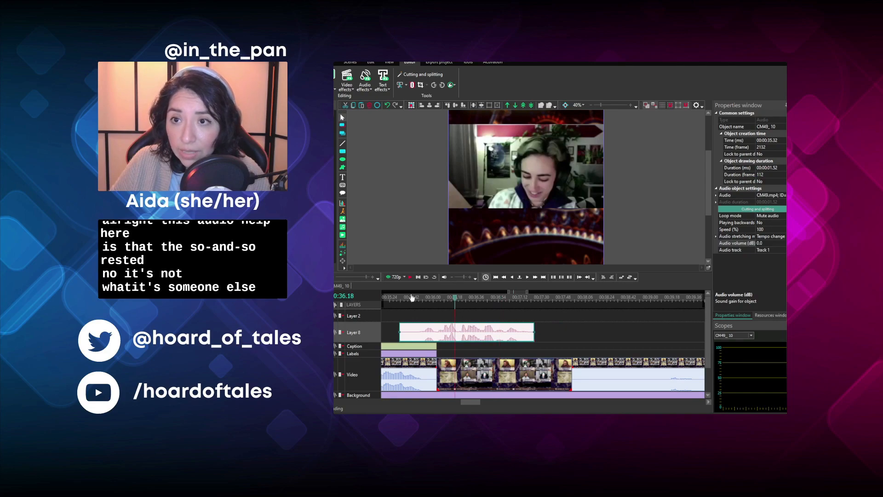
pyautogui.click(410, 278)
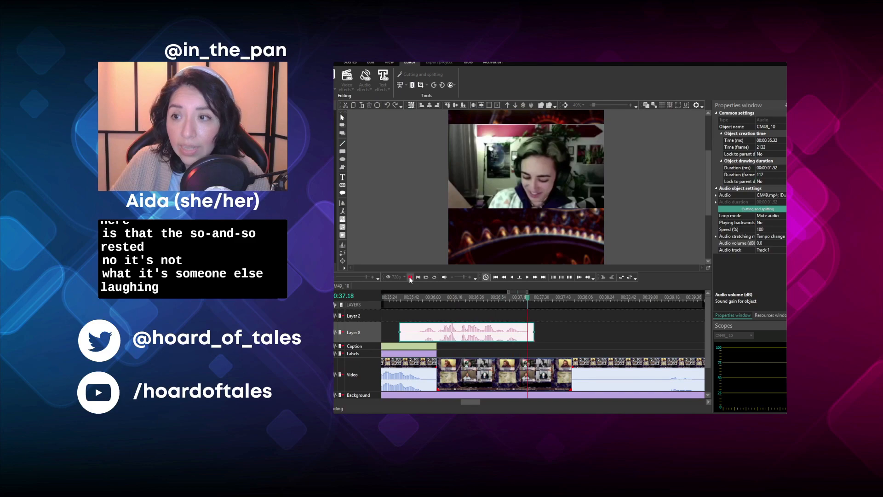
# - Replay the segment from 00:00:36.04 and trim the end of its video clip at 00:00:37.22
pyautogui.click(410, 278)
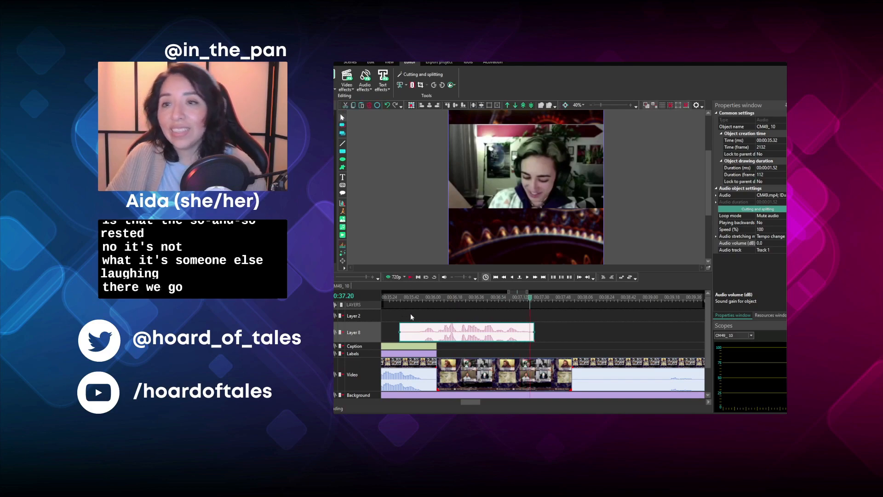
pyautogui.click(435, 299)
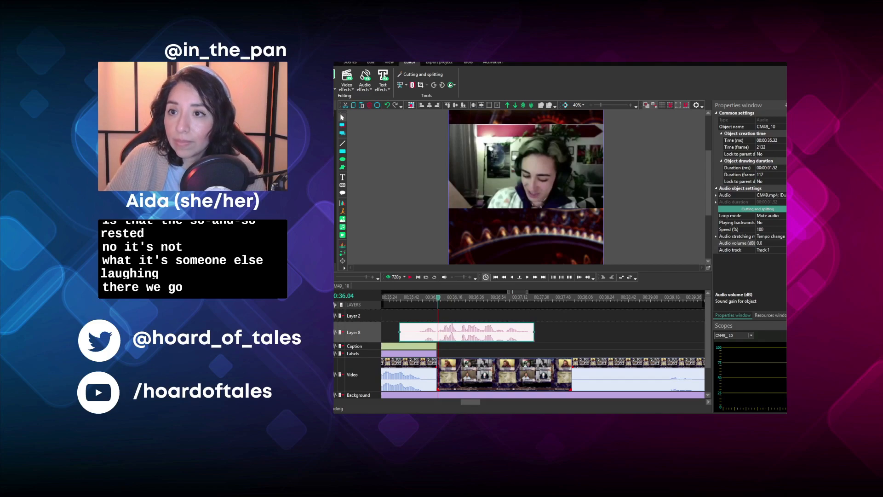
pyautogui.click(409, 277)
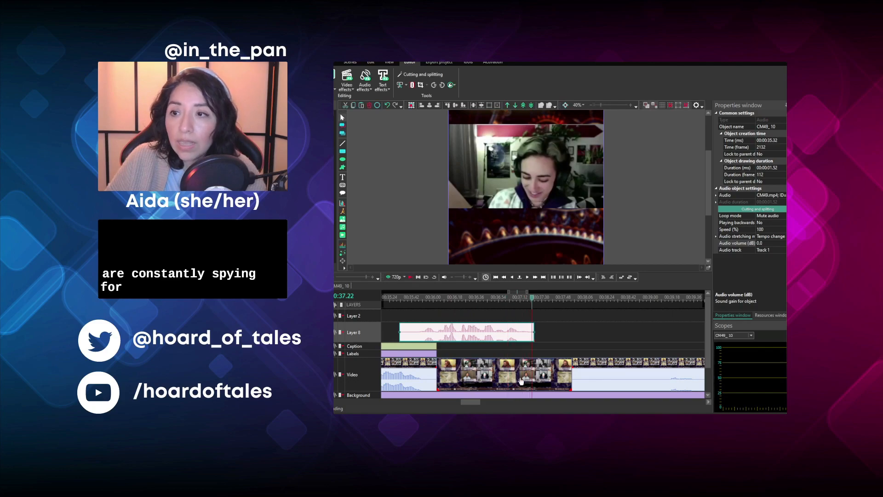
pyautogui.click(519, 376)
pyautogui.click(404, 86)
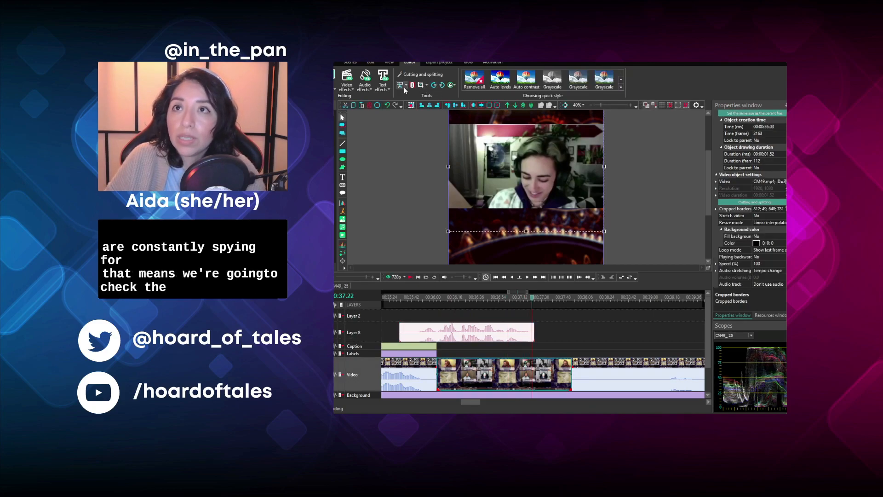
pyautogui.click(406, 118)
# - Trim the start of the detached audio on Layer 8 to 00:00:36.03, where the segment's video begins
pyautogui.click(438, 298)
pyautogui.click(511, 278)
pyautogui.click(409, 330)
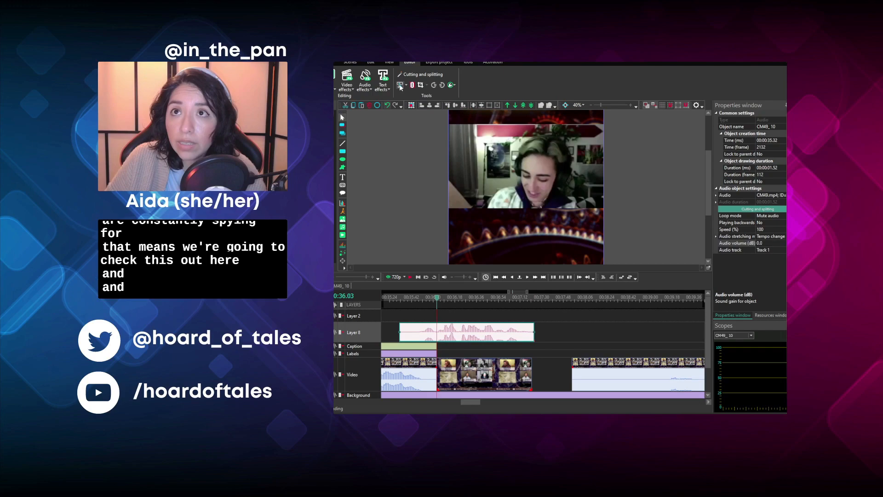
pyautogui.click(411, 105)
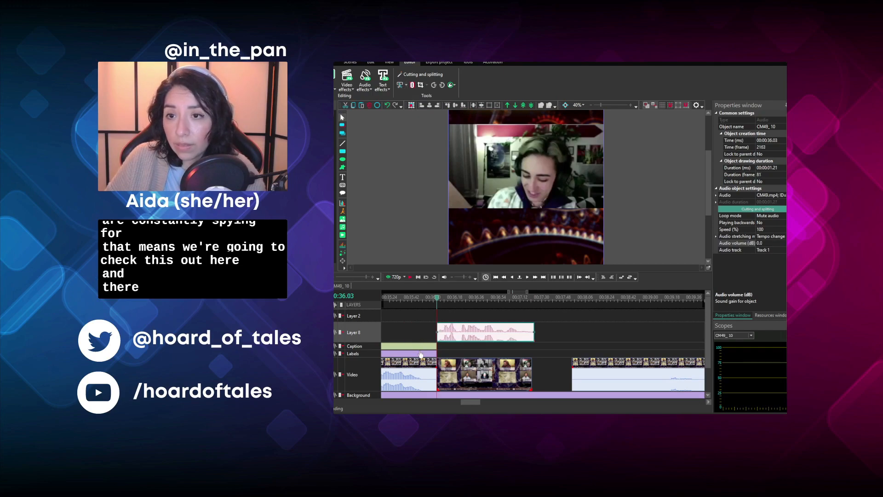
# - Duplicate the preceding name tag and place the copy on the Labels layer at 00:00:36.03
pyautogui.click(420, 354)
pyautogui.hotkey('ctrl', 'c')
pyautogui.hotkey('ctrl', 'v')
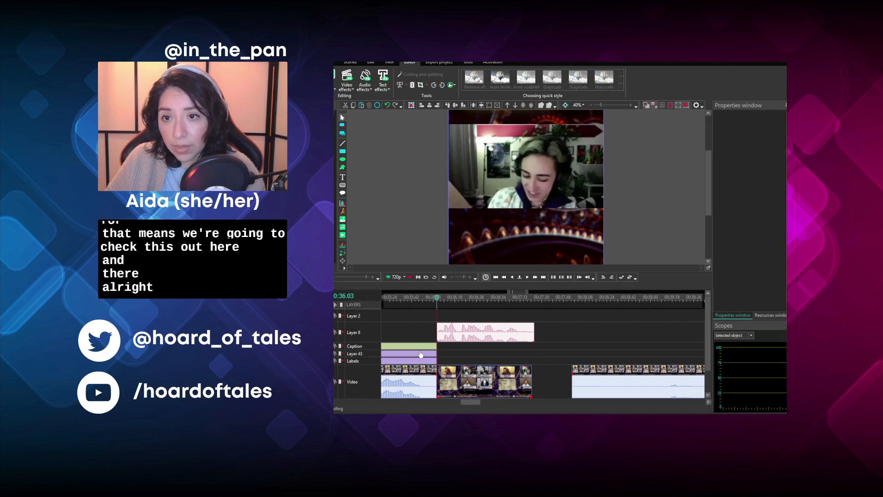
pyautogui.moveTo(420, 354); pyautogui.dragTo(509, 362)
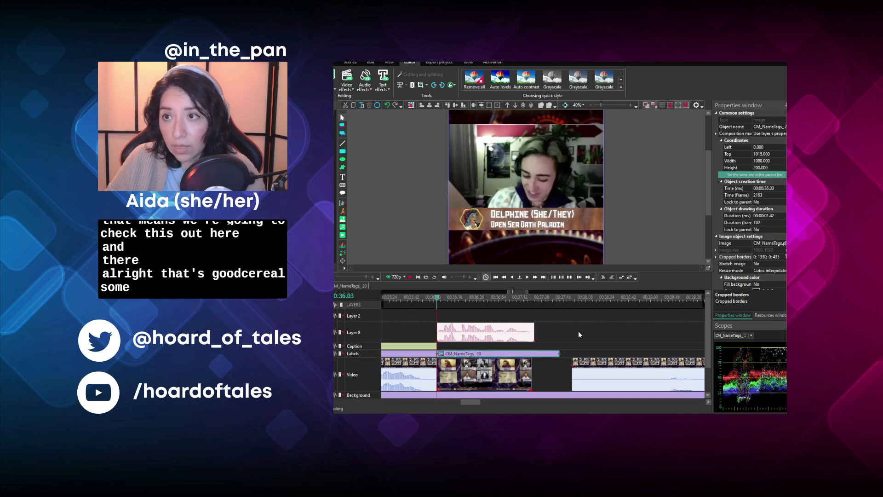
pyautogui.click(419, 348)
pyautogui.hotkey('ctrl', 'c')
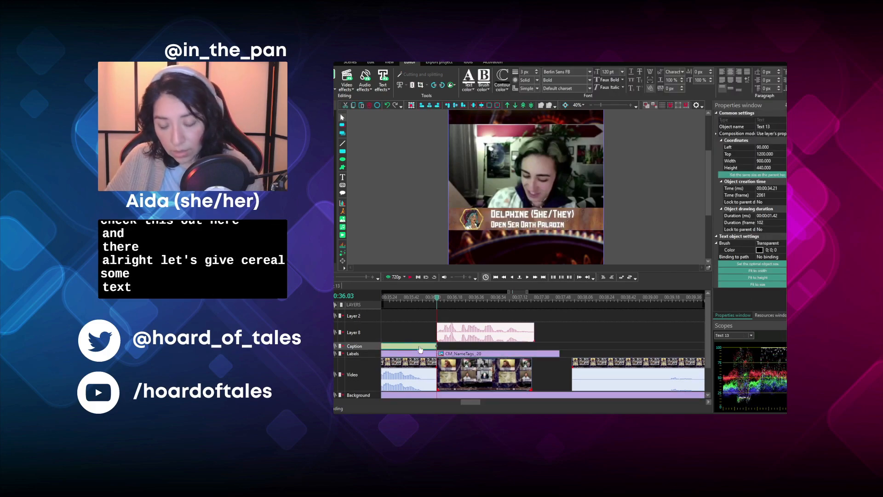
pyautogui.hotkey('ctrl', 'v')
pyautogui.moveTo(419, 348); pyautogui.dragTo(445, 348)
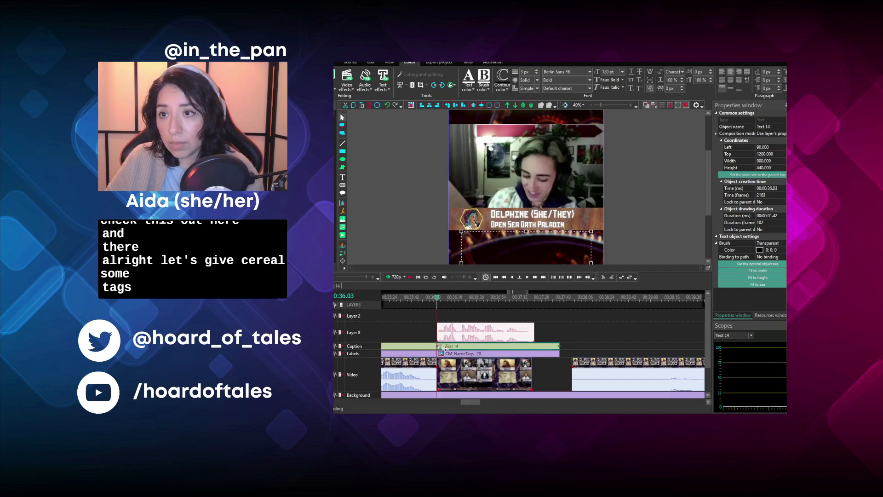
pyautogui.click(448, 299)
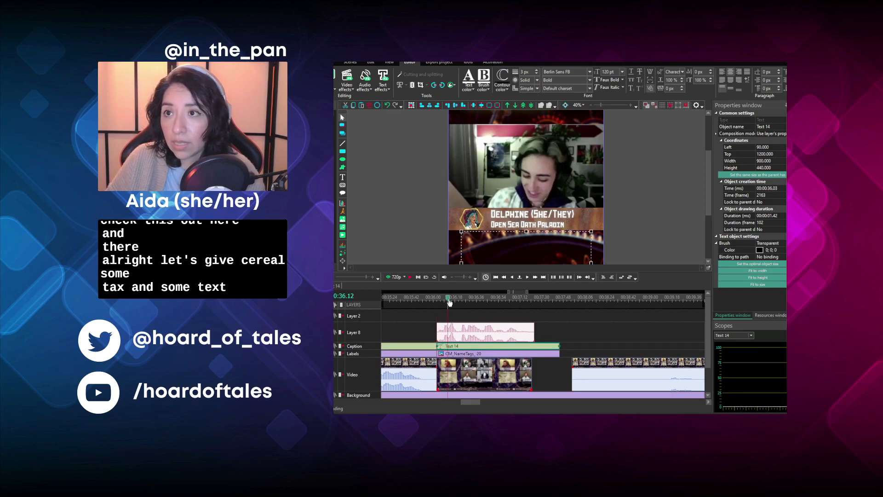
pyautogui.click(589, 105)
pyautogui.click(589, 105)
pyautogui.moveTo(461, 402); pyautogui.dragTo(454, 402)
pyautogui.click(501, 335)
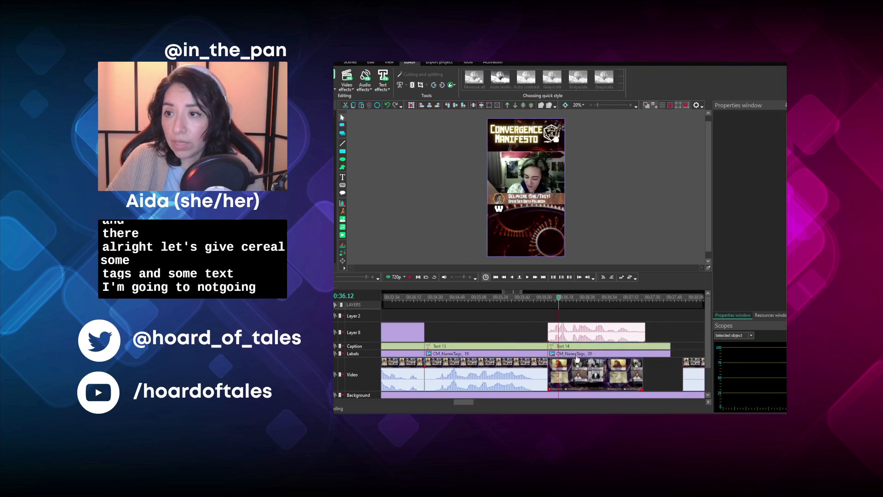
pyautogui.click(593, 347)
pyautogui.press('Delete')
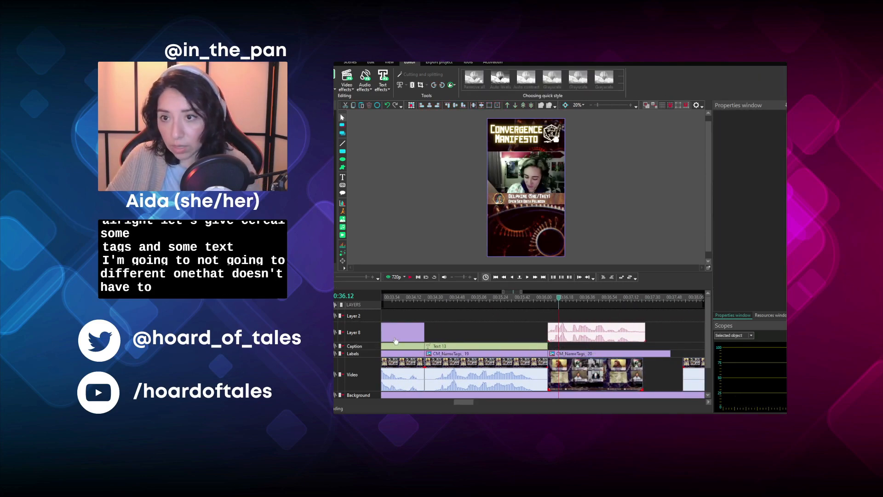
# - Duplicate the "You got the LONGEST rest" caption, place the copy at 00:00:36.03 and change its text to "SO rested."
pyautogui.click(402, 347)
pyautogui.hotkey('ctrl', 'c')
pyautogui.hotkey('ctrl', 'v')
pyautogui.moveTo(402, 349); pyautogui.dragTo(620, 353)
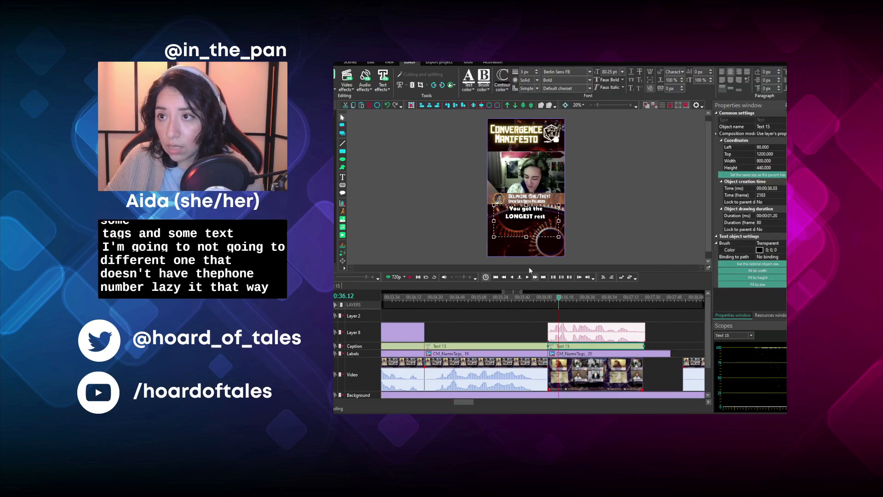
pyautogui.doubleClick(530, 232)
pyautogui.write('So')
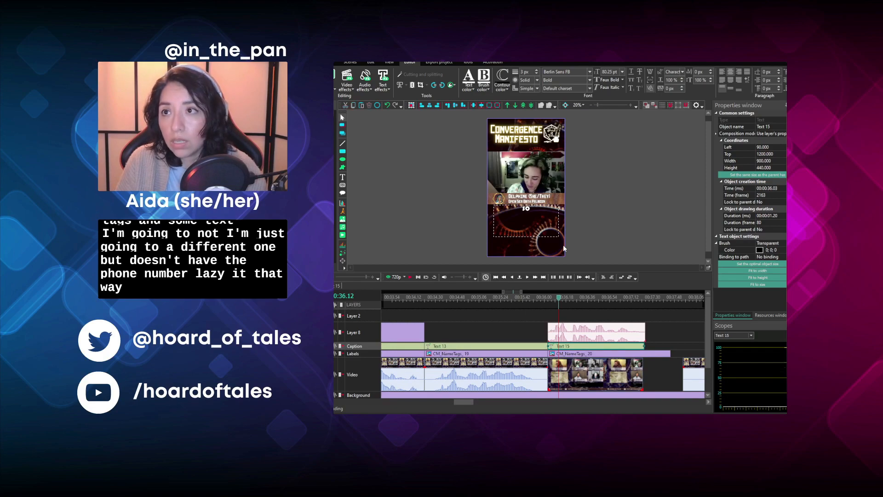
pyautogui.write(' rested.')
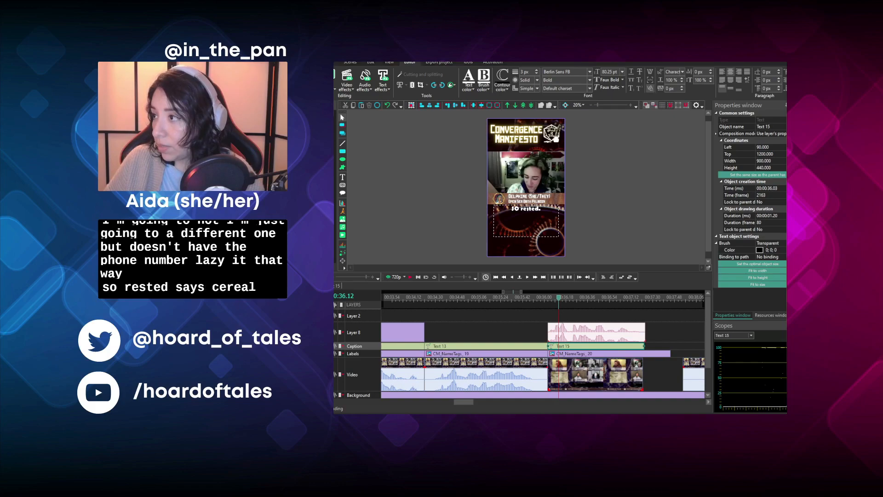
# - Set the copied name tag's cropped borders to 0; 916; 0; 849 and shorten it to a duration of 00:00:01.19
pyautogui.click(611, 353)
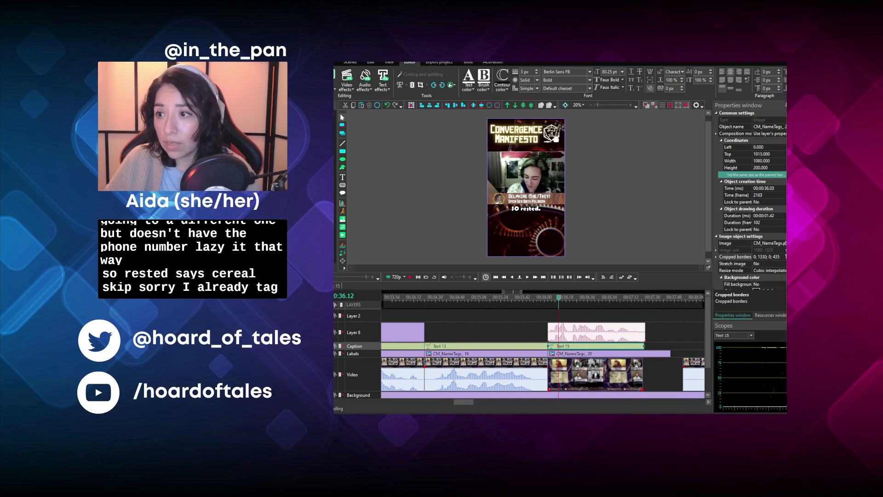
pyautogui.click(785, 257)
pyautogui.hotkey('ctrl', 'a')
pyautogui.hotkey('ctrl', 'v')
pyautogui.click(647, 242)
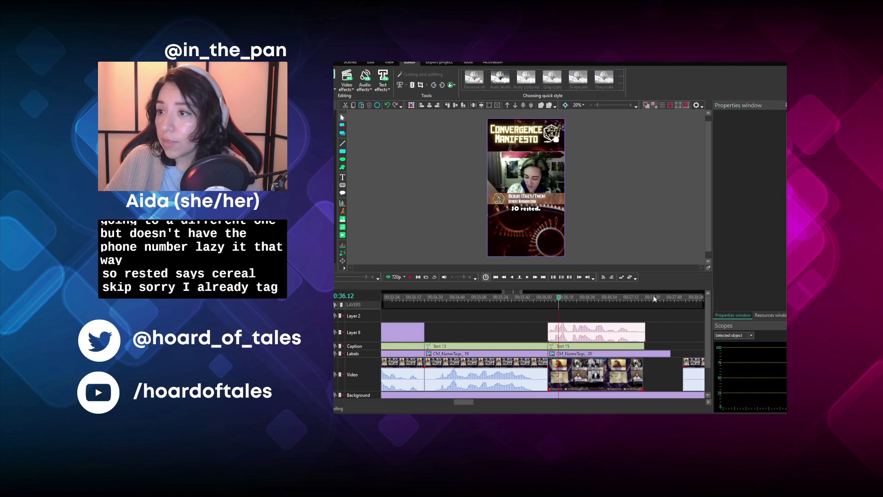
pyautogui.click(669, 354)
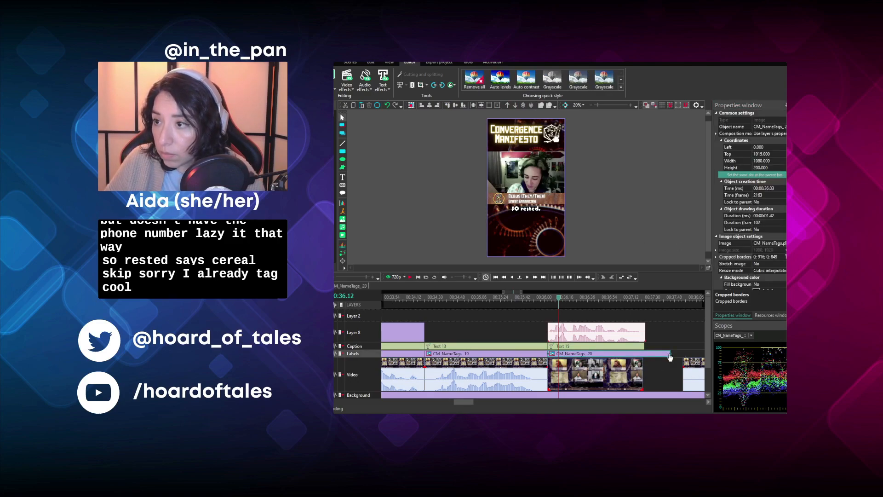
pyautogui.moveTo(669, 353); pyautogui.dragTo(647, 355)
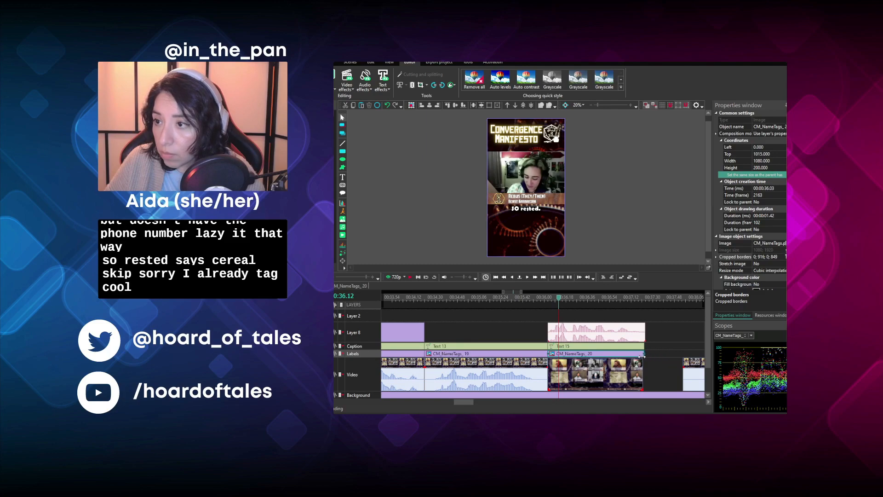
# - Find the segment's last usable frame and trim the end of the detached audio at 00:00:37.21
pyautogui.click(640, 302)
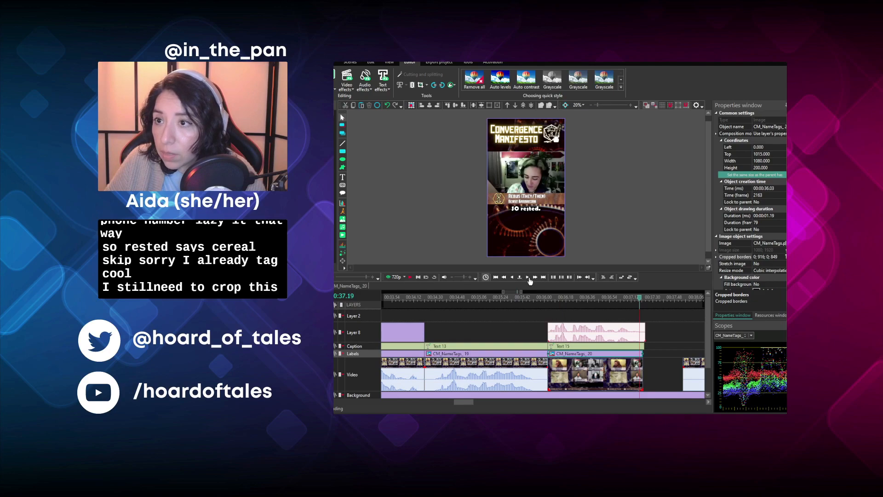
pyautogui.click(529, 280)
pyautogui.click(528, 280)
pyautogui.click(529, 280)
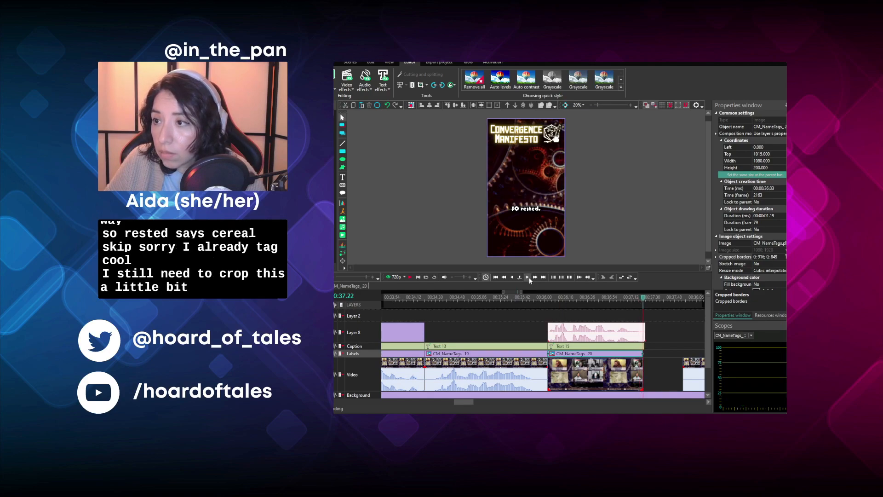
pyautogui.click(501, 278)
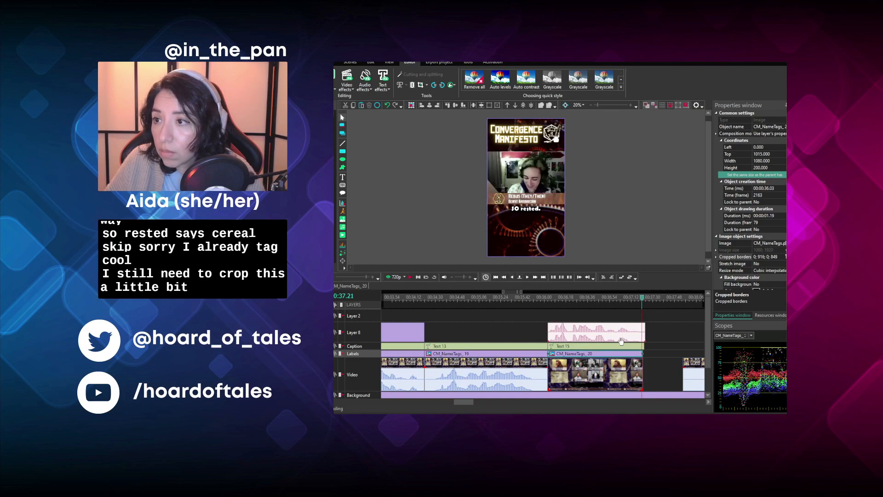
pyautogui.click(624, 331)
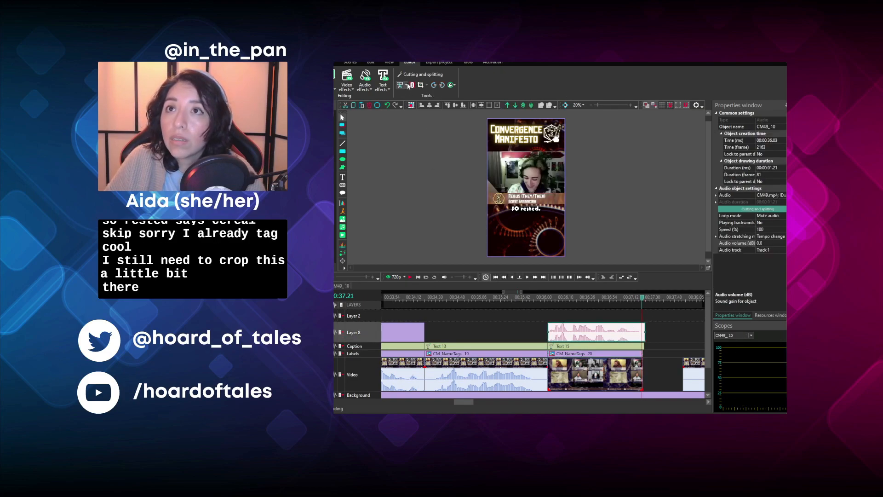
pyautogui.click(412, 114)
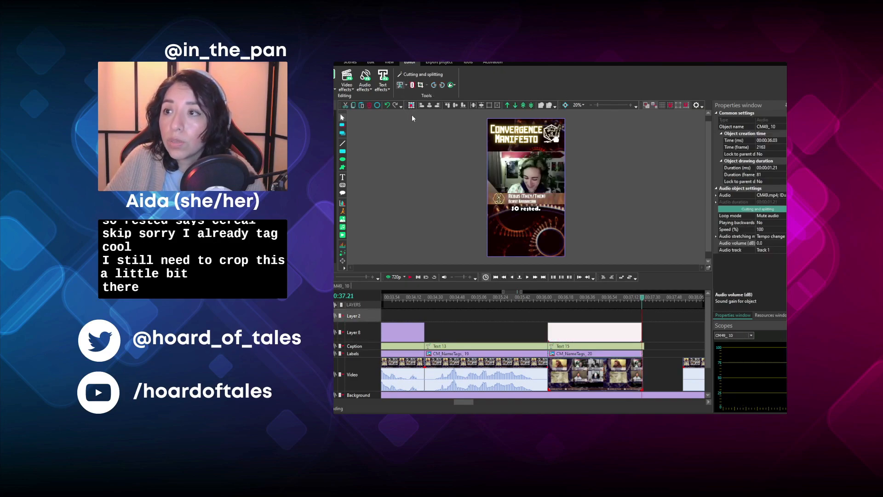
# - Trim the ends of the segment's video, name tag and "SO rested." caption to match the audio's end at 00:00:37.21
pyautogui.click(637, 349)
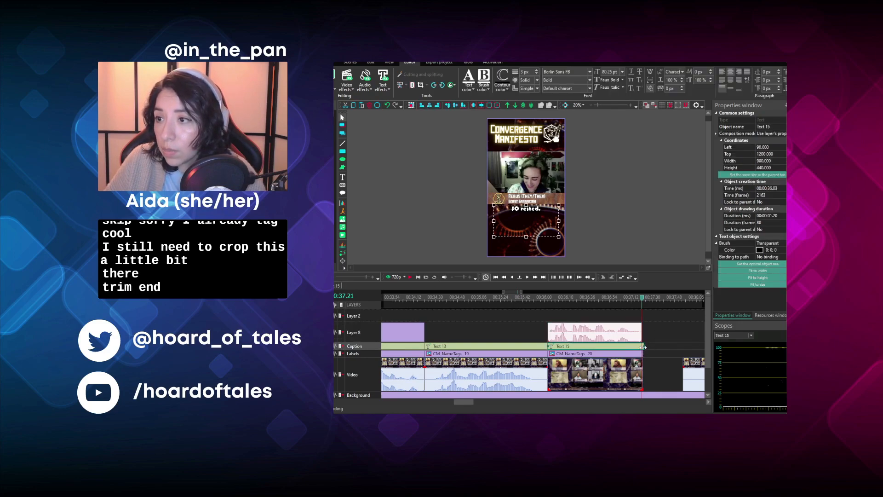
pyautogui.moveTo(643, 347); pyautogui.dragTo(640, 345)
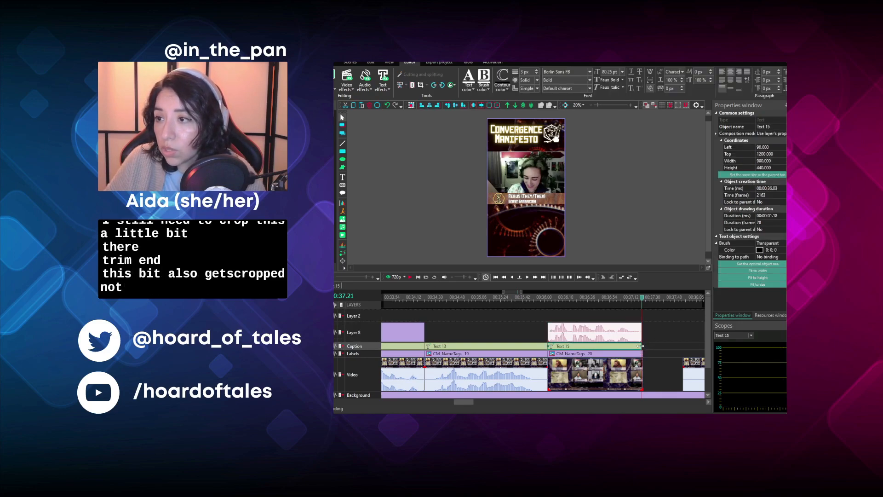
pyautogui.moveTo(642, 345); pyautogui.dragTo(643, 346)
pyautogui.click(656, 345)
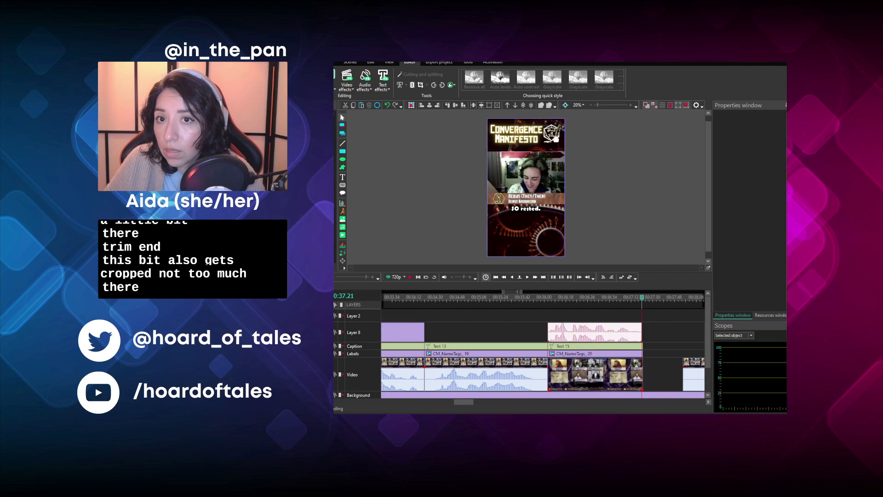
pyautogui.scroll(3, 581, 317)
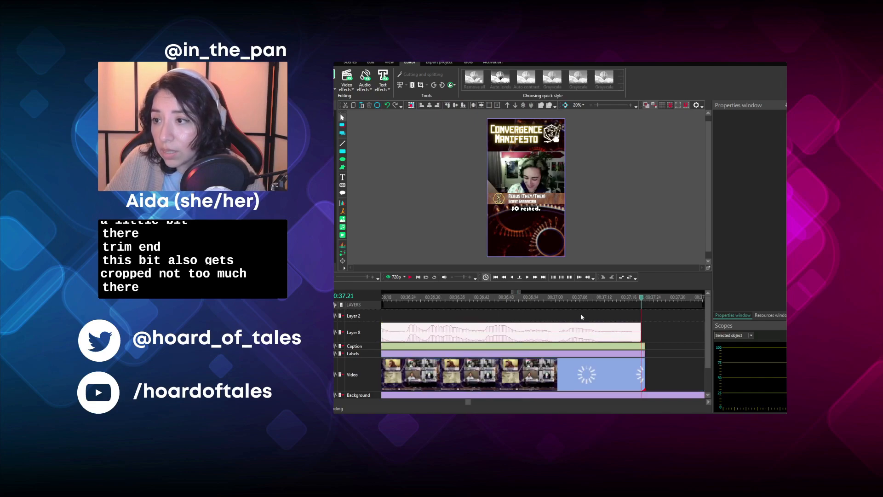
pyautogui.click(610, 365)
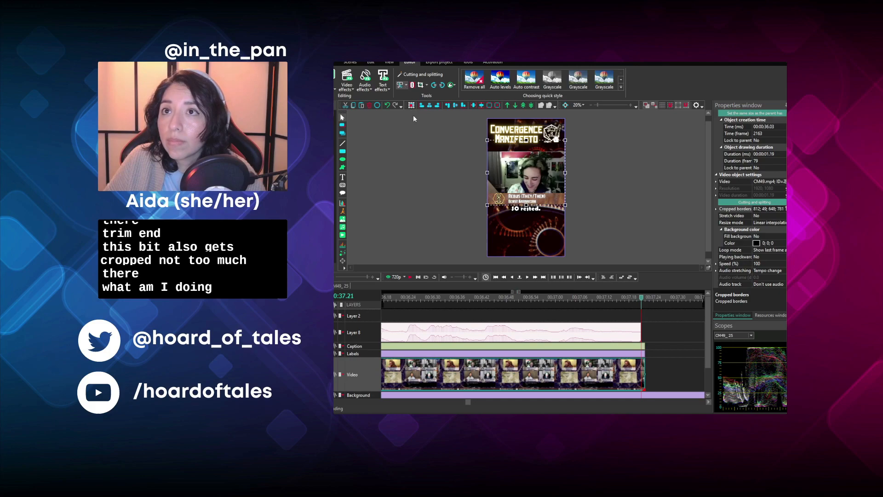
pyautogui.click(413, 115)
pyautogui.click(642, 355)
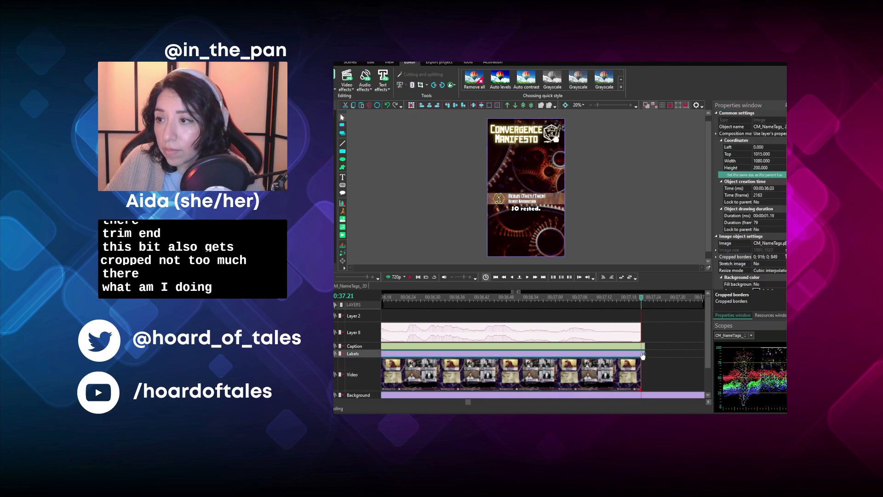
pyautogui.click(642, 348)
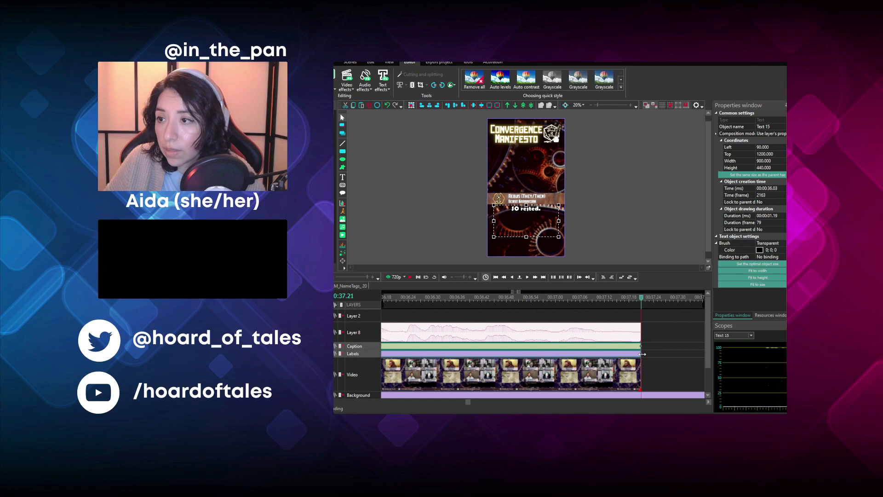
pyautogui.click(656, 330)
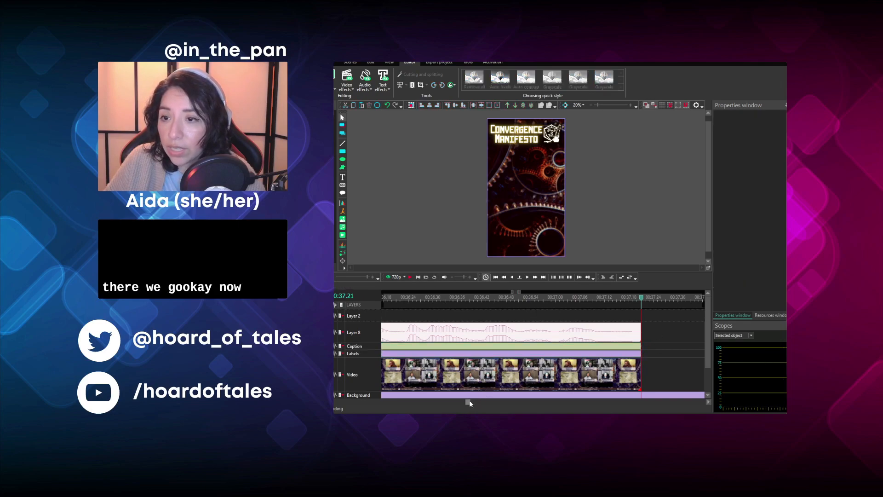
# - Close the gap by moving the following video clip to start at 00:00:37.21
pyautogui.hscroll(3, 469, 401)
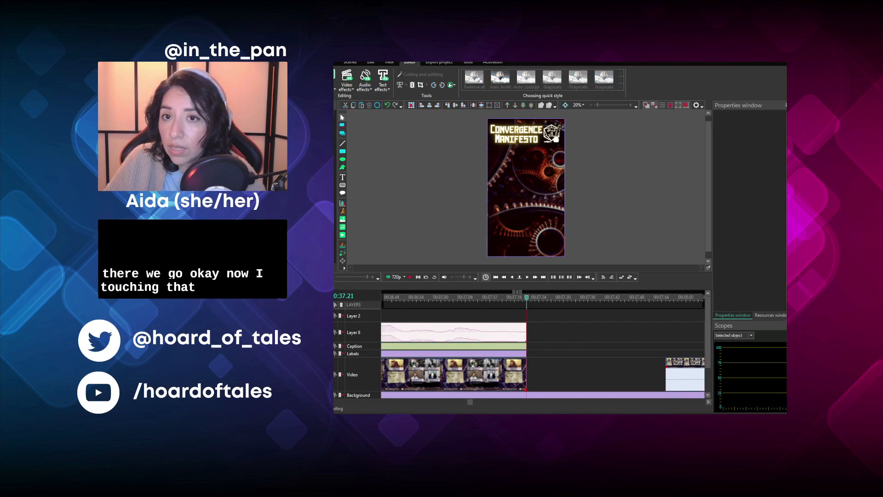
pyautogui.scroll(-3, 581, 353)
pyautogui.moveTo(581, 361); pyautogui.dragTo(540, 361)
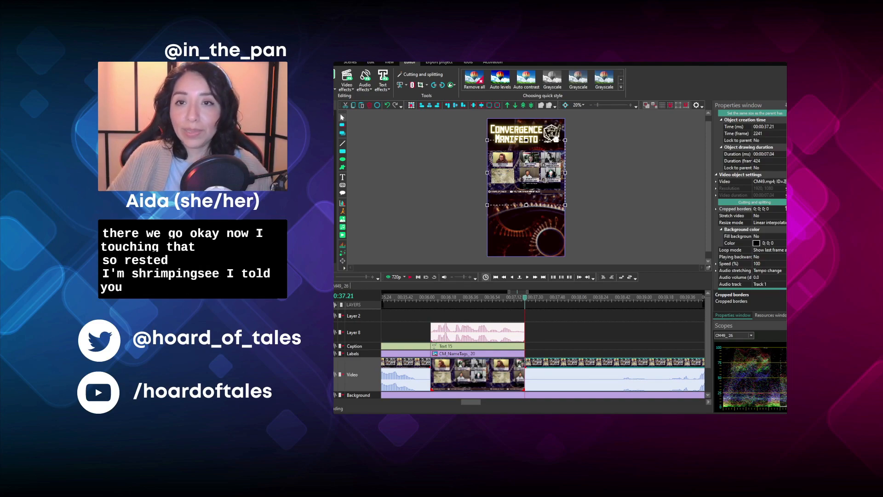
# - Listen to the following video clip, cut off everything before 00:00:39.38, and move the rest to start at 00:00:37.21
pyautogui.scroll(-2, 474, 401)
pyautogui.moveTo(483, 403); pyautogui.dragTo(496, 403)
pyautogui.click(410, 277)
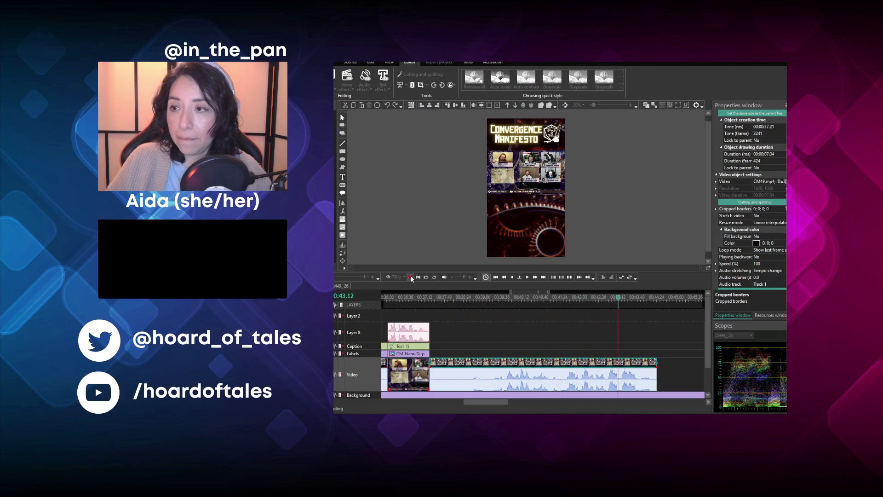
pyautogui.press('space')
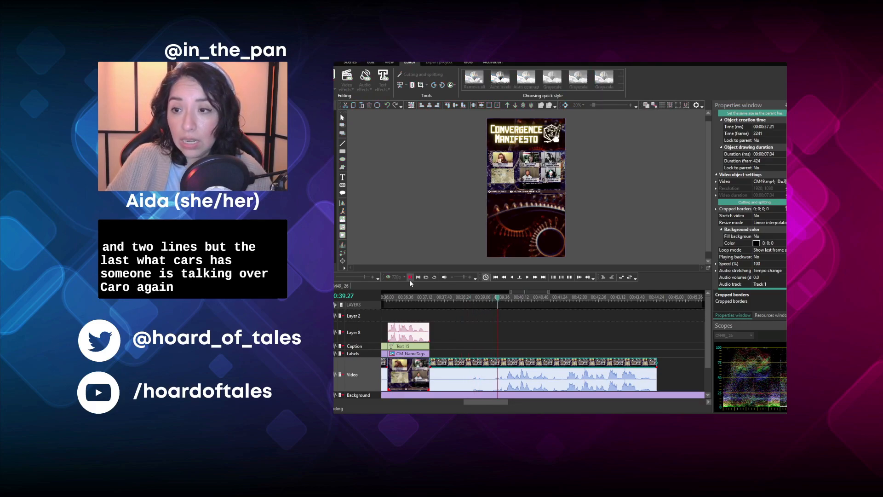
pyautogui.click(409, 279)
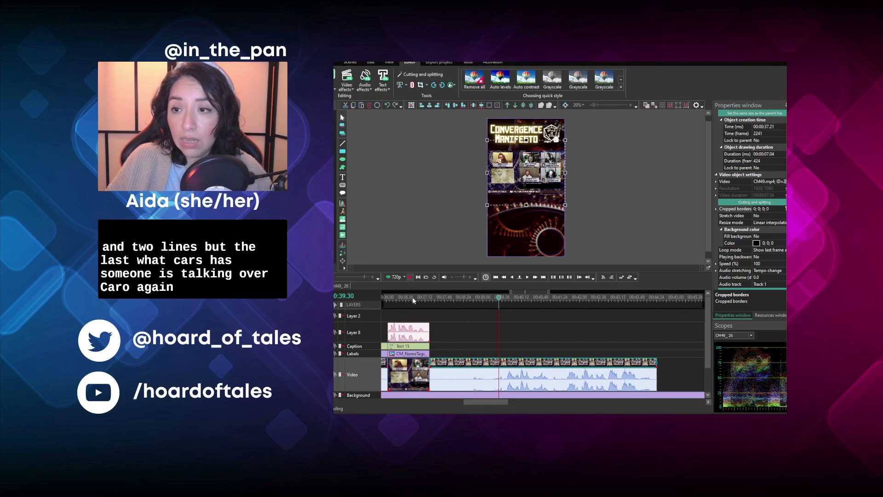
pyautogui.click(503, 299)
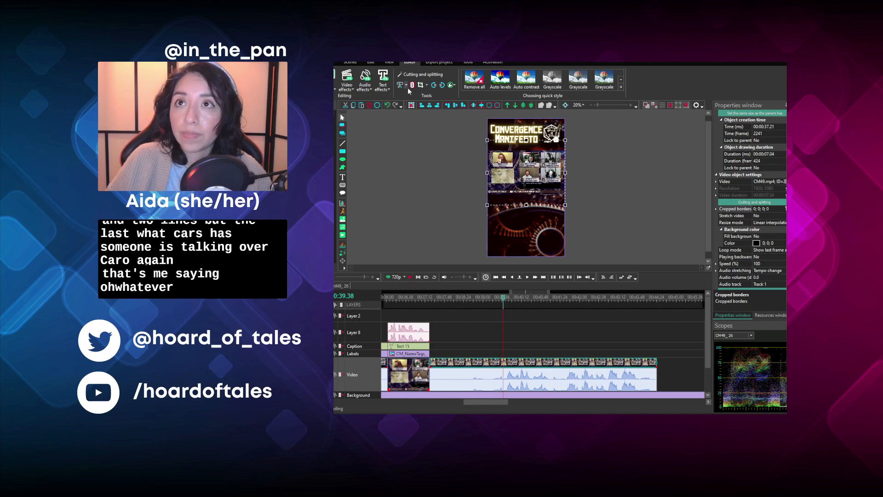
pyautogui.click(411, 115)
pyautogui.click(437, 299)
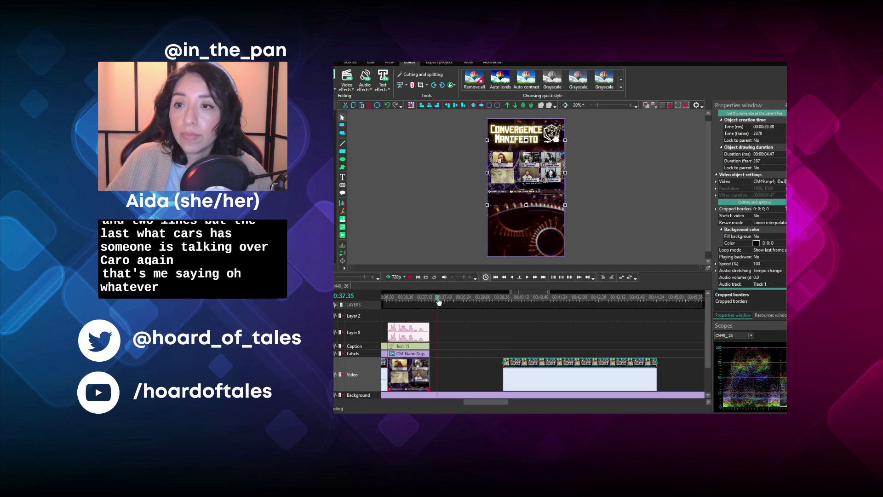
pyautogui.moveTo(569, 366); pyautogui.dragTo(477, 365)
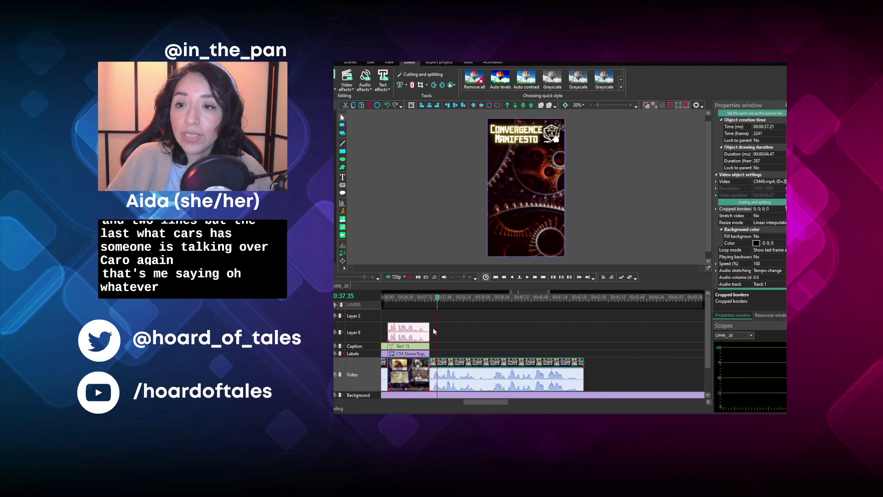
# - Replay the clip to find where the speaker's line begins, cut away its opening before 00:00:39.08, and move the remainder back to 00:00:37.21
pyautogui.click(431, 298)
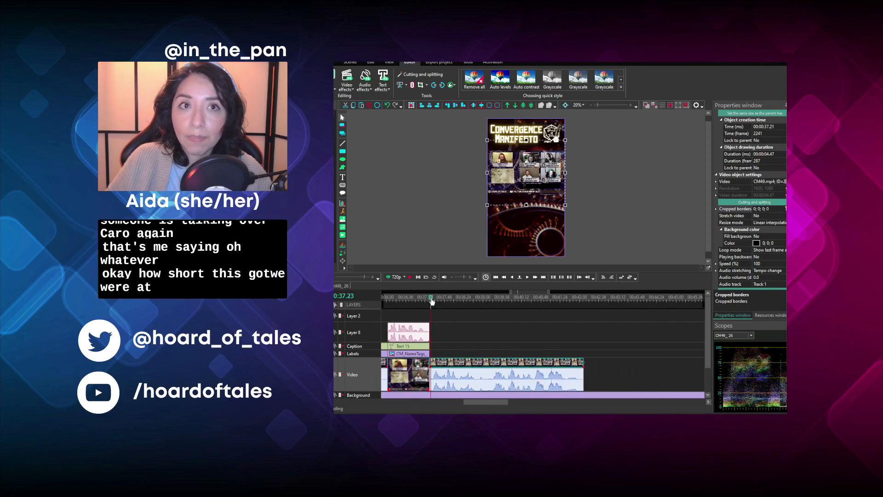
pyautogui.click(409, 277)
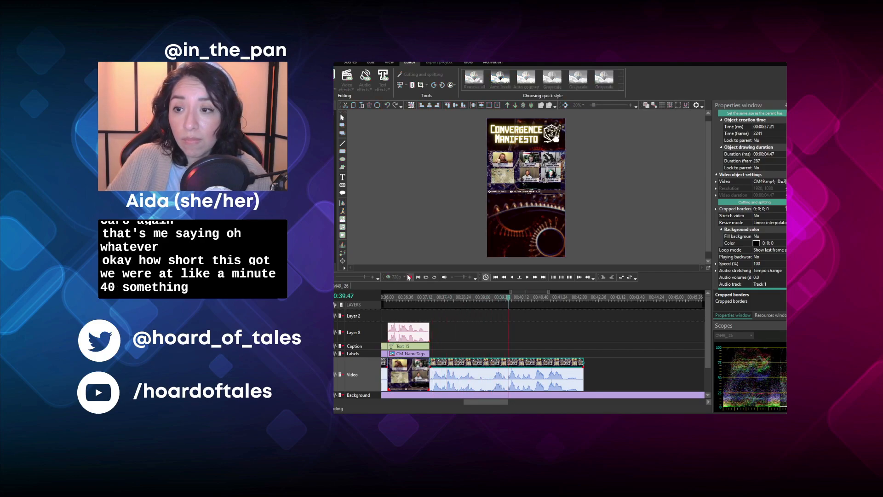
pyautogui.press('space')
pyautogui.click(426, 298)
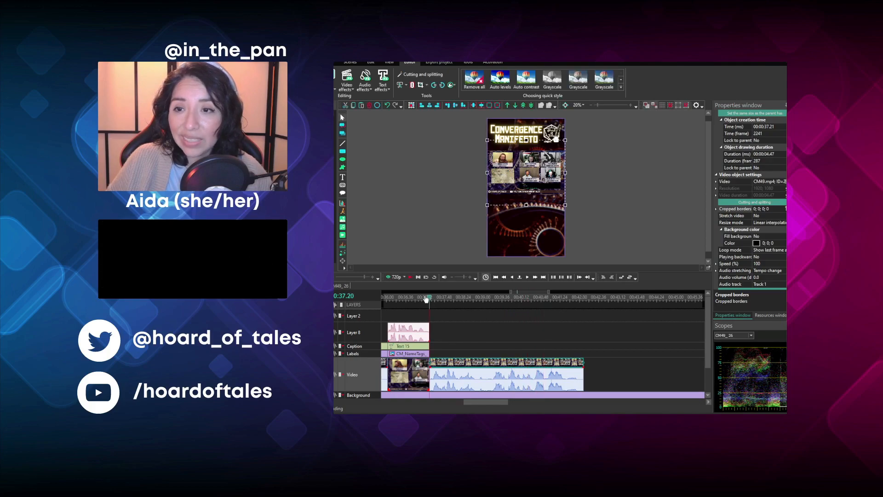
pyautogui.click(410, 277)
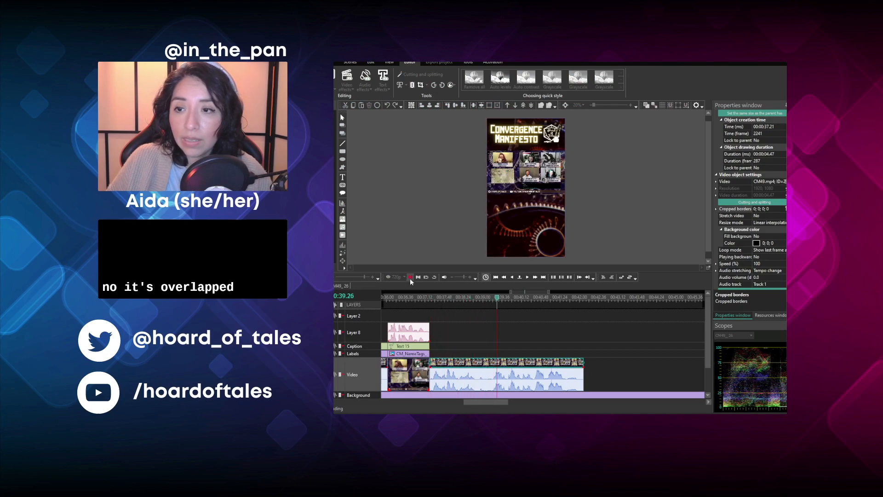
pyautogui.click(410, 278)
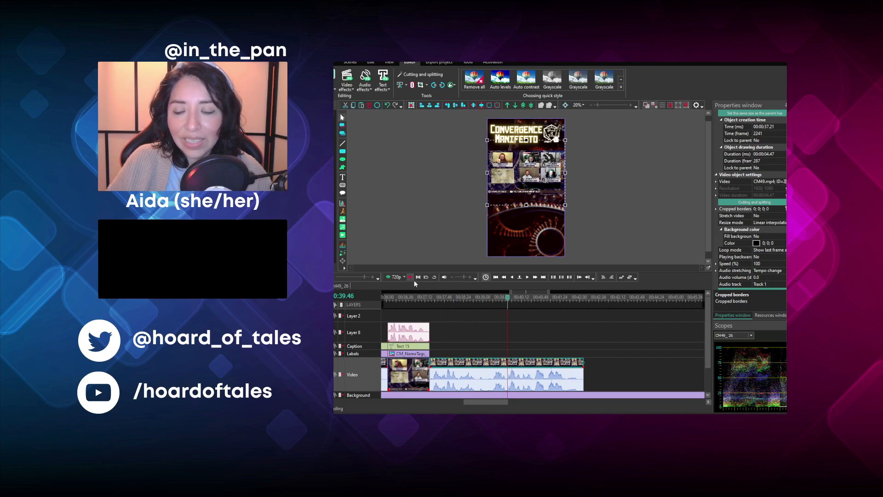
pyautogui.click(486, 299)
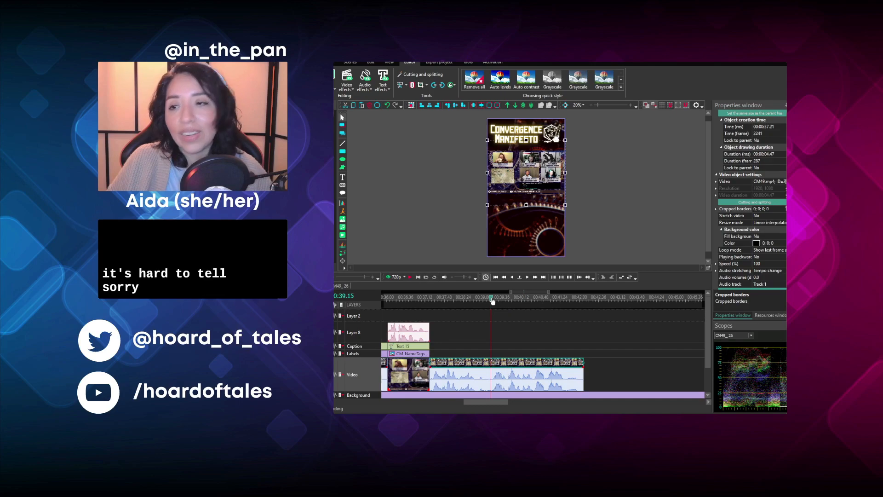
pyautogui.click(410, 277)
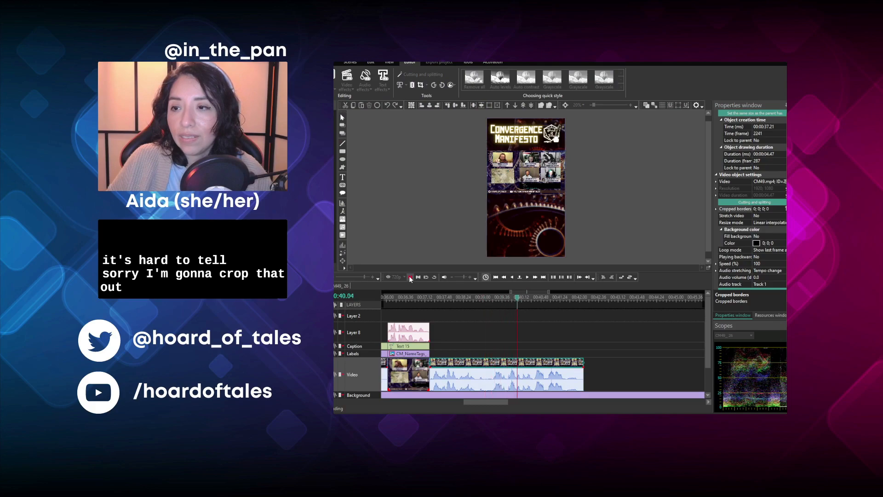
pyautogui.press('space')
pyautogui.click(487, 299)
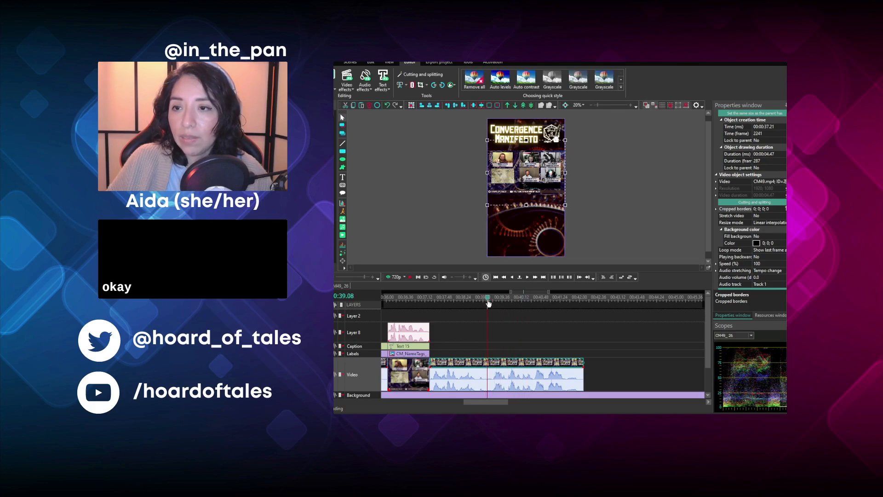
pyautogui.click(401, 85)
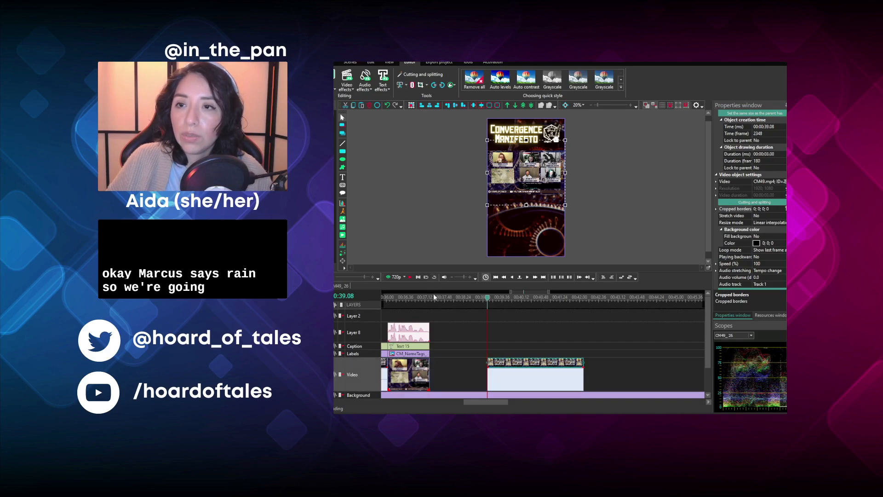
pyautogui.click(434, 294)
pyautogui.moveTo(513, 361); pyautogui.dragTo(455, 362)
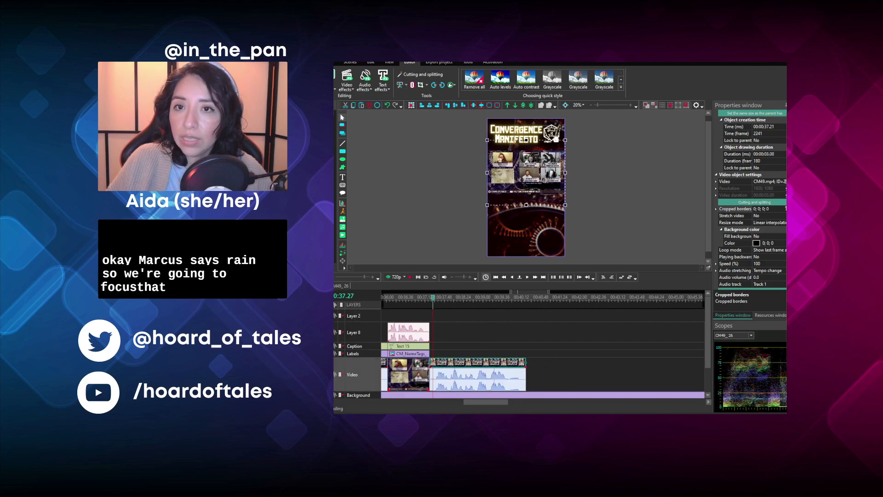
# - Trim the clip's remaining lead-in before 00:00:37.55 and close the gap by moving it back to 00:00:37.21
pyautogui.scroll(2, 455, 361)
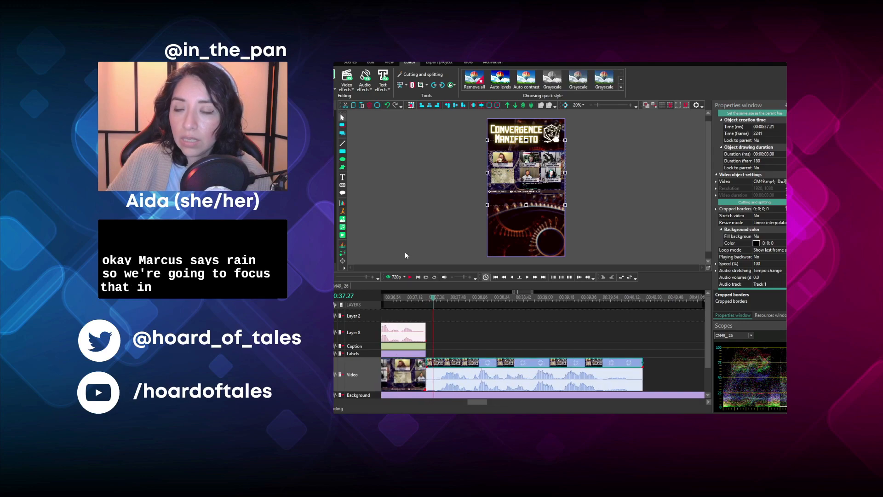
pyautogui.click(412, 276)
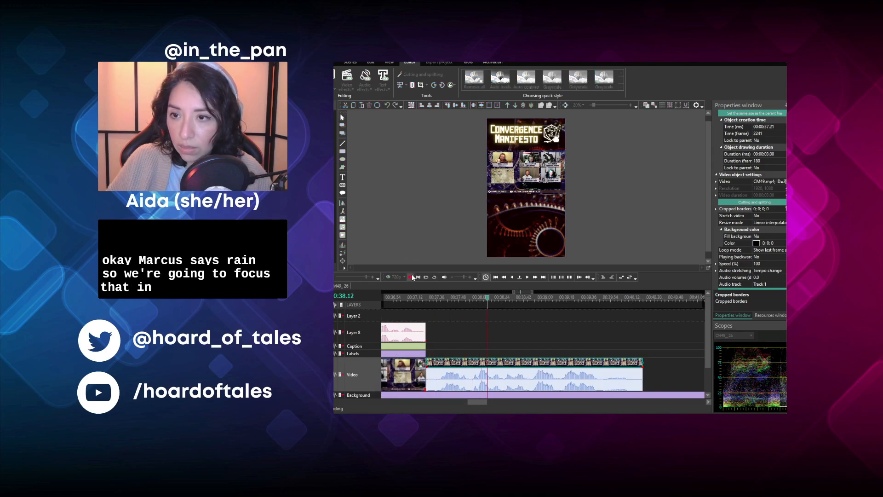
pyautogui.click(468, 297)
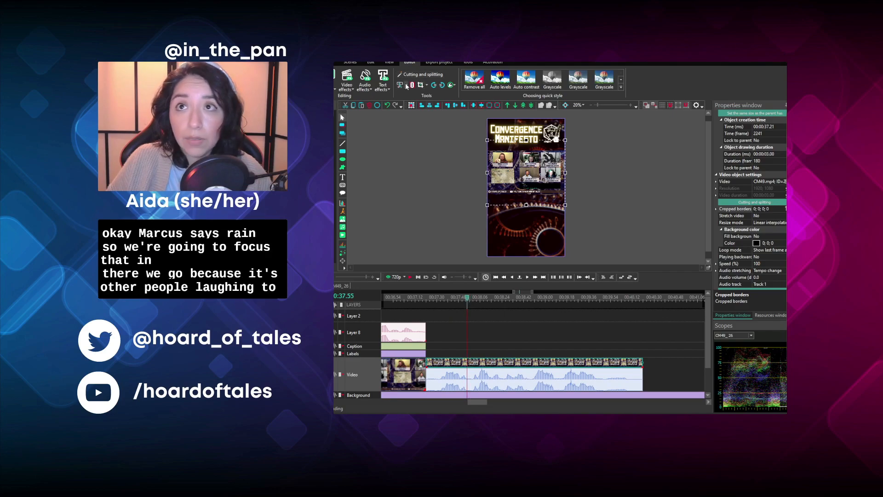
pyautogui.click(411, 106)
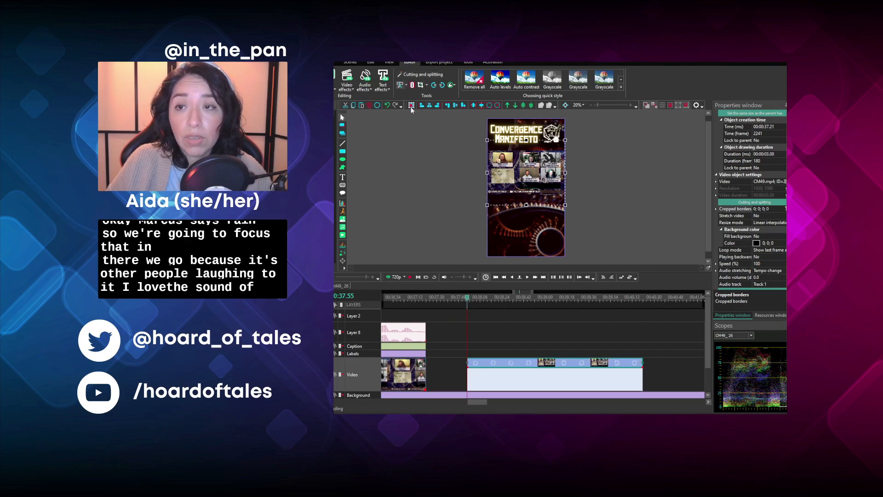
pyautogui.click(431, 297)
pyautogui.moveTo(469, 368); pyautogui.dragTo(428, 368)
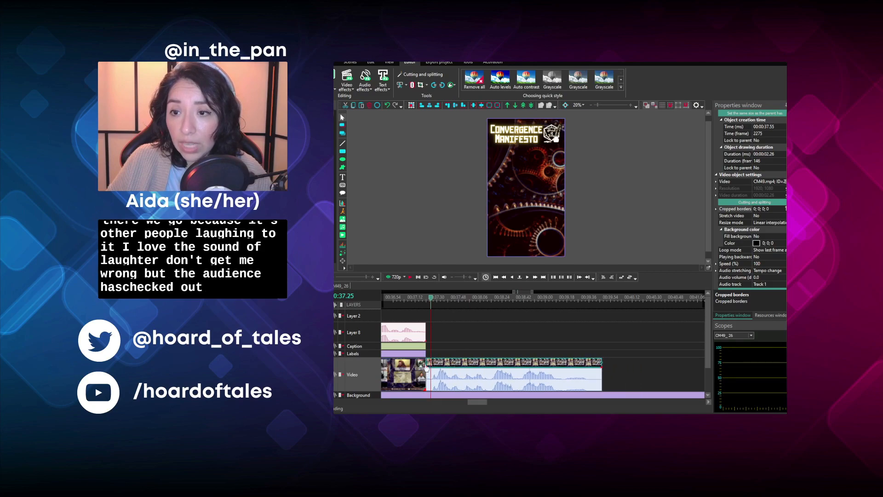
# - Play back the tightened clip and crop its video to the Dungeon Master's camera in the upper-left of the grid
pyautogui.click(409, 278)
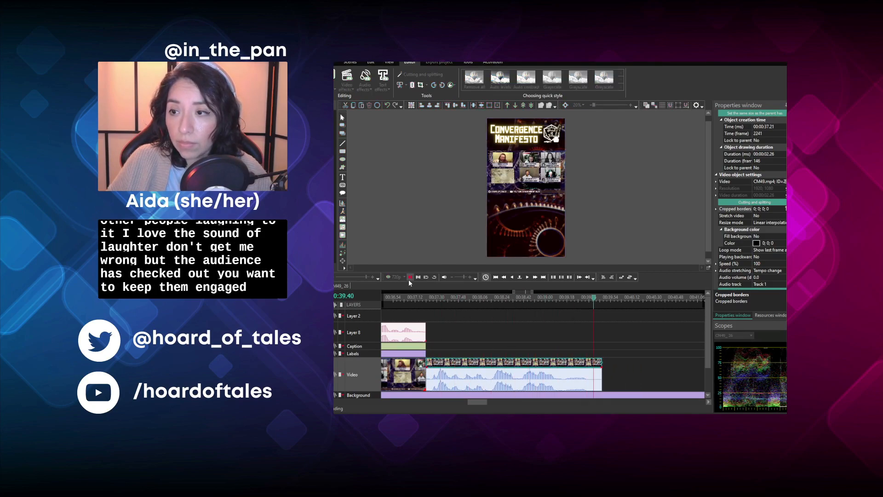
pyautogui.press('space')
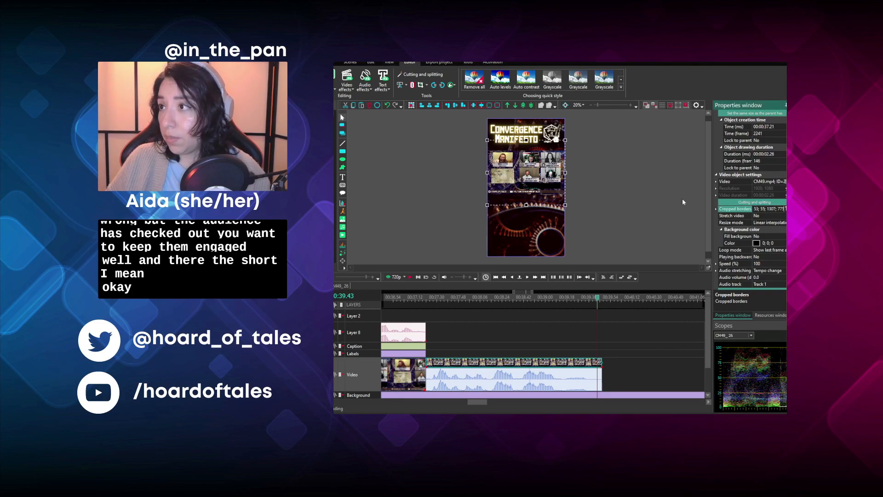
# - Copy the previous name tag to 00:00:37.21, set its cropped borders to 0; 469; 0; 1296, and extend it to the video clip's end
pyautogui.click(420, 353)
pyautogui.hotkey('ctrl', 'v')
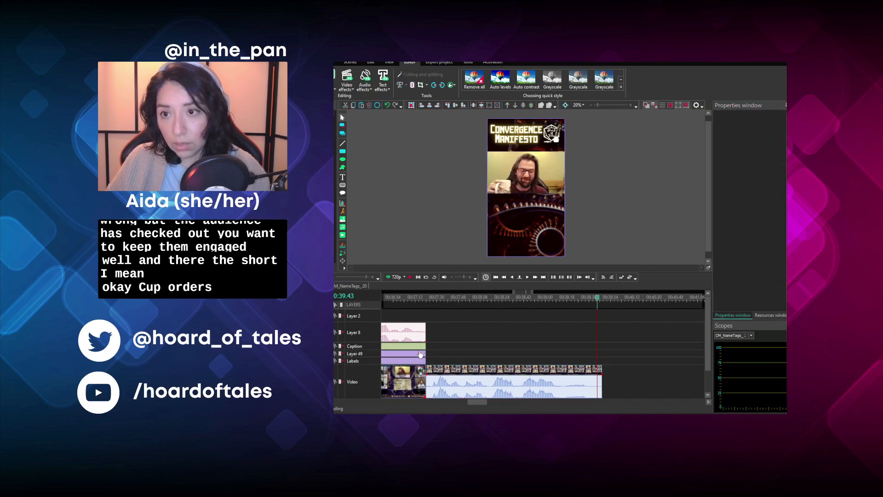
pyautogui.moveTo(420, 354); pyautogui.dragTo(437, 359)
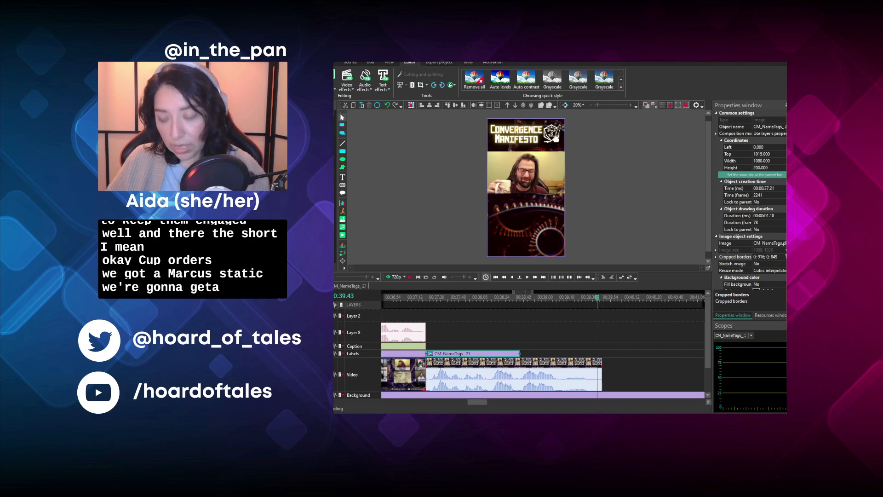
pyautogui.click(778, 256)
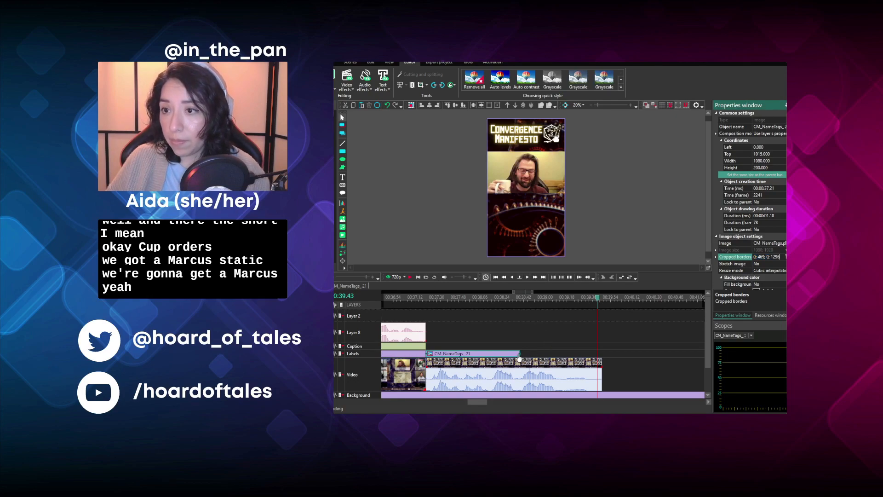
pyautogui.moveTo(519, 353); pyautogui.dragTo(601, 362)
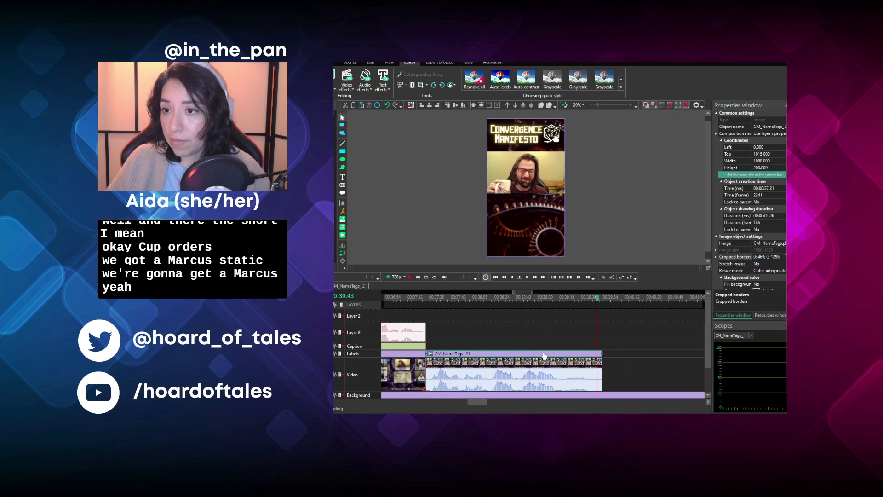
# - Copy the "SO rested." caption to start at 00:00:37.21 on the Caption layer and play to the first phrase's end at 00:00:38.12
pyautogui.click(413, 351)
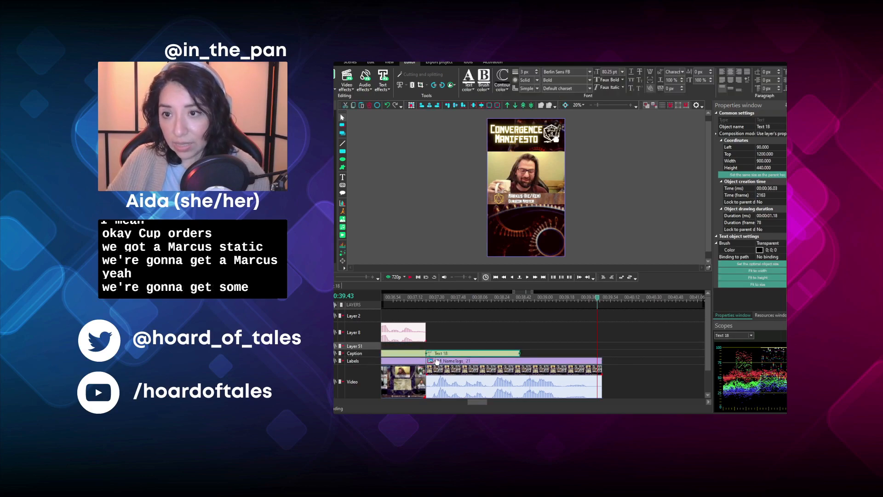
pyautogui.moveTo(436, 361); pyautogui.dragTo(436, 362)
pyautogui.click(432, 297)
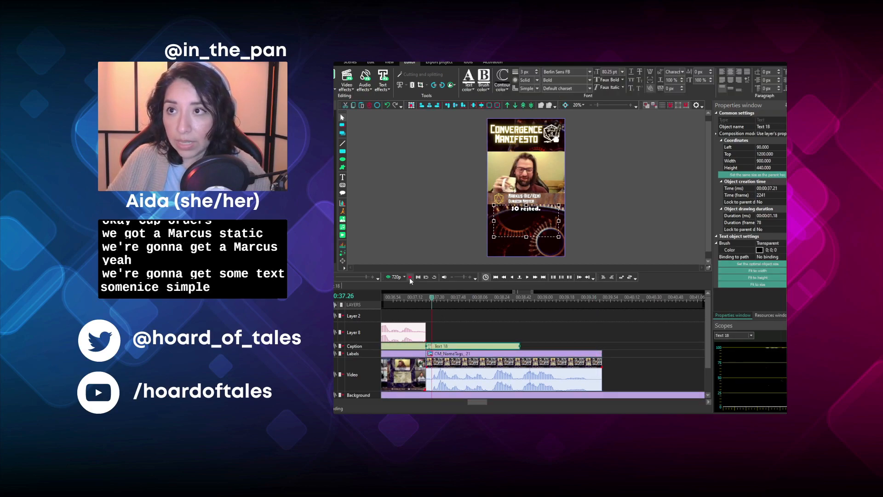
pyautogui.click(409, 277)
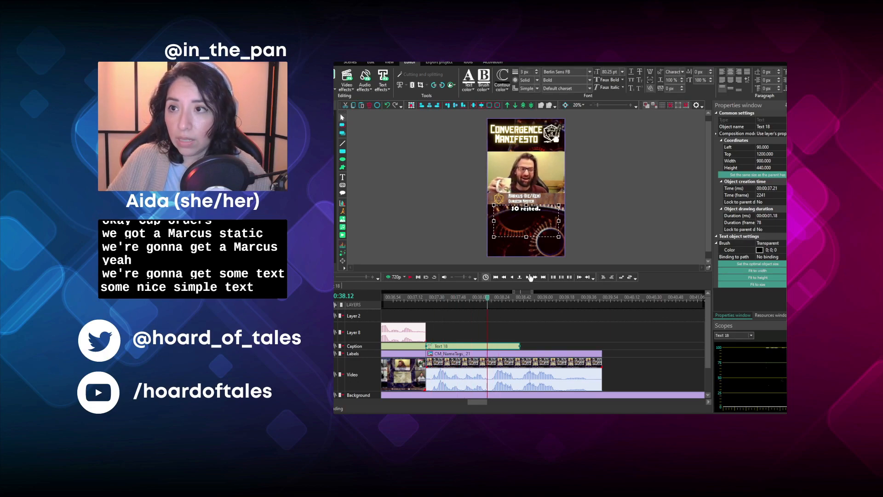
# - Replace the copied caption's text with "Rayn was just like," on two lines and trim its end to 00:00:38.12
pyautogui.doubleClick(543, 228)
pyautogui.moveTo(543, 227); pyautogui.dragTo(500, 242)
pyautogui.write('Rayn was')
pyautogui.press('Return')
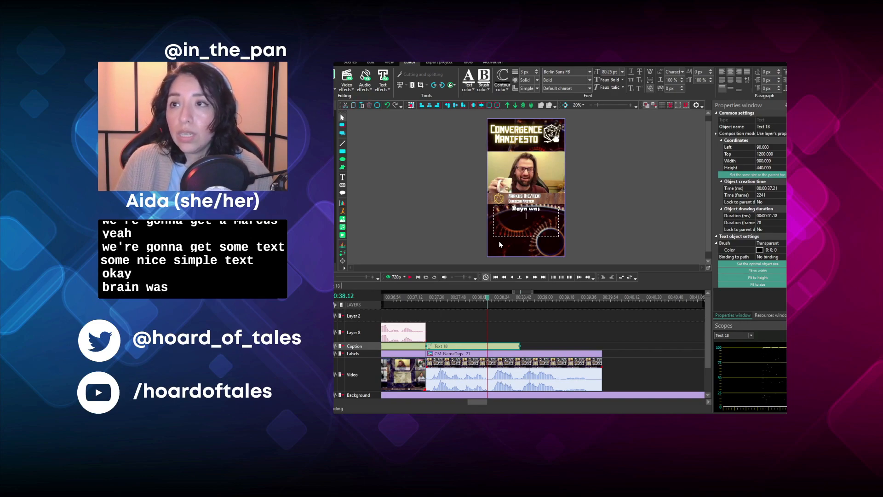
pyautogui.write('just like,')
pyautogui.moveTo(519, 346); pyautogui.dragTo(486, 346)
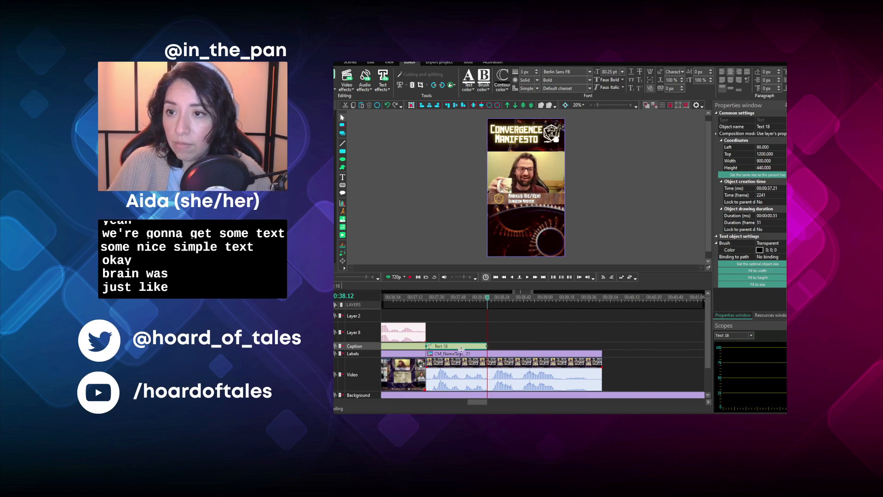
# - Duplicate the "Rayn was just like," caption to start at 00:00:38.12 and replace its text with "AHHH"
pyautogui.hotkey('ctrl', 'c')
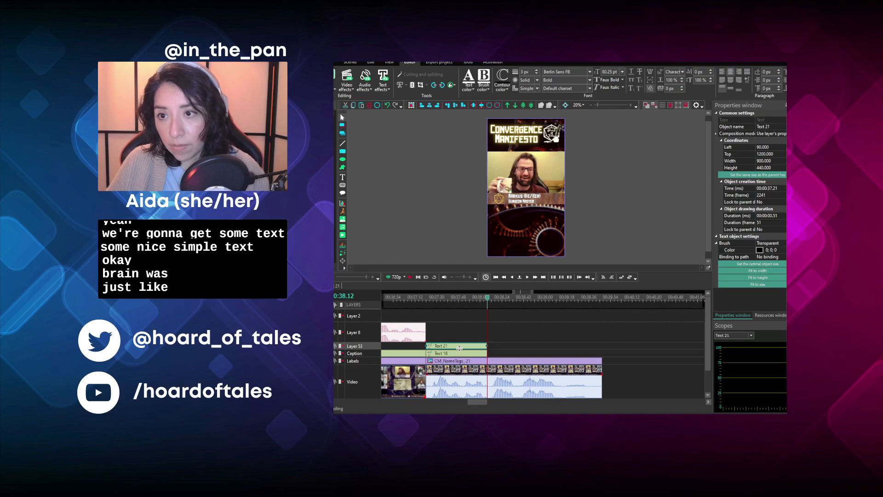
pyautogui.hotkey('ctrl', 'v')
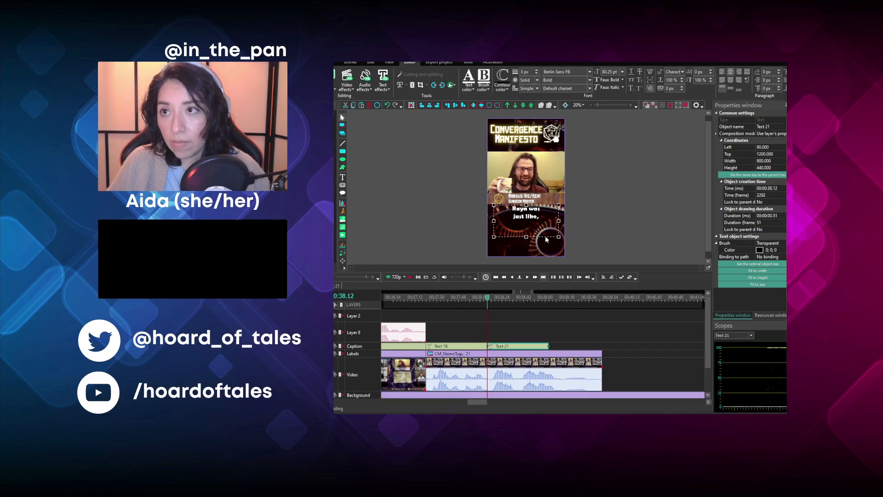
pyautogui.doubleClick(540, 230)
pyautogui.hotkey('ctrl', 'a')
pyautogui.write('A')
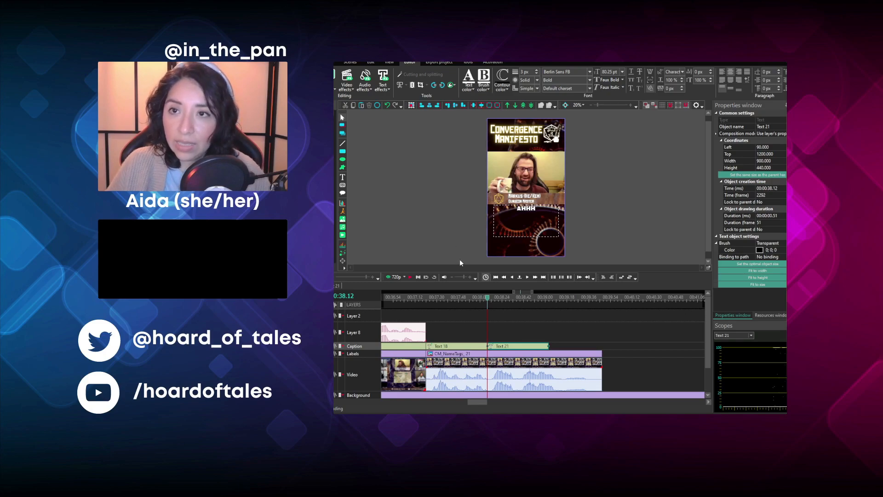
# - Extend the "AHHH" caption to the video clip's end and change its text to "AHHH, finally, SLEEP!" on two lines
pyautogui.click(409, 278)
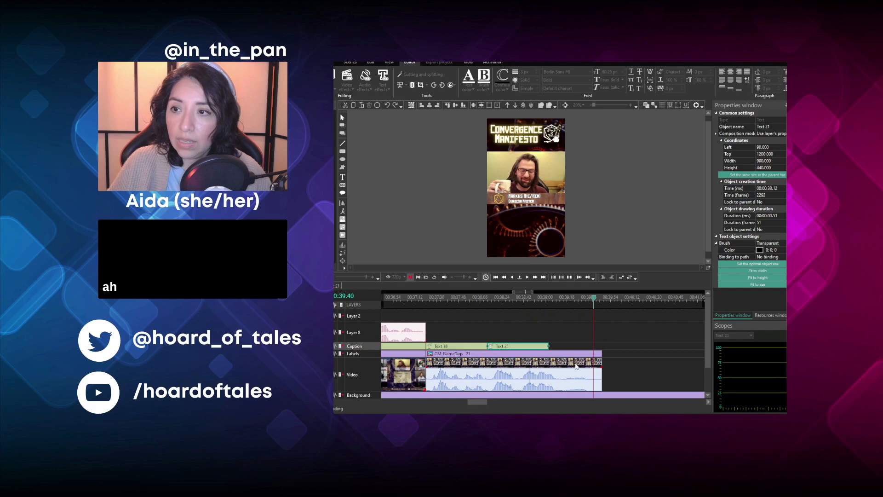
pyautogui.press('space')
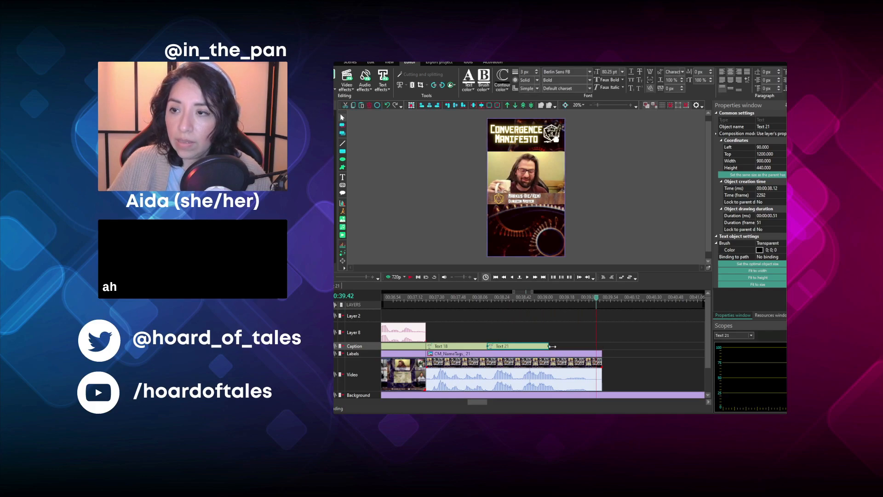
pyautogui.moveTo(552, 346); pyautogui.dragTo(587, 347)
pyautogui.doubleClick(546, 227)
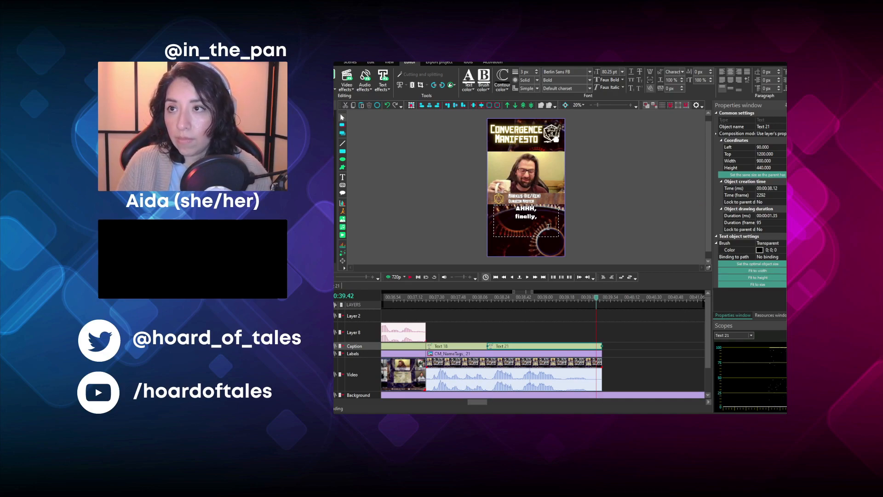
pyautogui.write('EP!')
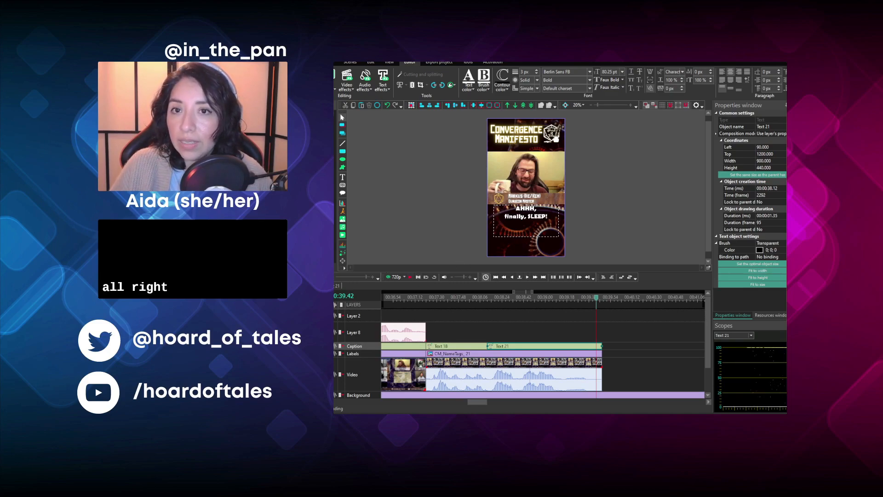
# - Trim the background image's end to 00:00:39.42, matching the end of the last video clip
pyautogui.click(332, 277)
pyautogui.click(332, 277)
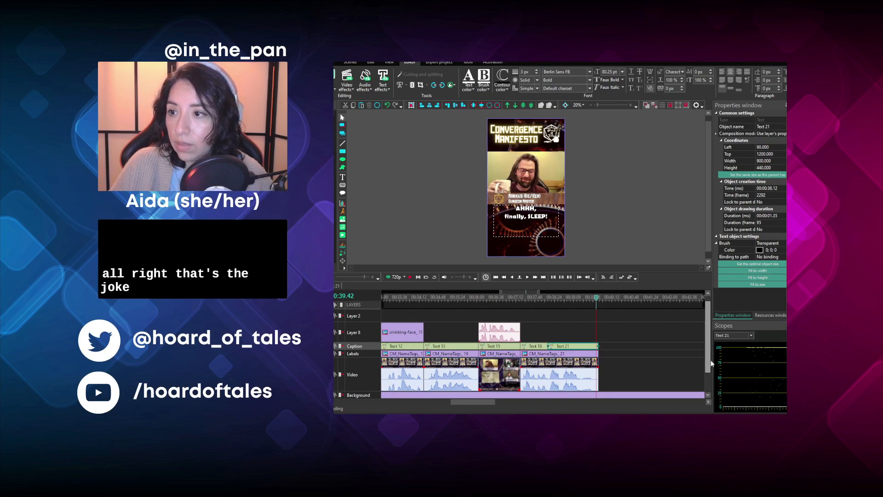
pyautogui.scroll(-1, 708, 368)
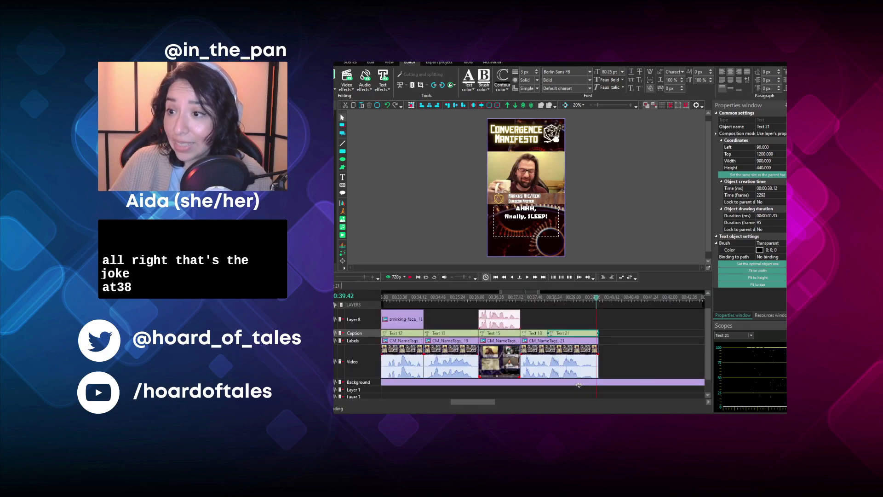
pyautogui.click(581, 383)
pyautogui.moveTo(490, 402); pyautogui.dragTo(657, 404)
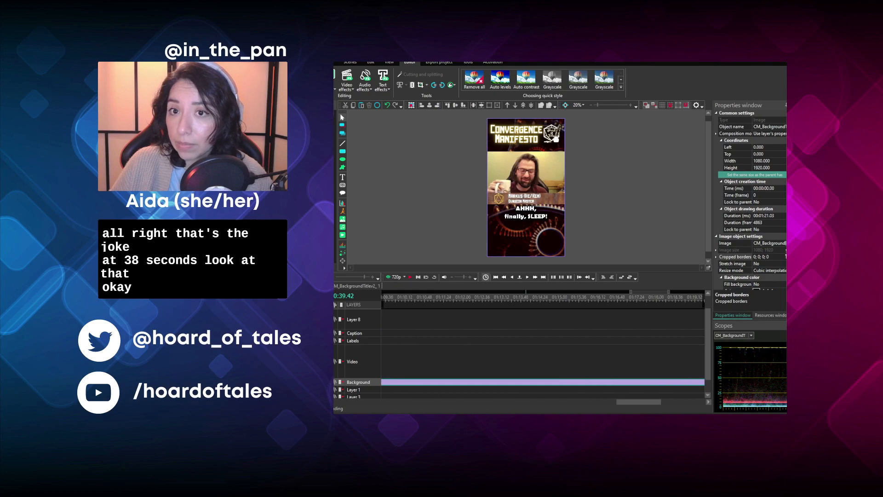
pyautogui.click(333, 277)
pyautogui.click(333, 277)
pyautogui.click(332, 276)
pyautogui.click(333, 277)
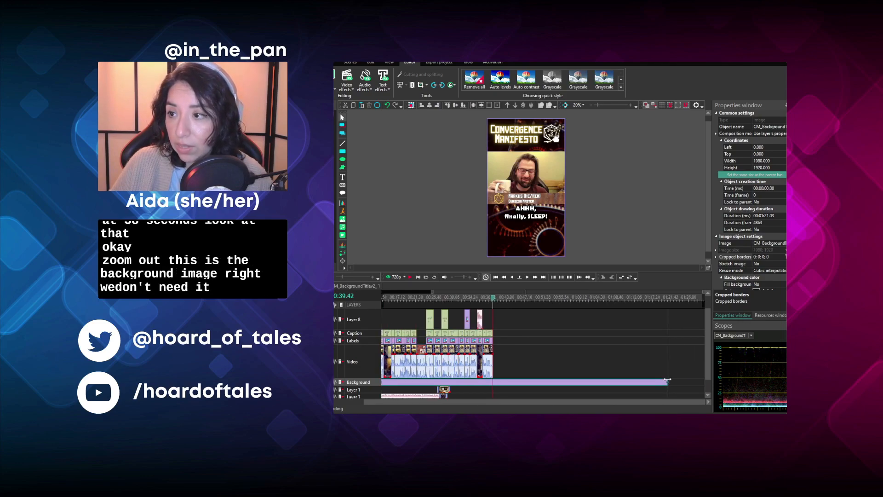
pyautogui.moveTo(668, 379); pyautogui.dragTo(493, 378)
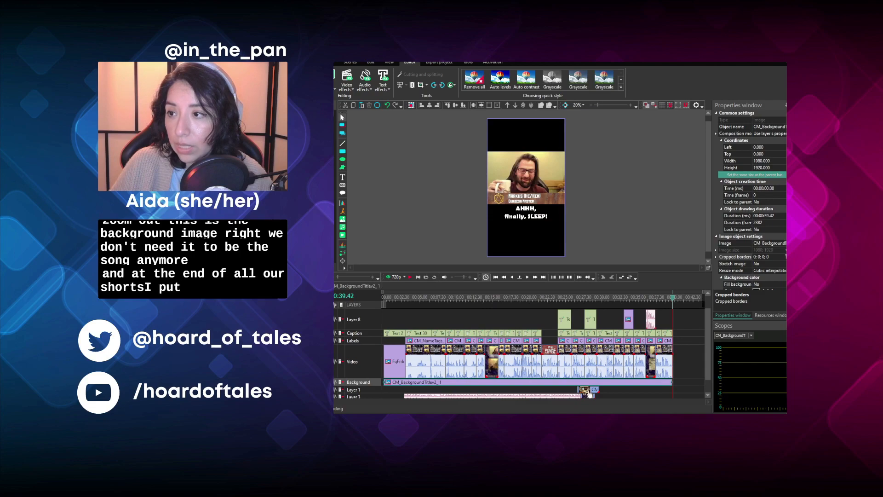
# - Move the CM_ShortsEndVid clip to Layer 8, starting at 00:00:39.34 so it slightly overlaps the last video clip
pyautogui.moveTo(585, 390); pyautogui.dragTo(683, 314)
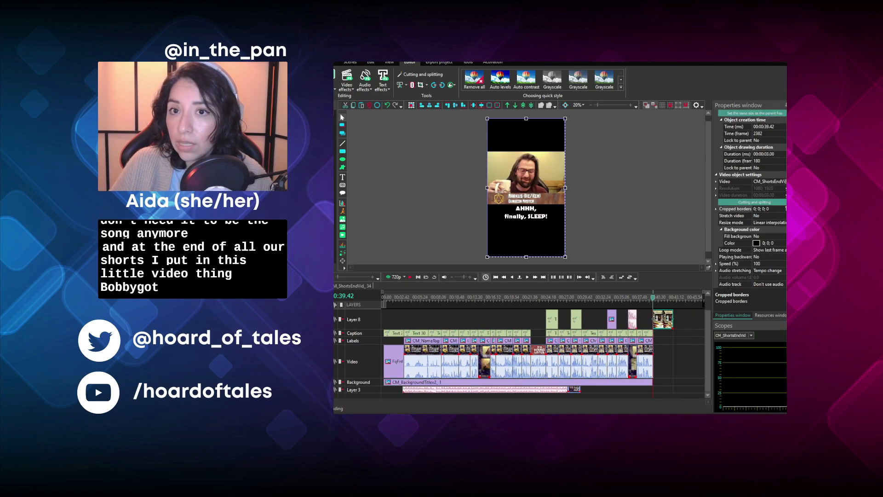
pyautogui.scroll(2, 542, 352)
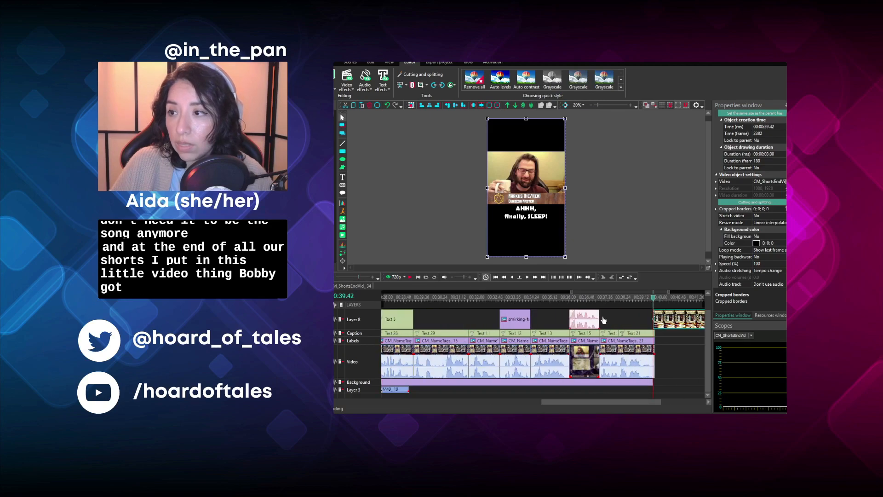
pyautogui.click(645, 378)
pyautogui.click(646, 382)
pyautogui.click(647, 383)
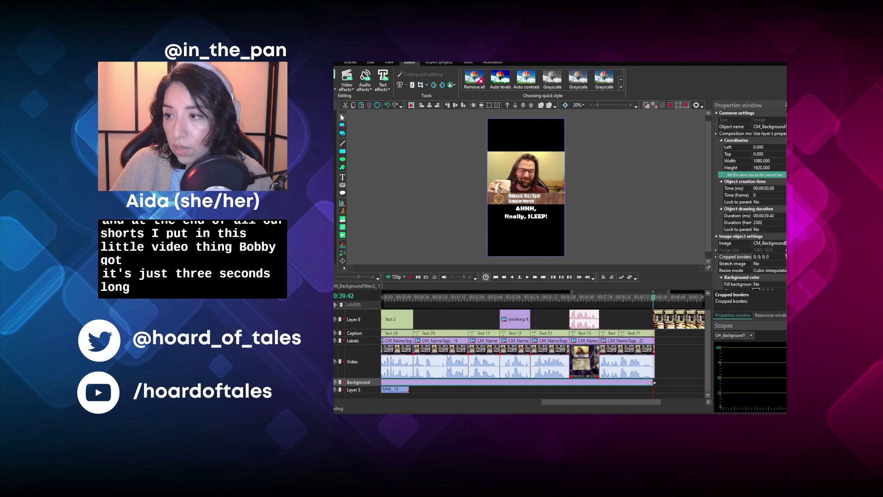
pyautogui.click(671, 322)
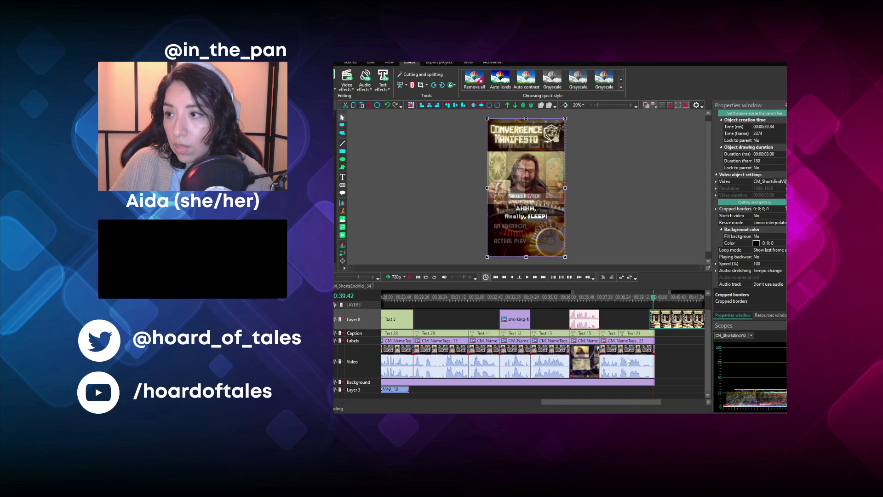
# - Play back the ending from 00:00:39.11 to check the transition into the end video
pyautogui.click(642, 302)
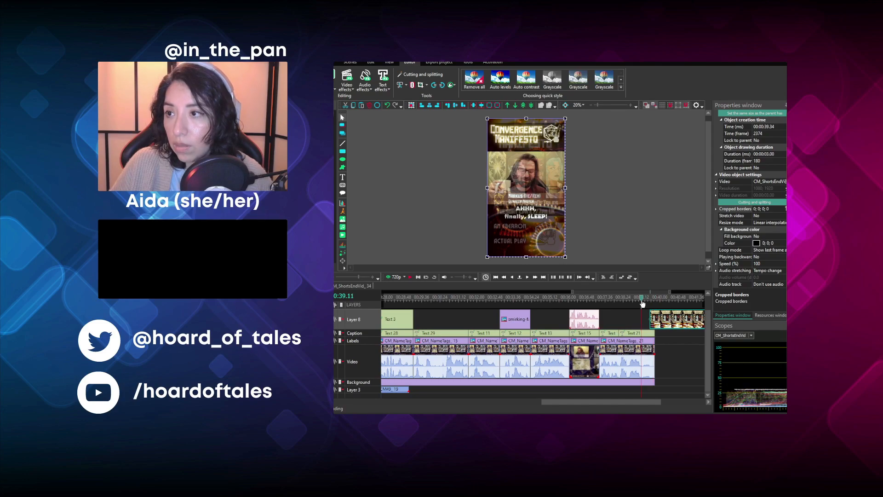
pyautogui.click(410, 280)
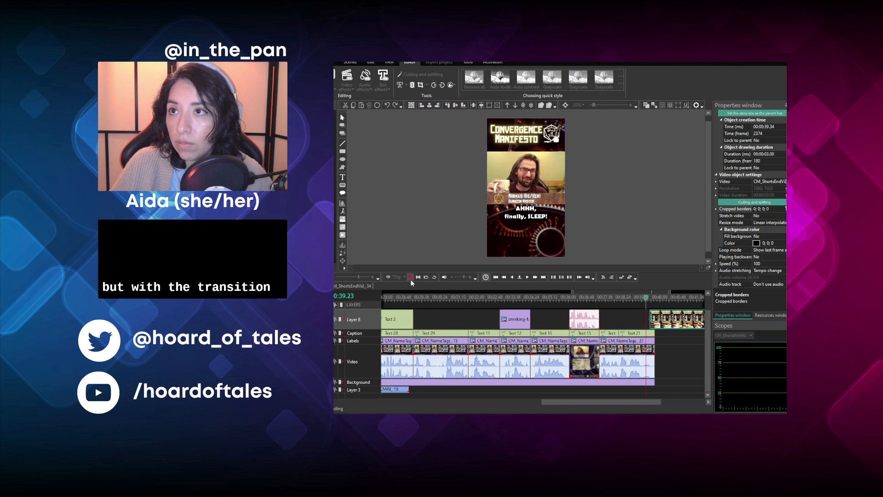
pyautogui.click(410, 278)
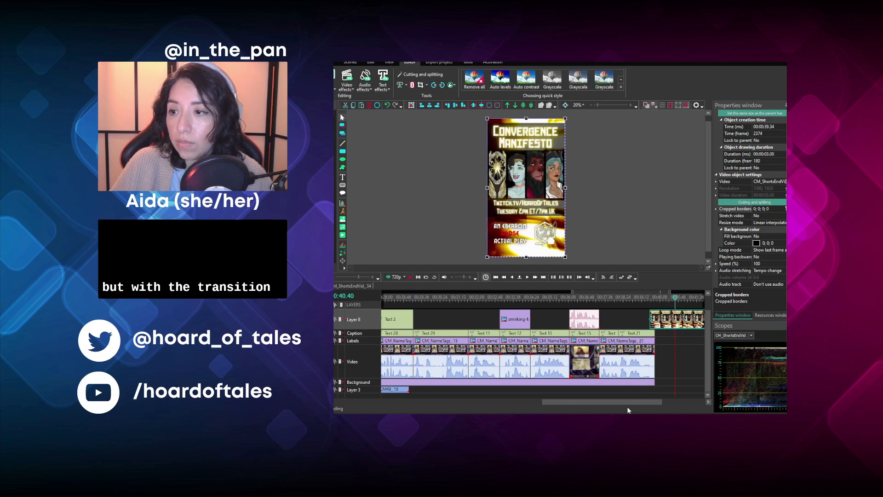
# - Delete the leftover CM49 video clip and the Curb Your Enthusiasm theme audio from Layer 3
pyautogui.moveTo(618, 408); pyautogui.dragTo(539, 407)
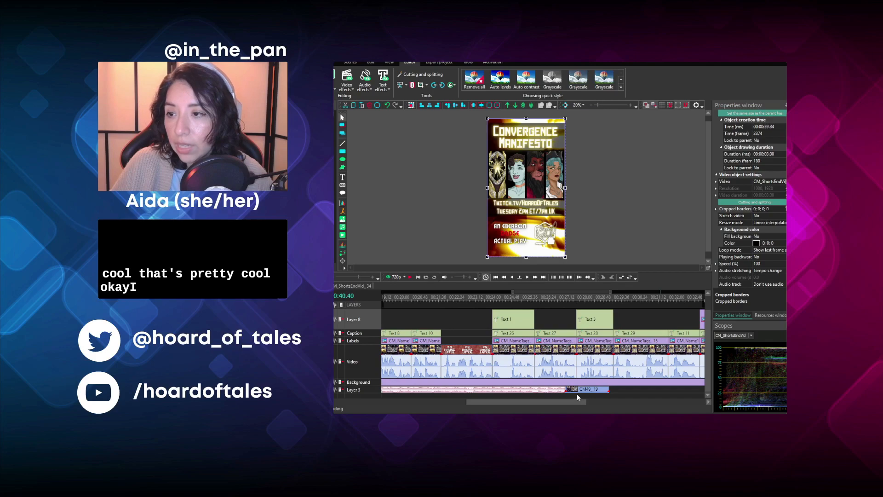
pyautogui.click(593, 391)
pyautogui.press('Delete')
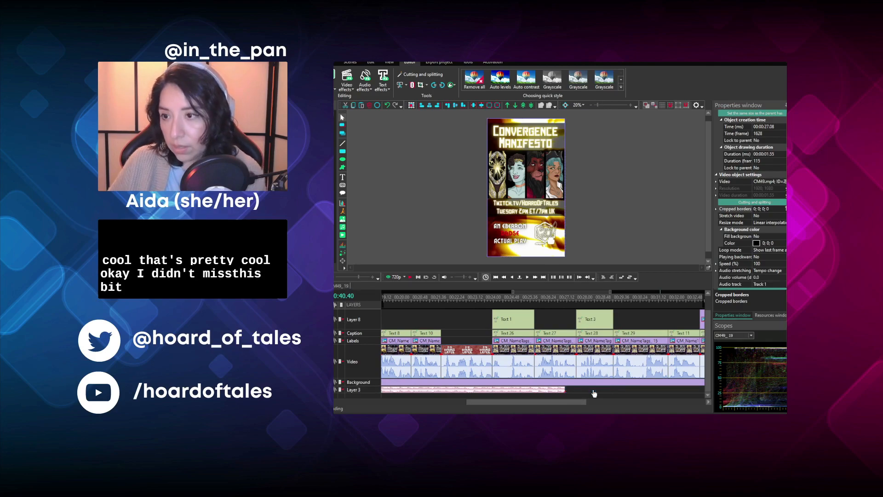
pyautogui.click(507, 390)
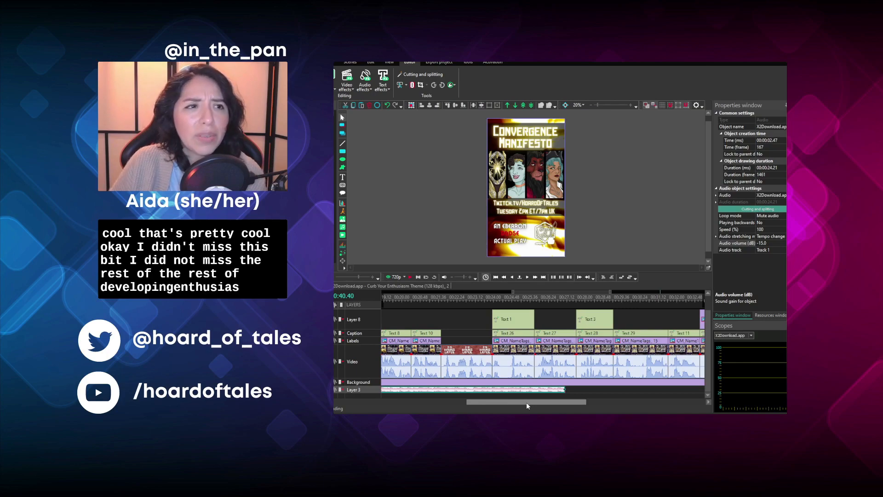
pyautogui.press('Delete')
# - Set the opening tombstone image's fade-in duration to 00:00:00.20 and return to the main timeline
pyautogui.moveTo(533, 403); pyautogui.dragTo(377, 402)
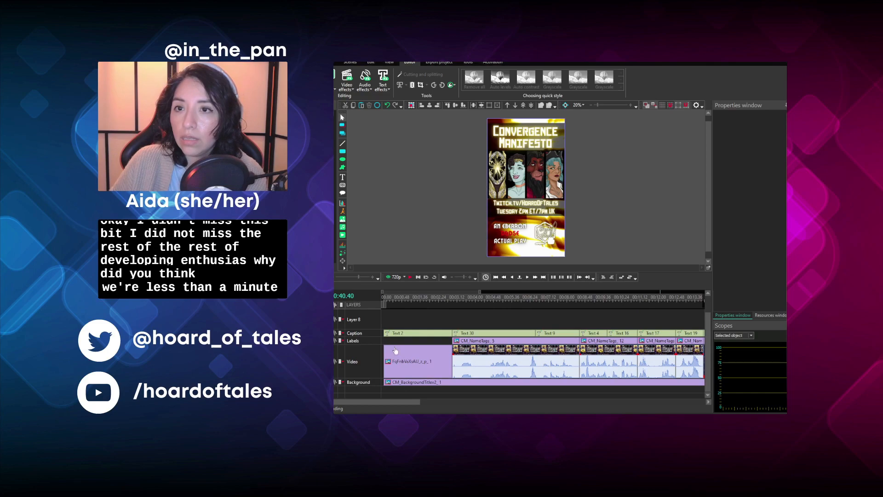
pyautogui.click(384, 299)
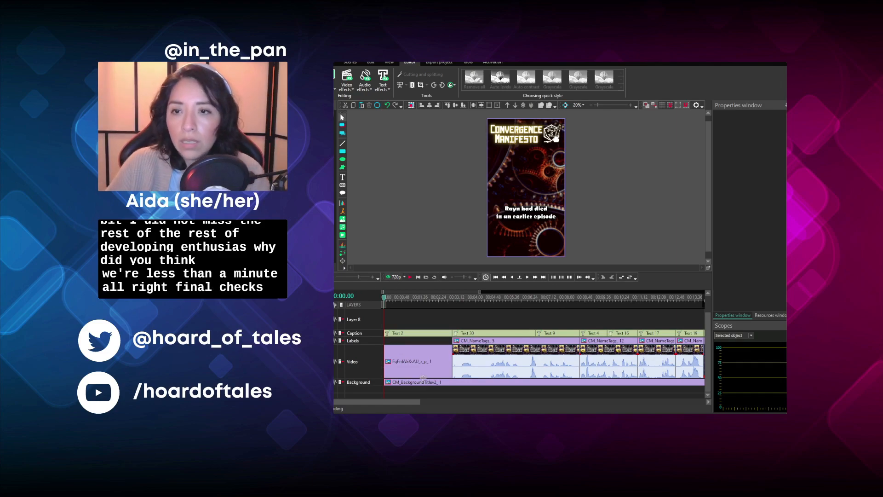
pyautogui.doubleClick(428, 374)
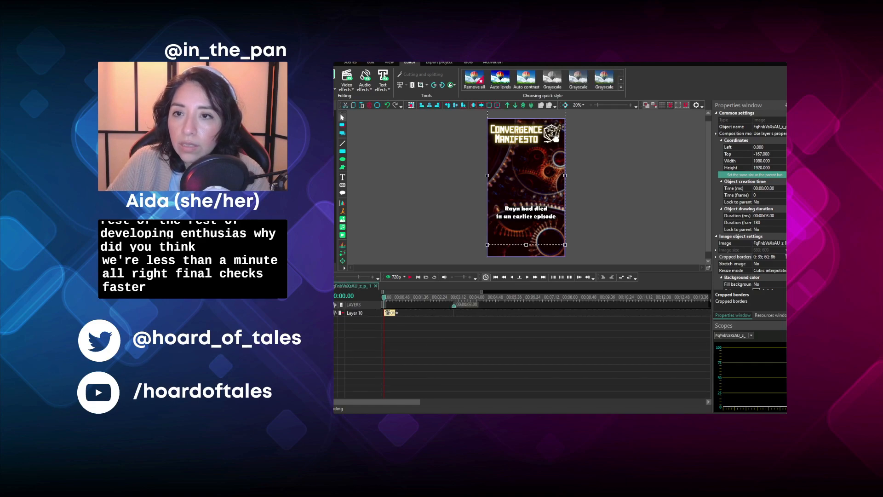
pyautogui.click(395, 313)
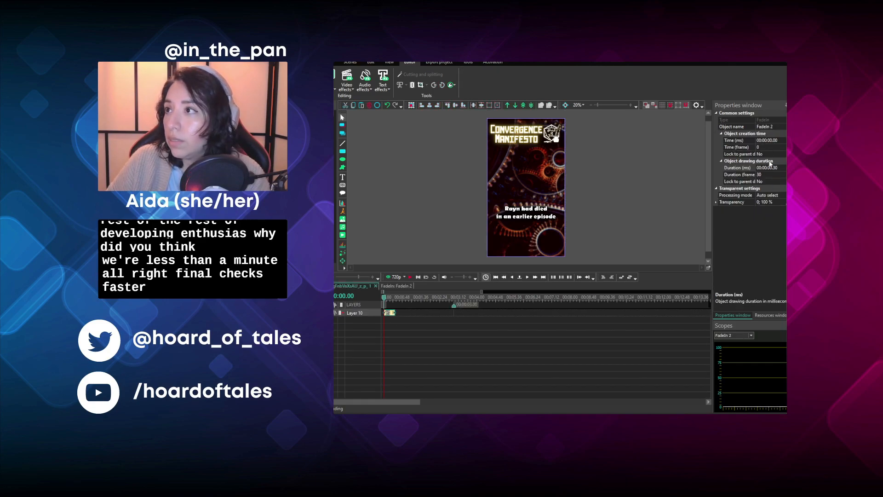
pyautogui.click(779, 167)
pyautogui.press('BackSpace')
pyautogui.press('BackSpace')
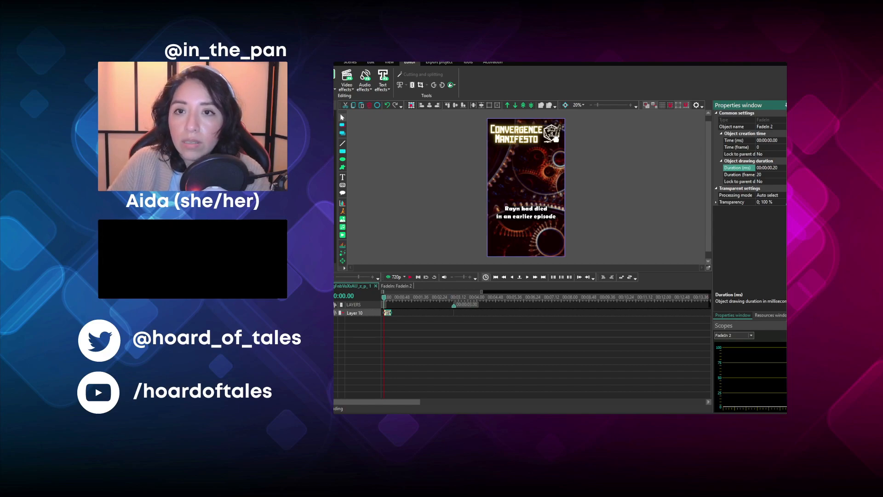
pyautogui.click(375, 286)
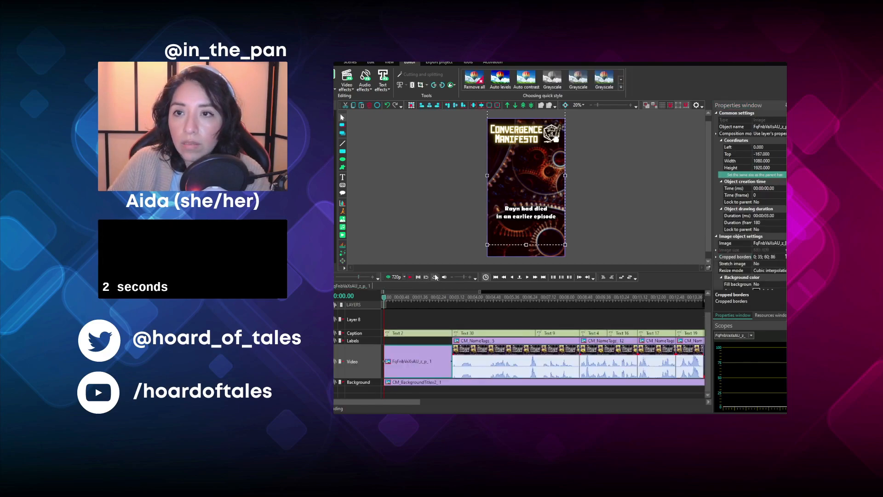
# - Play back the opening image and the start of the first speaker clip to check the fade-in and captions
pyautogui.click(410, 277)
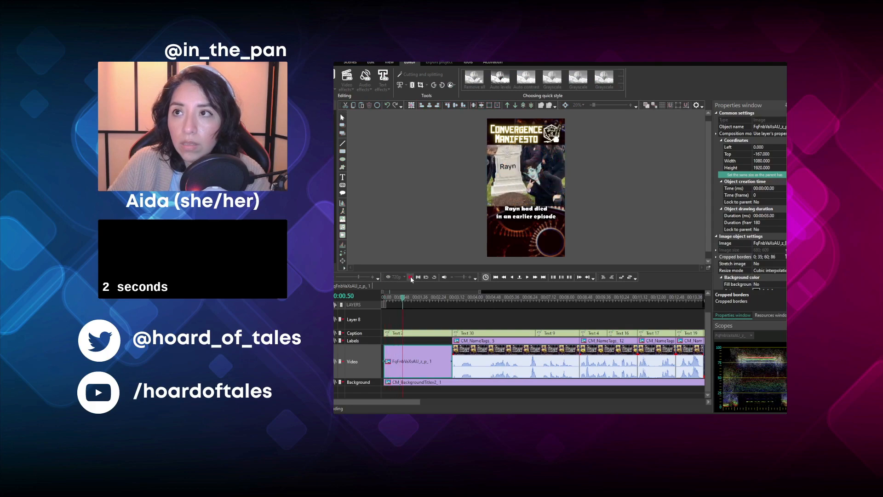
pyautogui.click(411, 277)
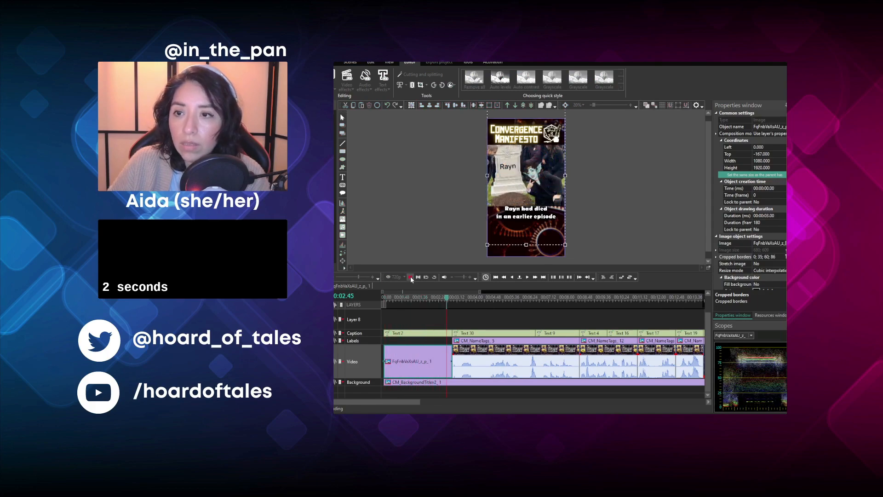
pyautogui.click(456, 299)
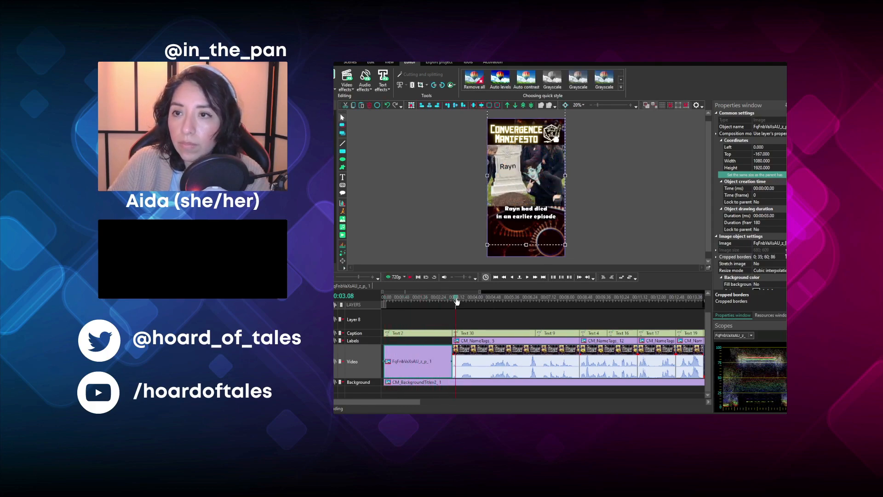
pyautogui.click(410, 277)
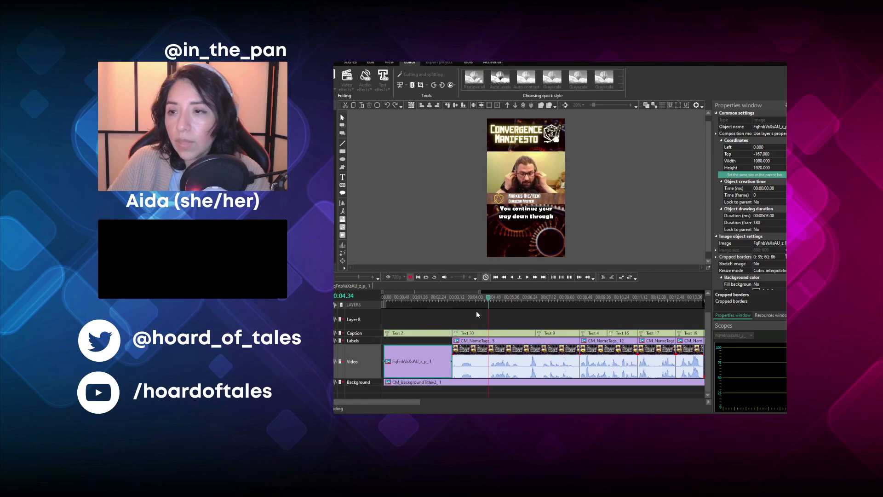
# - Show the first CM47 clip's properties at a wider width and replay its narration from about 00:00:03.19
pyautogui.click(516, 355)
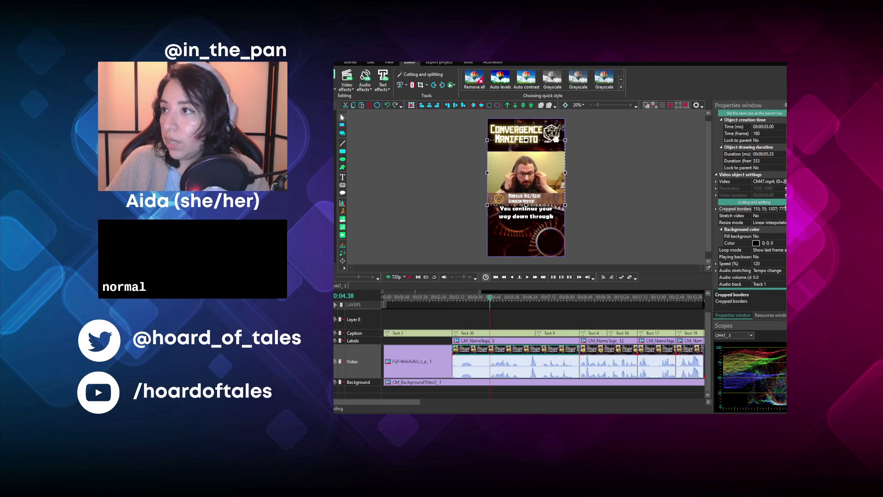
pyautogui.moveTo(712, 213); pyautogui.dragTo(665, 215)
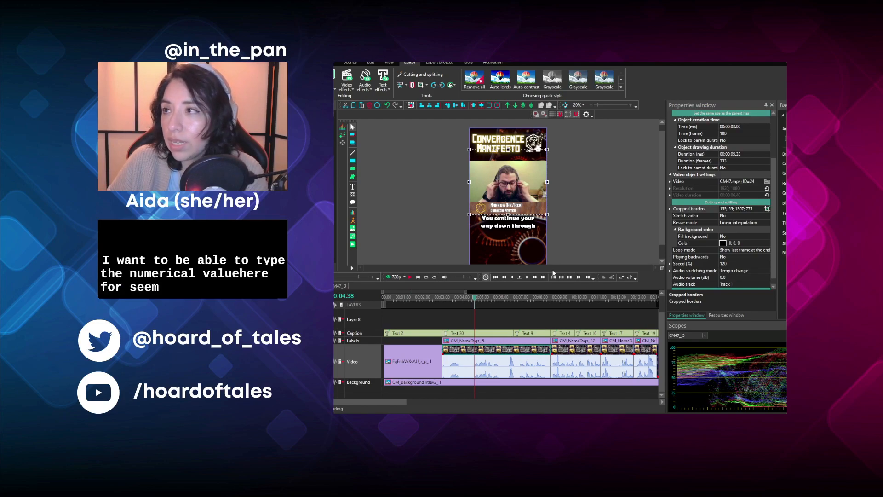
pyautogui.click(449, 299)
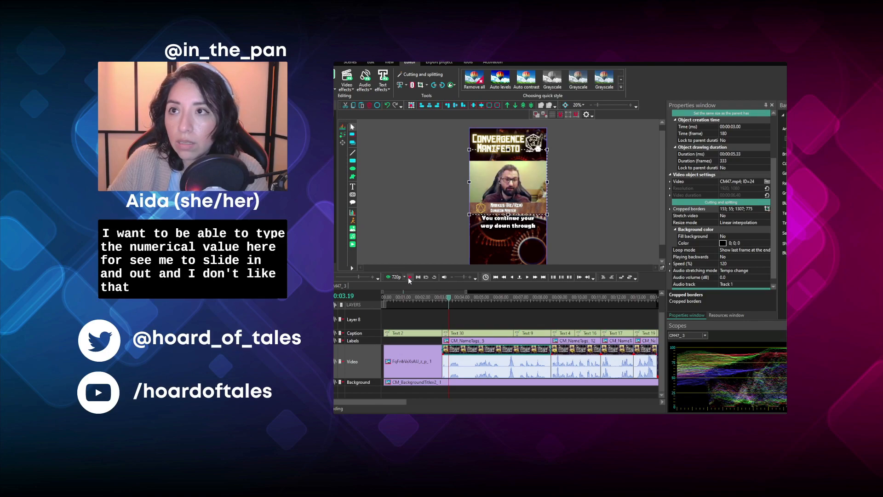
pyautogui.click(410, 278)
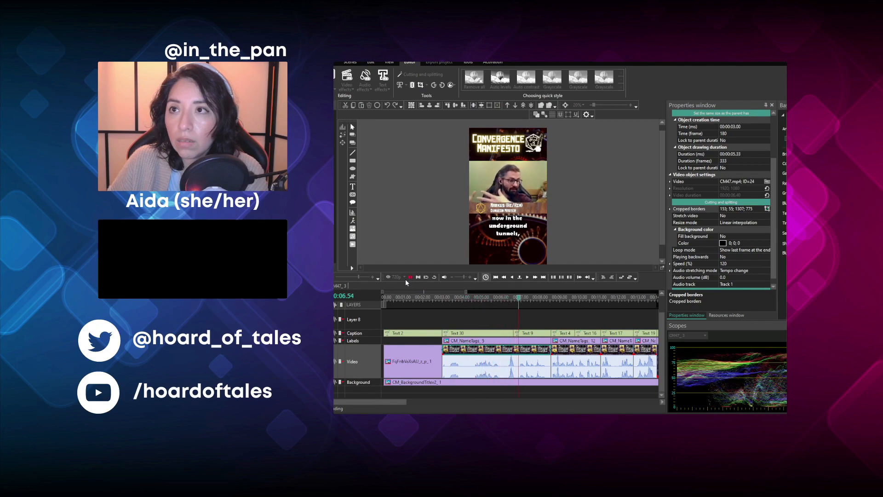
pyautogui.click(408, 280)
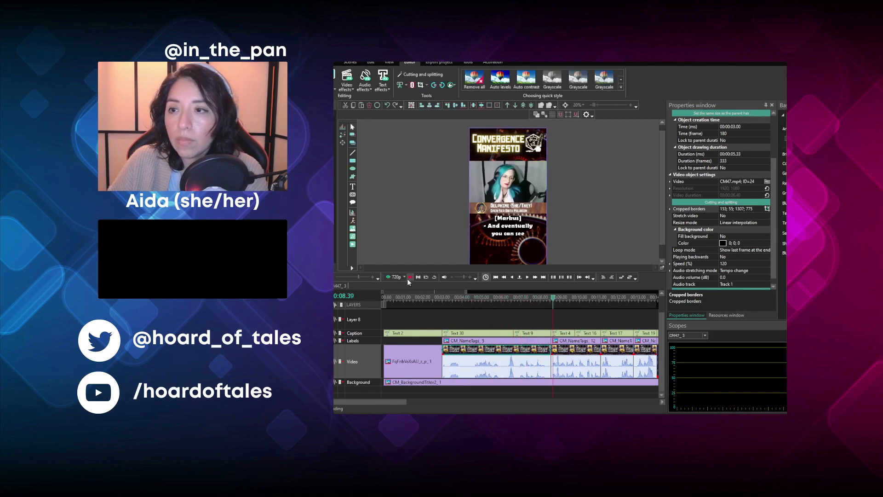
pyautogui.click(449, 298)
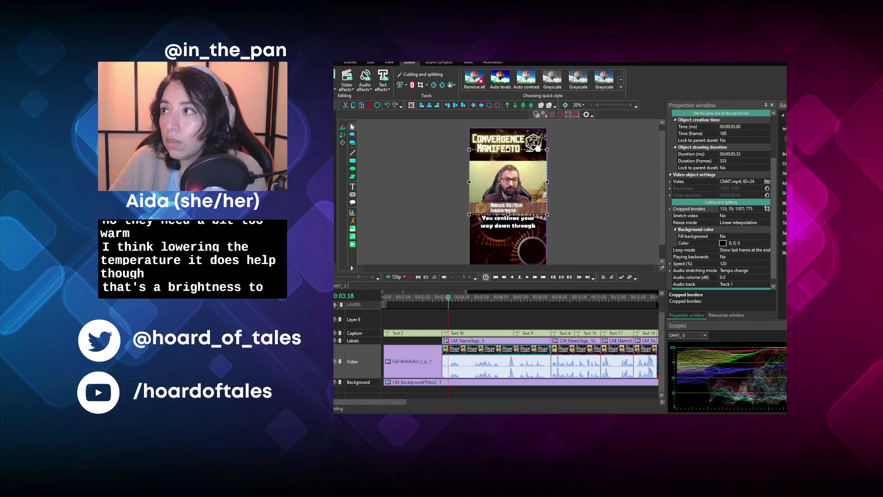
# - Play back the first CM47 clip from 00:00:03.00 to check its picture and captions
pyautogui.click(445, 298)
pyautogui.click(409, 278)
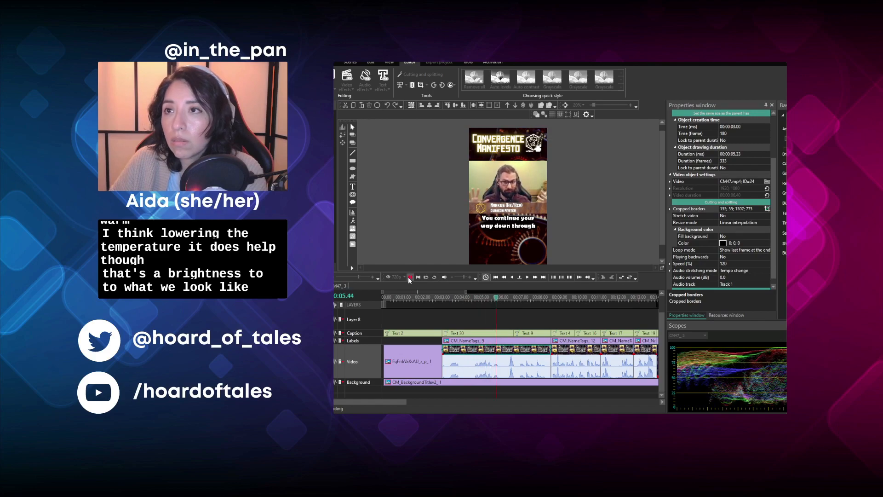
pyautogui.click(409, 277)
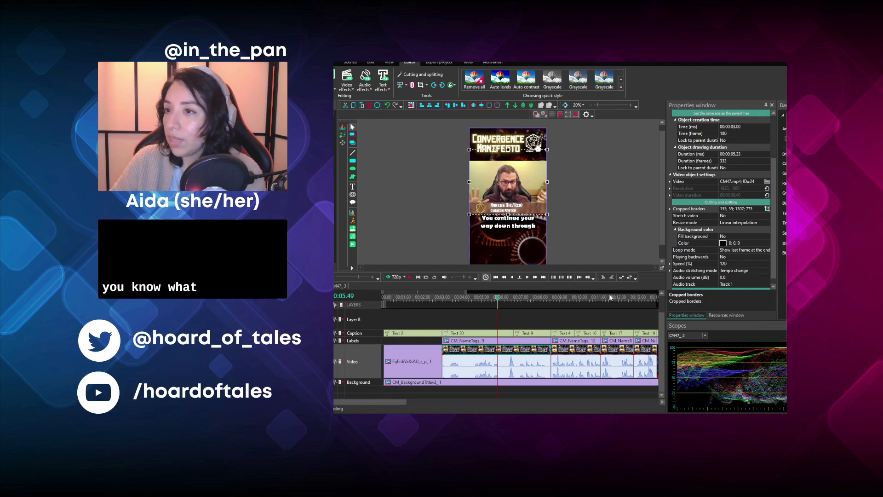
pyautogui.click(443, 299)
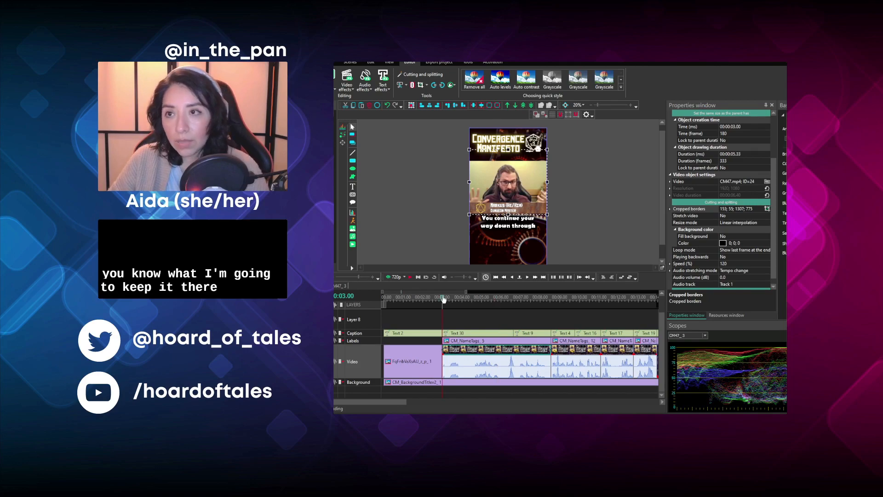
pyautogui.click(464, 319)
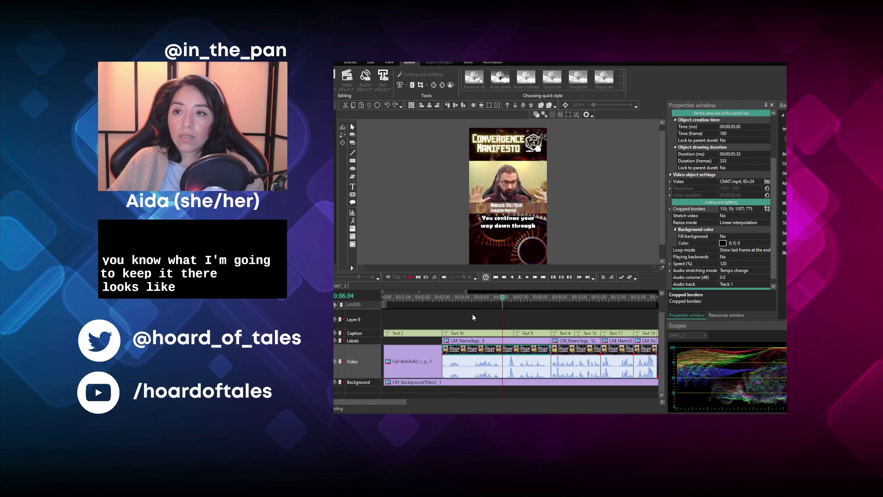
pyautogui.press('space')
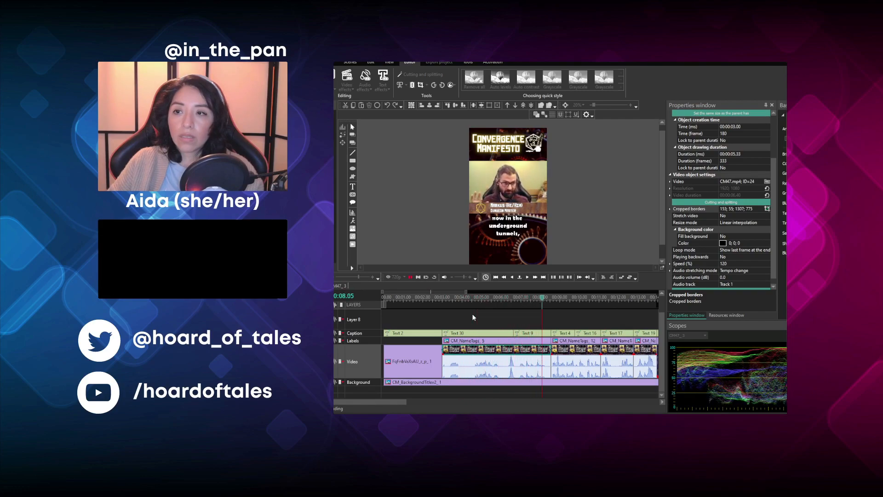
# - Play back the second speaker's clip from about 00:00:09 to check its captions up to the next cut
pyautogui.moveTo(371, 402); pyautogui.dragTo(413, 402)
pyautogui.click(453, 298)
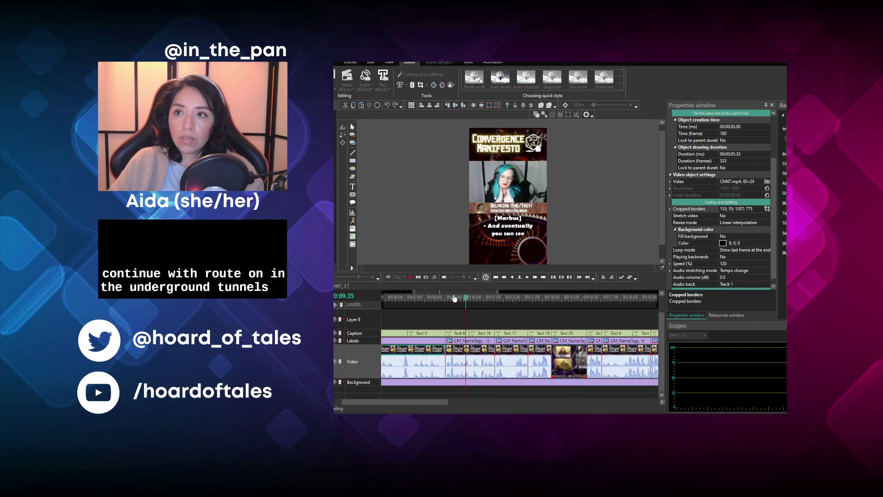
pyautogui.press('space')
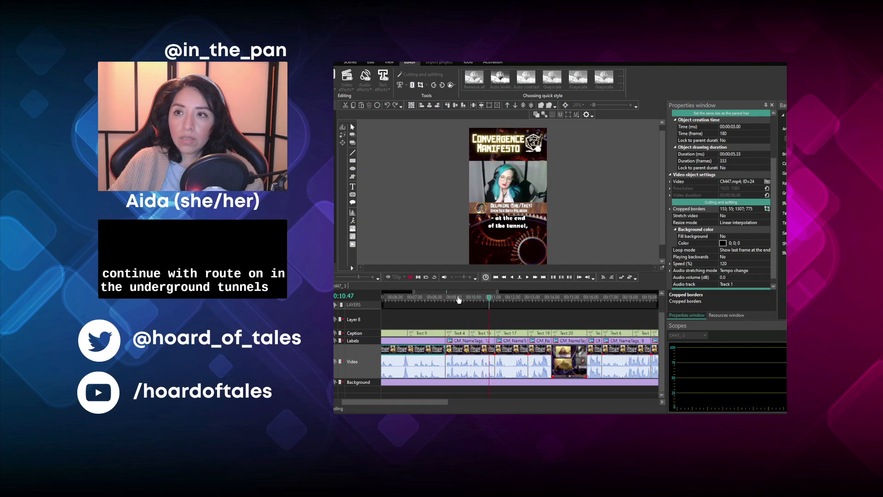
pyautogui.click(499, 298)
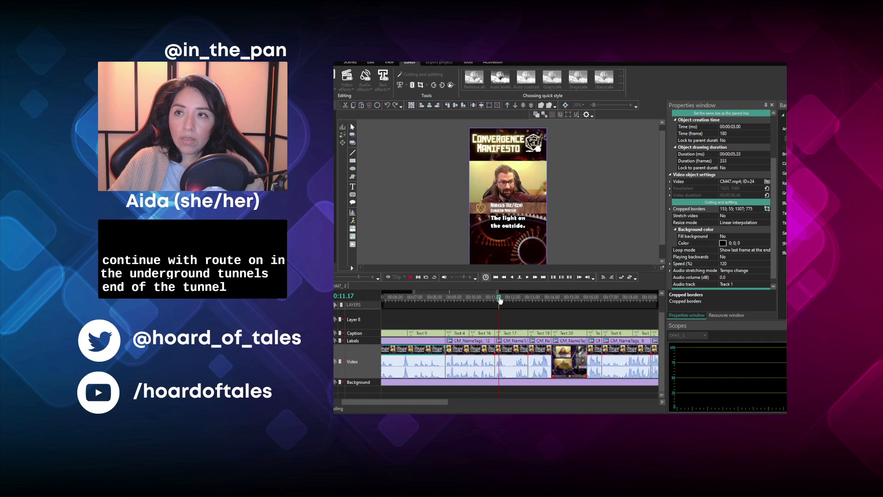
# - Save the project and play back the CM47 clip captioned "The light on the outside." from 00:00:11.14
pyautogui.click(510, 352)
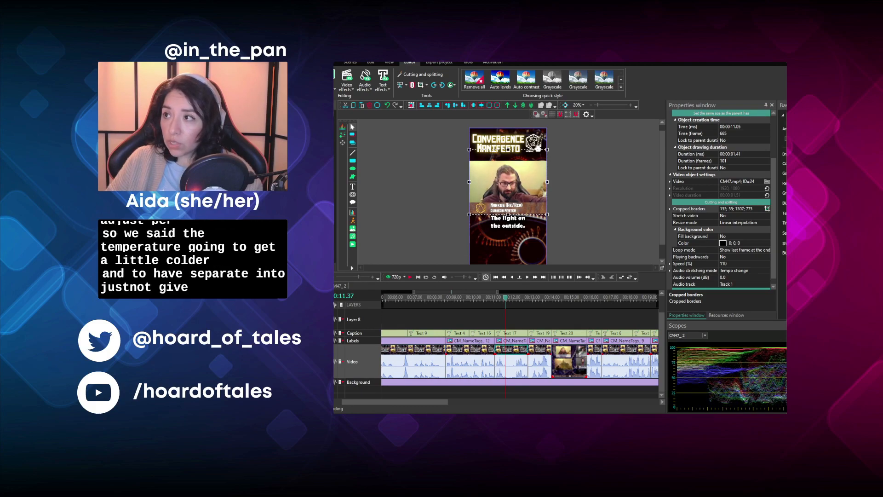
pyautogui.click(498, 299)
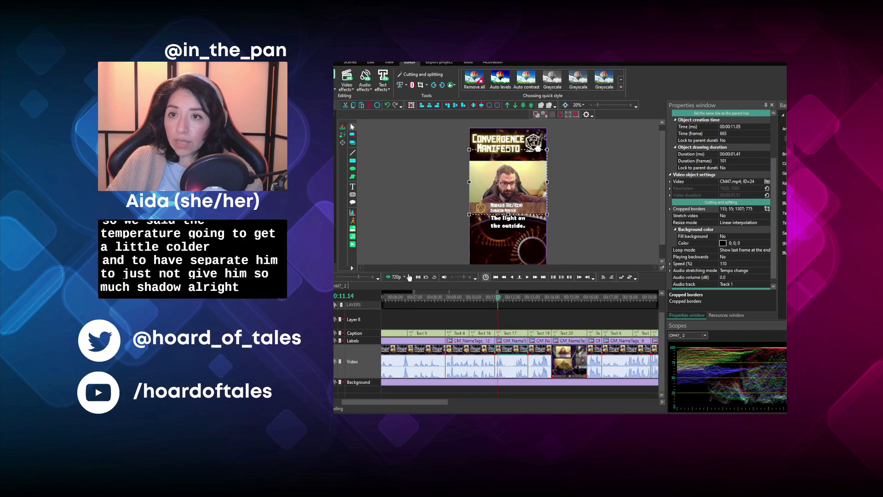
pyautogui.click(410, 277)
pyautogui.click(329, 62)
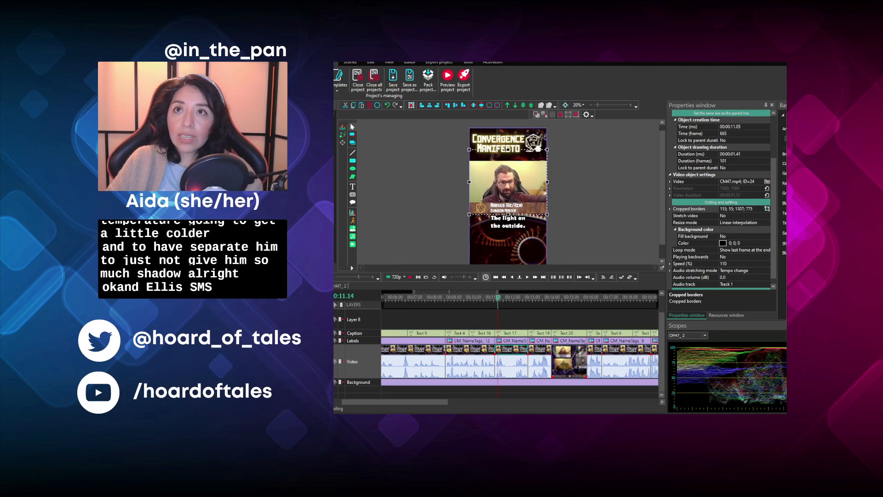
pyautogui.click(396, 88)
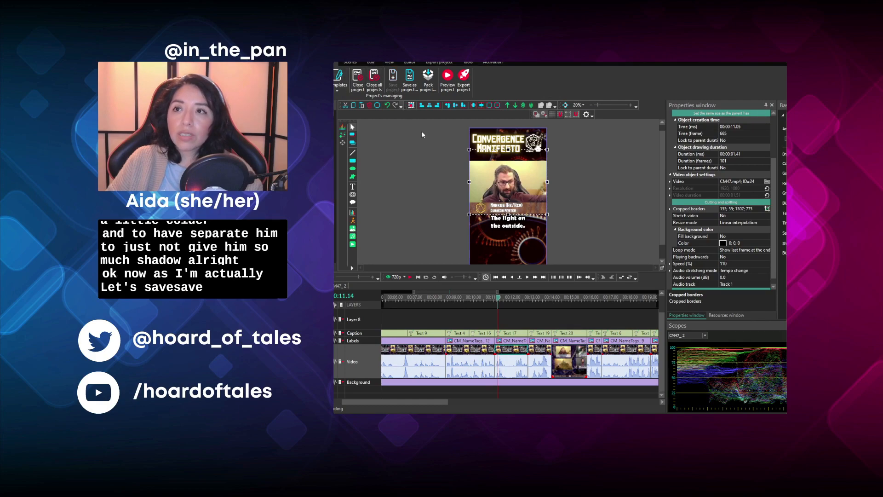
pyautogui.click(410, 277)
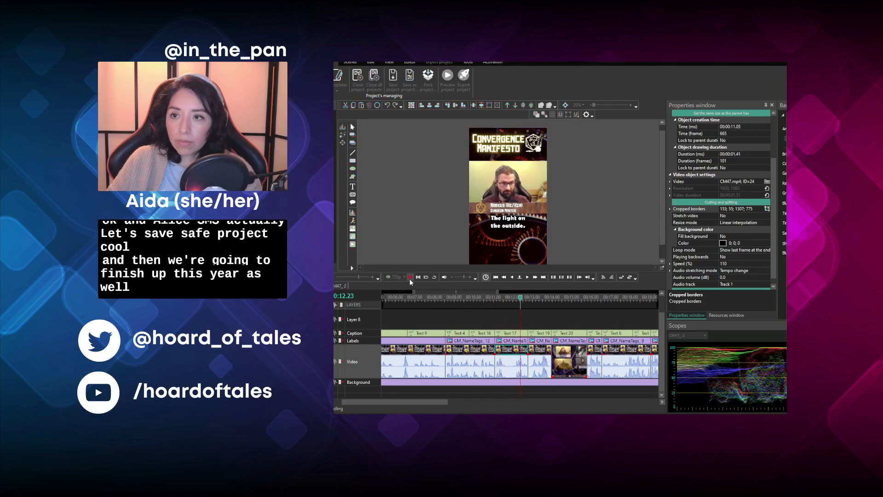
pyautogui.click(410, 277)
# - Crop the CM47 clip starting at 00:00:12.46 to the battle master fighter's webcam and play it back
pyautogui.click(533, 300)
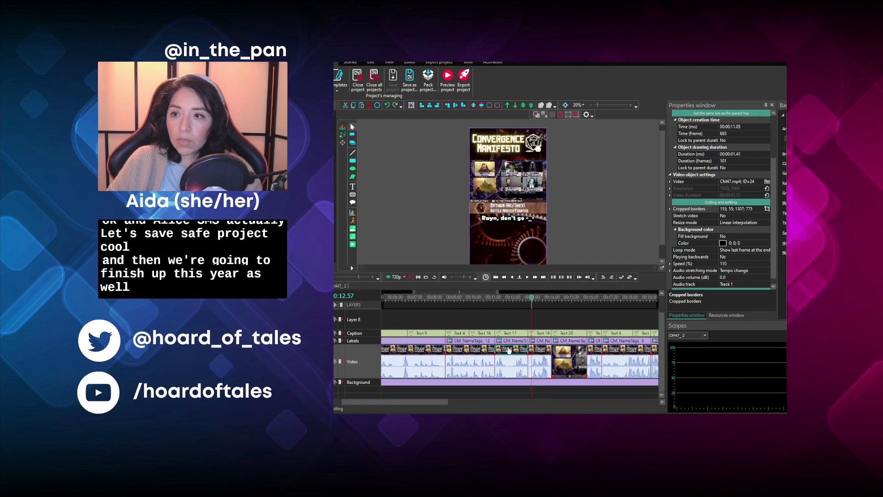
pyautogui.click(540, 352)
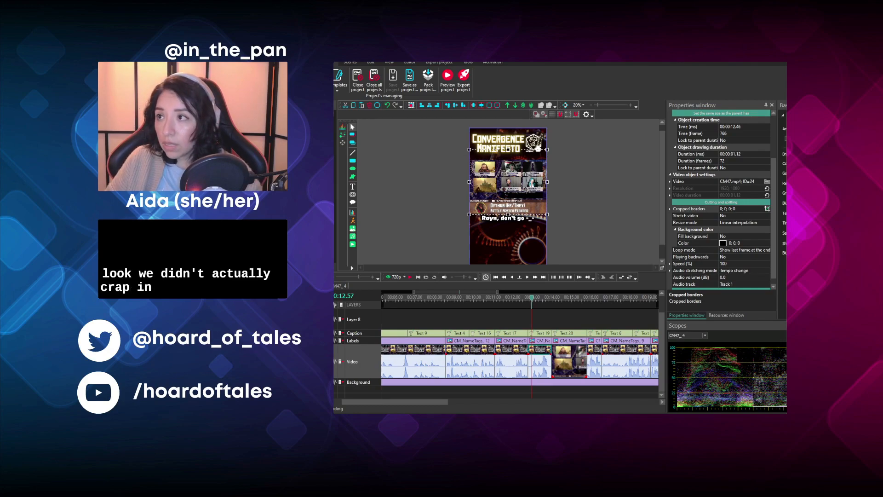
pyautogui.click(619, 209)
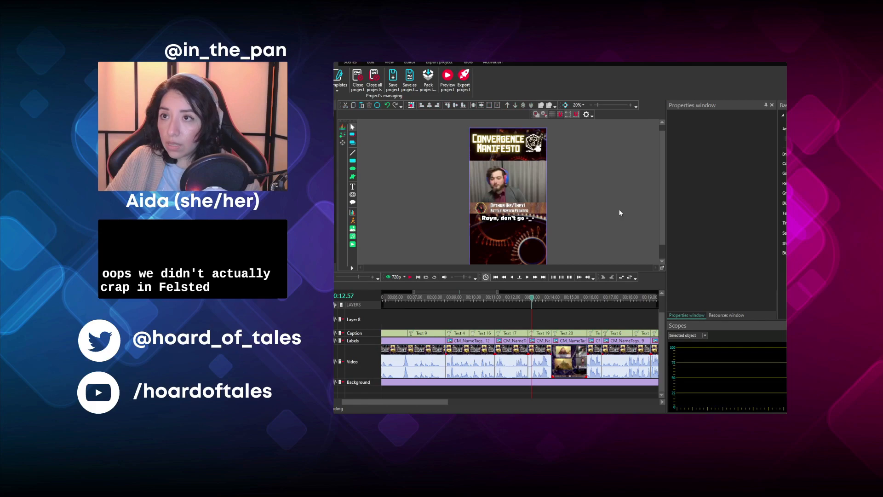
pyautogui.click(529, 298)
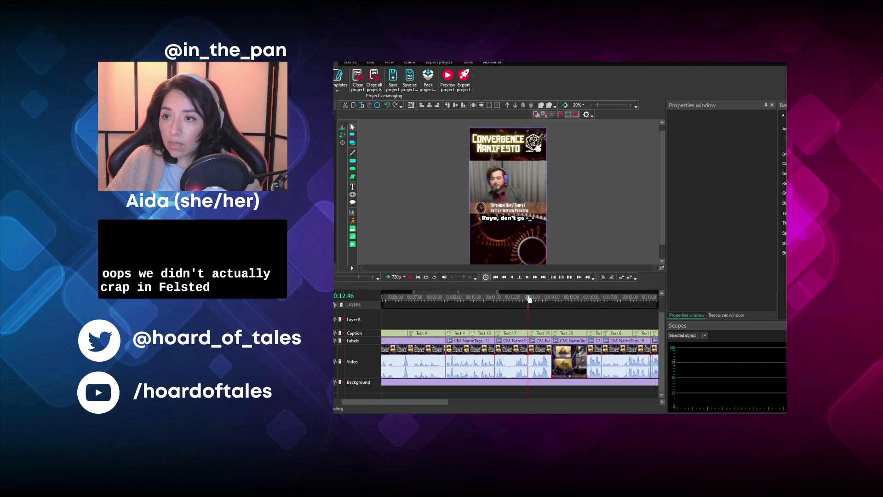
pyautogui.click(410, 277)
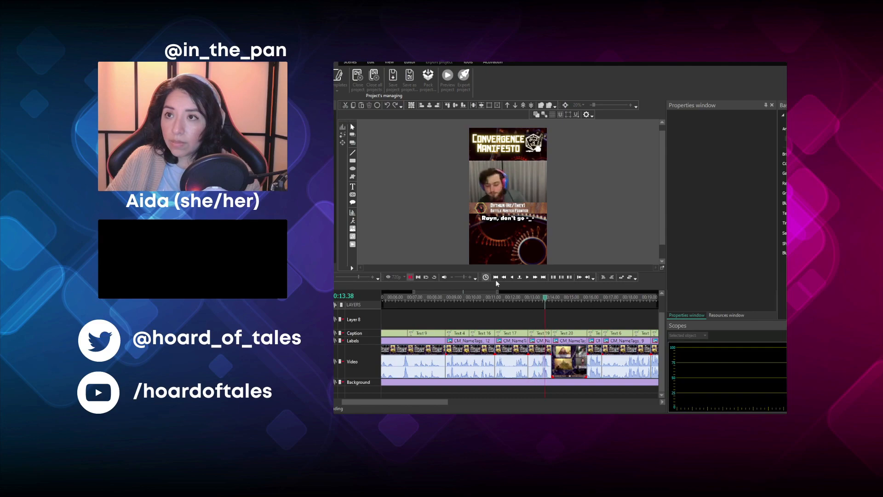
pyautogui.press('space')
# - Add a brightness adjustment going from 0 to 75 over the whole "See the liiiight~" video clip and preview it
pyautogui.click(556, 298)
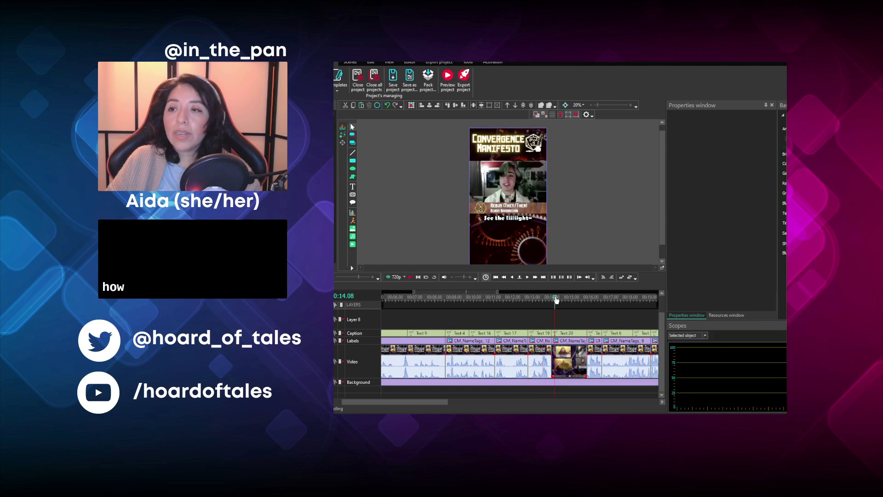
pyautogui.click(553, 299)
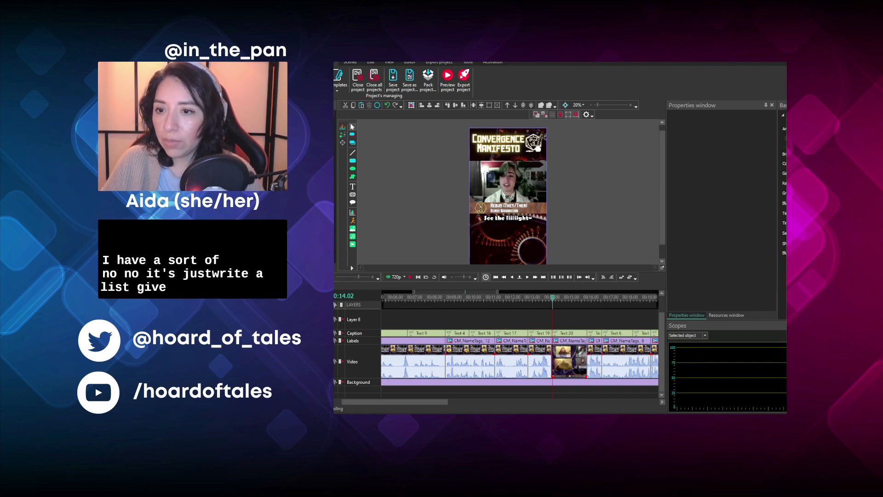
pyautogui.click(569, 363)
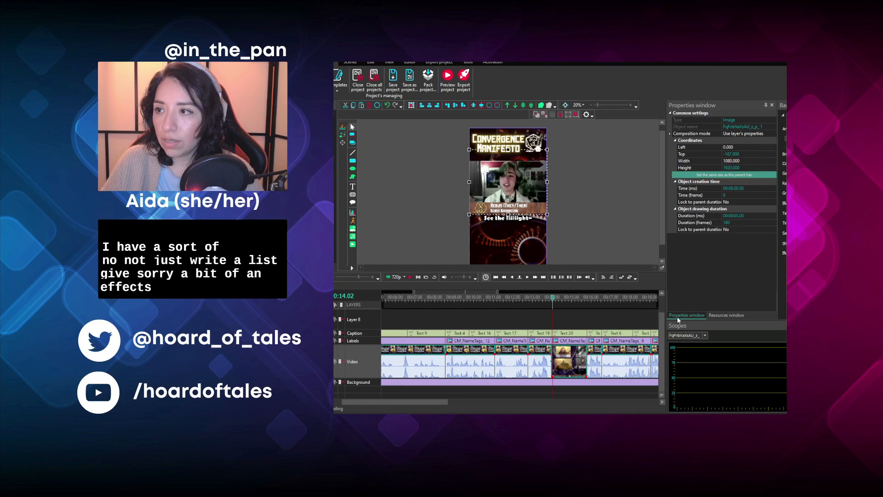
pyautogui.click(558, 317)
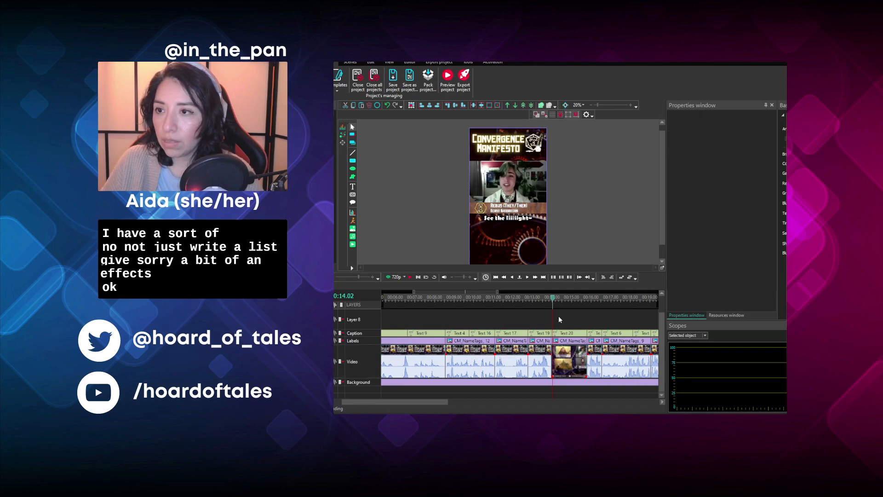
pyautogui.click(558, 351)
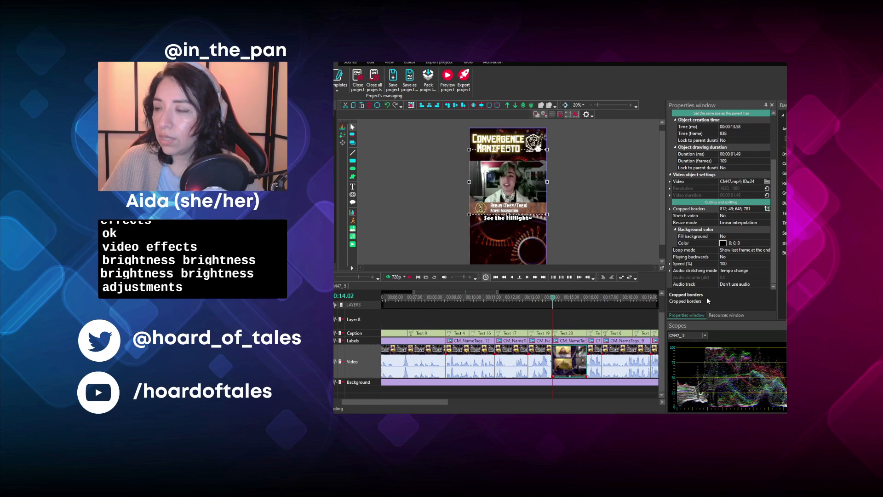
pyautogui.hotkey('ctrl', 'Tab')
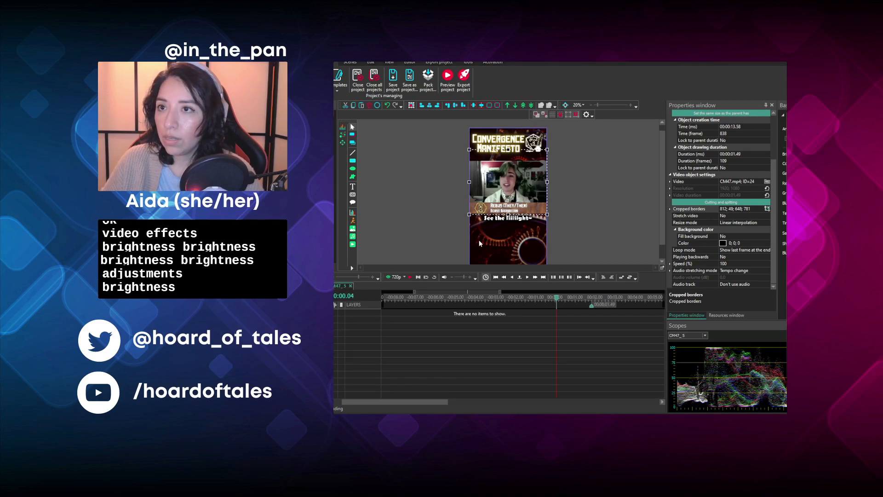
pyautogui.click(645, 272)
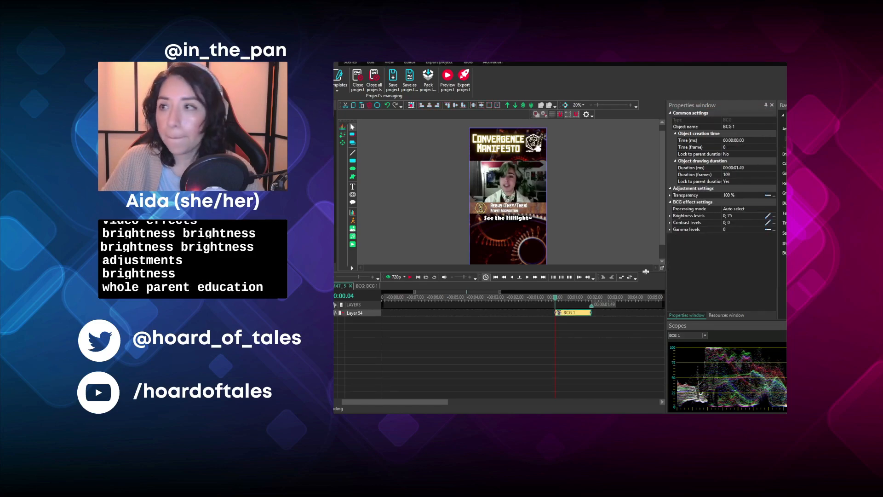
pyautogui.click(670, 216)
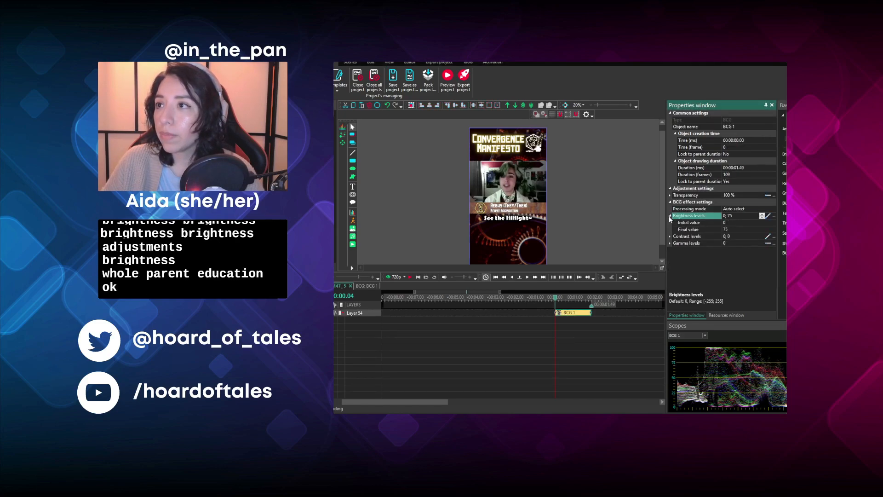
pyautogui.click(409, 276)
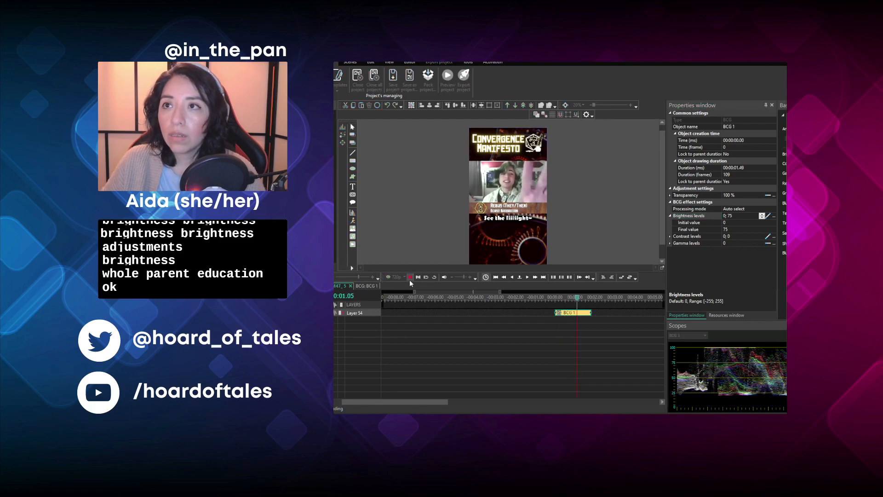
pyautogui.click(410, 276)
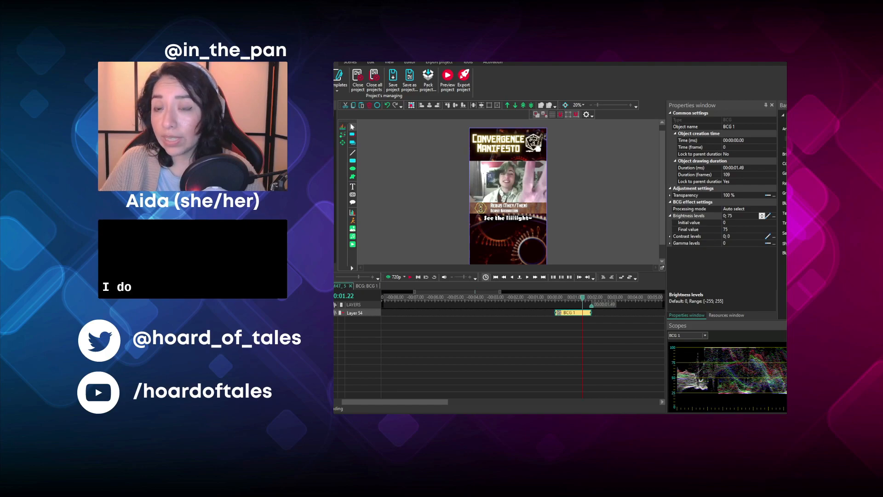
pyautogui.click(350, 285)
# - Add the CM47.mp4 audio at 00:00:13.58 for the "See the liiiight~" clip and place it on Layer 8
pyautogui.click(551, 298)
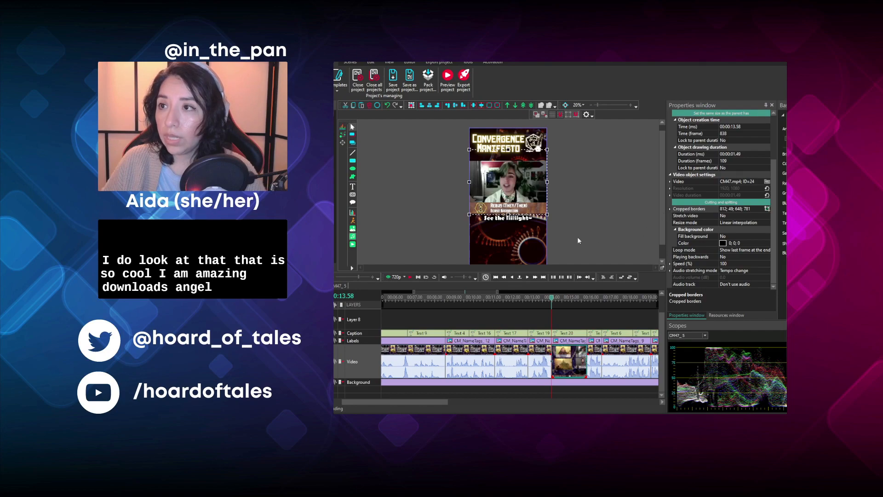
pyautogui.click(643, 271)
pyautogui.moveTo(575, 314); pyautogui.dragTo(572, 332)
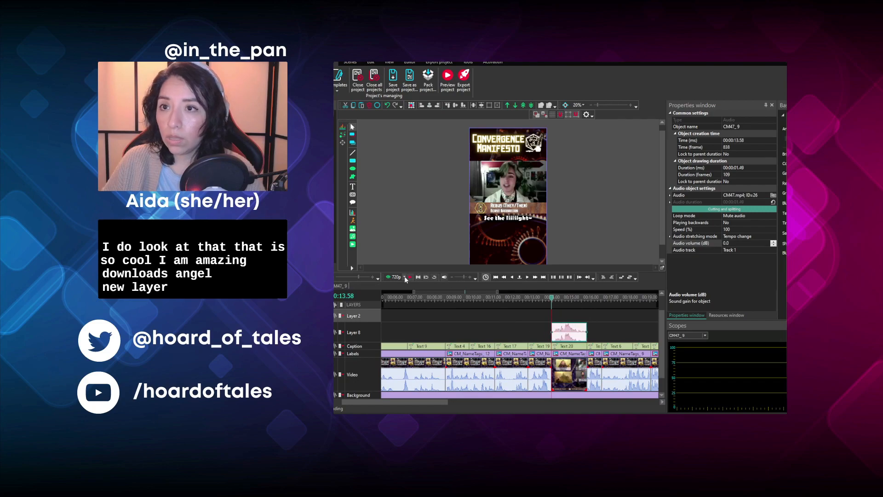
# - Play back the brightened "See the liiiight~" clip together with its added audio
pyautogui.click(408, 278)
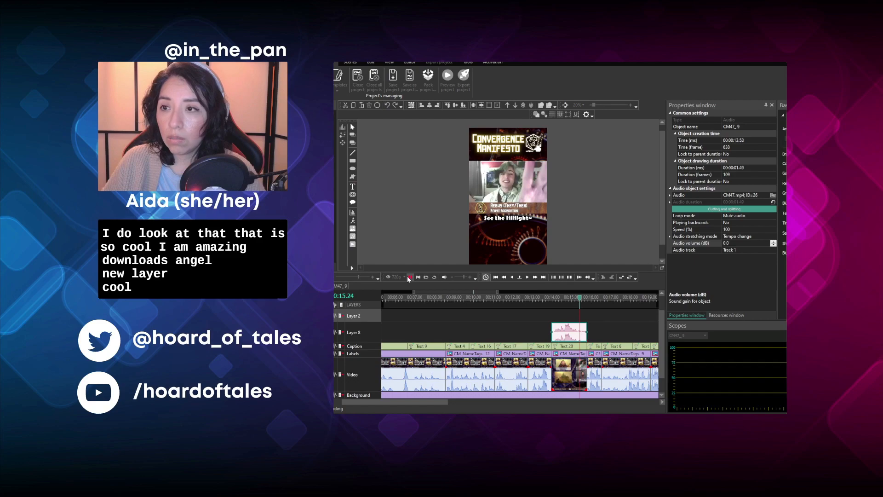
pyautogui.click(409, 278)
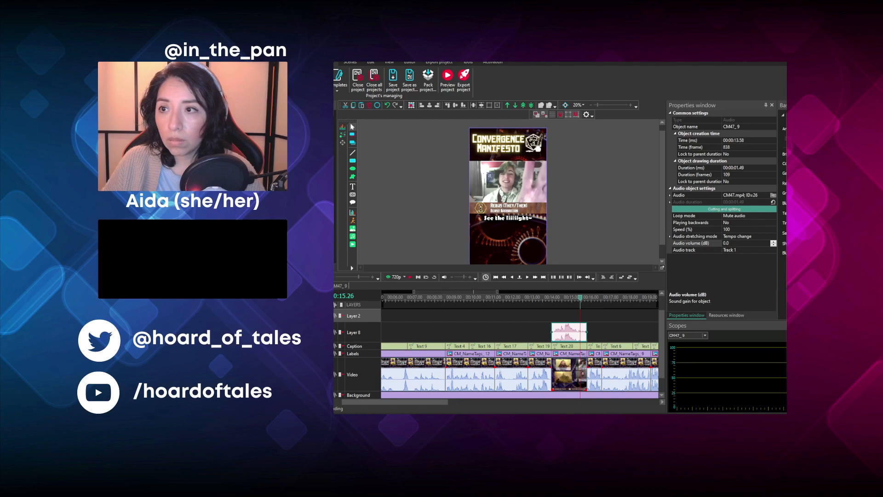
pyautogui.click(551, 298)
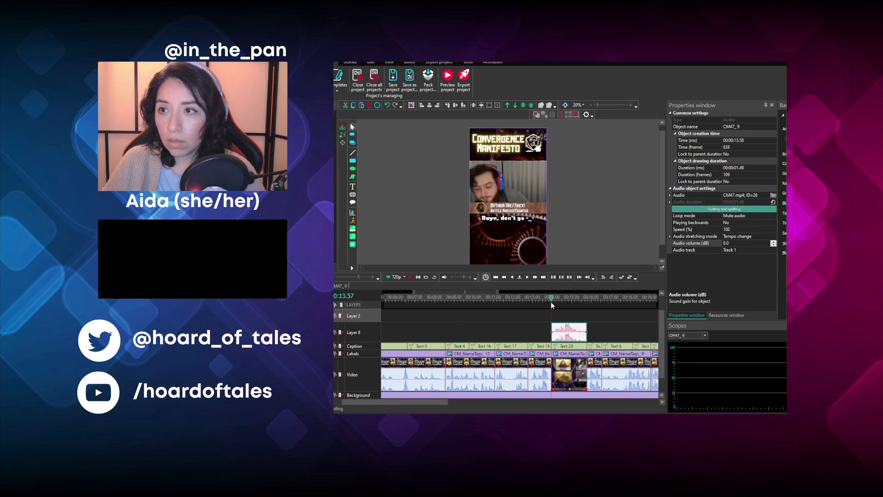
pyautogui.click(555, 297)
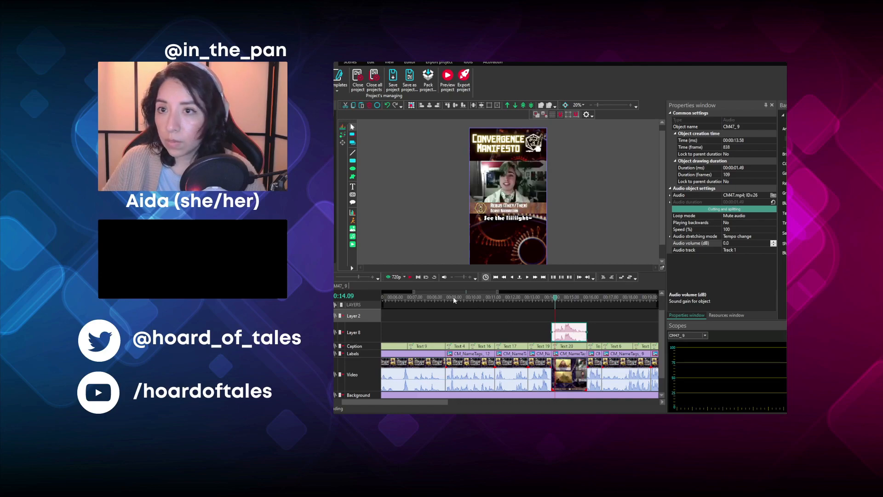
pyautogui.click(410, 278)
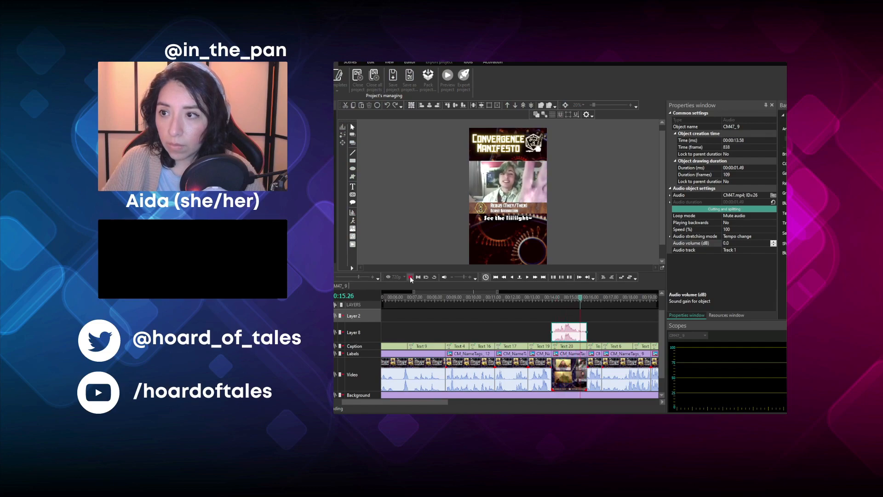
# - Replay the "See the liiiight~" clip from 00:00:14.00 through to the "We are awful!" caption
pyautogui.click(411, 278)
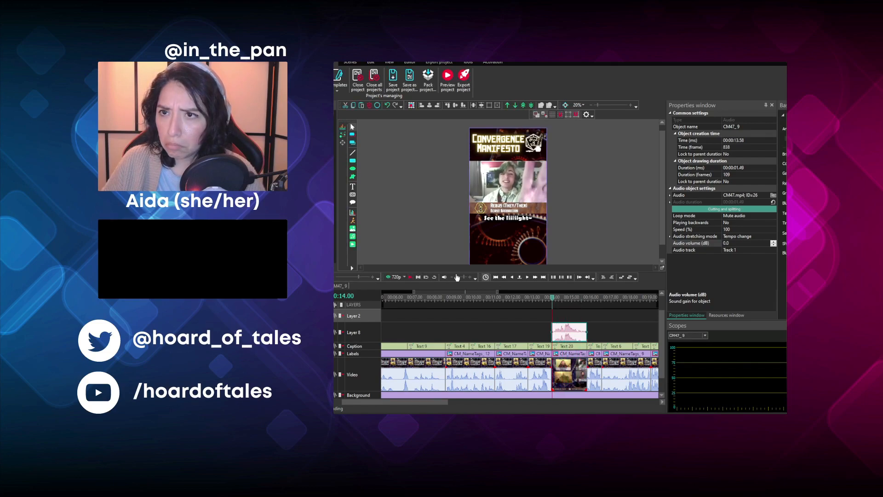
pyautogui.click(411, 277)
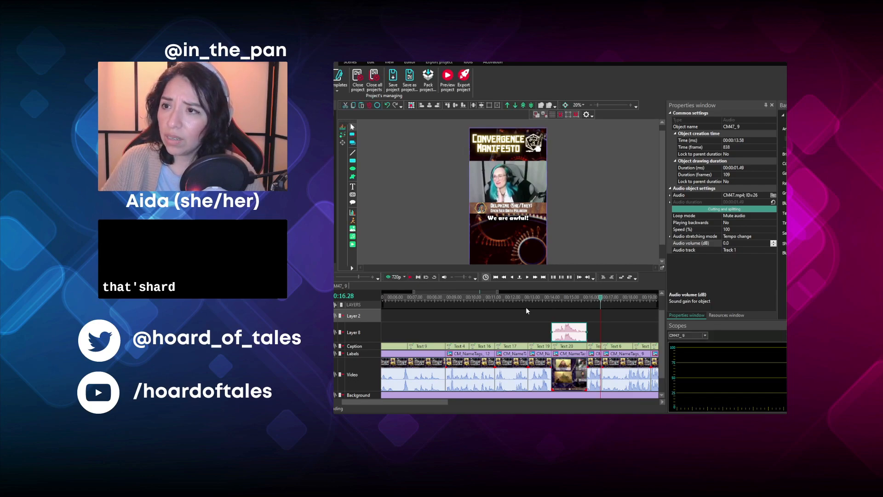
# - Trim off the start of the Angel sound effect at 00:00:14.11 and move it to Layer 2 at 00:00:13.58
pyautogui.click(555, 299)
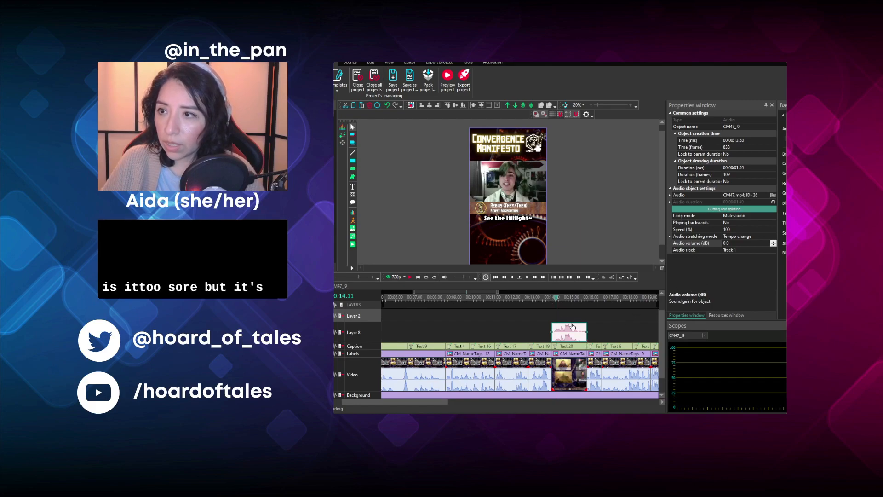
pyautogui.scroll(3, 572, 326)
pyautogui.scroll(-3, 572, 326)
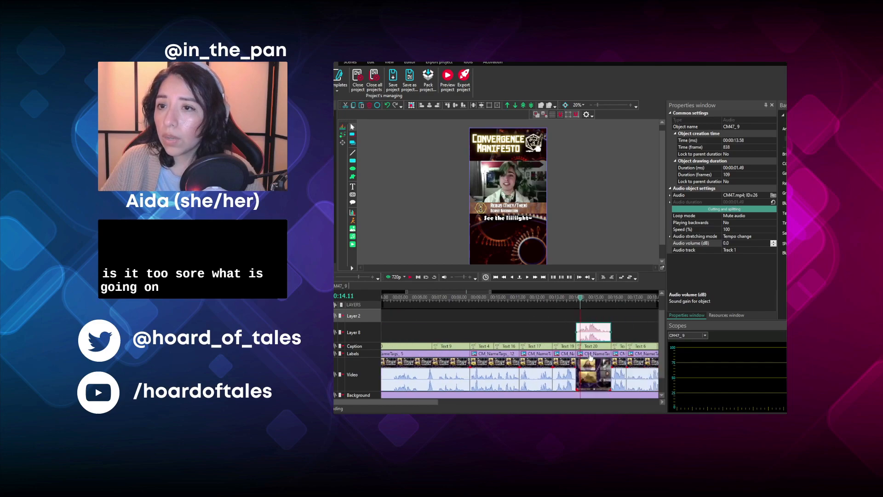
pyautogui.moveTo(661, 348); pyautogui.dragTo(589, 318)
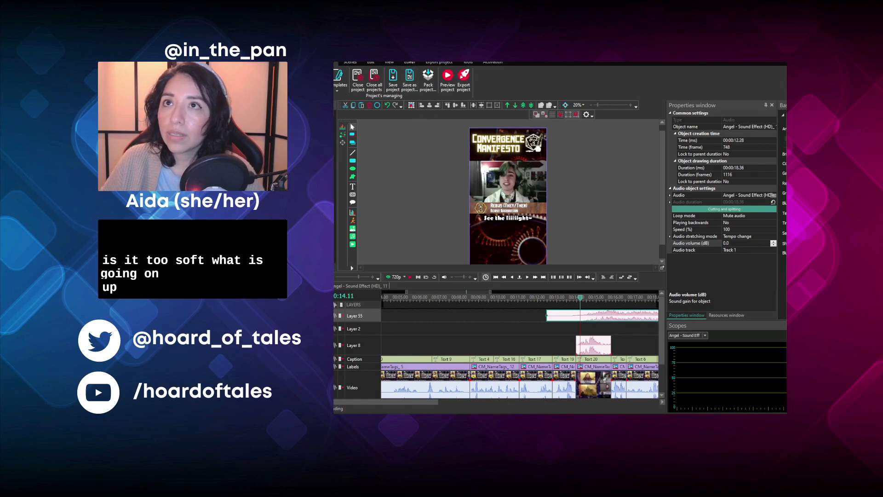
pyautogui.click(409, 62)
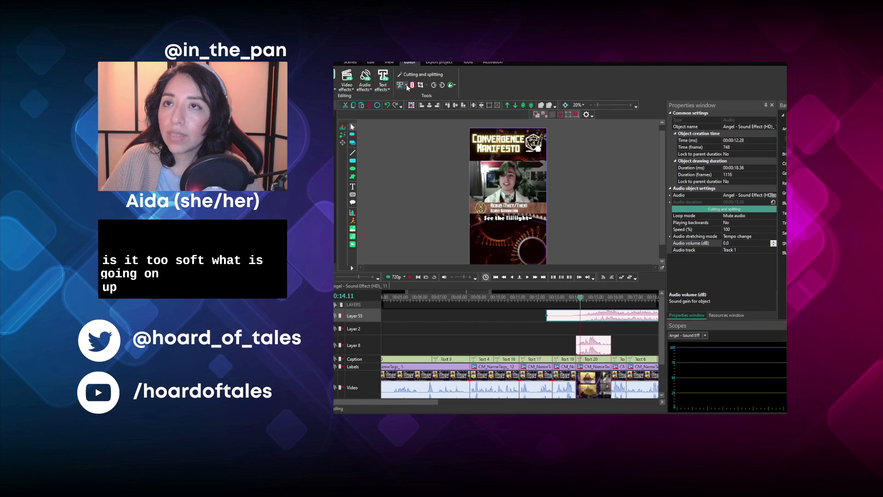
pyautogui.click(561, 276)
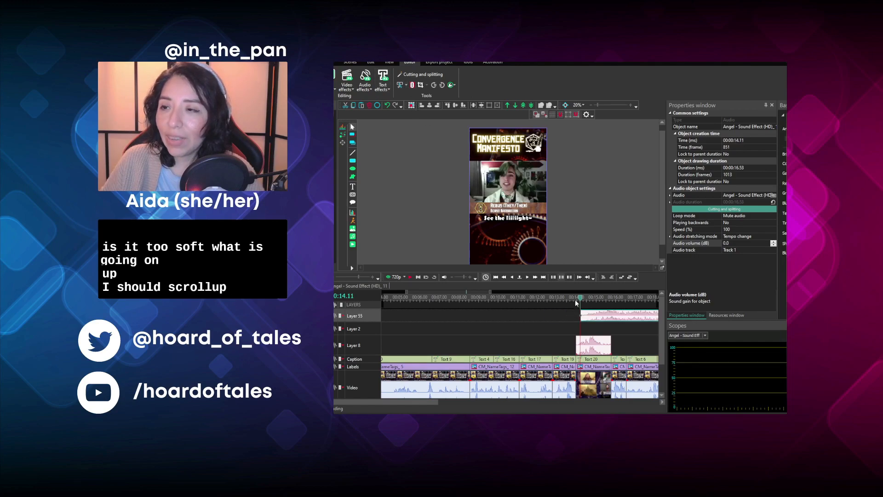
pyautogui.moveTo(597, 315); pyautogui.dragTo(593, 326)
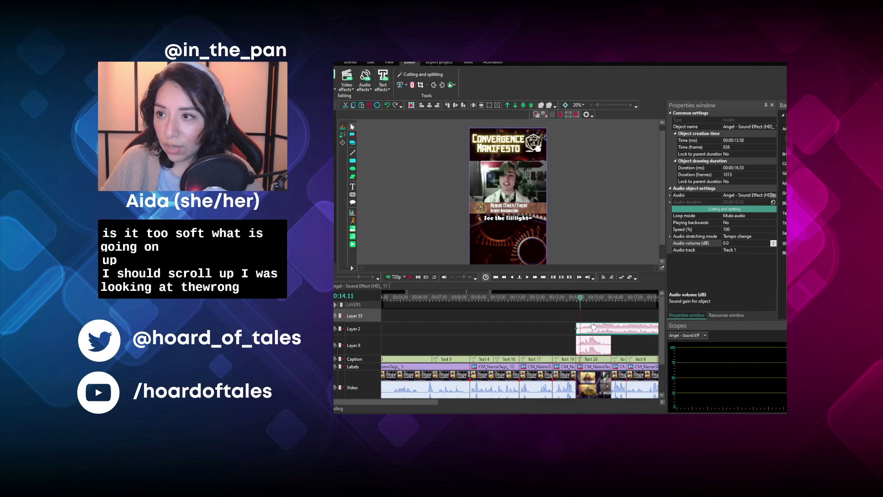
# - Play back the "See the liiiight~" clip from 00:00:14.05 with the Angel sound effect
pyautogui.click(578, 300)
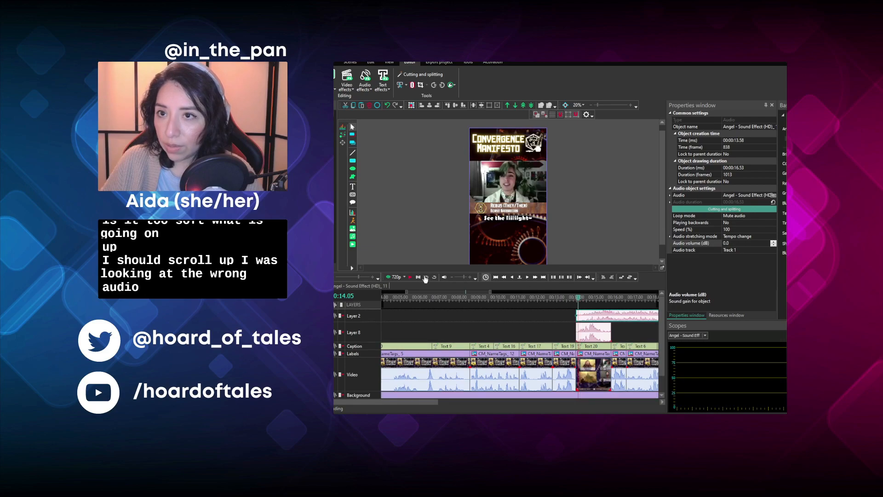
pyautogui.click(409, 278)
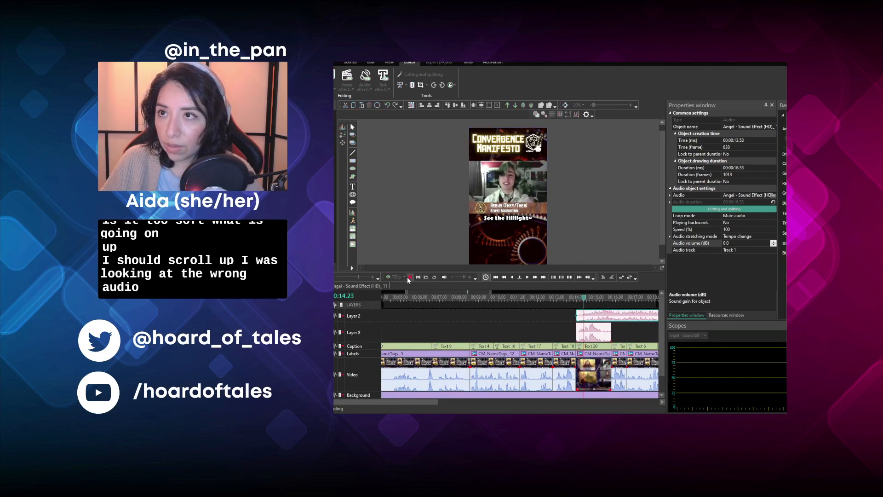
pyautogui.click(409, 280)
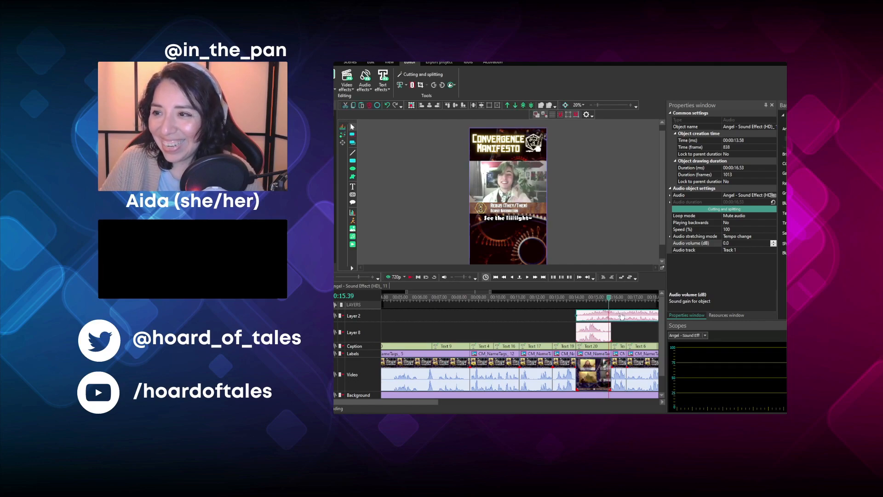
# - Try trimming off the end of the Angel sound effect at 00:00:15.44
pyautogui.click(614, 299)
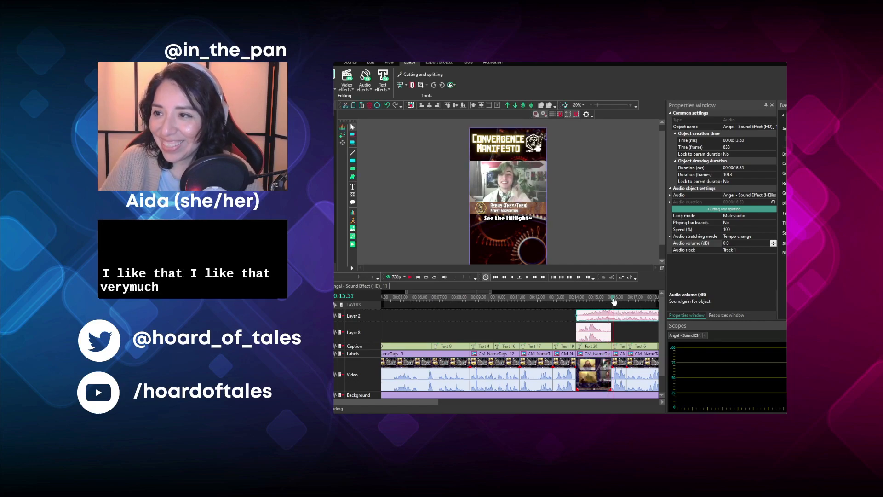
pyautogui.click(611, 301)
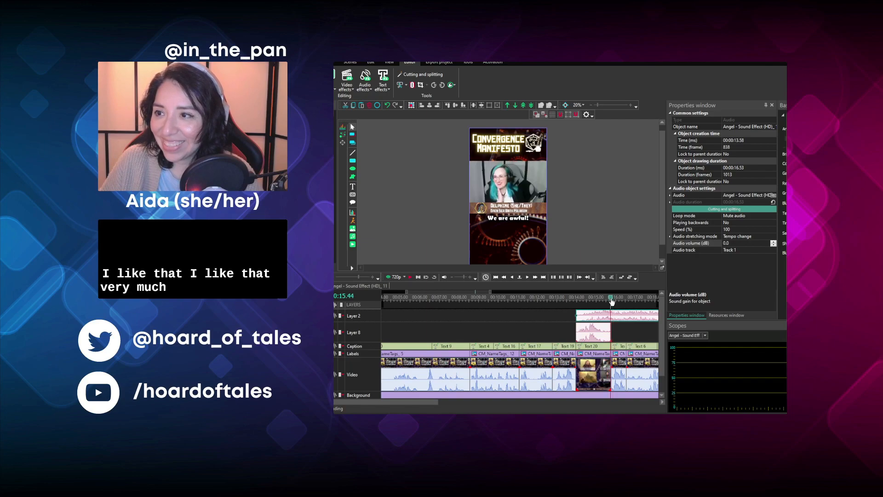
pyautogui.click(415, 119)
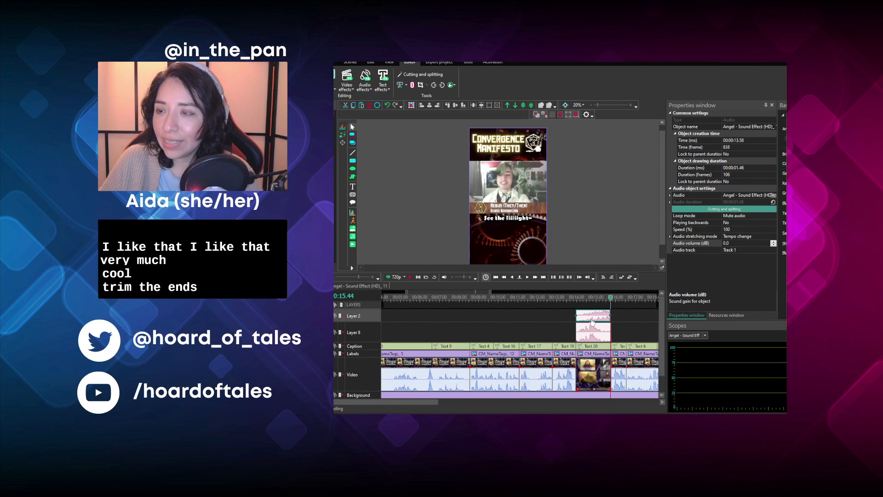
# - Play back the clip with the trimmed Angel sound effect to judge how the sound ends
pyautogui.click(577, 299)
pyautogui.click(413, 277)
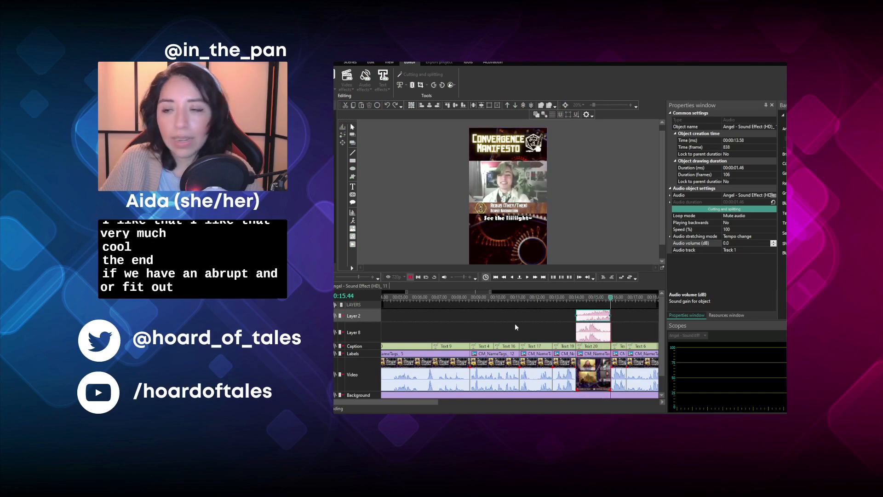
pyautogui.press('space')
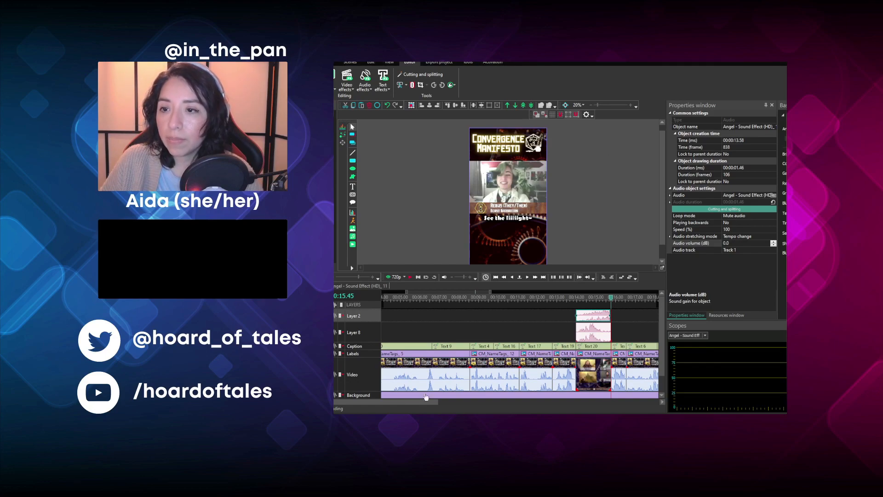
# - Undo the end trim of the Angel sound effect and cut its end at 00:00:15.47, where the "We are awful!" clip starts
pyautogui.moveTo(404, 403); pyautogui.dragTo(454, 404)
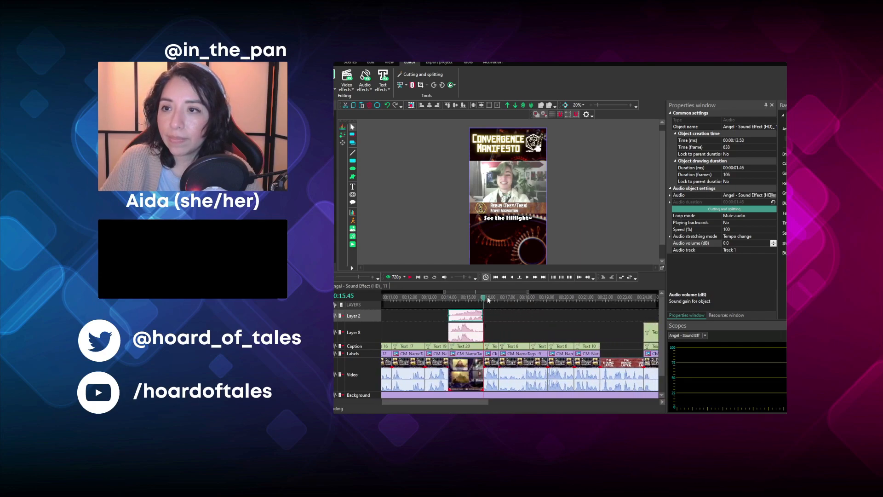
pyautogui.click(527, 280)
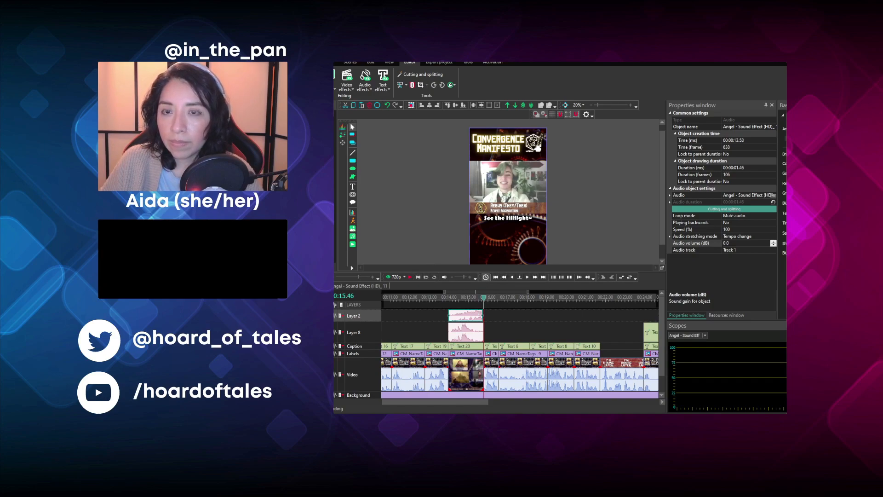
pyautogui.scroll(3, 483, 350)
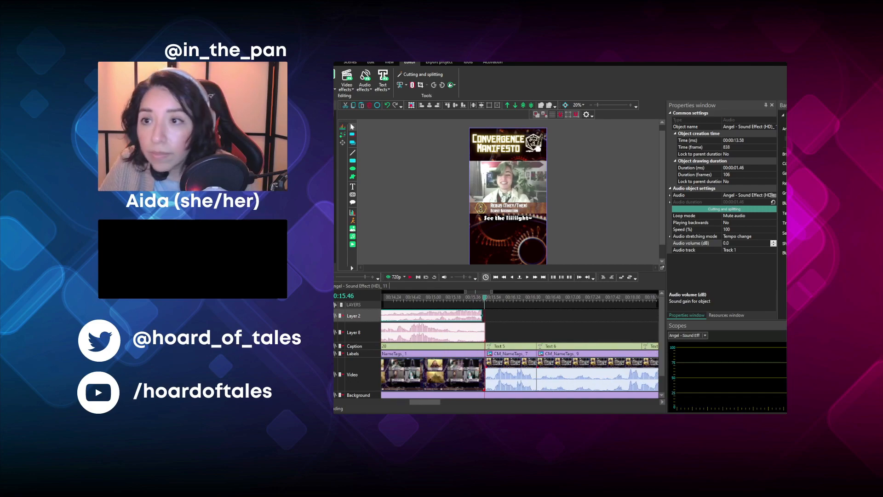
pyautogui.hotkey('ctrl', 'z')
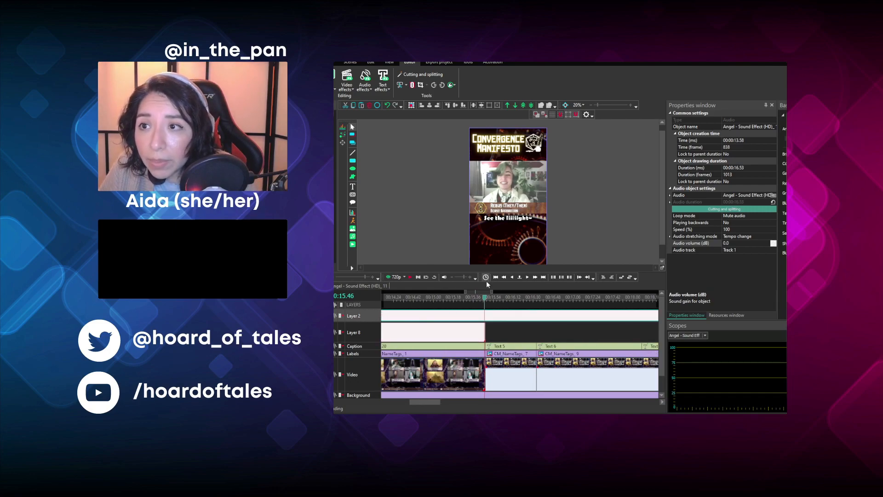
pyautogui.click(529, 278)
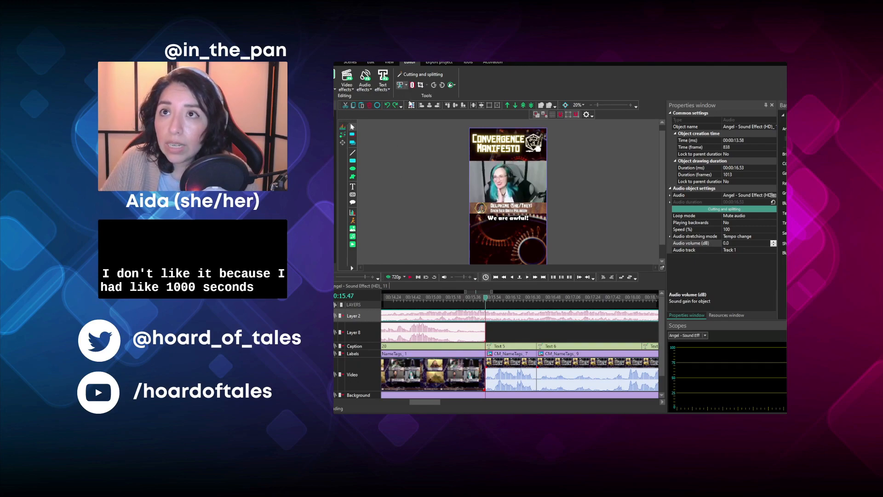
pyautogui.click(409, 115)
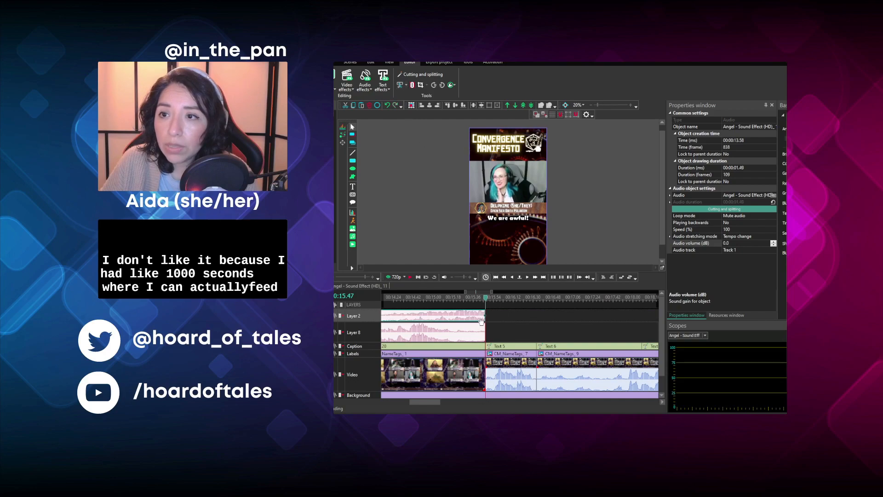
# - Add a fade-out with a duration of 20 to the Angel sound effect, align it to the sound's end, and return to the main timeline
pyautogui.click(640, 277)
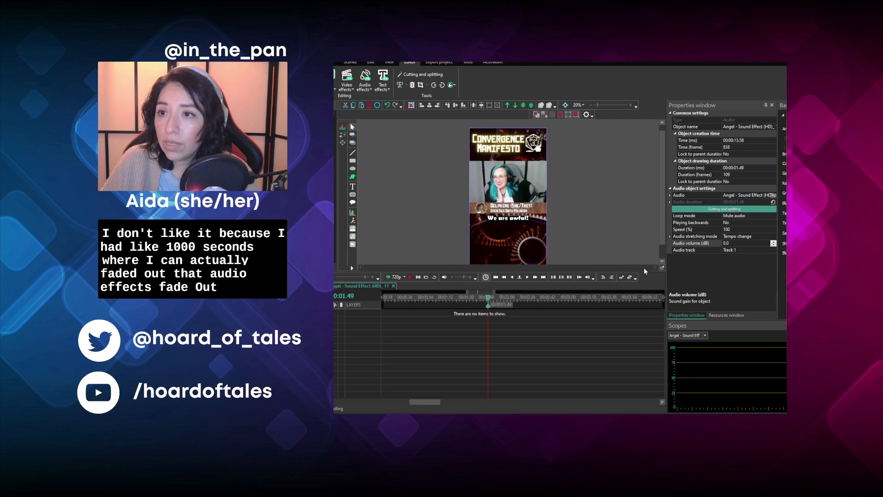
pyautogui.press('Return')
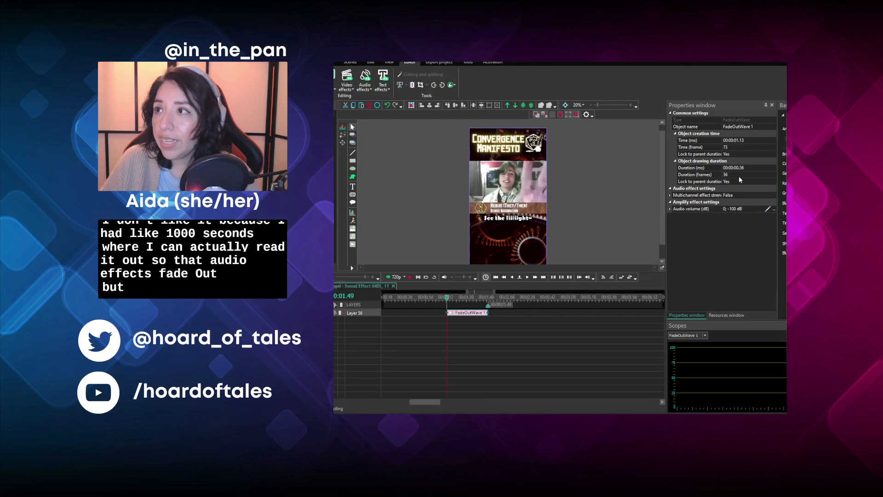
pyautogui.click(742, 168)
pyautogui.write('20')
pyautogui.click(549, 326)
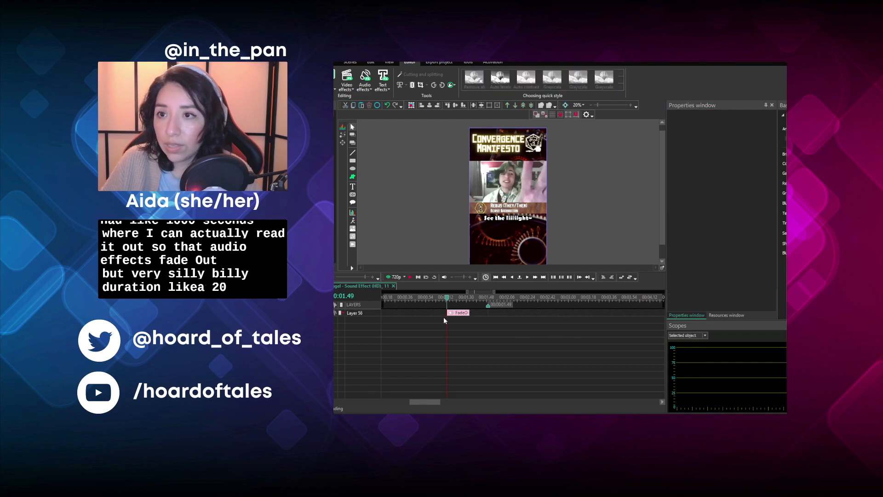
pyautogui.moveTo(458, 313); pyautogui.dragTo(474, 315)
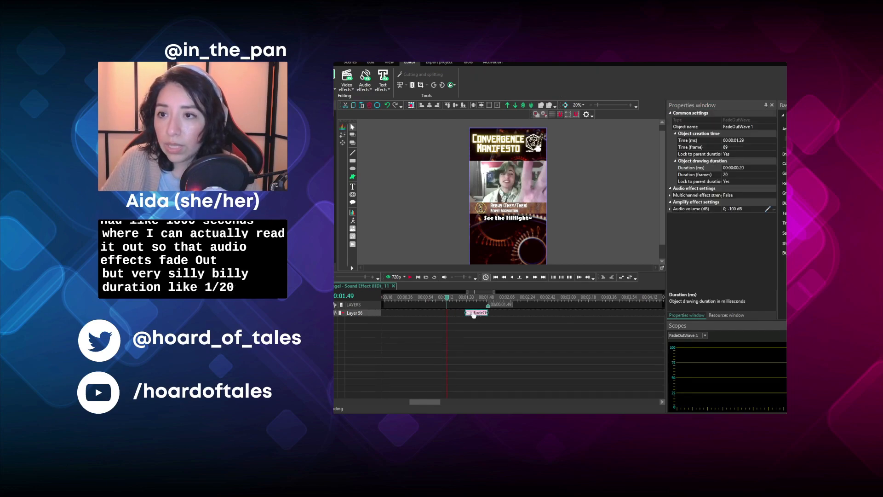
pyautogui.click(322, 286)
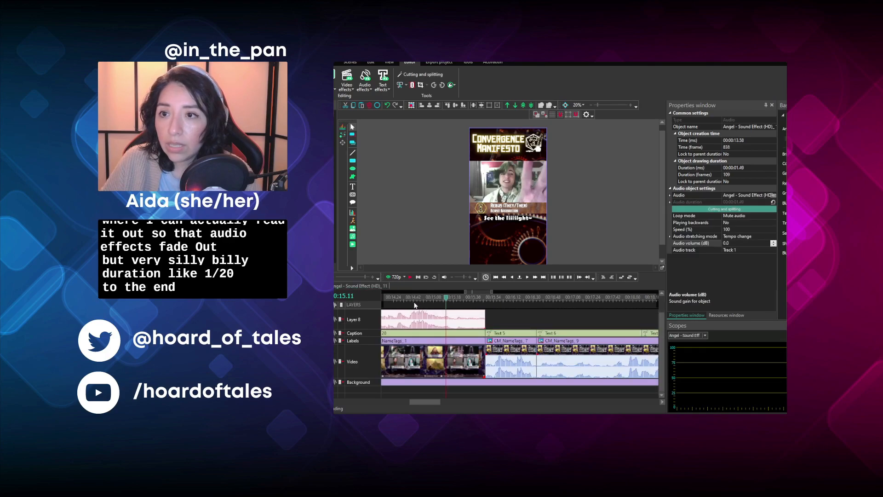
# - Play back from the faded-out Angel sound effect into the "I've GOT to watch my words today!" caption
pyautogui.click(405, 297)
pyautogui.click(409, 278)
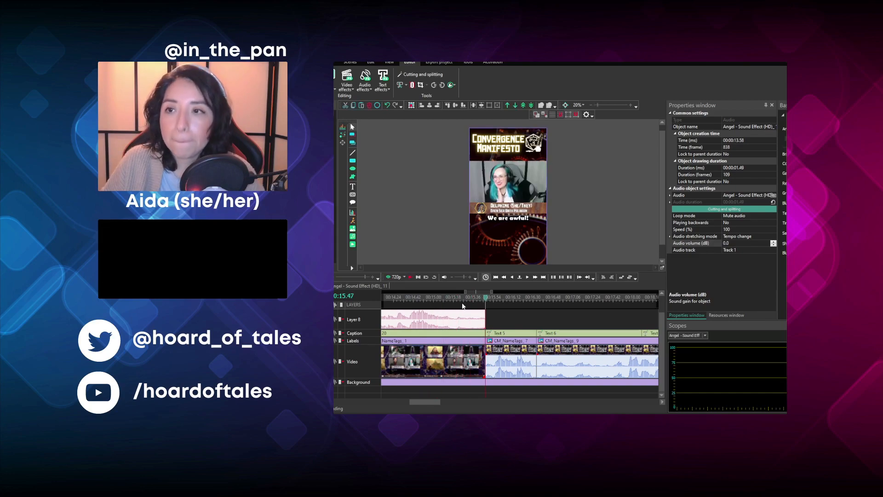
pyautogui.click(409, 278)
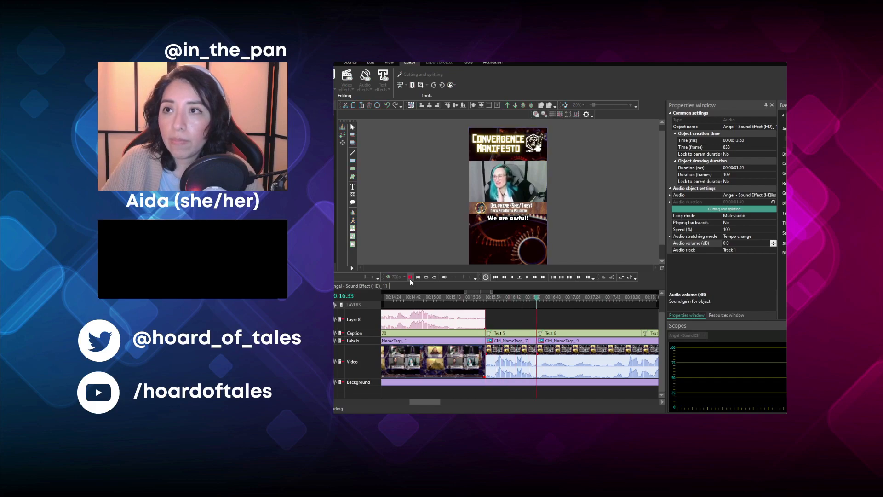
pyautogui.moveTo(429, 402); pyautogui.dragTo(437, 404)
pyautogui.click(411, 277)
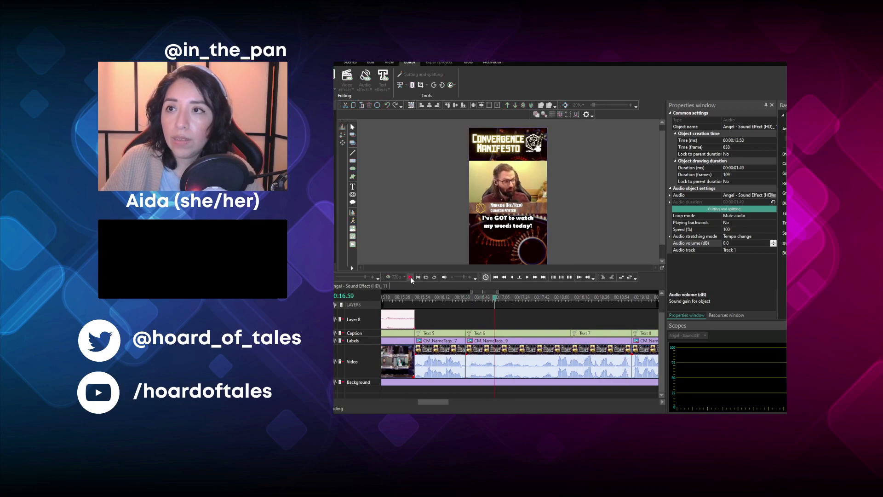
# - Select the CM47 video clip at 00:00:16.33, play on through the "This is like um (laughing)" caption, and move the playhead to 00:00:19.07
pyautogui.click(555, 349)
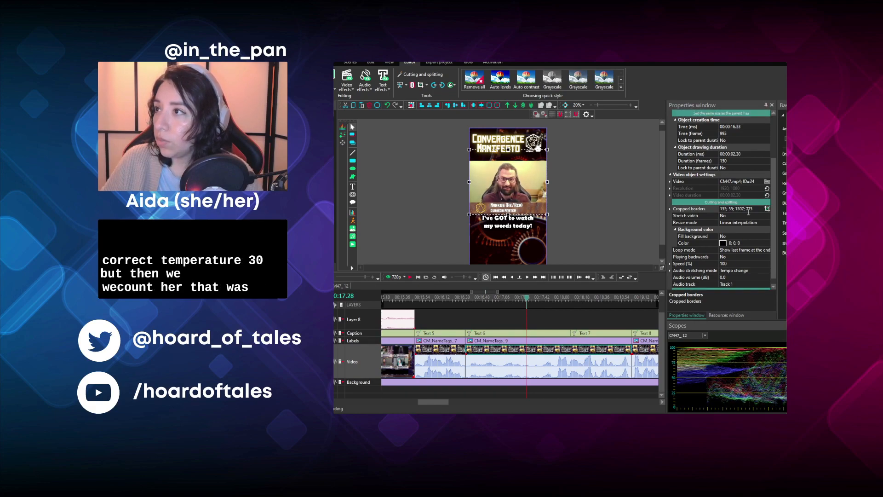
pyautogui.moveTo(428, 400); pyautogui.dragTo(441, 399)
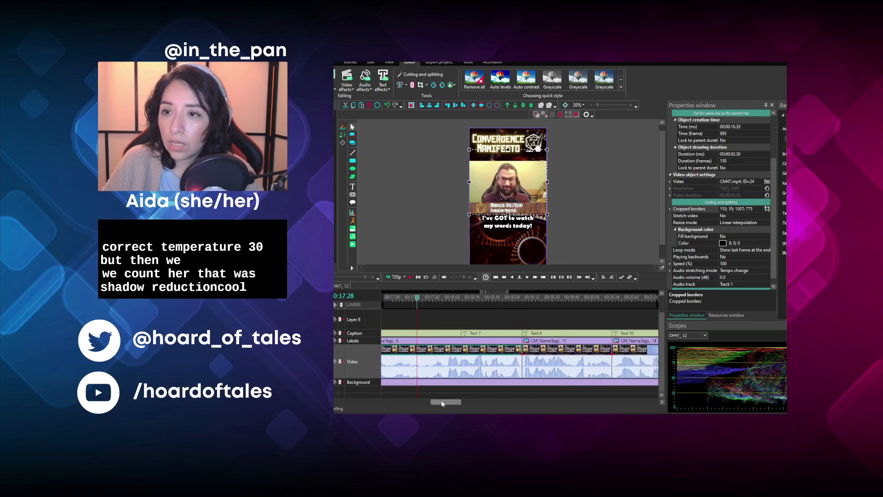
pyautogui.click(408, 278)
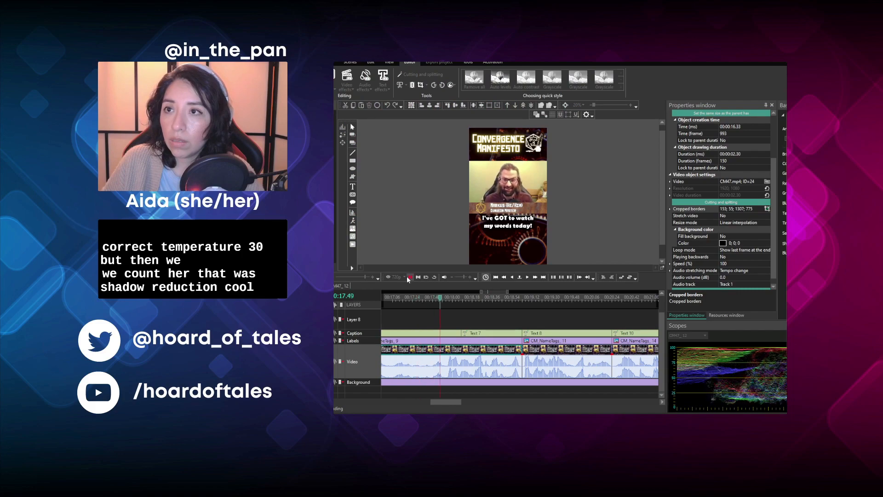
pyautogui.click(409, 278)
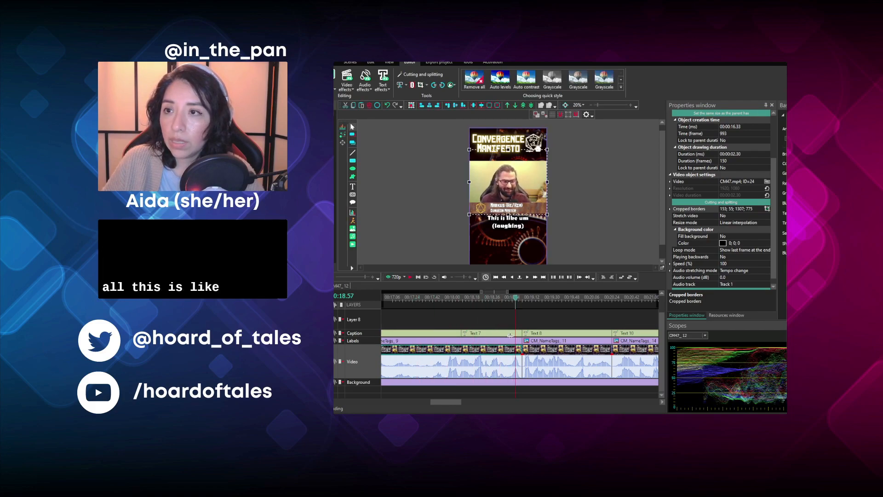
pyautogui.click(527, 297)
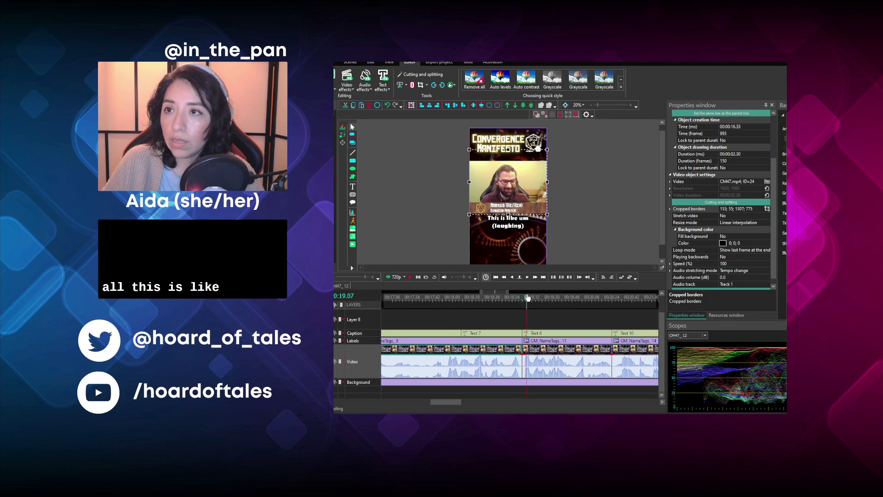
# - Play back the "(laughing)" caption, move on to 00:00:20.25, and play the start of the "Subtle things going on..." clip
pyautogui.click(413, 277)
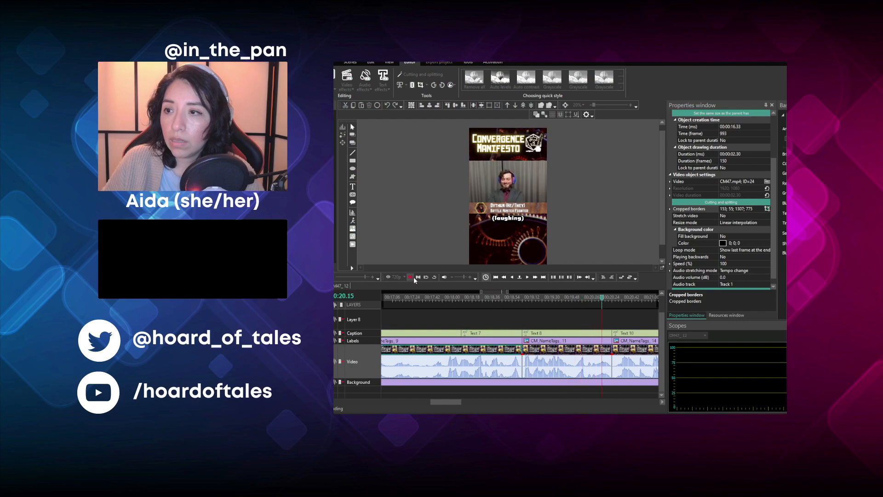
pyautogui.moveTo(440, 403); pyautogui.dragTo(459, 403)
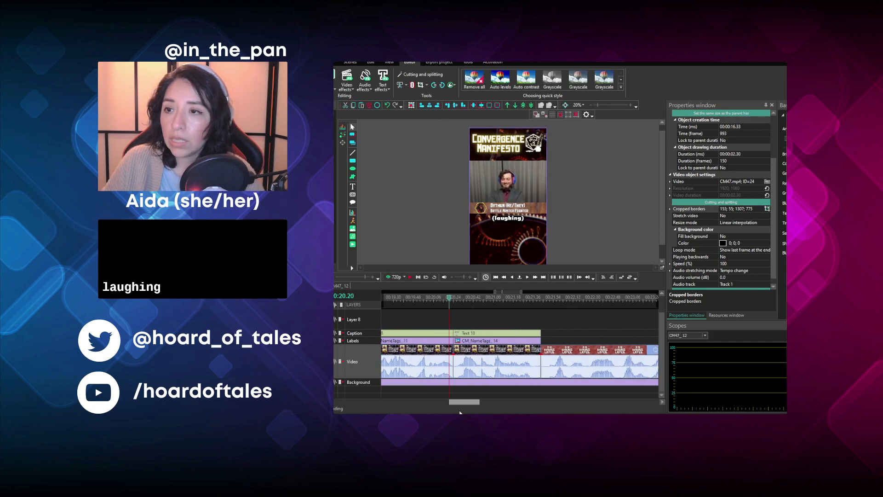
pyautogui.click(454, 297)
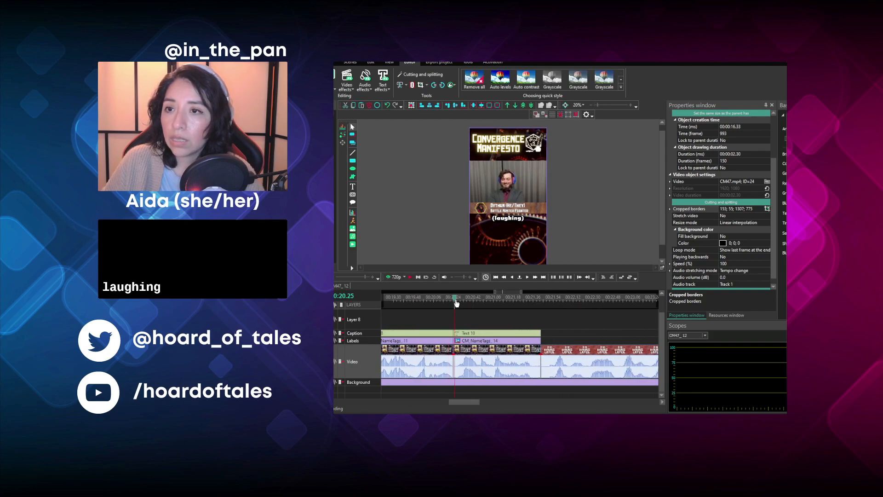
pyautogui.click(410, 279)
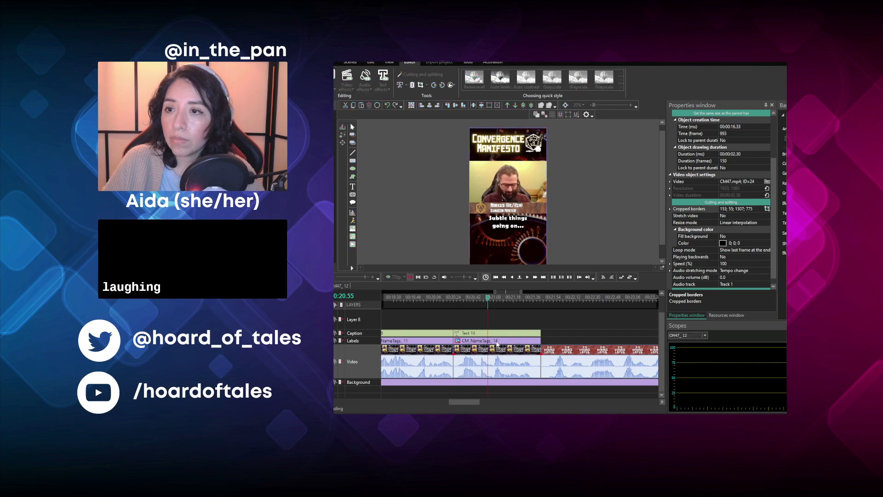
# - Inspect the video clip under the "Subtle things going on..." caption, deselect it, and play on into the "24 HOURS LATER" card
pyautogui.click(497, 346)
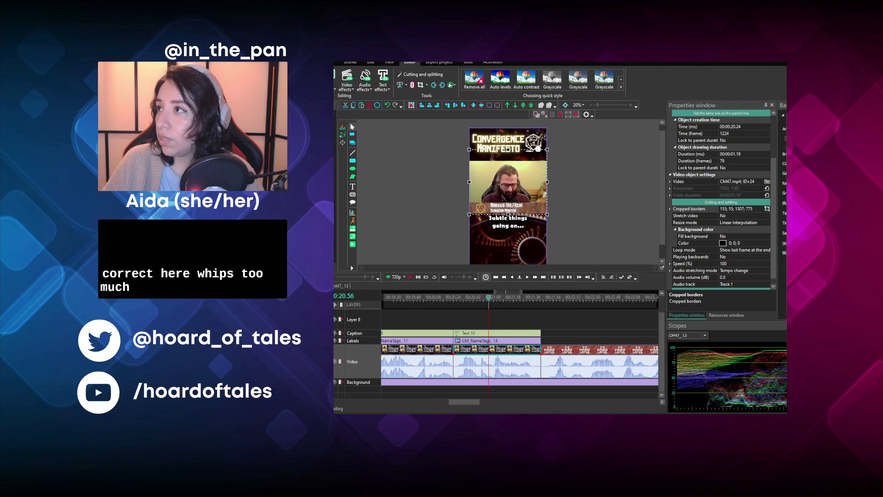
pyautogui.click(594, 249)
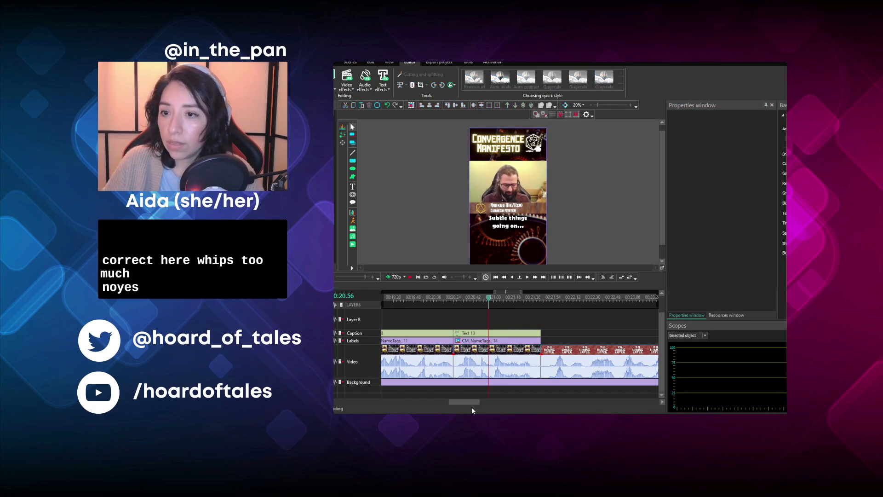
pyautogui.moveTo(469, 403); pyautogui.dragTo(476, 403)
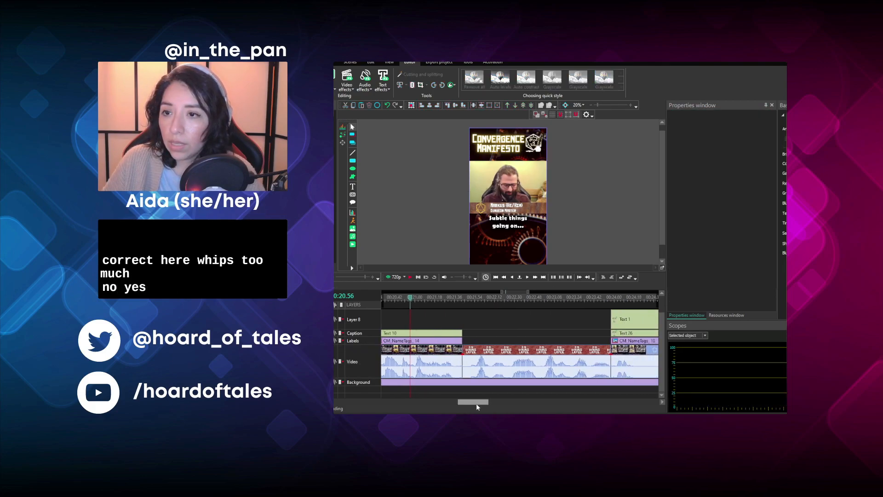
pyautogui.click(410, 278)
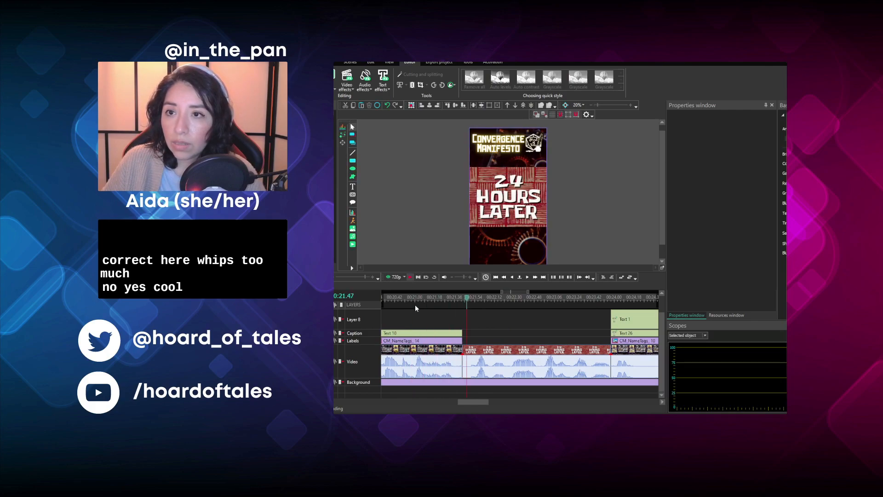
# - Change the caption just before the "24 HOURS LATER" card to "Subtle things going on here..."
pyautogui.click(441, 294)
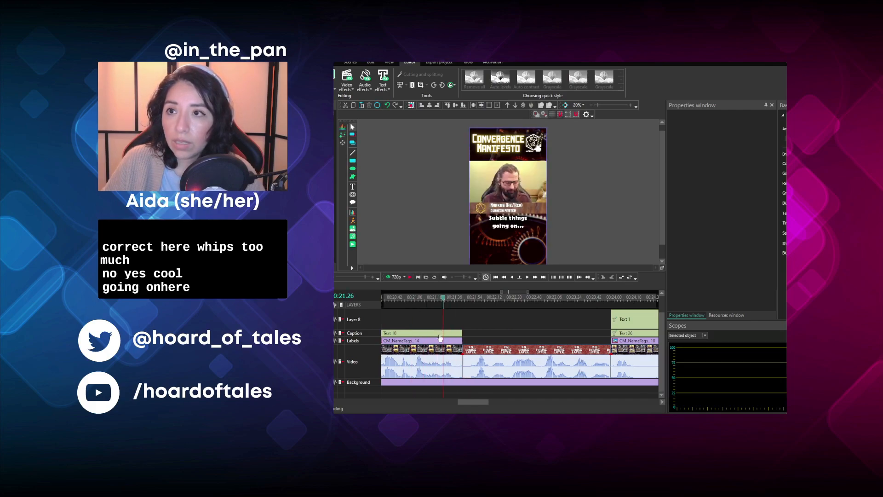
pyautogui.click(504, 240)
pyautogui.doubleClick(518, 229)
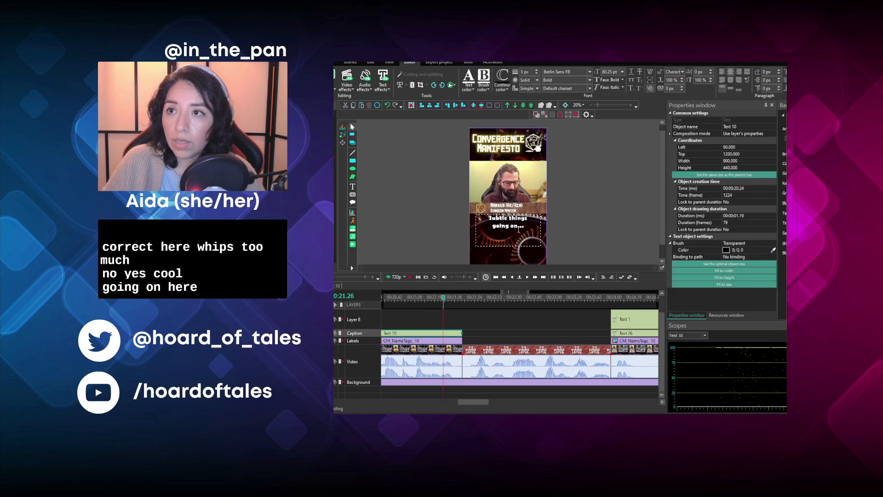
pyautogui.write('hwe')
pyautogui.press('BackSpace')
pyautogui.press('BackSpace')
pyautogui.write('ere')
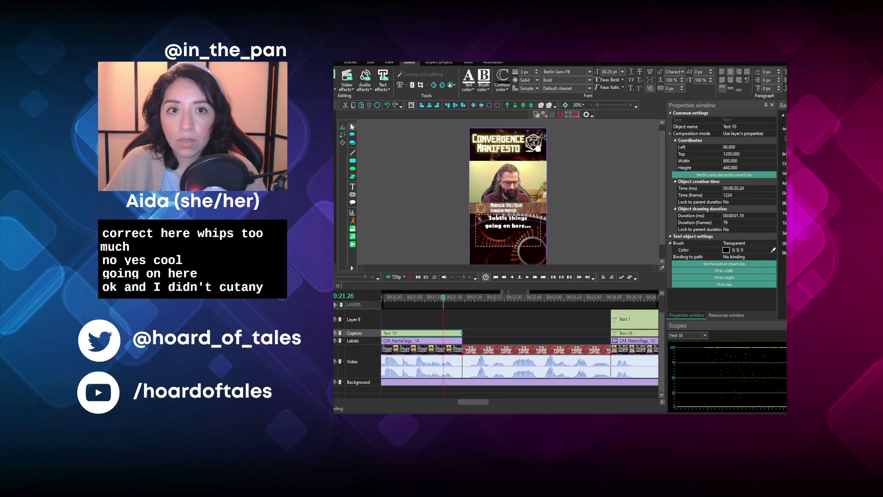
# - Review the rest of the timeline up to its end, and play the "Trying to cast Identify" clip from 00:00:24.03
pyautogui.scroll(-2, 520, 344)
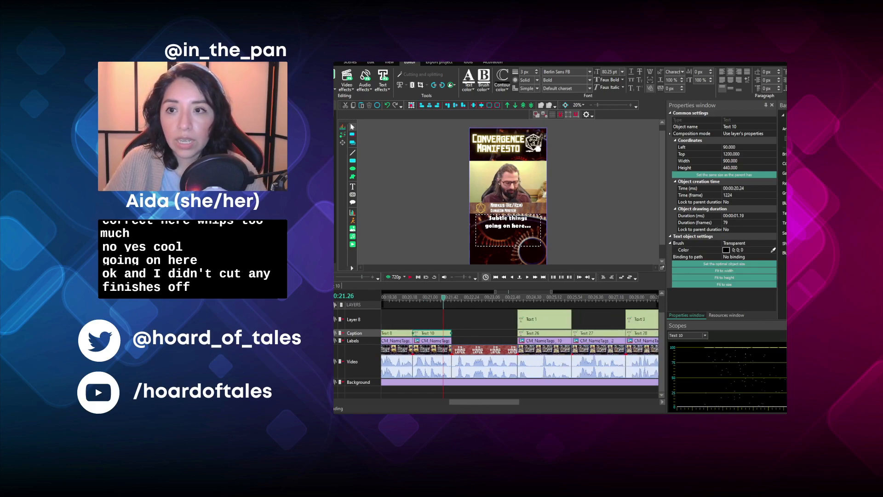
pyautogui.moveTo(478, 398); pyautogui.dragTo(577, 402)
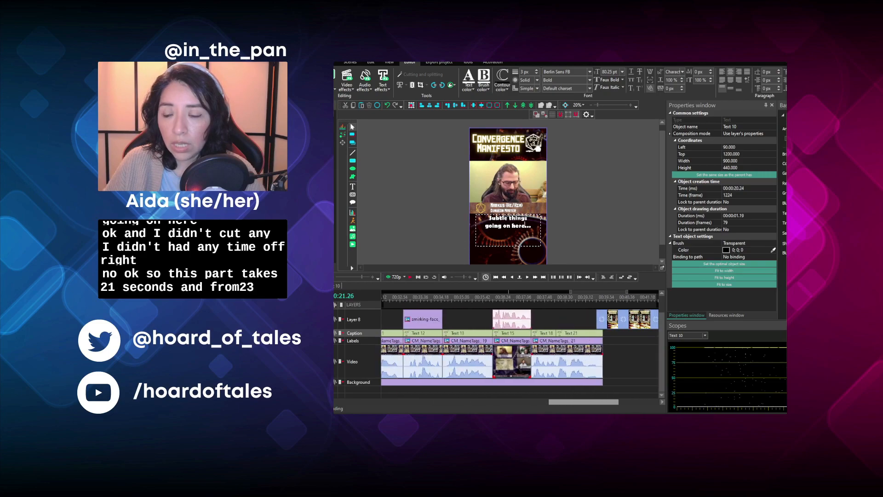
pyautogui.moveTo(577, 402); pyautogui.dragTo(500, 401)
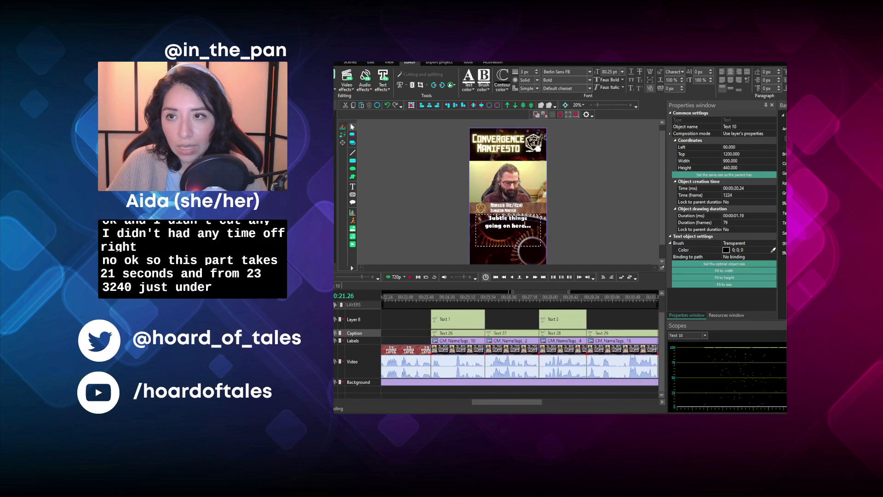
pyautogui.click(434, 297)
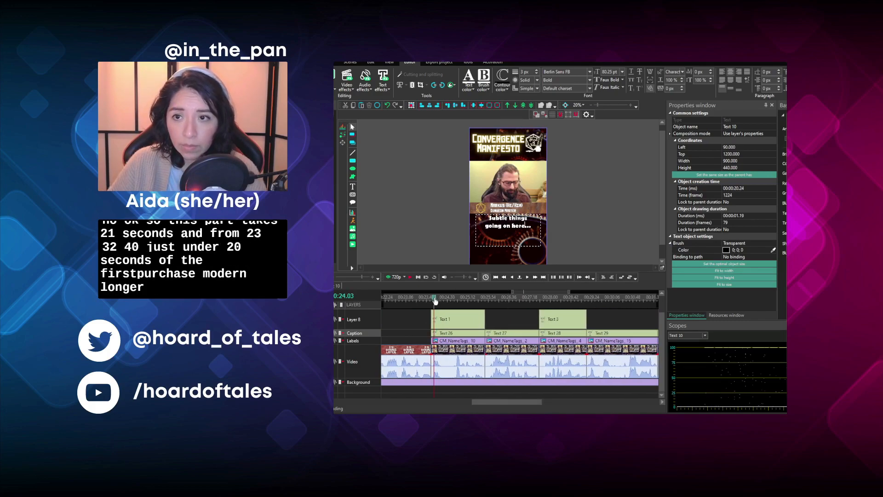
pyautogui.click(412, 276)
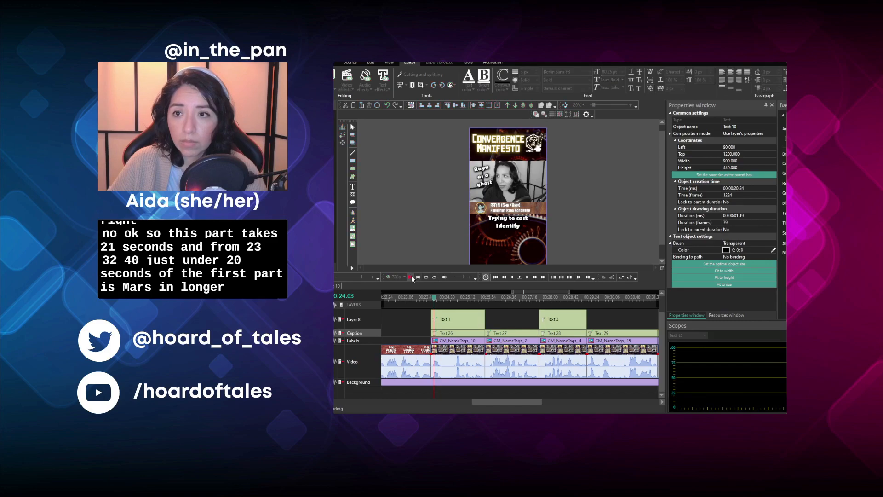
pyautogui.click(411, 278)
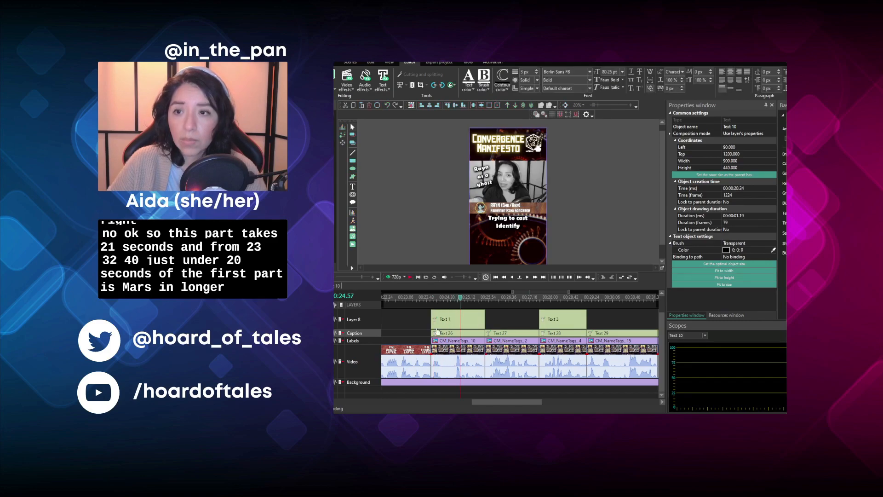
# - Try a higher-contrast look on the black-and-white "Trying to cast Identify" clip, play it back, and undo the change
pyautogui.click(458, 355)
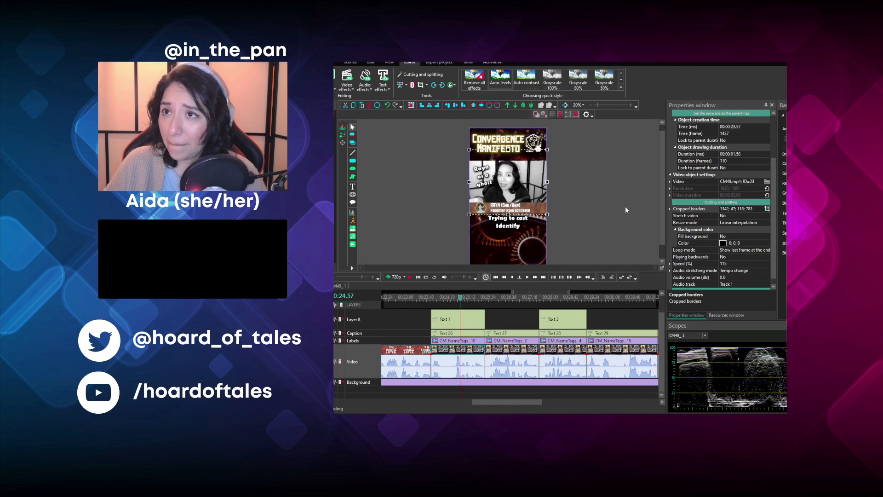
pyautogui.click(434, 298)
pyautogui.click(410, 277)
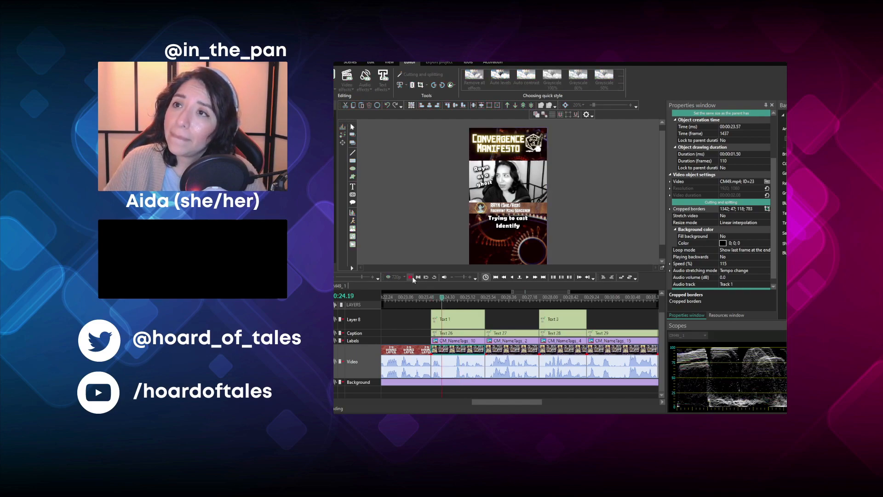
pyautogui.click(413, 279)
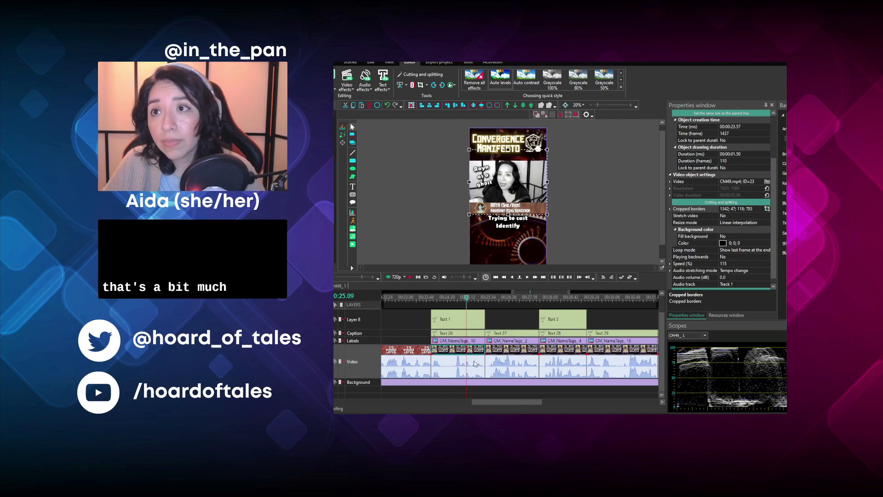
pyautogui.hotkey('ctrl', 'z')
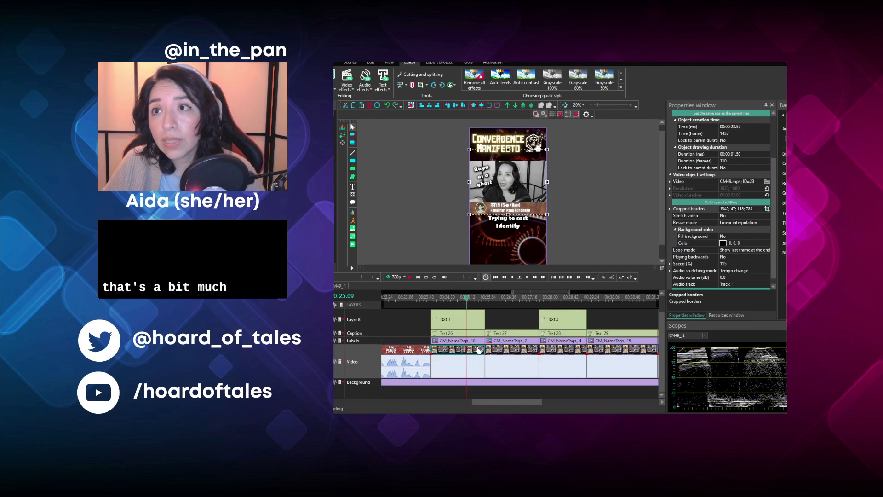
# - Add a Smoke effect inside the black-and-white "Trying to cast Identify" video clip and preview it
pyautogui.click(436, 297)
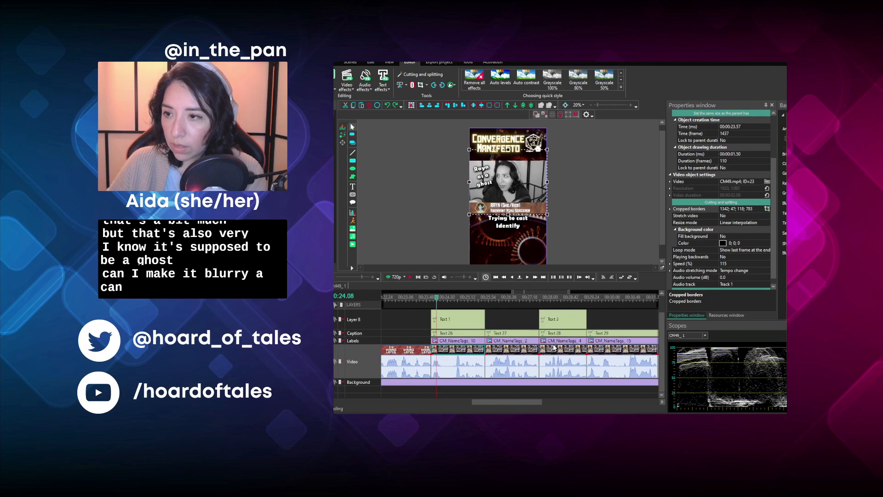
pyautogui.doubleClick(607, 393)
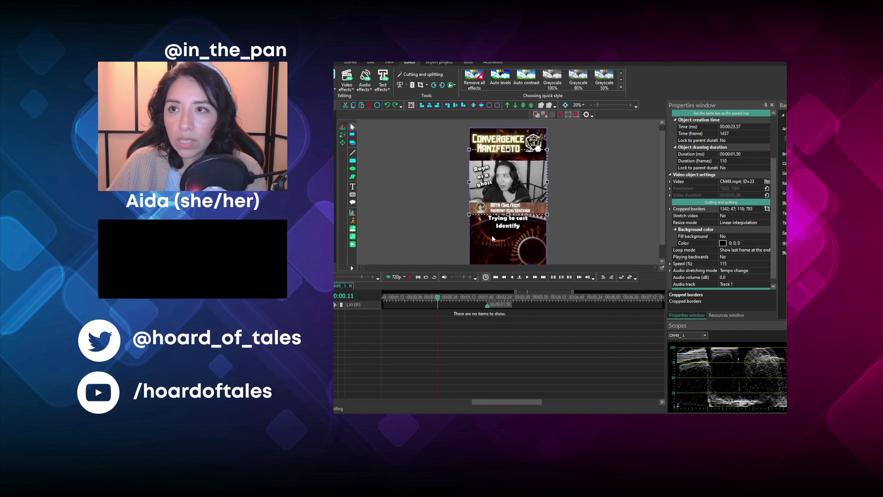
pyautogui.click(648, 270)
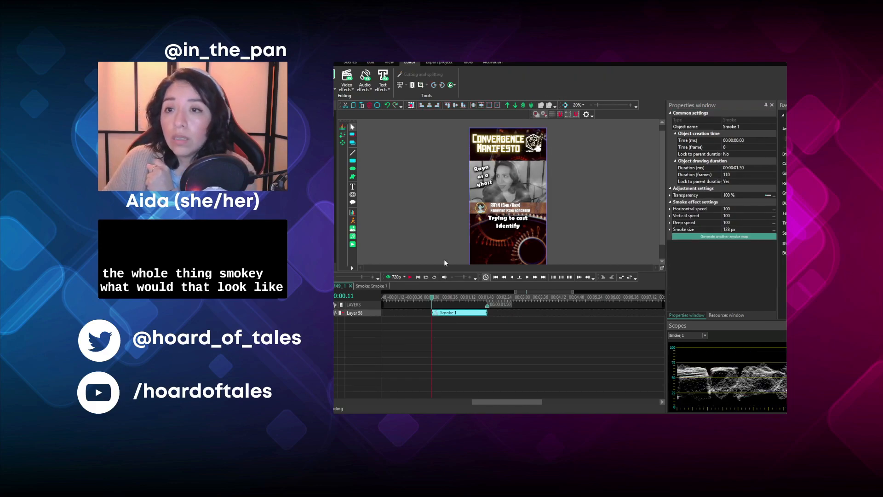
pyautogui.click(413, 281)
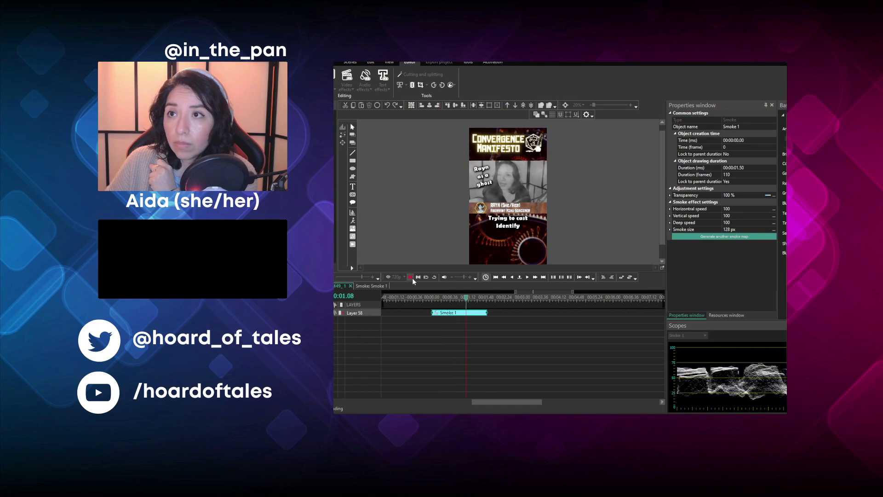
pyautogui.click(413, 282)
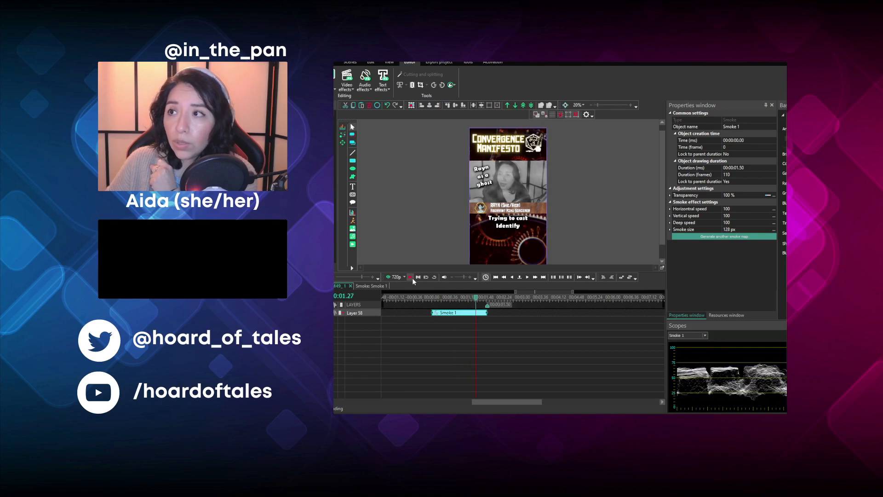
# - Set the Smoke effect's transparency to 60%, after trying 80%
pyautogui.click(669, 196)
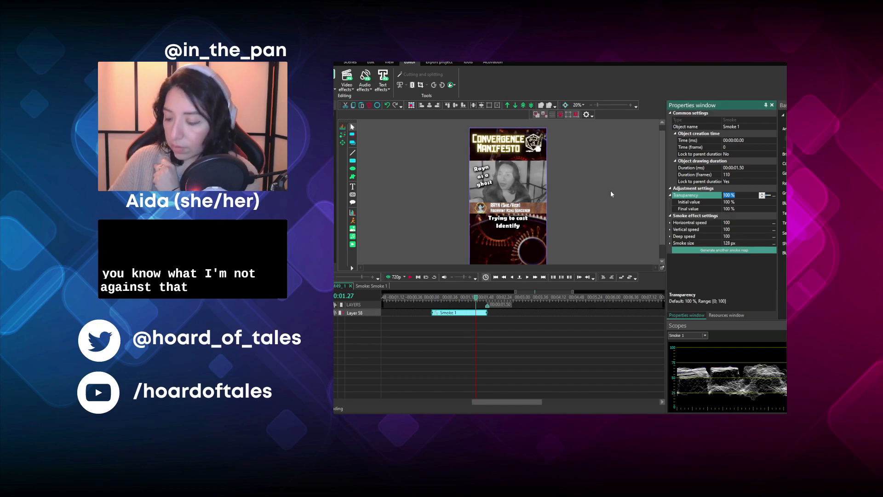
pyautogui.press('Return')
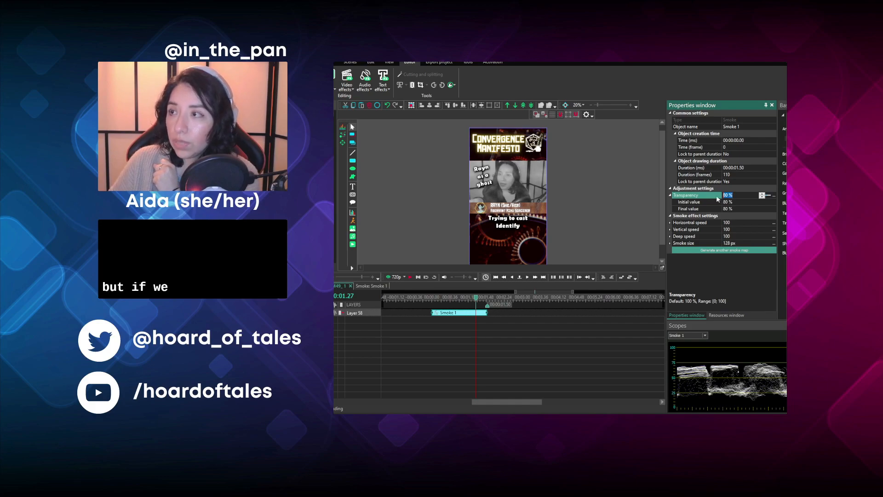
pyautogui.write('60')
pyautogui.press('Return')
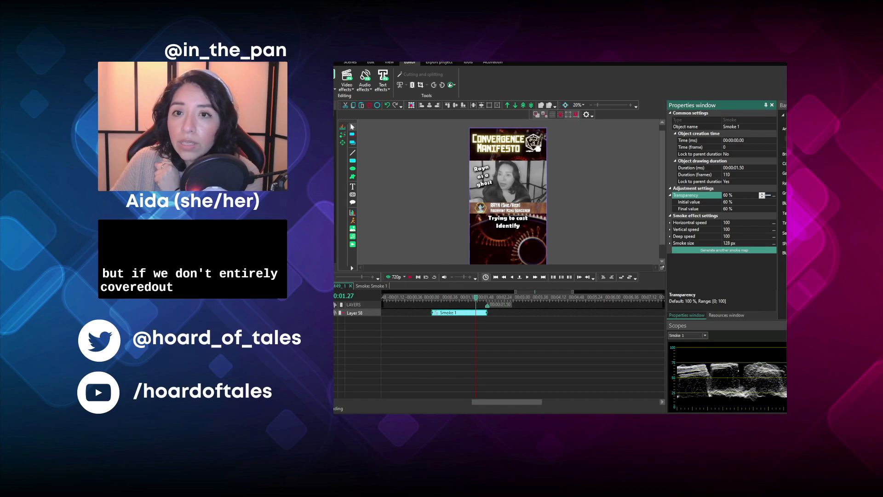
# - Return to the main timeline and play the smoky "Trying to cast Identify" clip from 00:00:23.59
pyautogui.click(351, 286)
pyautogui.click(432, 299)
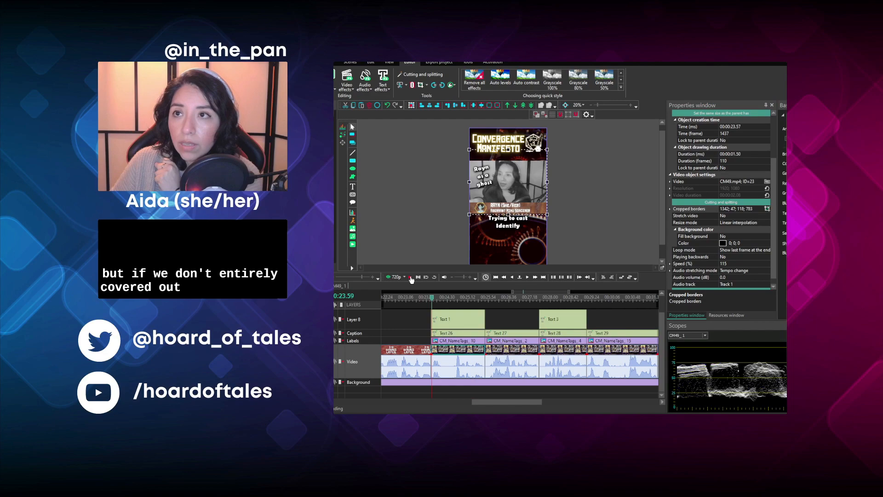
pyautogui.click(410, 277)
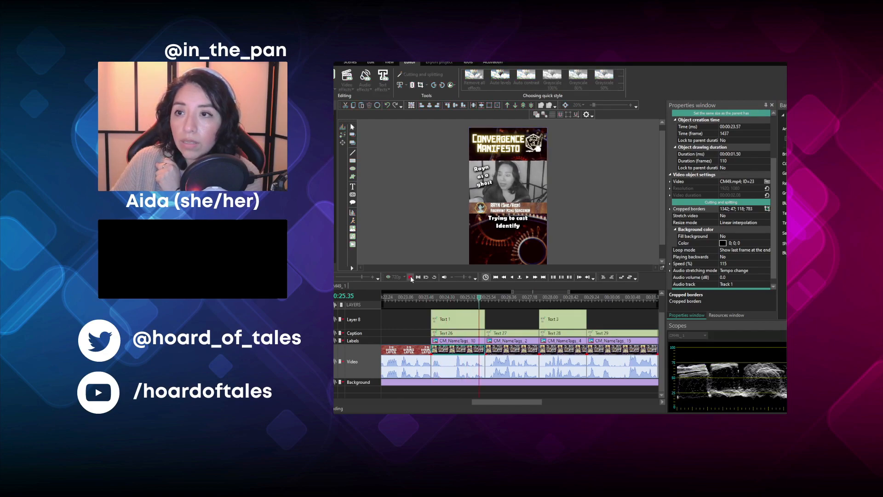
pyautogui.click(411, 277)
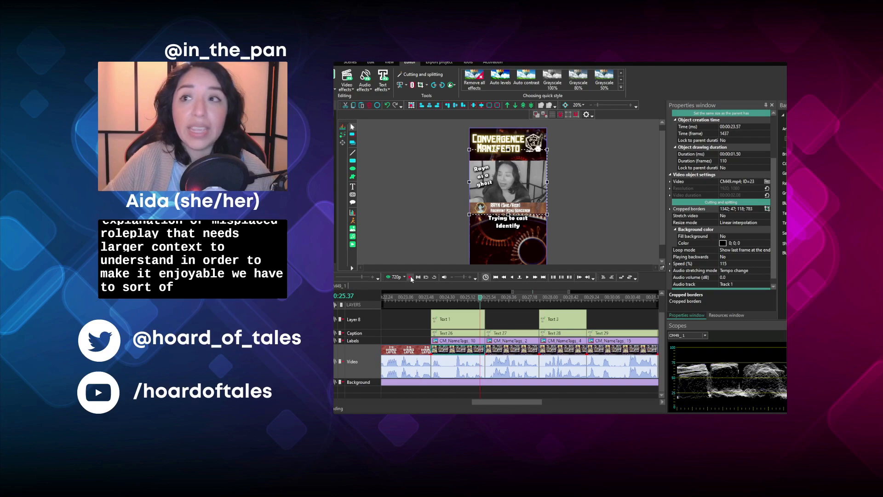
# - Copy the Smoke effect from inside the "Trying to cast Identify" clip and return to the main timeline
pyautogui.doubleClick(477, 350)
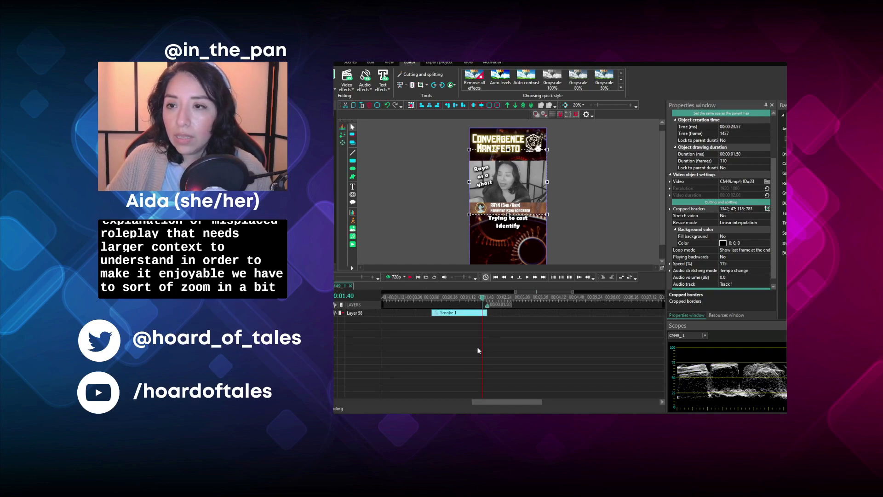
pyautogui.click(456, 313)
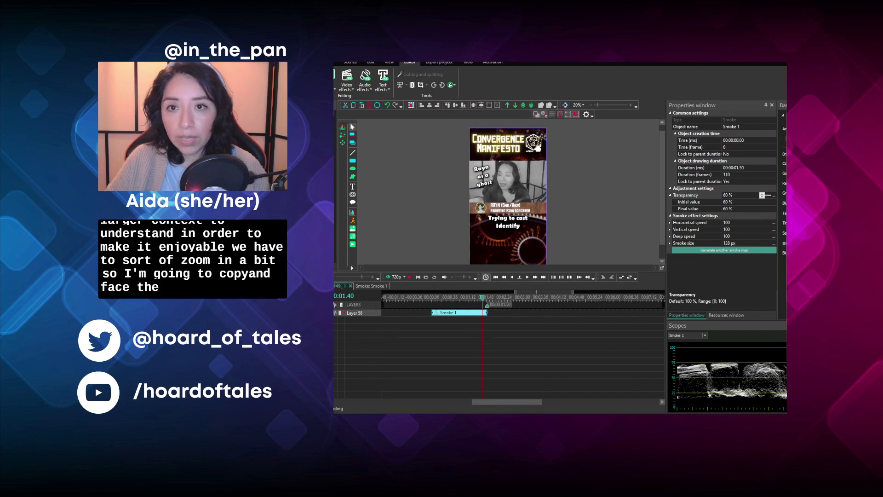
pyautogui.click(334, 285)
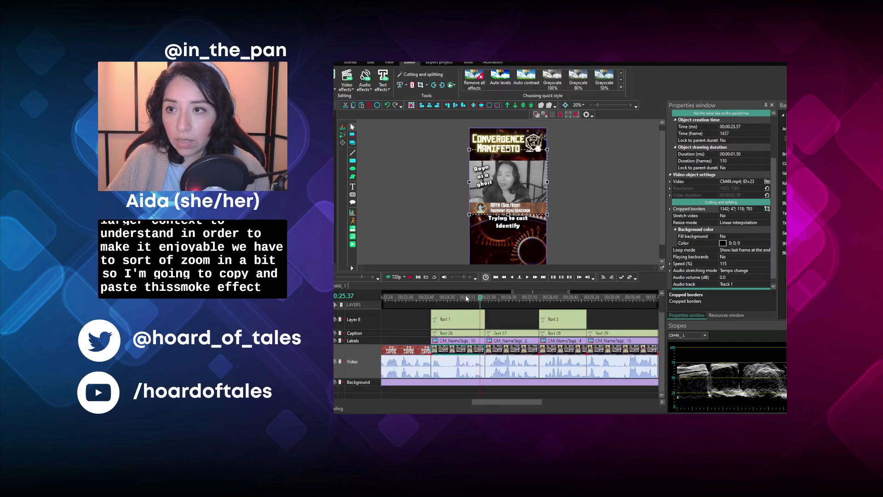
# - Paste the Smoke effect inside the "...Have I gotten a long rest?" video clip and trim it to the clip's 00:00:01.37 duration
pyautogui.click(486, 300)
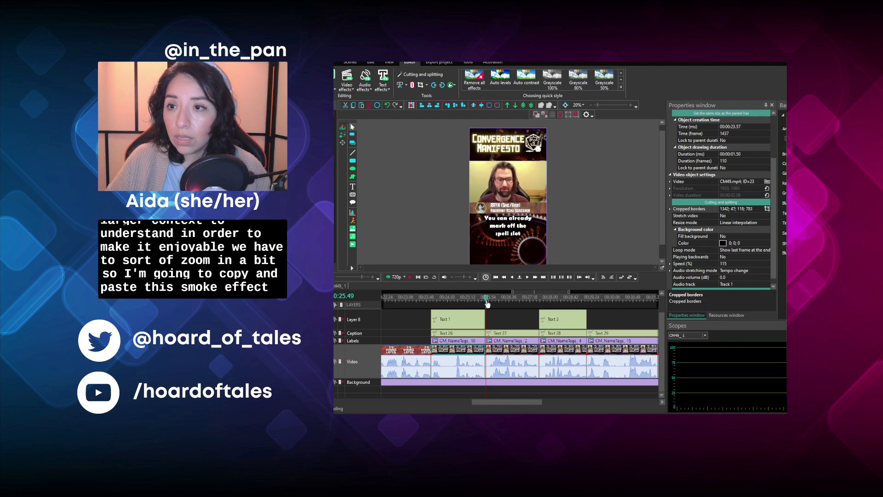
pyautogui.click(502, 351)
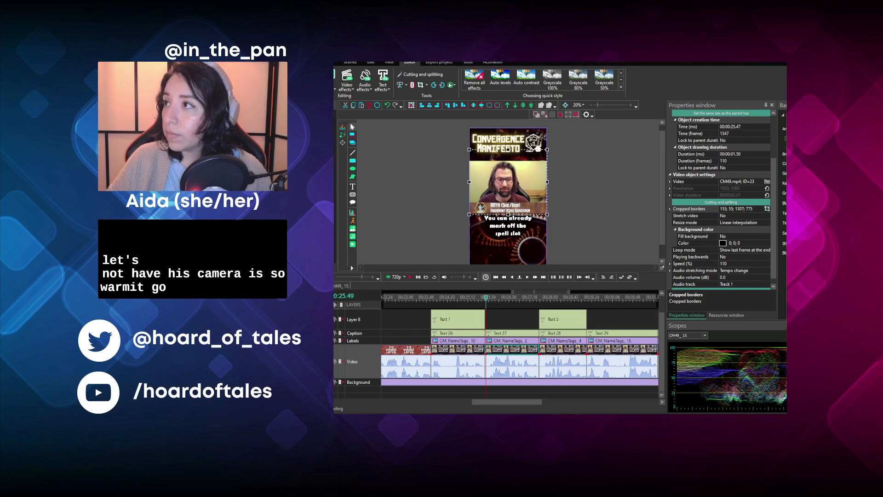
pyautogui.click(543, 298)
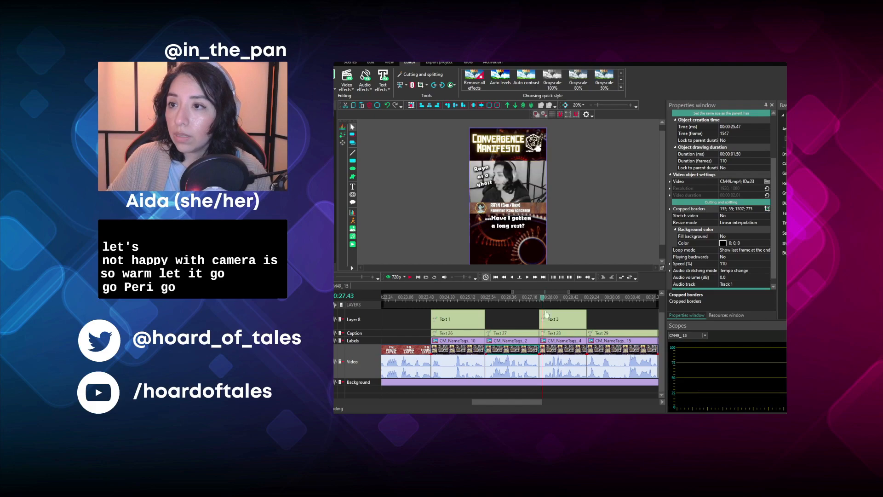
pyautogui.doubleClick(559, 351)
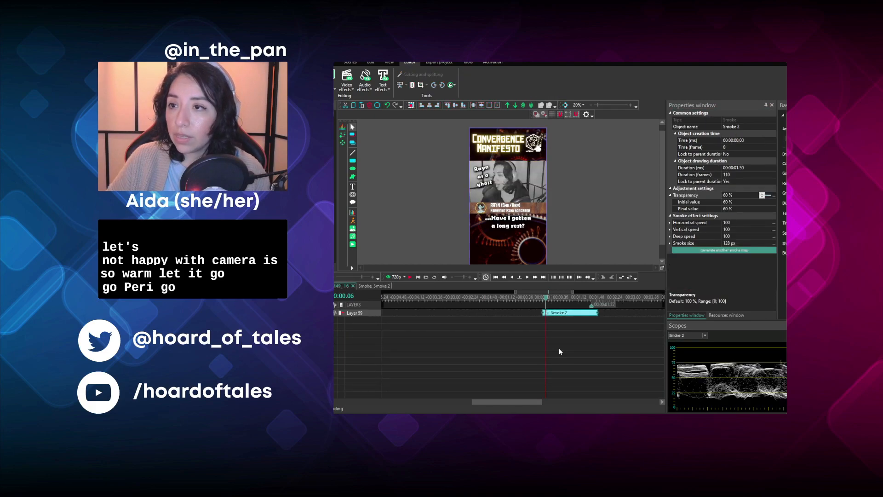
pyautogui.moveTo(596, 314); pyautogui.dragTo(593, 315)
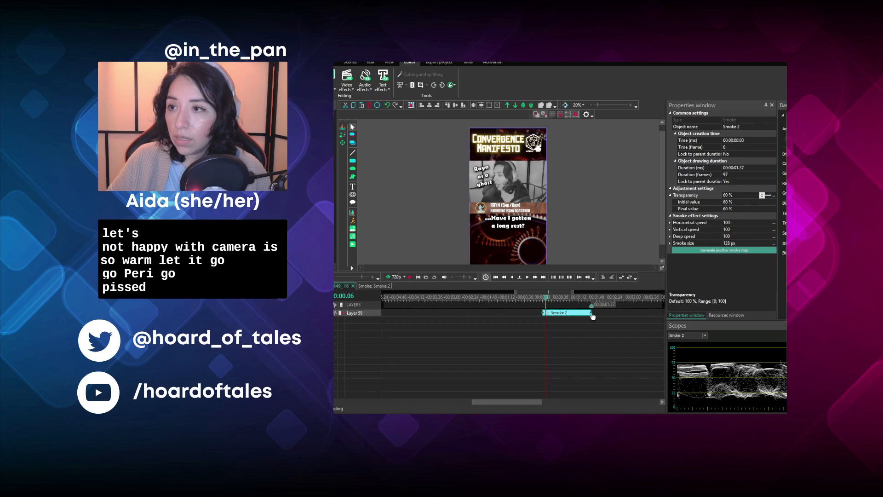
pyautogui.click(301, 285)
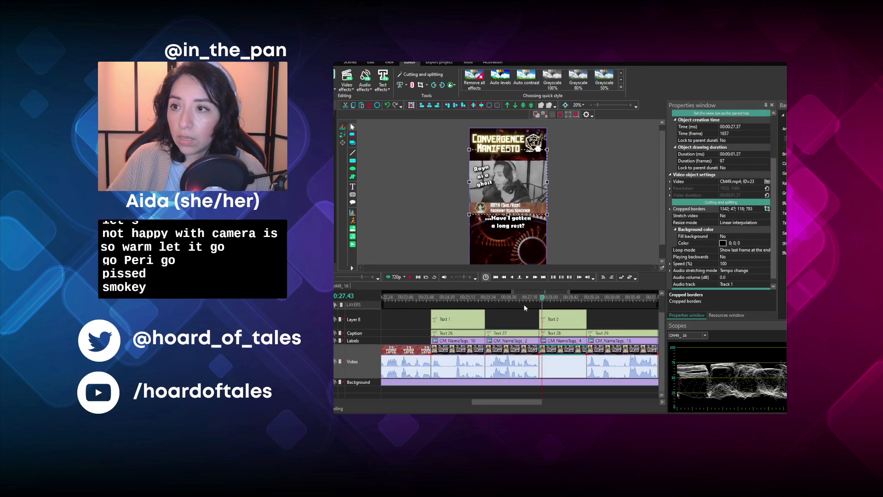
# - Play the smoky "...Have I gotten a long rest?" clip from 00:00:27.38
pyautogui.click(539, 299)
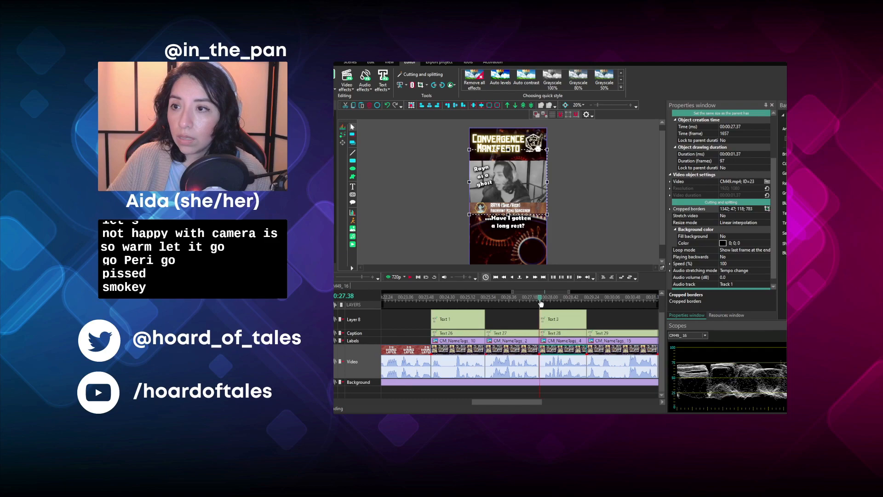
pyautogui.click(410, 277)
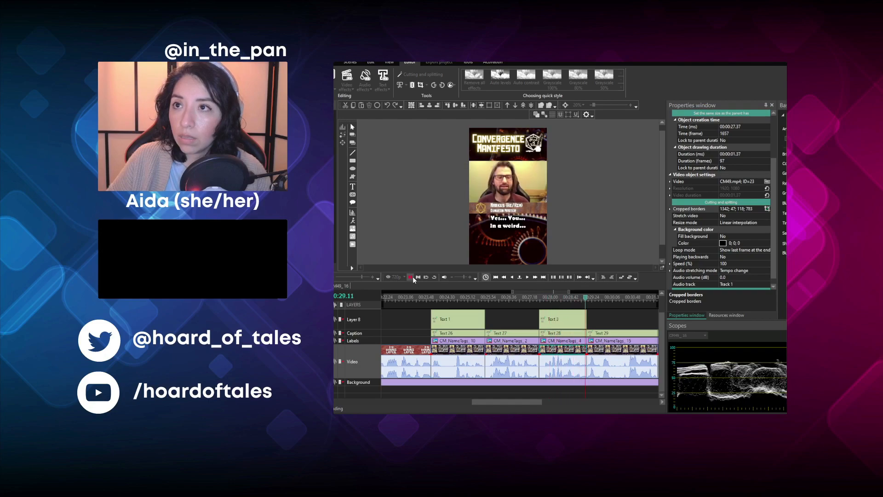
pyautogui.click(411, 277)
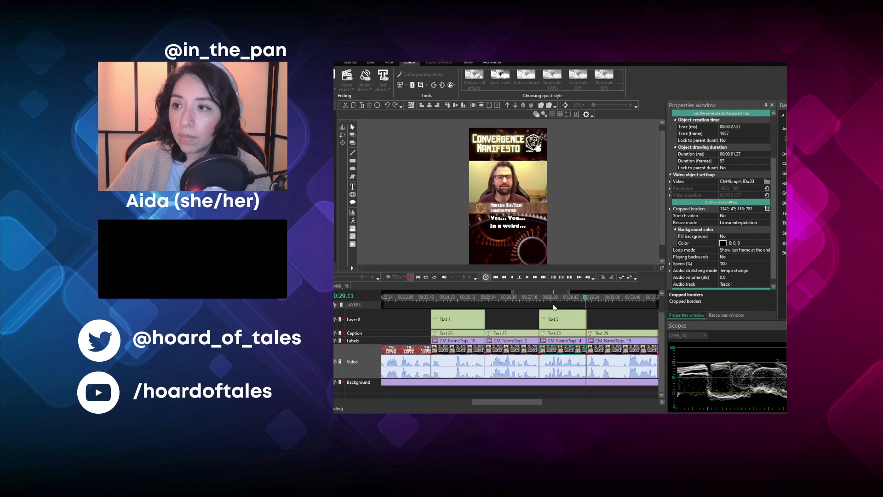
# - Play the "Yes... You... In a weird..." video clip and set its speed to 115%
pyautogui.click(607, 355)
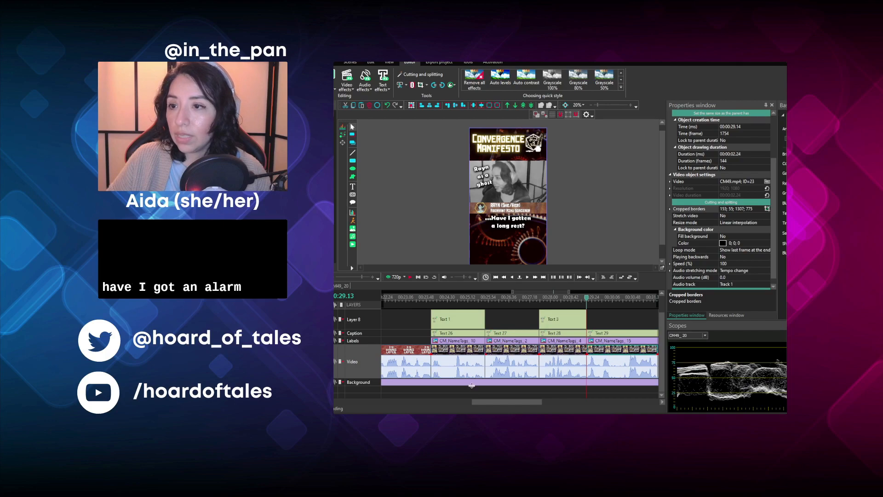
pyautogui.moveTo(487, 400); pyautogui.dragTo(499, 404)
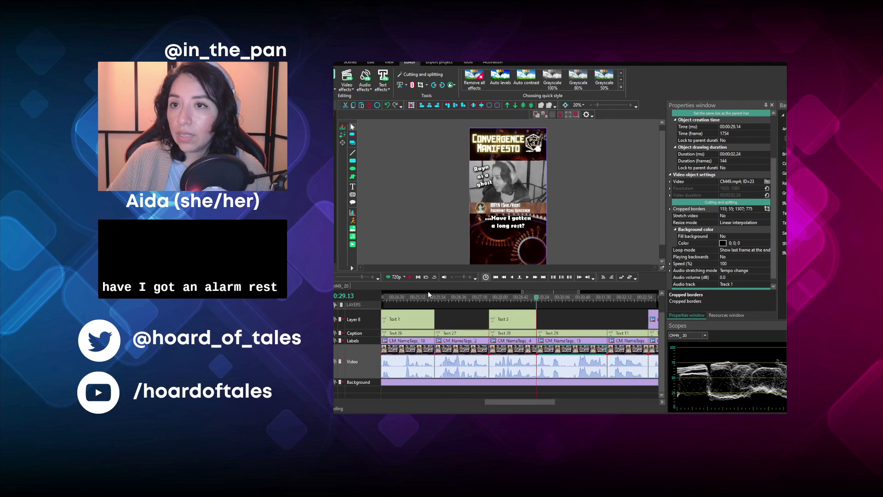
pyautogui.click(412, 280)
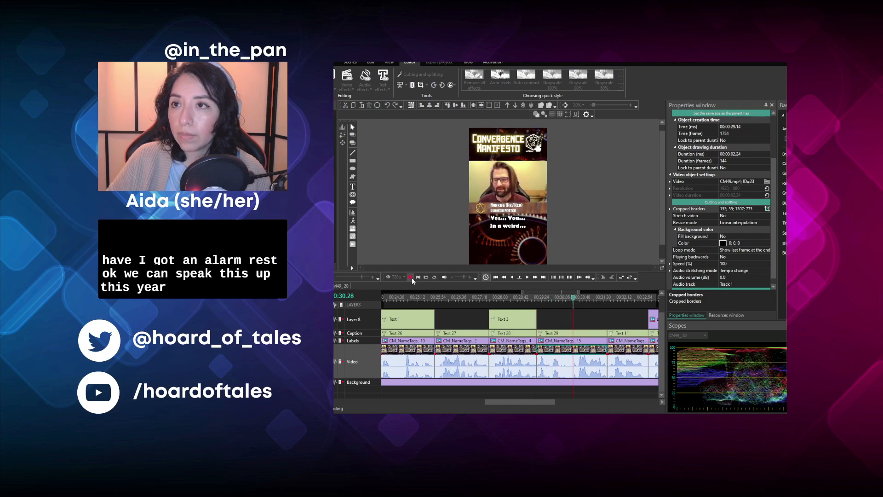
pyautogui.click(736, 263)
pyautogui.write('115')
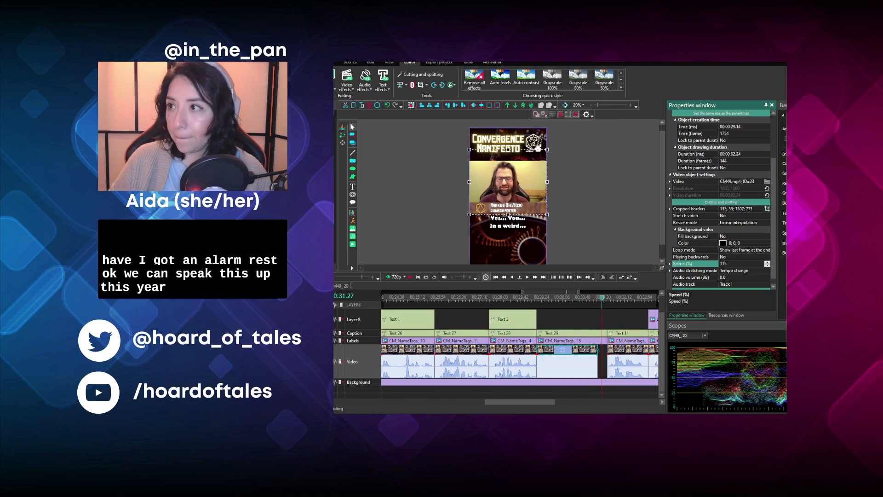
pyautogui.press('Return')
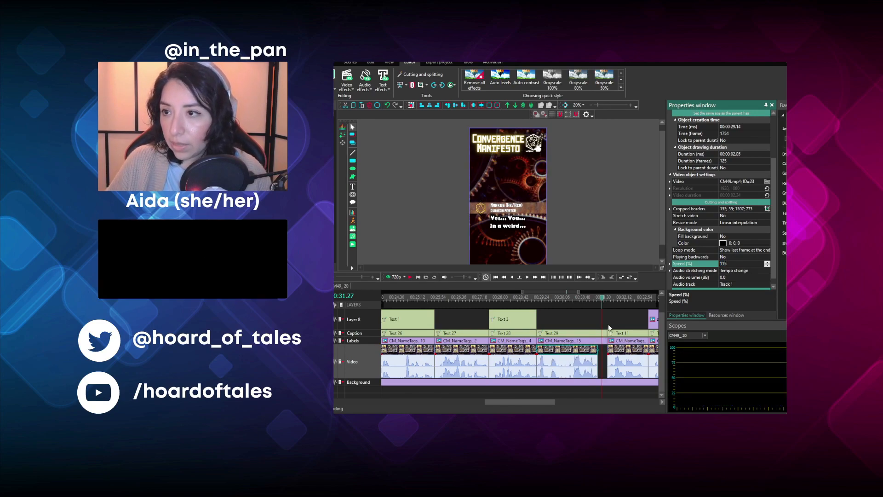
# - Shorten the name tag and caption of the "Yes... You... In a weird..." section to end with its sped-up video clip
pyautogui.click(594, 334)
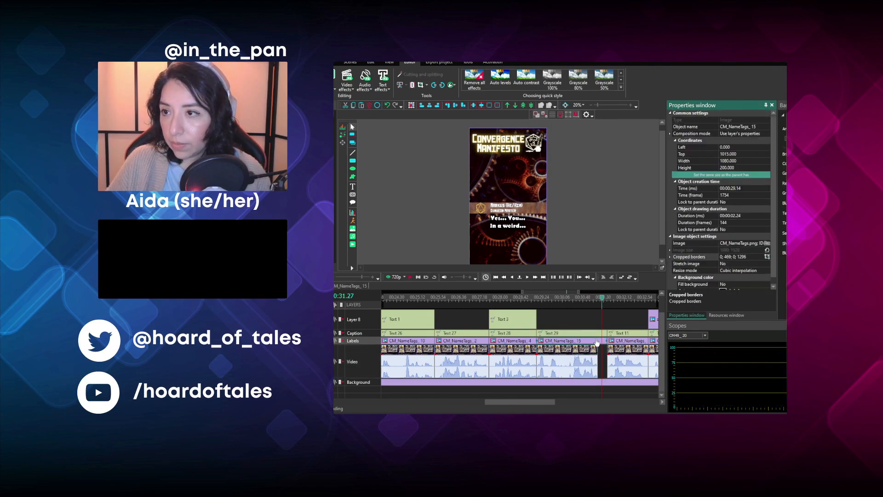
pyautogui.moveTo(605, 341); pyautogui.dragTo(597, 341)
pyautogui.click(565, 299)
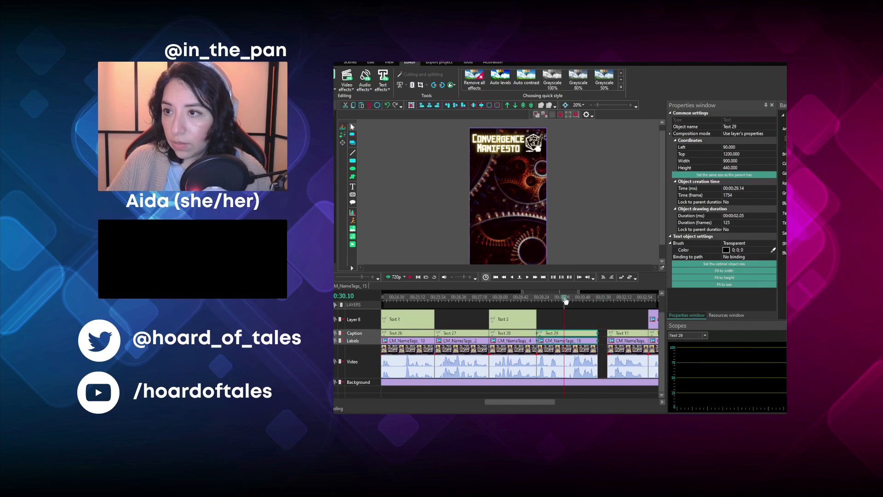
pyautogui.click(557, 355)
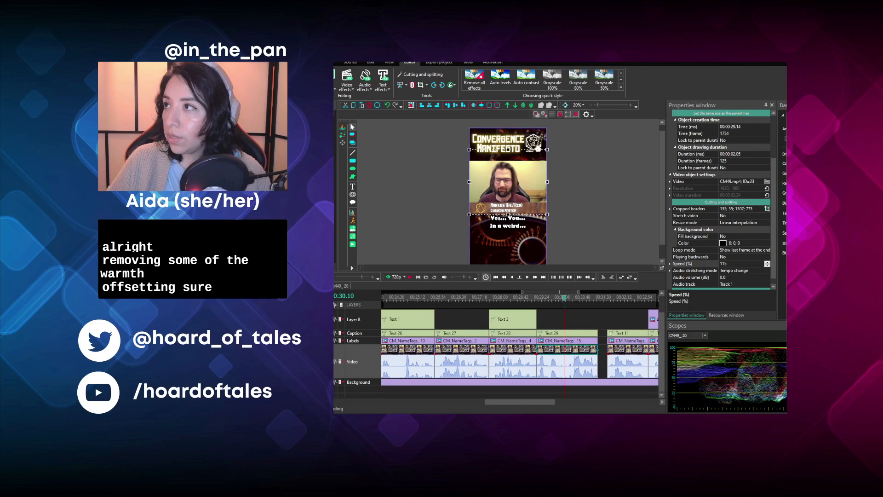
# - Paste the Smoke effect inside the black-and-white "- strange way..." video clip and return to the main timeline
pyautogui.click(596, 315)
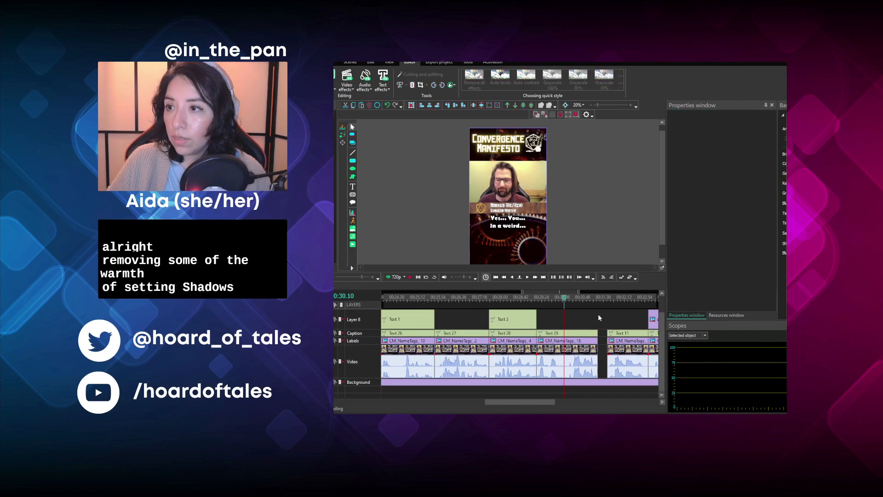
pyautogui.click(614, 333)
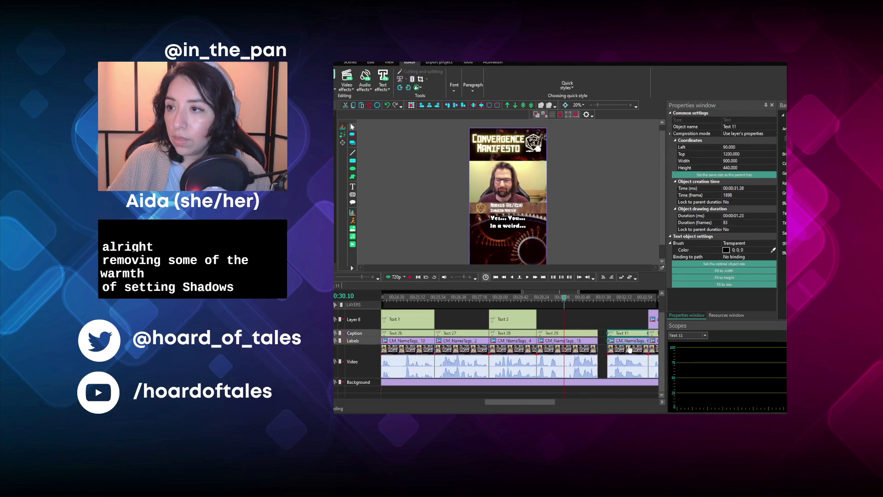
pyautogui.keyDown('ctrl'); pyautogui.click(625, 357); pyautogui.keyUp('ctrl')
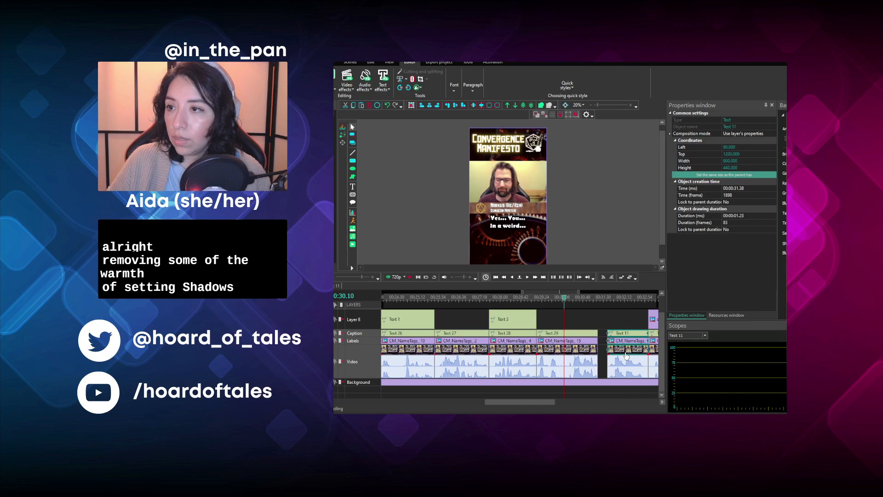
pyautogui.click(607, 353)
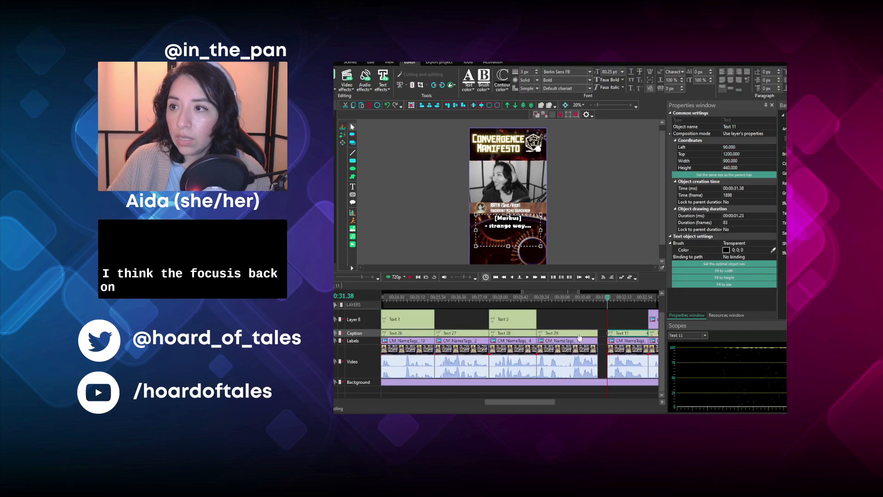
pyautogui.doubleClick(619, 352)
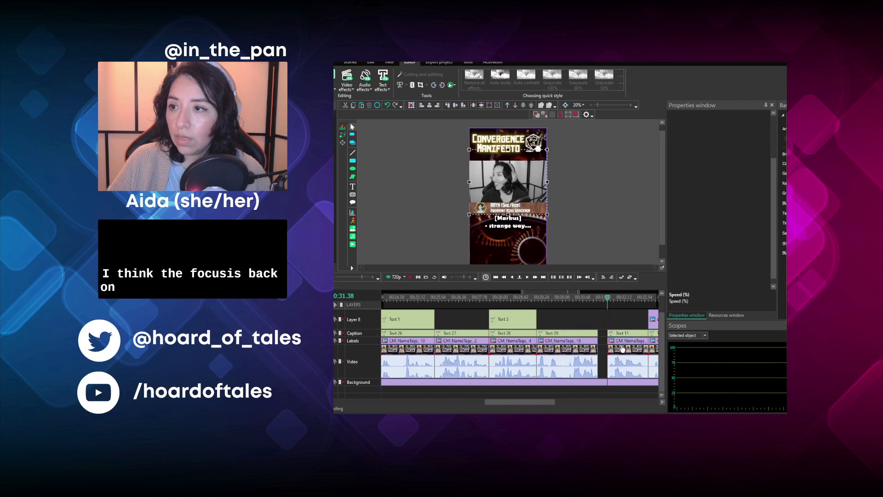
pyautogui.hotkey('ctrl', 'v')
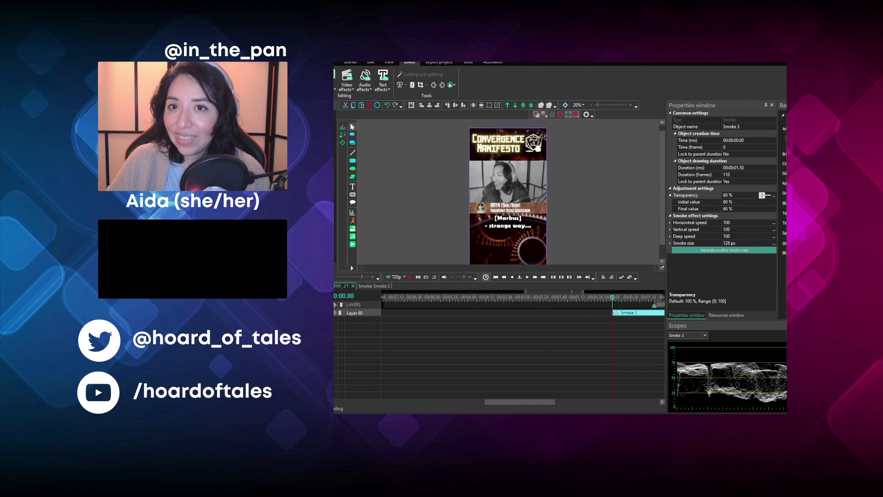
pyautogui.click(301, 285)
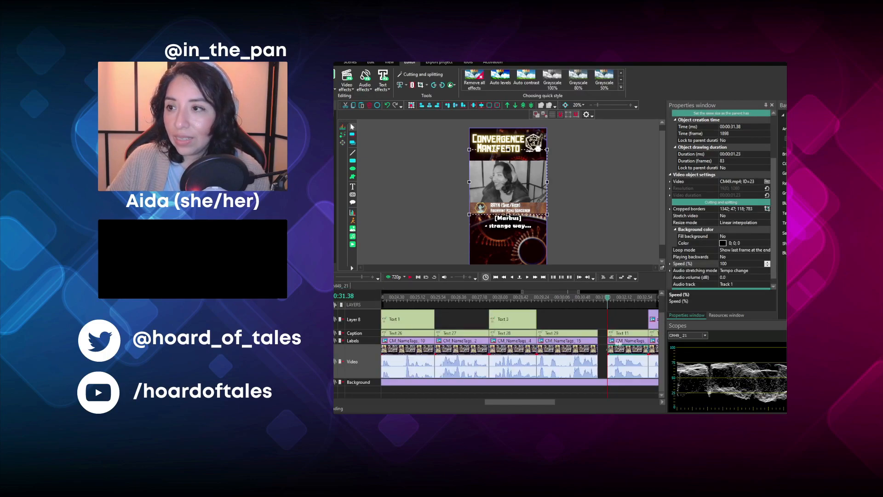
# - Move the "- strange way..." caption, name tag and video earlier together to close the gap, starting at 00:00:31.19
pyautogui.click(616, 321)
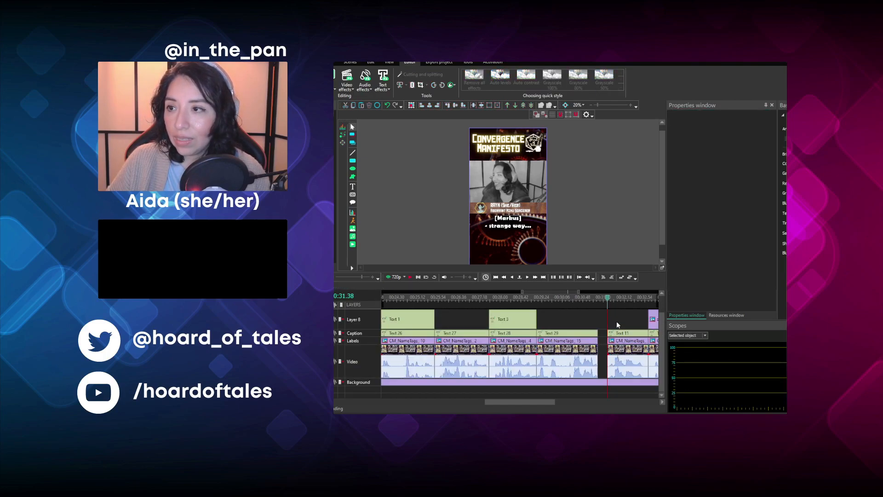
pyautogui.click(619, 333)
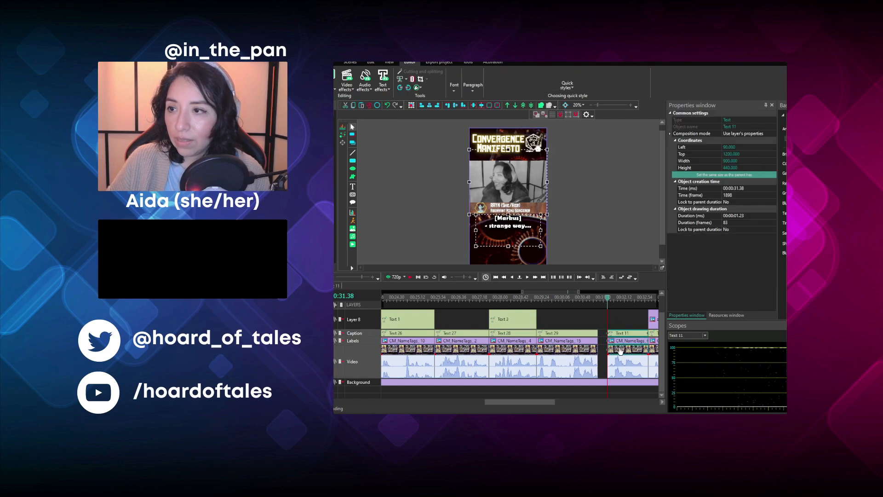
pyautogui.moveTo(619, 350); pyautogui.dragTo(608, 350)
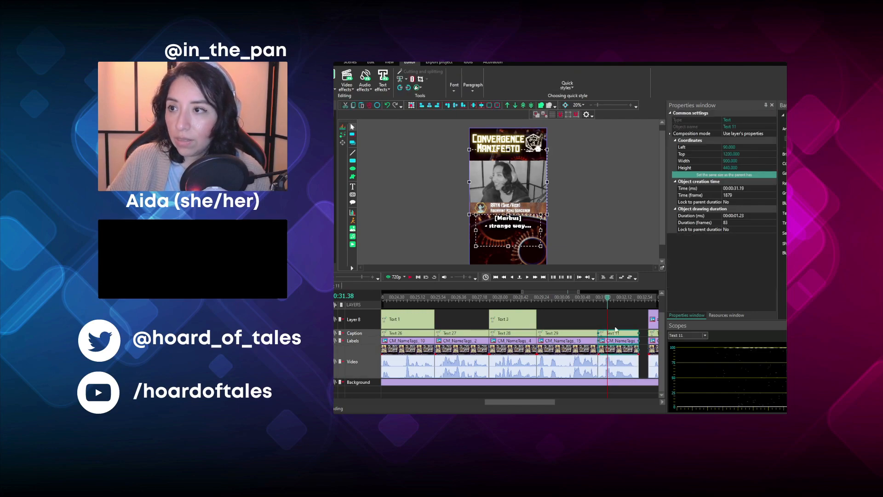
# - Trim the Smoke effect inside the "- strange way..." clip to 00:00:01.23 and return to the main timeline
pyautogui.doubleClick(613, 349)
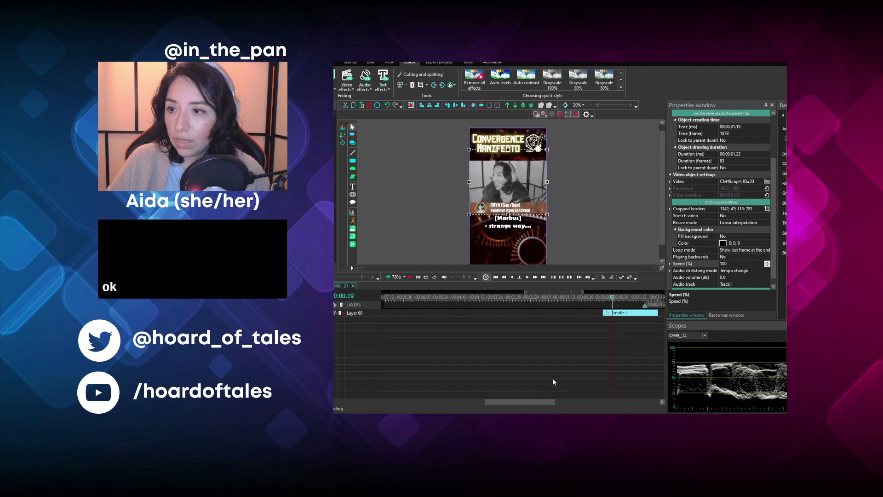
pyautogui.moveTo(523, 401); pyautogui.dragTo(541, 401)
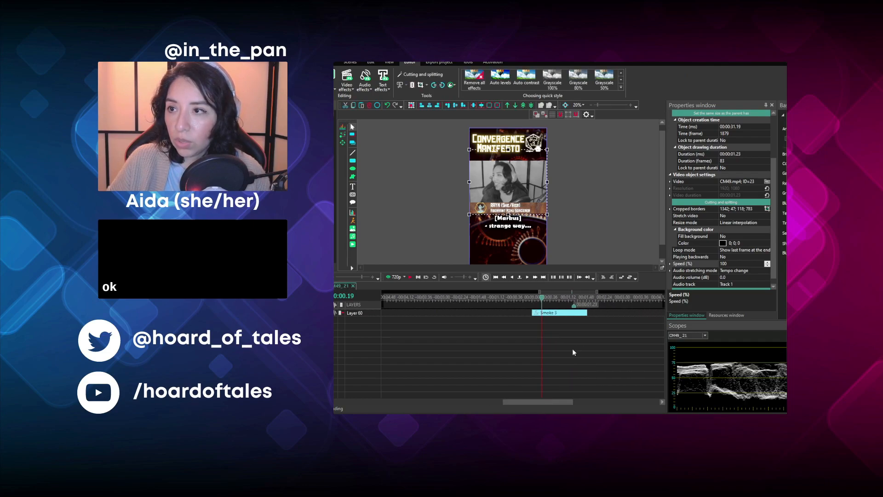
pyautogui.click(583, 314)
pyautogui.moveTo(583, 314); pyautogui.dragTo(571, 313)
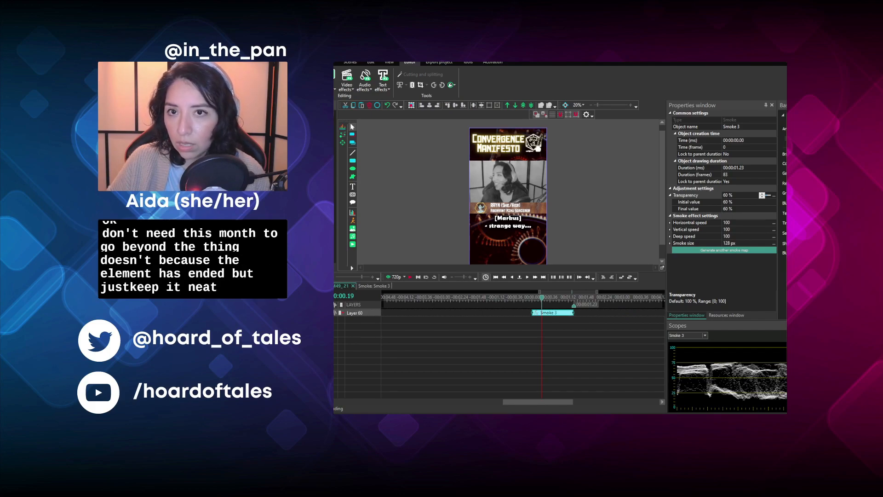
pyautogui.click(353, 285)
# - Move the "You got the LONGEST rest" caption, smirking-face image, name tag and video earlier together to close the gap before them
pyautogui.click(565, 319)
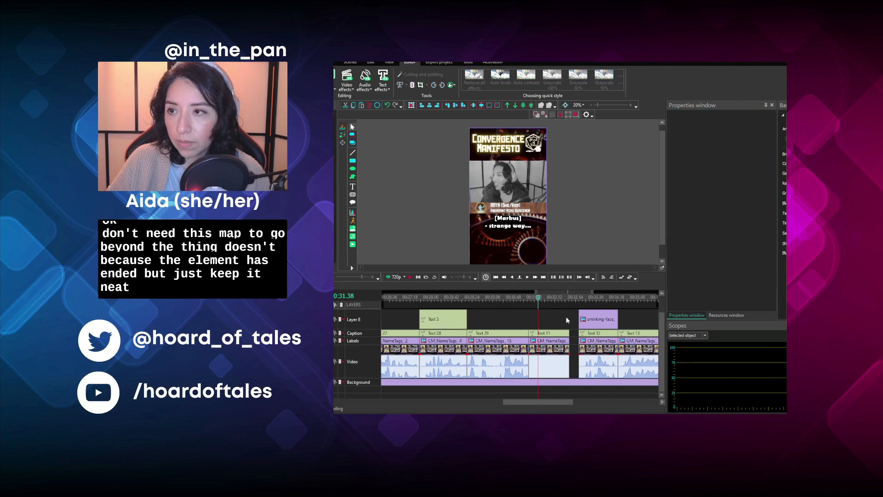
pyautogui.click(584, 319)
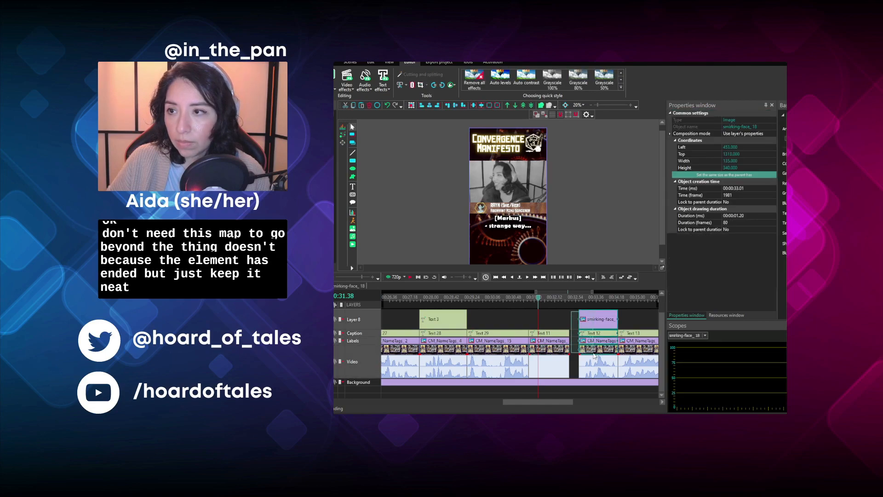
pyautogui.moveTo(592, 352); pyautogui.dragTo(567, 327)
pyautogui.click(572, 296)
# - Duplicate the "as a ghost" text over the "- strange way..." clip, starting at 00:00:31.19 and trimmed to 00:00:01.23
pyautogui.click(461, 321)
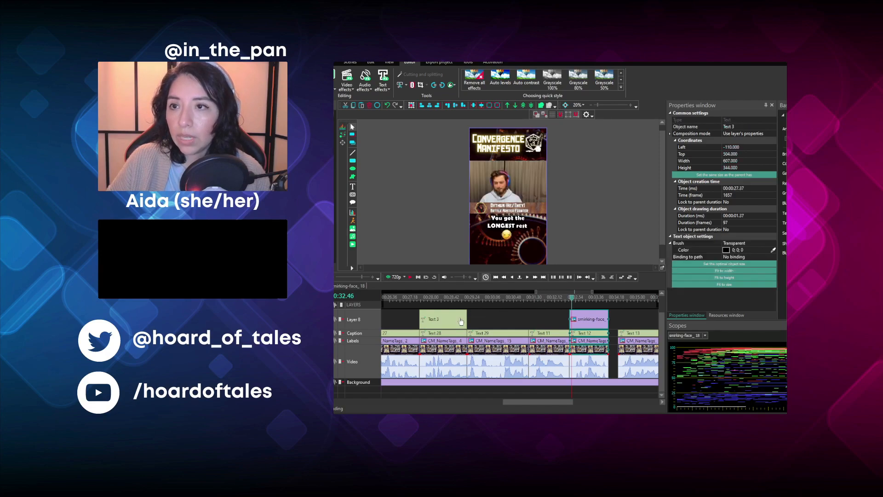
pyautogui.hotkey('ctrl', 'v')
pyautogui.moveTo(453, 313); pyautogui.dragTo(558, 324)
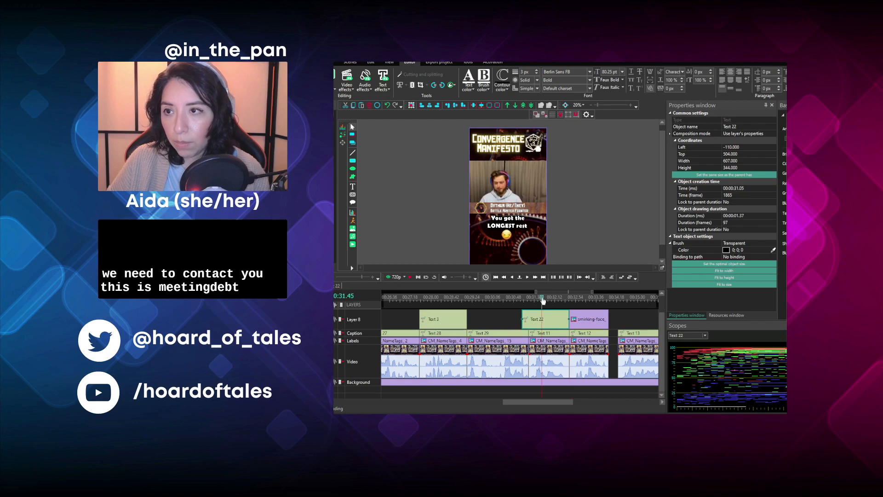
pyautogui.moveTo(525, 326); pyautogui.dragTo(527, 325)
pyautogui.click(570, 302)
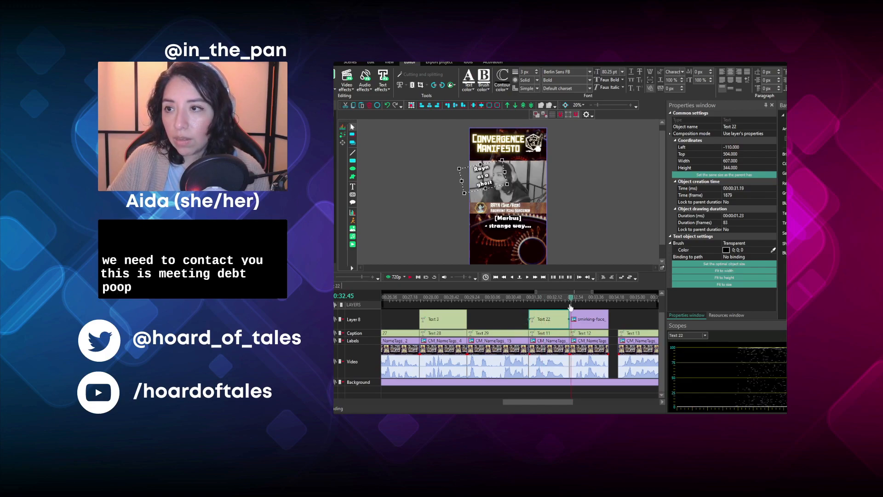
# - Move the "WOOOOOOW" segment and the group-shot segment after it earlier together, starting at 00:00:34.02, and play across the join
pyautogui.click(408, 278)
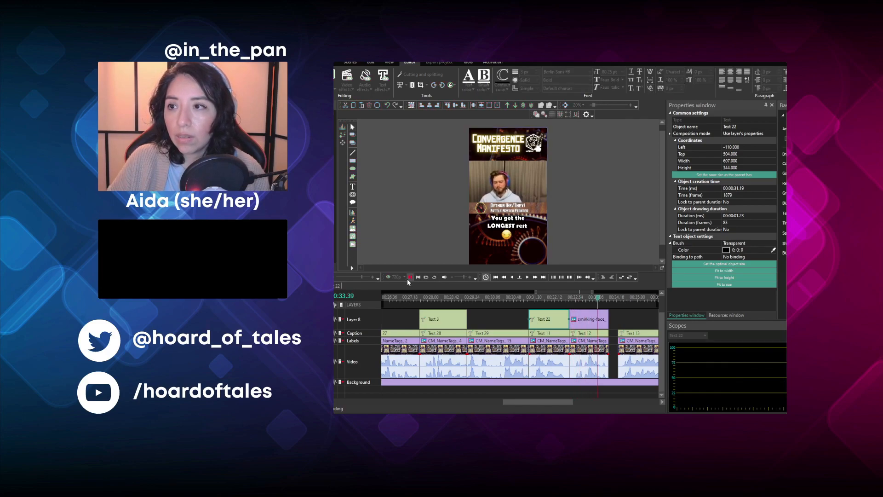
pyautogui.press('space')
pyautogui.moveTo(517, 404); pyautogui.dragTo(539, 404)
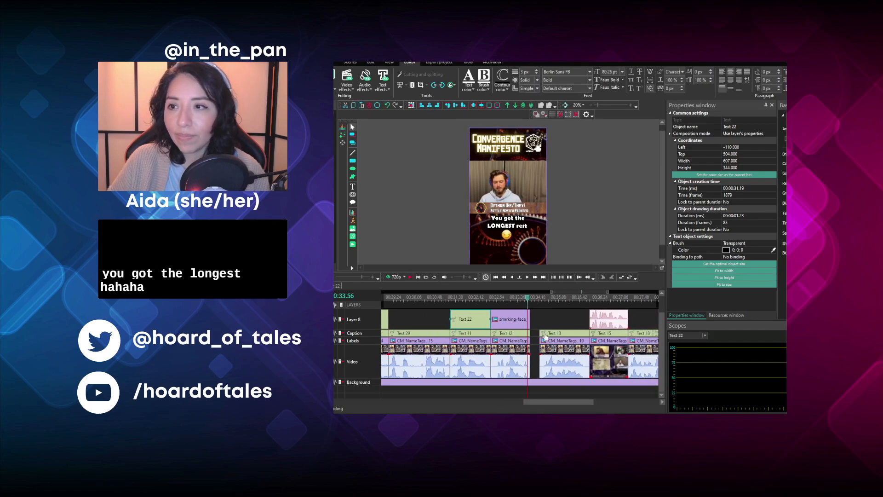
pyautogui.click(542, 313)
pyautogui.moveTo(542, 313); pyautogui.dragTo(592, 359)
pyautogui.click(534, 301)
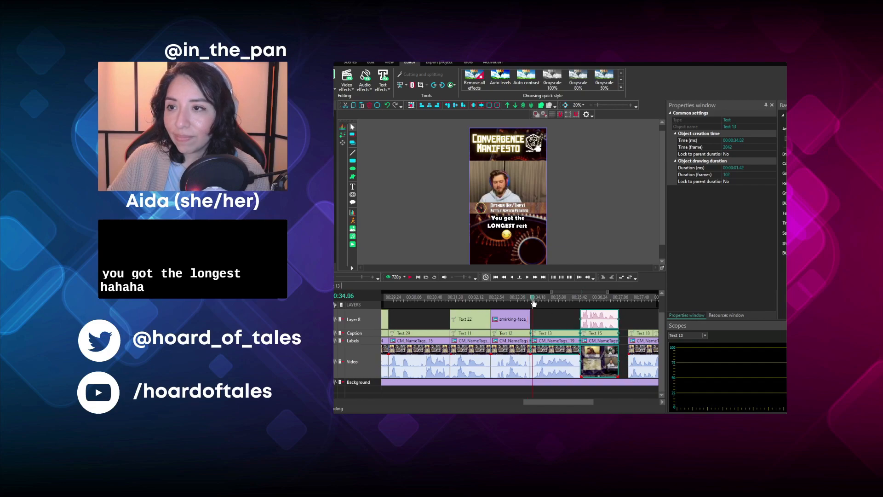
pyautogui.click(410, 277)
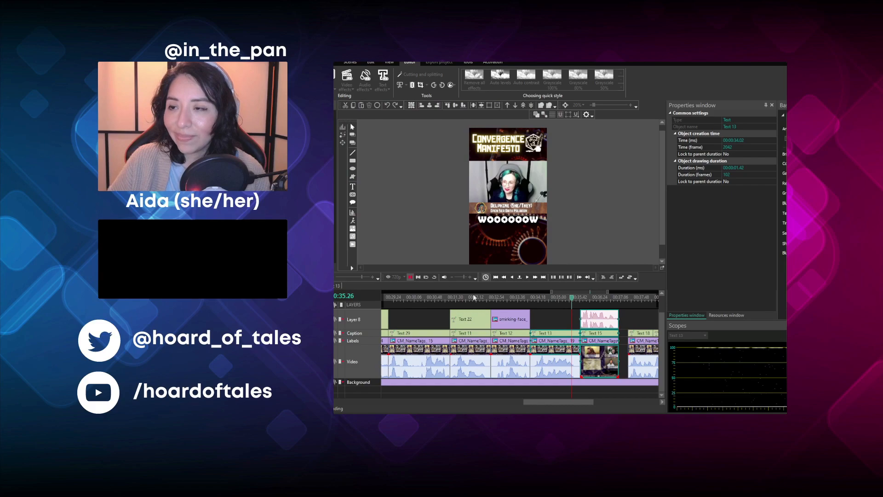
pyautogui.click(576, 312)
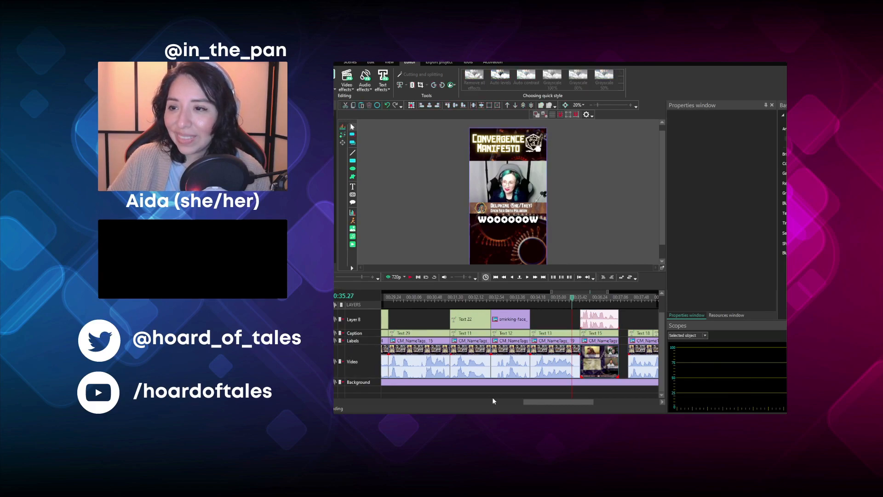
# - Move the last two captions, starting with "Rayn was just like,", plus their name tag and video earlier together to start at 00:00:37.02
pyautogui.moveTo(530, 401); pyautogui.dragTo(561, 402)
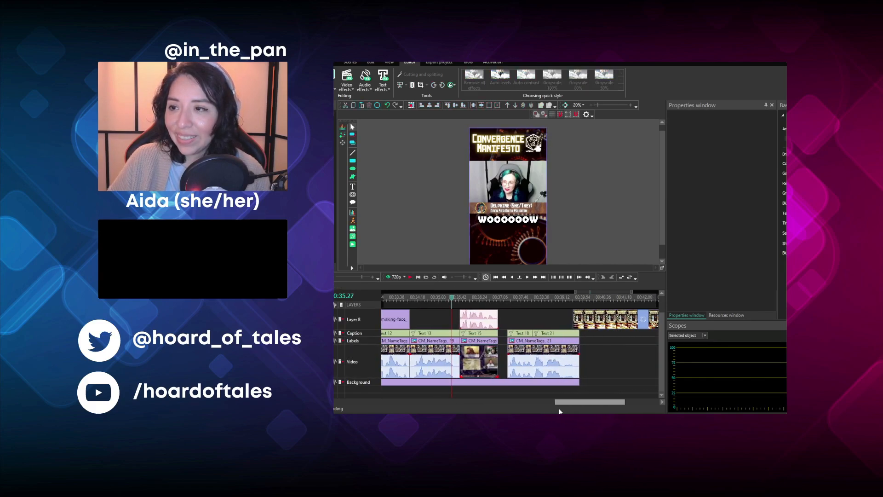
pyautogui.click(520, 332)
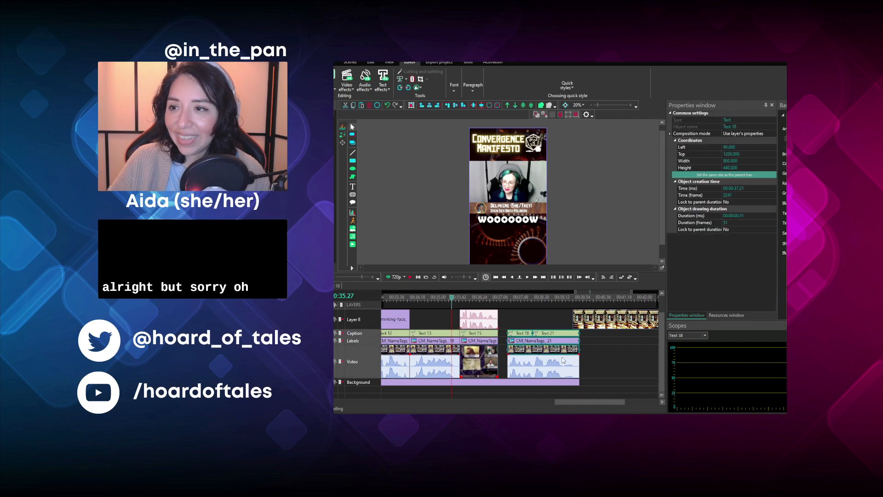
pyautogui.click(562, 360)
pyautogui.moveTo(517, 315); pyautogui.dragTo(521, 352)
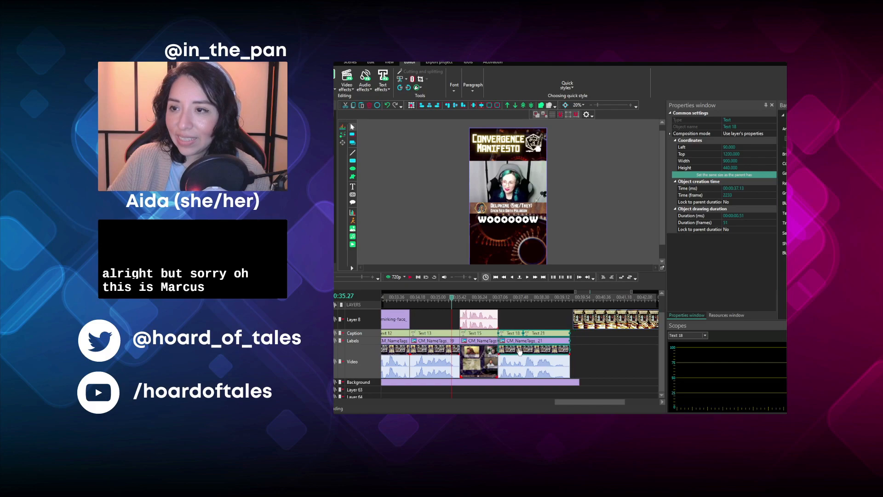
pyautogui.click(553, 308)
# - Move the end video earlier to start at 00:00:39.18 and trim the background image's duration to 00:00:39.28
pyautogui.click(541, 353)
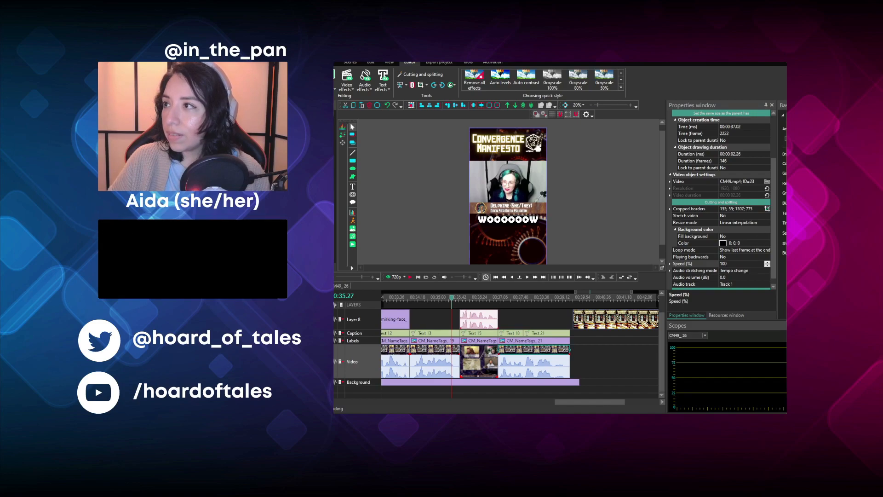
pyautogui.click(519, 300)
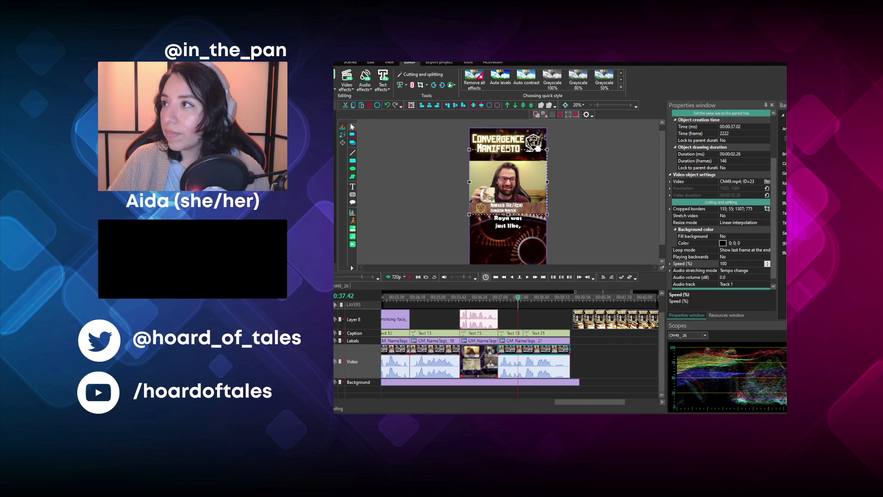
pyautogui.moveTo(587, 317); pyautogui.dragTo(579, 316)
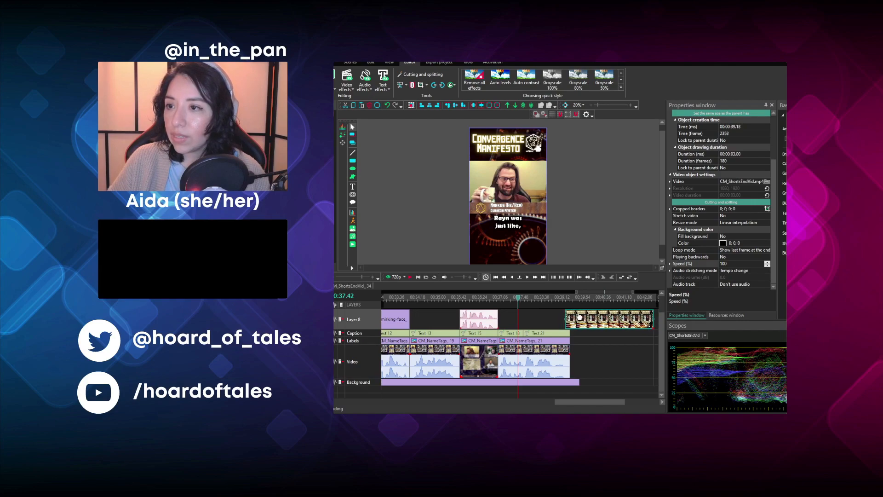
pyautogui.click(572, 382)
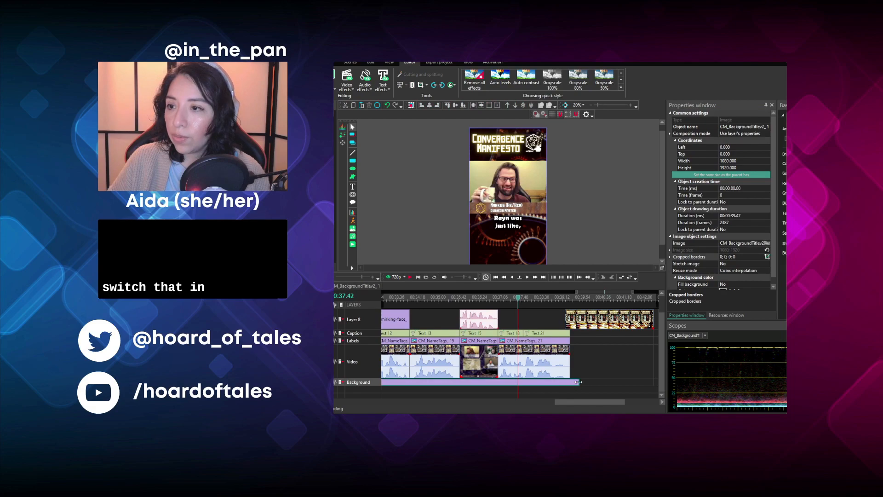
pyautogui.moveTo(573, 381); pyautogui.dragTo(570, 382)
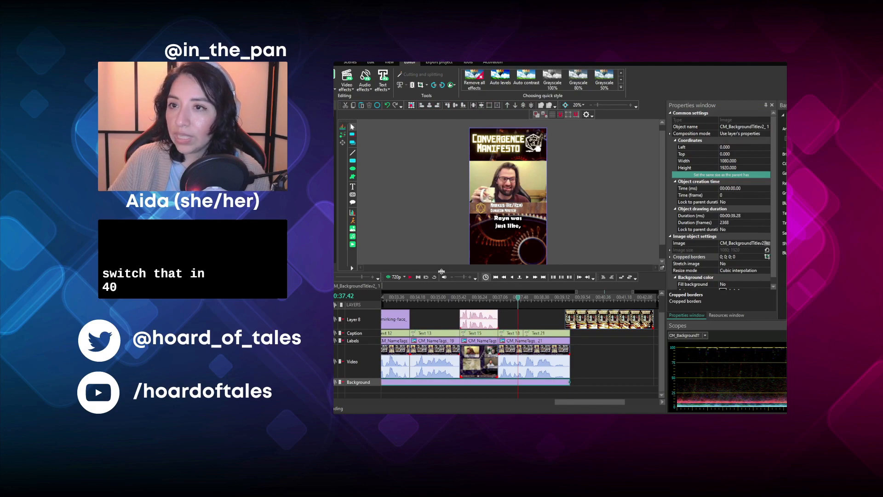
pyautogui.click(410, 277)
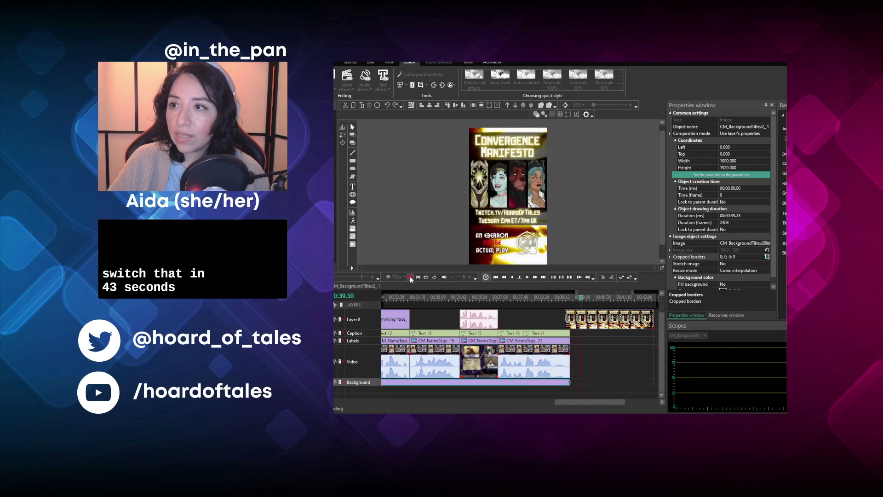
pyautogui.click(410, 278)
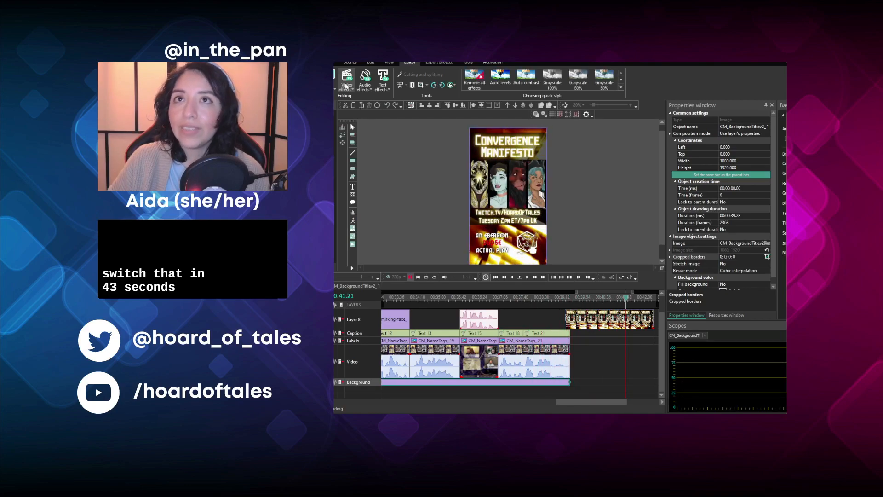
# - Save the project and start exporting the RaynIsDead video with the current YouTube output settings
pyautogui.click(335, 63)
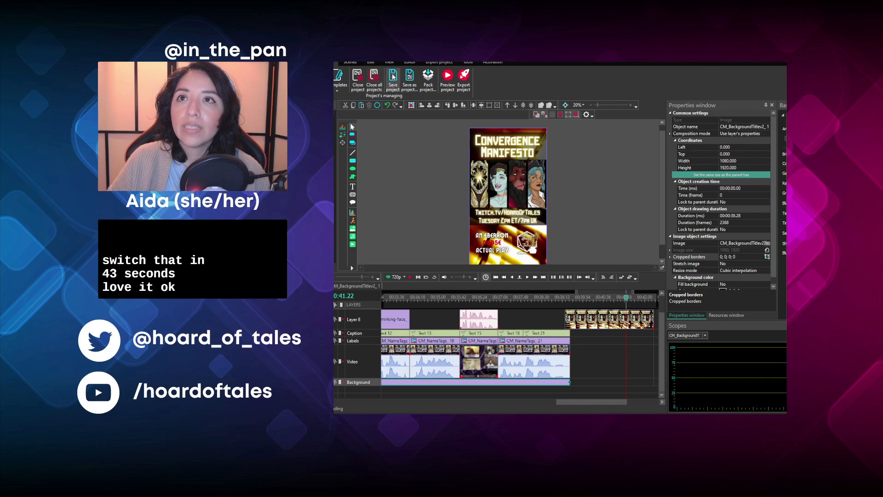
pyautogui.click(447, 65)
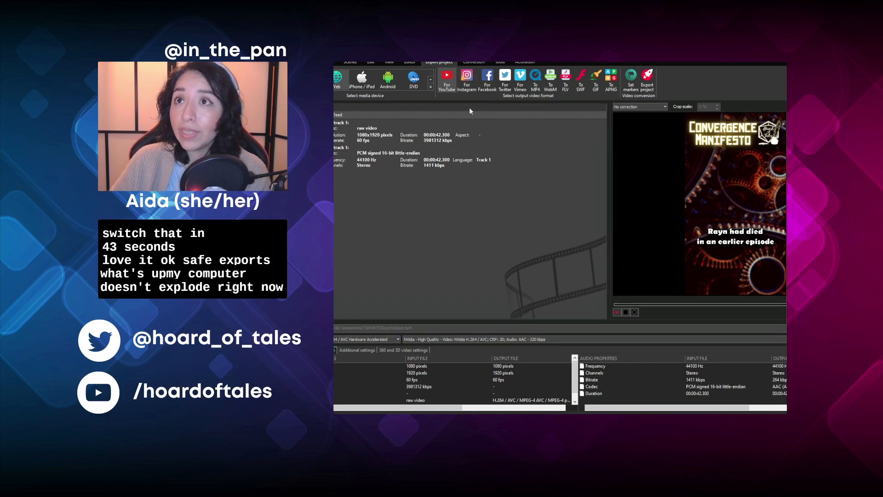
pyautogui.click(642, 86)
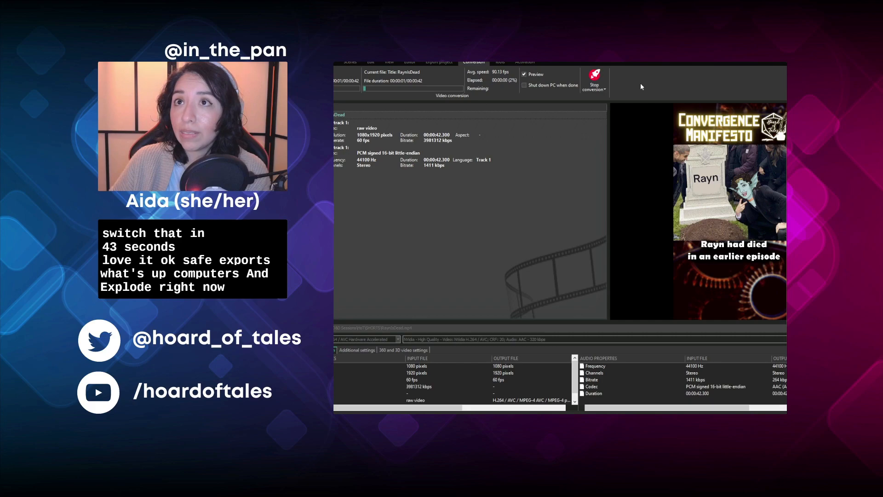